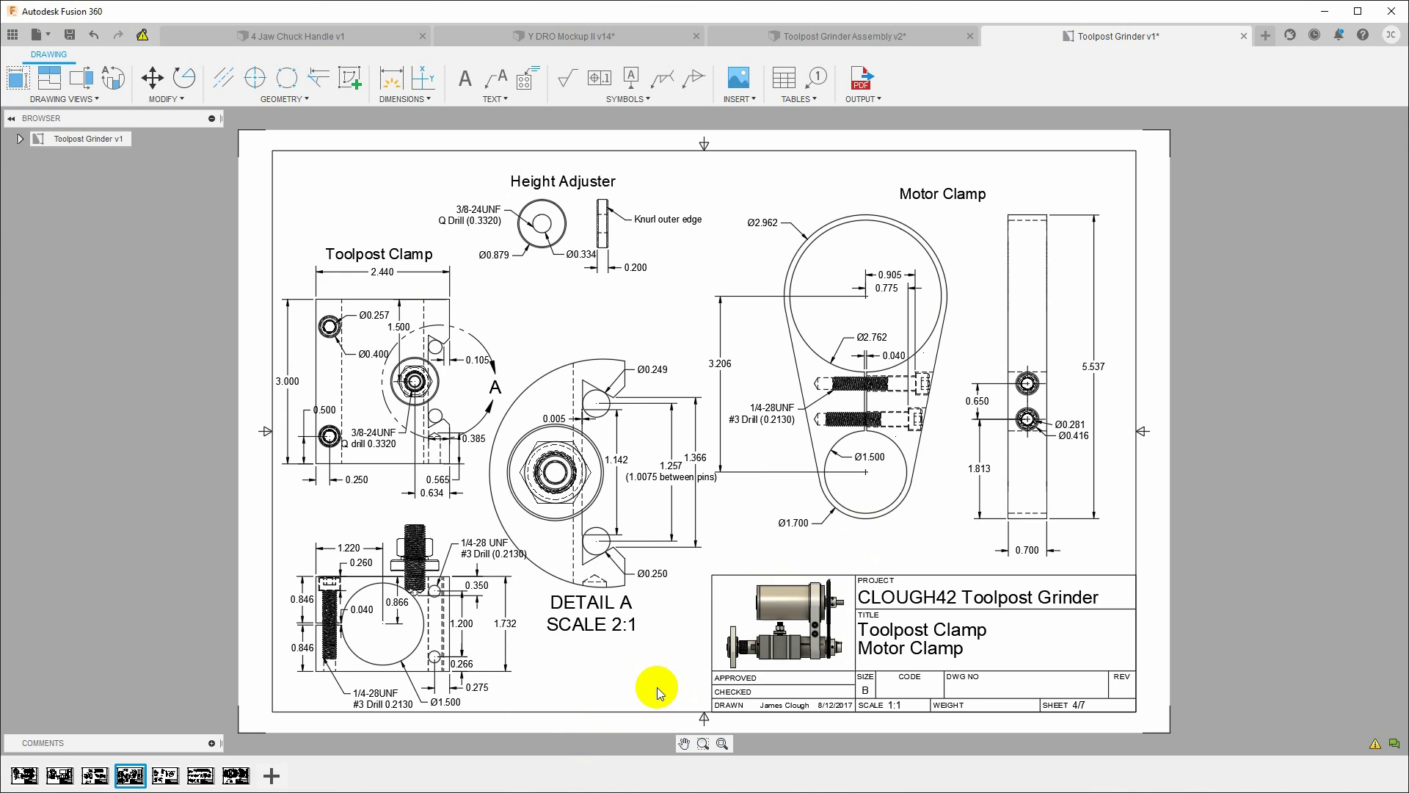
Inspect the Toolpost Grinder Assembly with its section analysis shown and hidden, and return to the Toolpost Grinder drawing
click(885, 34)
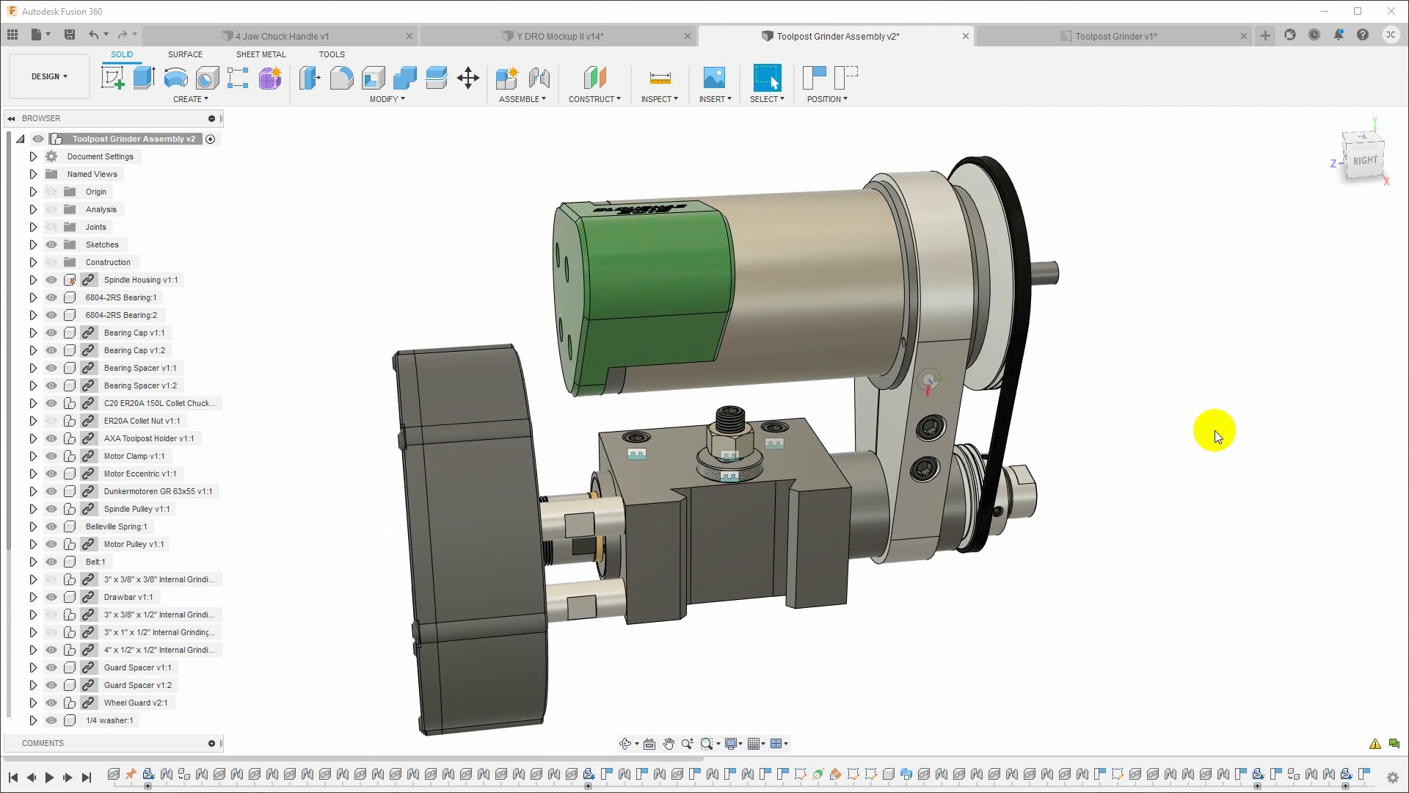
click(50, 210)
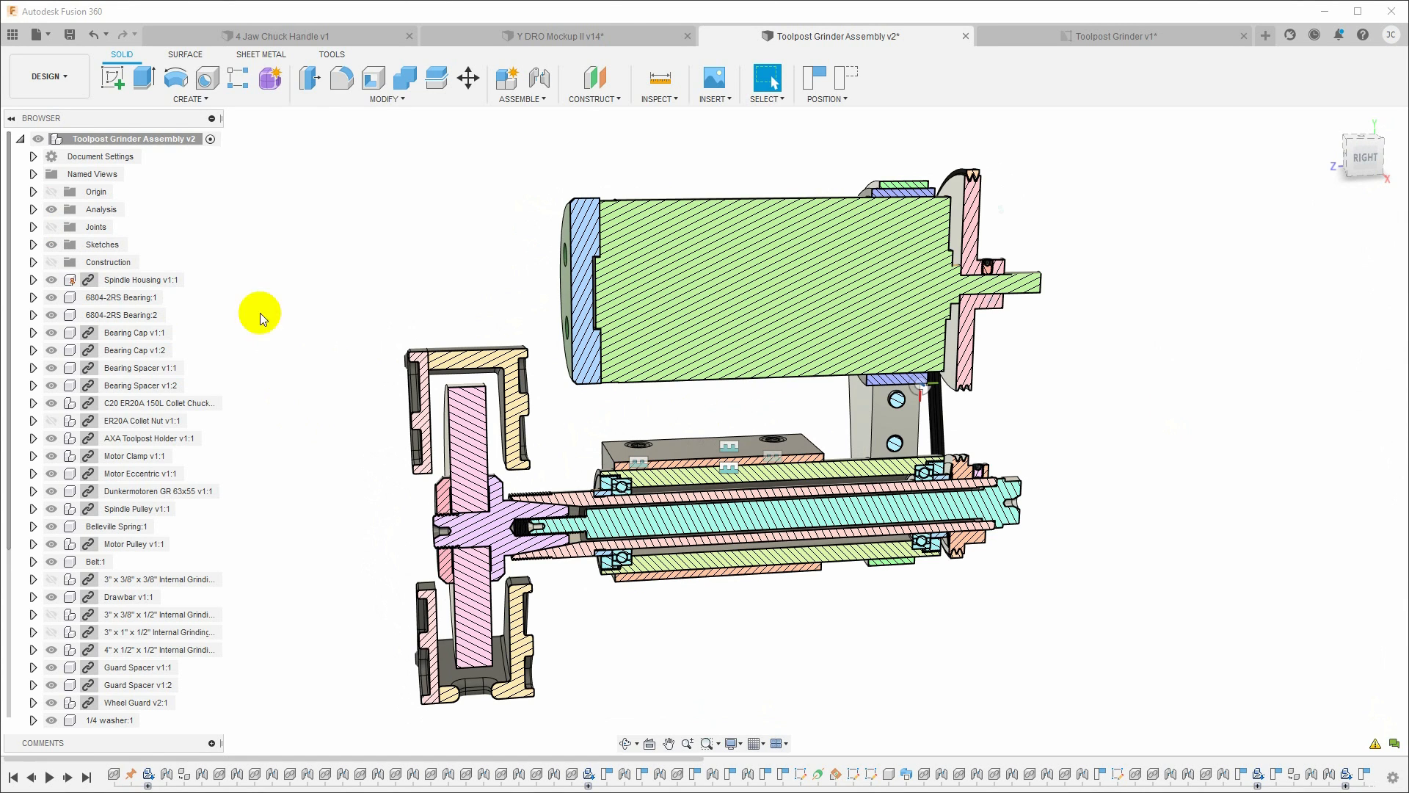
click(51, 209)
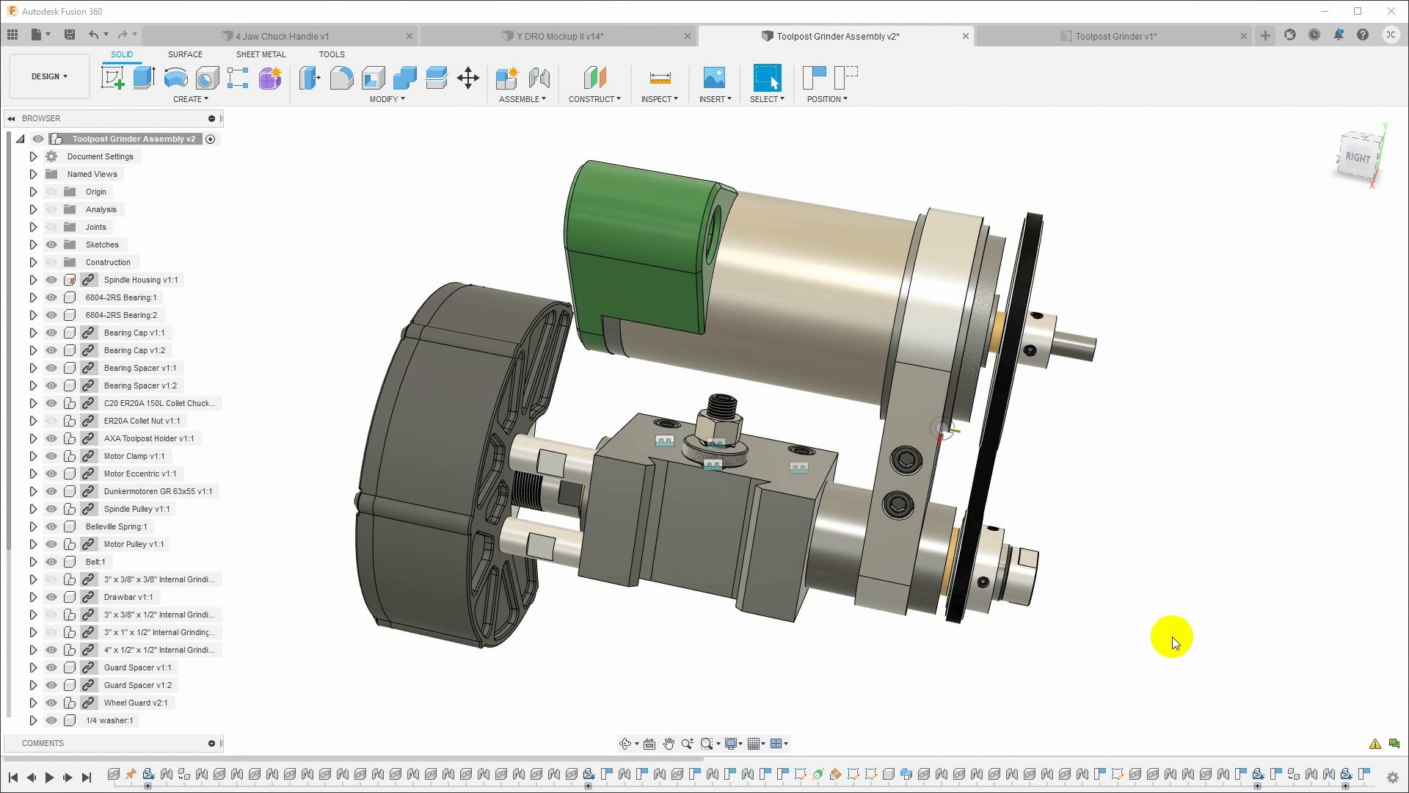
click(1093, 38)
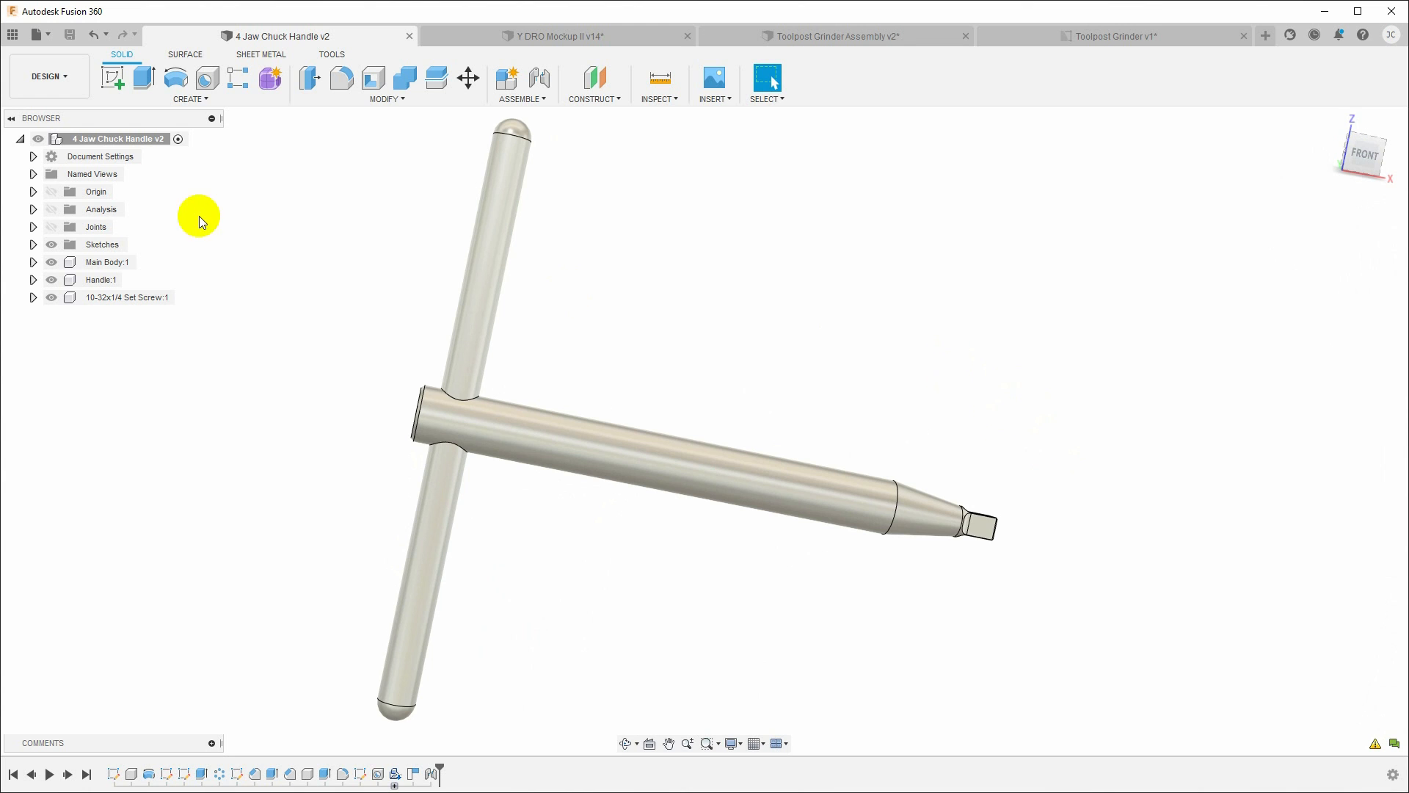
Highlight the main body, the handle and the 10-32x1/4 set screw of the 4 Jaw Chuck Handle one after another
click(103, 262)
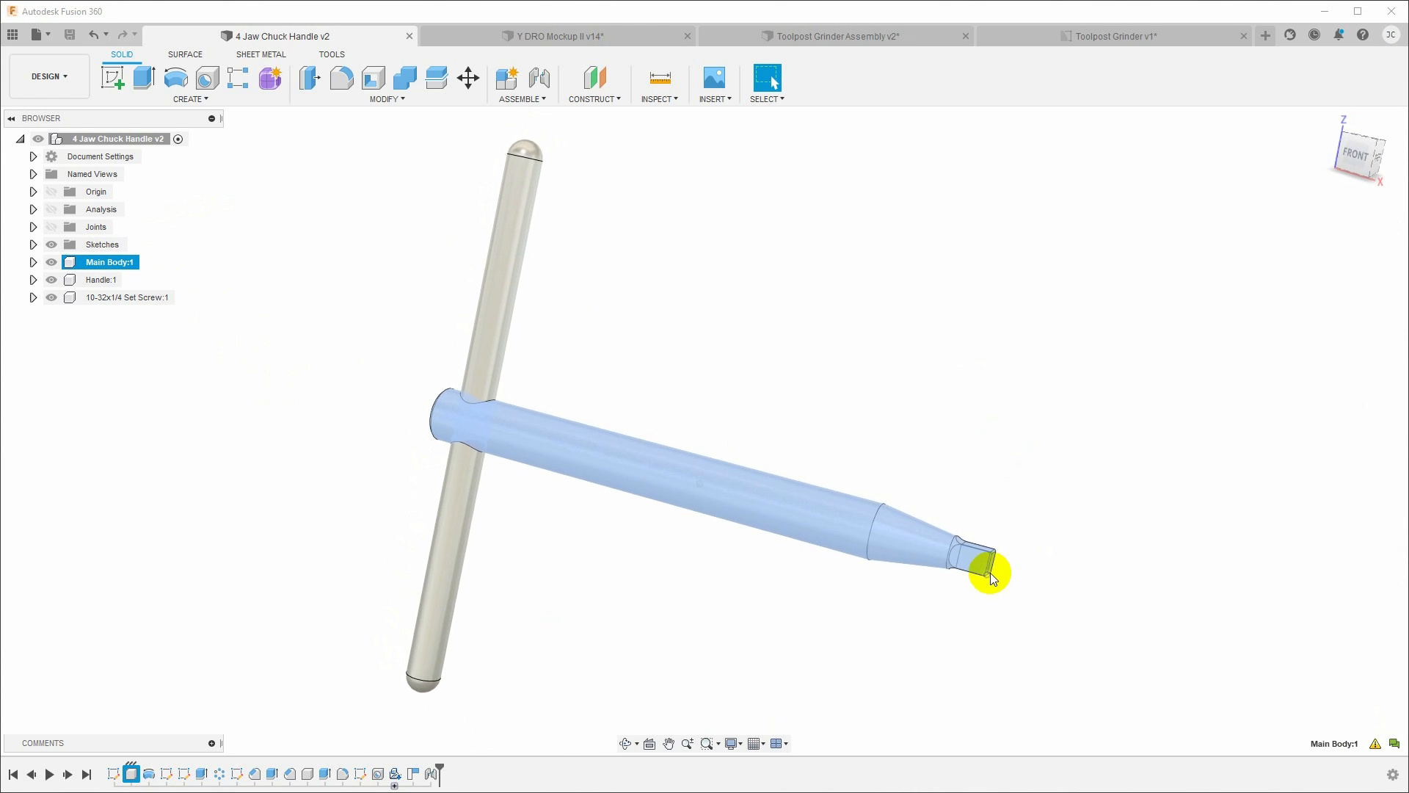
click(88, 282)
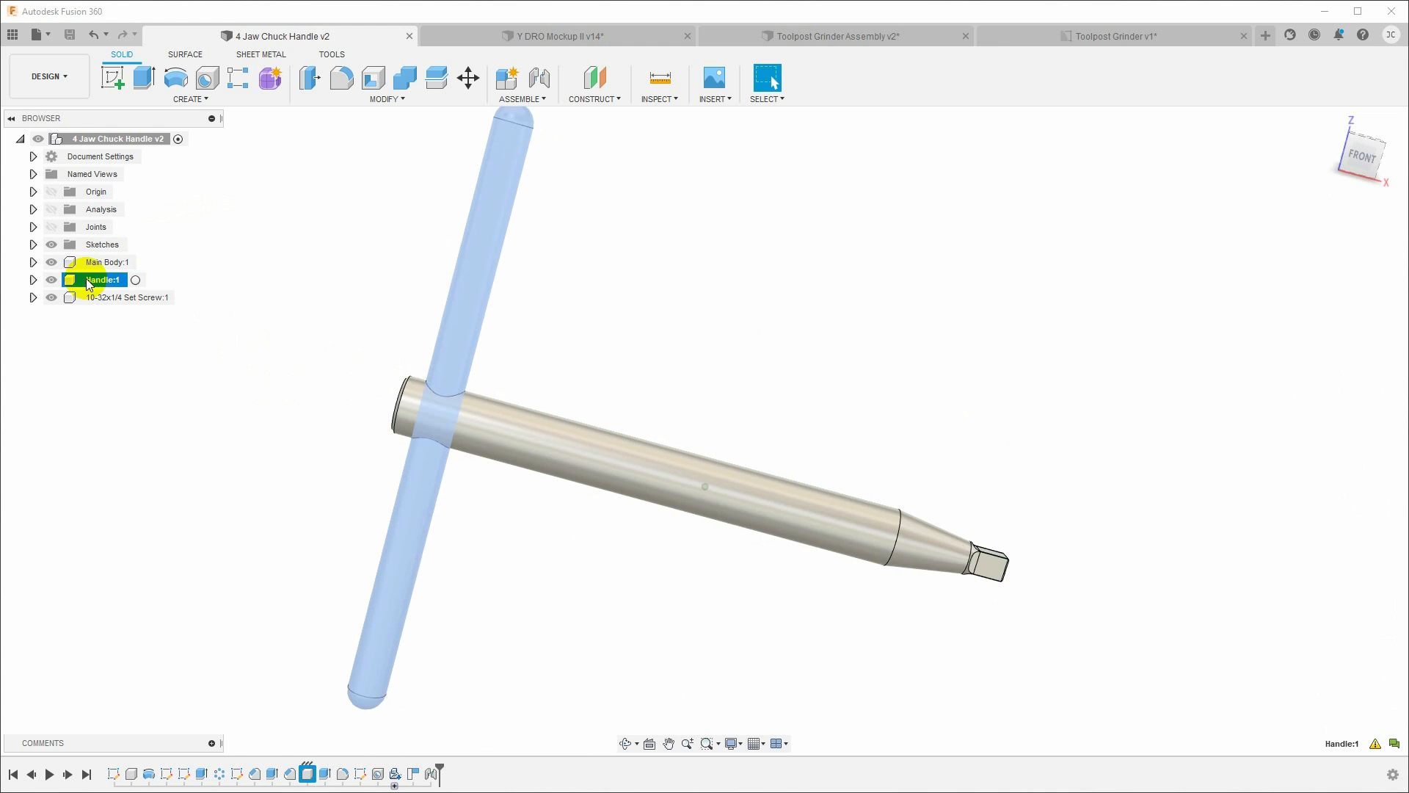
click(118, 301)
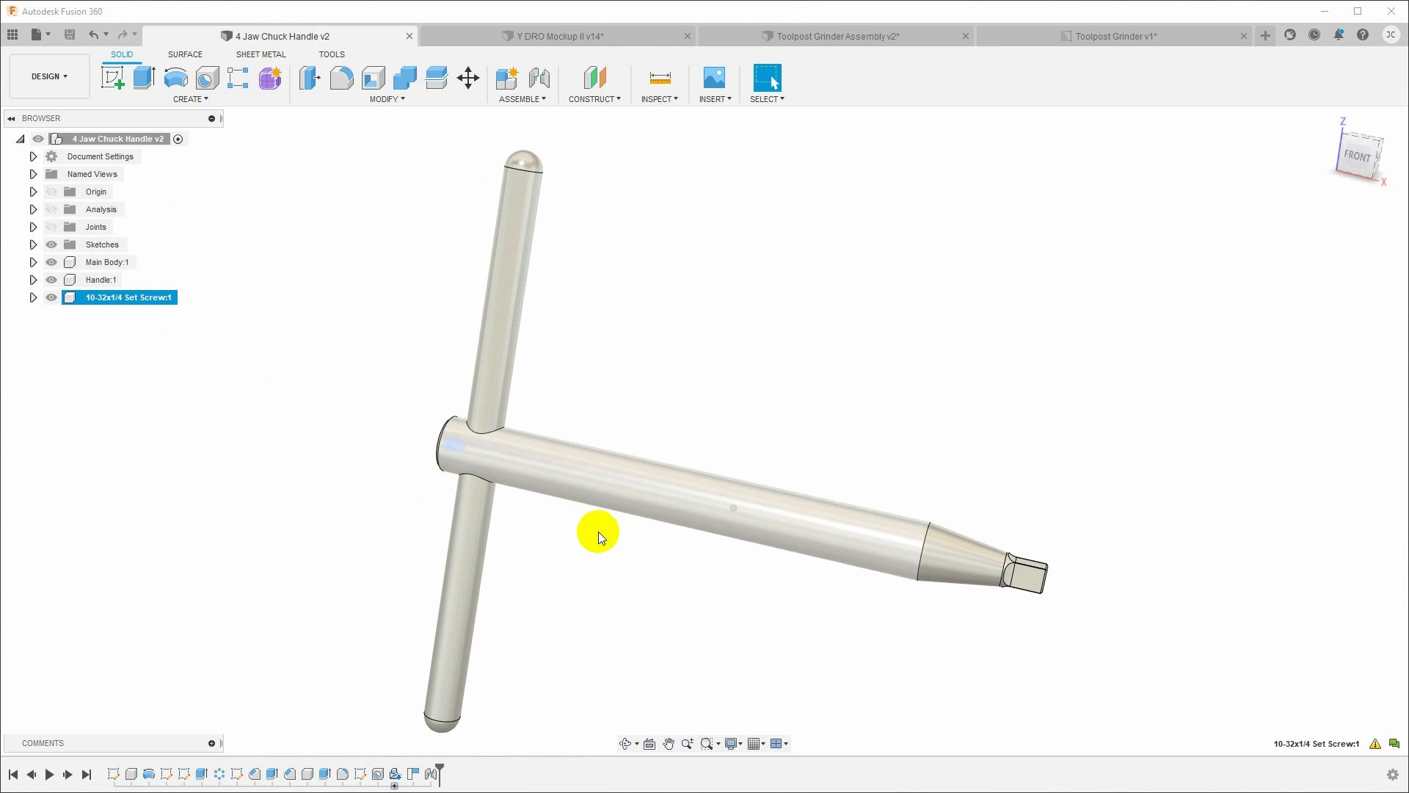
click(986, 364)
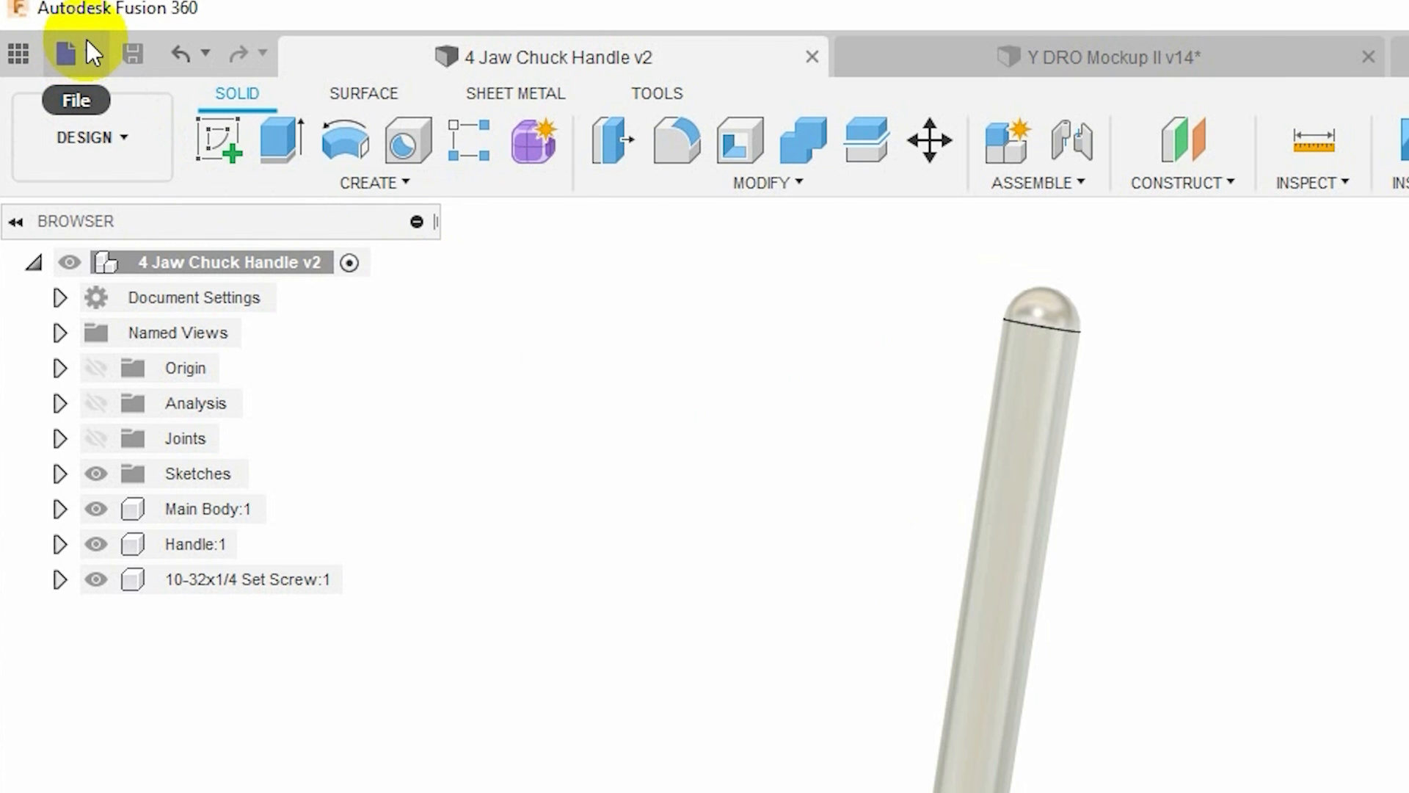
Start a new drawing from the 4 Jaw Chuck Handle design
click(45, 34)
mouse_move(179, 195)
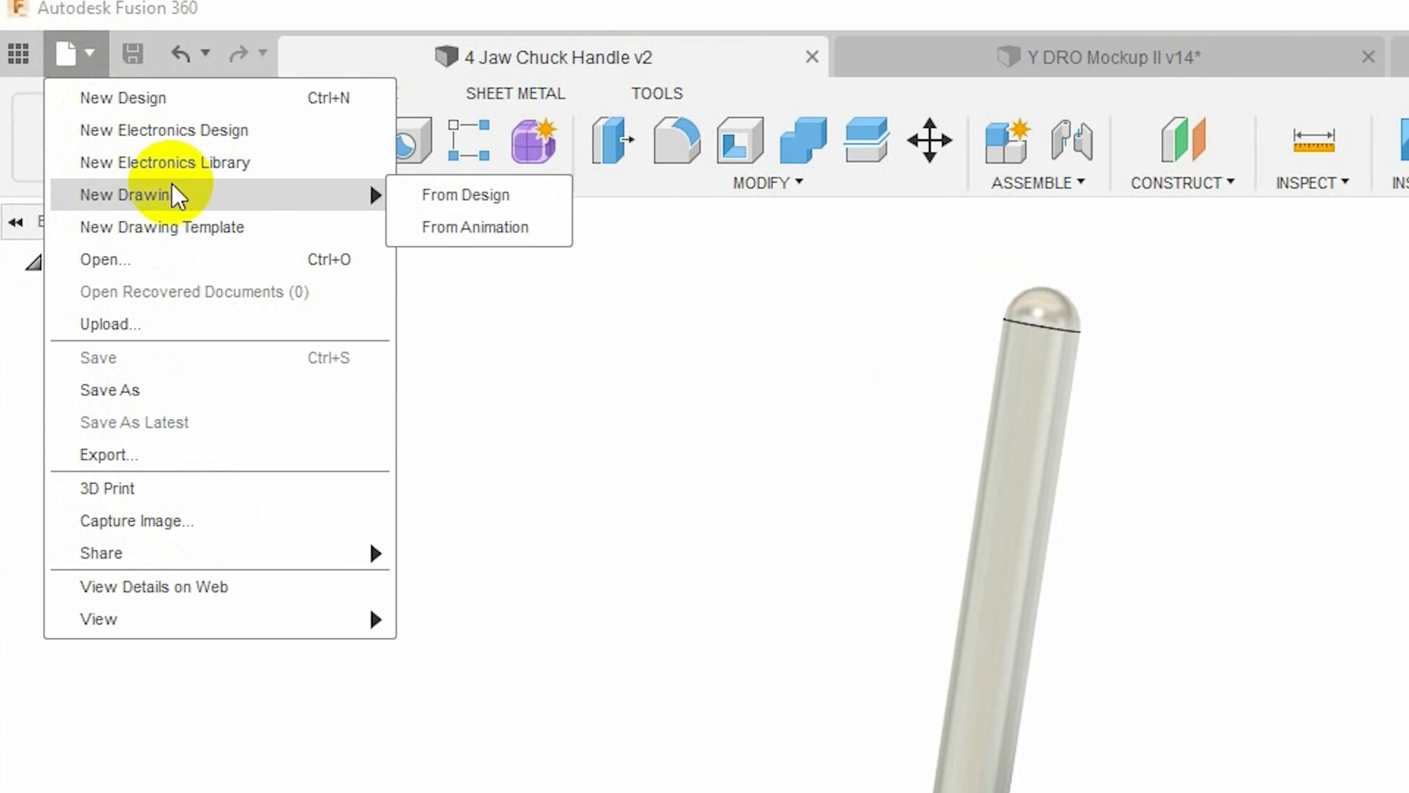
click(514, 196)
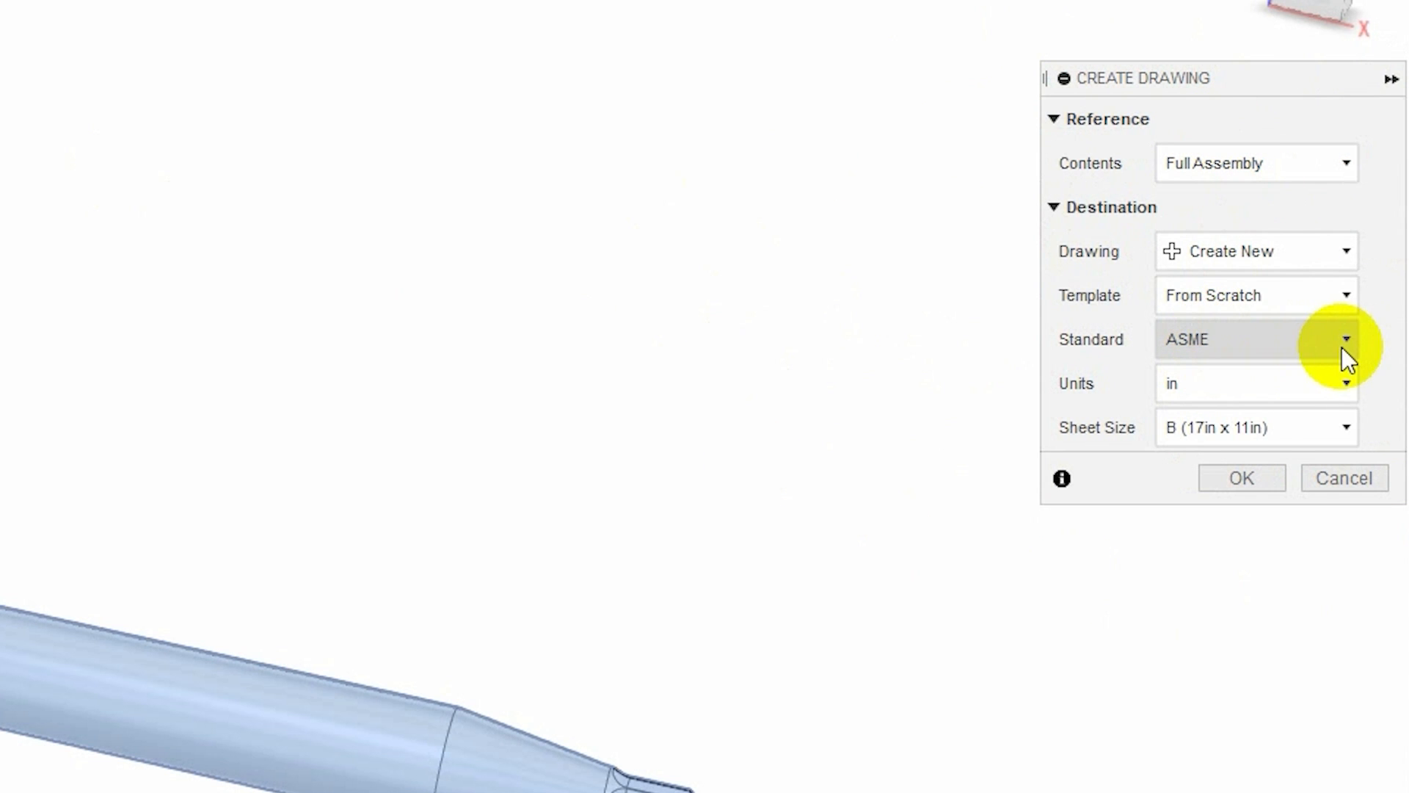
Try the ISO standard and review its sheet sizes for the new drawing, and return to the ASME standard
click(1240, 337)
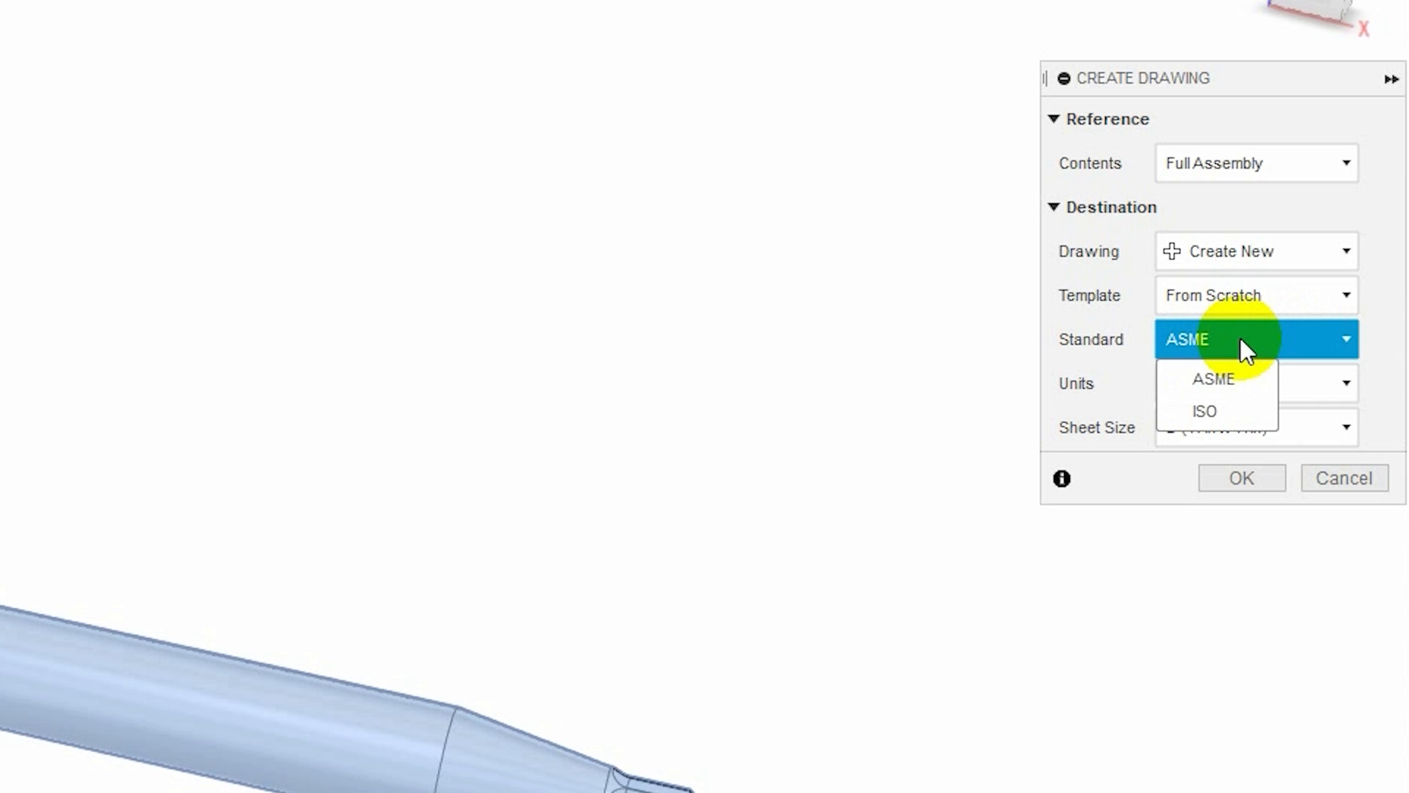
click(1240, 338)
click(1337, 433)
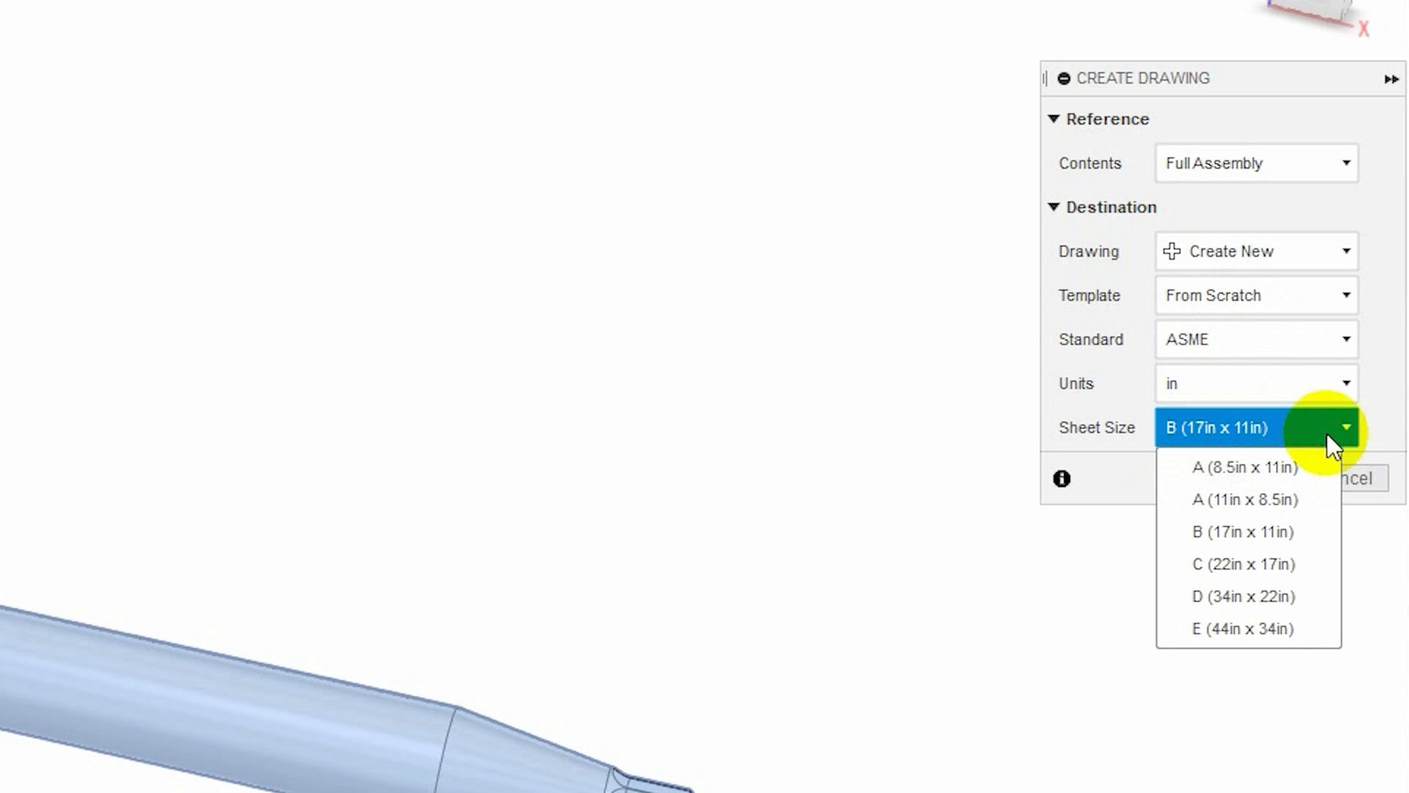
click(1283, 435)
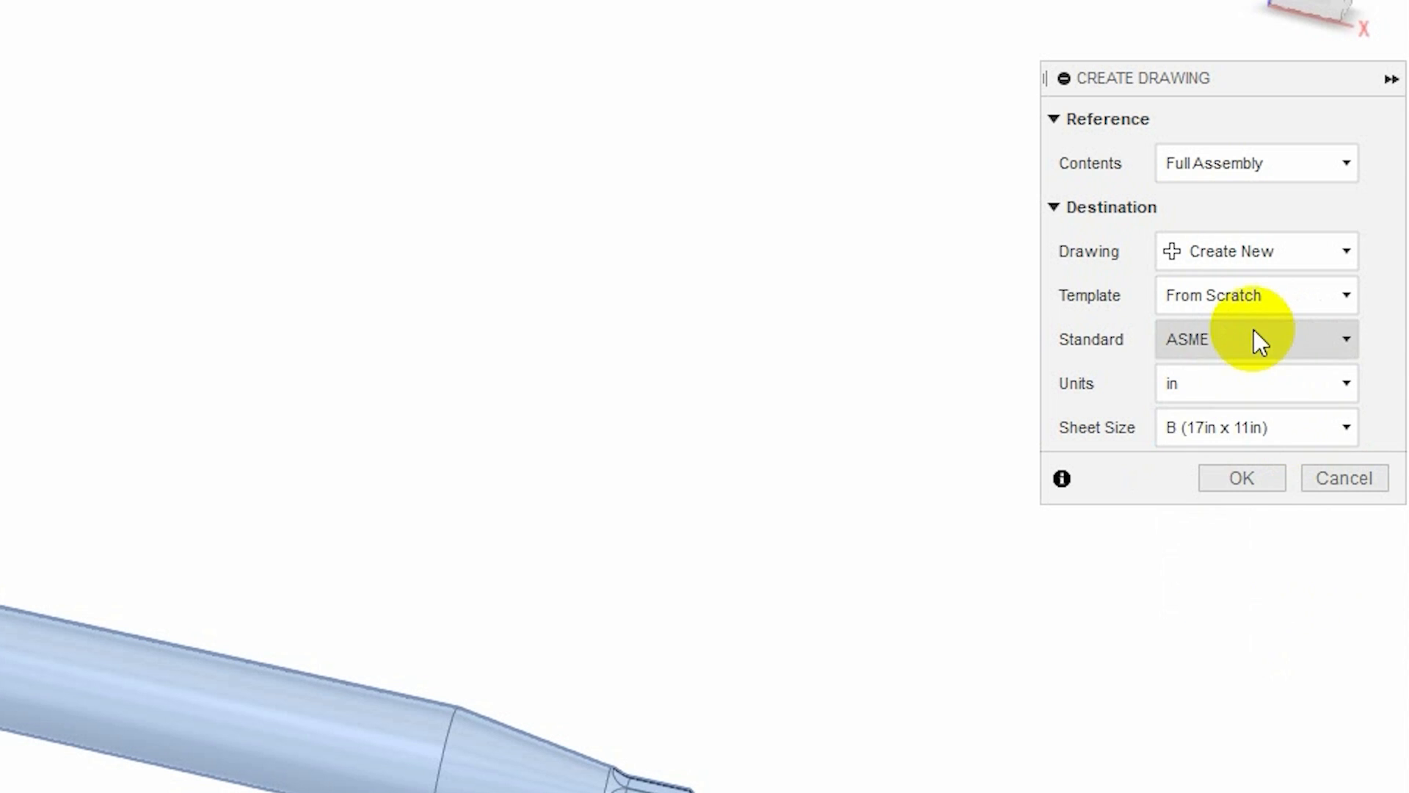
click(1252, 338)
click(1205, 411)
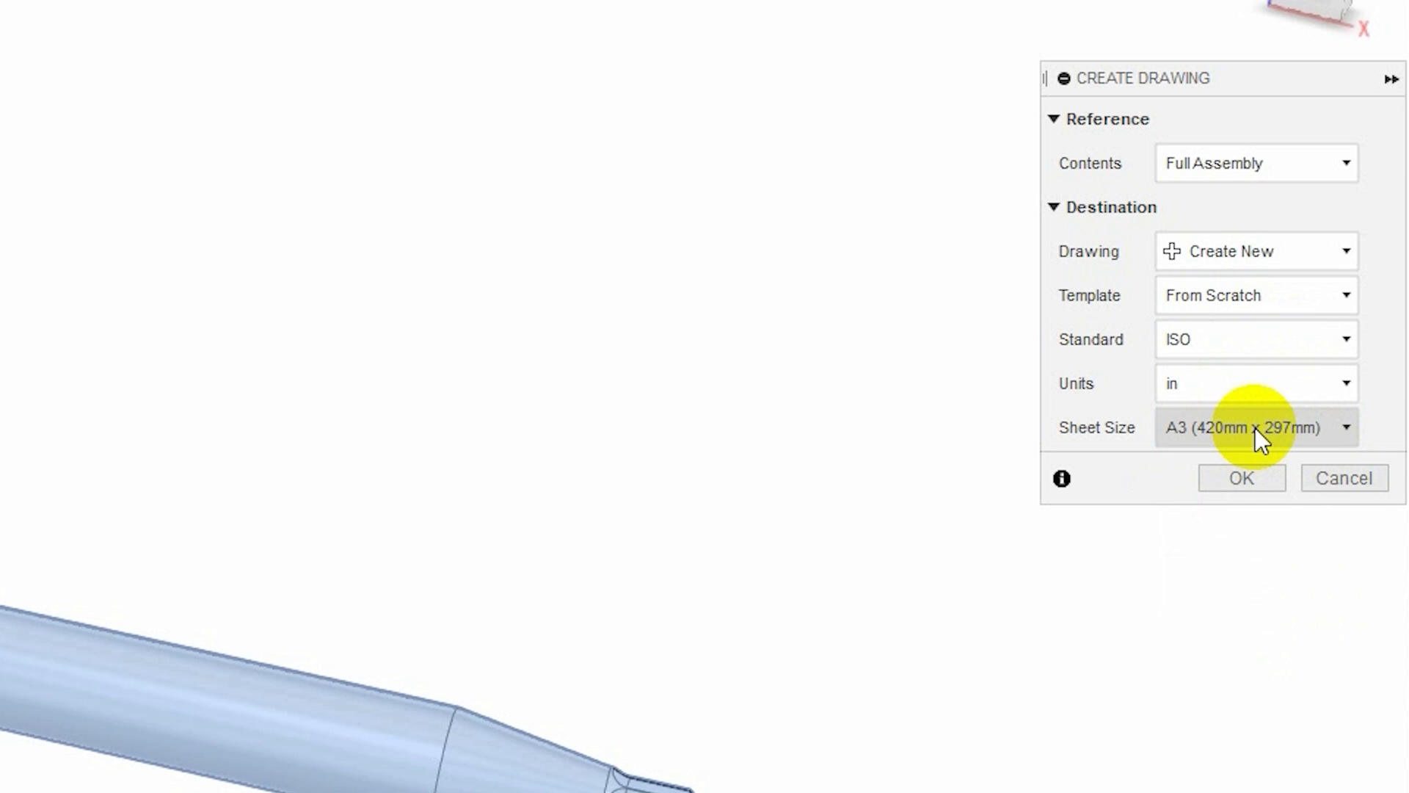
click(1255, 429)
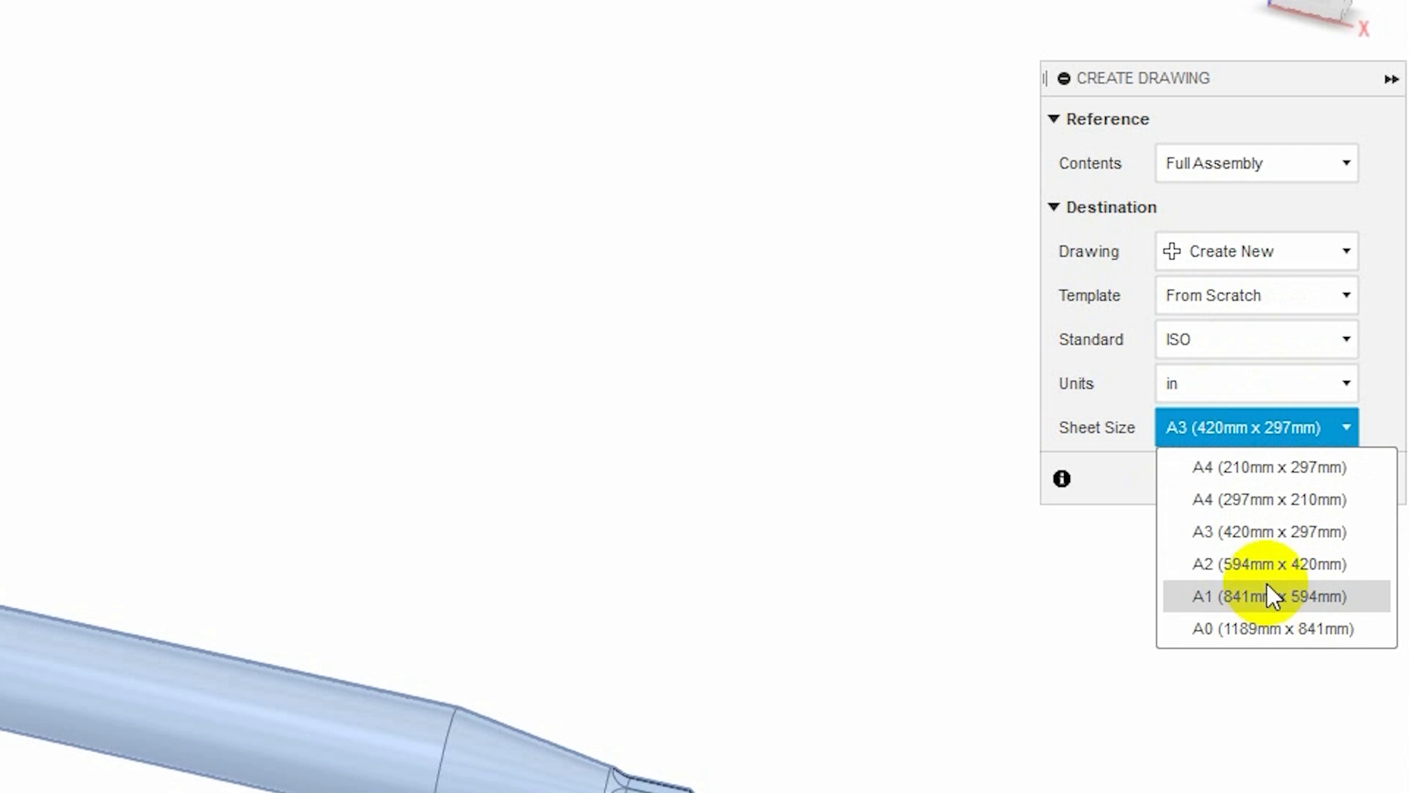
click(1207, 383)
click(1206, 381)
click(1203, 341)
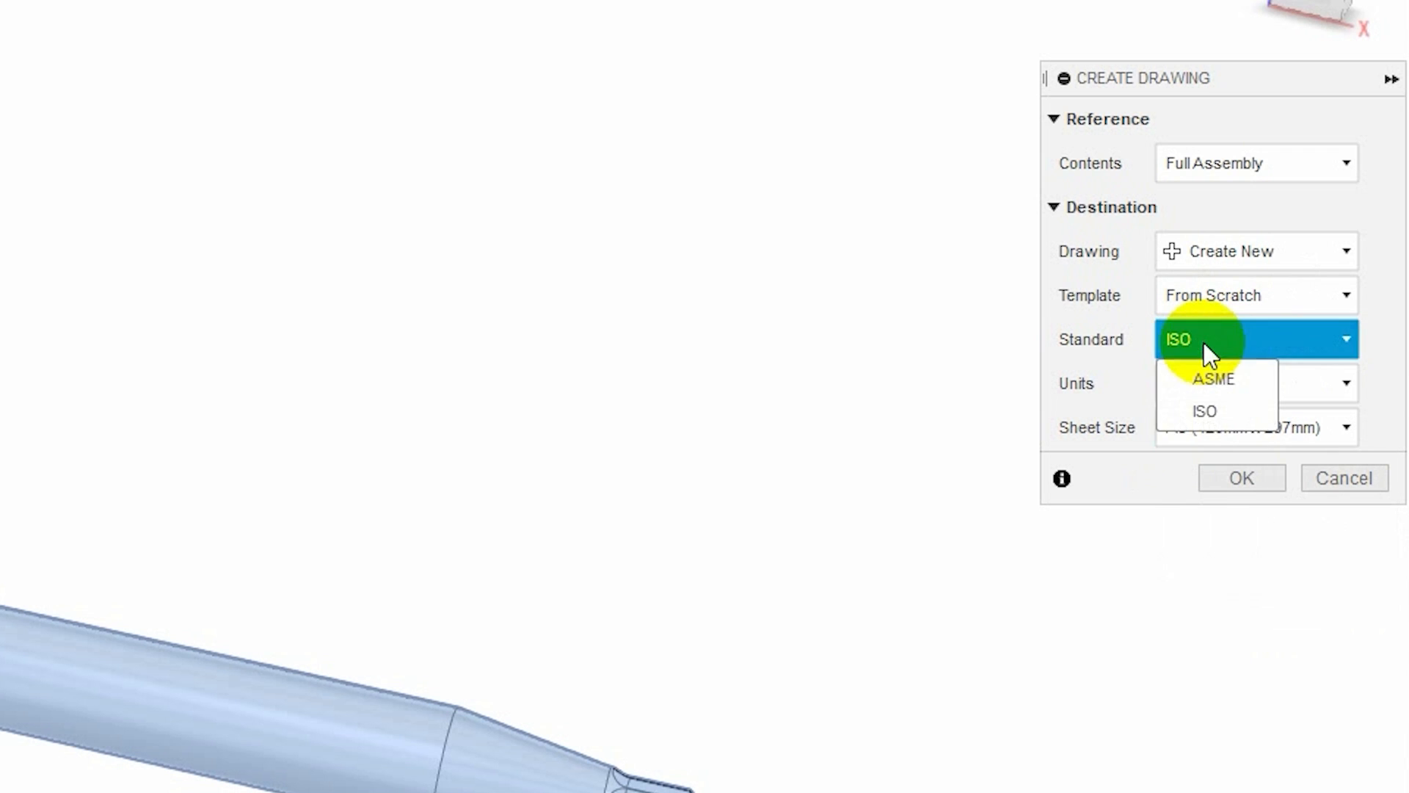
click(1212, 380)
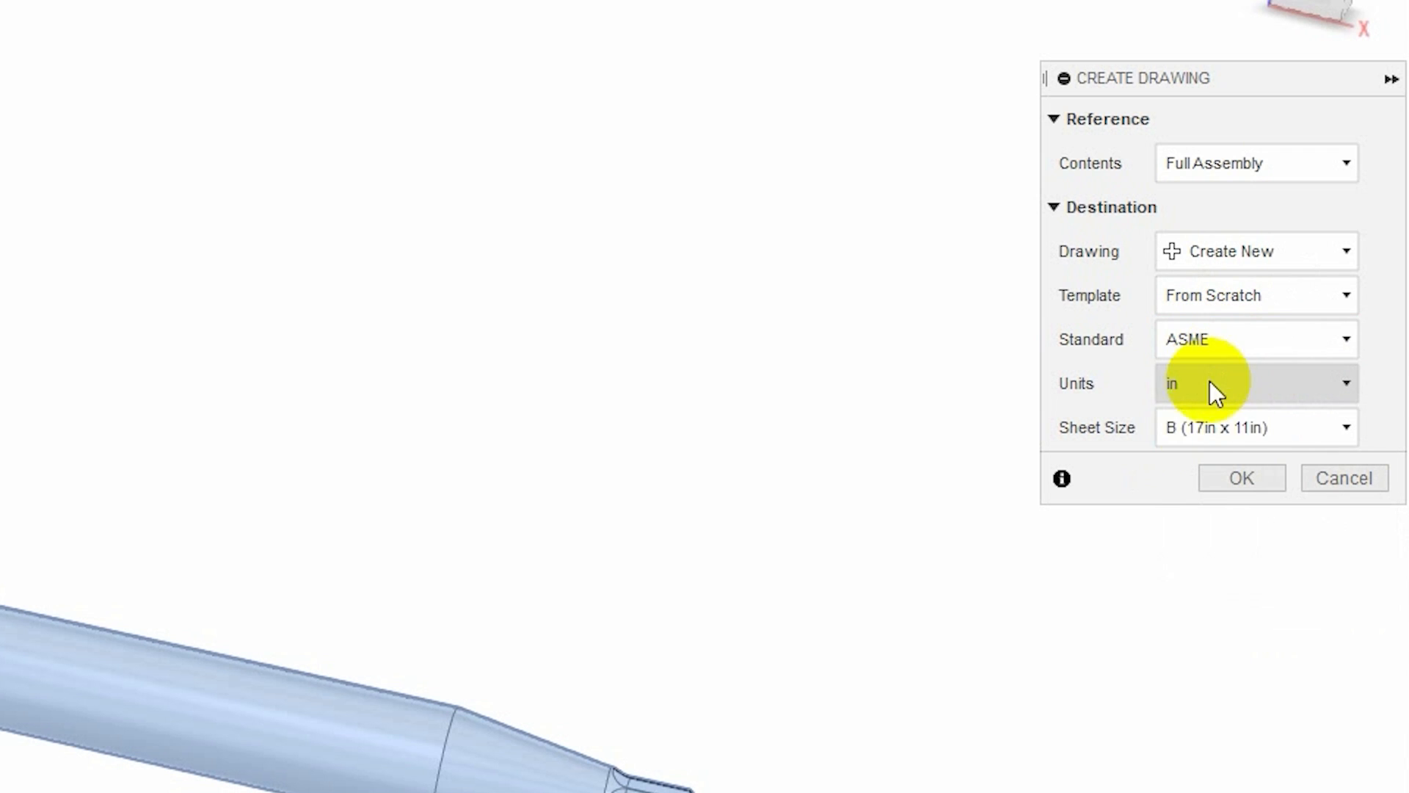
Set the sheet size to A (11in x 8.5in) and create the drawing
click(1204, 429)
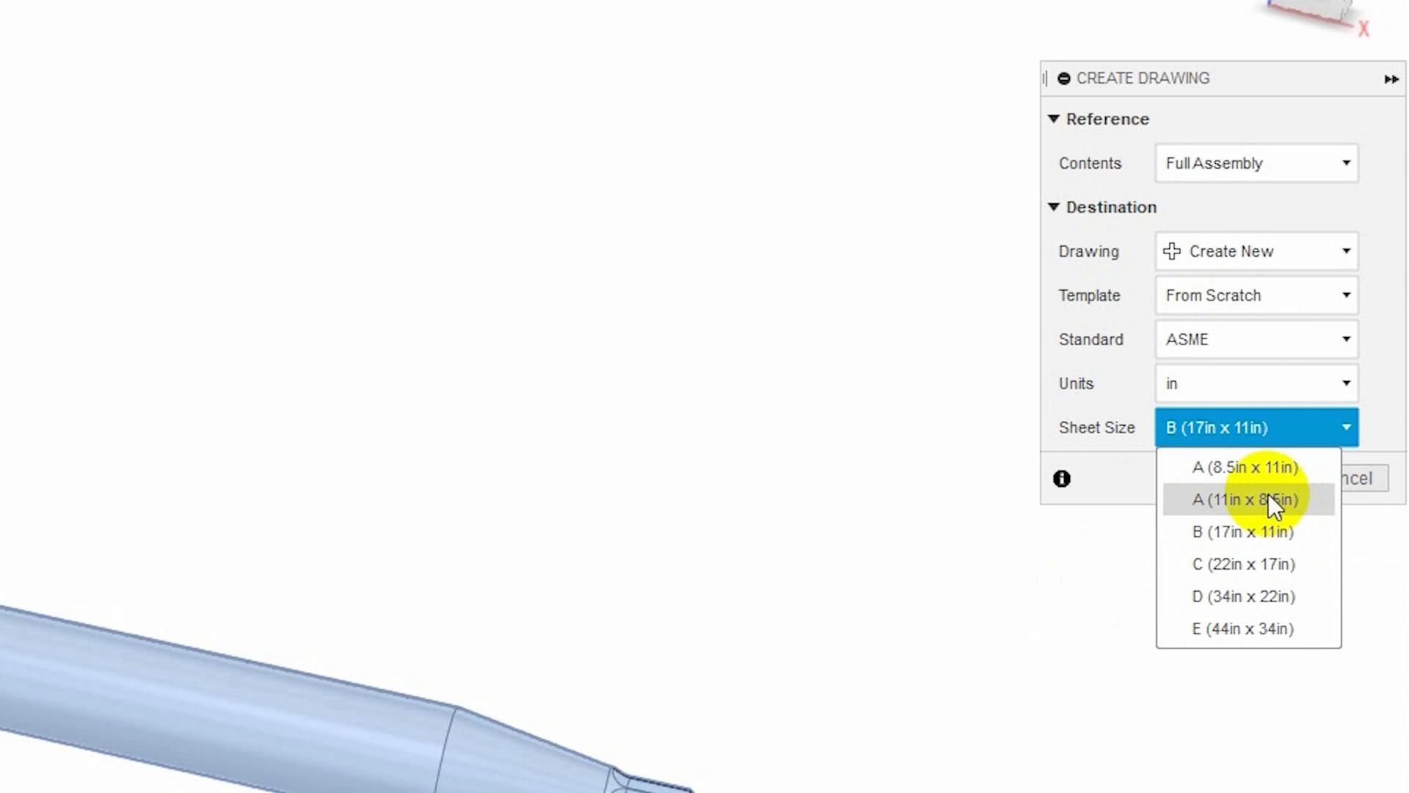
click(1227, 500)
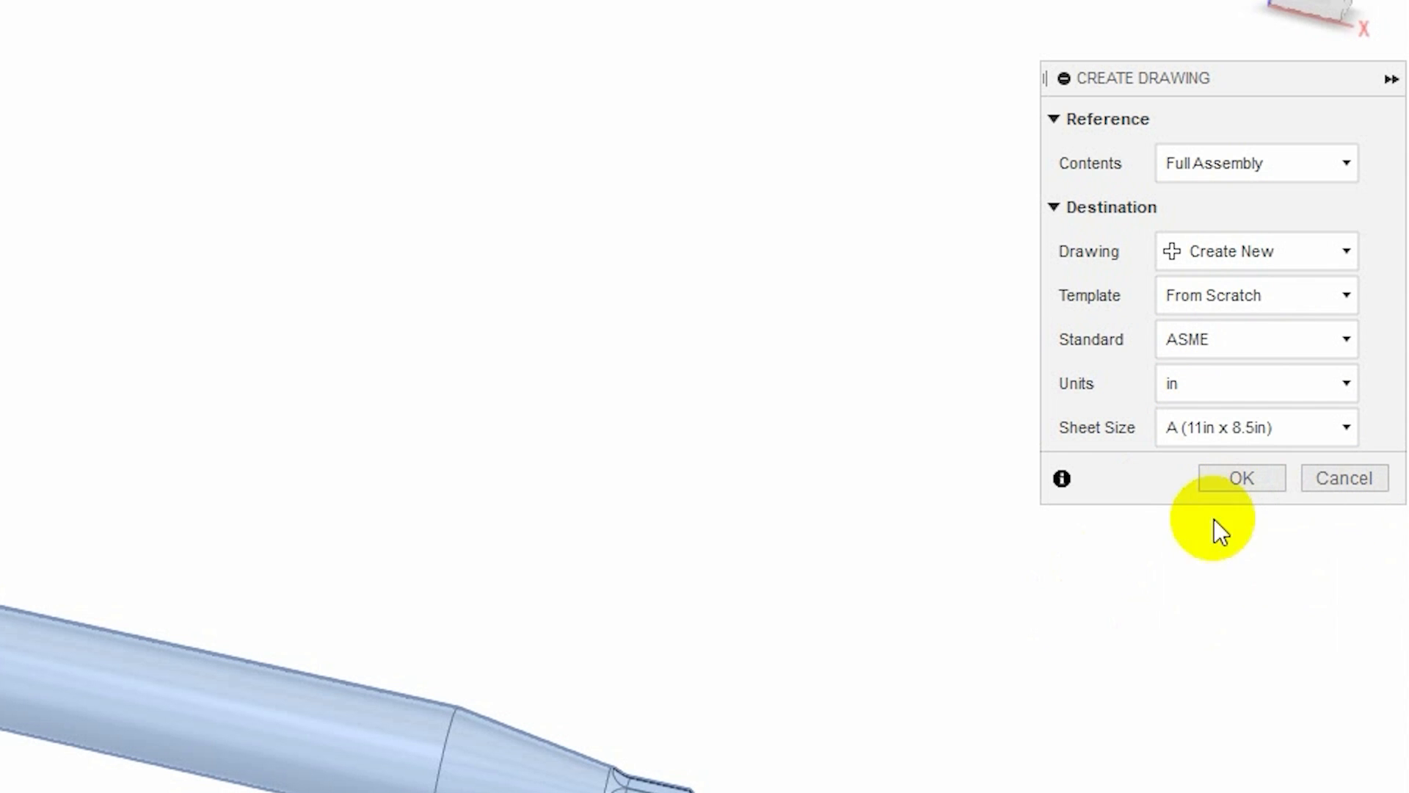
click(1239, 479)
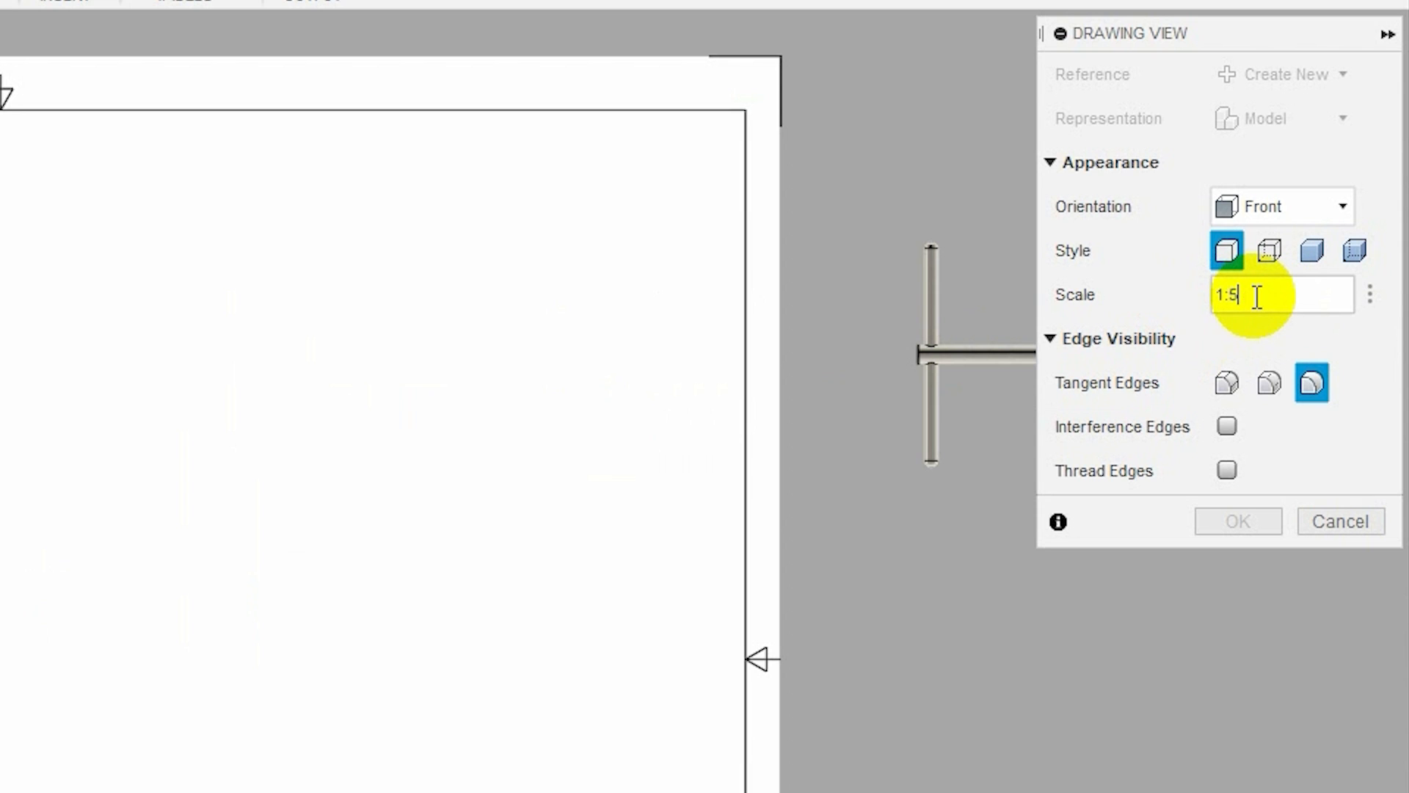
Place the base view above the title block at 1:2 scale, using the model's named FRONT view as orientation
text(2)
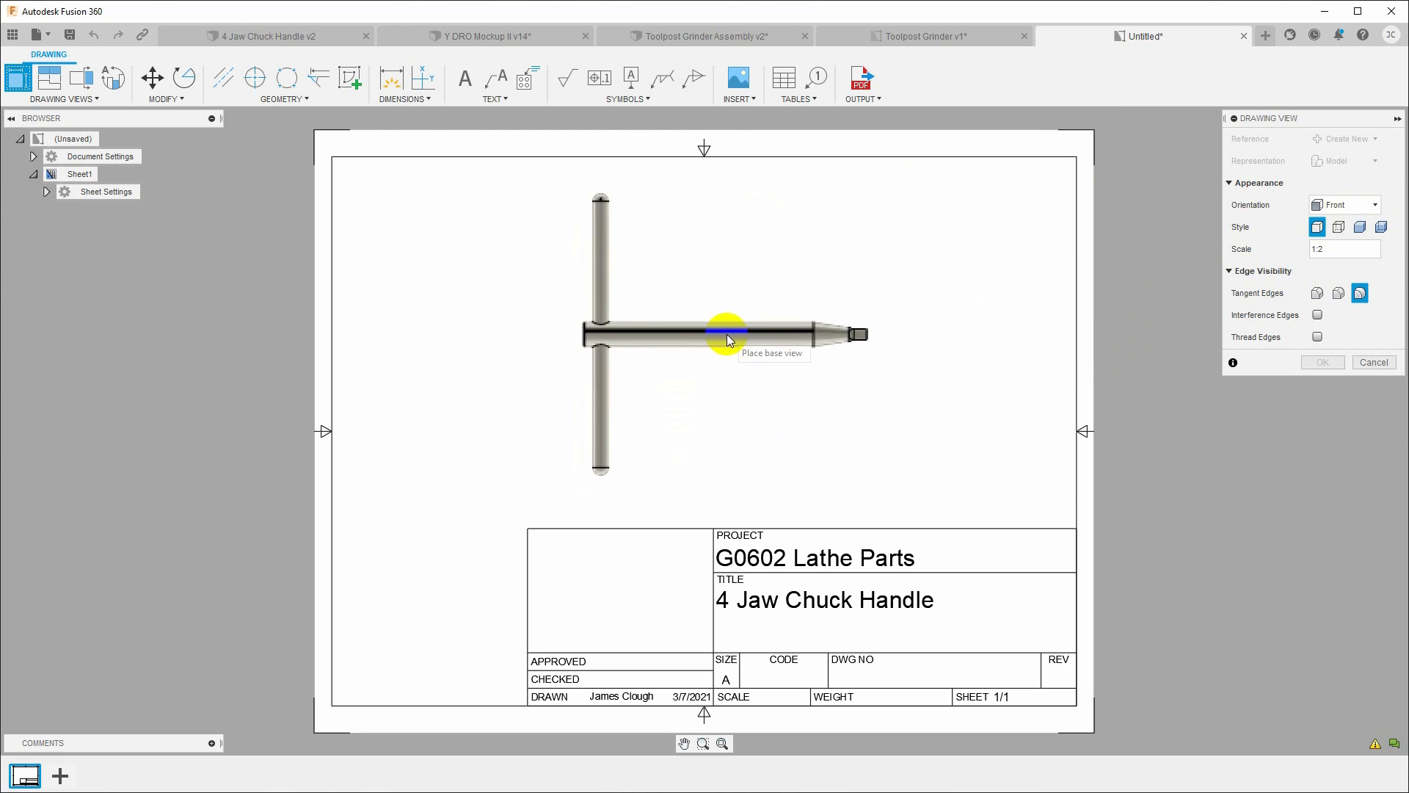
click(1372, 205)
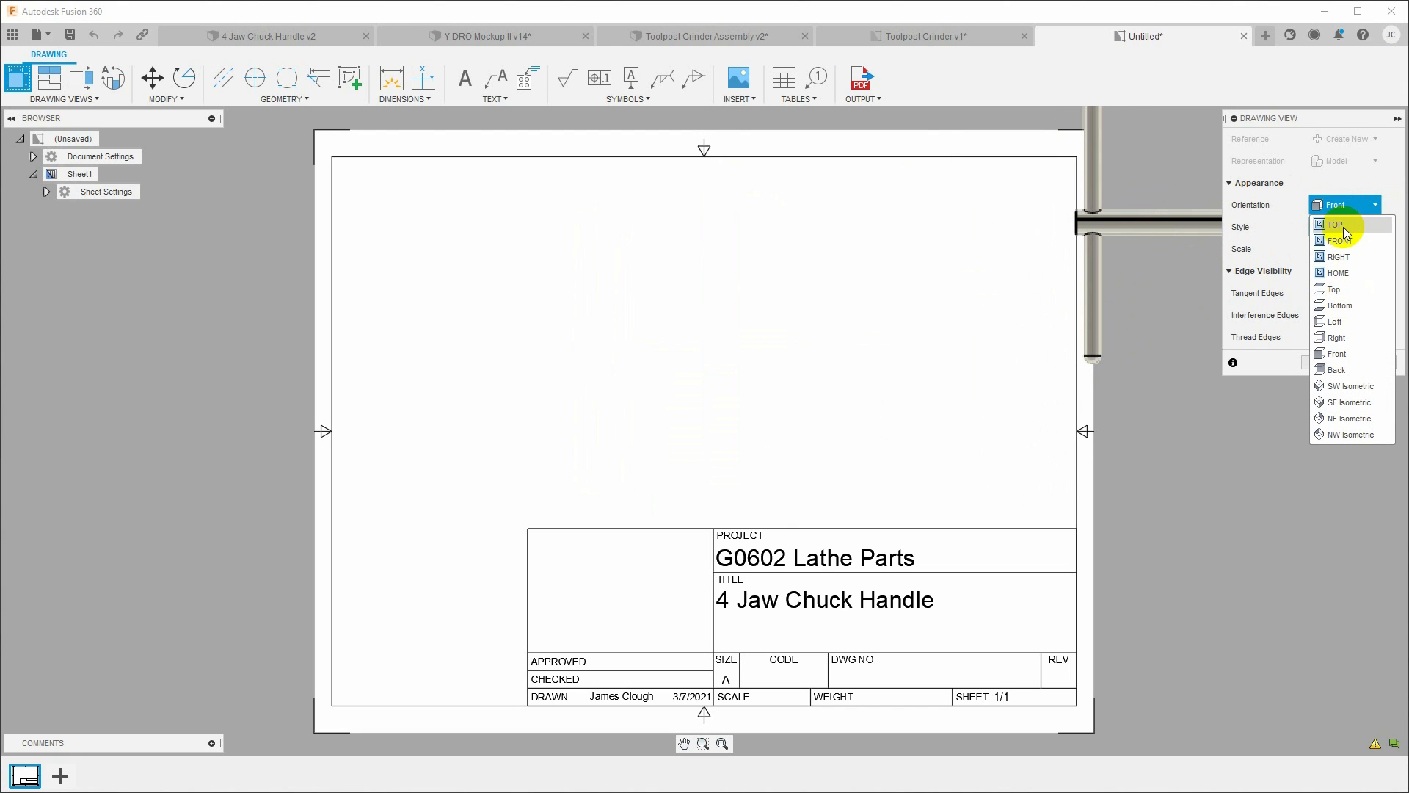
click(1343, 227)
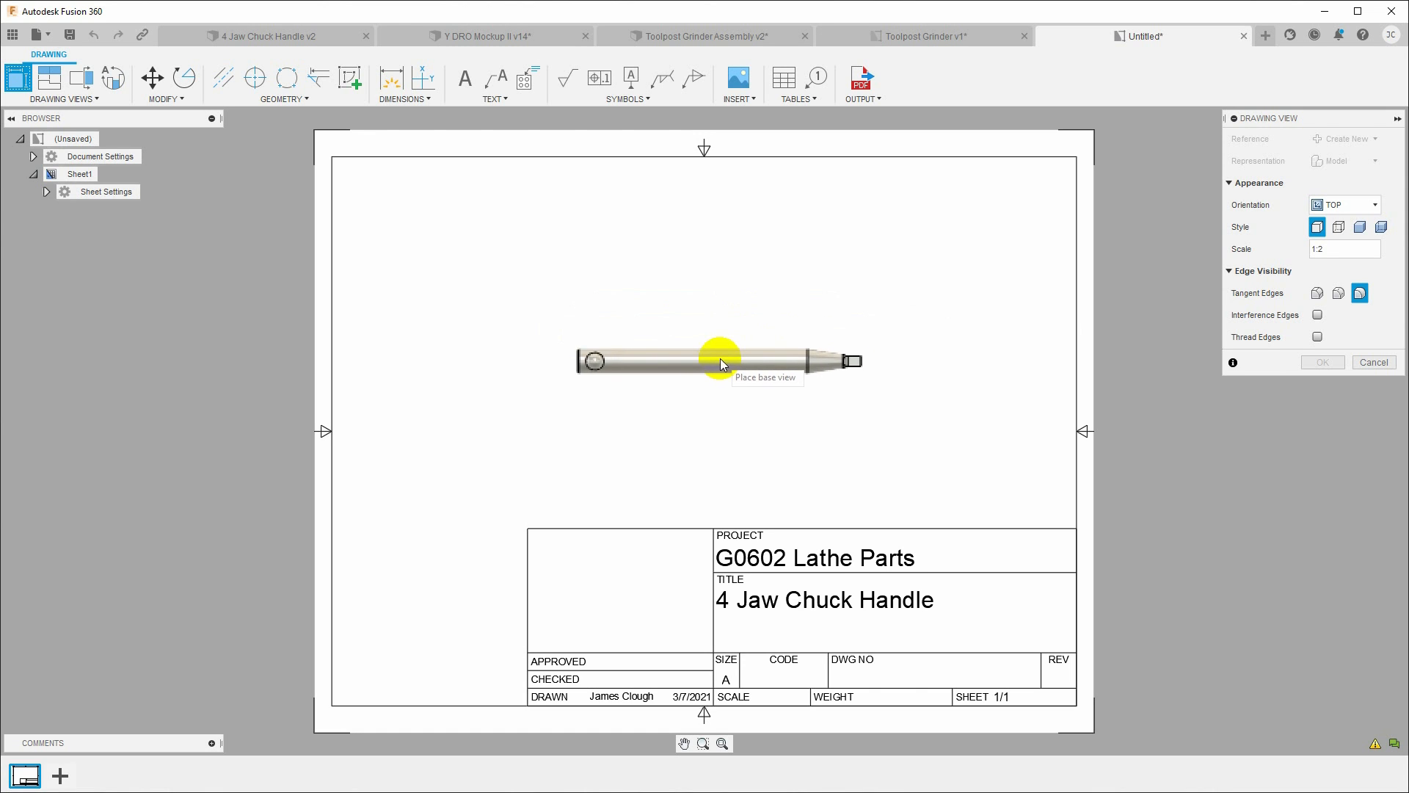
click(1372, 206)
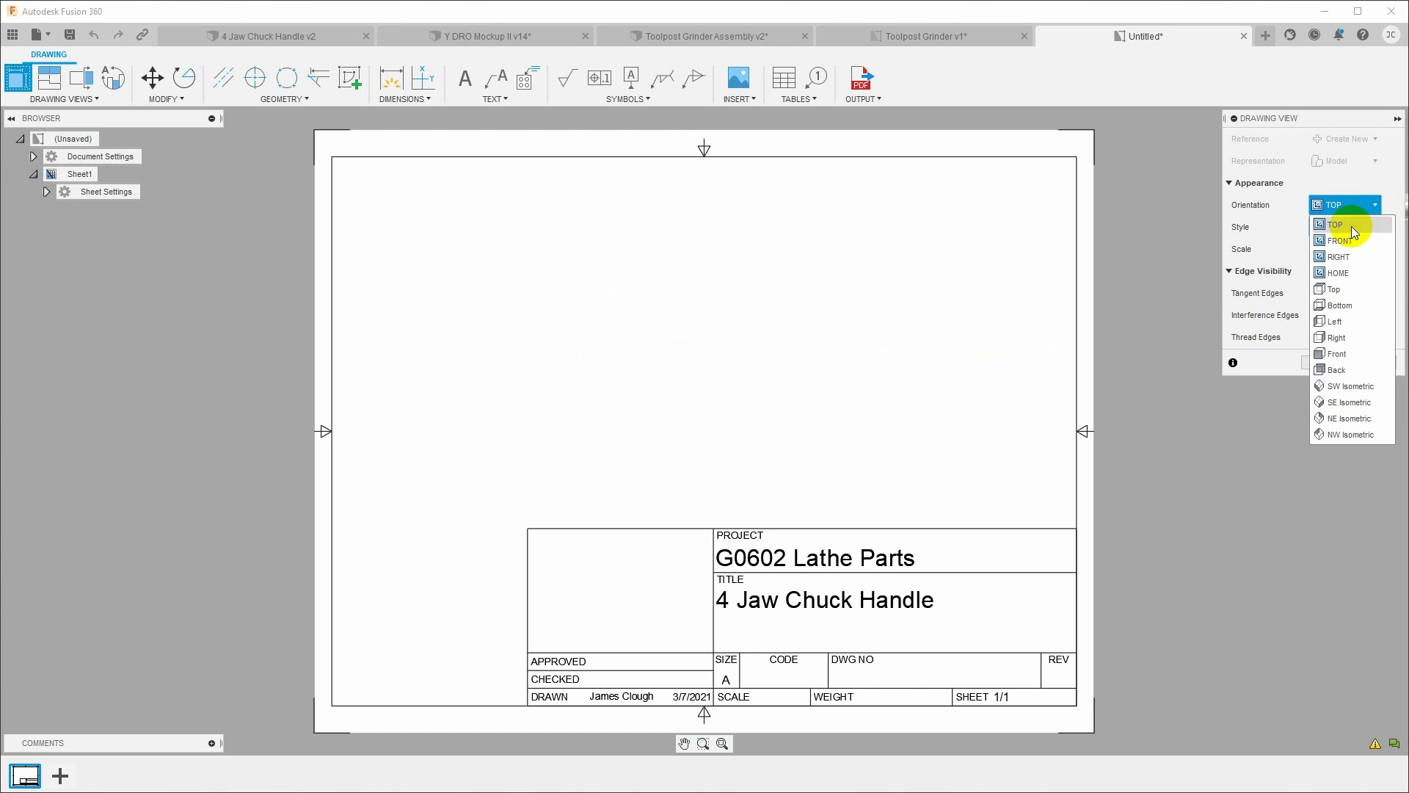
click(1346, 224)
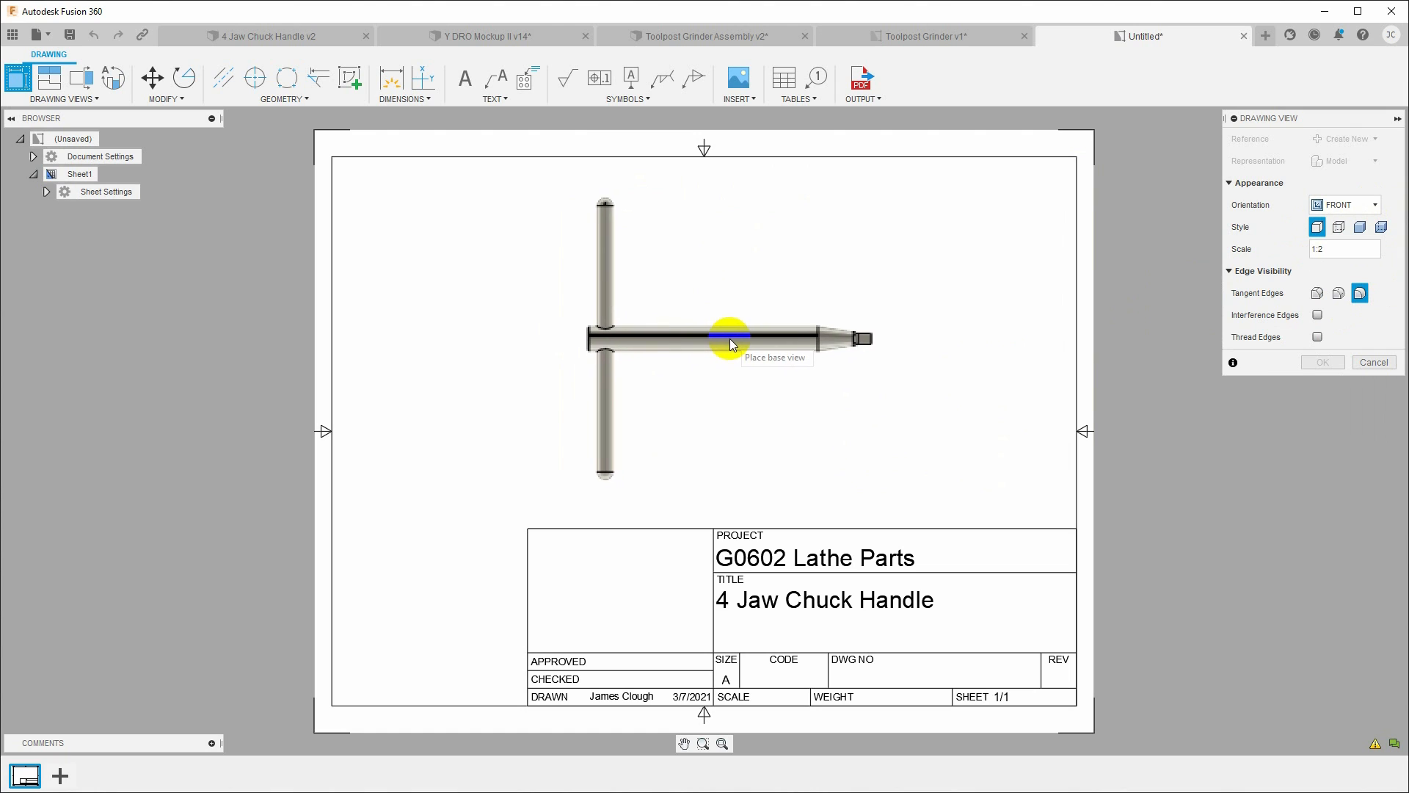
click(730, 338)
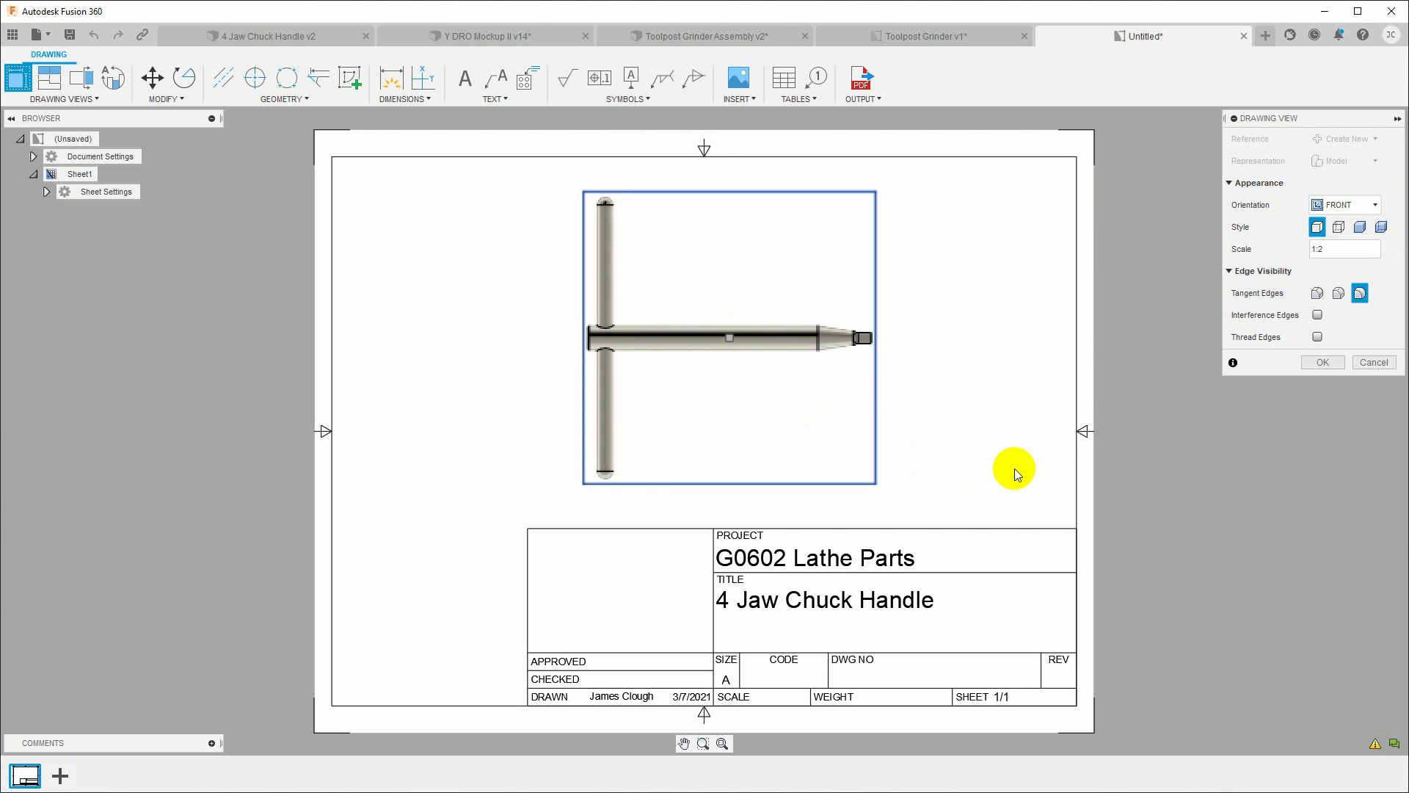
click(1322, 362)
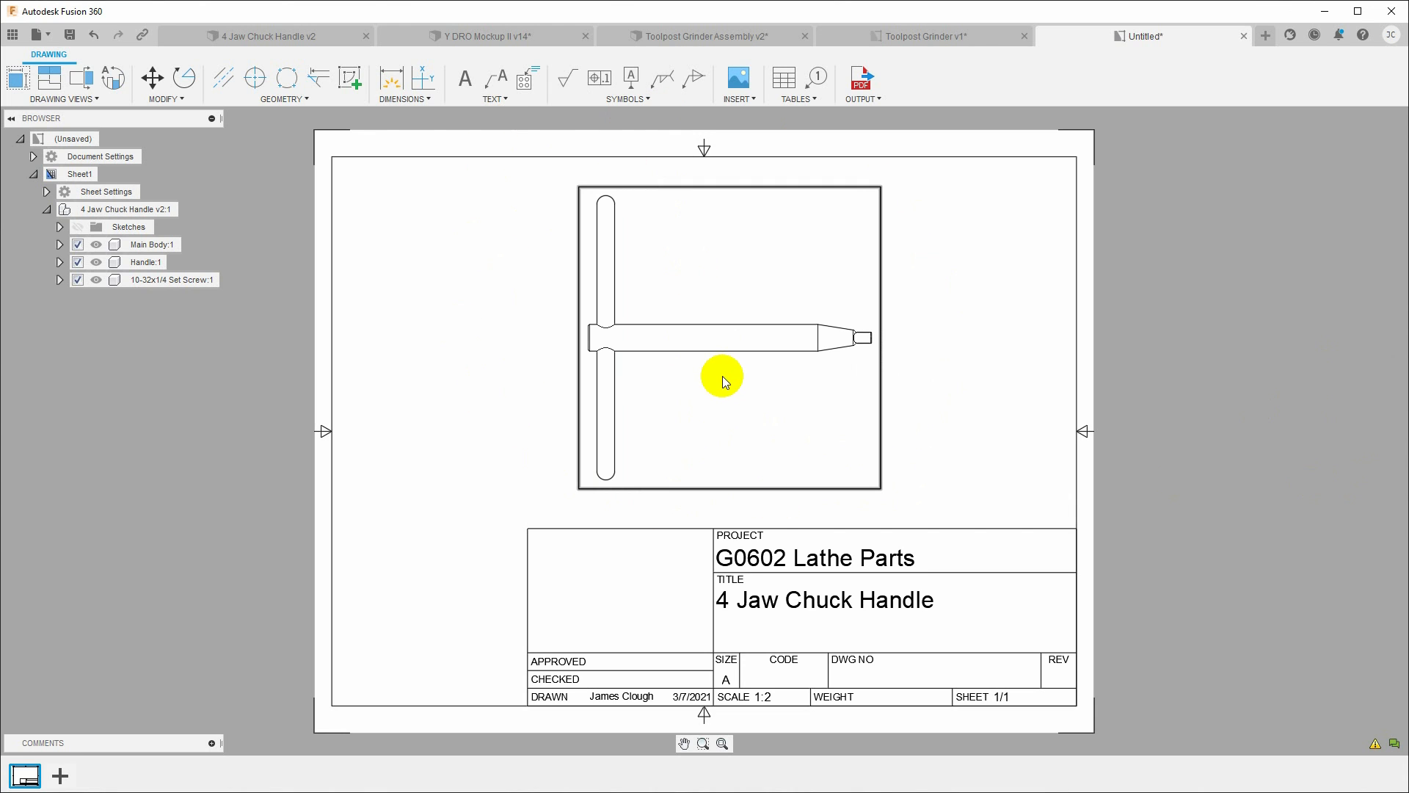
Change the placed front view's style to visible and hidden edges after comparing it with the shaded styles
click(709, 338)
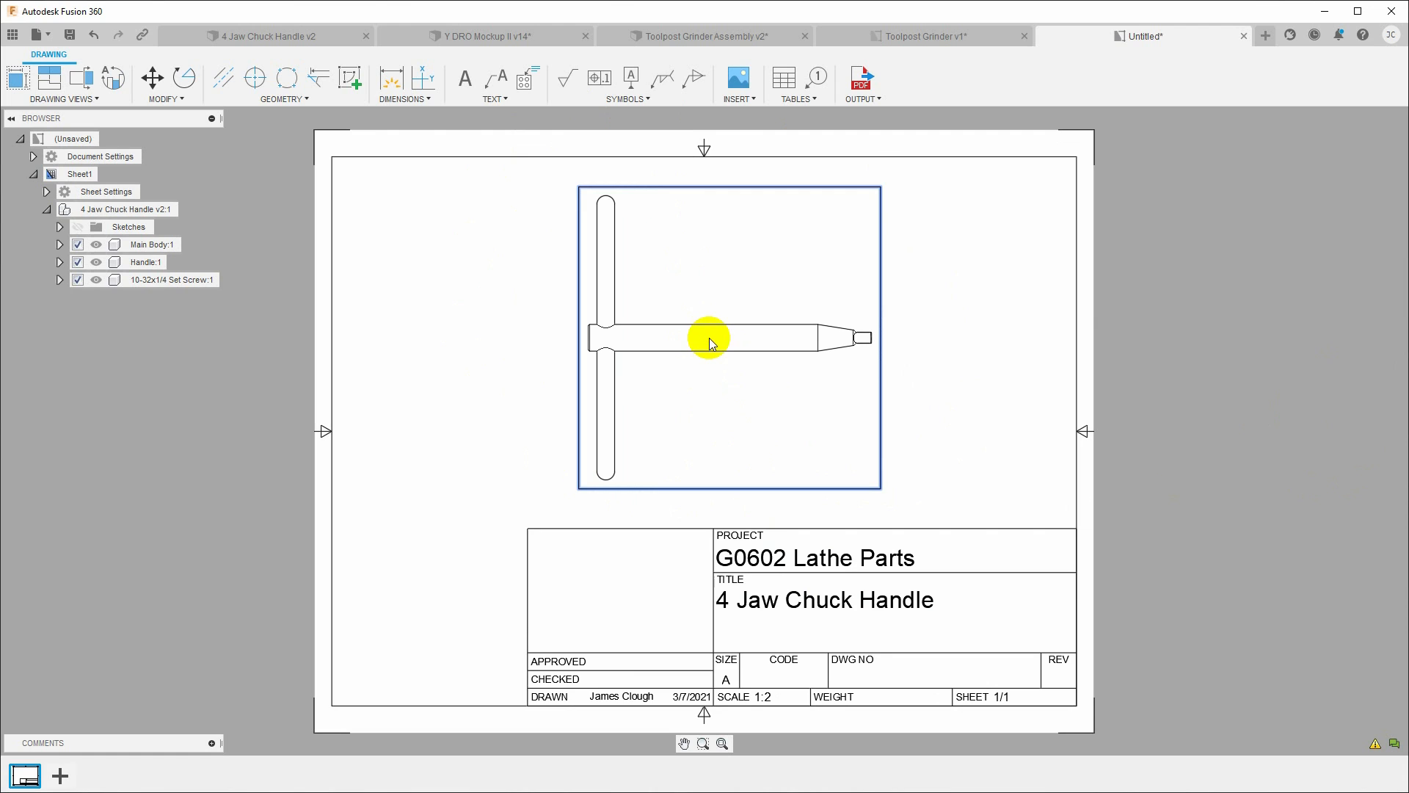
double_click(709, 337)
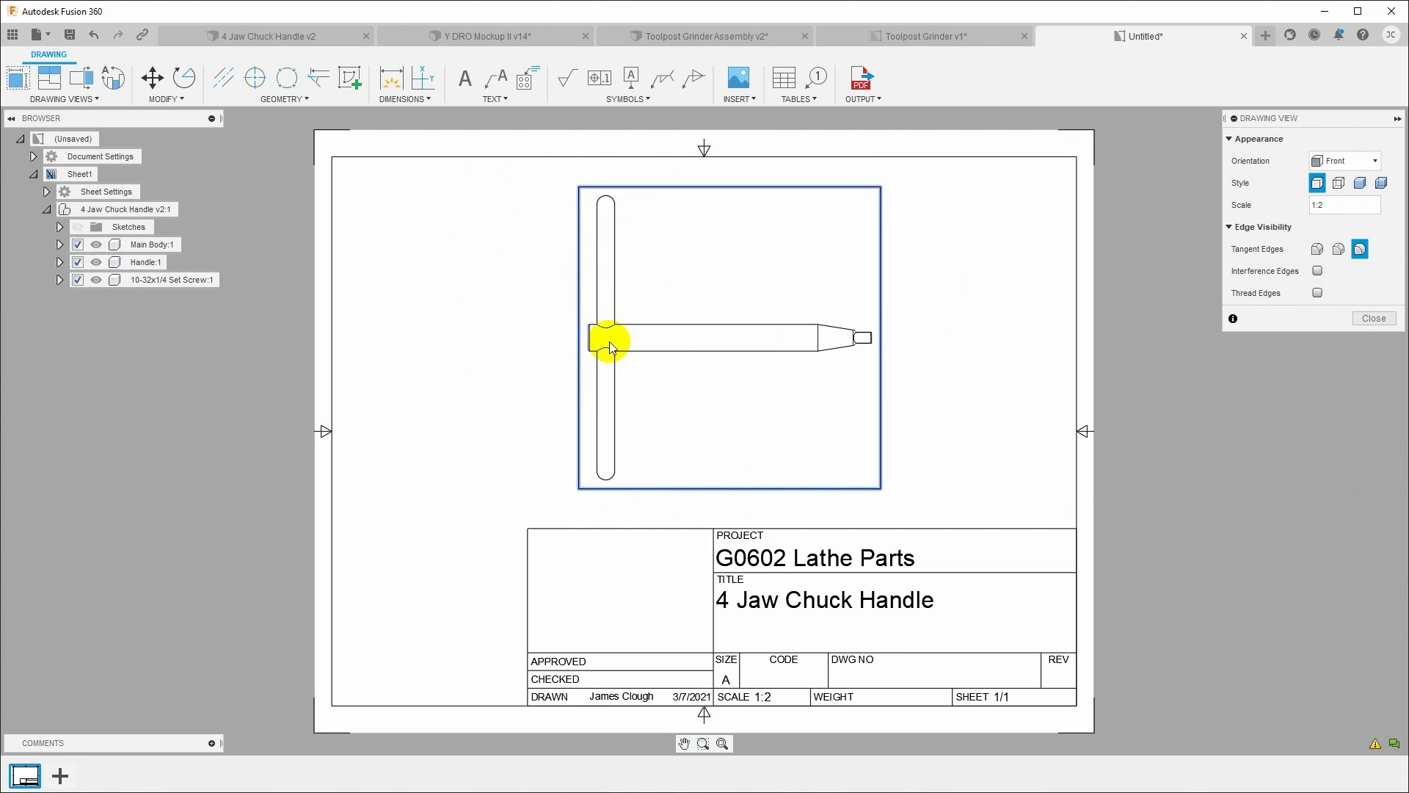
scroll(609, 341, down, 2)
scroll(610, 344, up, 8)
scroll(608, 341, down, 1)
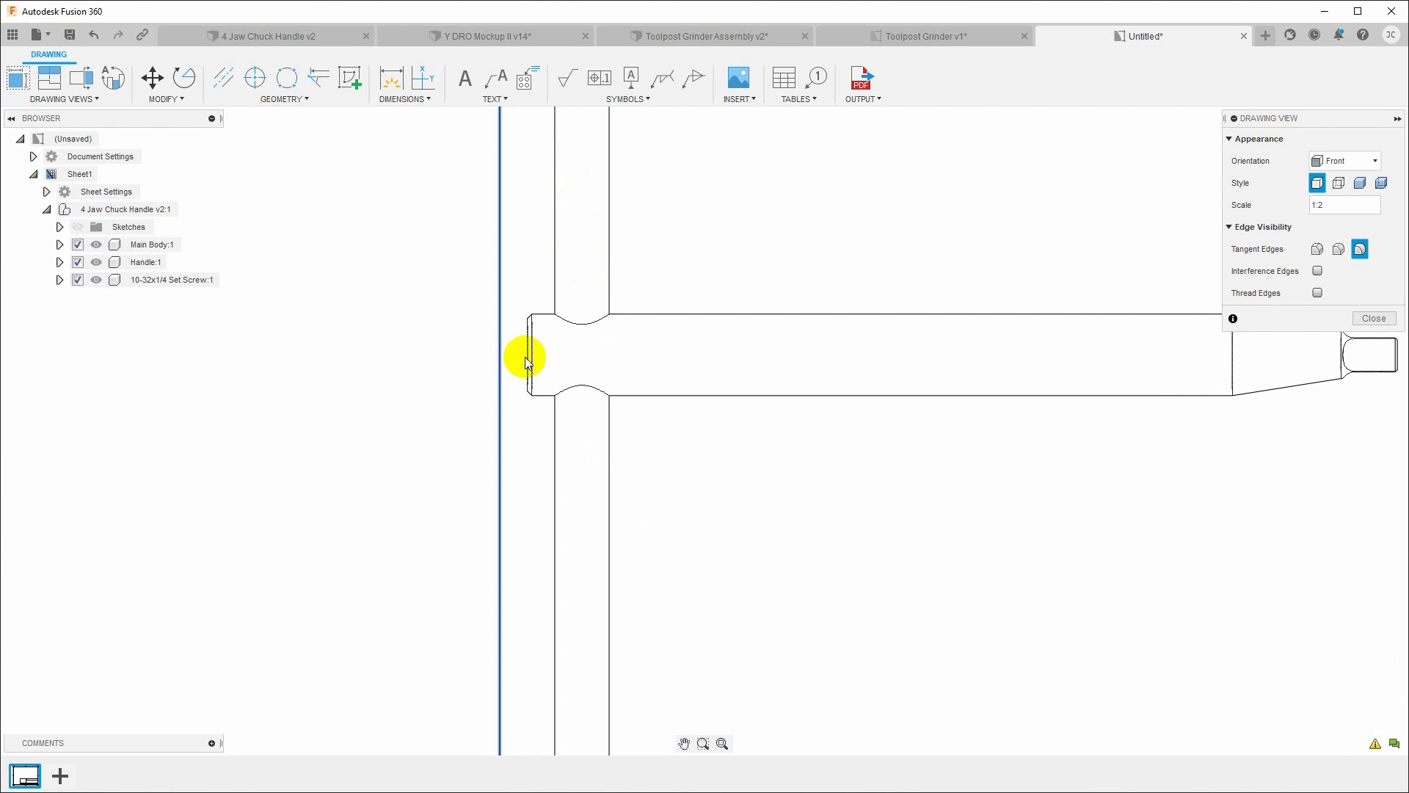
click(1339, 184)
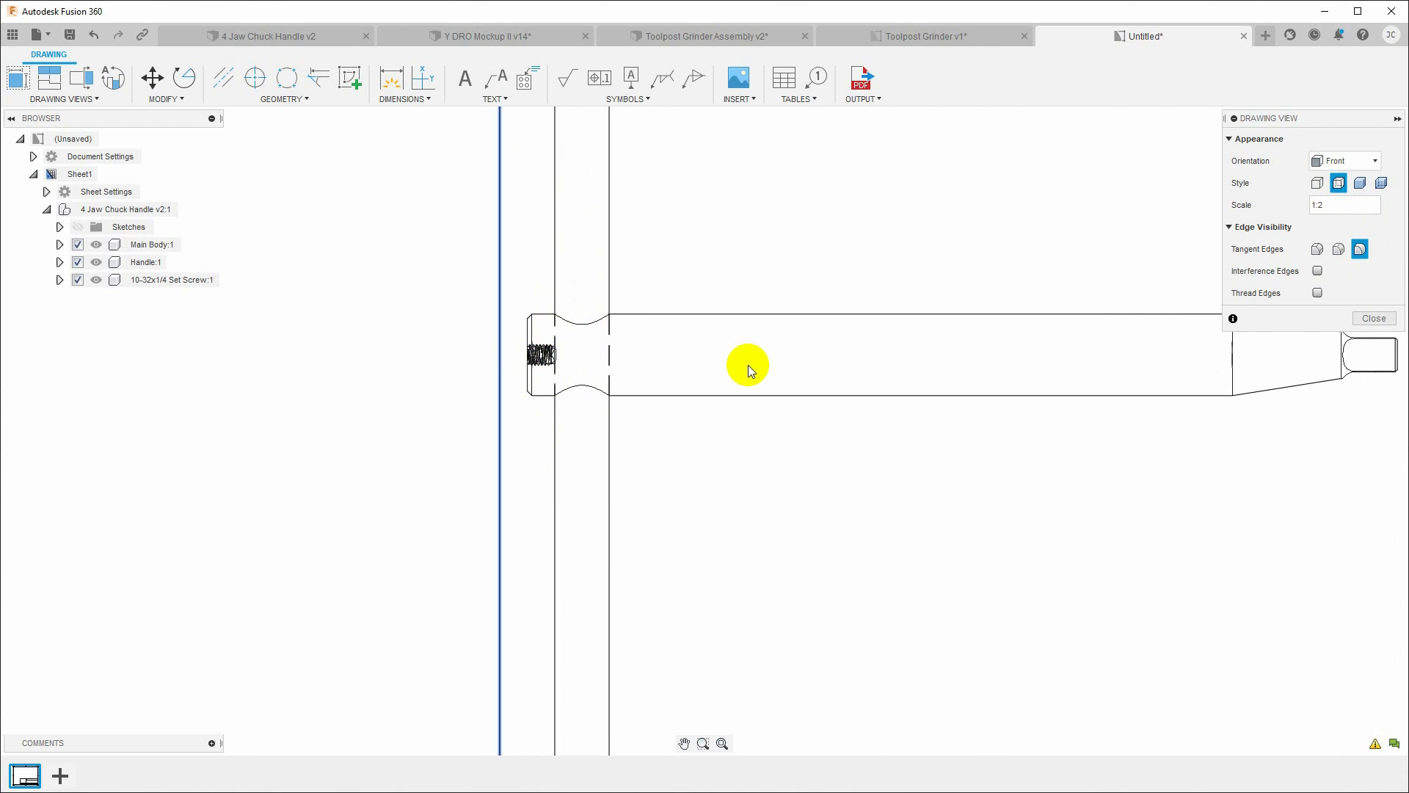
click(1360, 183)
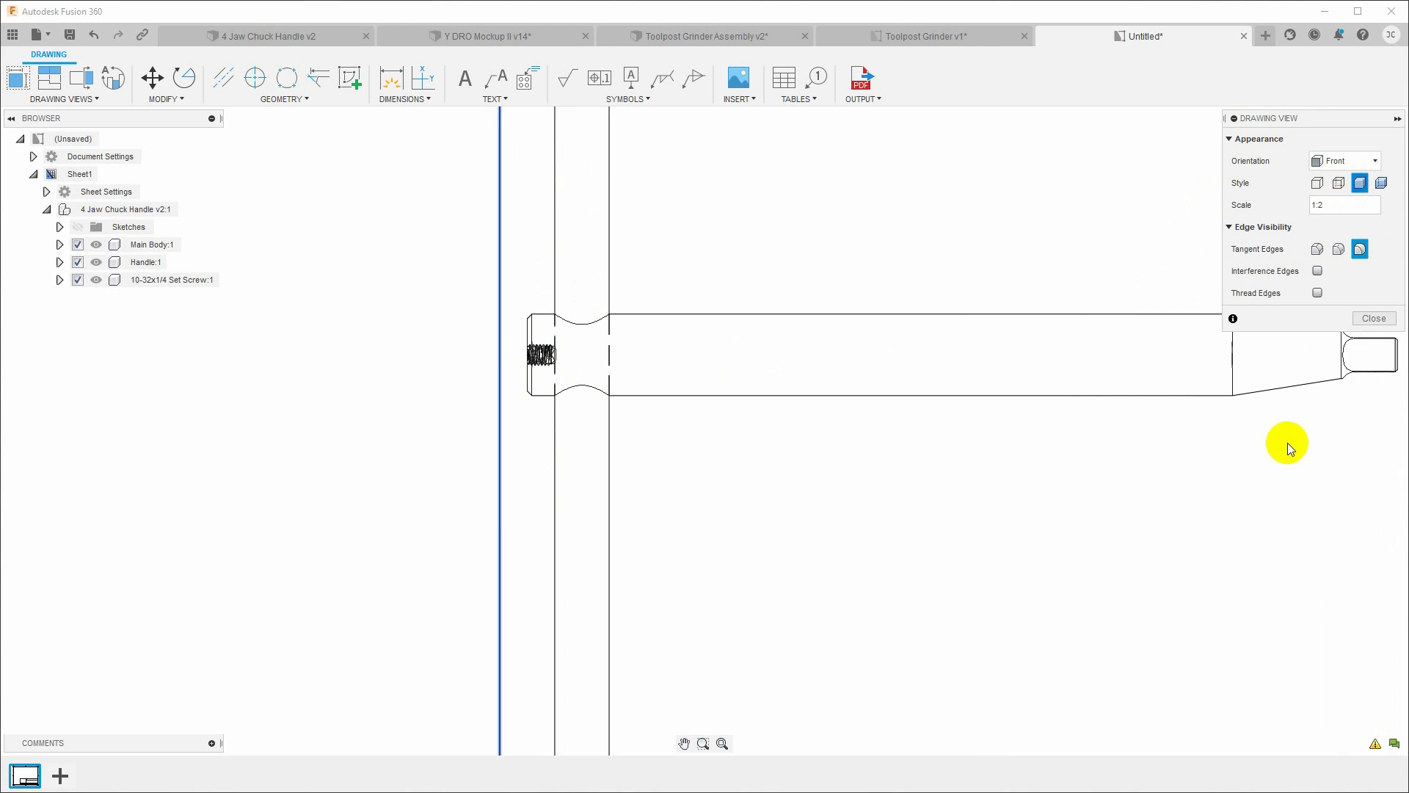
click(1383, 185)
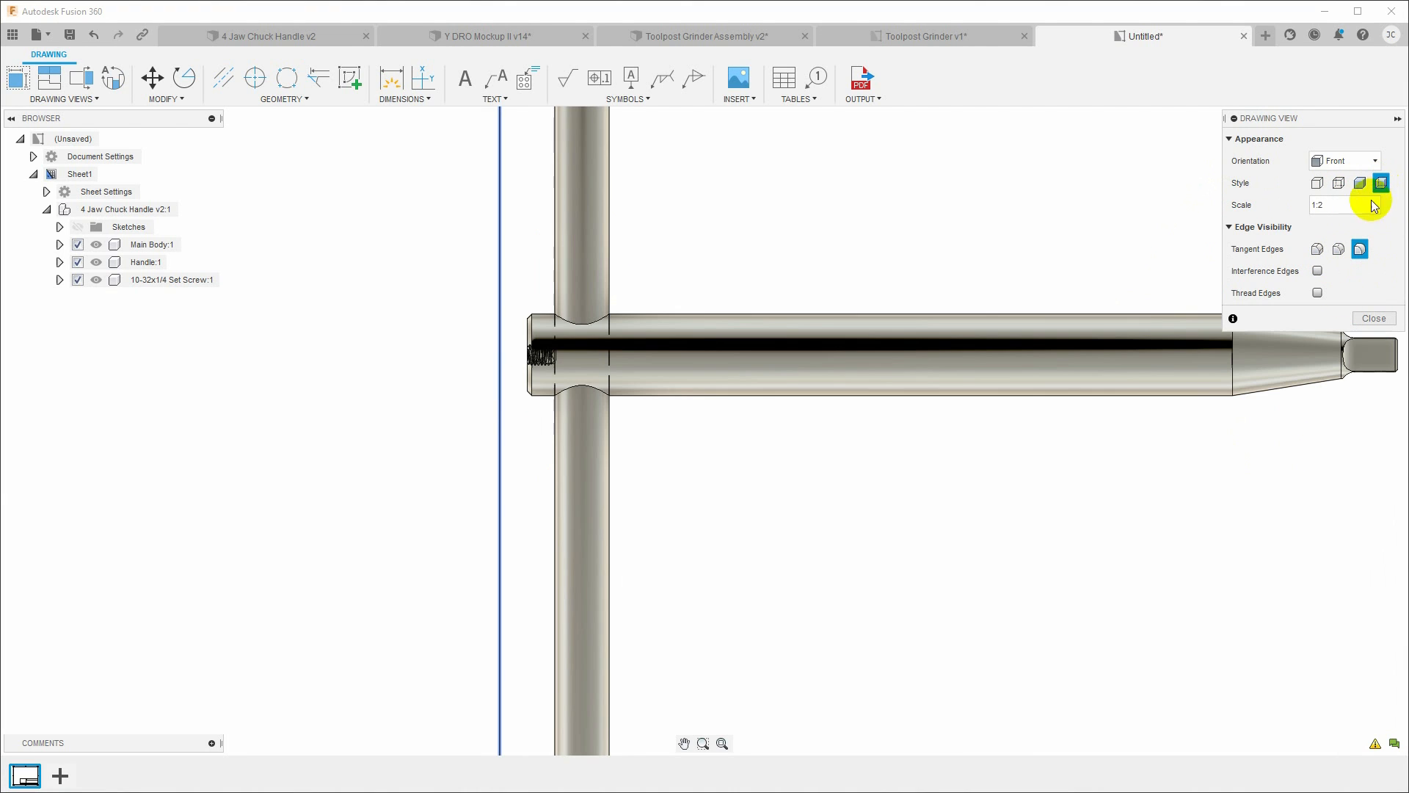
click(1337, 184)
scroll(710, 332, down, 5)
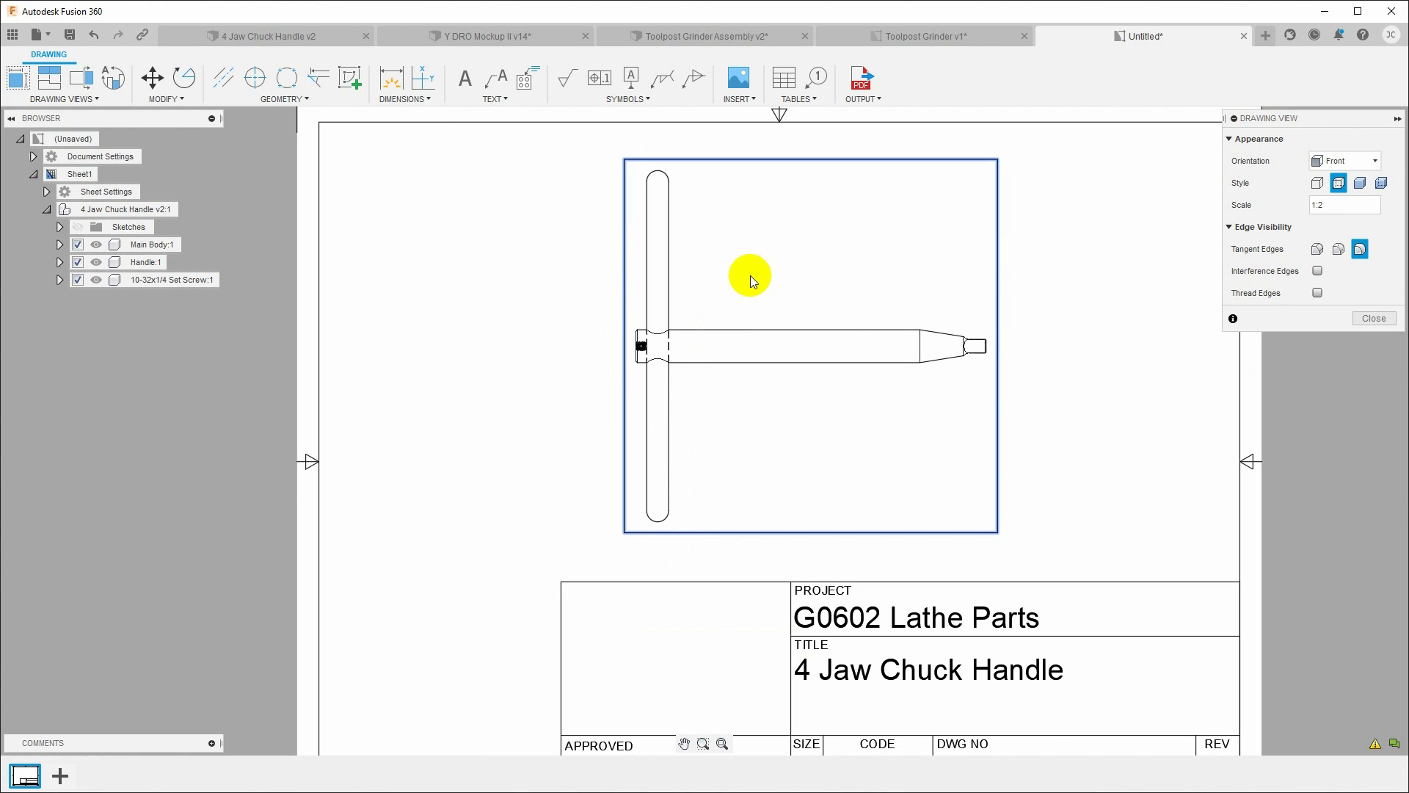
click(1366, 319)
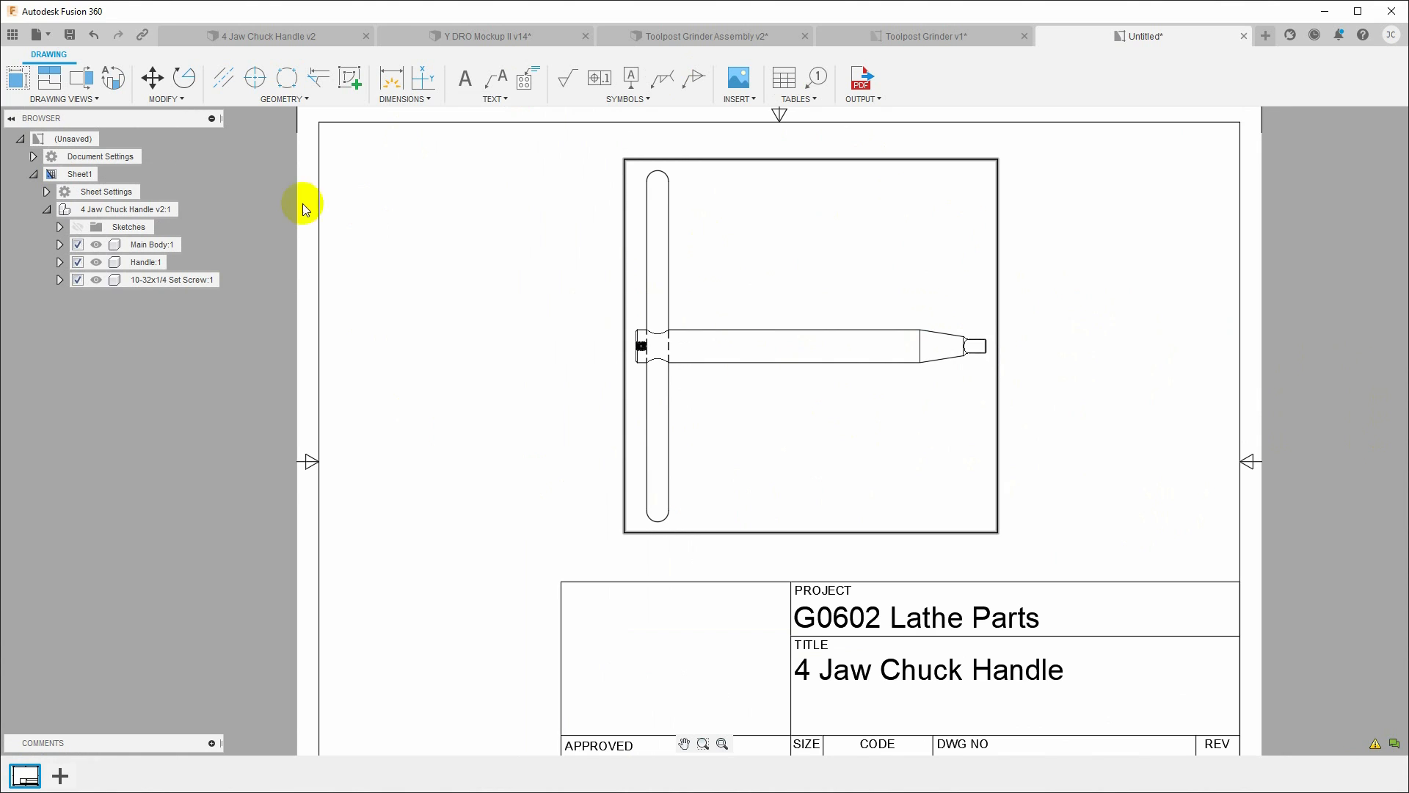
Project both end views, a view below and an isometric view at the sheet's lower left from the 1:2 front view
click(50, 87)
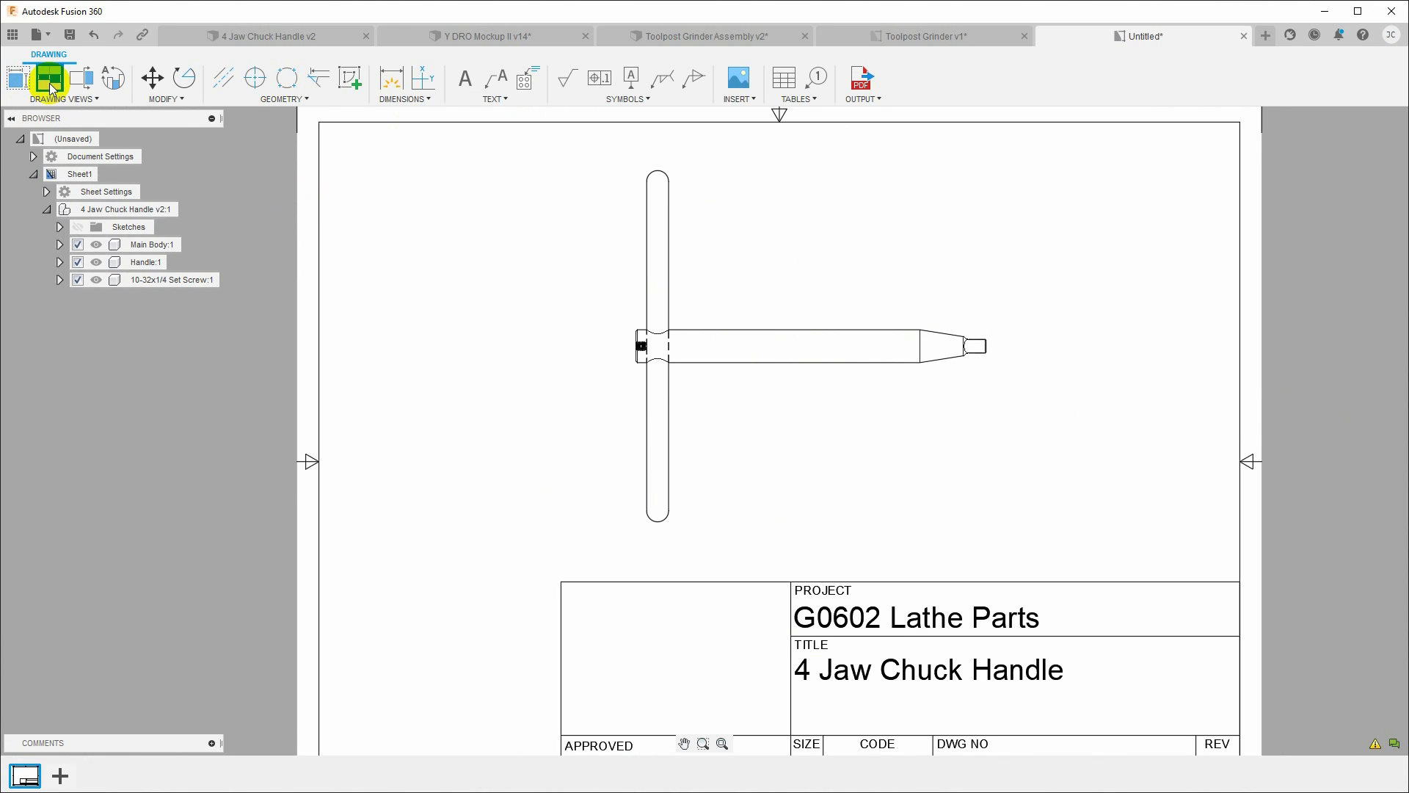
click(812, 346)
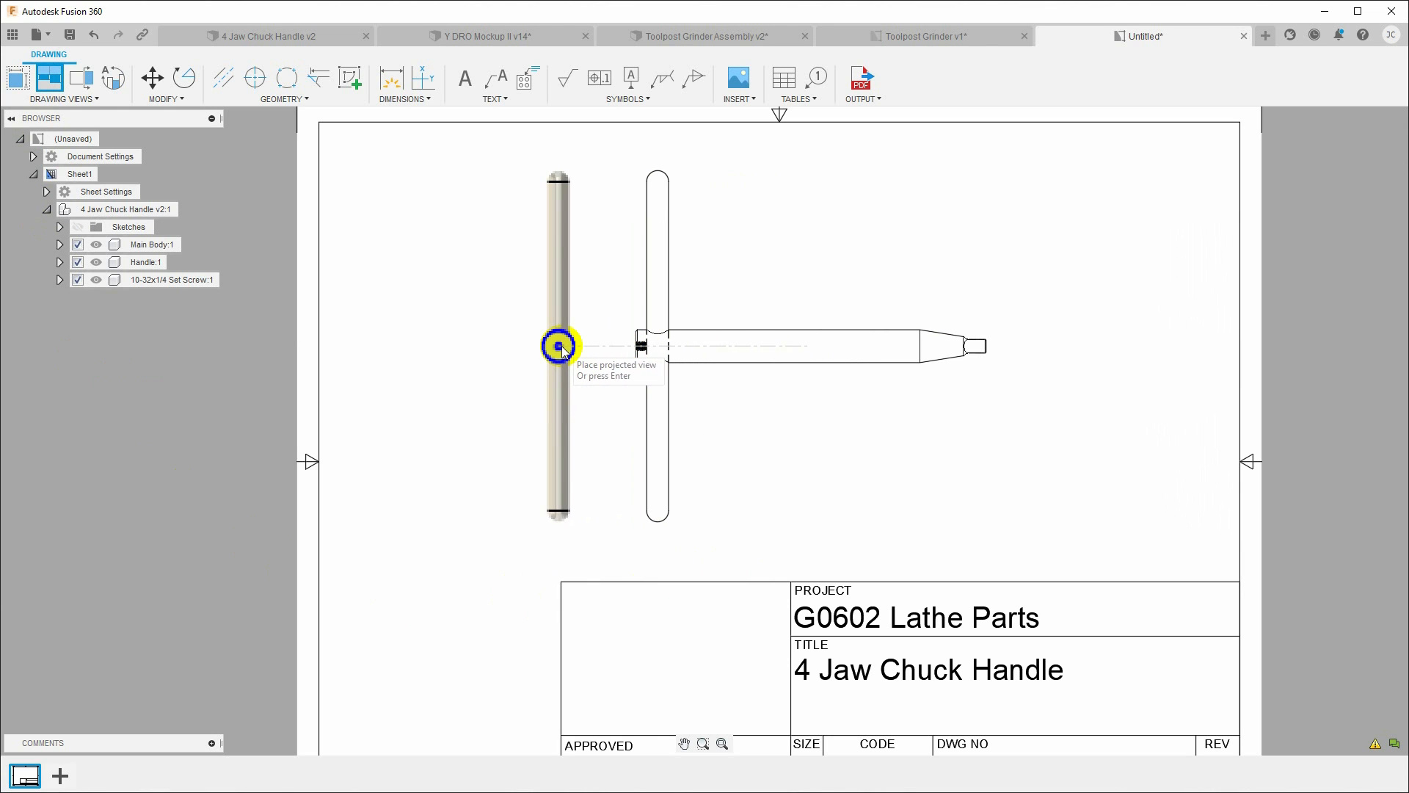
click(453, 347)
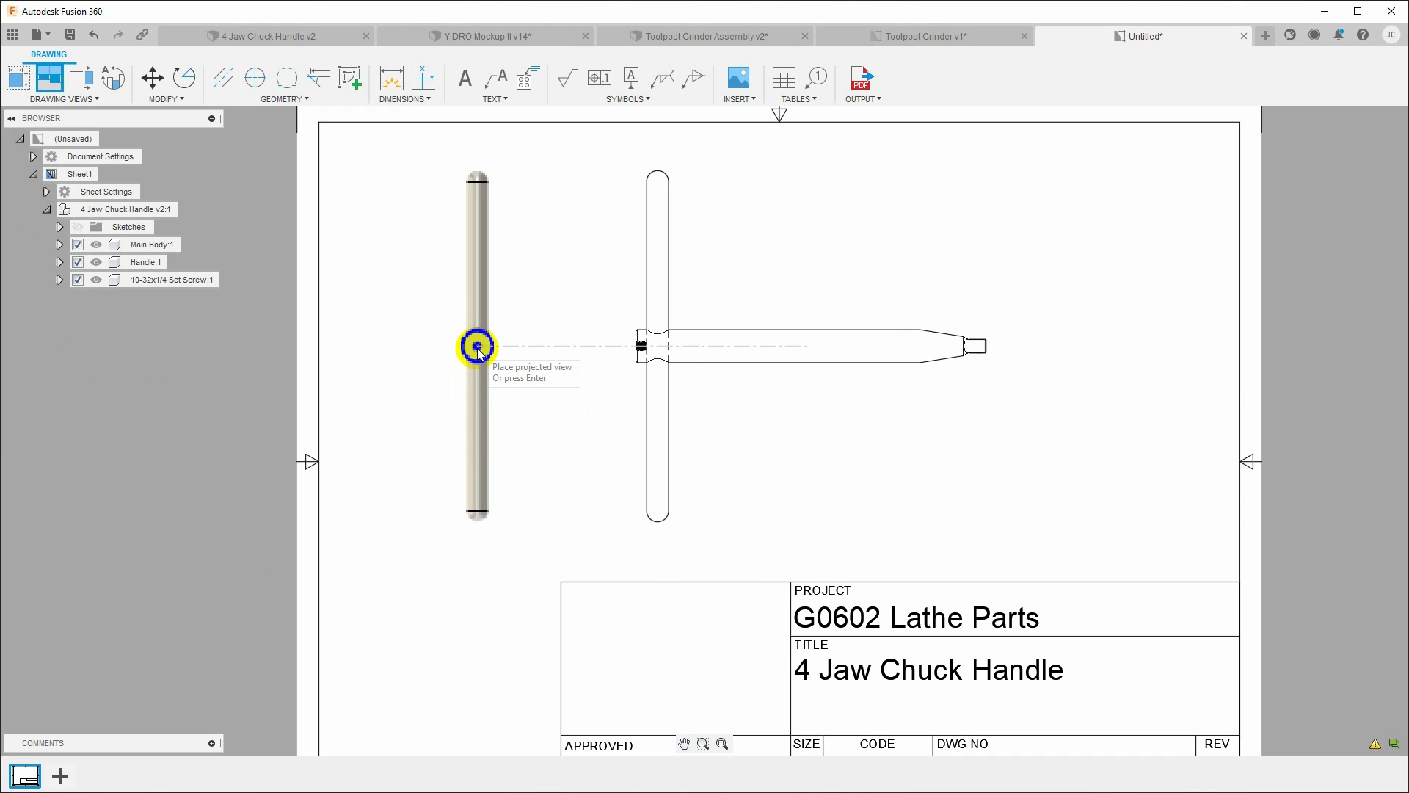
click(477, 346)
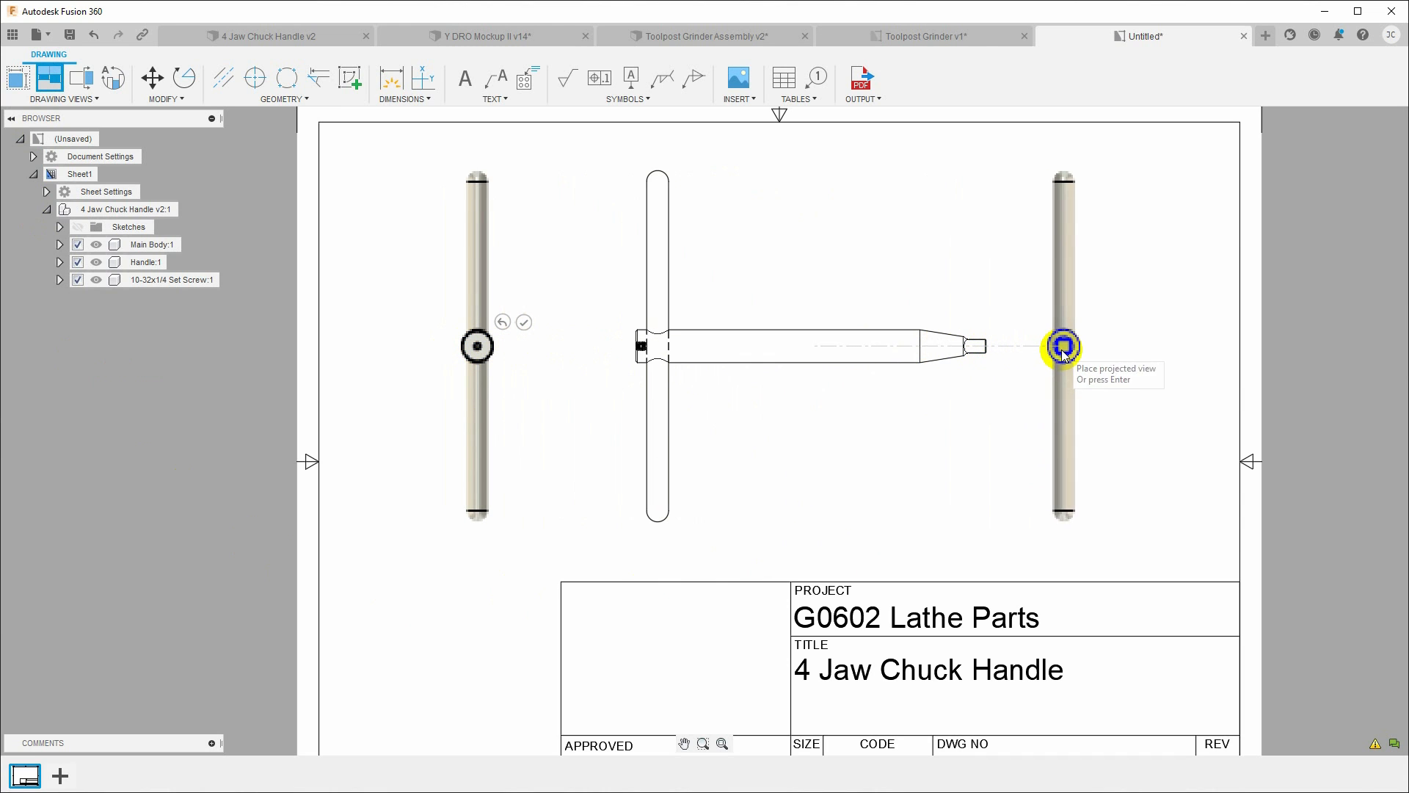
click(1131, 346)
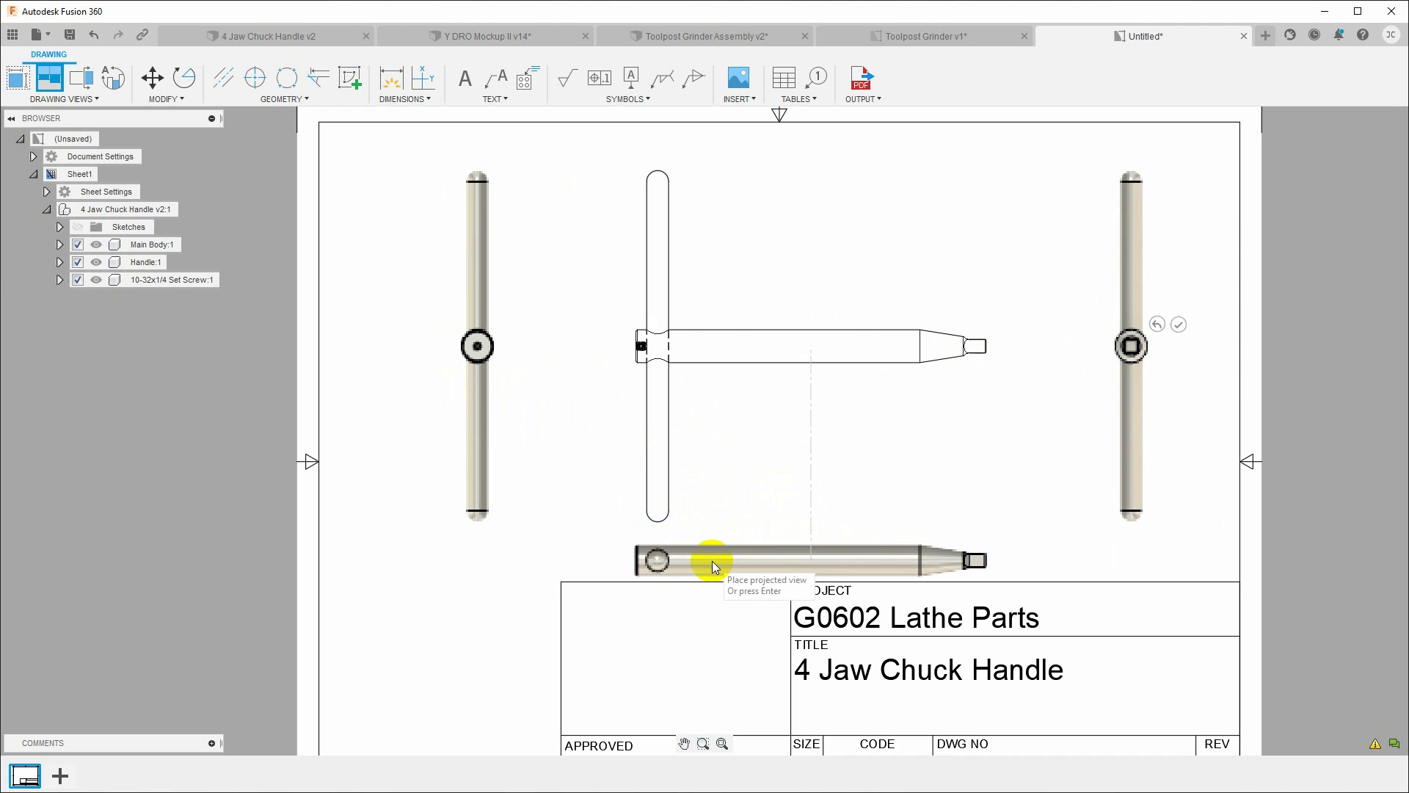
click(712, 561)
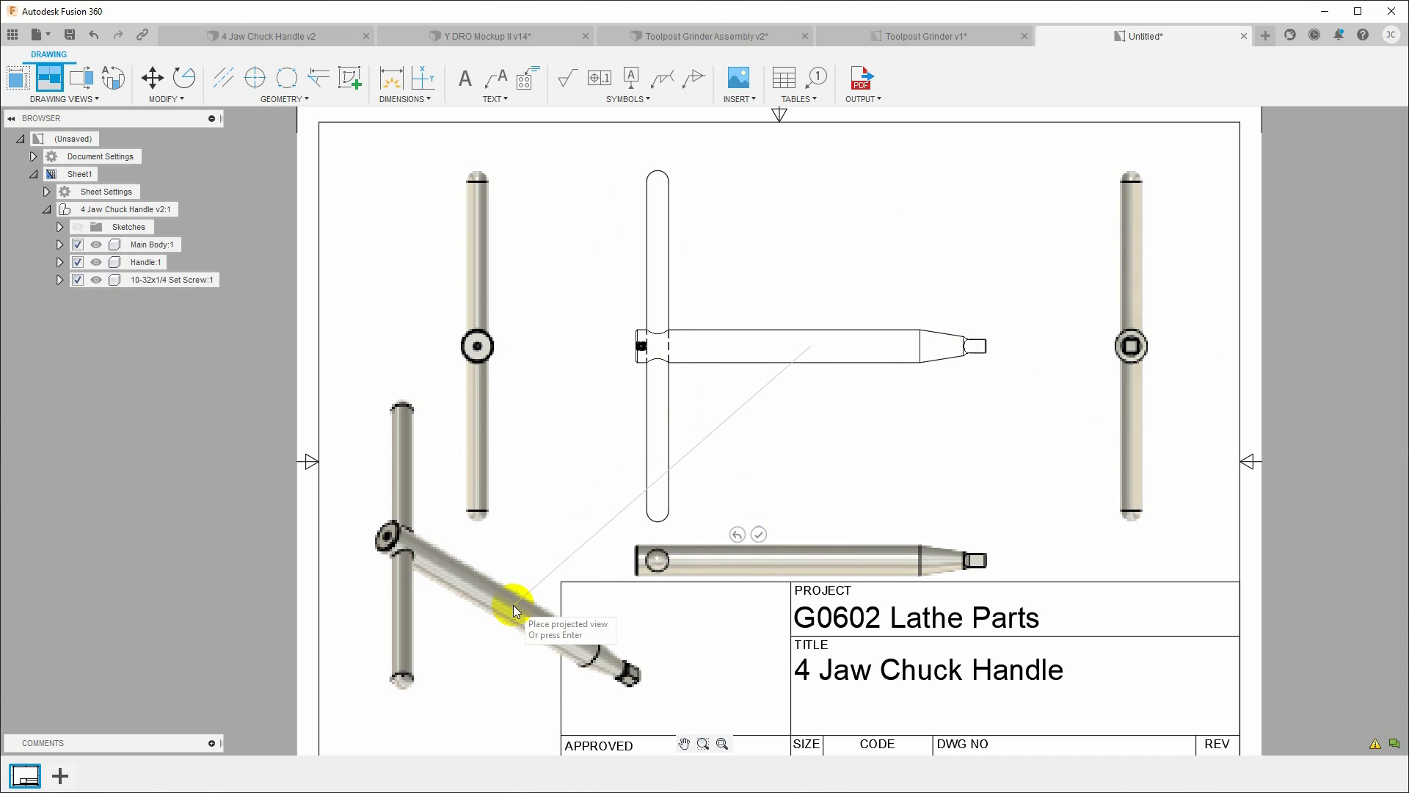
click(489, 653)
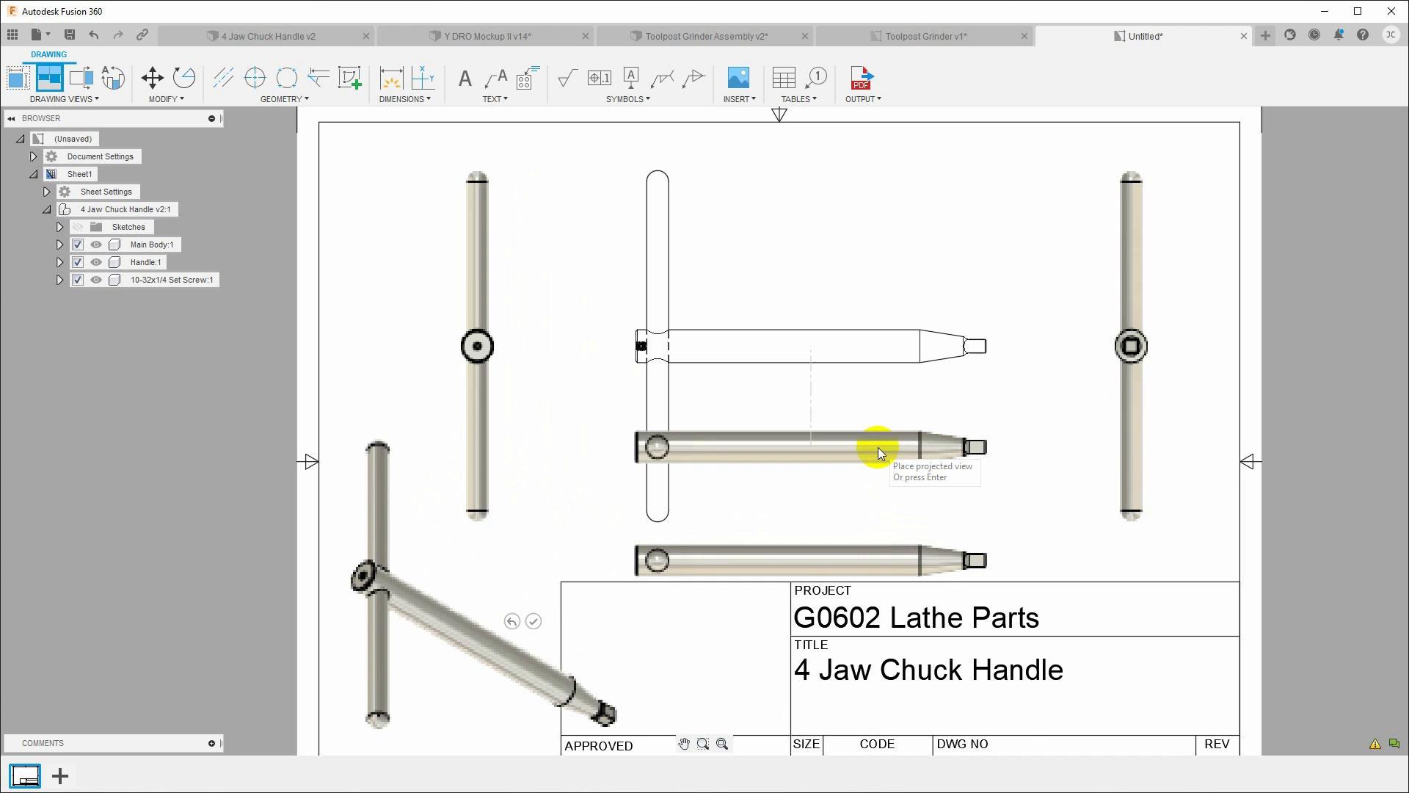
key(Return)
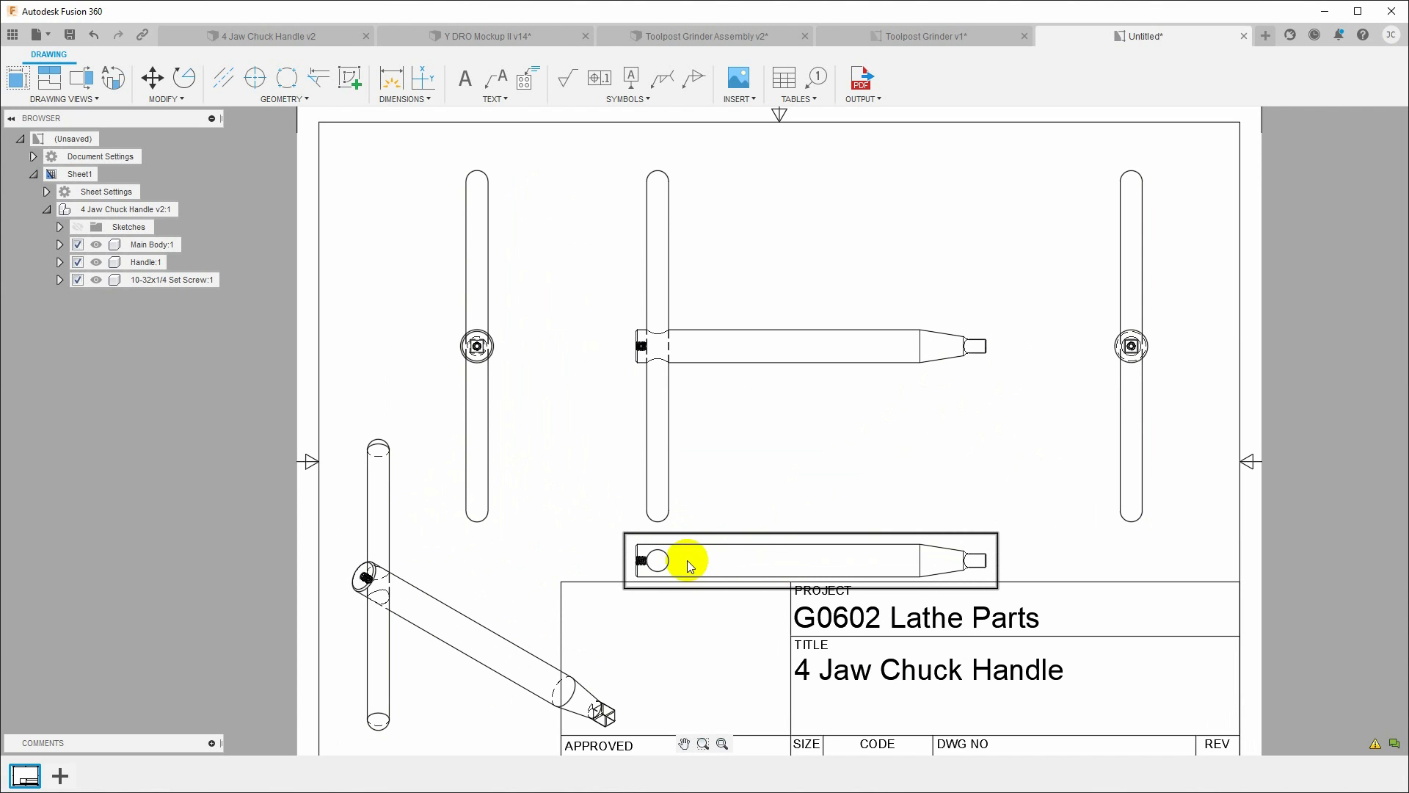
Change the style of the end view at the set screw end to visible edges only
scroll(687, 561, up, 6)
scroll(532, 580, down, 1)
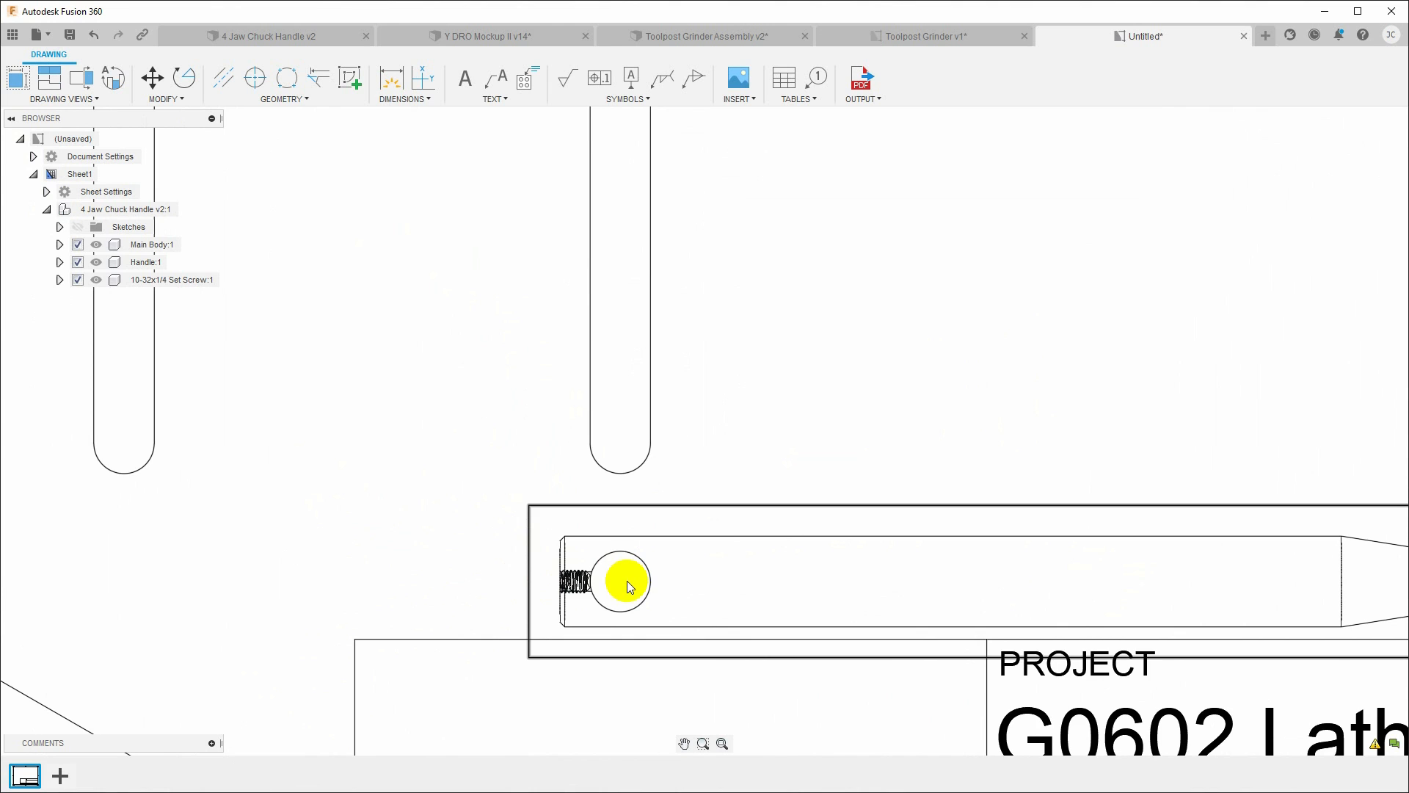
scroll(626, 582, down, 5)
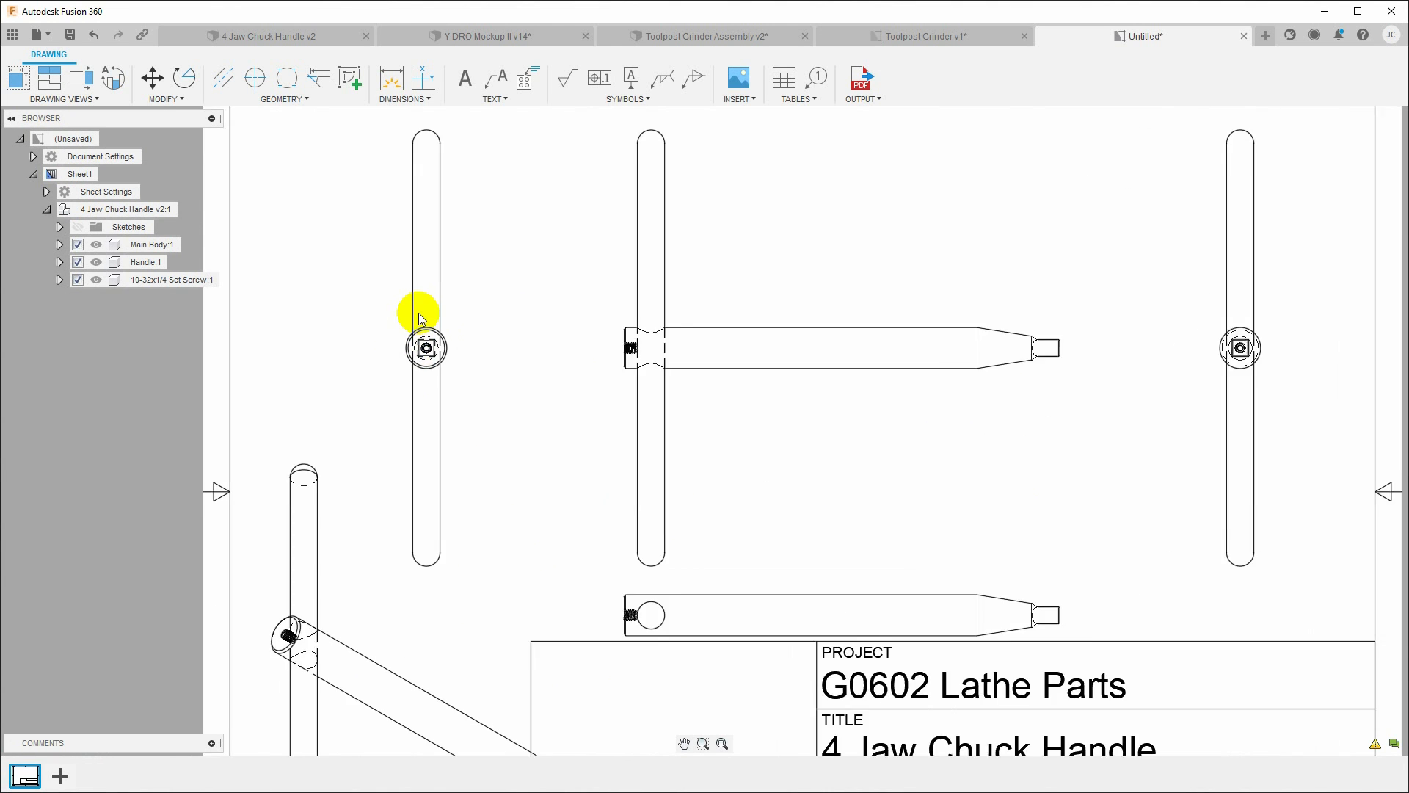
scroll(420, 314, up, 3)
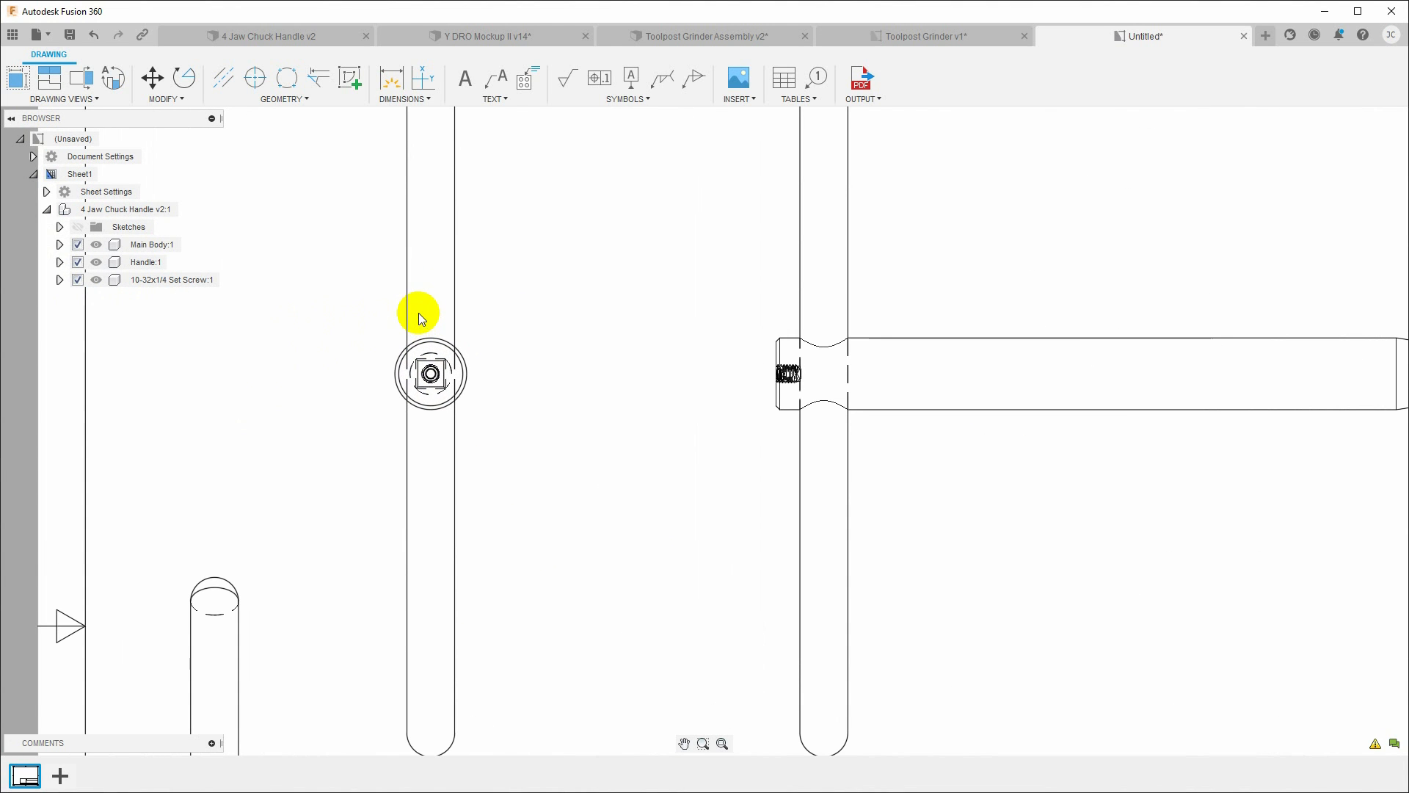
double_click(435, 387)
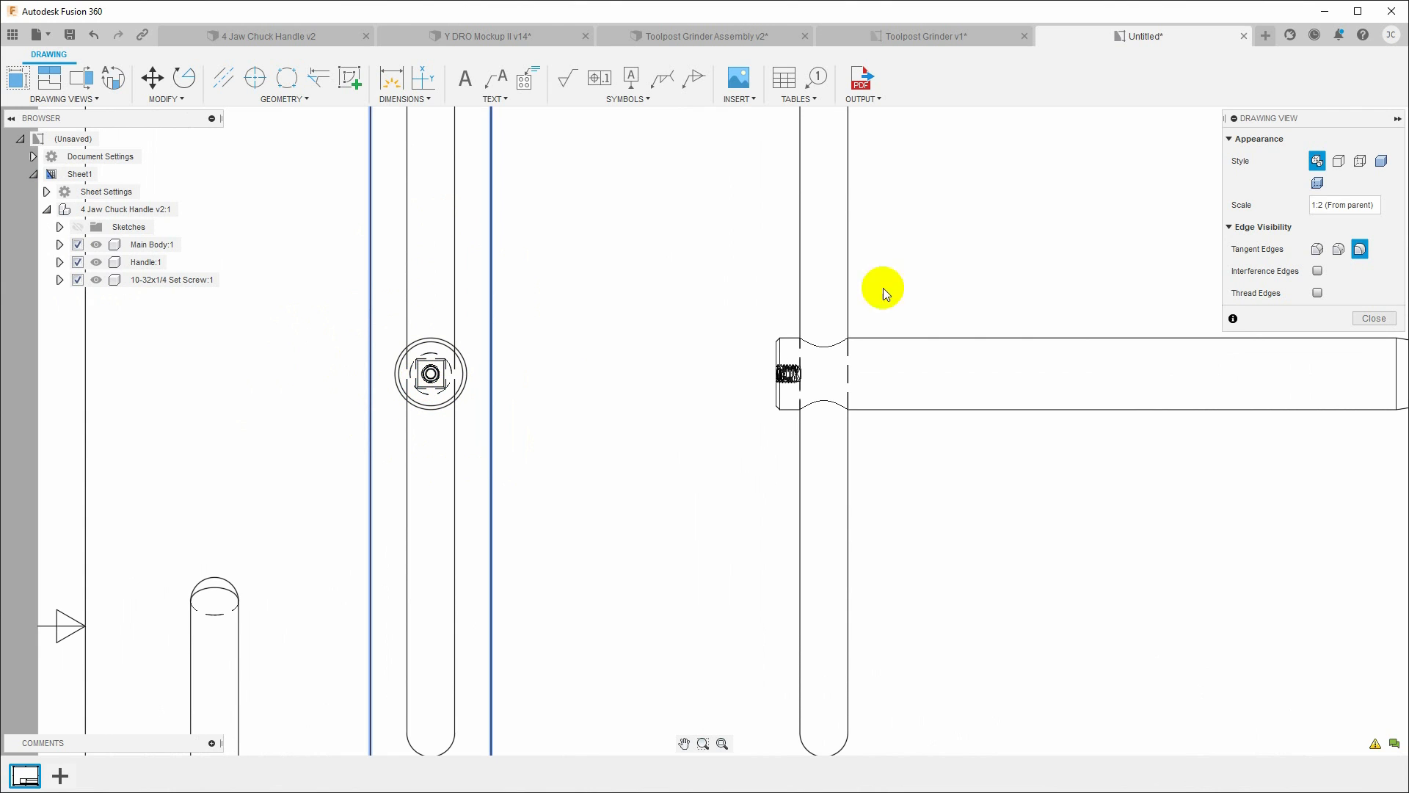
click(1338, 160)
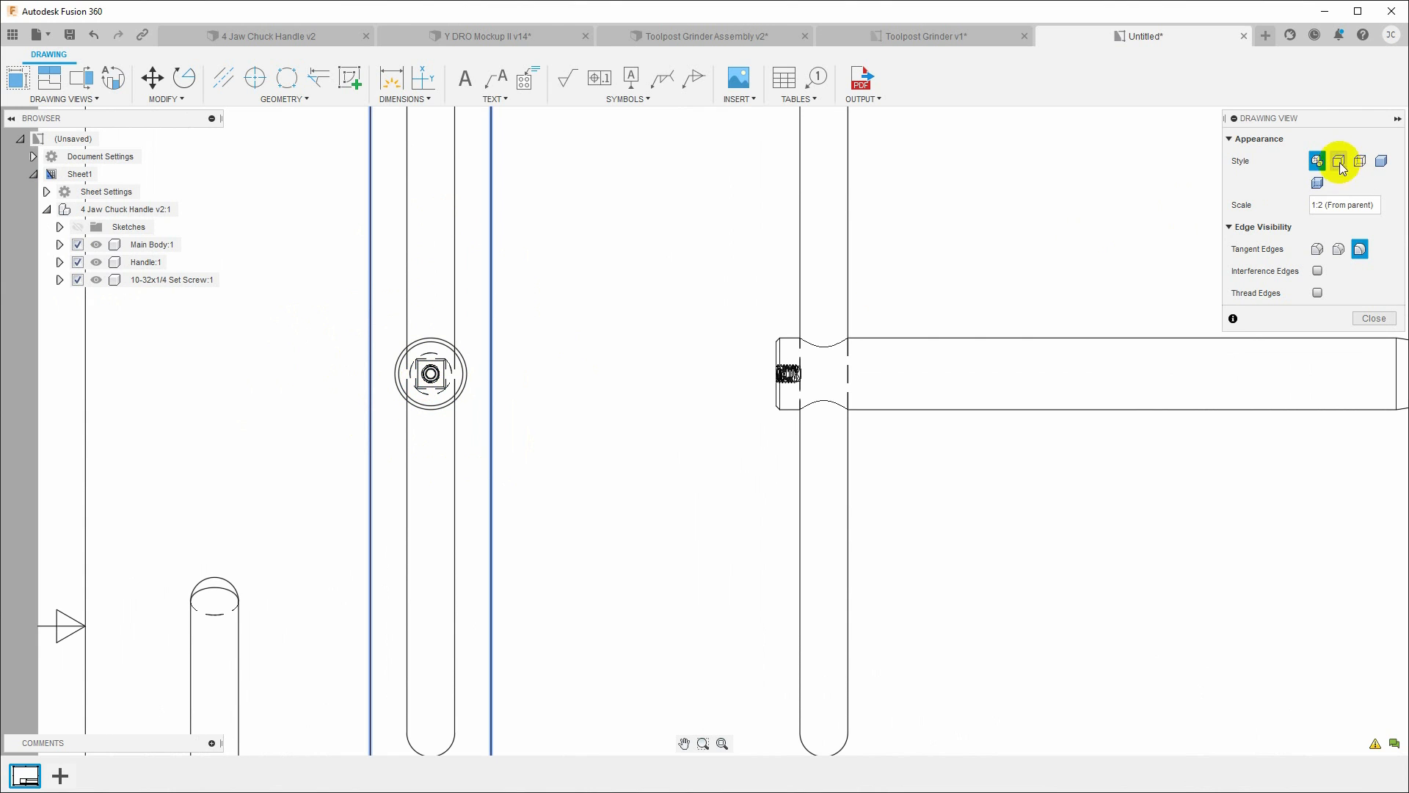
click(1374, 318)
scroll(351, 360, down, 2)
scroll(351, 360, down, 2)
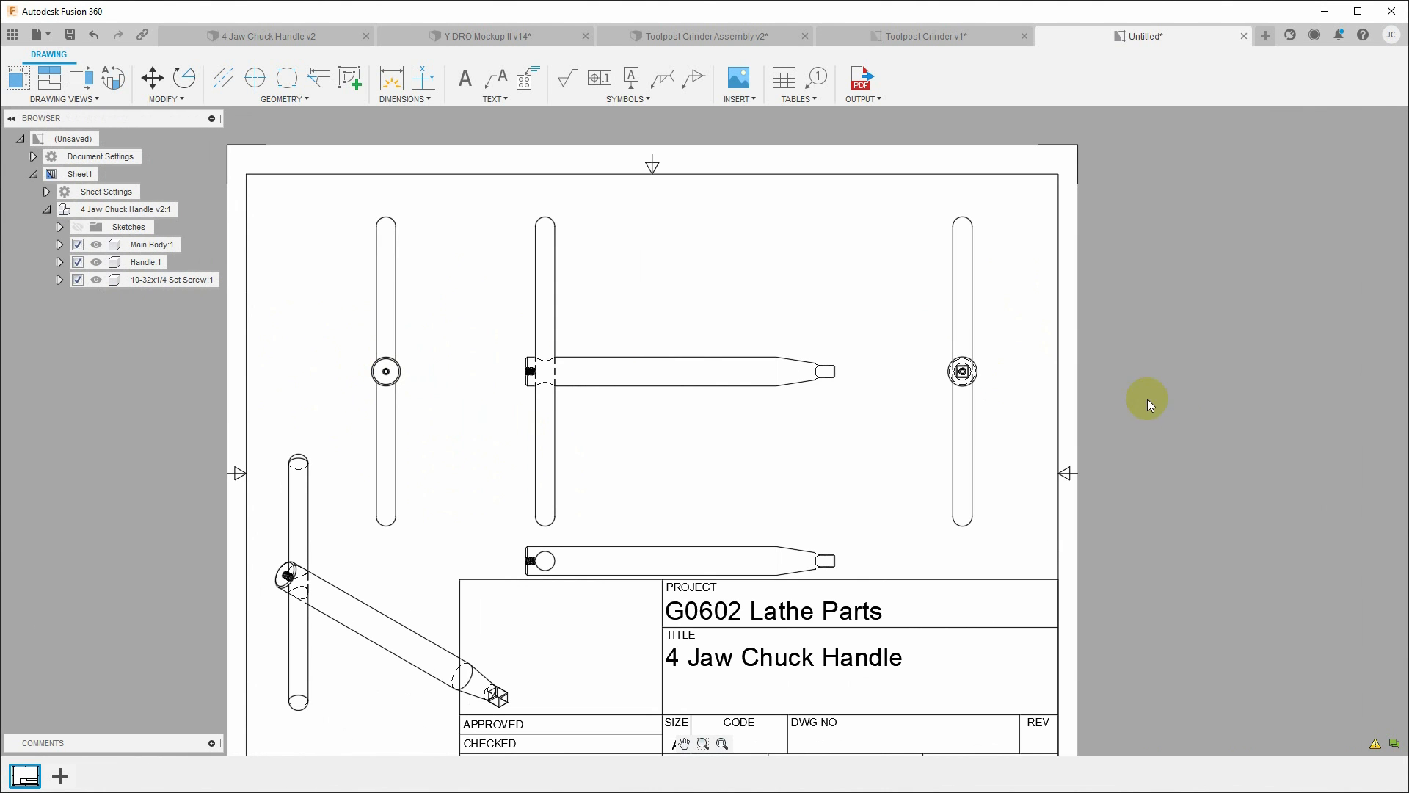
Change the style of the end view at the square drive end to visible edges only
scroll(957, 369, up, 3)
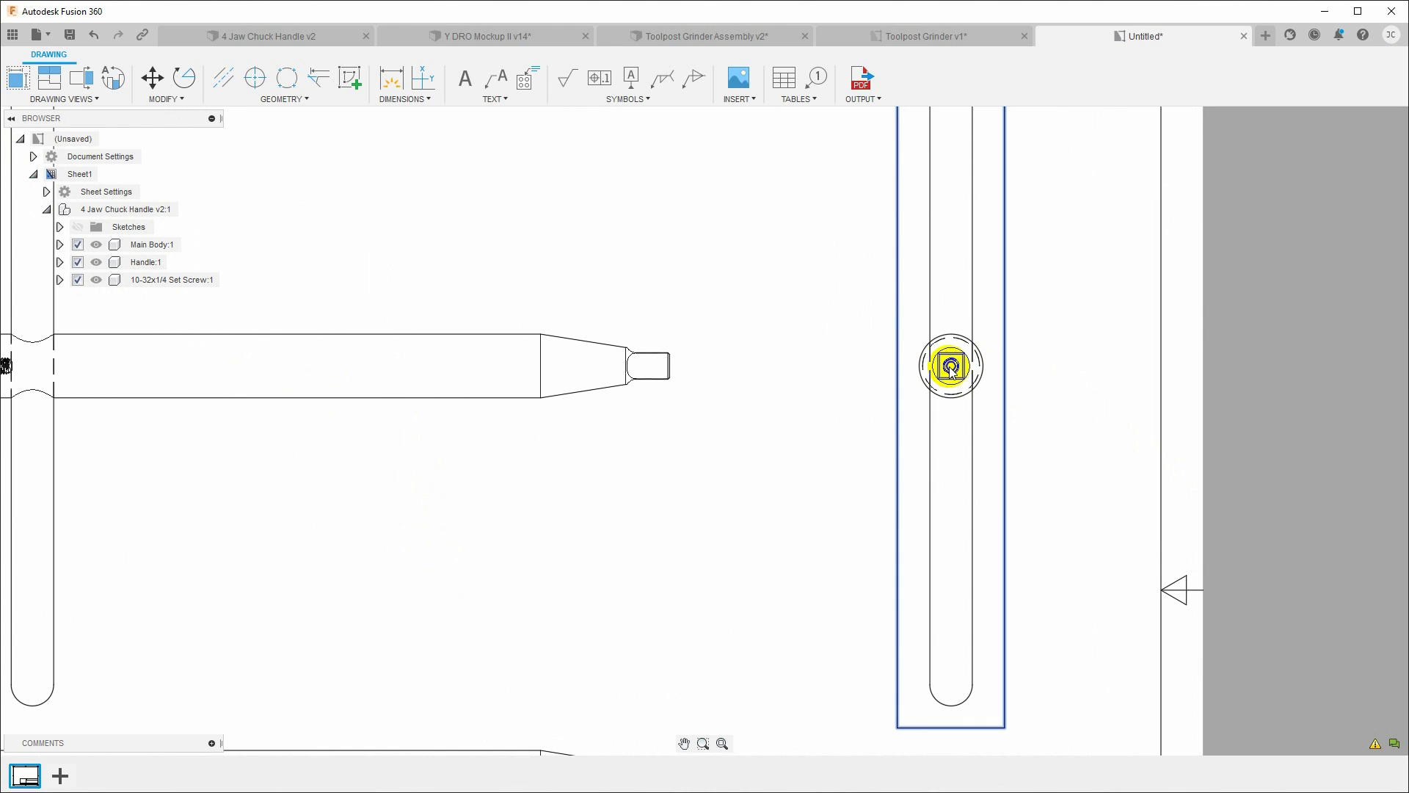
double_click(950, 367)
click(1338, 161)
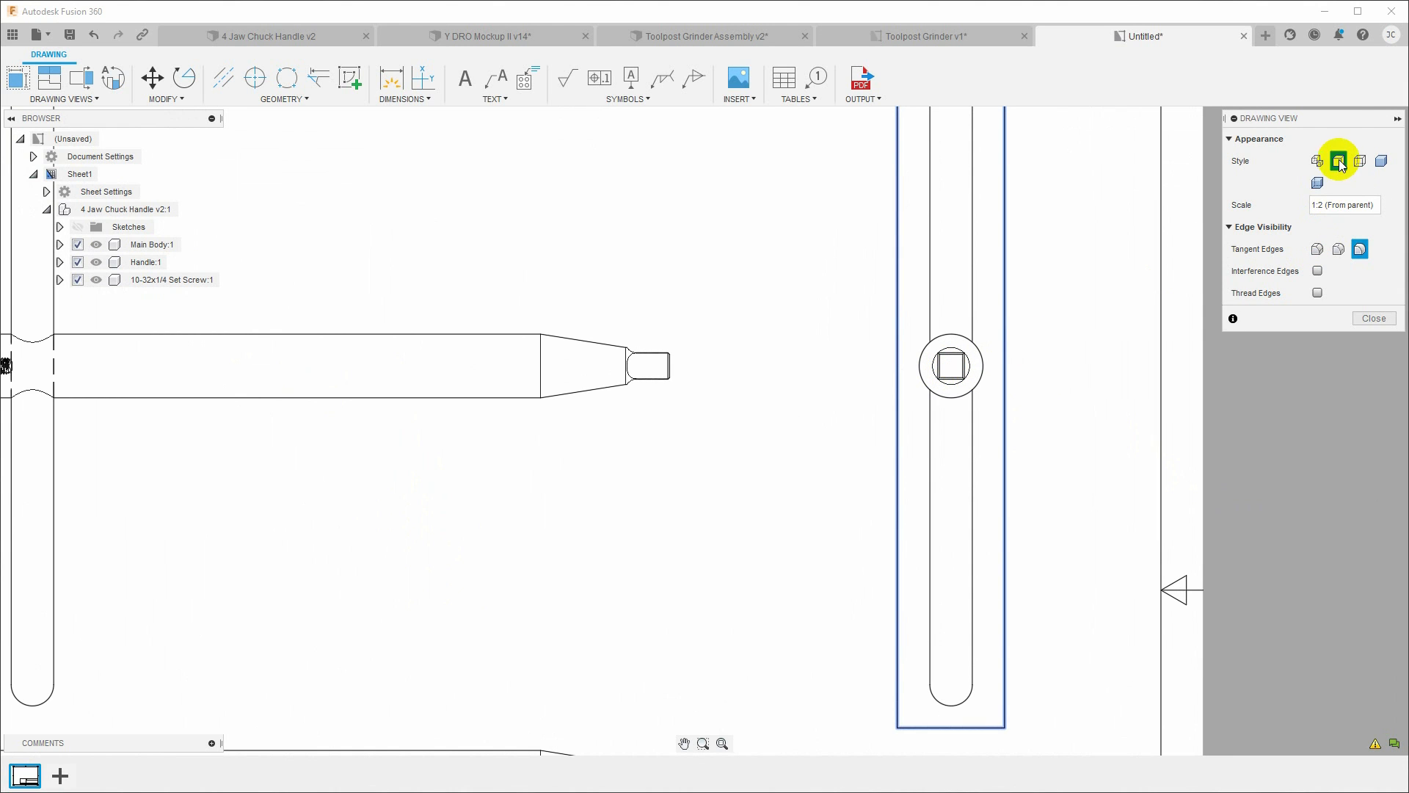
click(1373, 317)
scroll(987, 420, down, 2)
scroll(952, 355, up, 4)
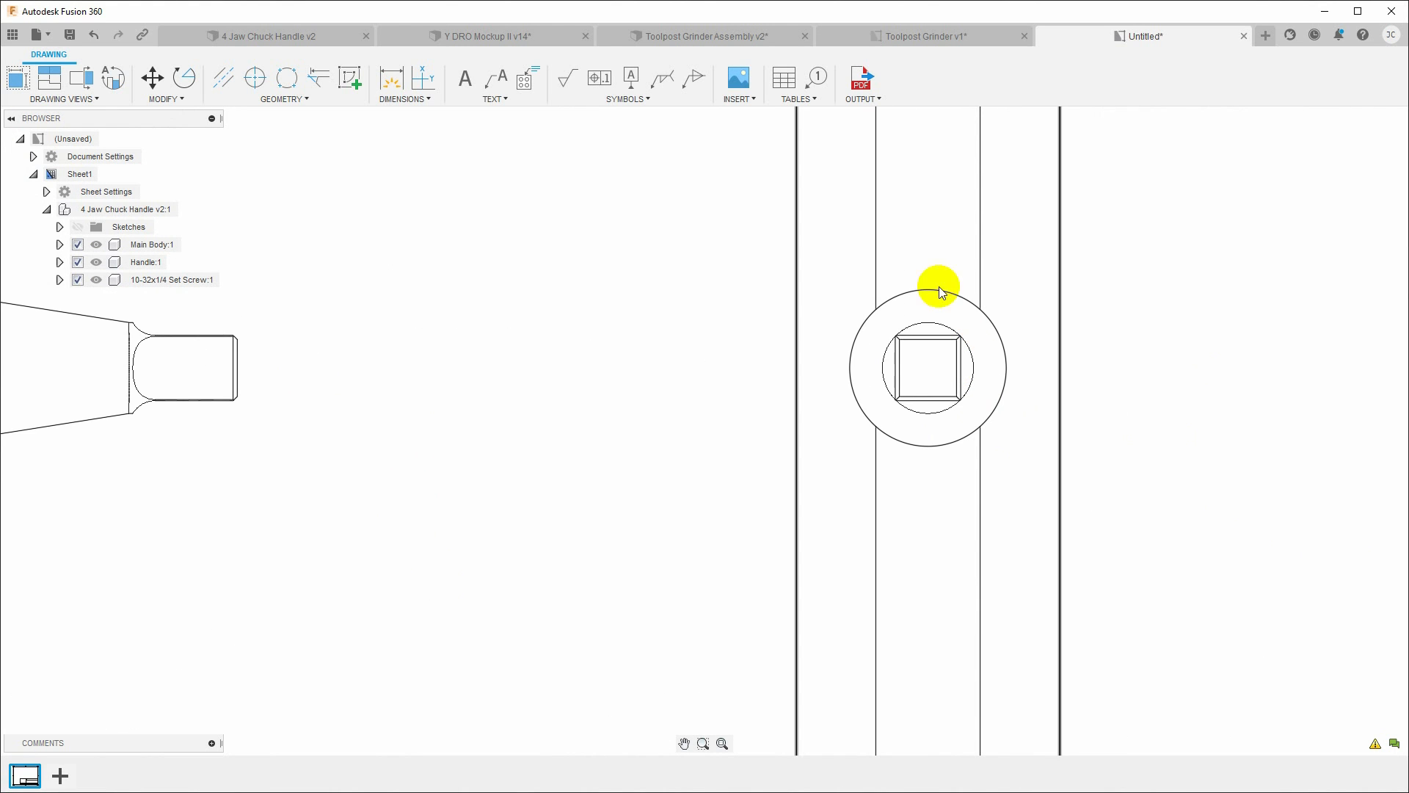
scroll(918, 396, down, 4)
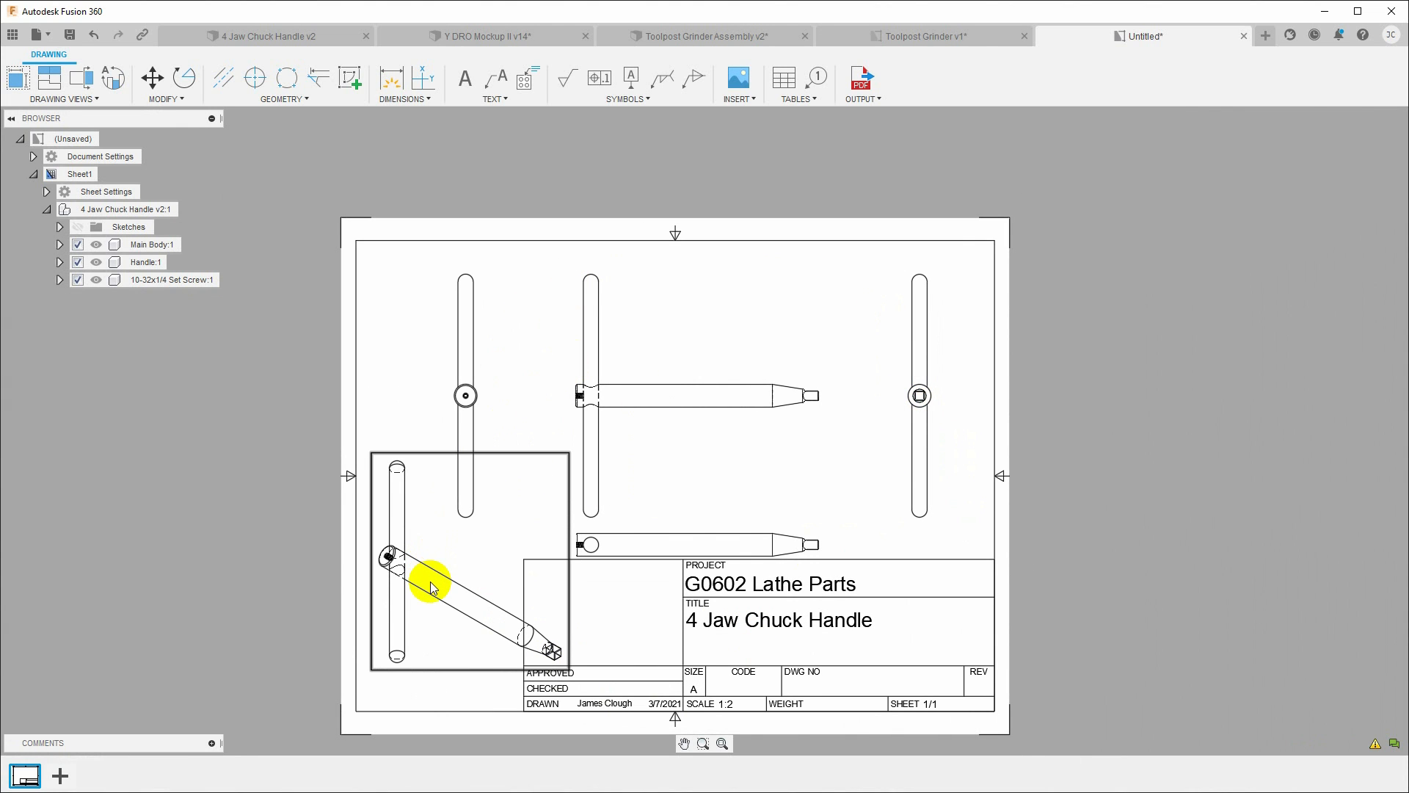
Set the isometric view's scale to 1:5 and its style to shaded
scroll(431, 594, up, 3)
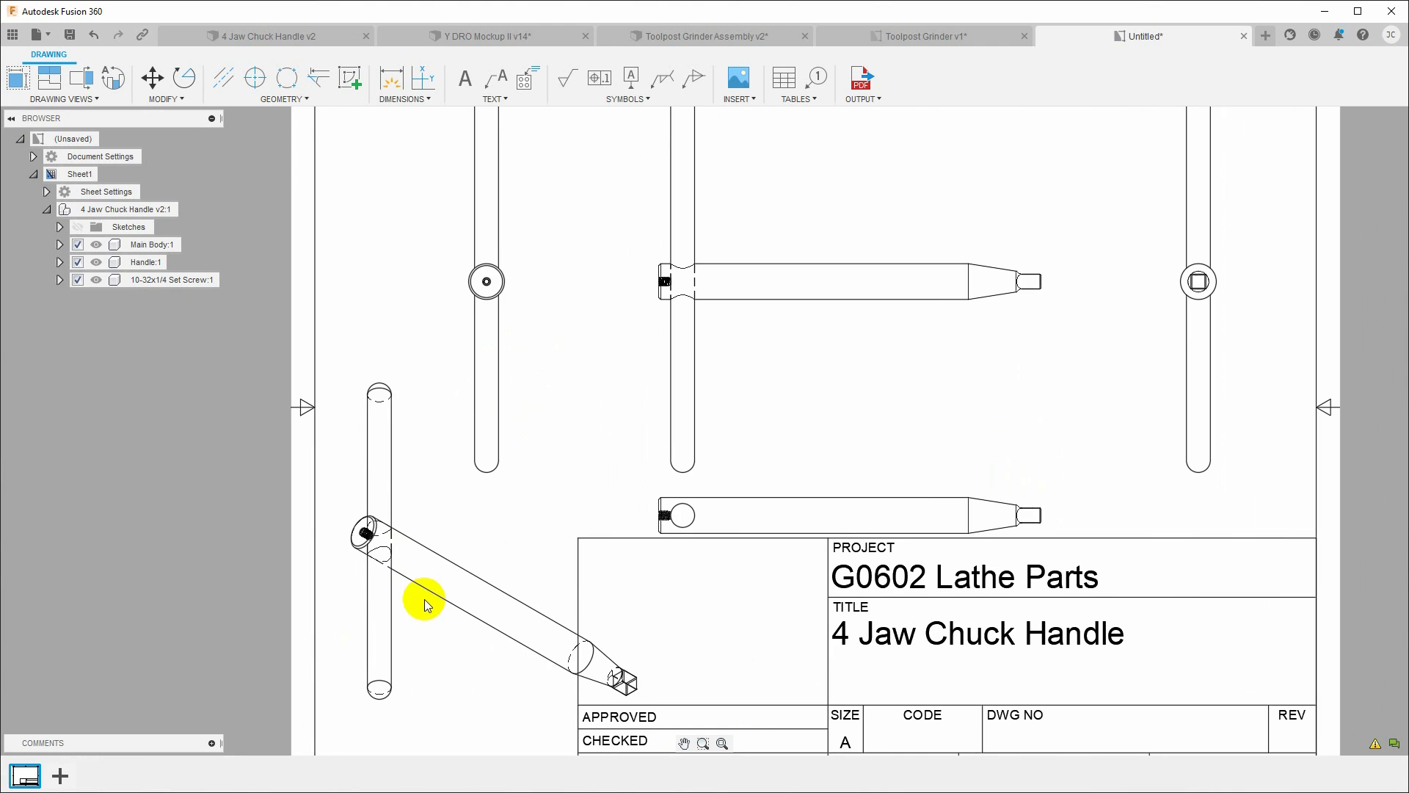
double_click(468, 593)
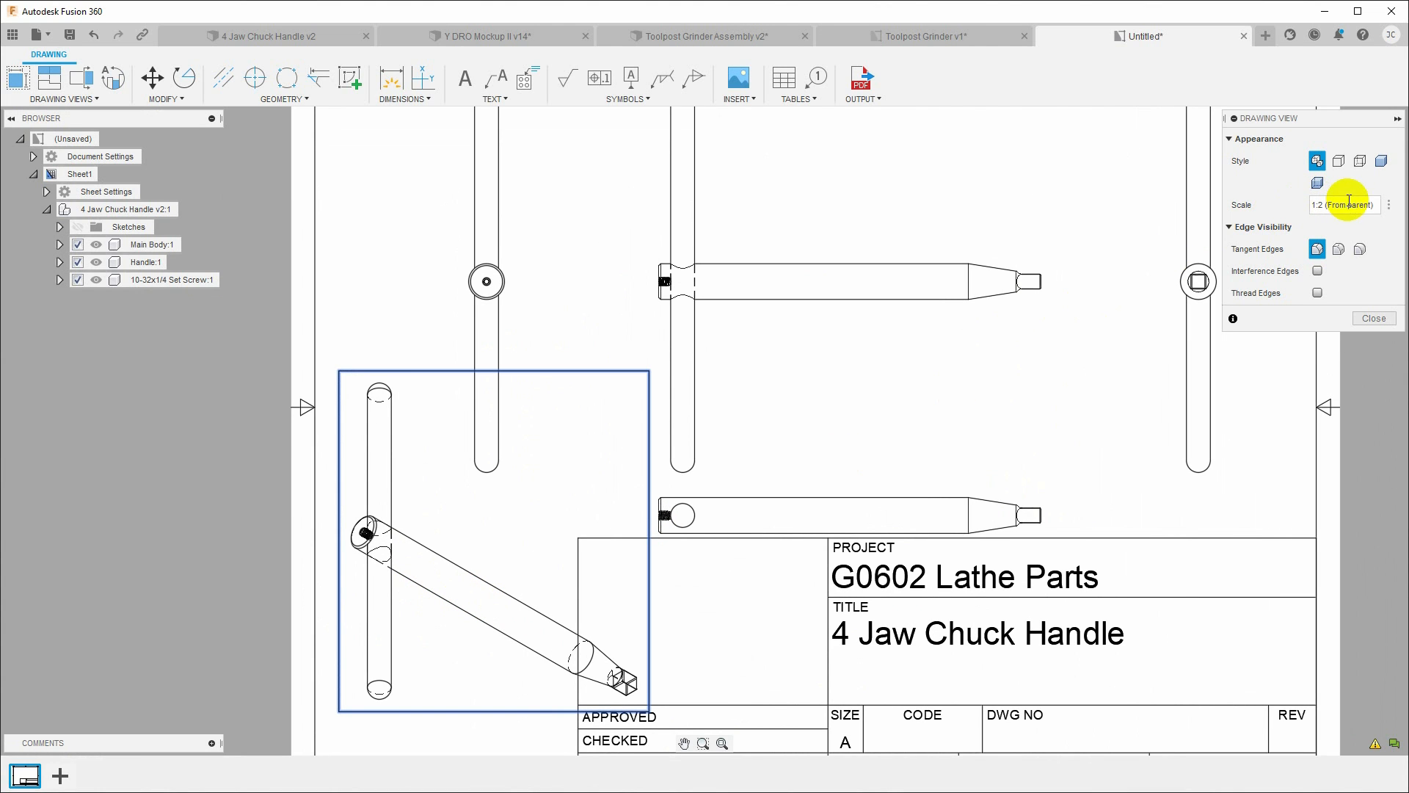
drag(1377, 204, 1295, 212)
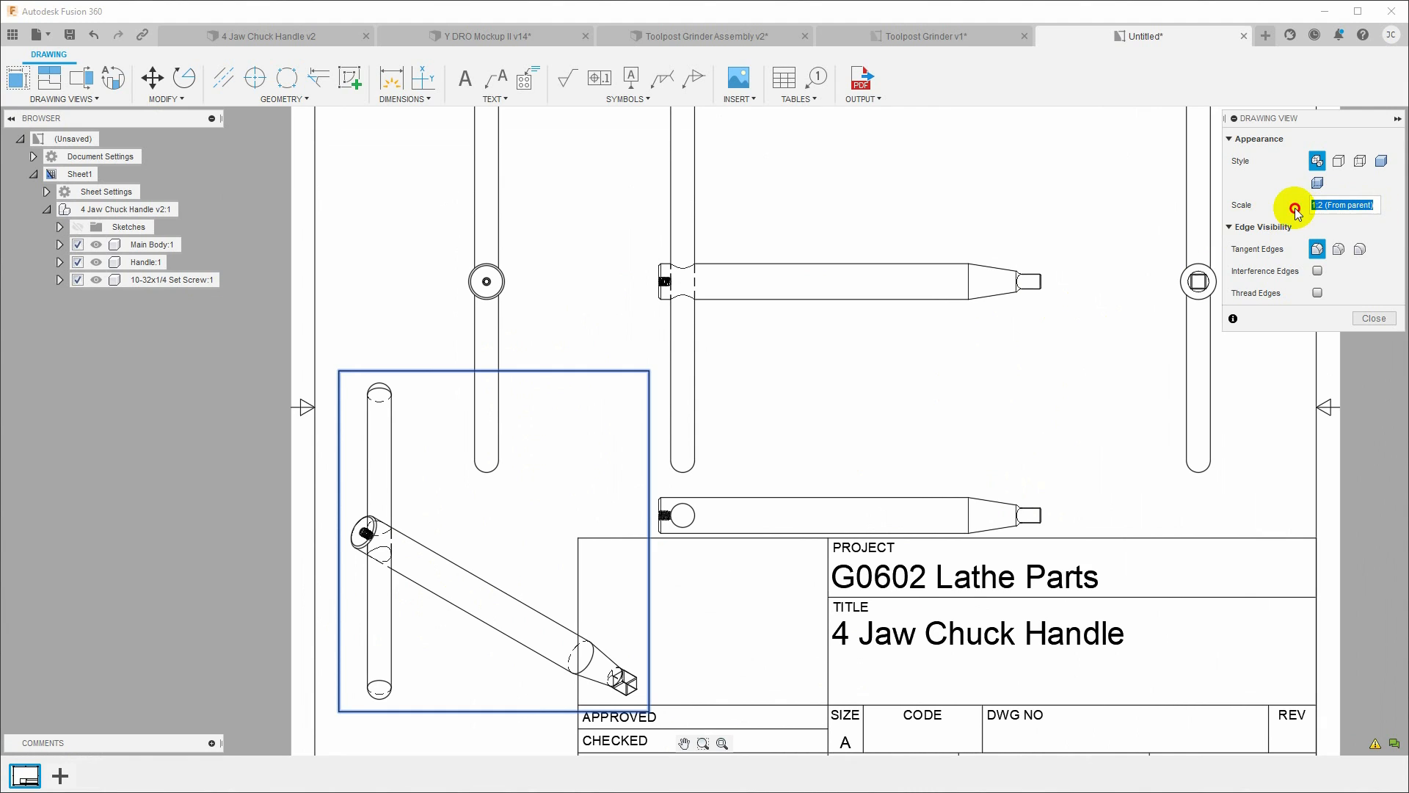
text(1:5)
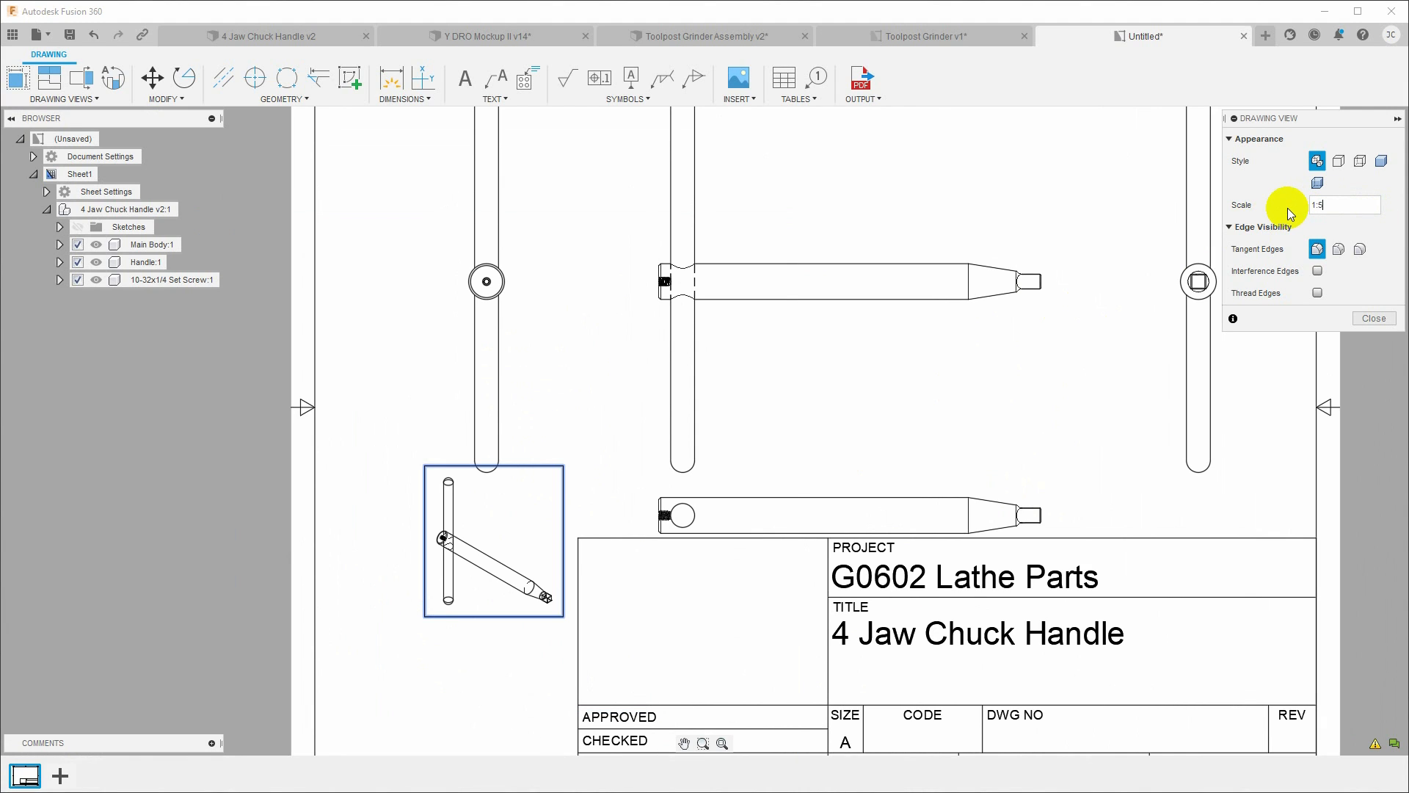
click(1380, 160)
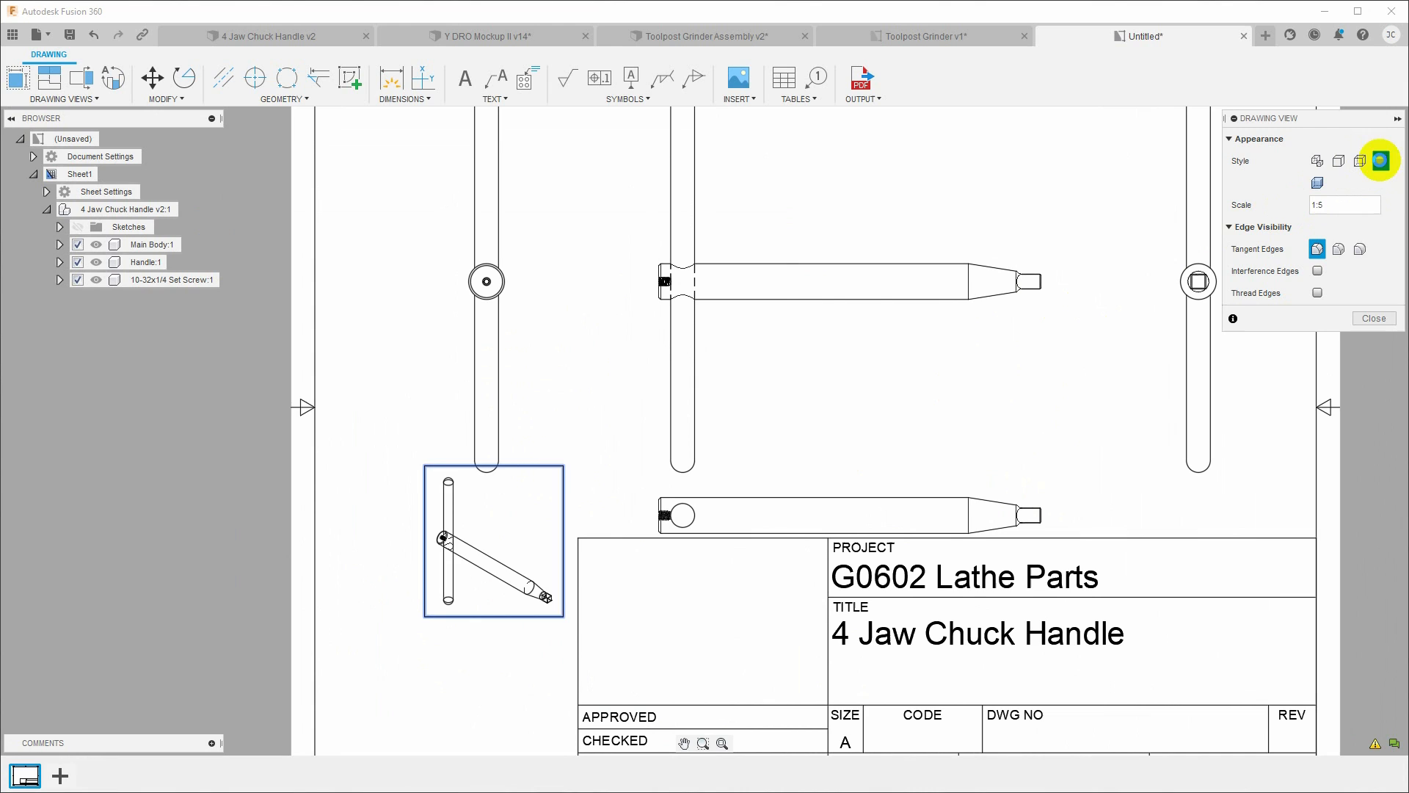
click(1366, 320)
Move the isometric view into the empty box of the title block, beside the project and title fields
click(490, 561)
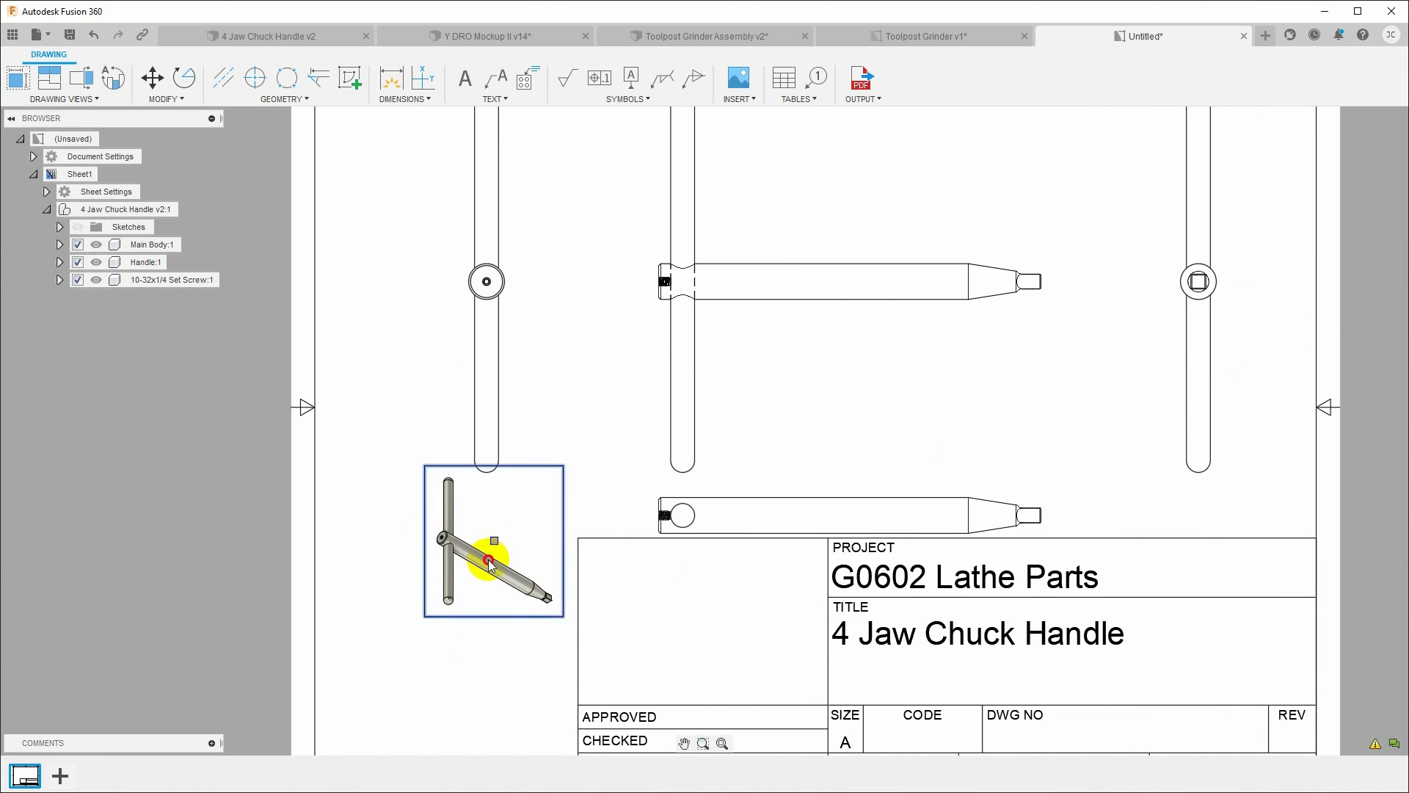
drag(489, 561, 702, 632)
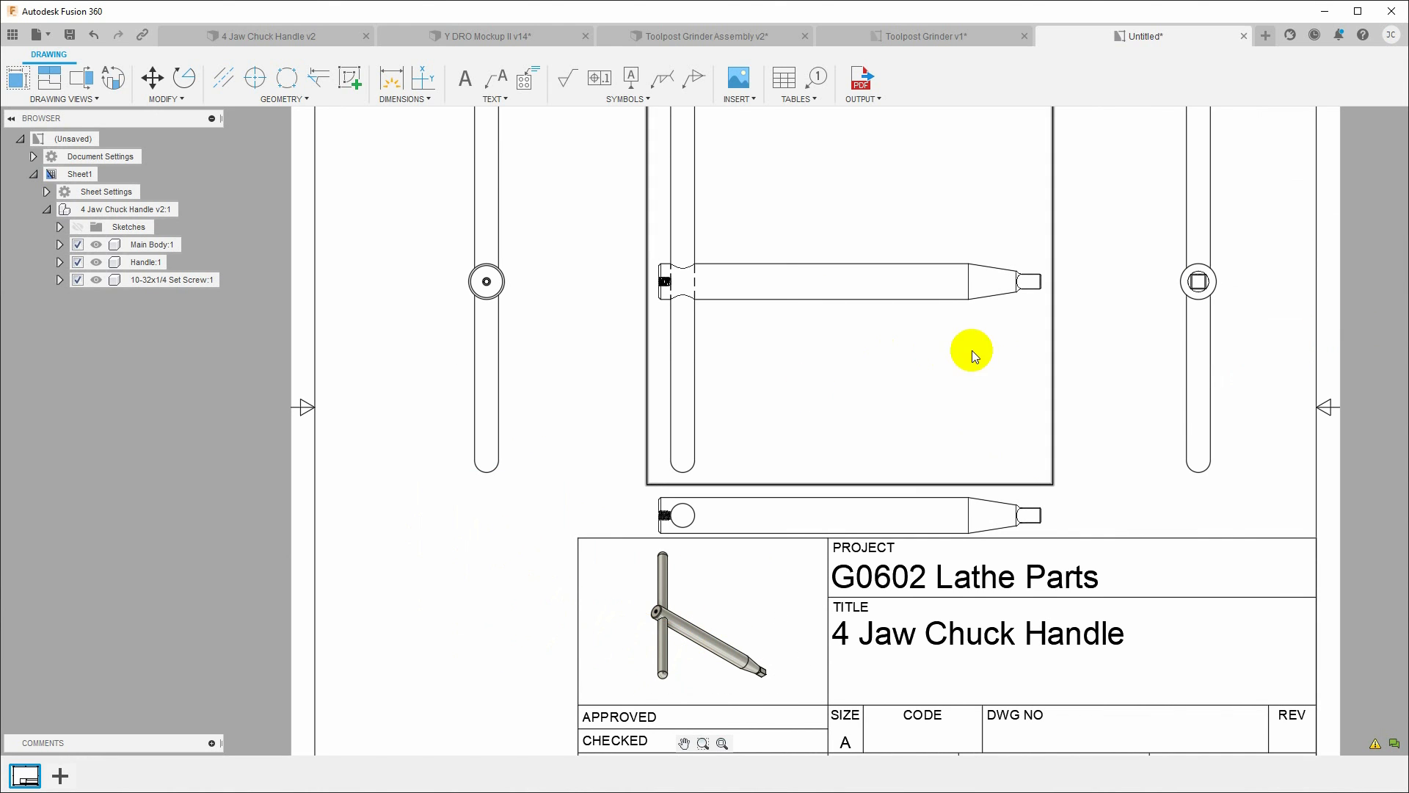
click(503, 557)
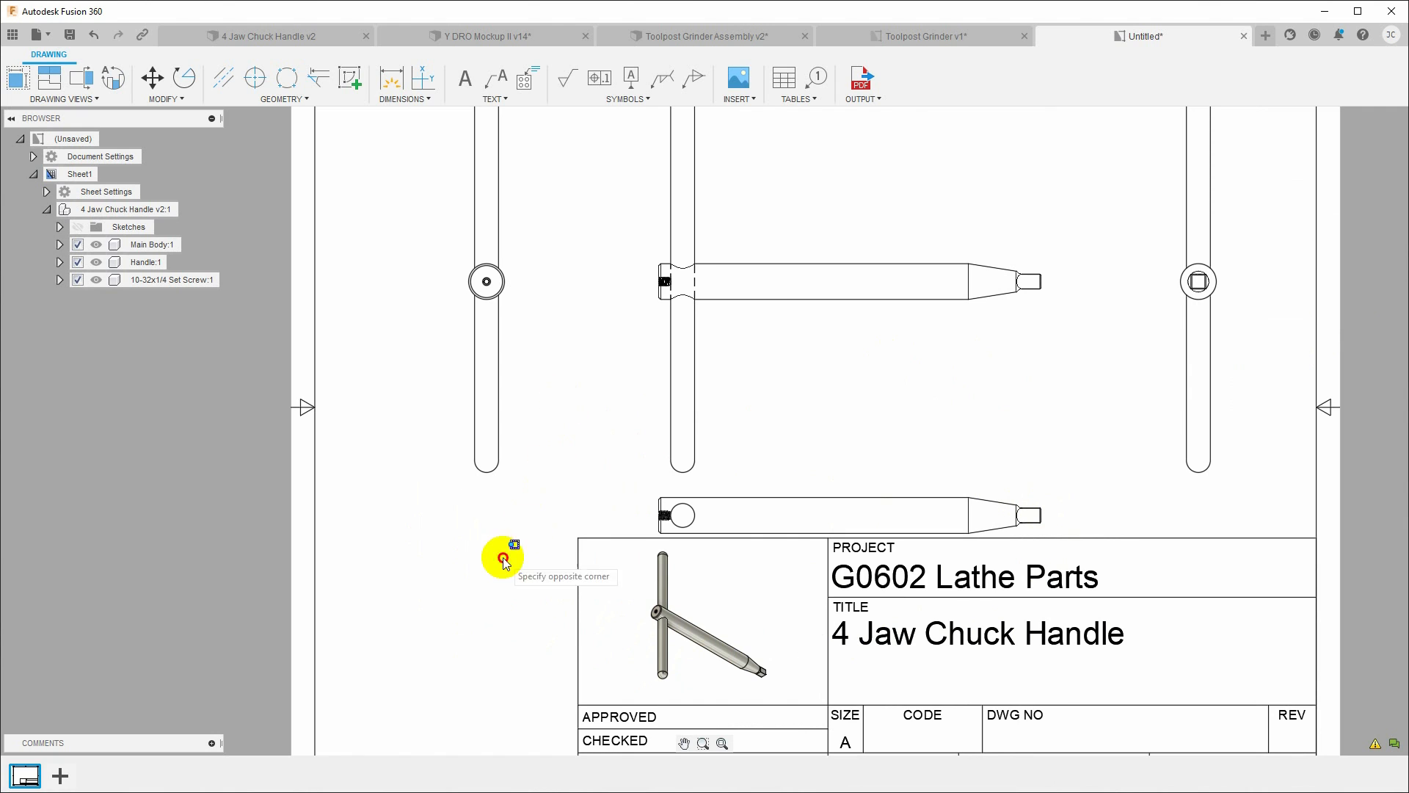
click(881, 386)
scroll(892, 260, down, 2)
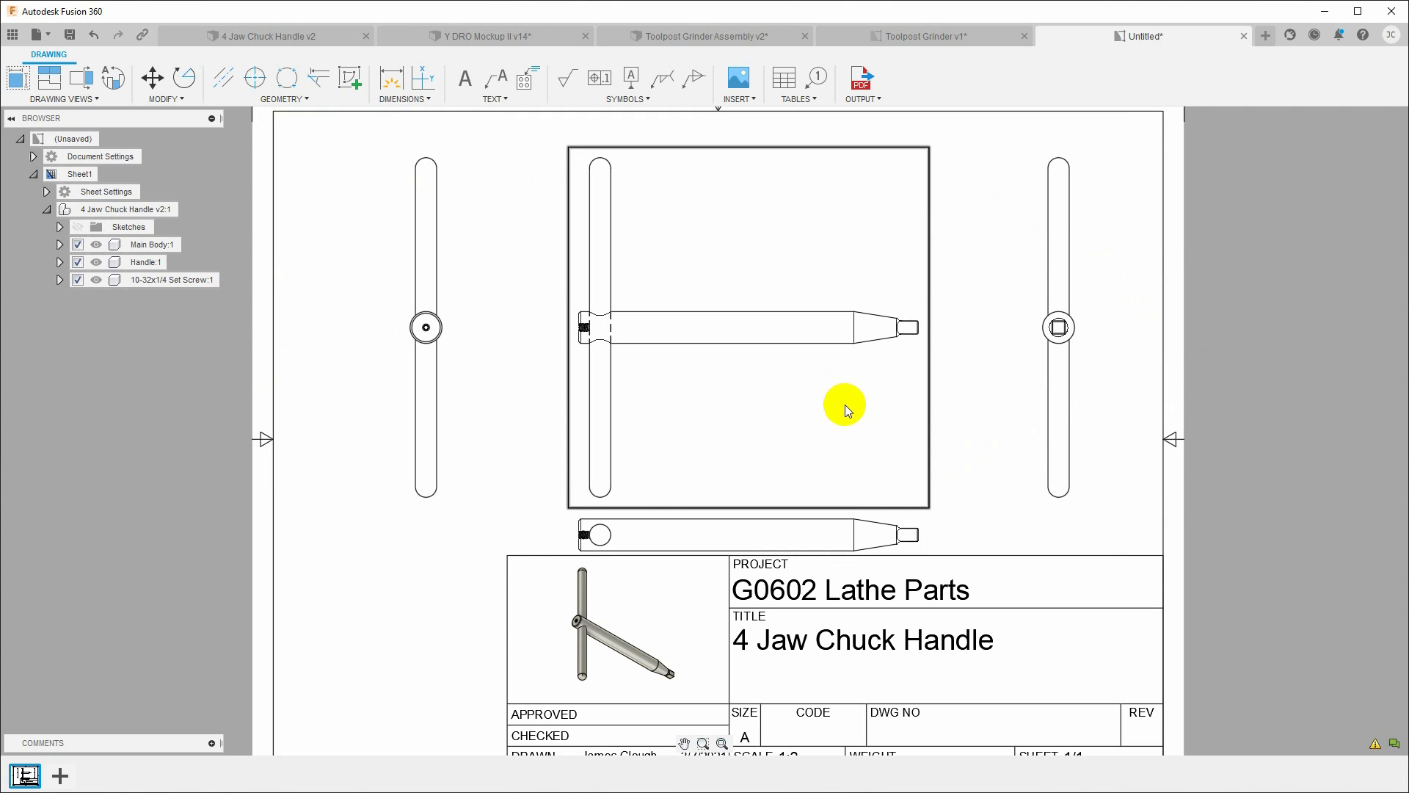
Look at the Toolpost Grinder Assembly model and return to the untitled chuck handle drawing
click(708, 34)
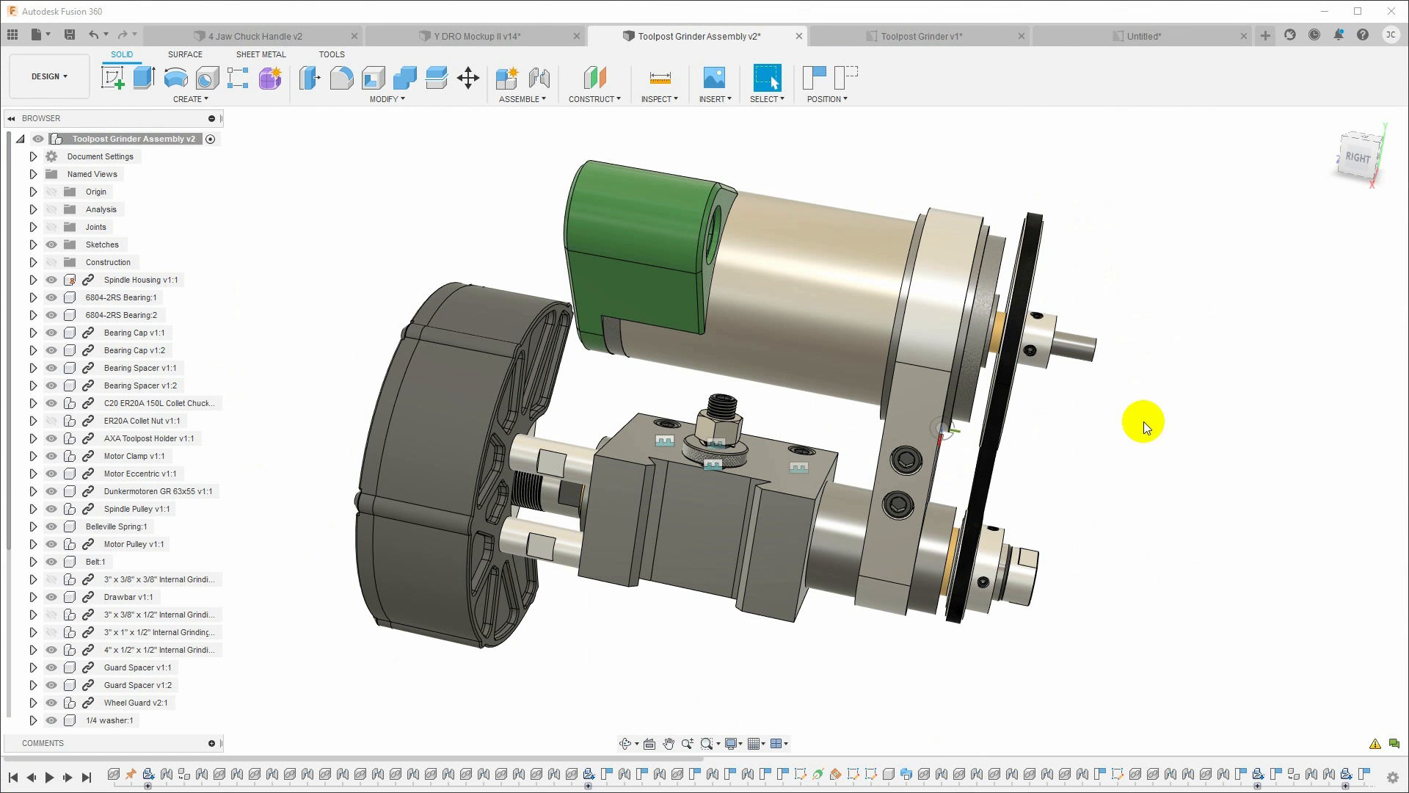
click(1143, 35)
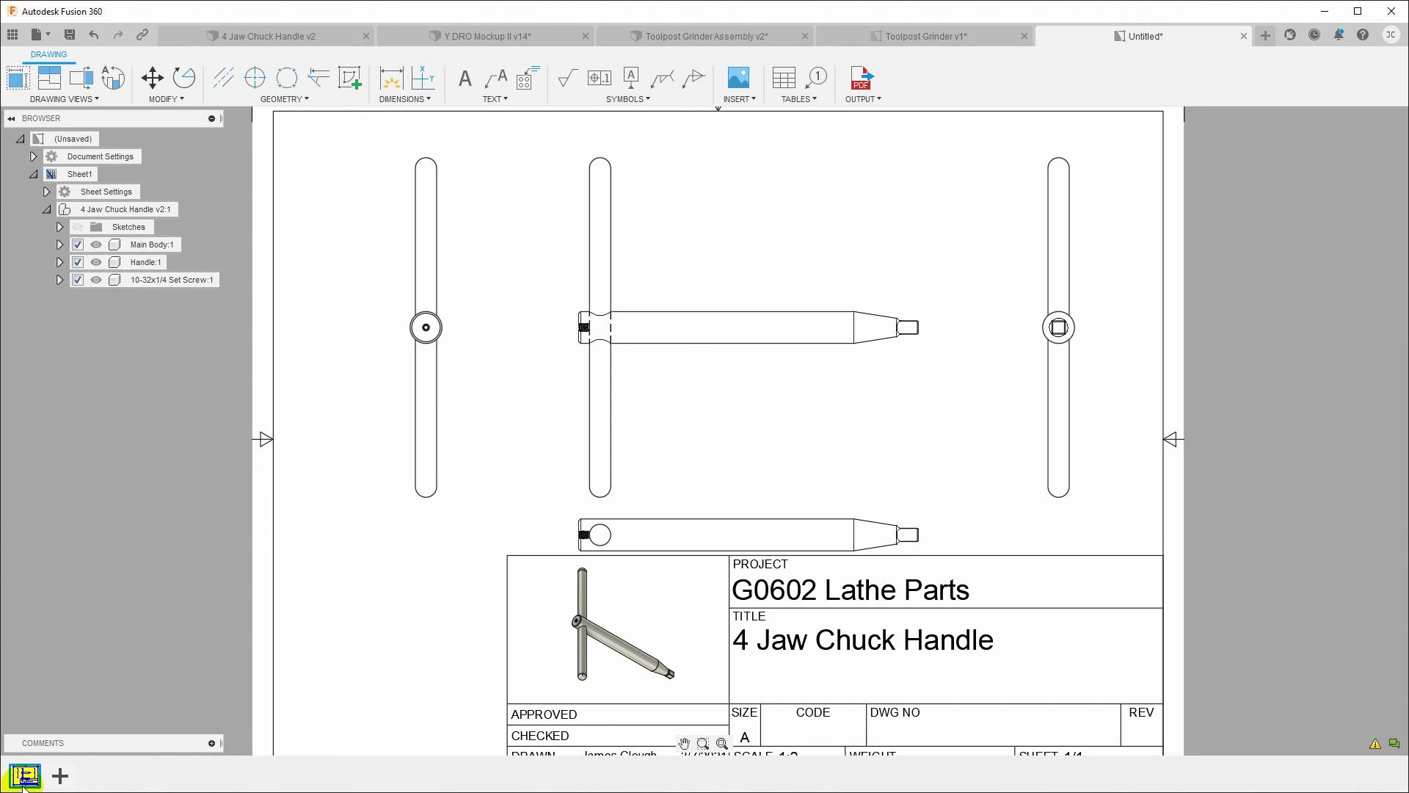
Add a second sheet and place a front base view of the chuck handle on it at 1:1 scale, above the title block
click(60, 776)
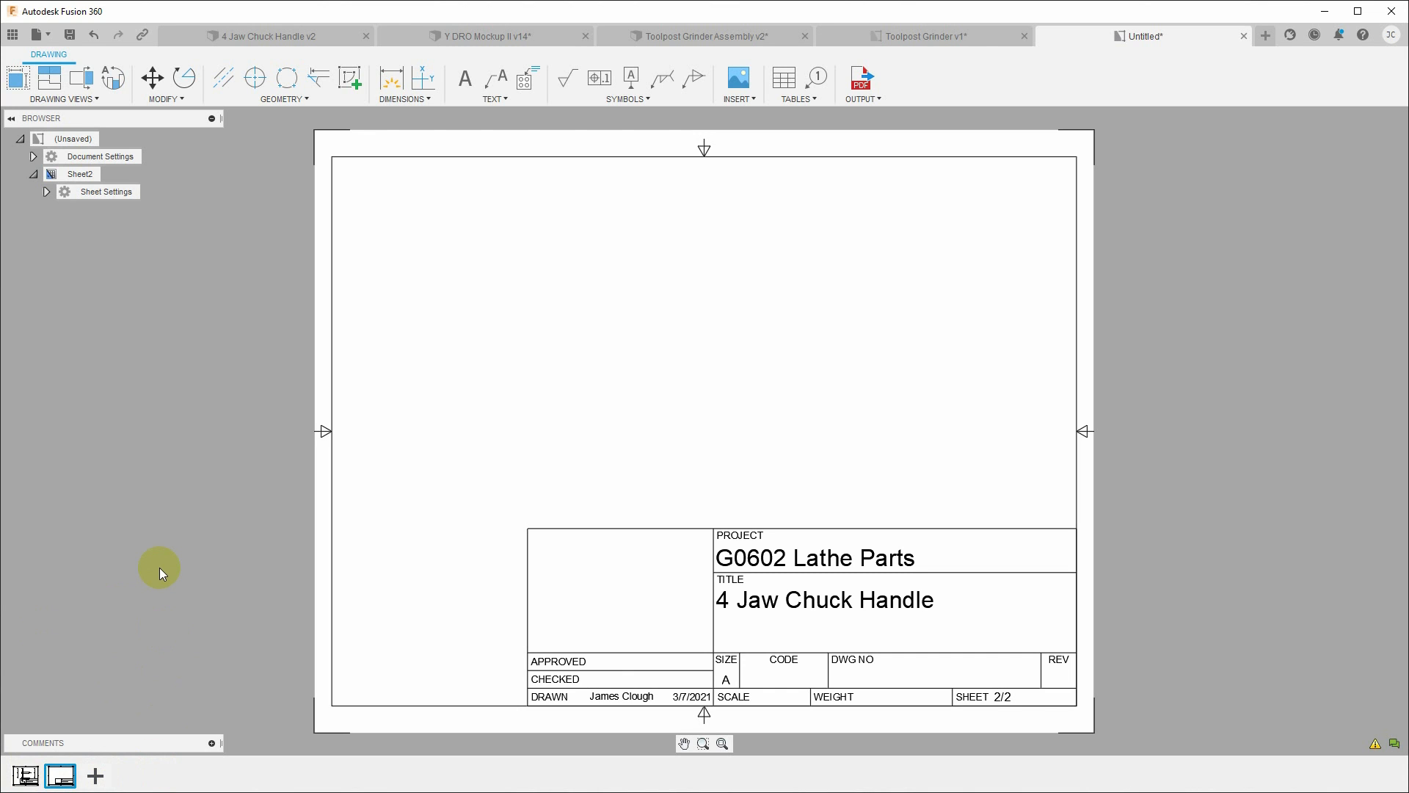
mouse_move(27, 775)
click(18, 79)
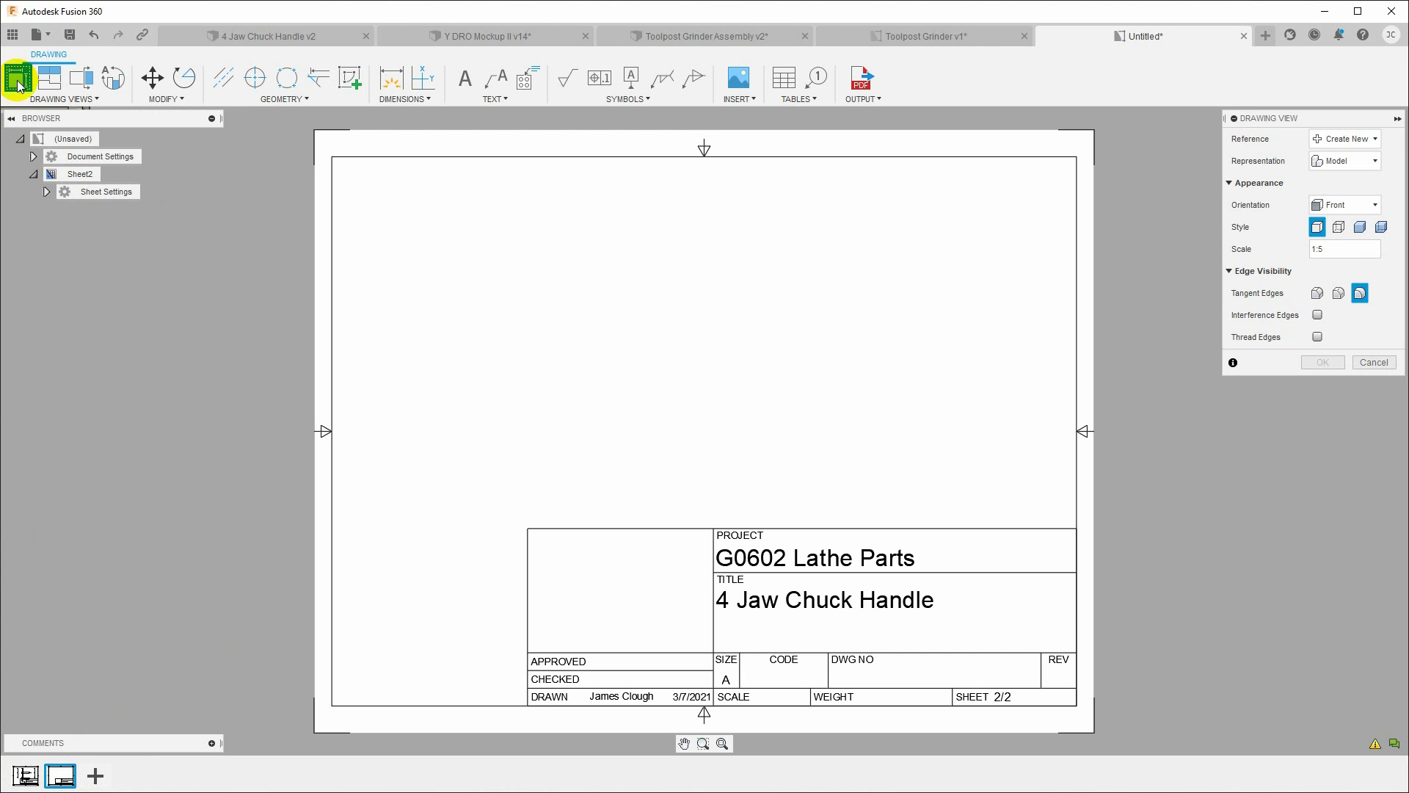
click(1332, 247)
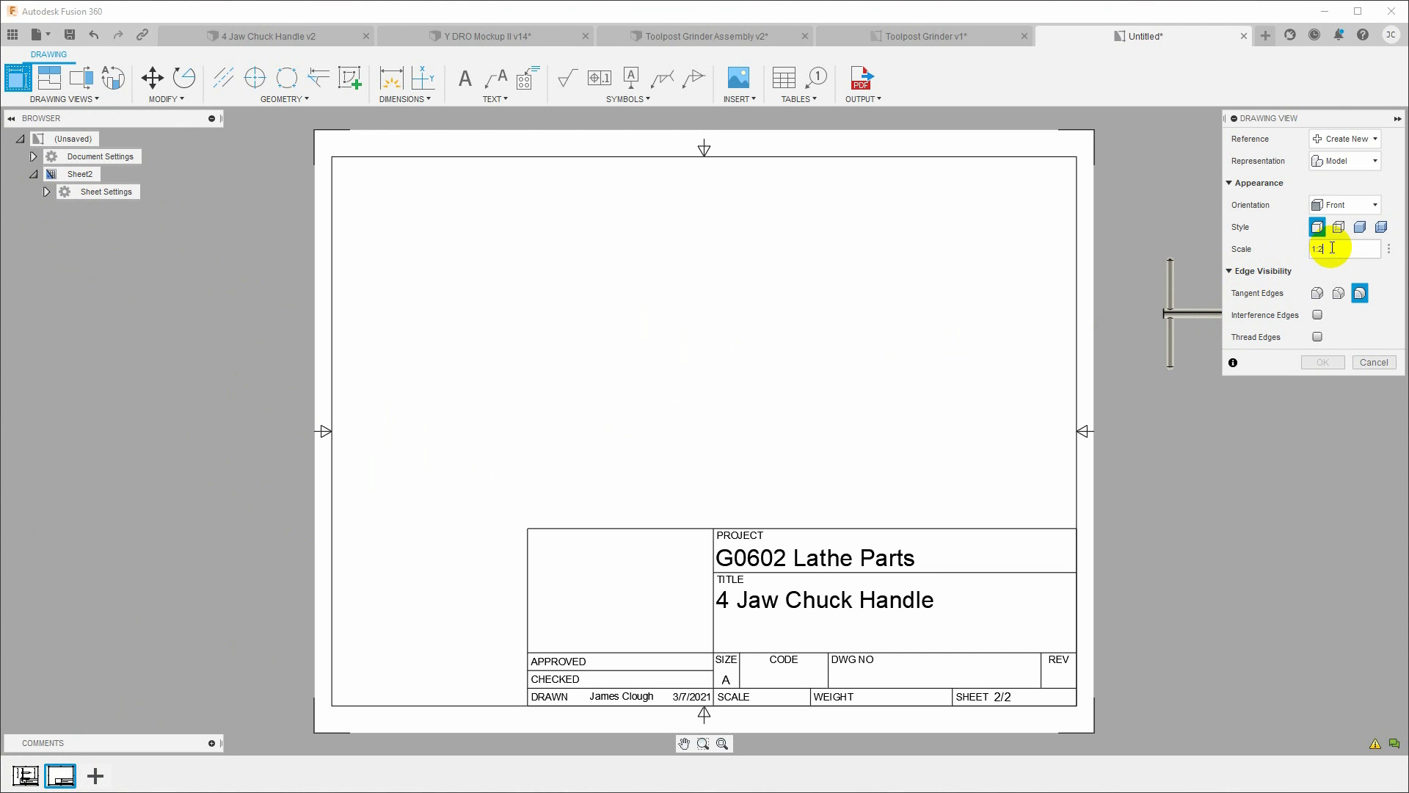
text(2)
key(Return)
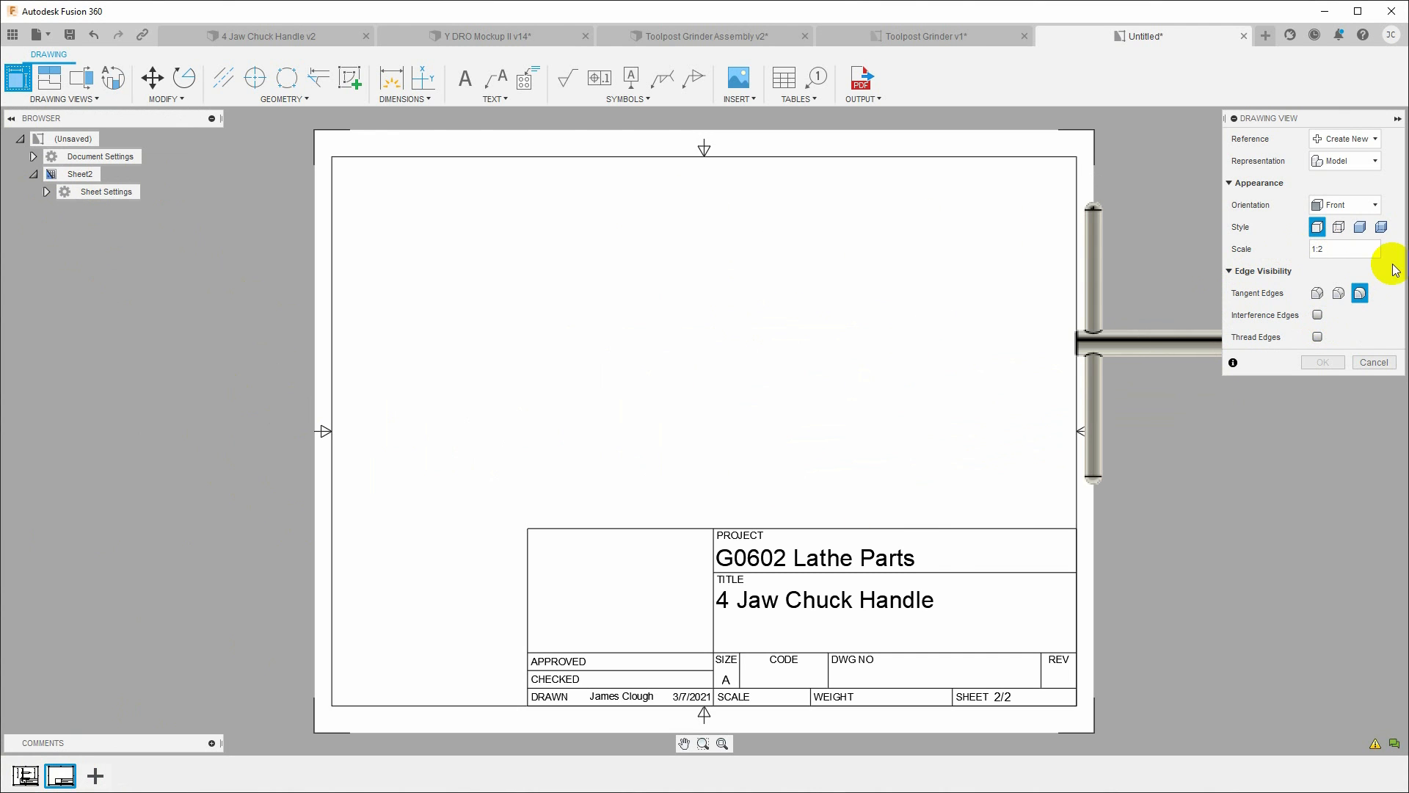
text(:1)
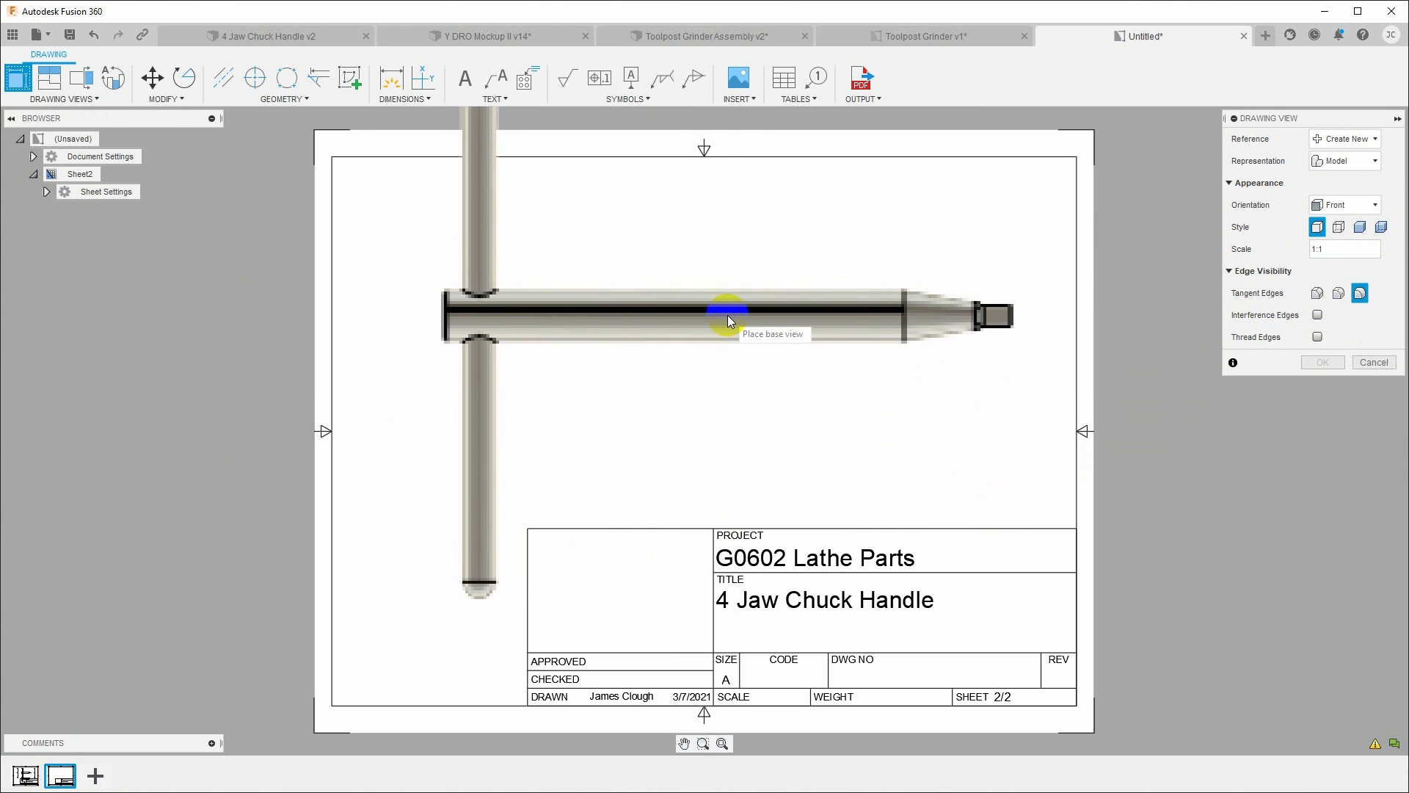
click(729, 340)
click(1322, 362)
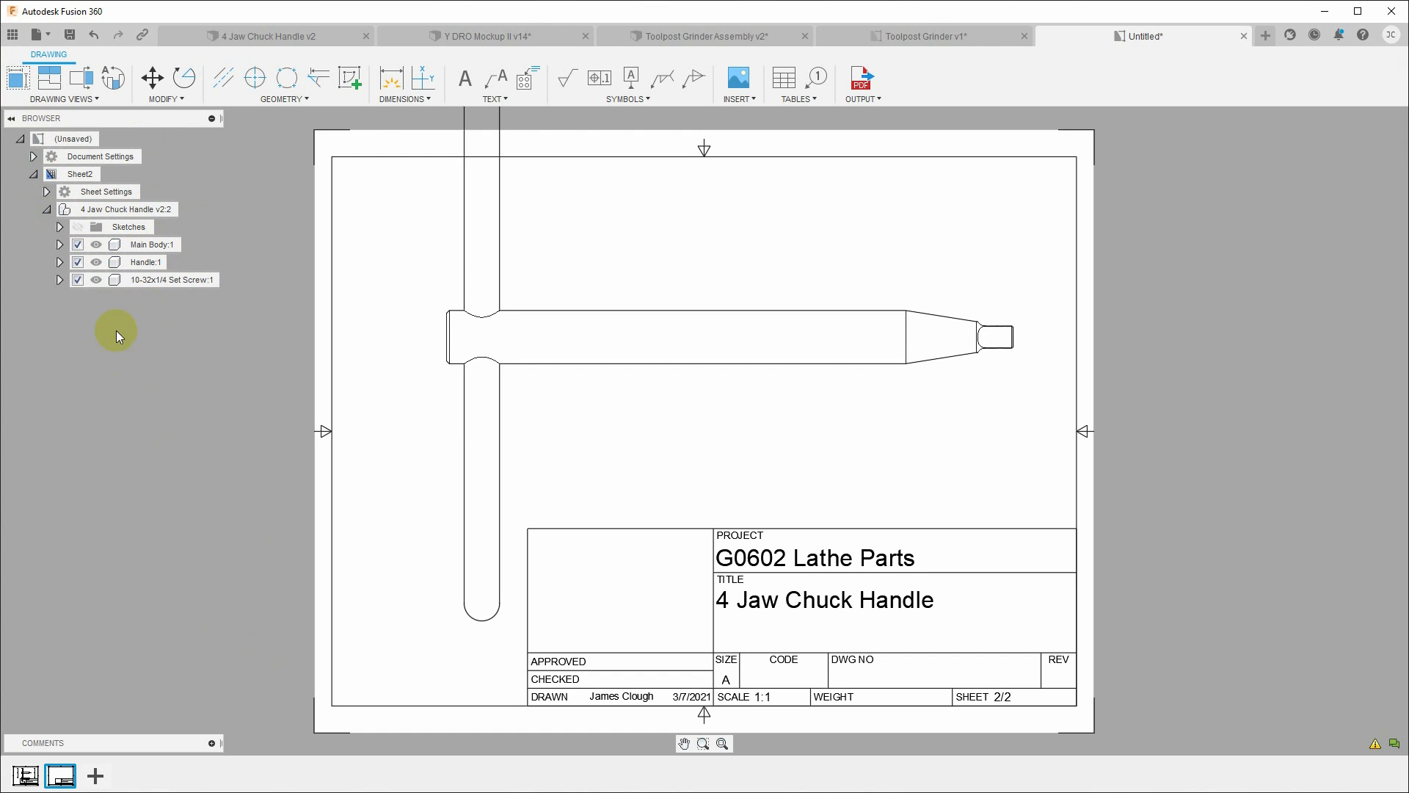
Suppress the handle and set screw in the existing view, and place a second front base view at 1:1 below it
click(78, 280)
click(79, 262)
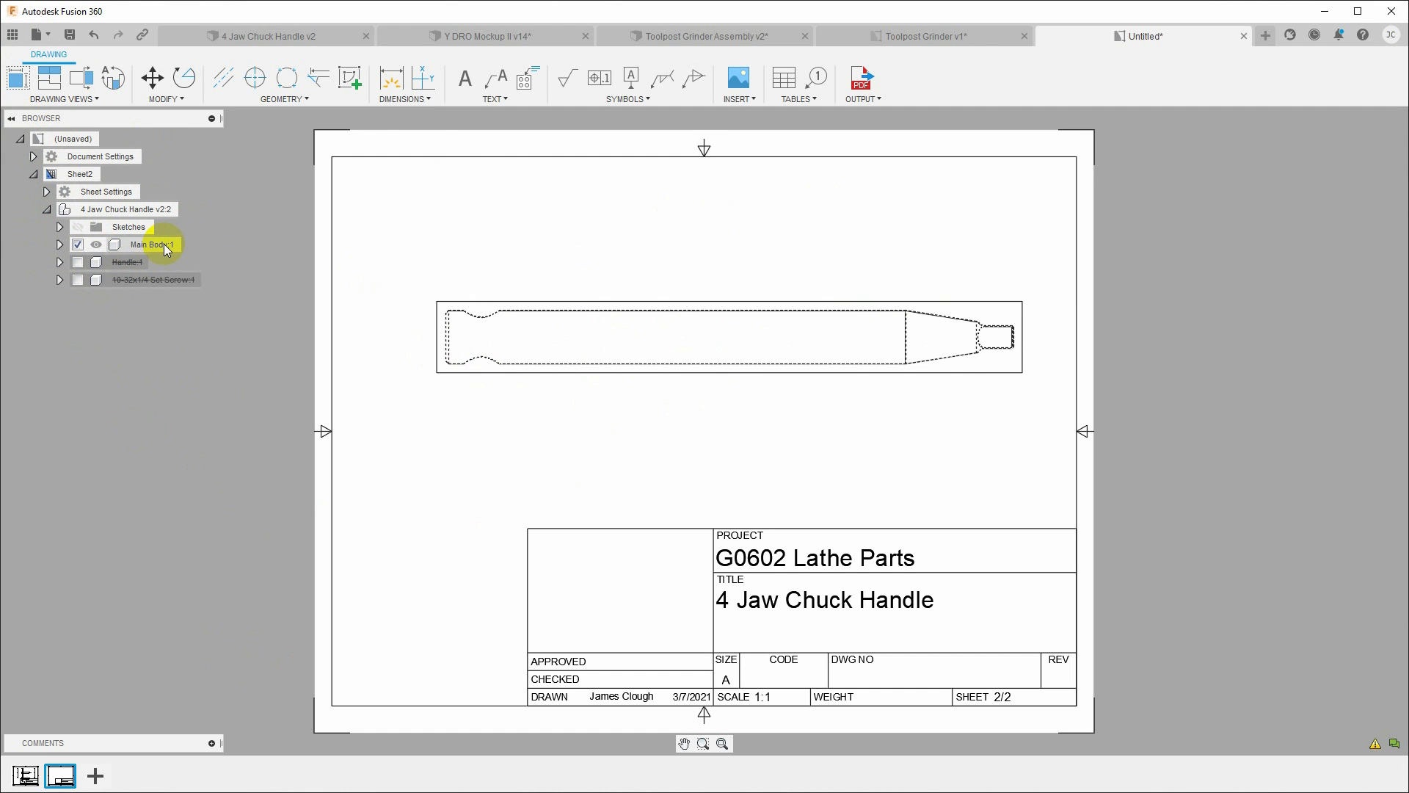
click(18, 77)
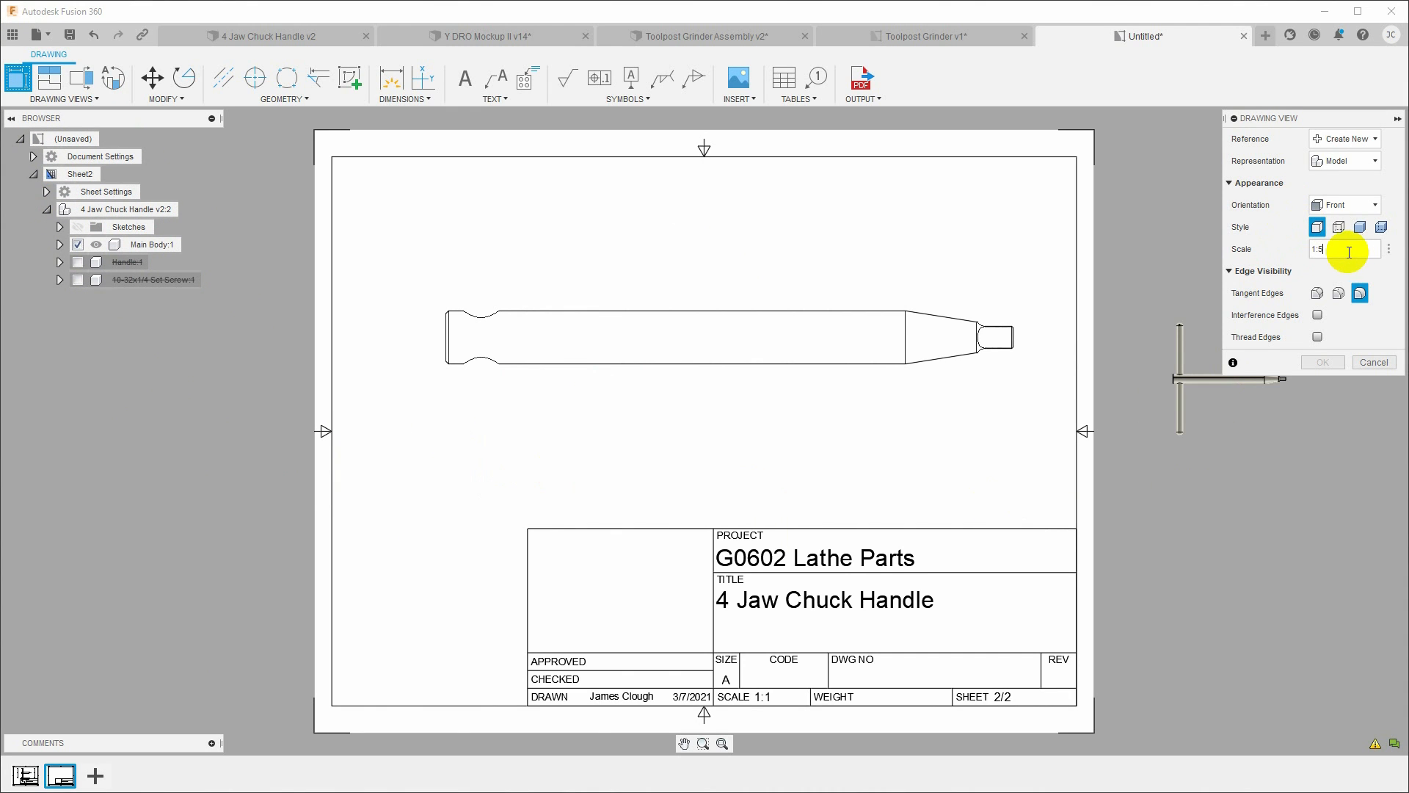
key(Return)
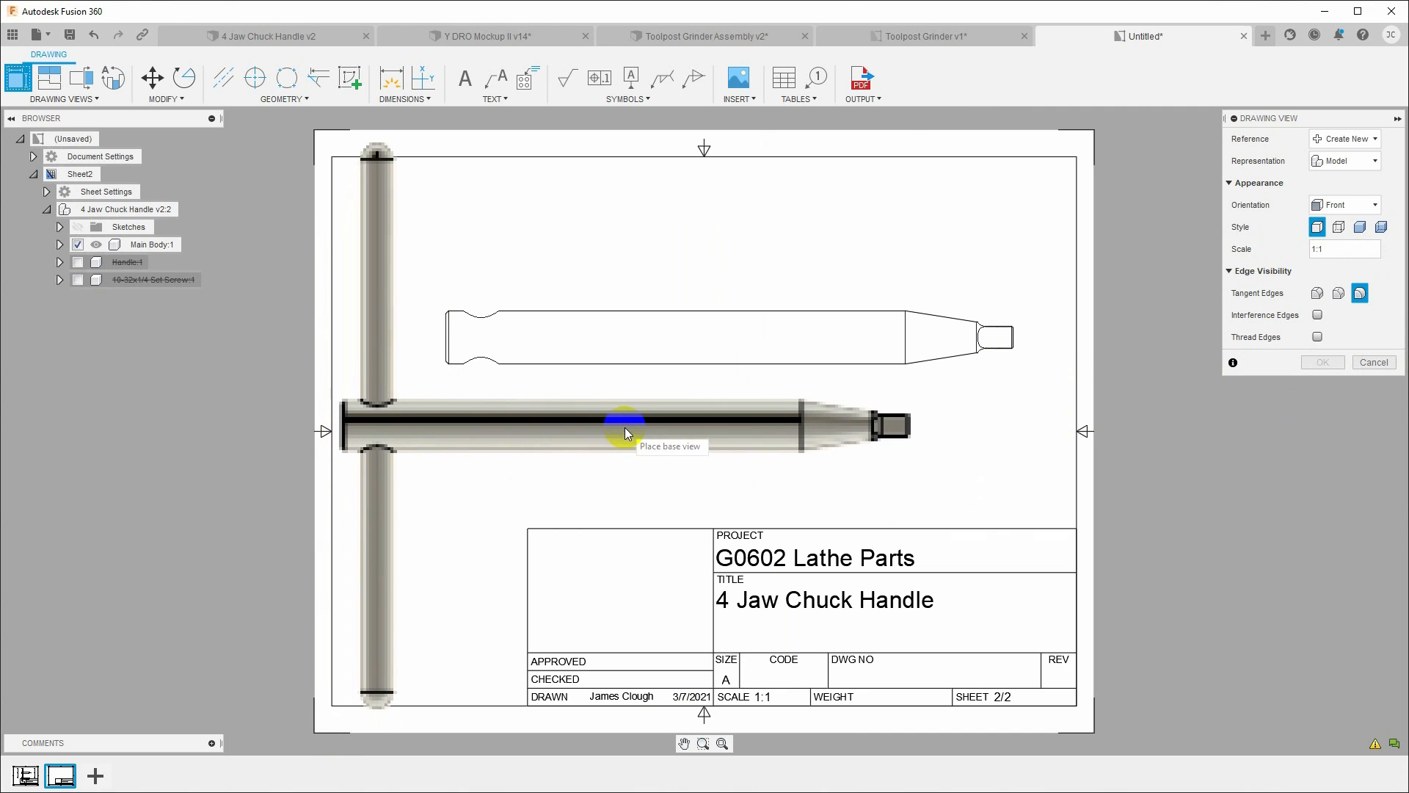
click(624, 425)
click(1323, 362)
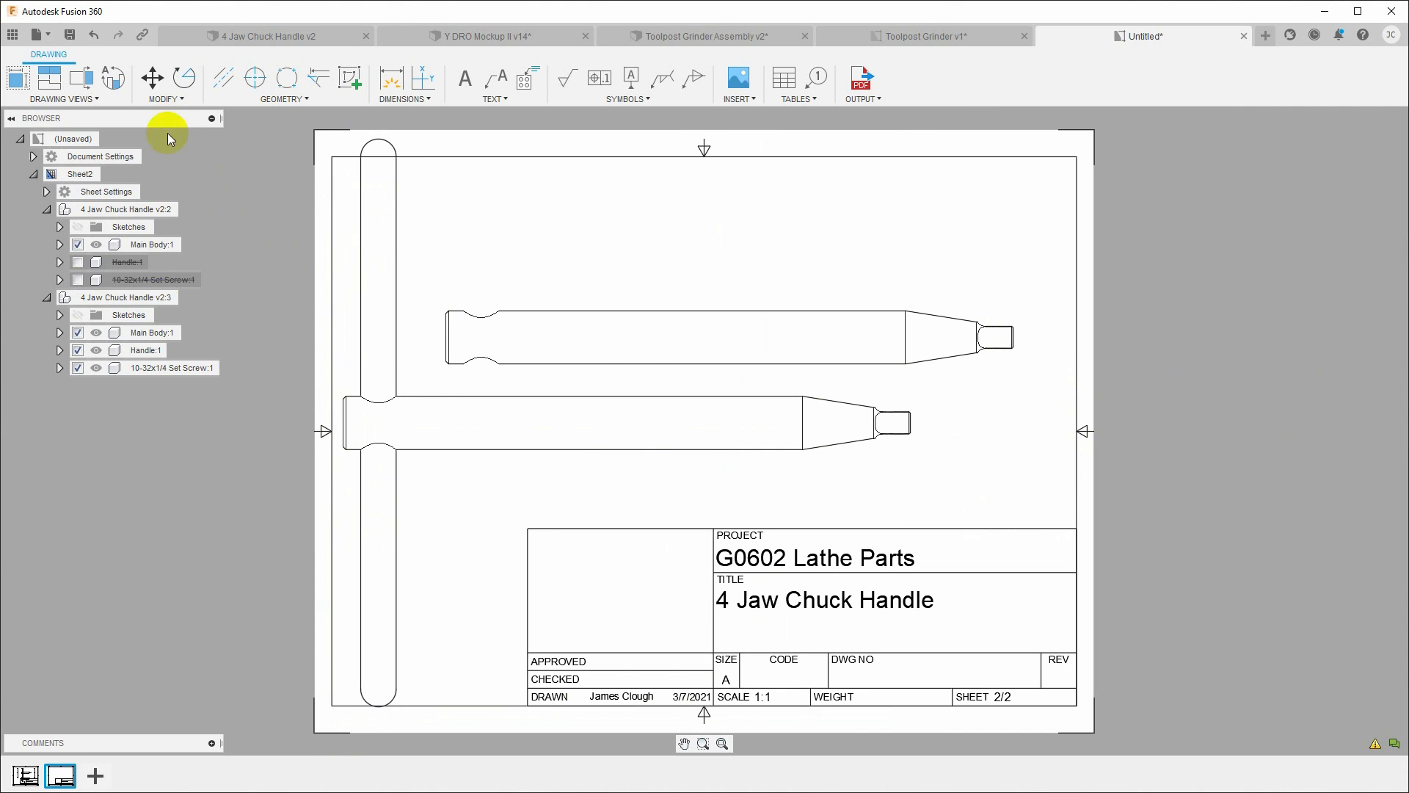
Suppress the main body and set screw in the second view, and move the remaining handle view beside the sheet's left border
click(77, 333)
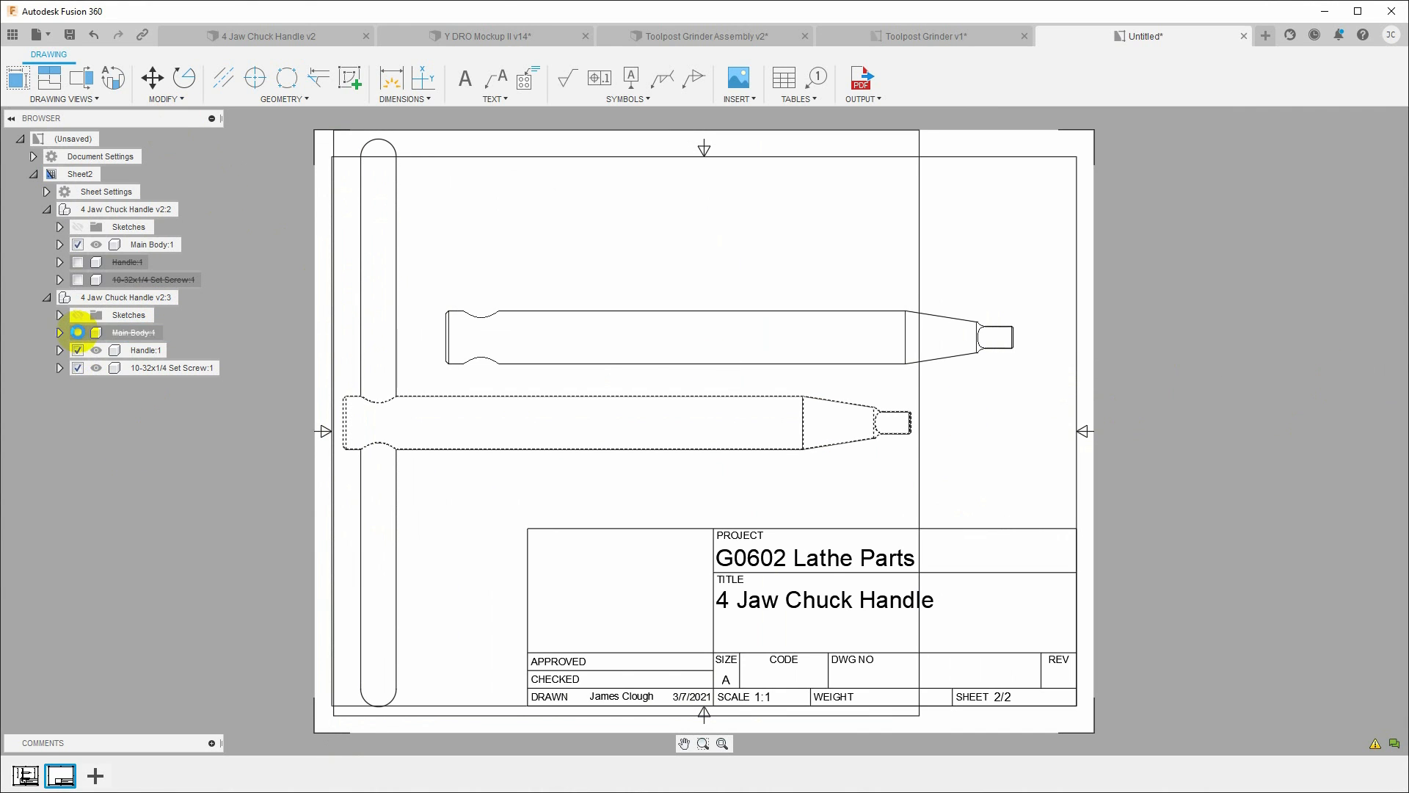
click(77, 368)
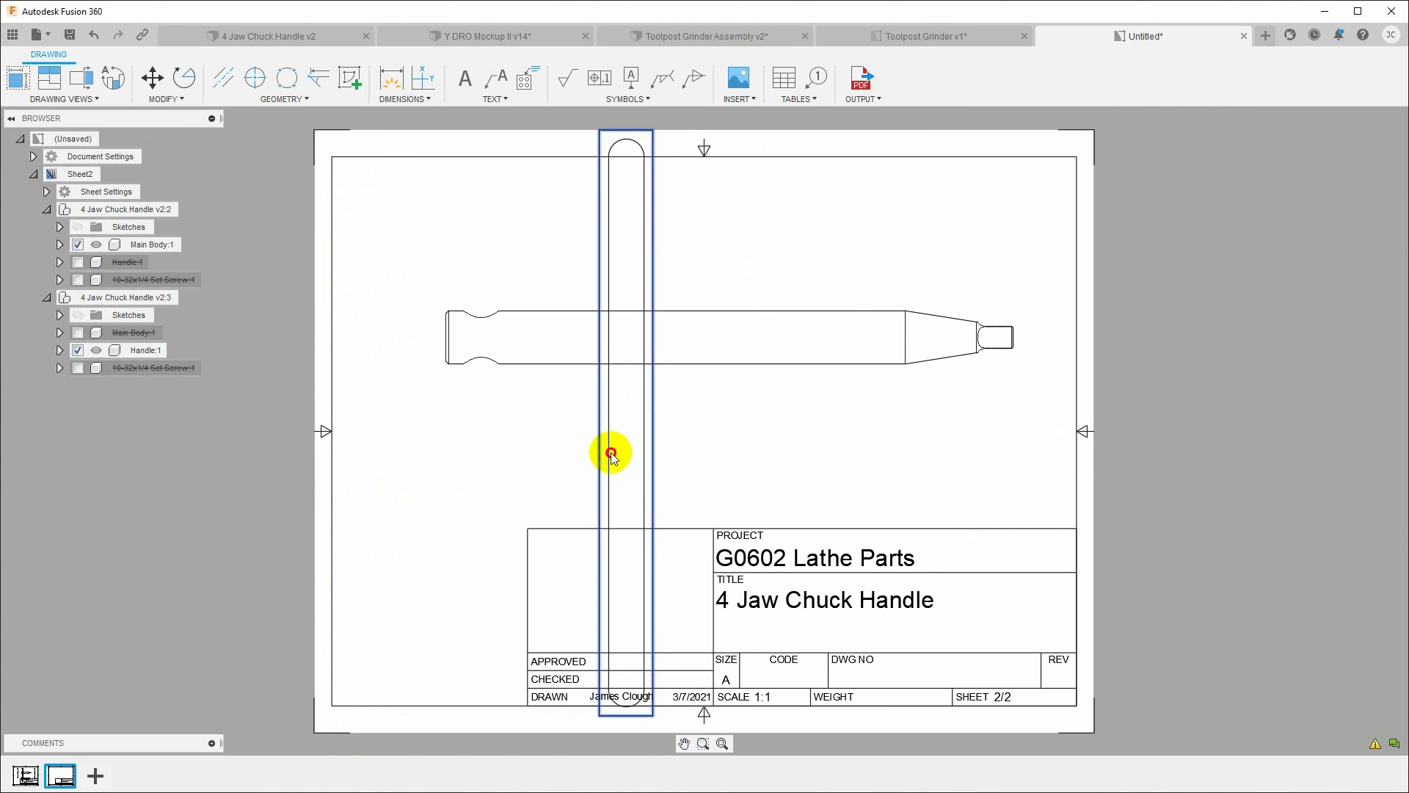
drag(620, 449, 426, 489)
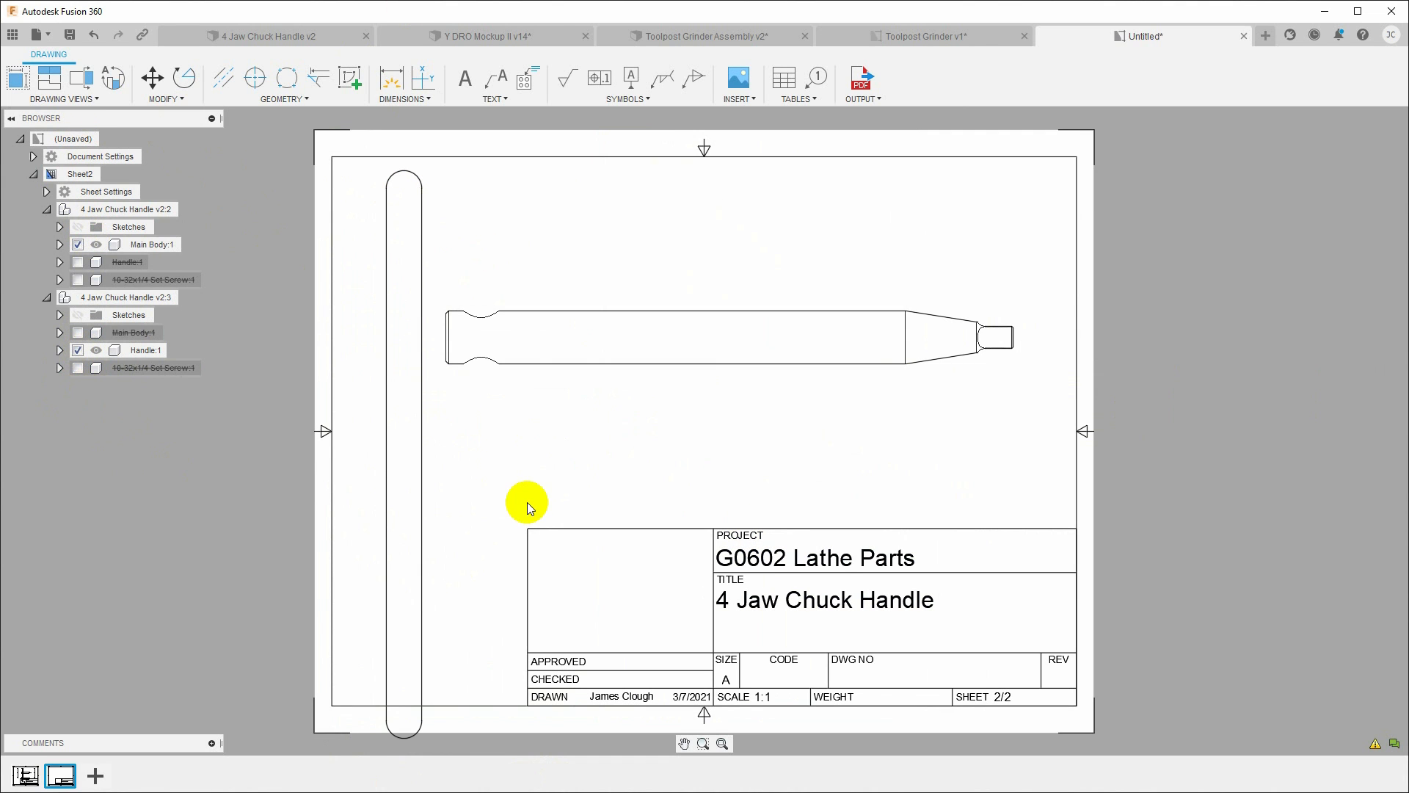
Project a view of the main body directly below its front view on the second sheet
click(45, 78)
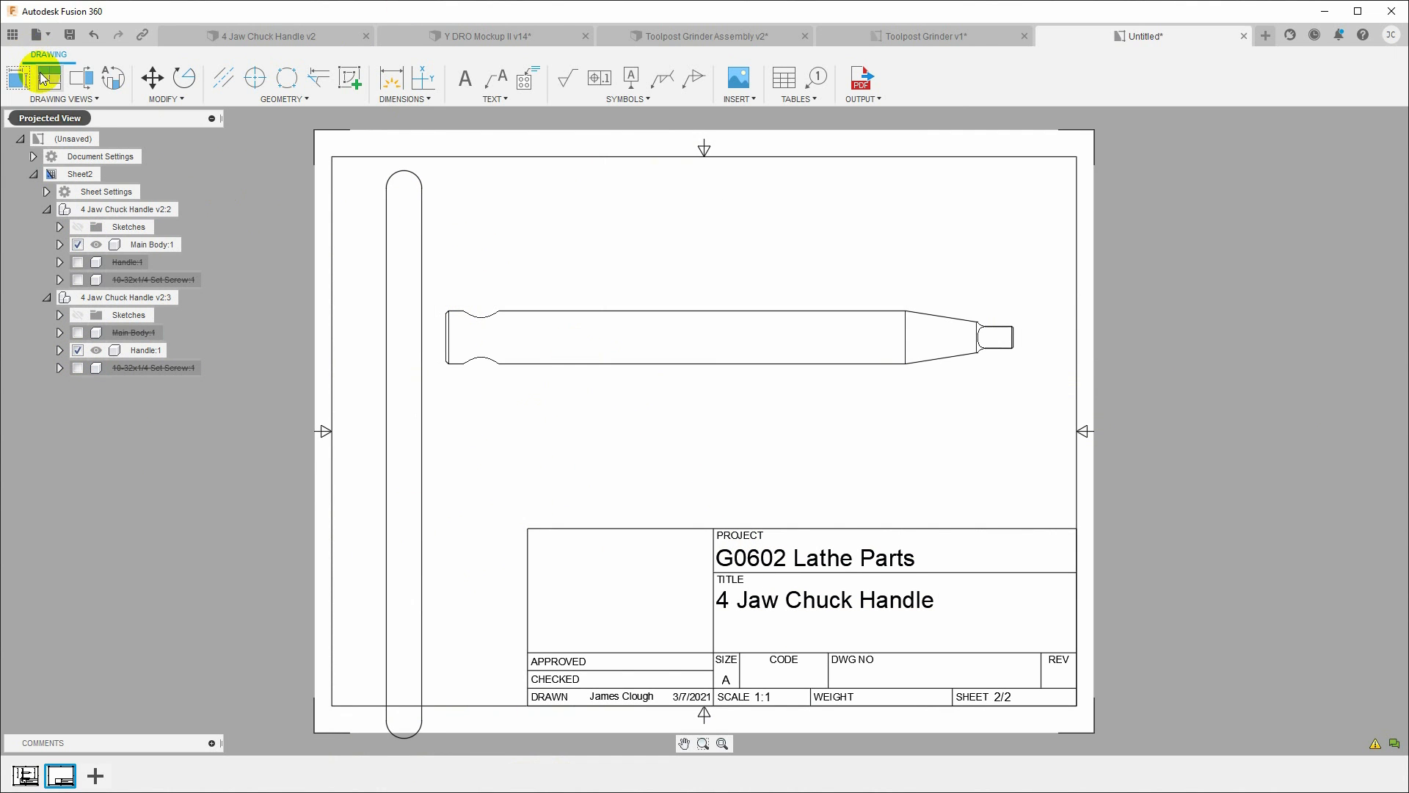
click(640, 327)
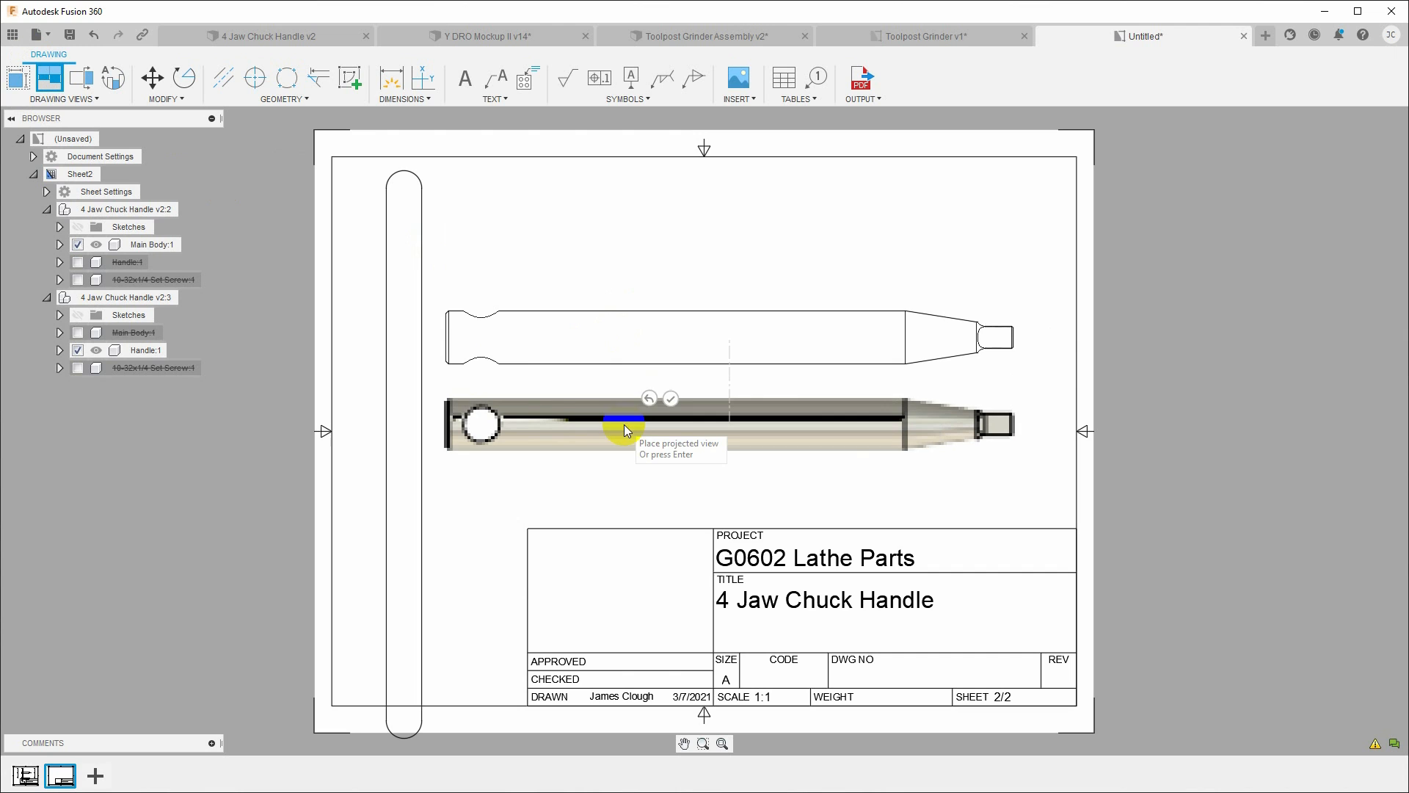
click(669, 397)
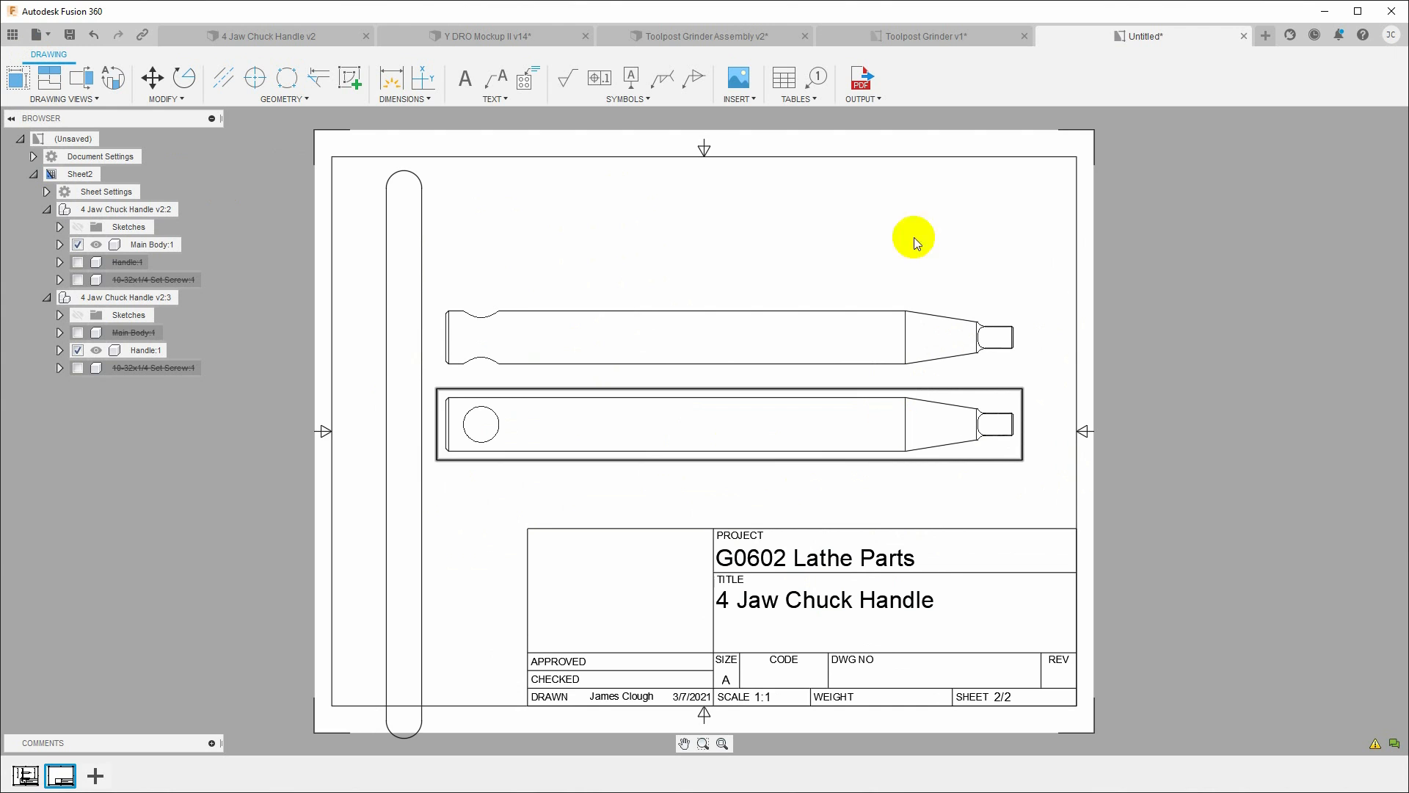
Look at the Toolpost Grinder drawing's housing, caps and spacers sheet and examine which component each view leaves enabled
click(939, 35)
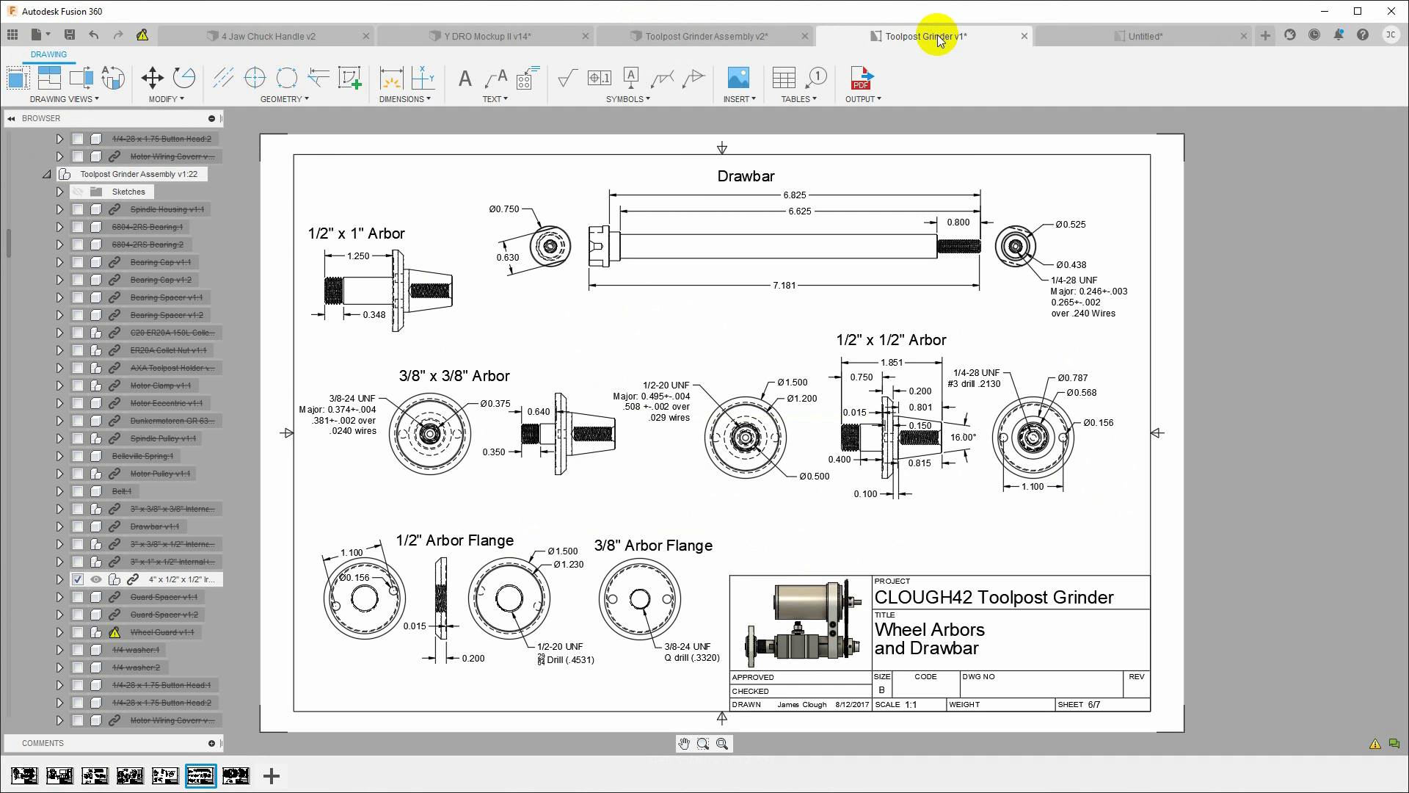
click(59, 776)
click(94, 776)
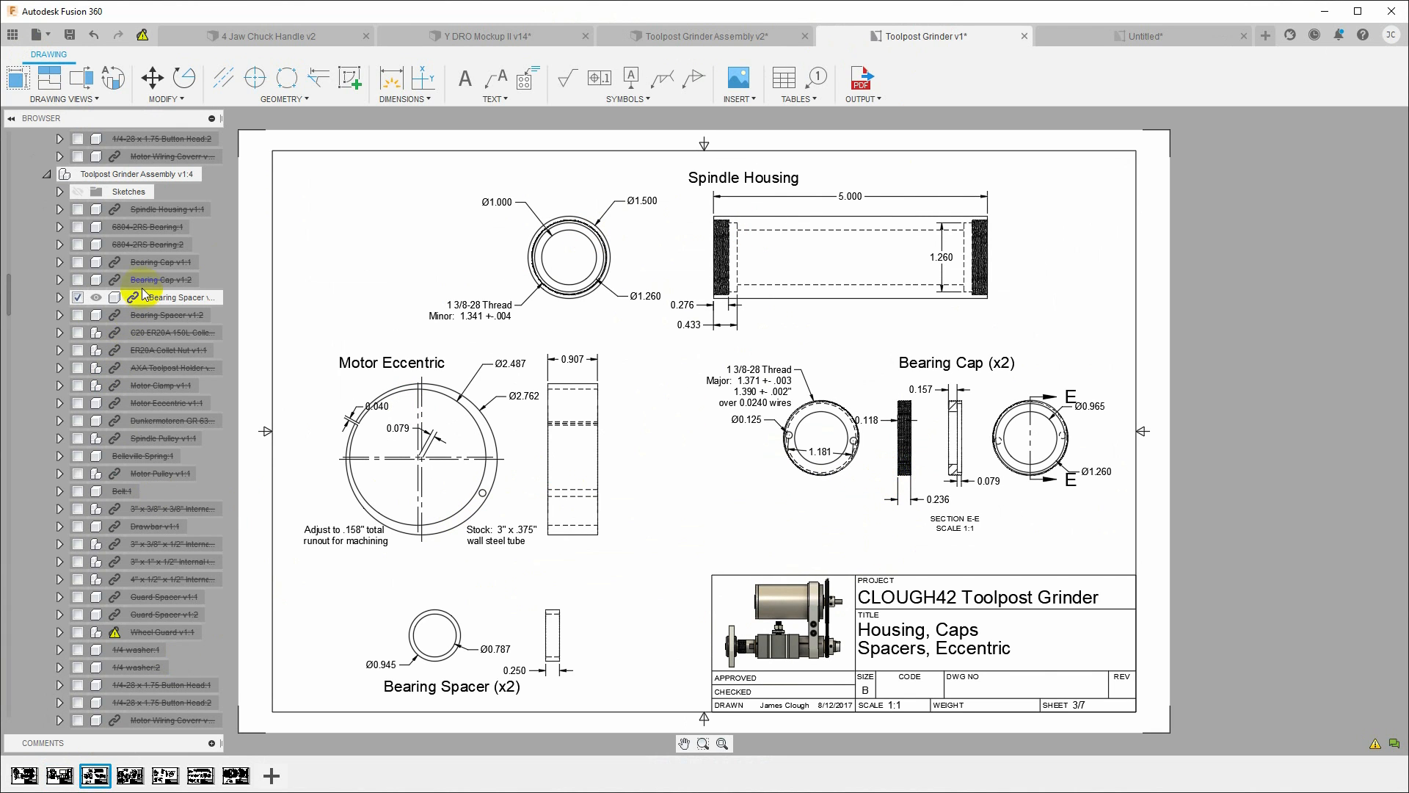
scroll(139, 291, up, 11)
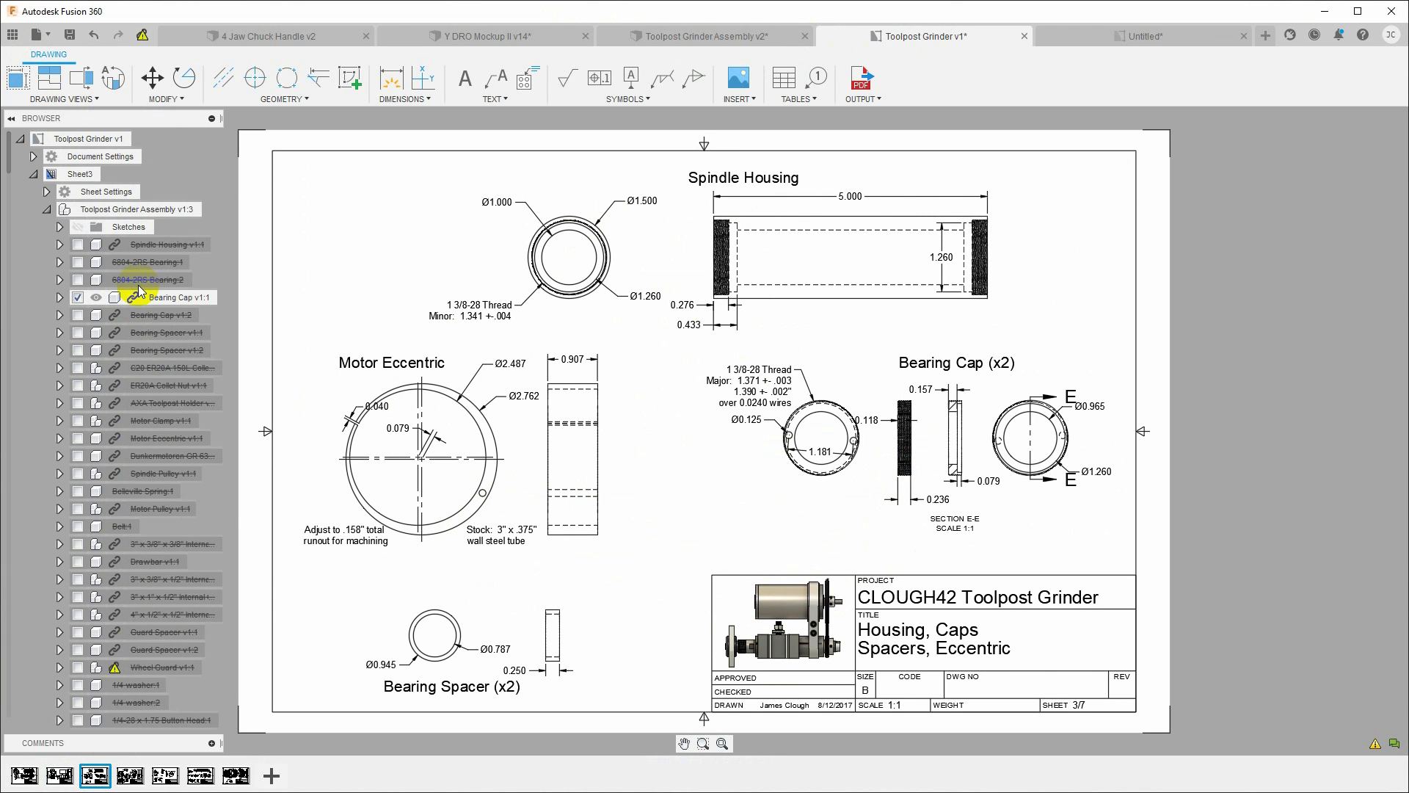
scroll(138, 285, down, 13)
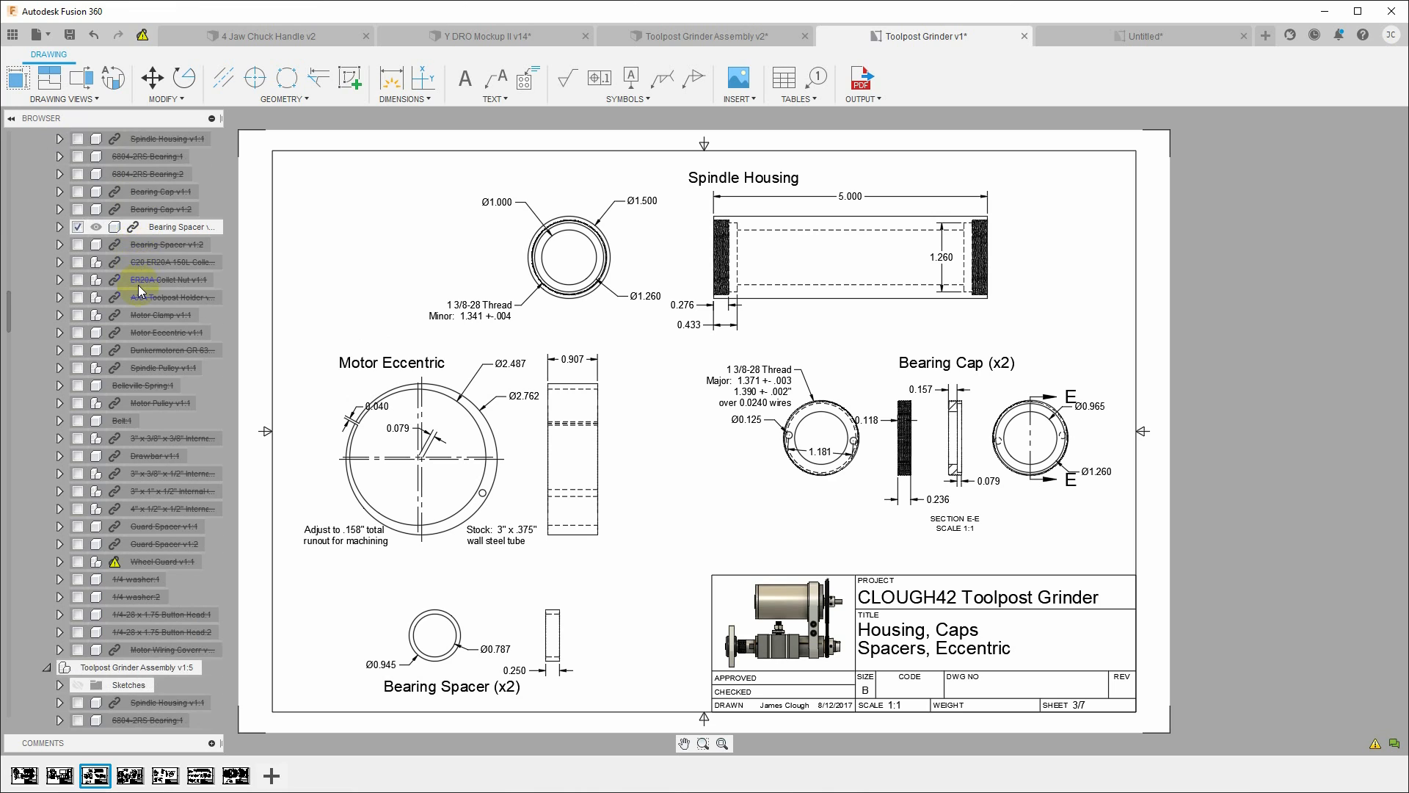
scroll(138, 284, up, 1)
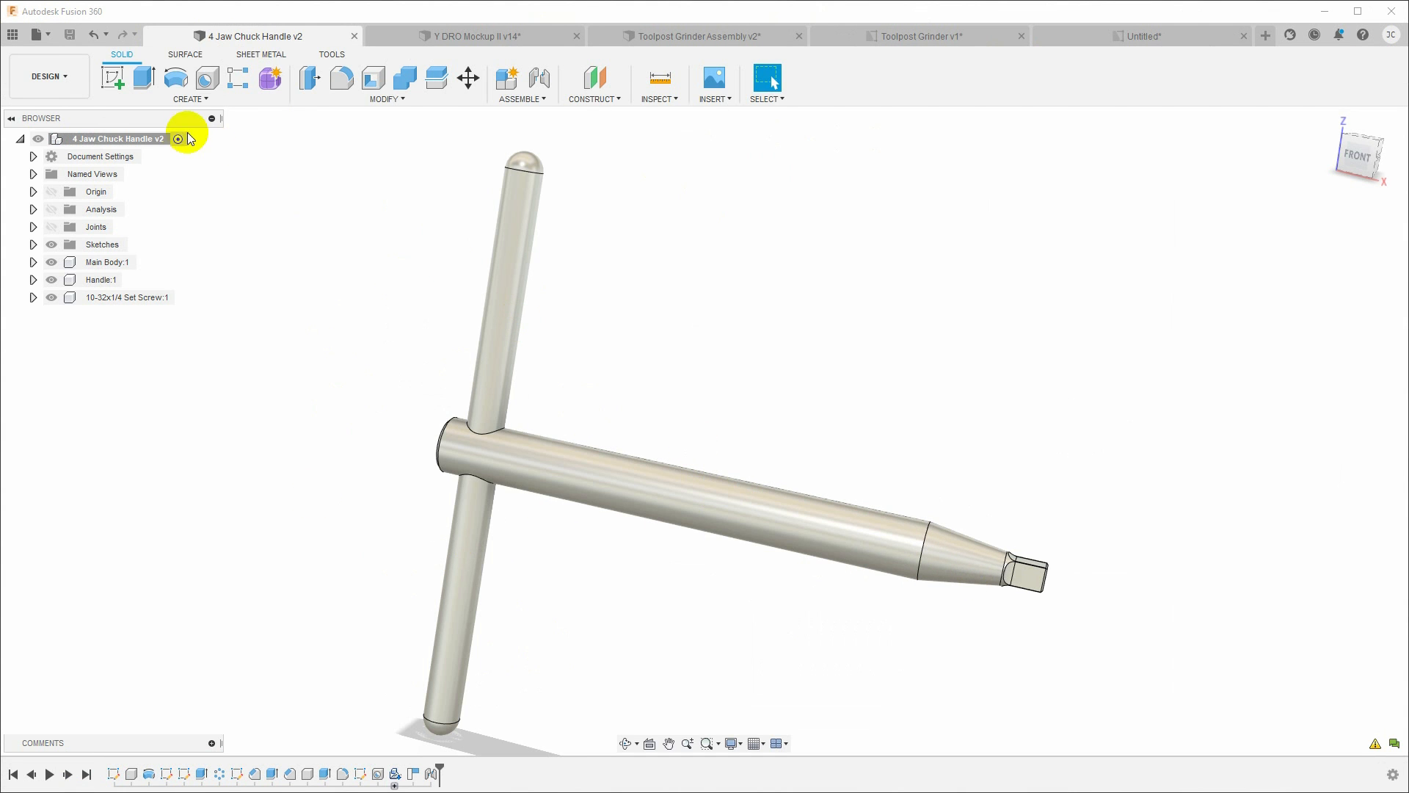
Create a new ASME drawing from the 4 Jaw Chuck Handle design with only the Main Body component, in inches on a B-size sheet
click(46, 37)
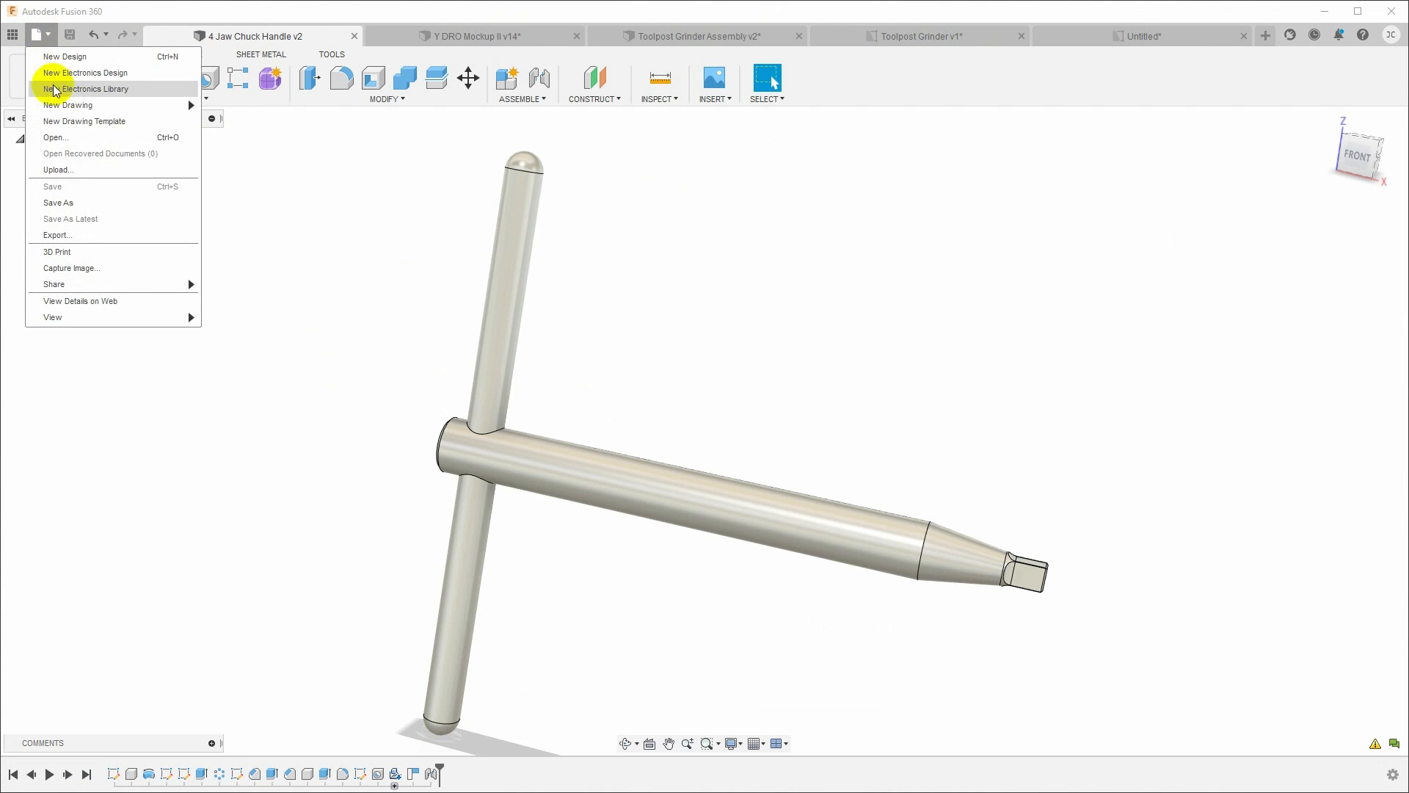
mouse_move(77, 106)
click(256, 110)
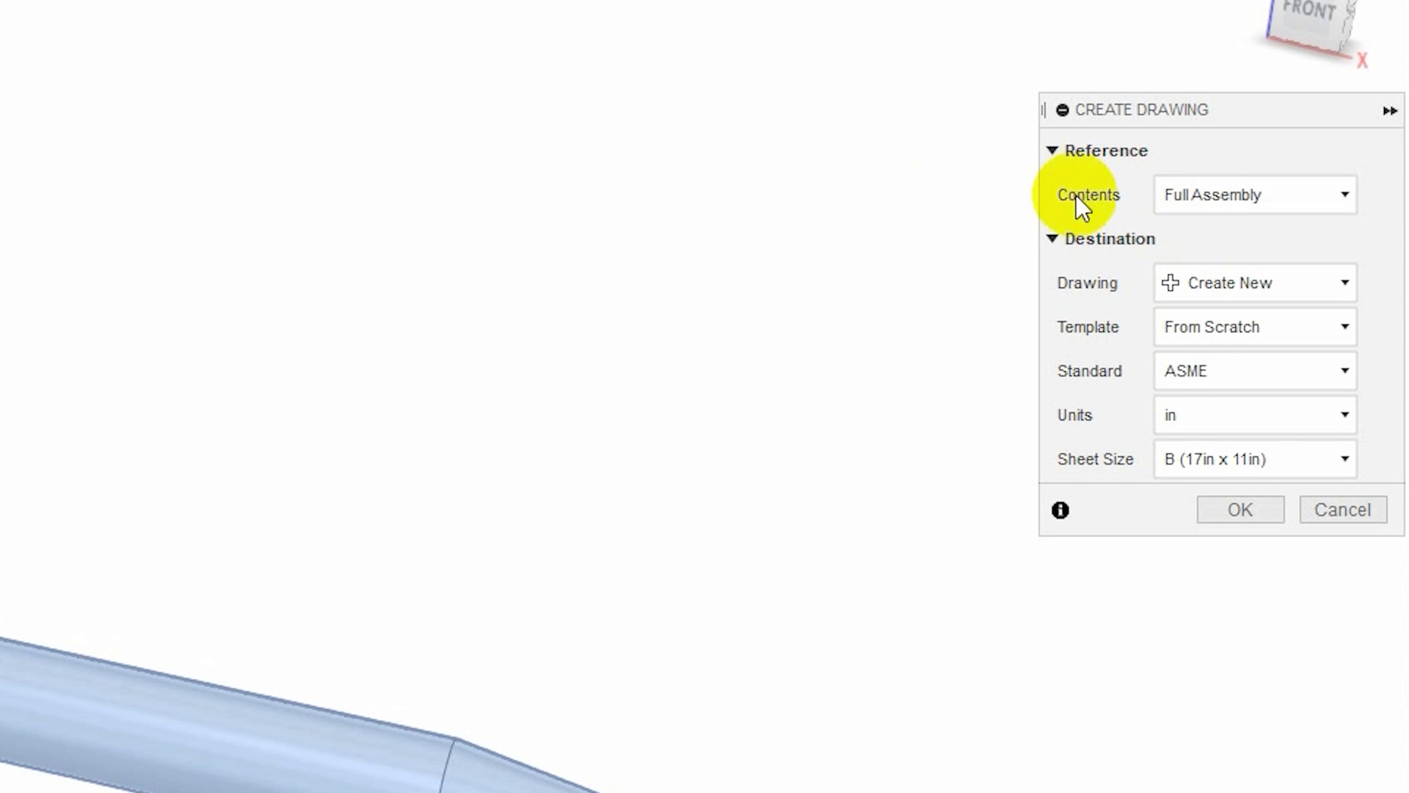
click(1283, 195)
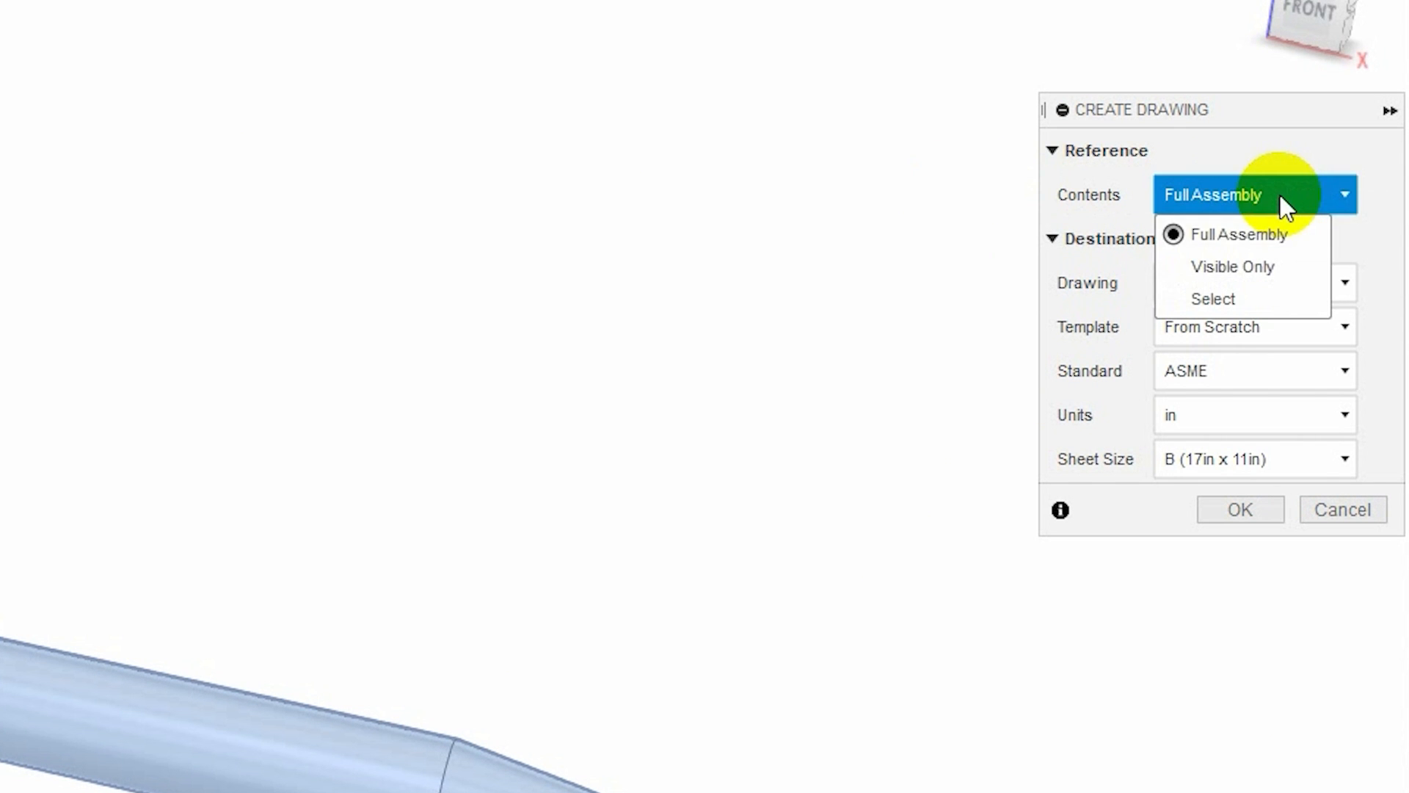
click(1211, 298)
click(671, 499)
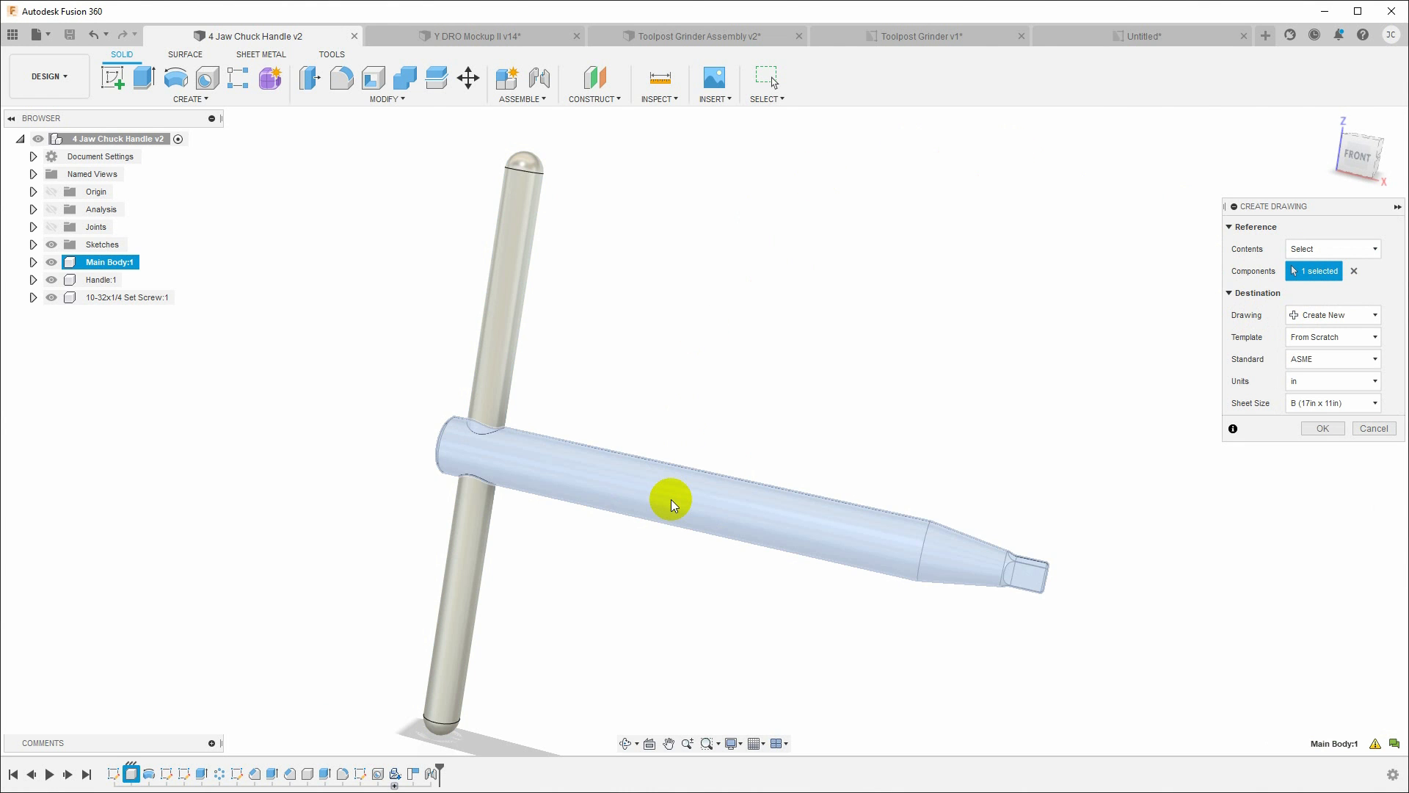
click(1325, 429)
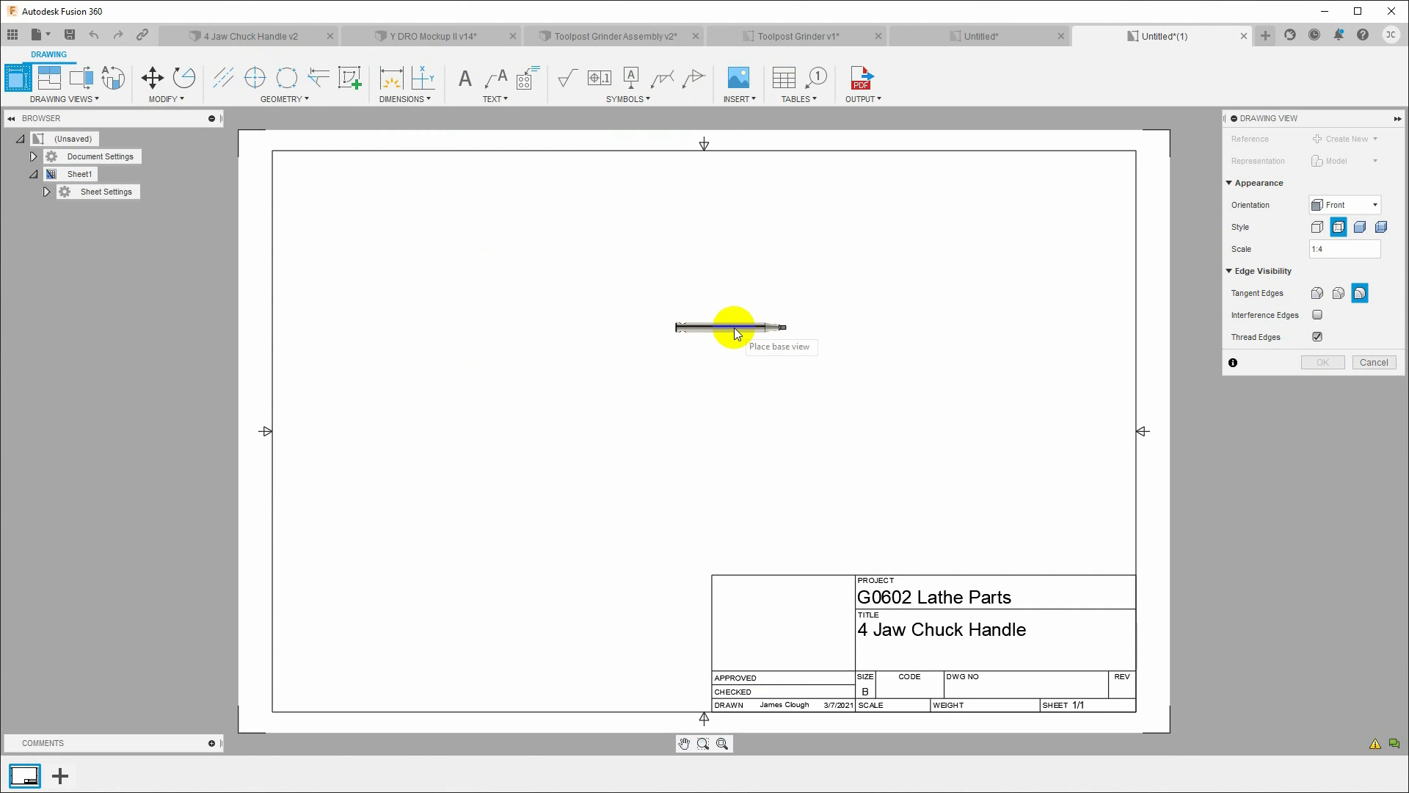
Place the main body's front base view at 1:4 with hidden edges shown, near the middle of the sheet
click(687, 363)
click(1323, 362)
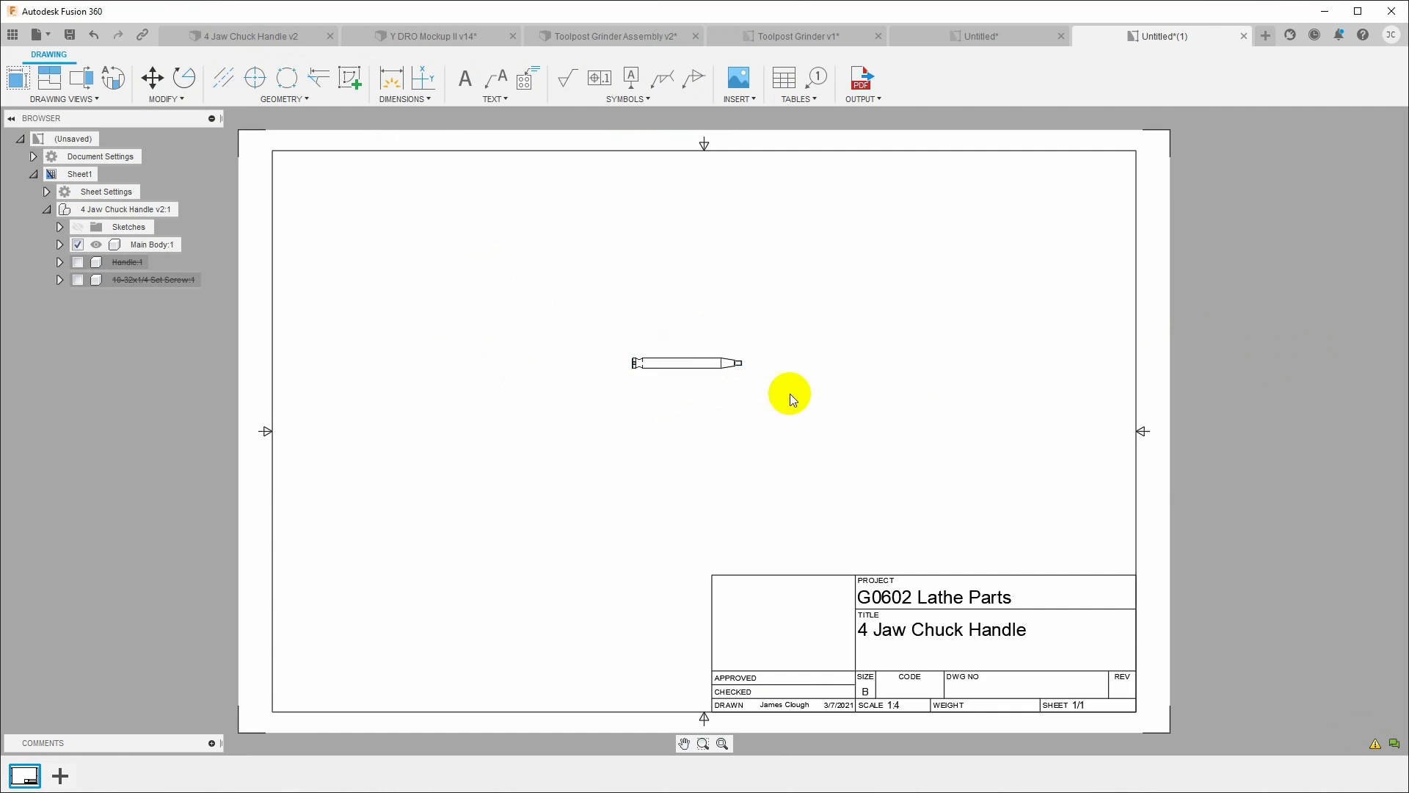
scroll(669, 361, down, 3)
scroll(671, 360, up, 6)
scroll(671, 359, up, 5)
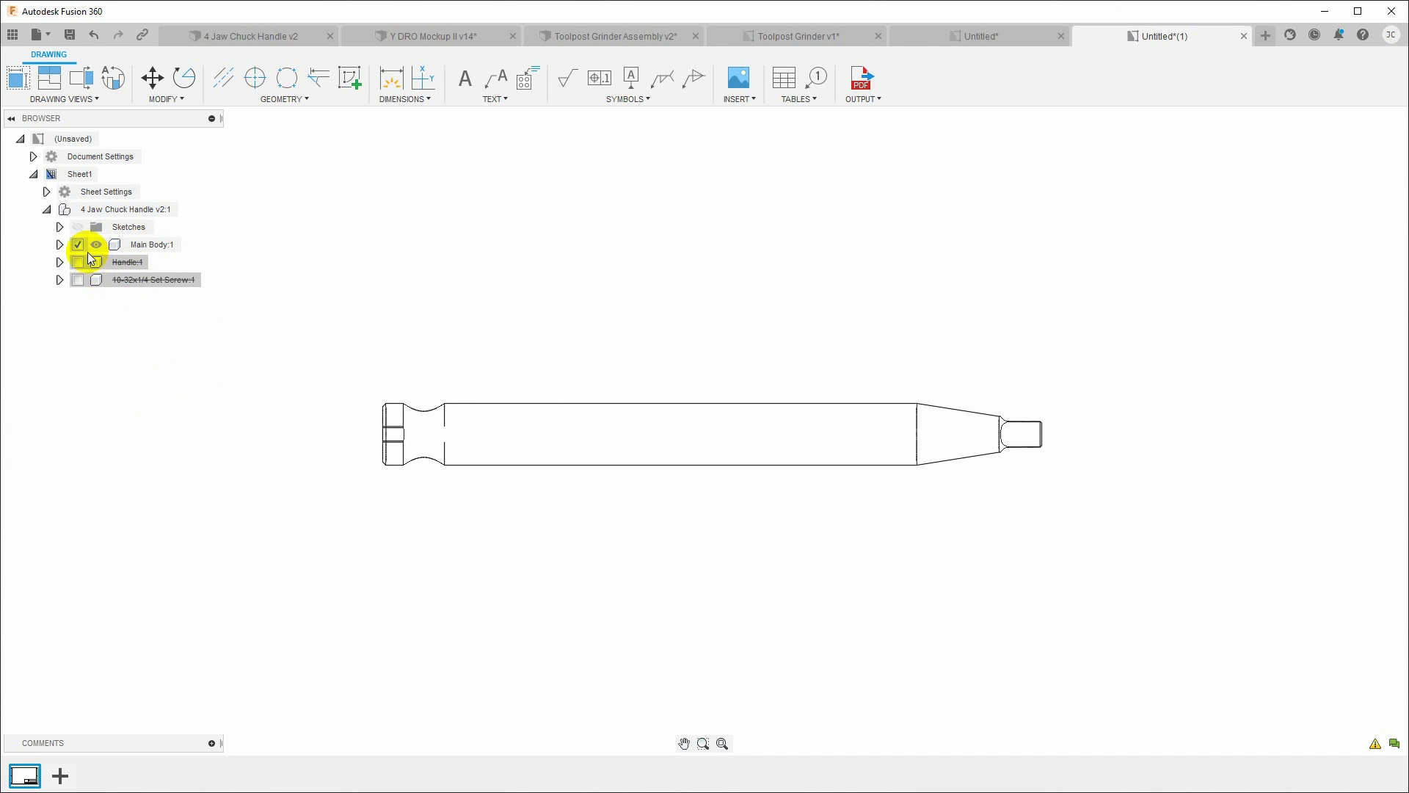
Add another 1:4 front base view above the main body, with its Main Body and Handle suppressed so it contains only the set screw
click(13, 79)
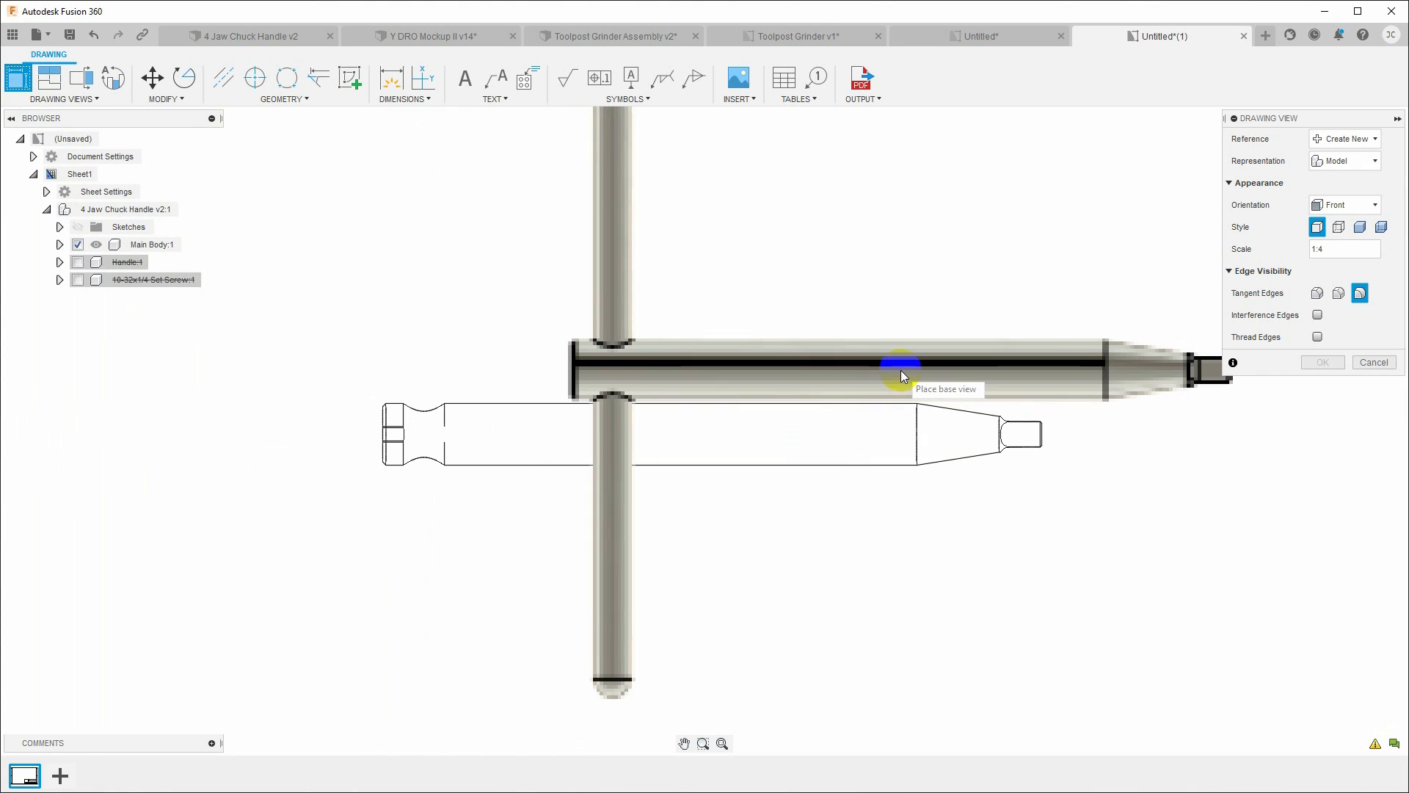
click(914, 341)
click(1322, 362)
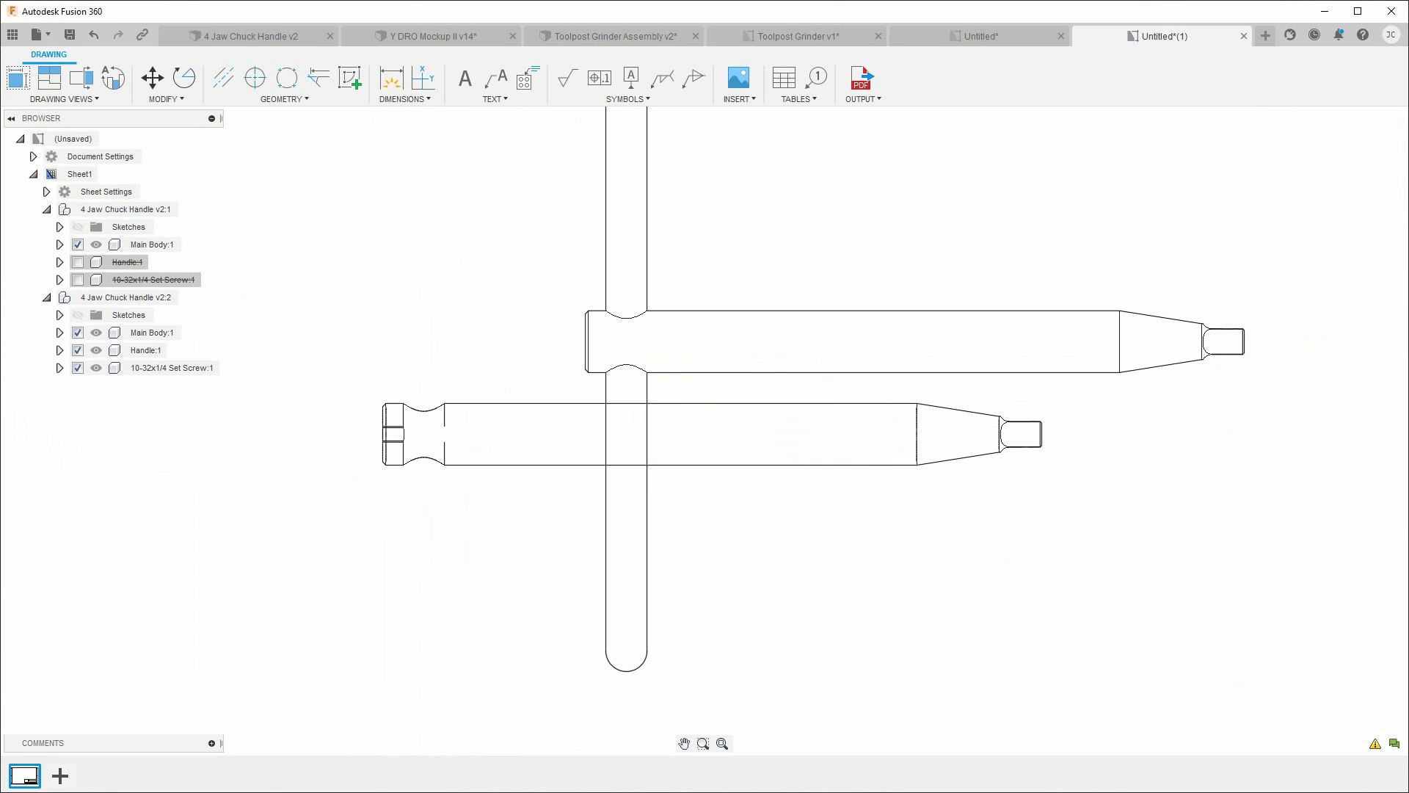
click(77, 350)
click(78, 332)
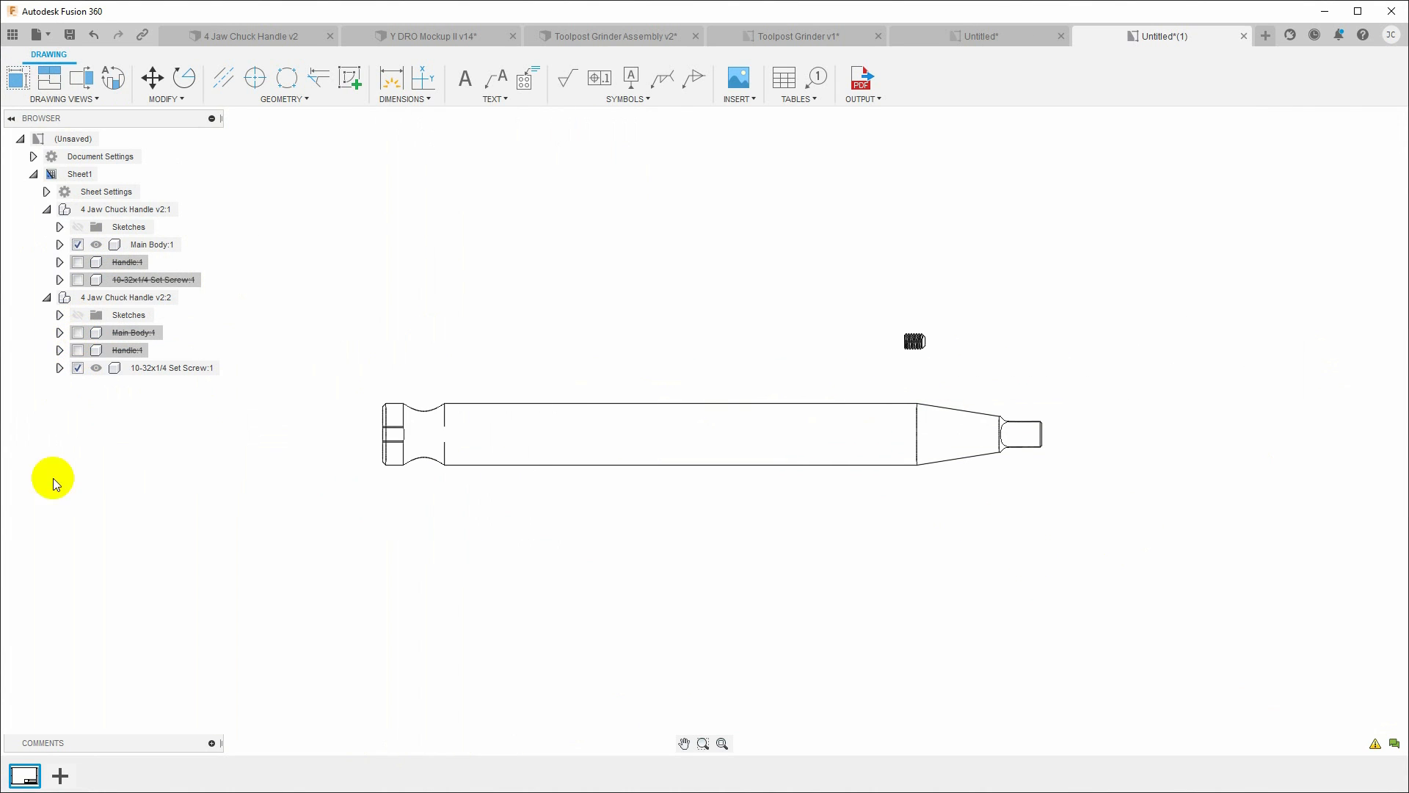
scroll(937, 345, up, 10)
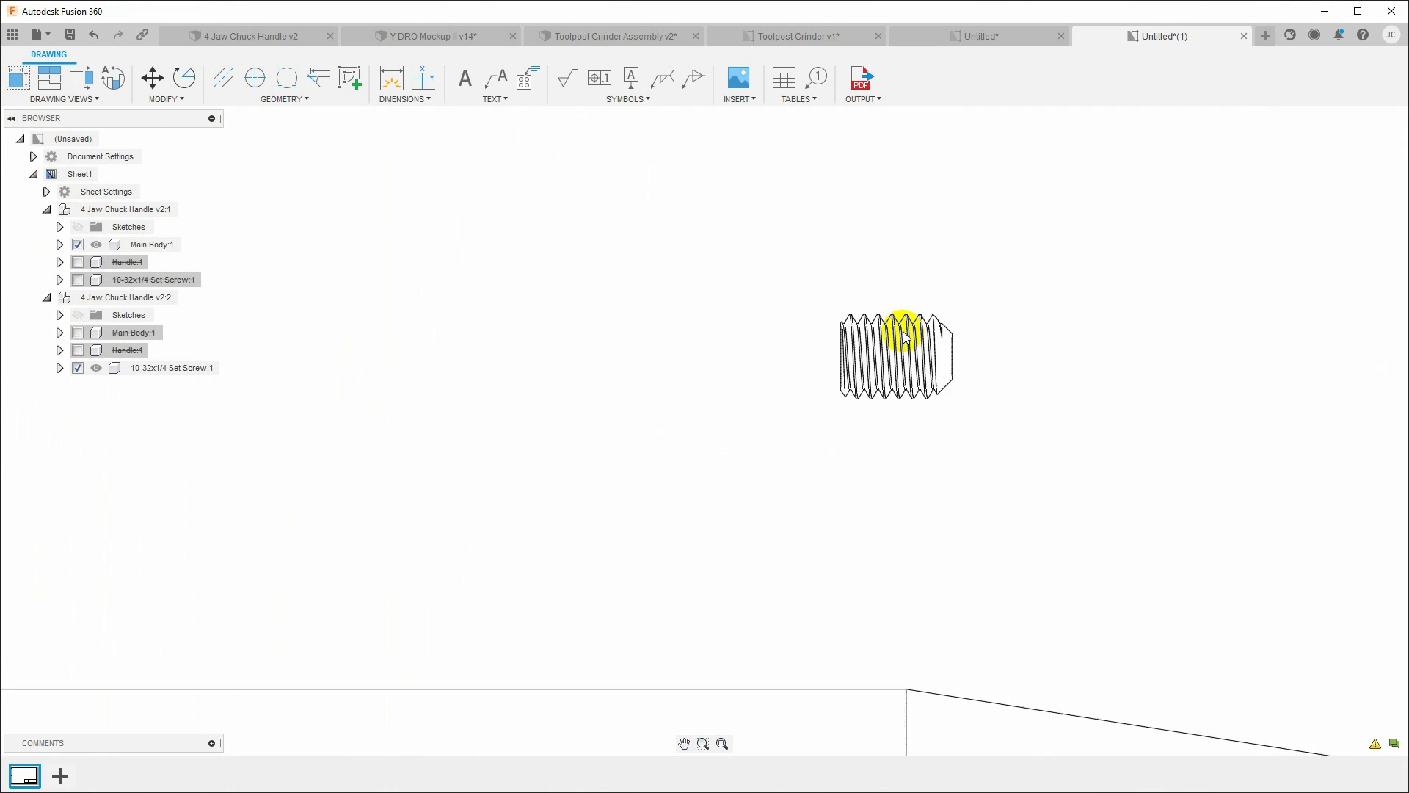
scroll(913, 378, down, 10)
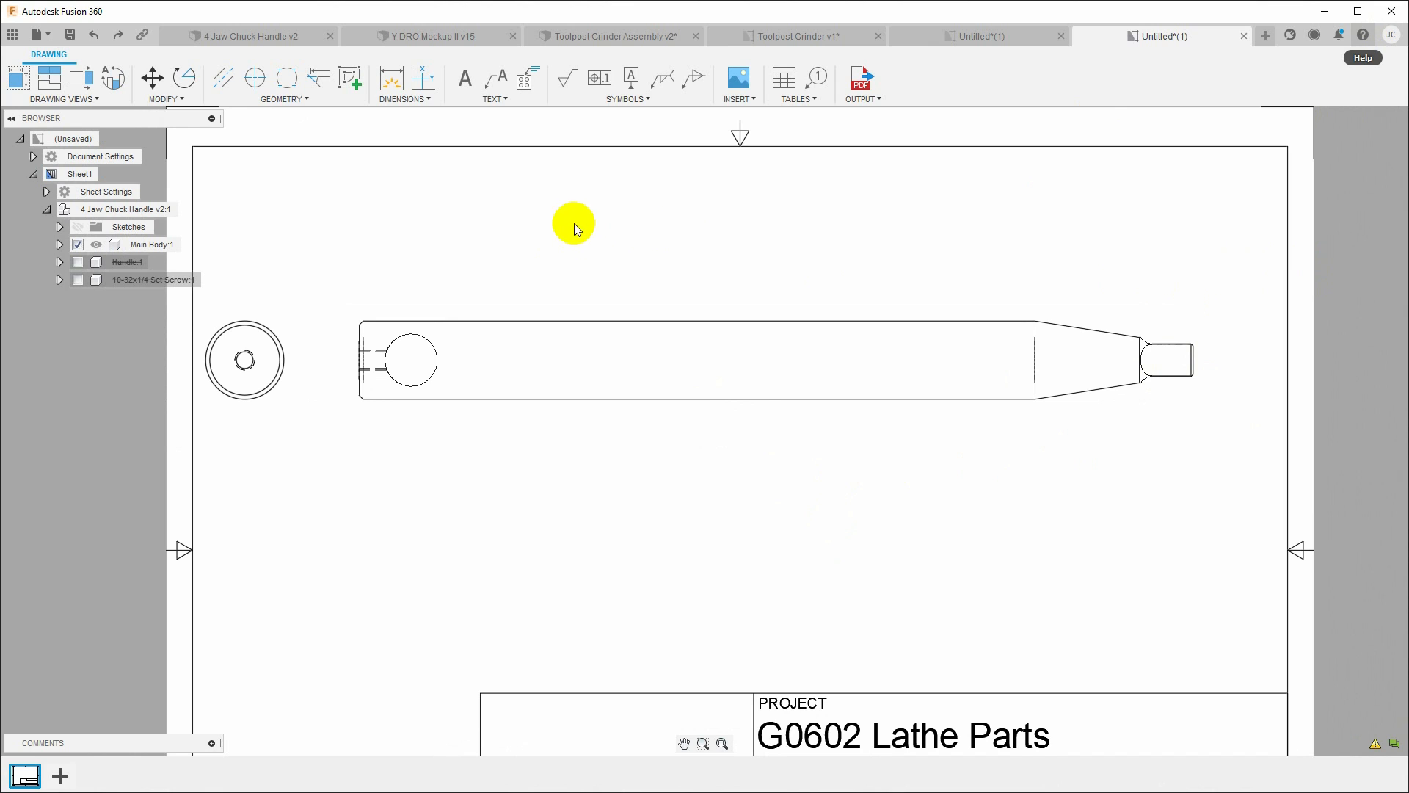
Dimension the length of the main body's tapered section, placing the dimension above the view
click(394, 80)
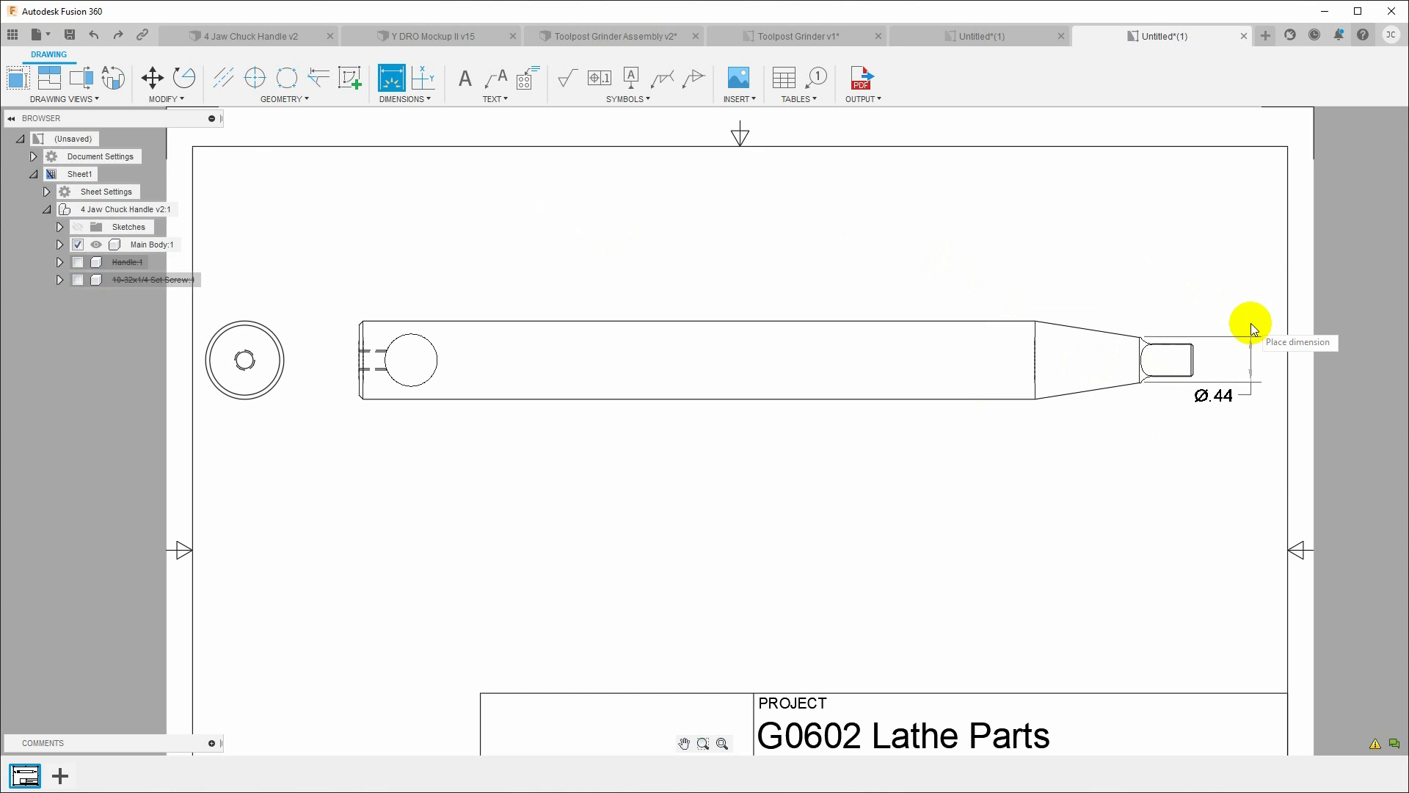
click(1142, 377)
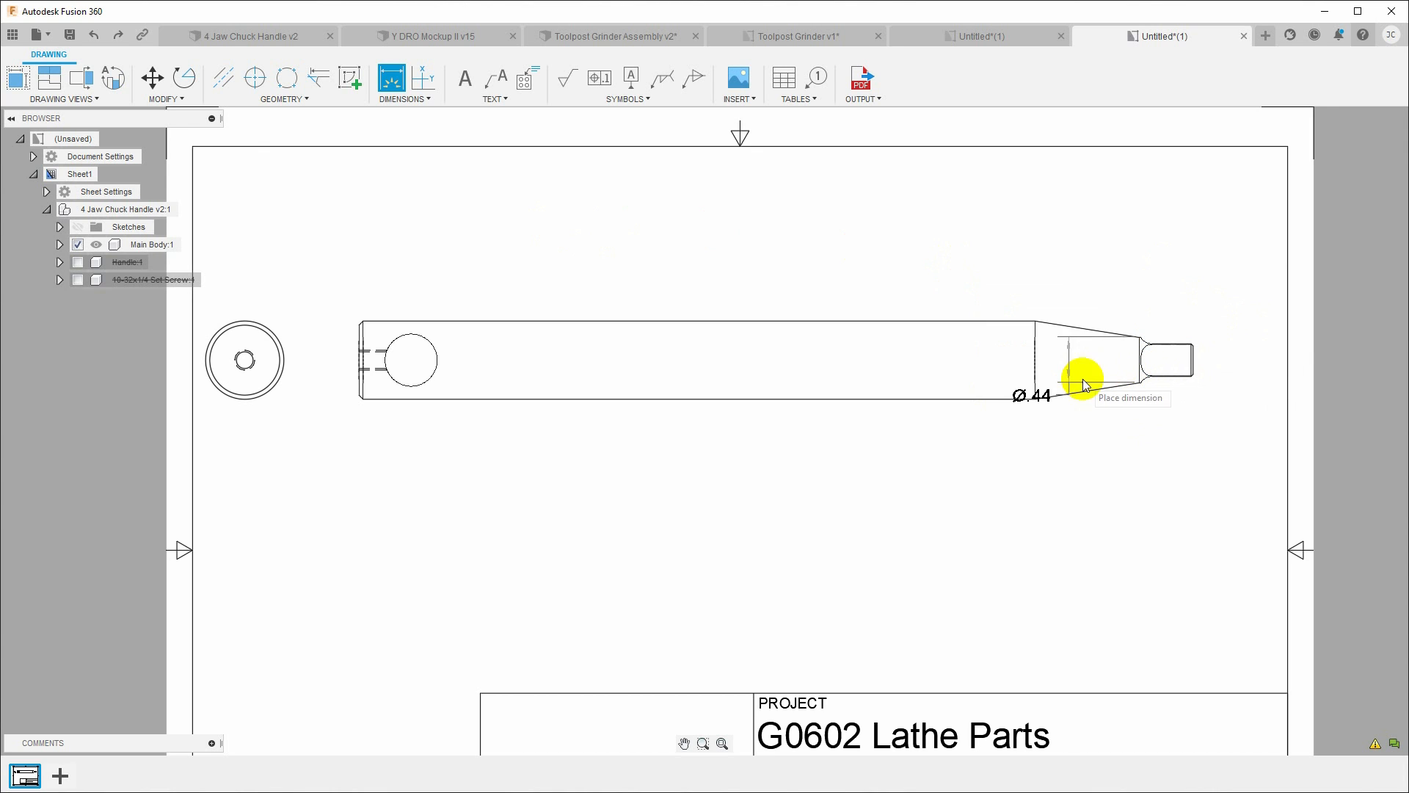
click(1033, 386)
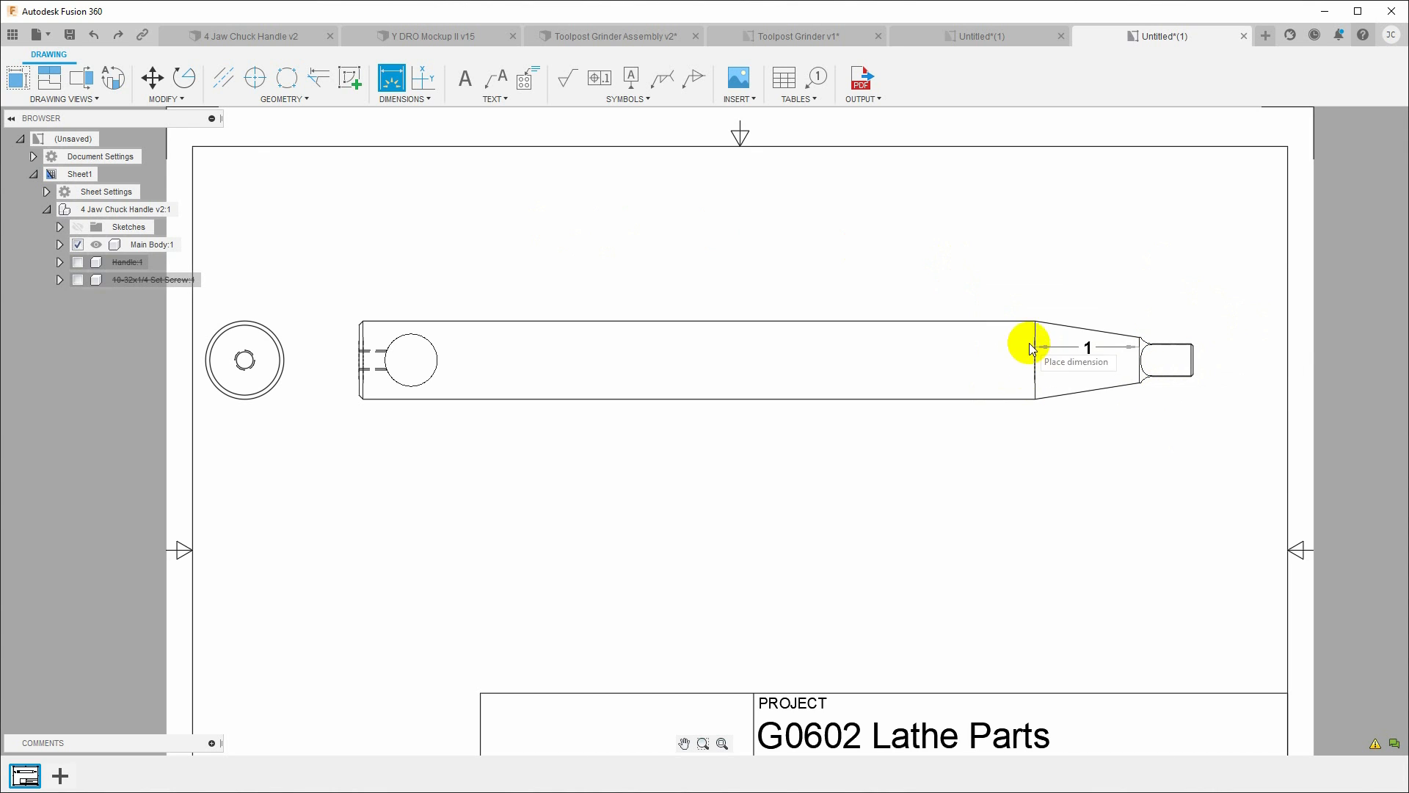
click(1028, 268)
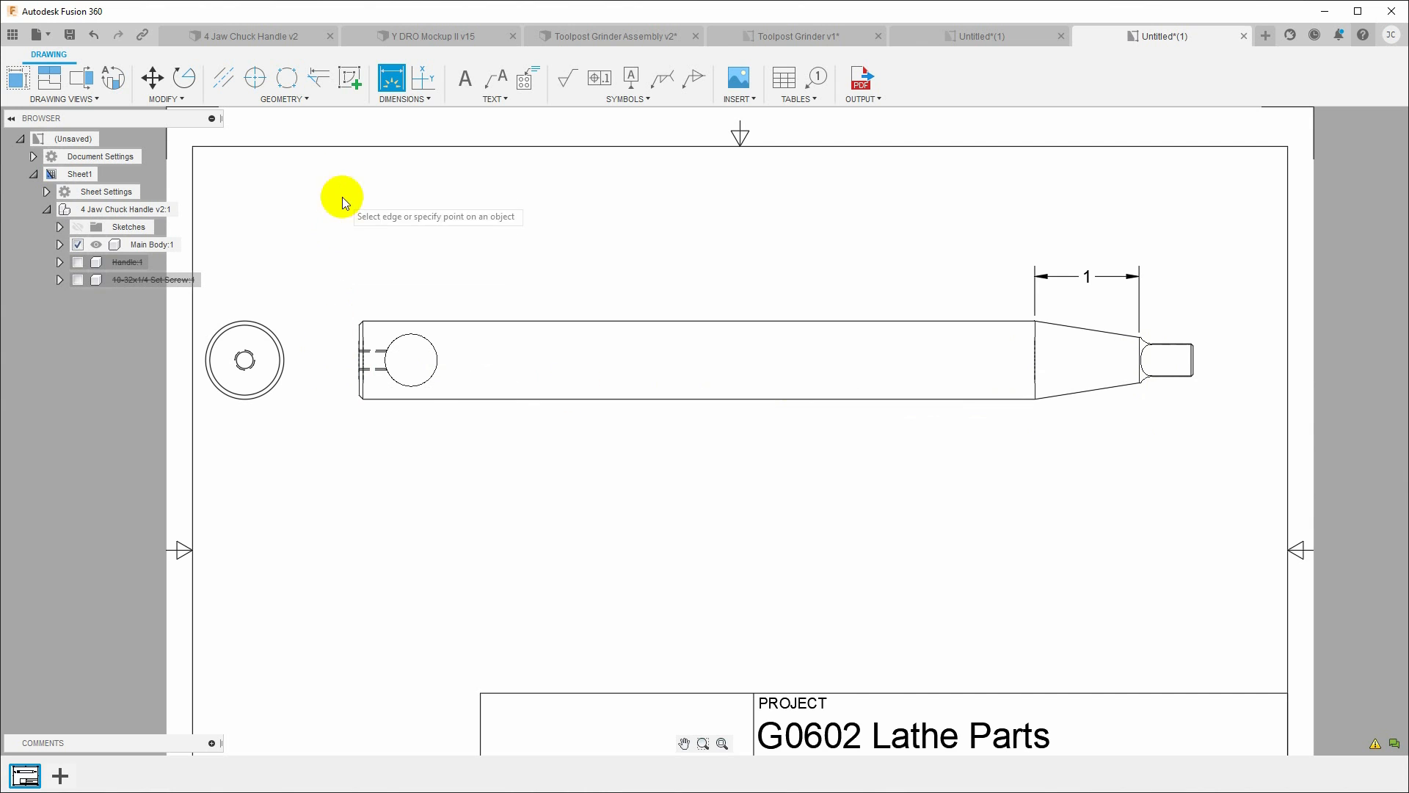
Dimension the main body's overall length from the chamfered end to the square tip, placing it above the taper dimension
scroll(335, 400, up, 3)
scroll(342, 385, up, 2)
click(413, 317)
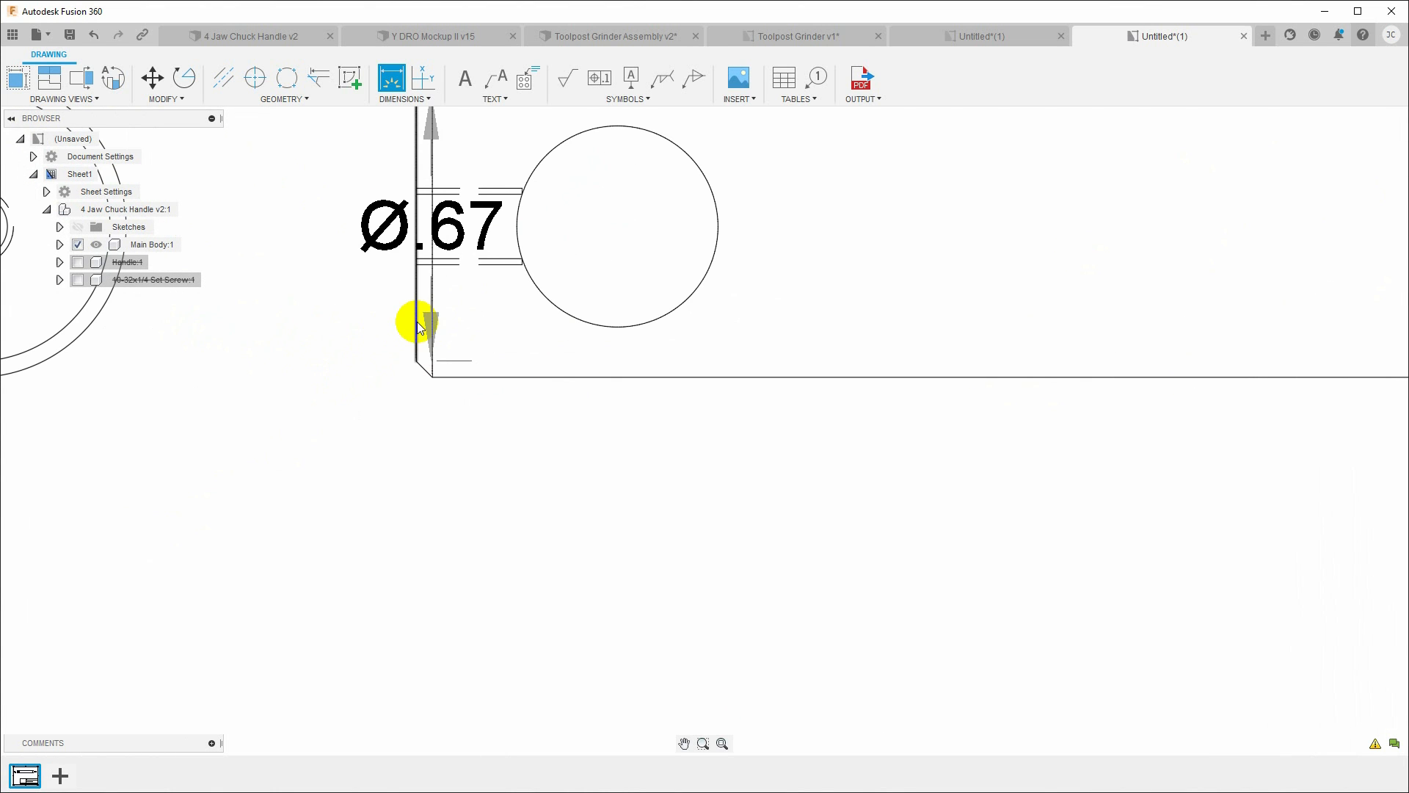
scroll(371, 354, down, 1)
scroll(345, 352, down, 6)
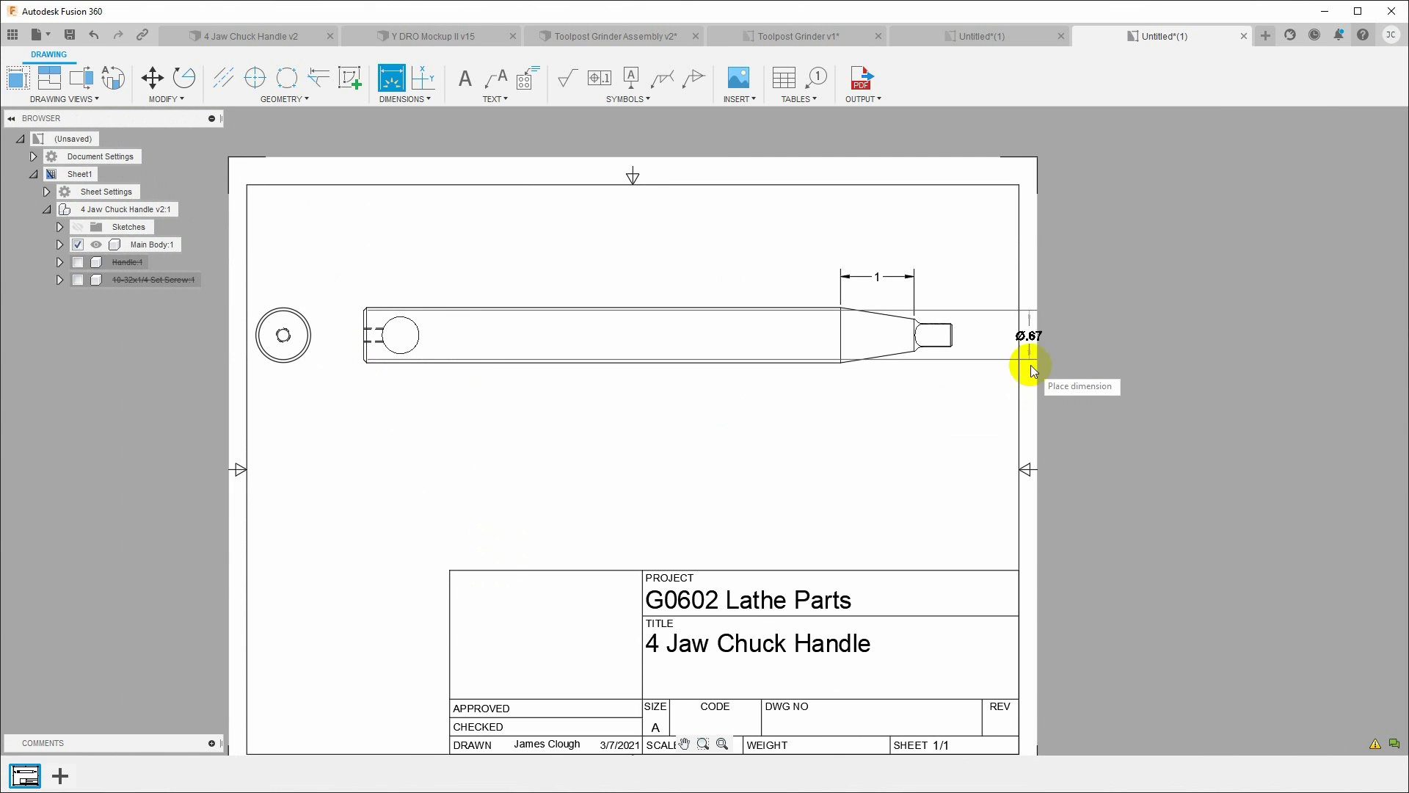
scroll(939, 331, up, 5)
click(931, 330)
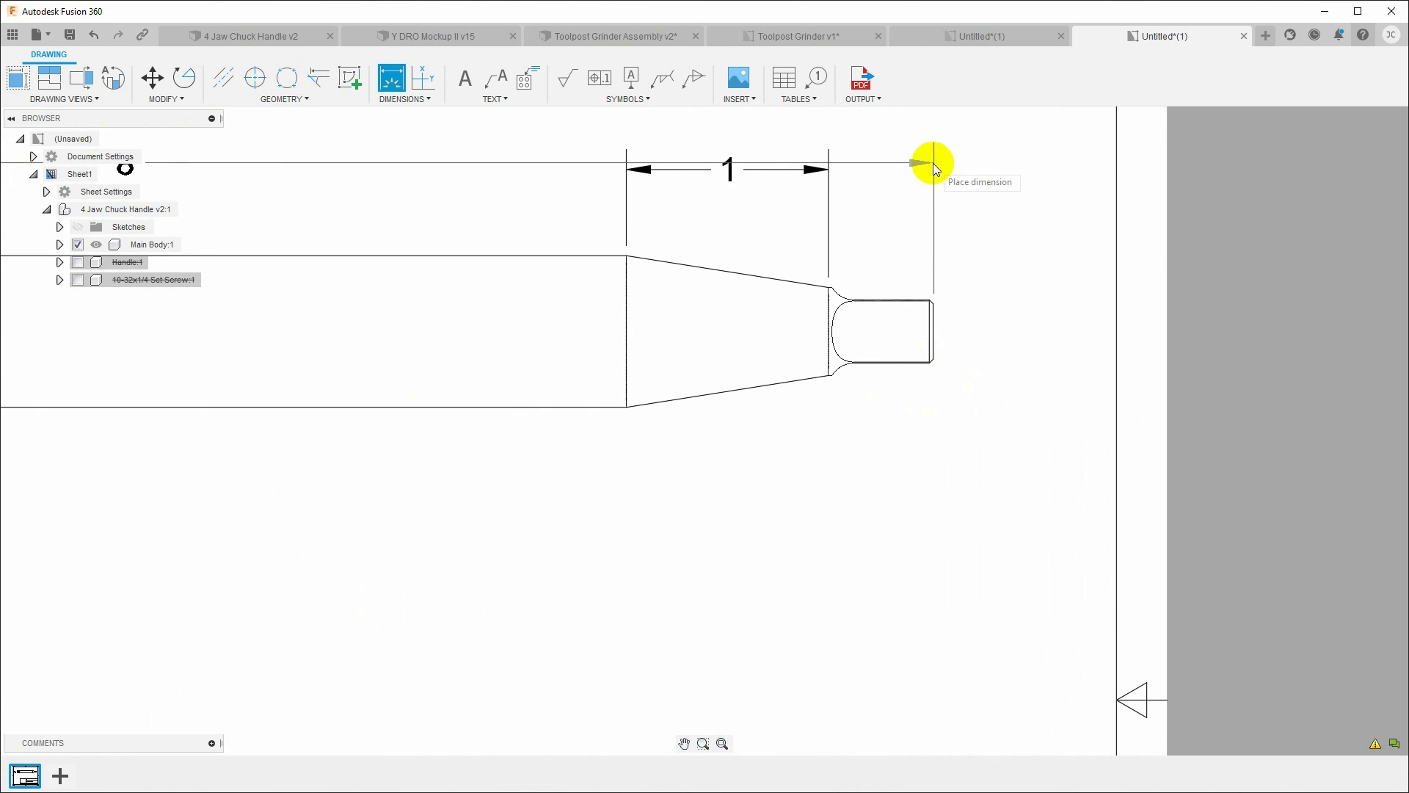
scroll(931, 146, down, 2)
click(918, 146)
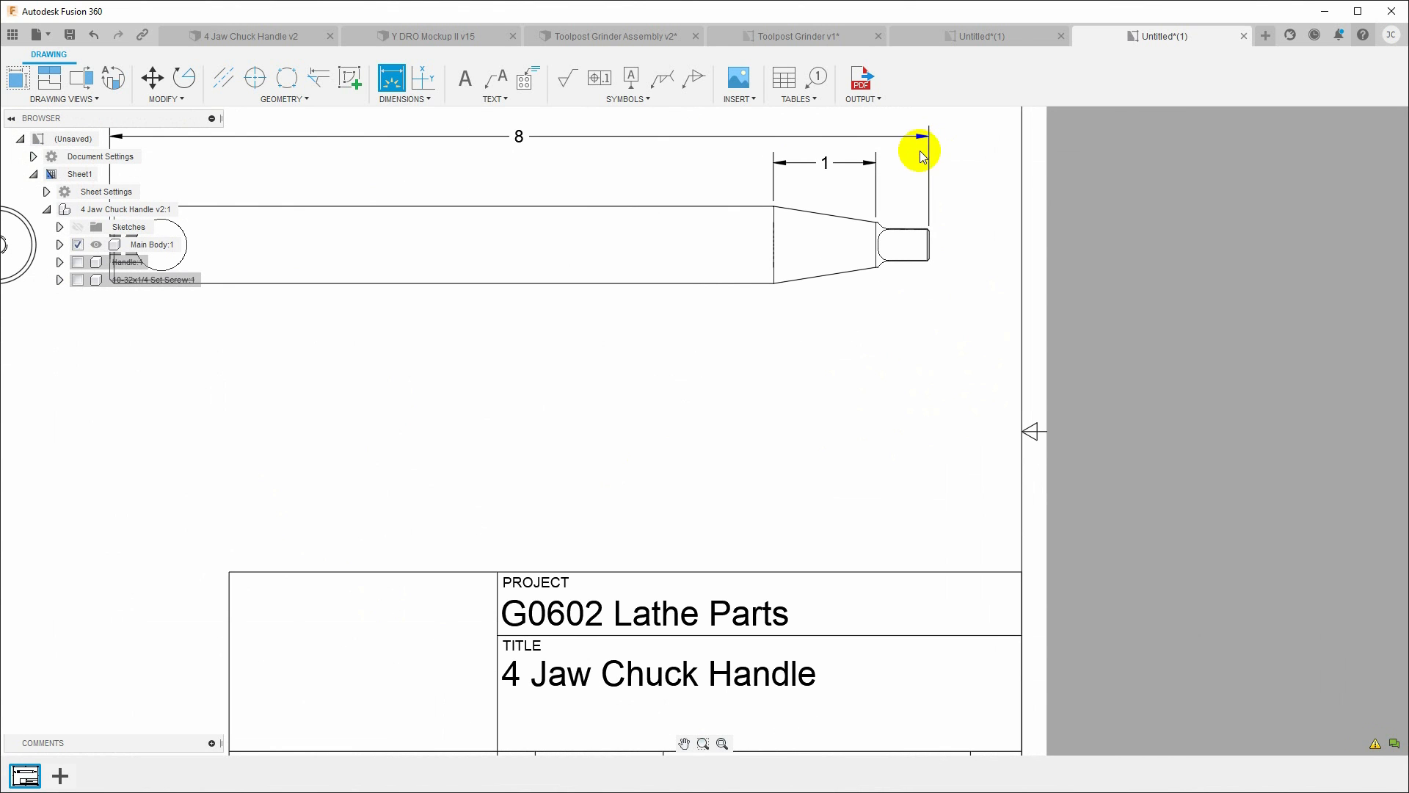
Dimension the main body's straight section across its upper and lower edges, placing the dimension inside the front view beside the cross hole
mouse_move(655, 389)
middle_down()
mouse_move(893, 506)
mouse_move(846, 494)
middle_up()
scroll(846, 494, down, 1)
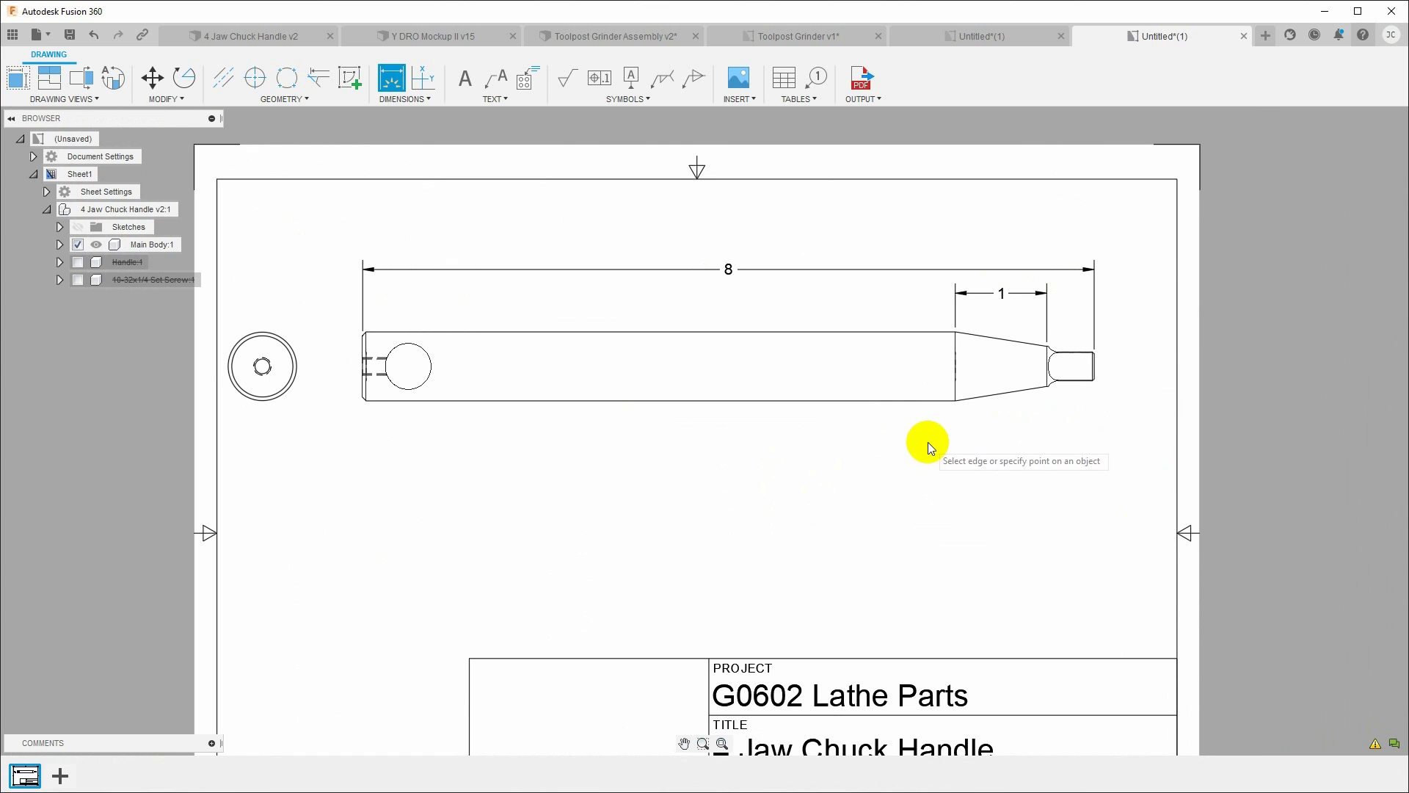
click(482, 331)
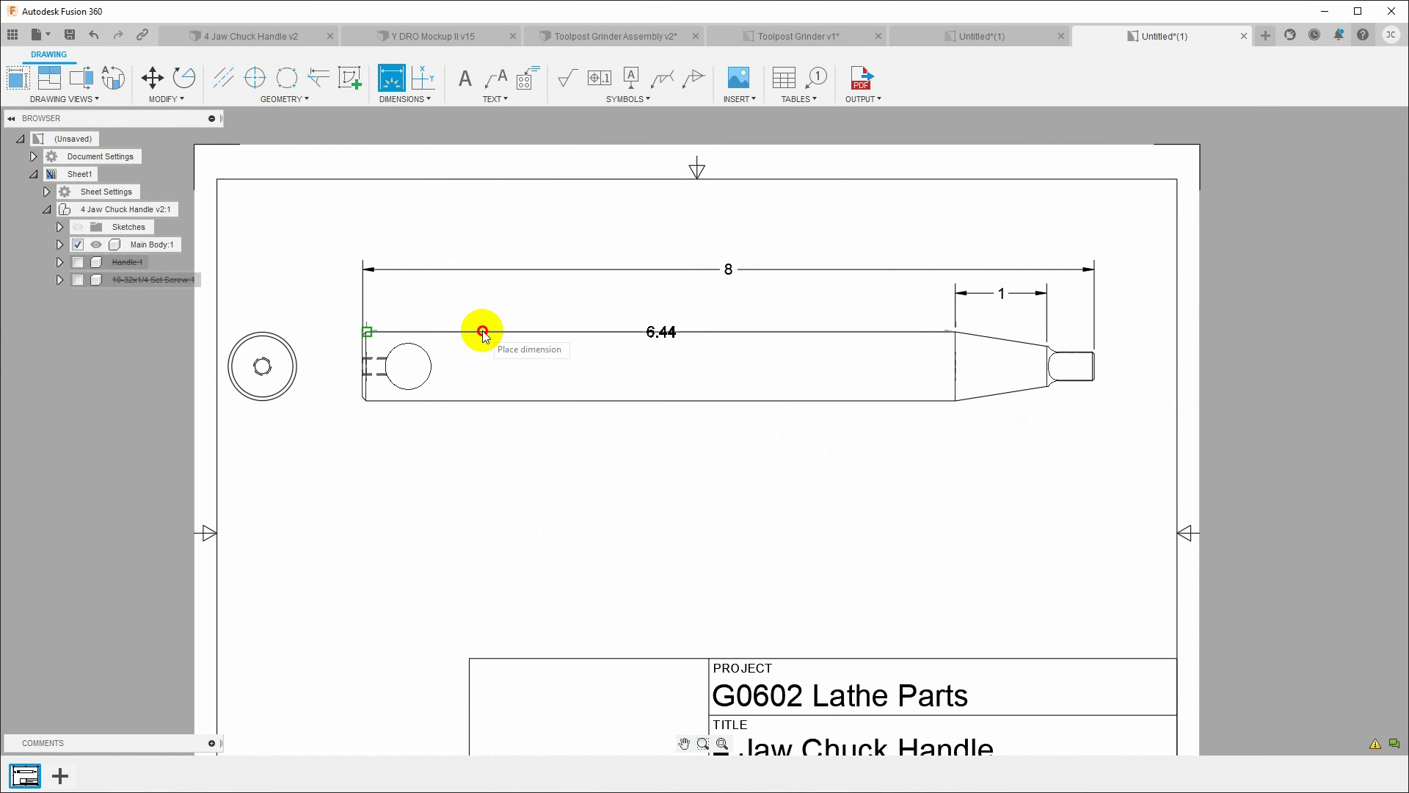
click(477, 400)
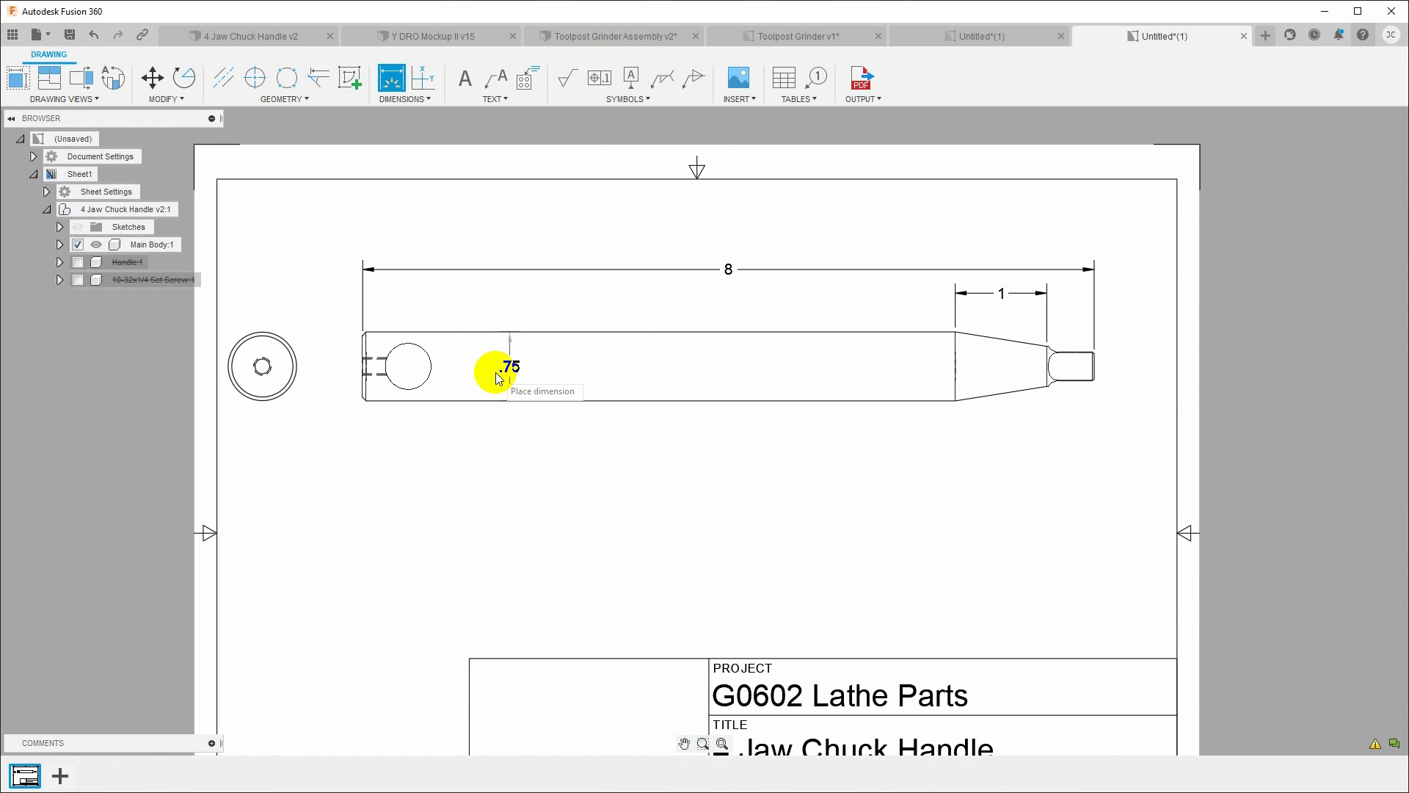
click(493, 417)
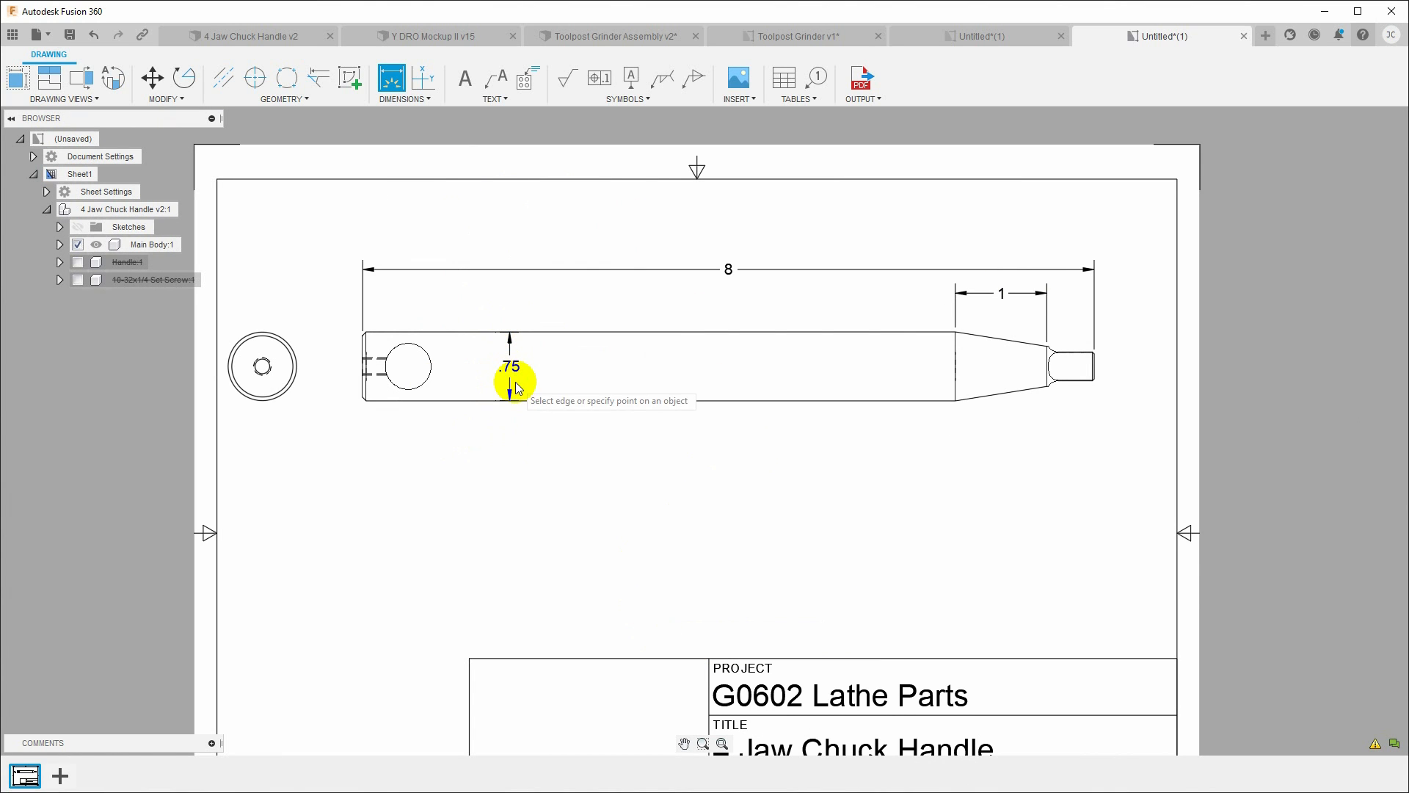
Dimension the diameter of the outer circle in the main body's end view, placing it above and to the right of the circle
click(279, 377)
key(Escape)
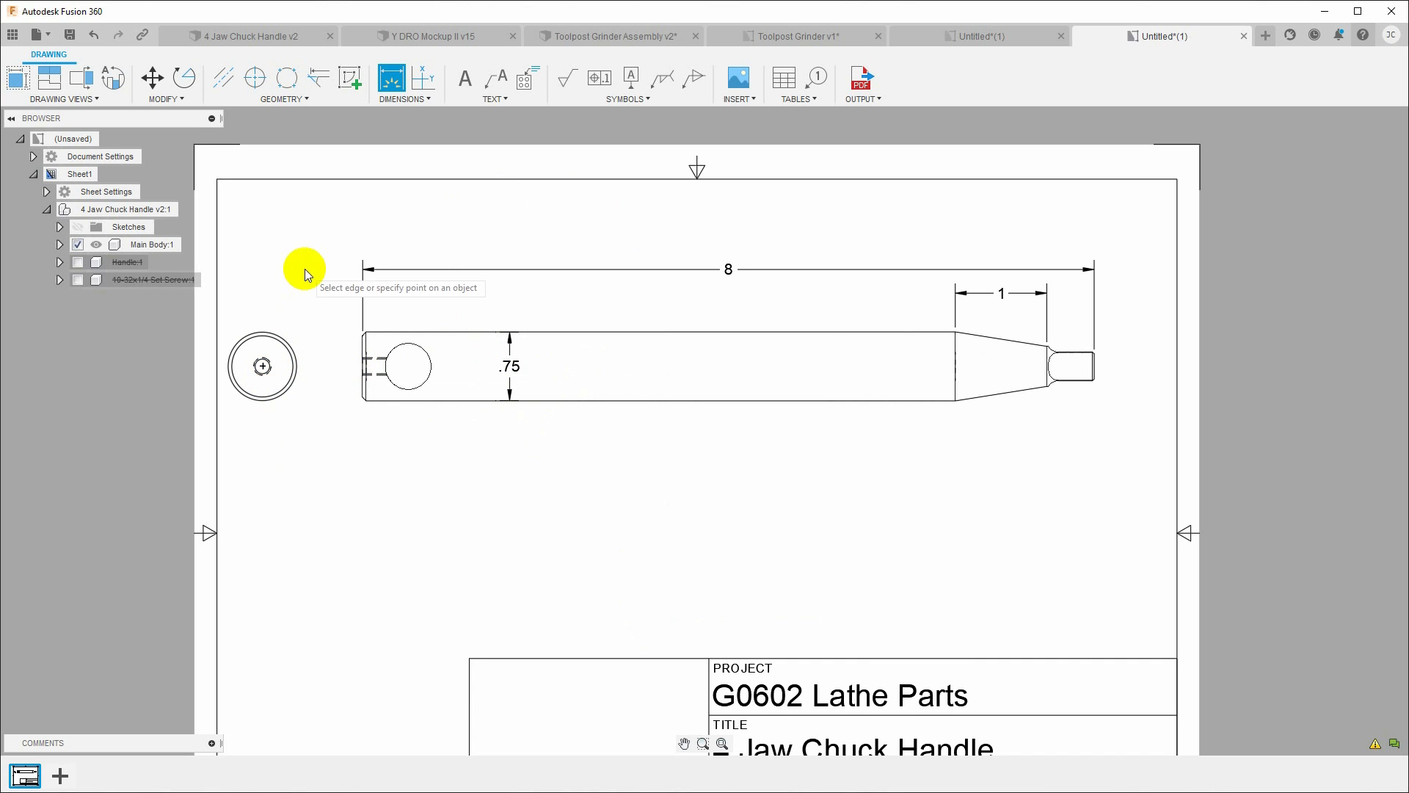
click(277, 334)
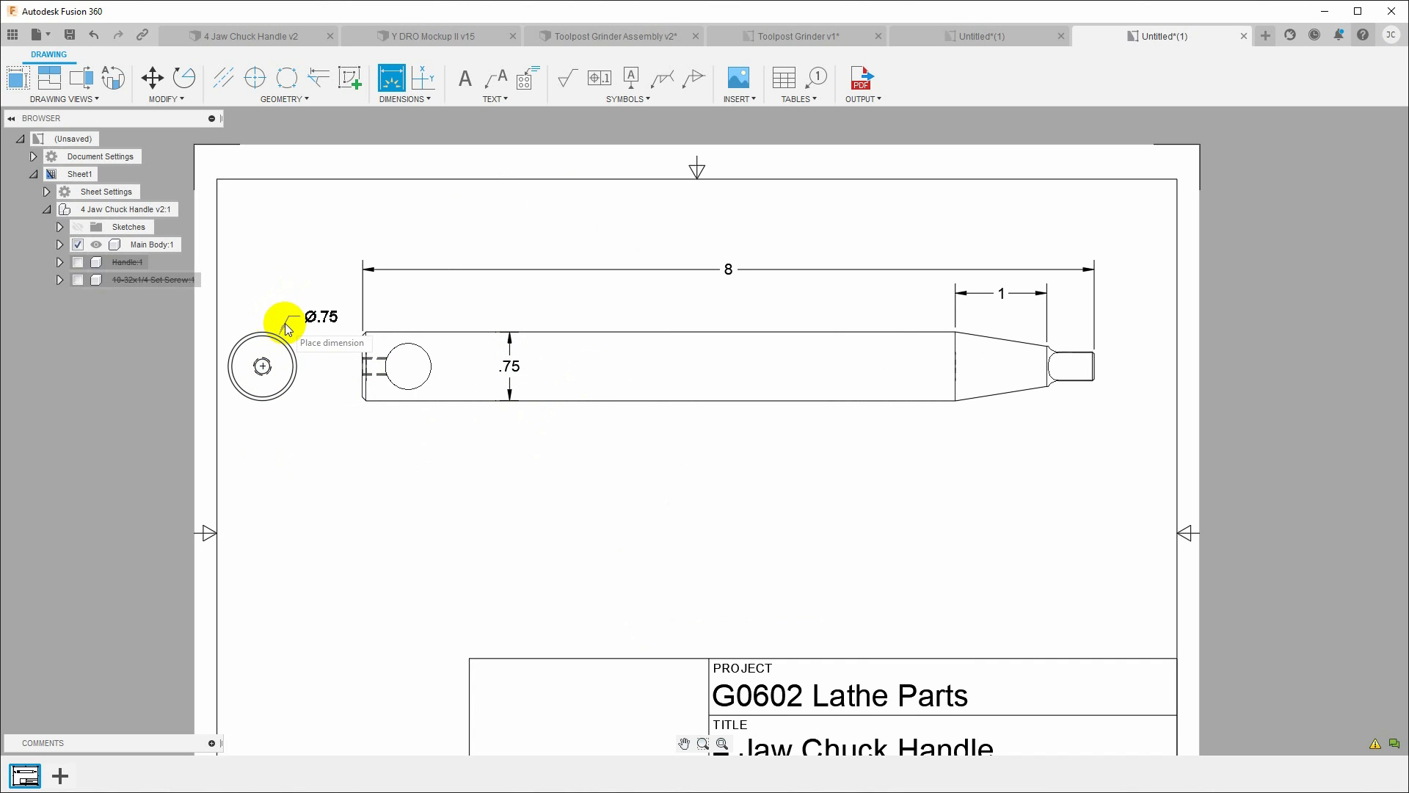
click(294, 310)
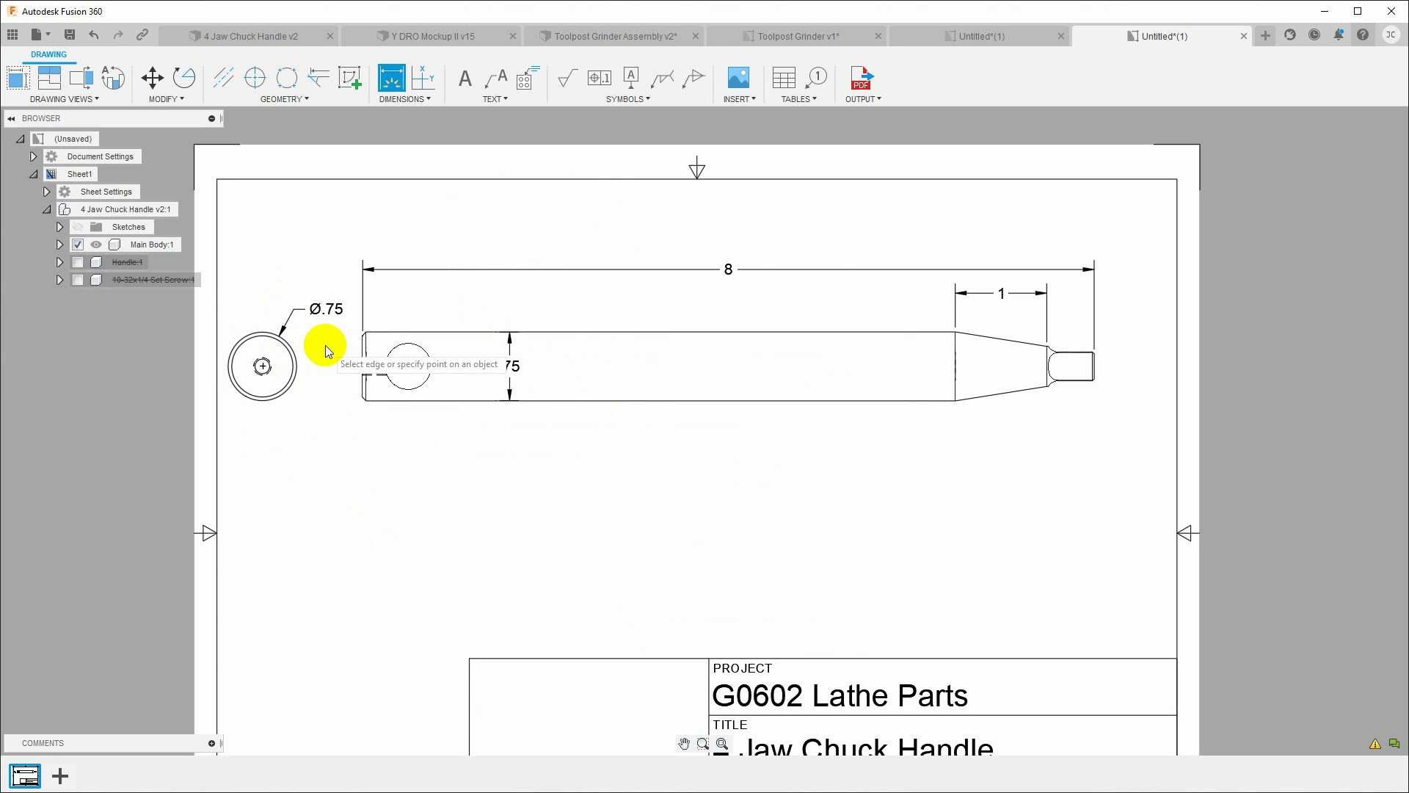
Add a radius dimension to the end view's outer circle, placing it above the diameter dimension
scroll(322, 323, up, 4)
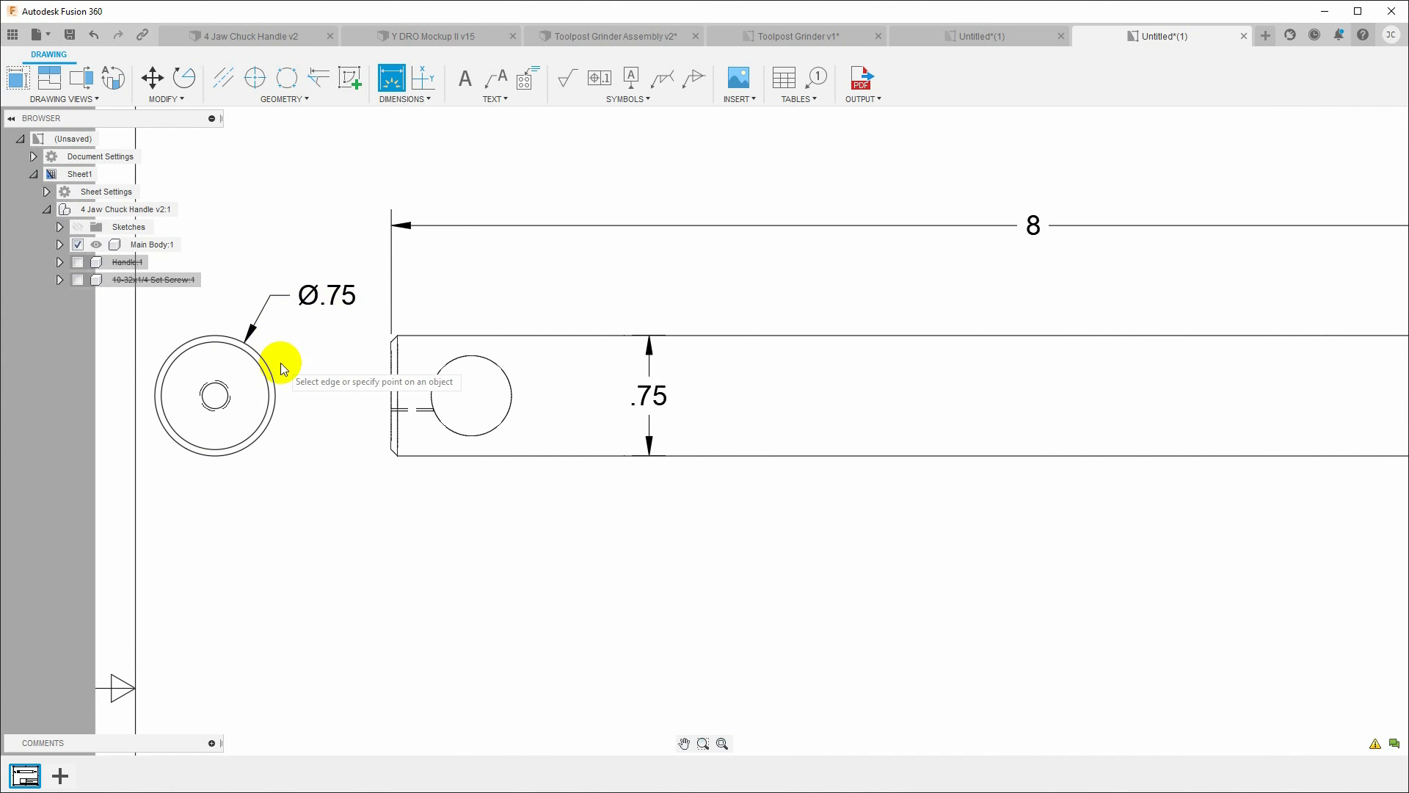
scroll(320, 373, down, 3)
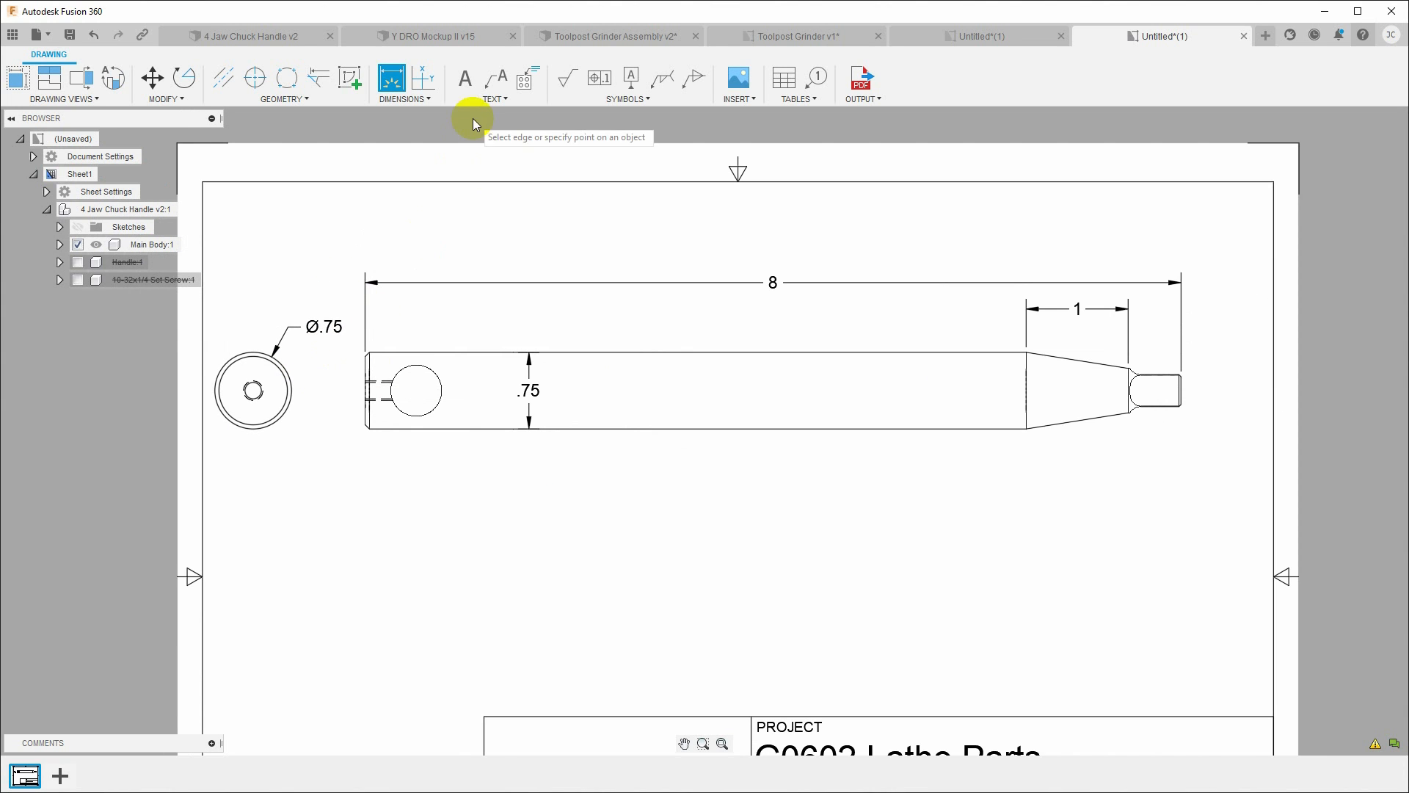
click(400, 99)
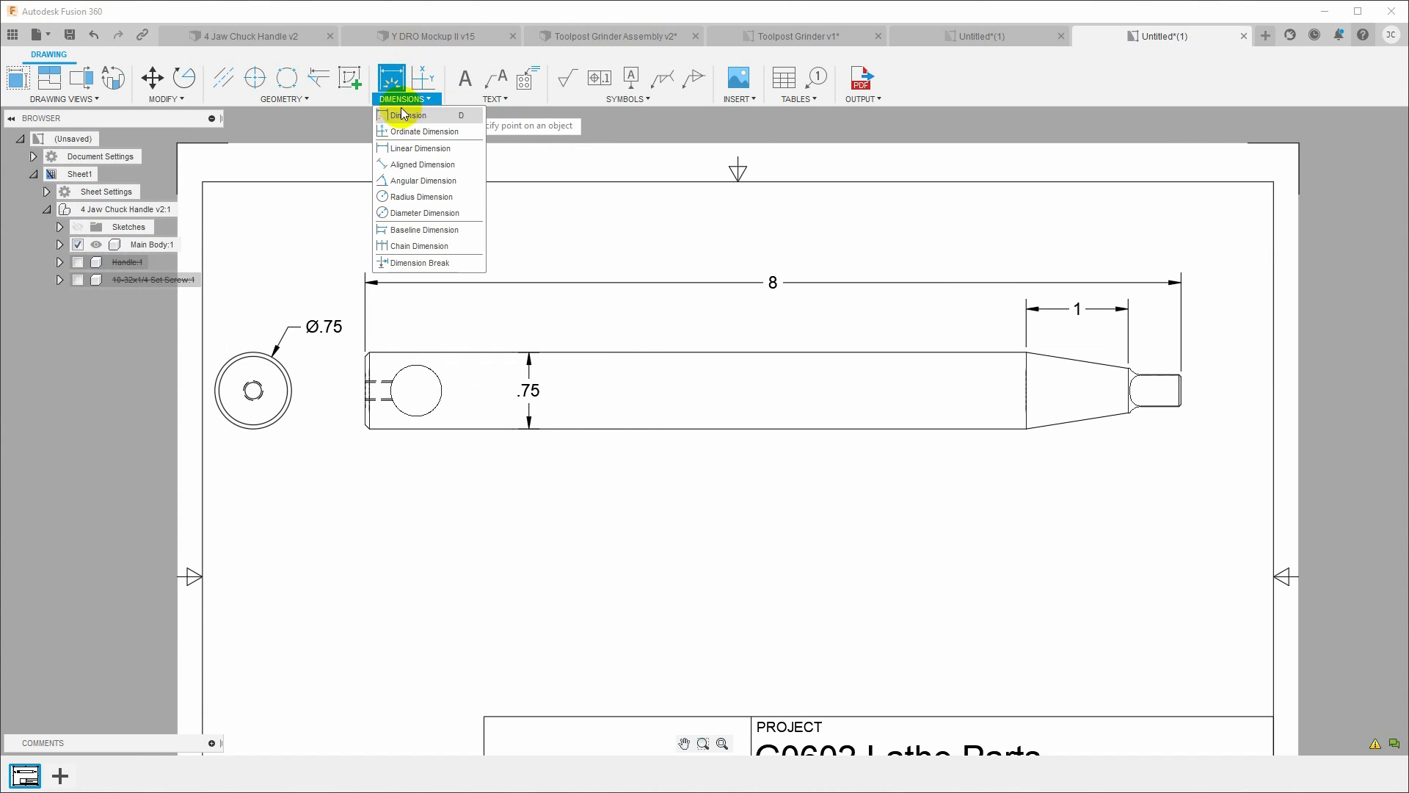
click(401, 197)
click(234, 352)
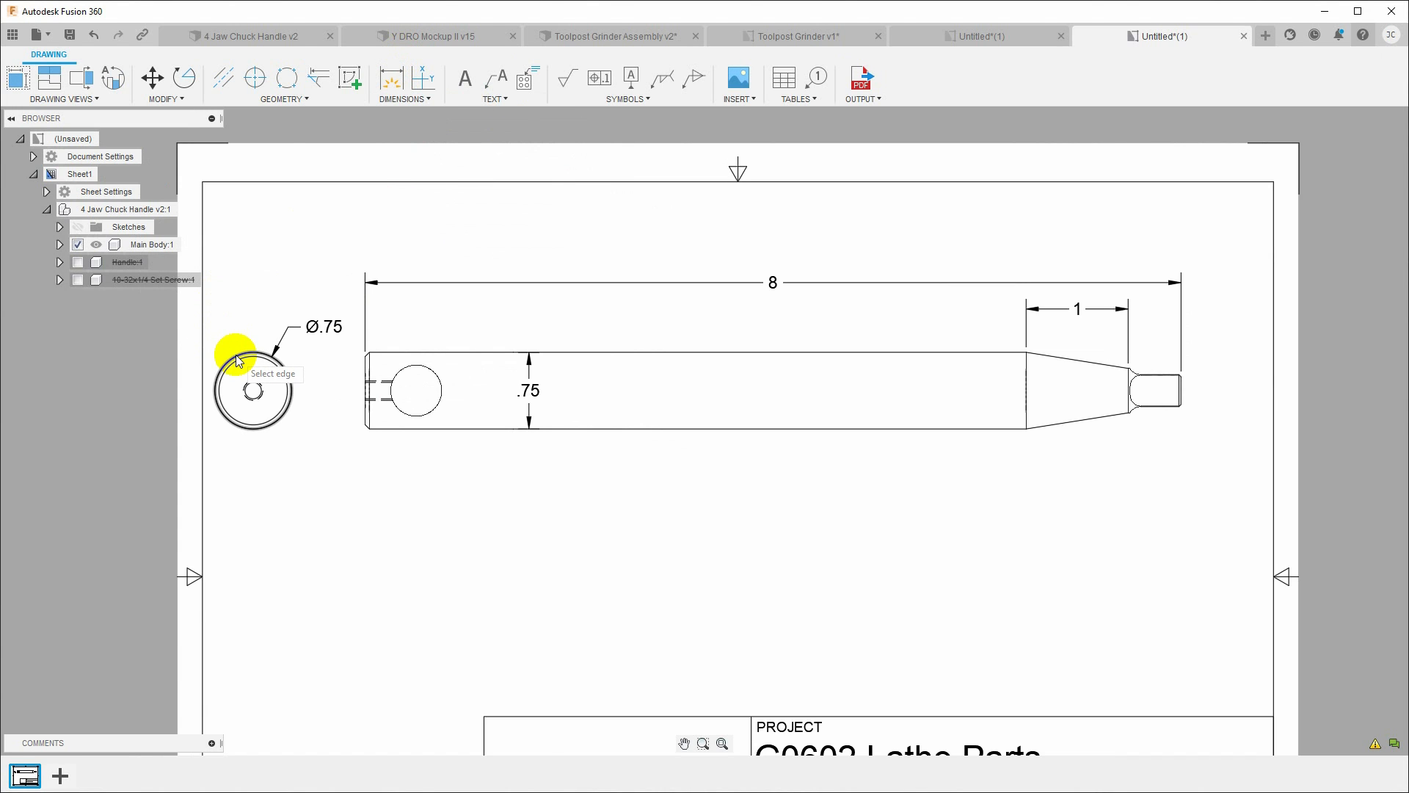
click(264, 293)
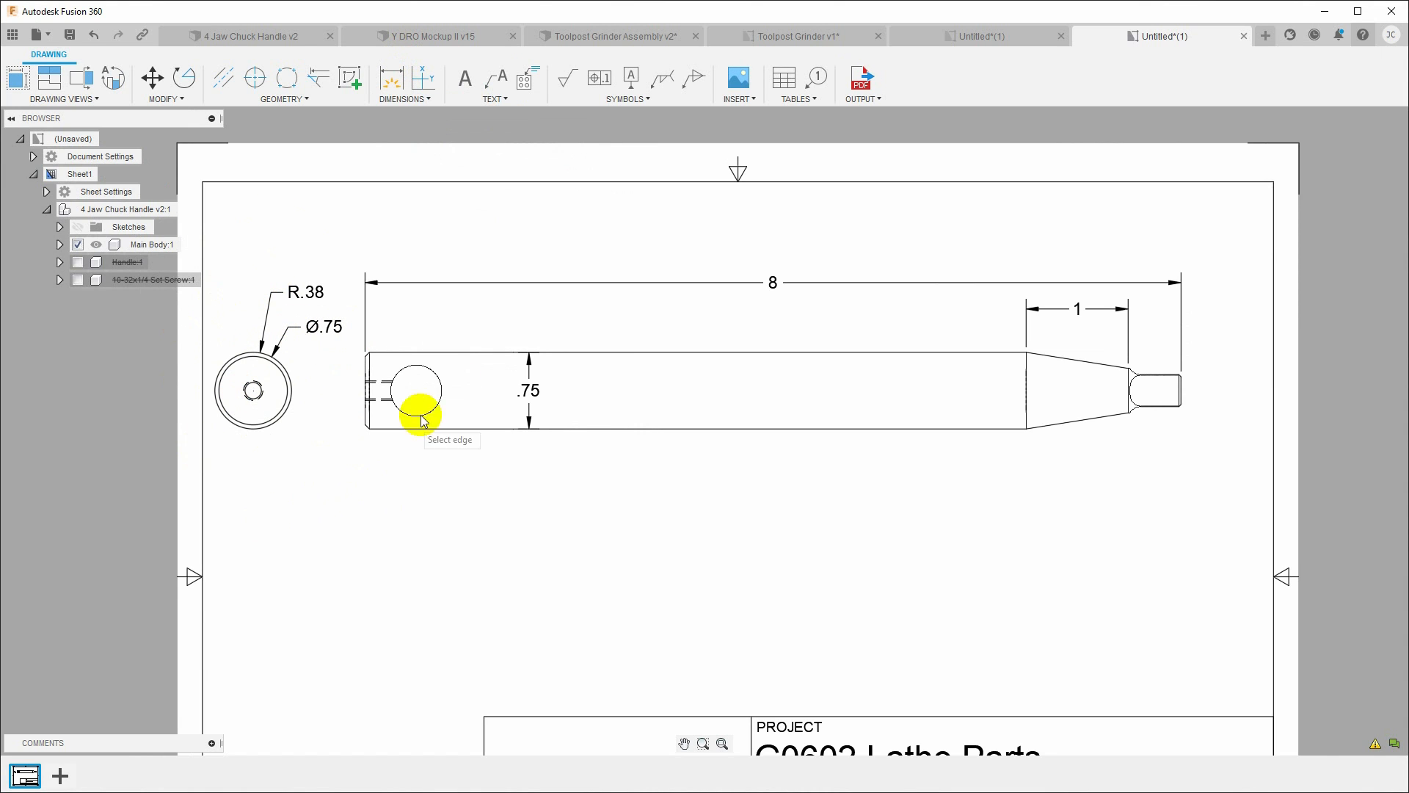
Dimension the radius of the upper fillet between the tapered section and the square tip in the front view
scroll(433, 440, up, 3)
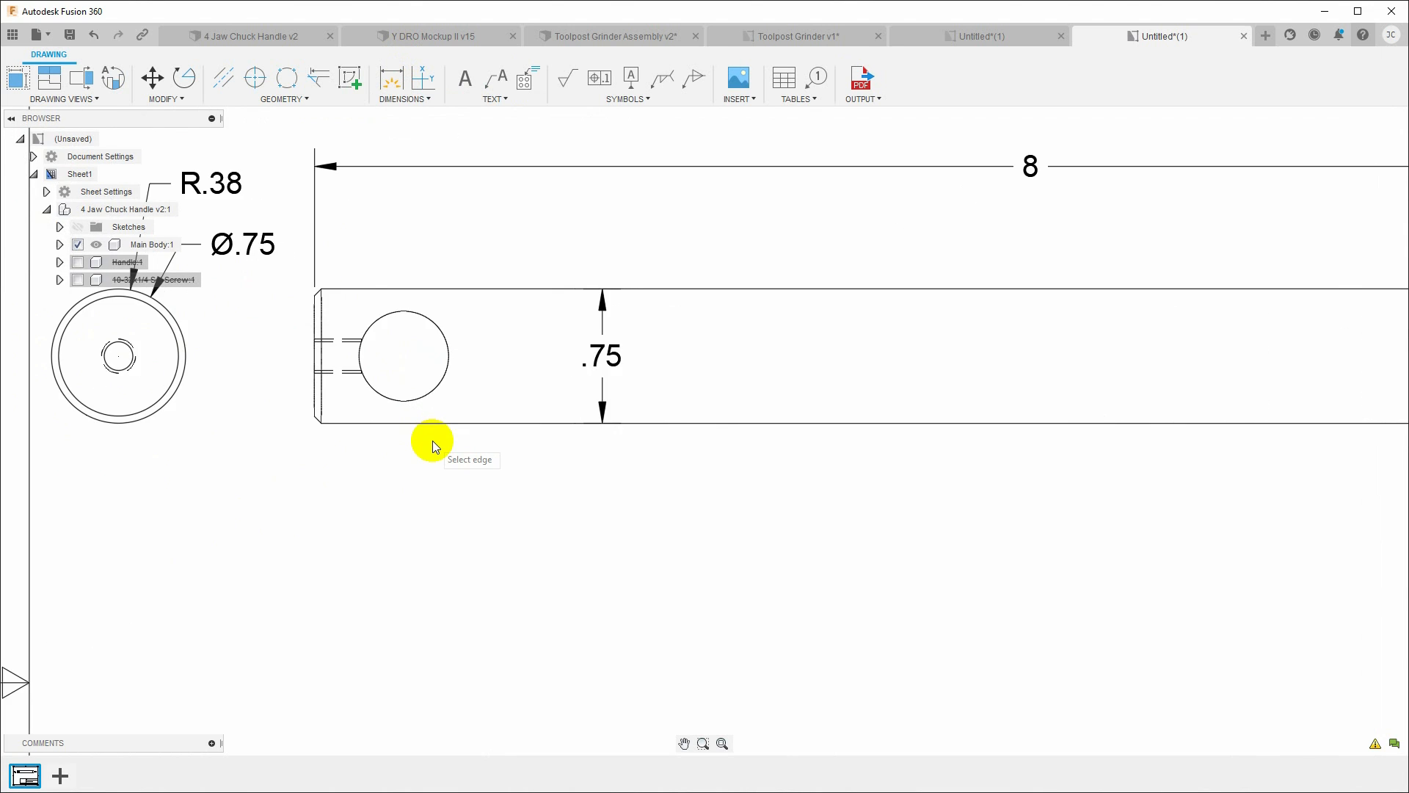
scroll(778, 456, down, 5)
scroll(1344, 417, up, 8)
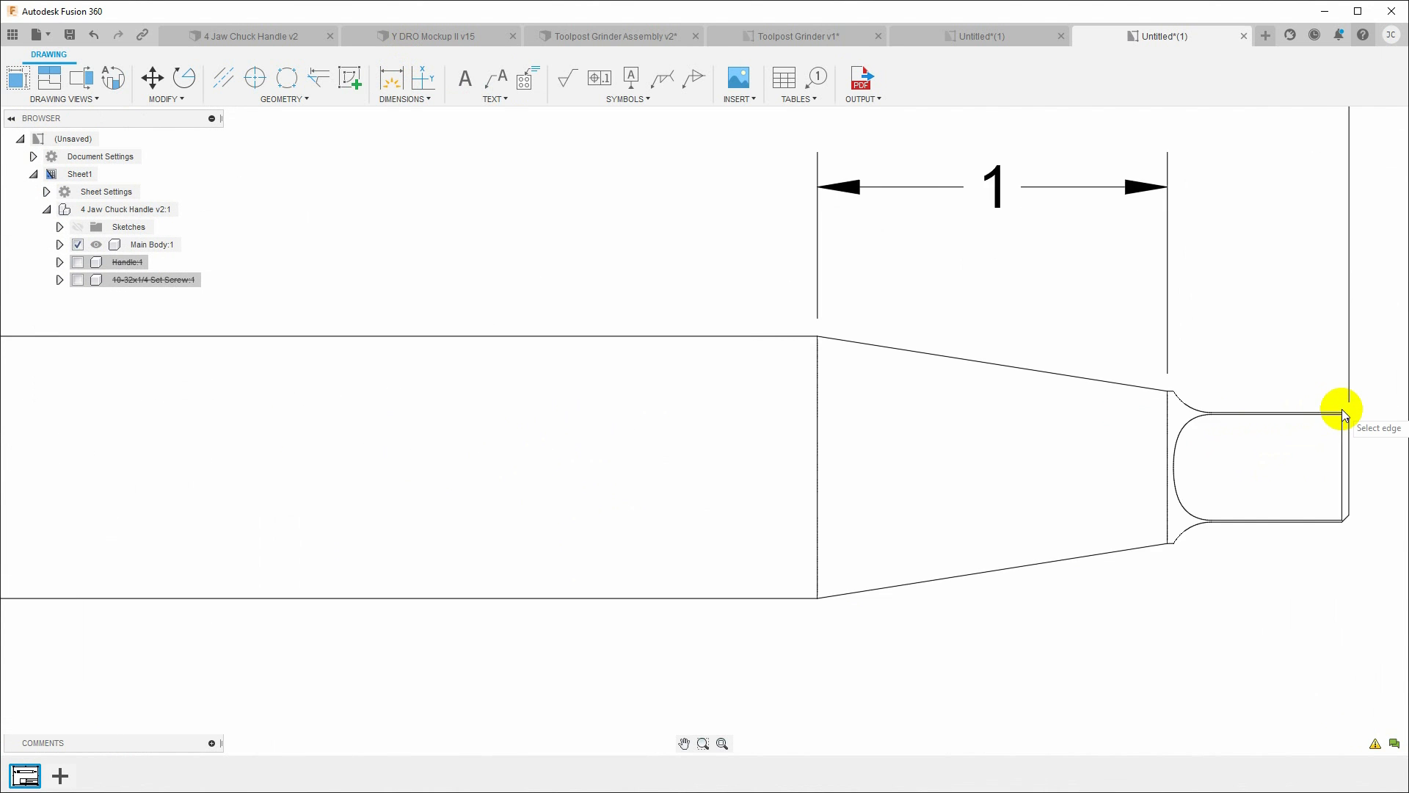
scroll(1342, 408, up, 2)
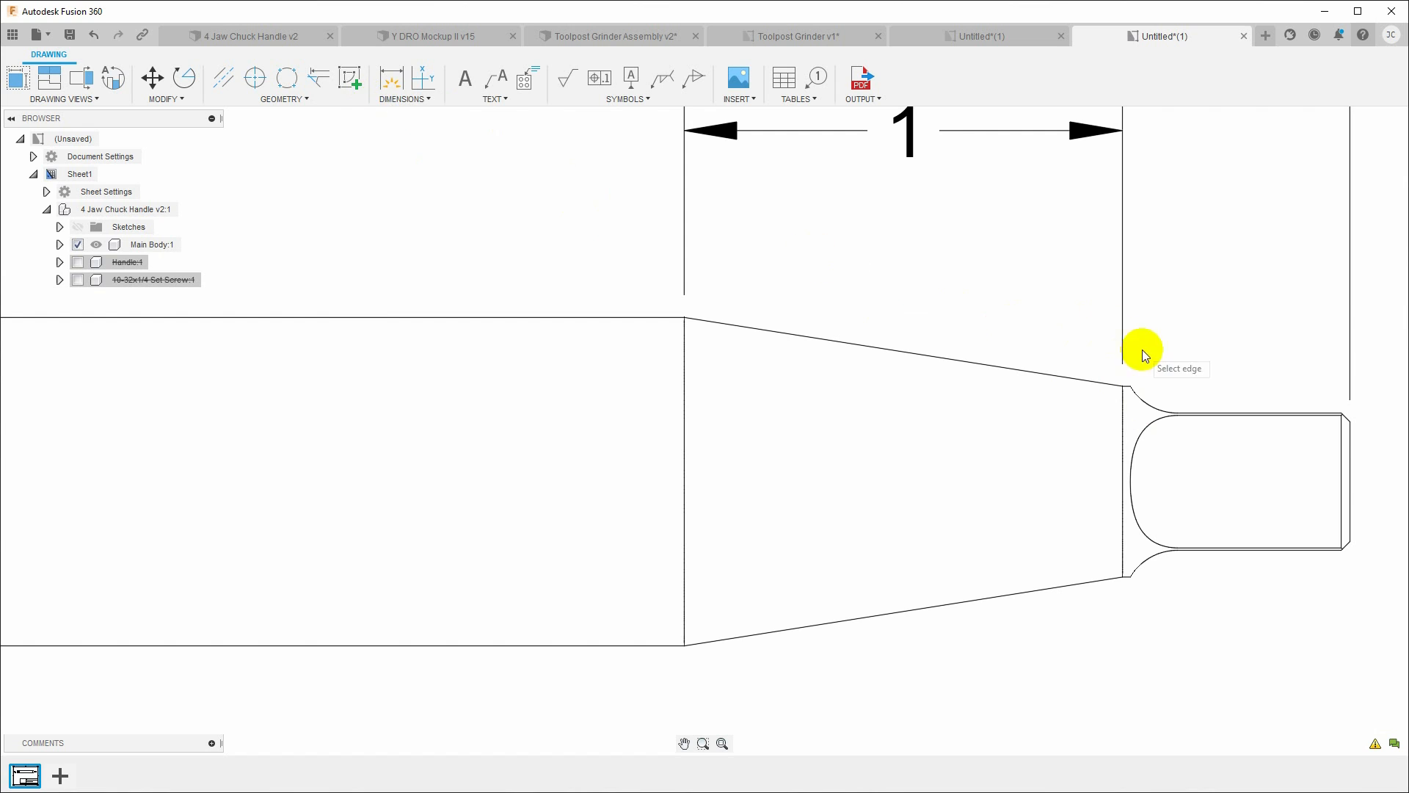
click(392, 78)
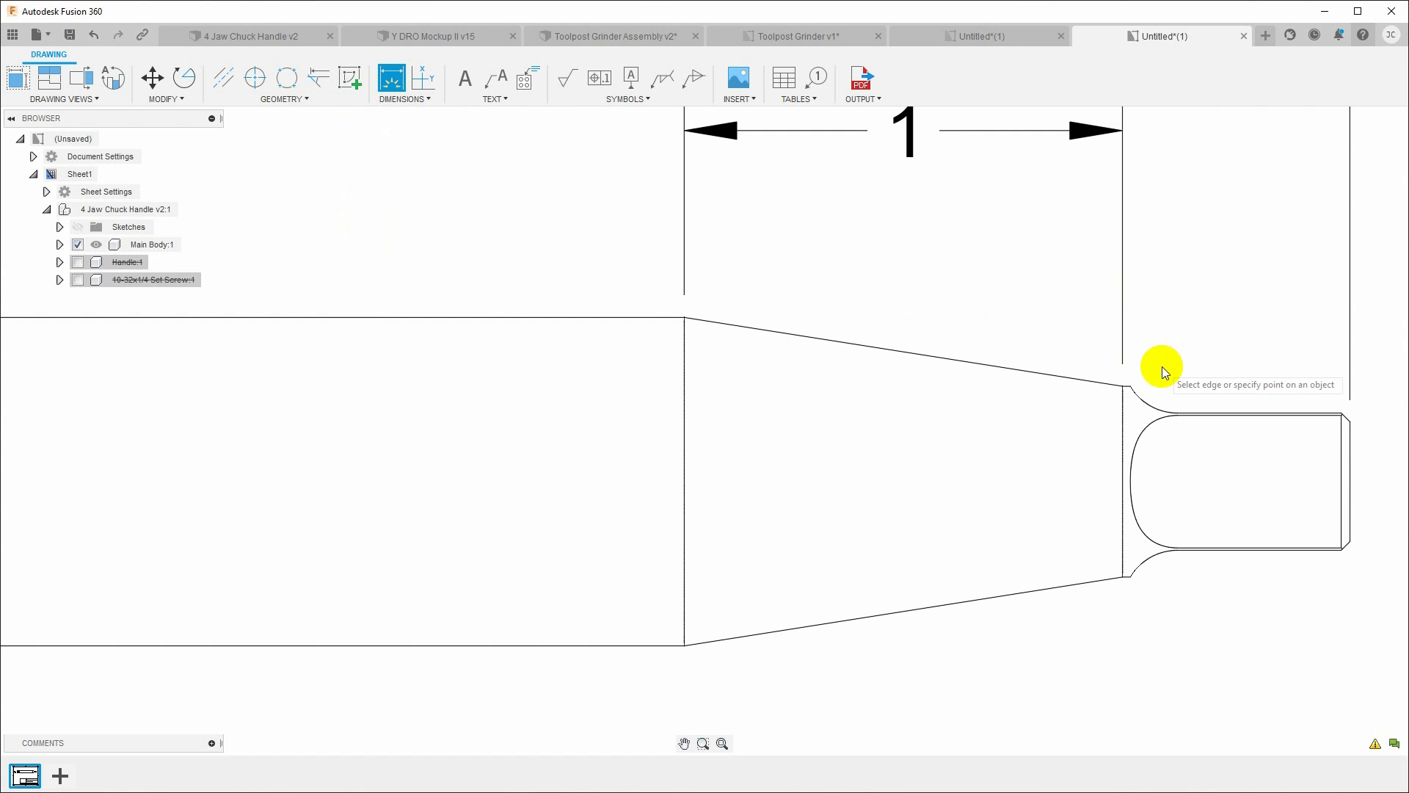
click(1154, 400)
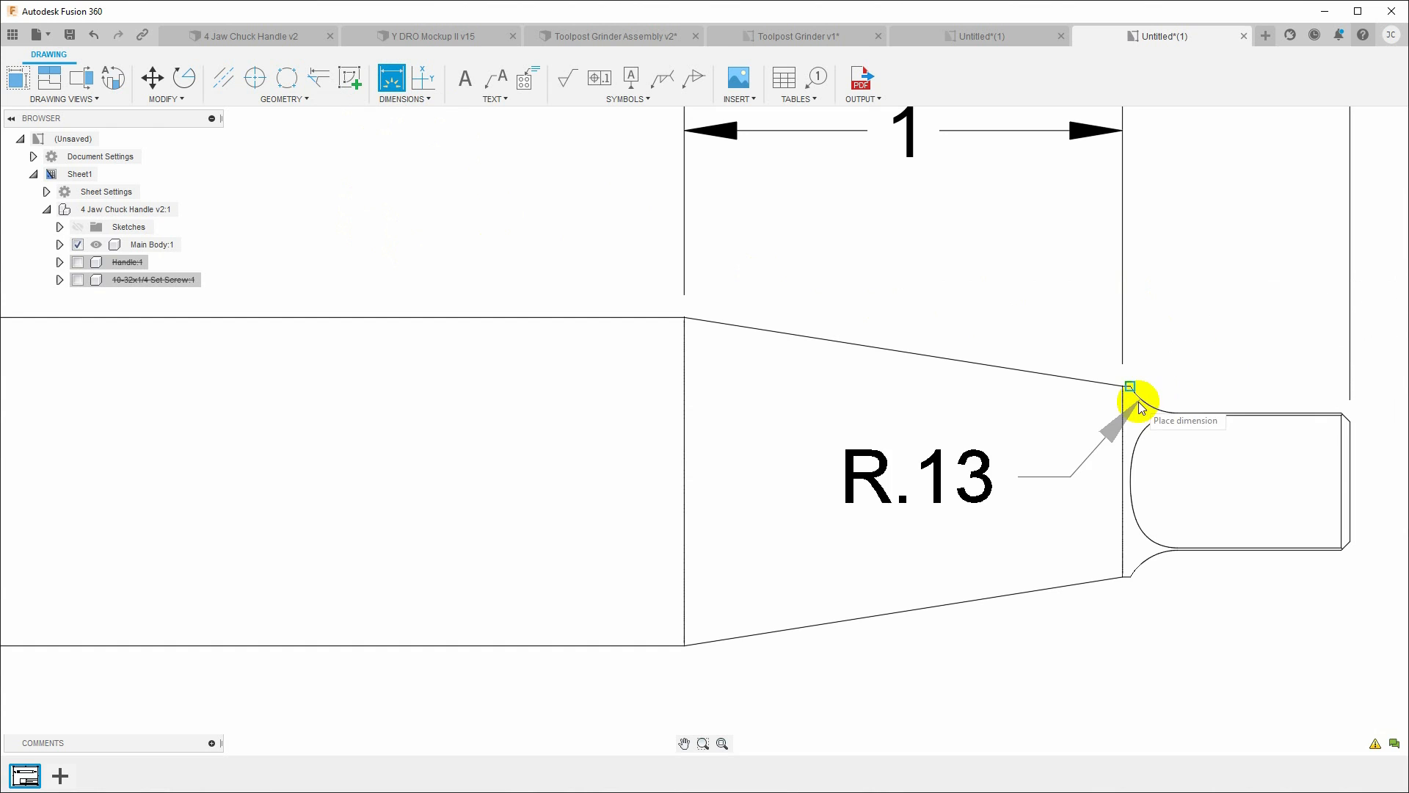
click(1139, 390)
Dimension the square tip's length from the small end of the taper to the tip's end face, placing it below the view
middle_drag(926, 435, 566, 418)
scroll(997, 386, down, 3)
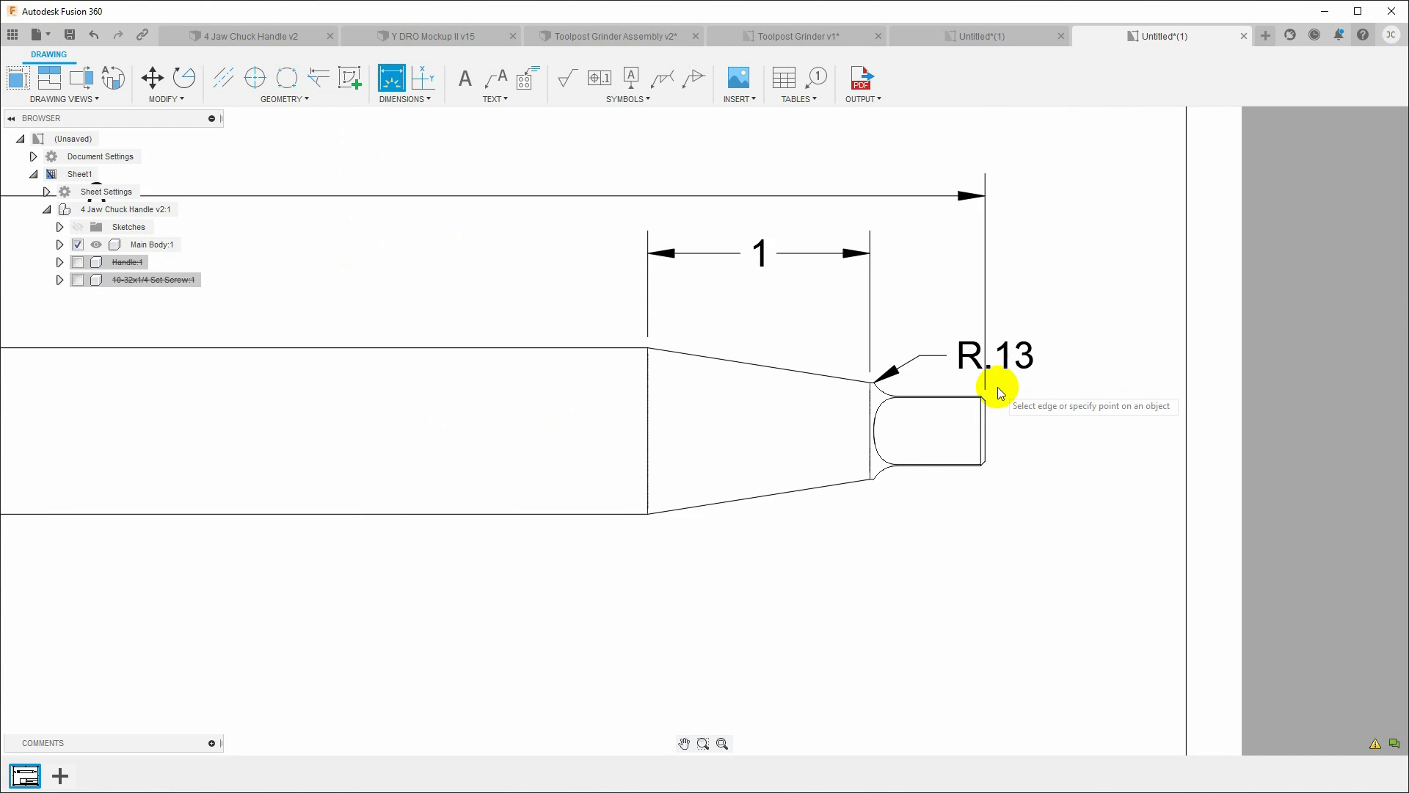
scroll(997, 386, down, 2)
middle_drag(541, 421, 1111, 436)
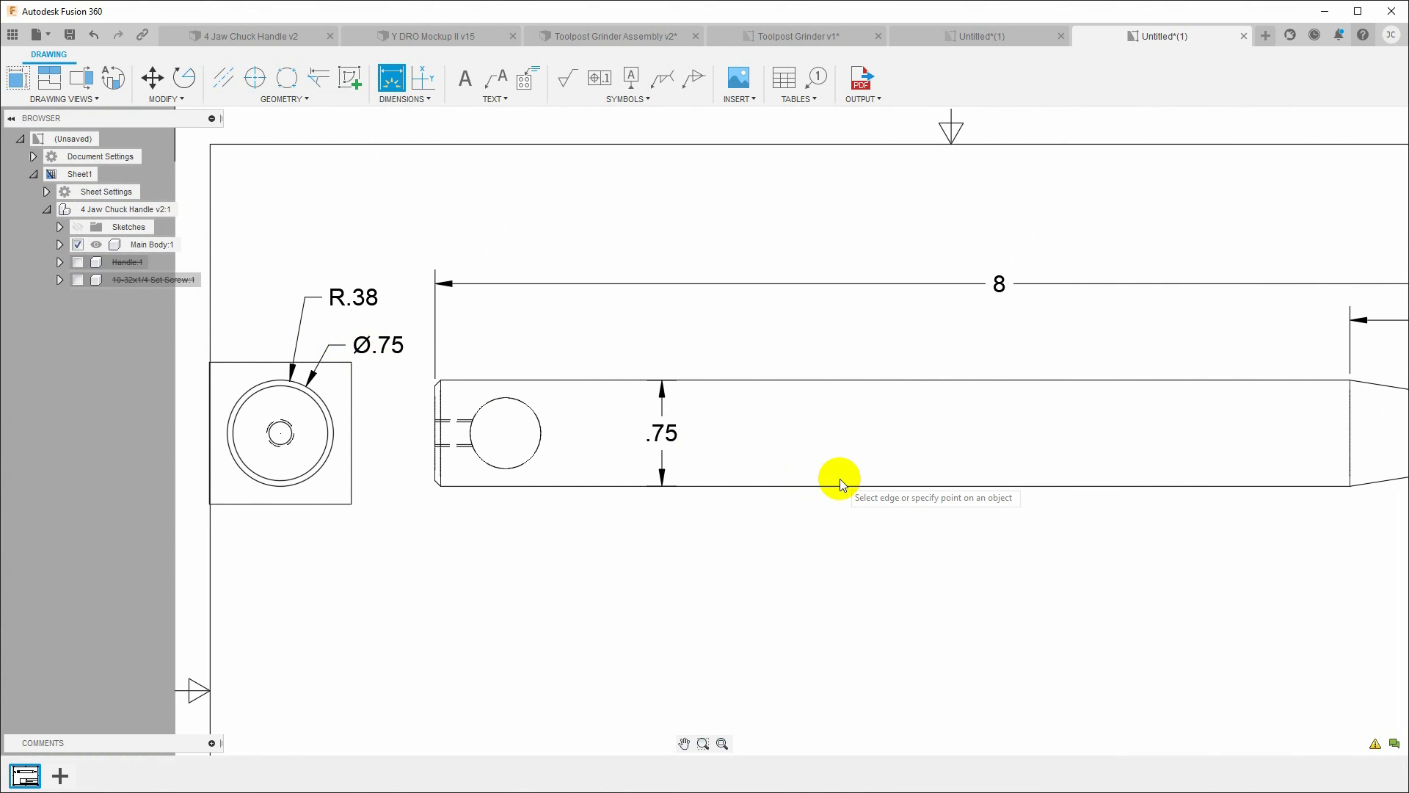
scroll(840, 478, up, 2)
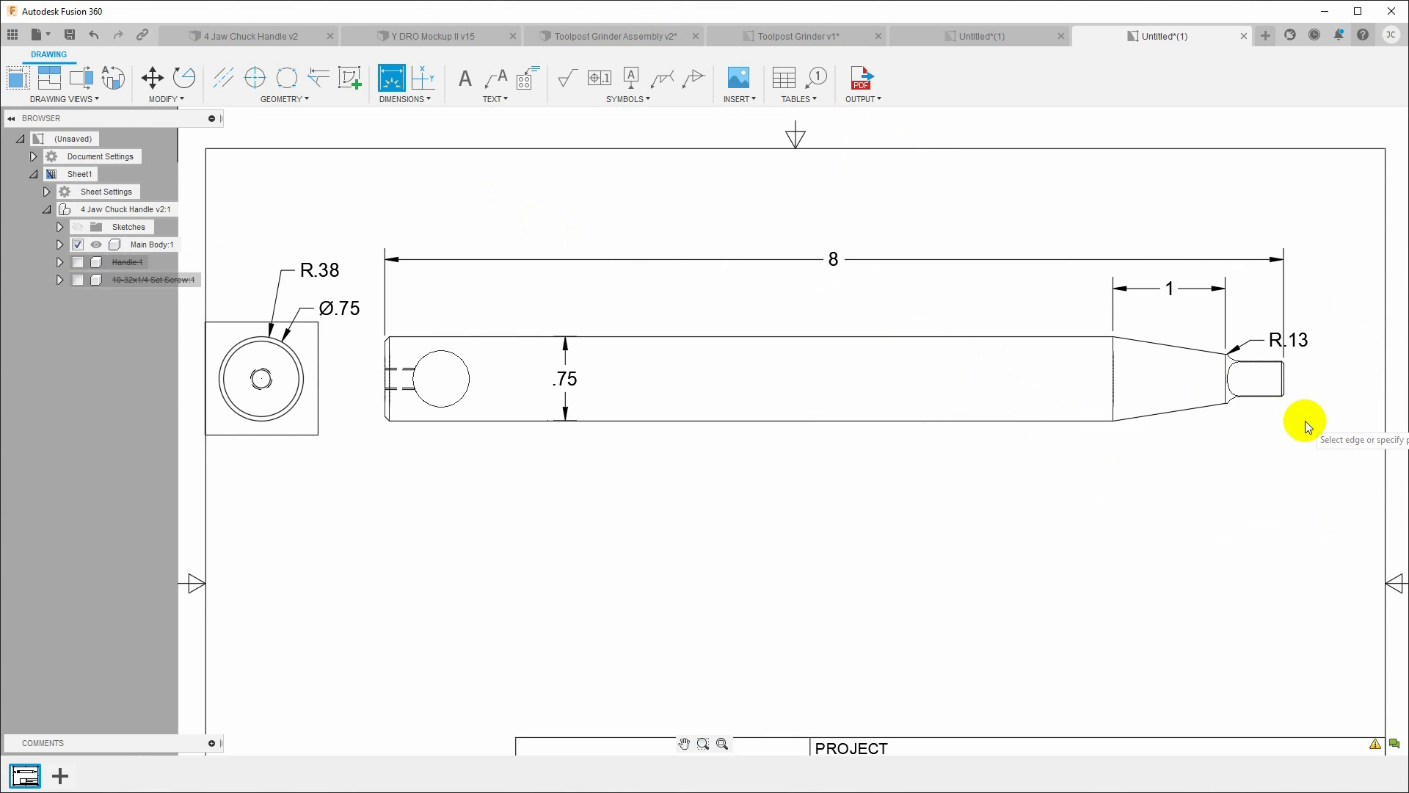
middle_drag(1305, 421, 1075, 426)
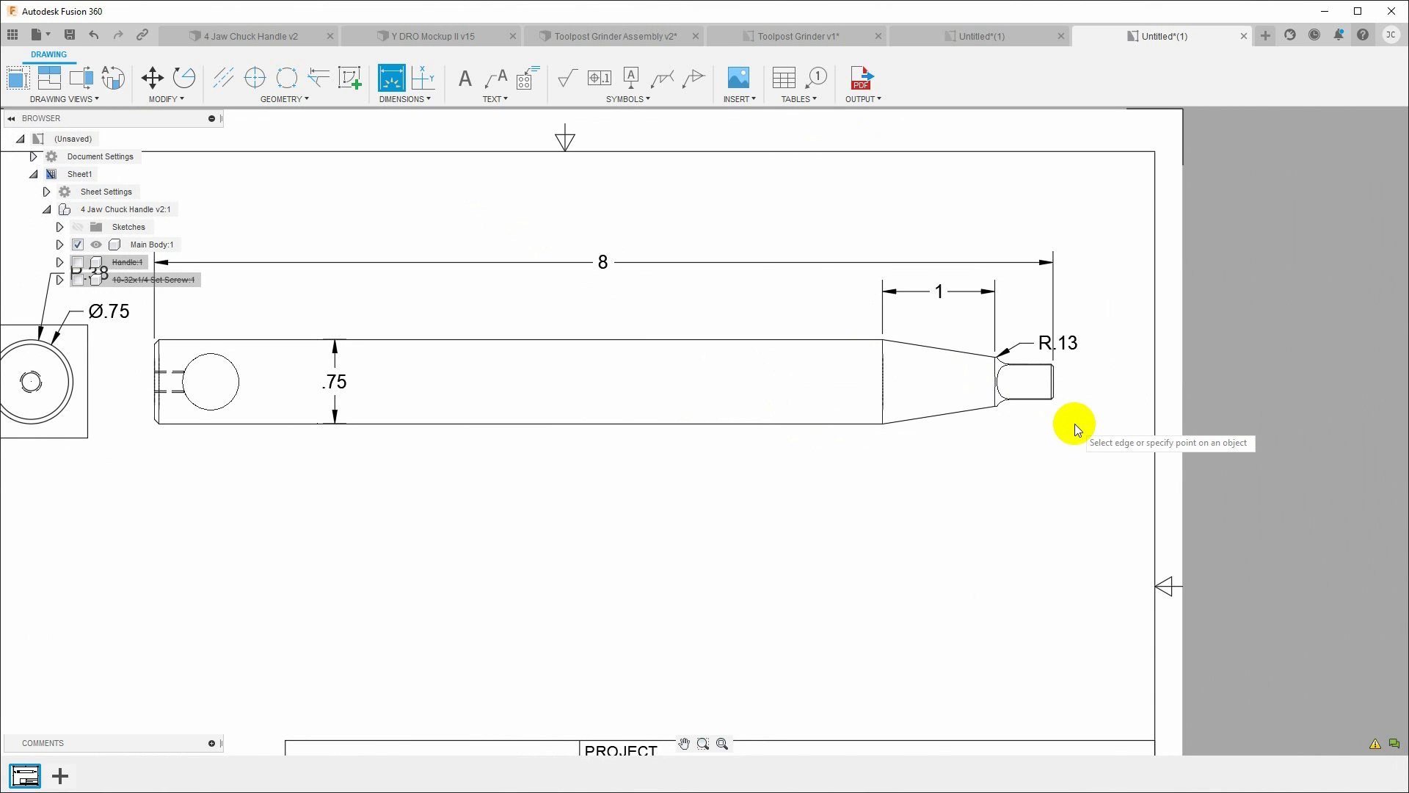
scroll(1065, 419, down, 1)
scroll(1063, 417, up, 4)
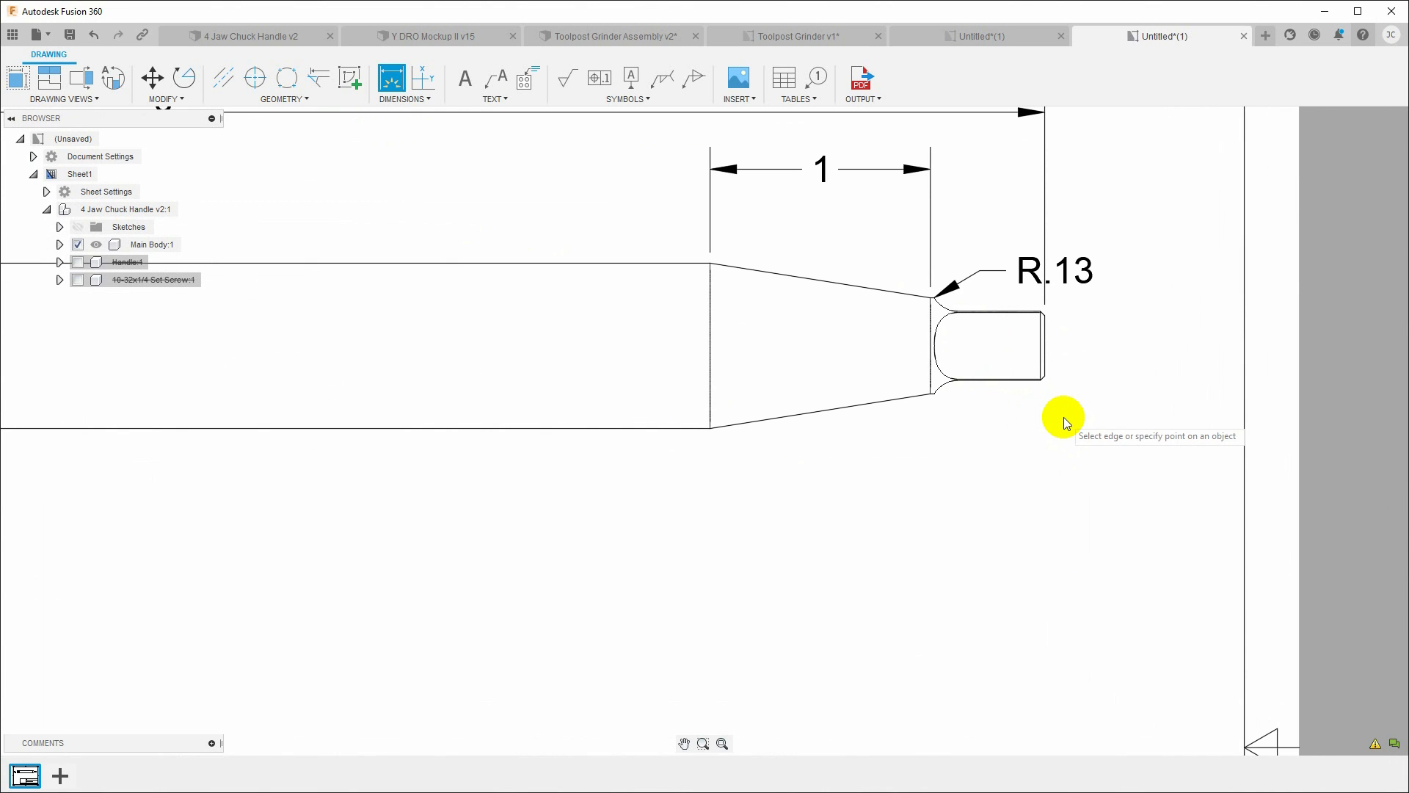
scroll(1062, 412, up, 5)
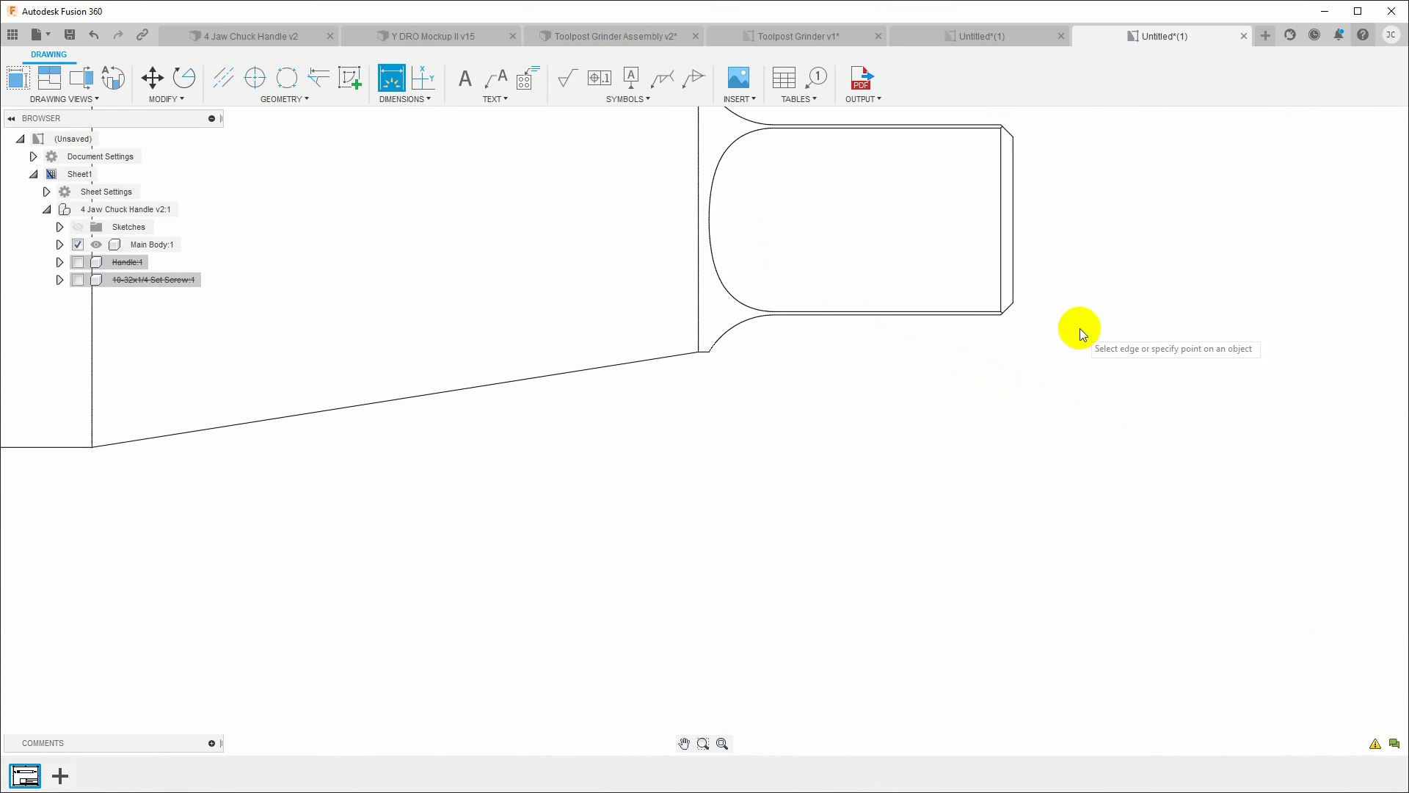
click(1013, 289)
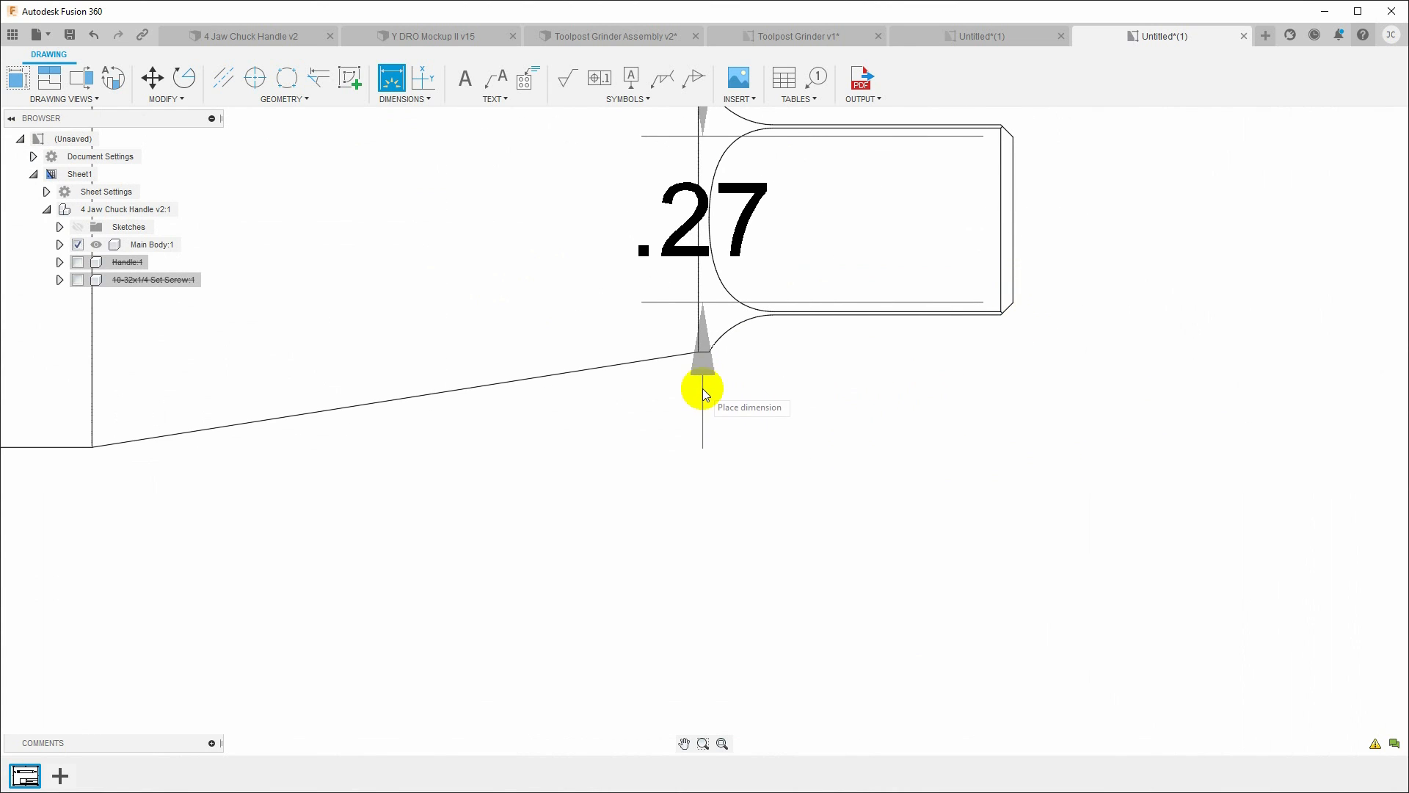
click(697, 347)
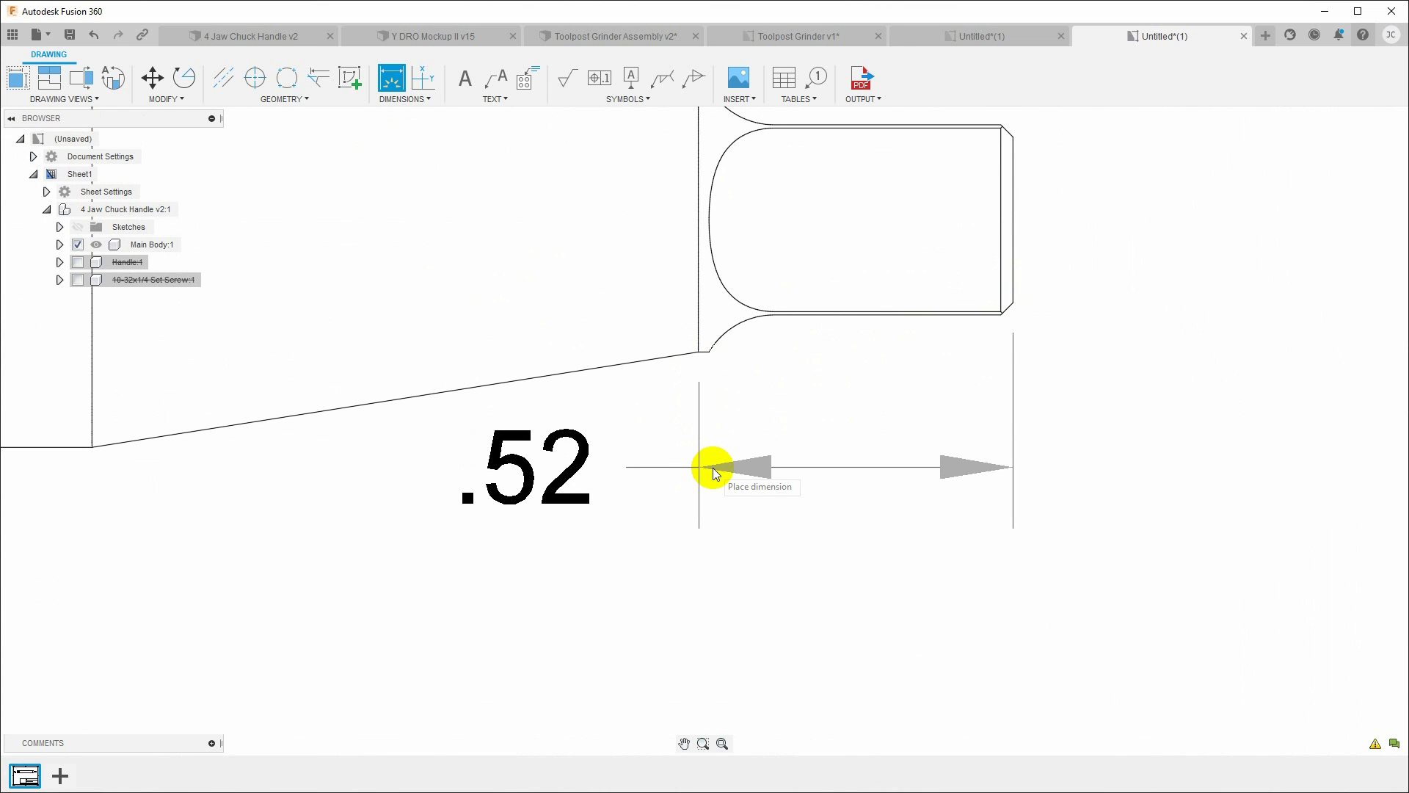
click(711, 468)
Add baseline dimensions from the tip's end face to the taper's large end, the cross hole's center and the chamfered end, stacked below the view
scroll(942, 578, down, 5)
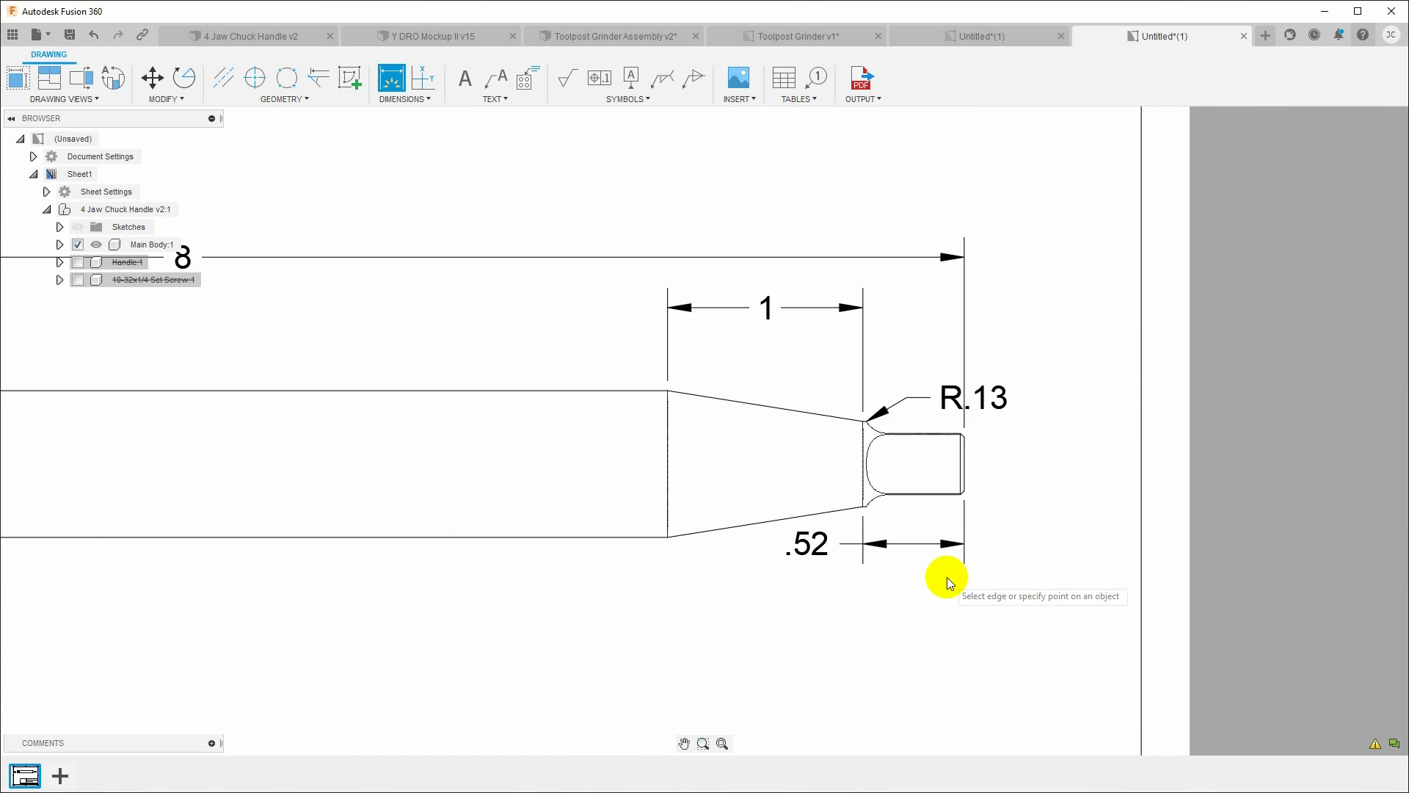
middle_drag(656, 614, 991, 557)
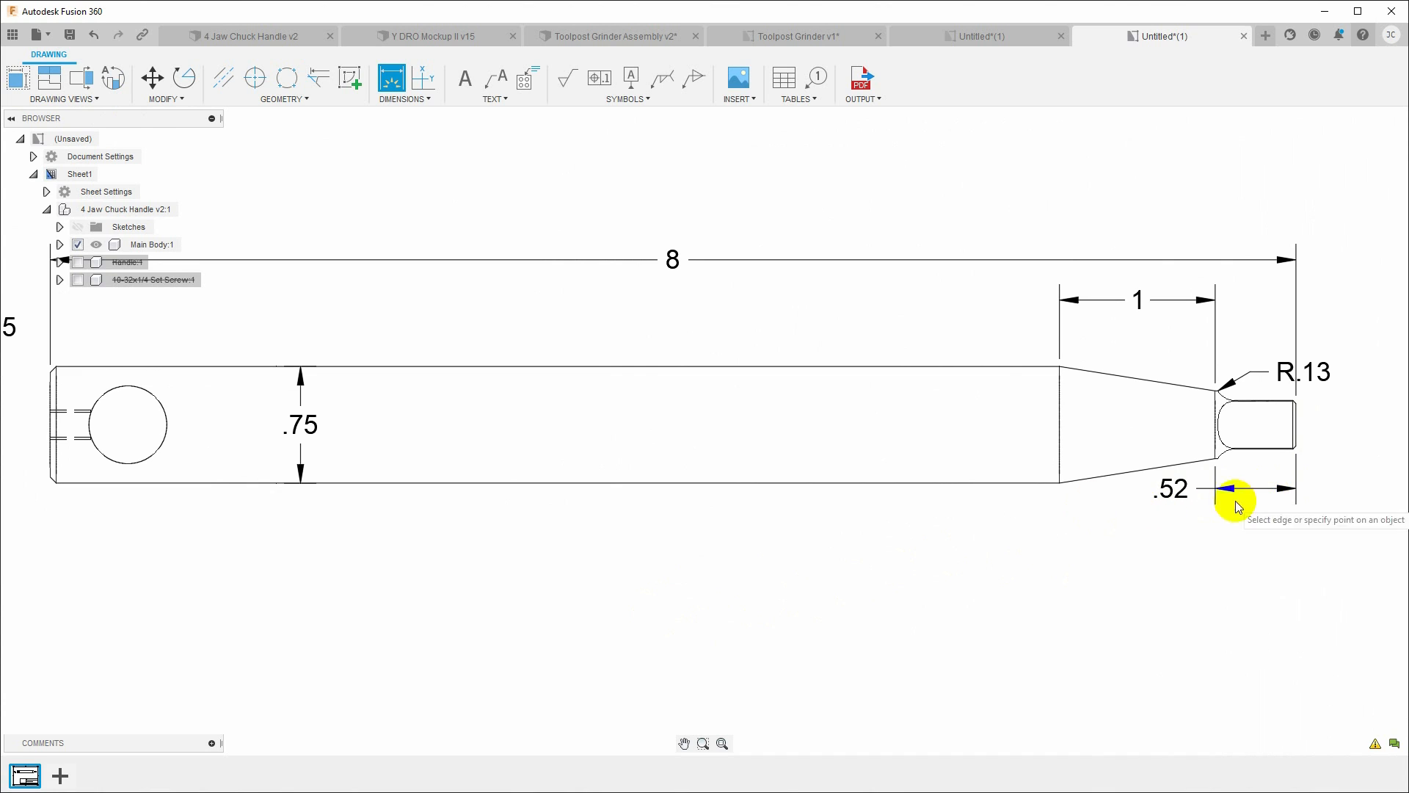
click(1278, 456)
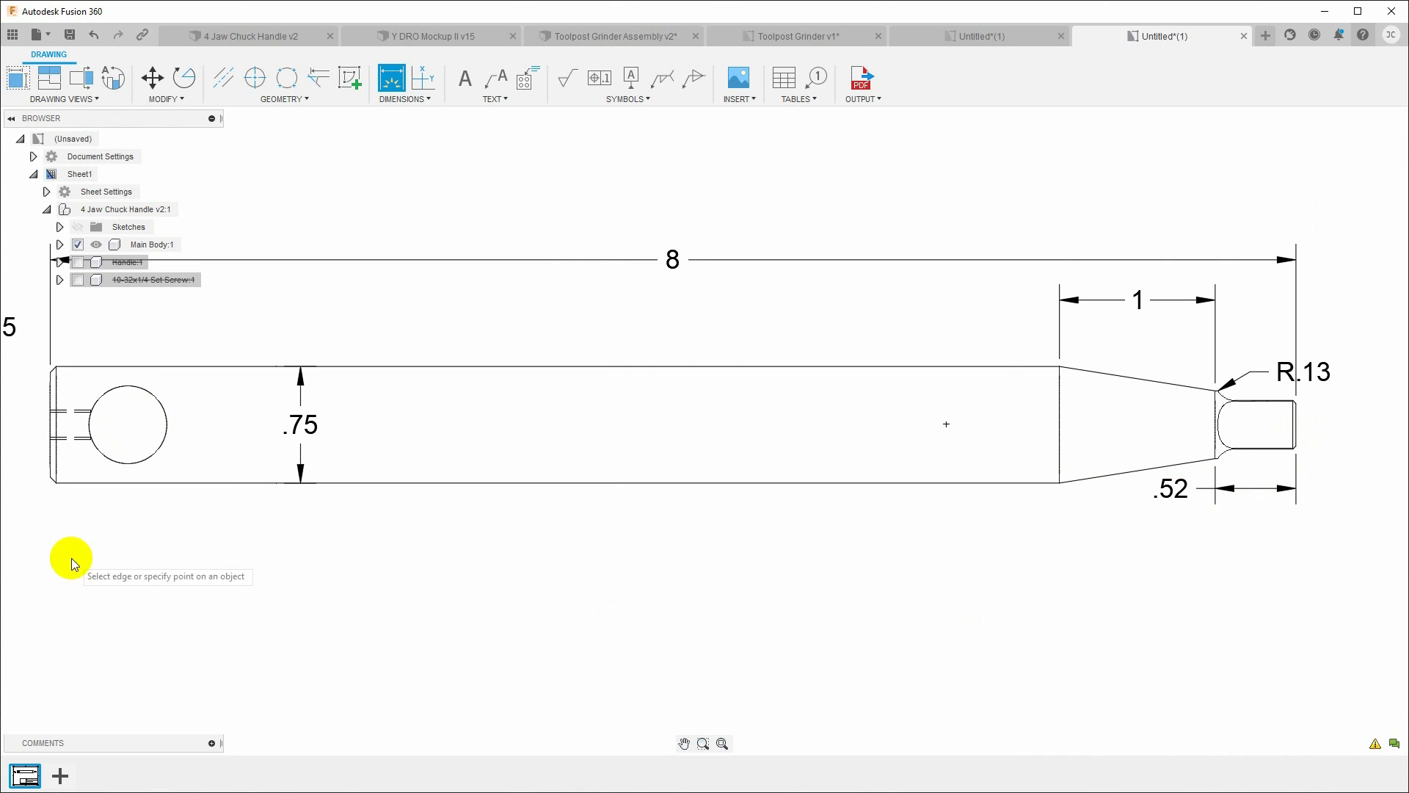
click(405, 99)
click(444, 230)
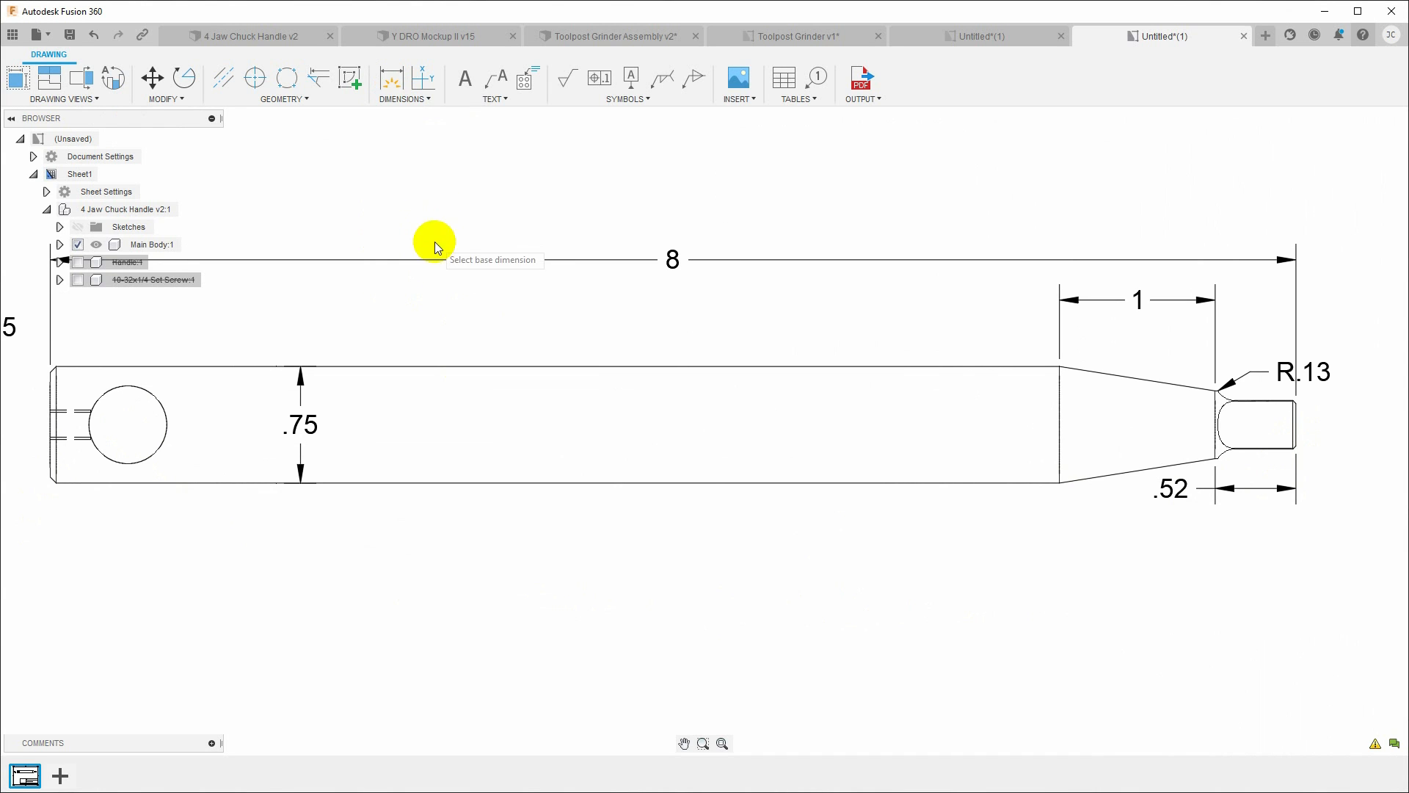
click(1297, 486)
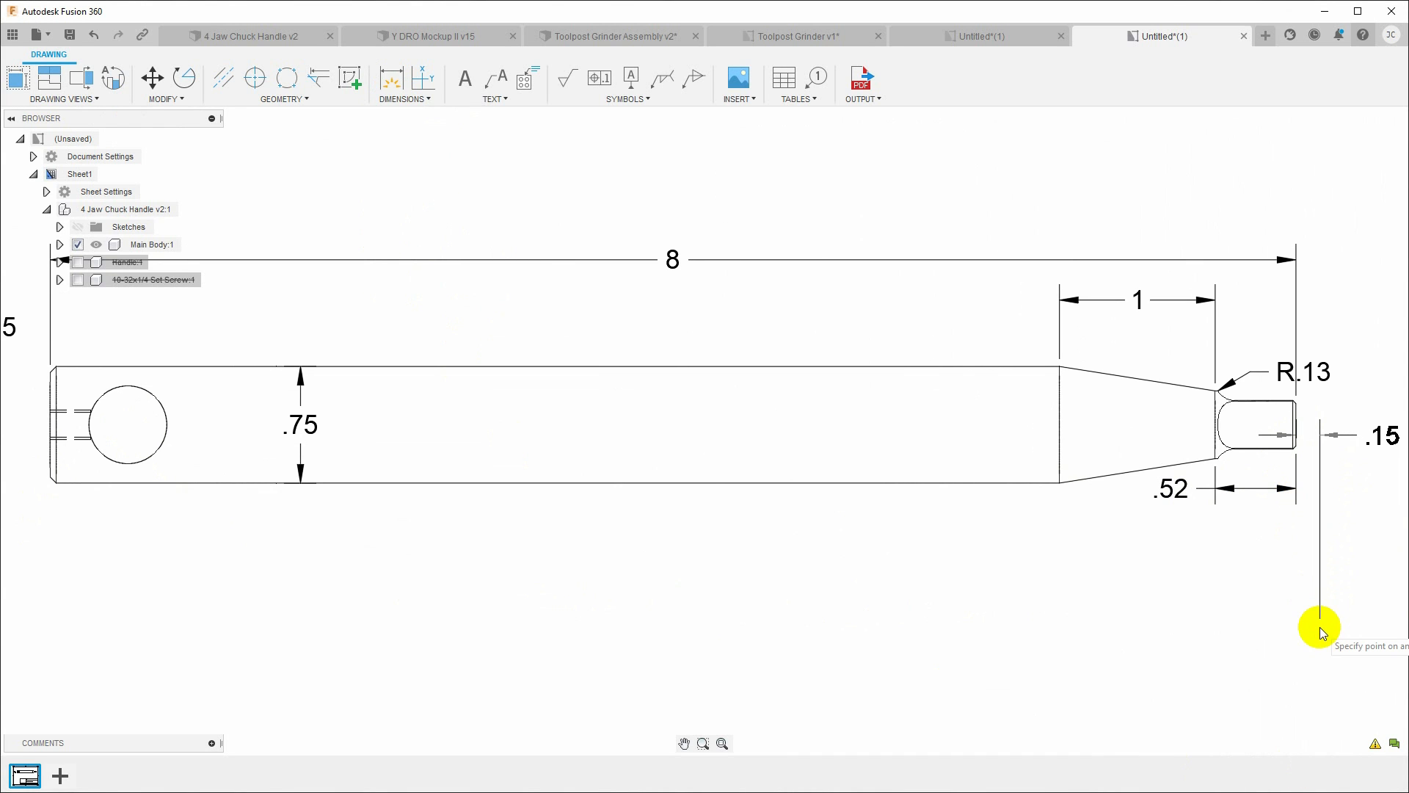
click(1059, 483)
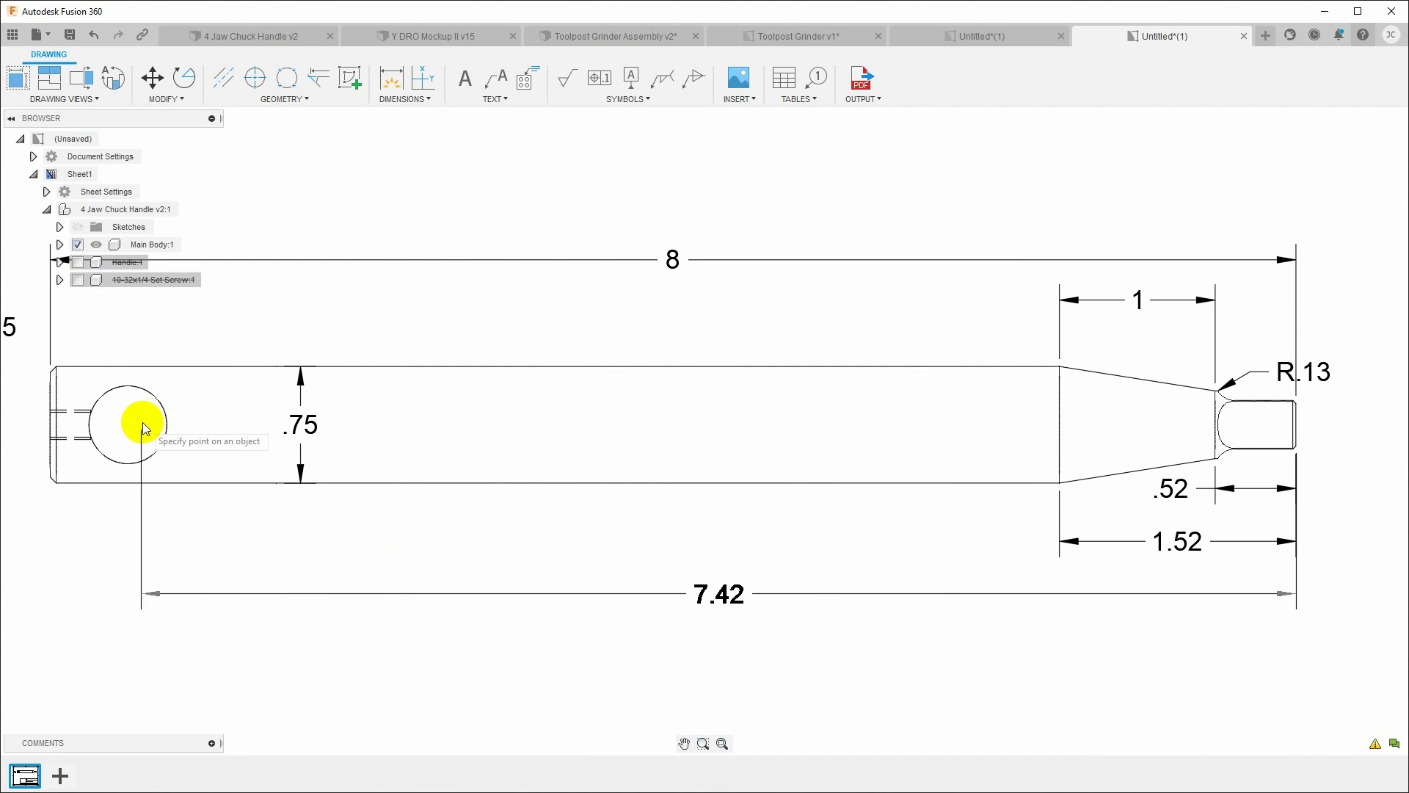
click(143, 459)
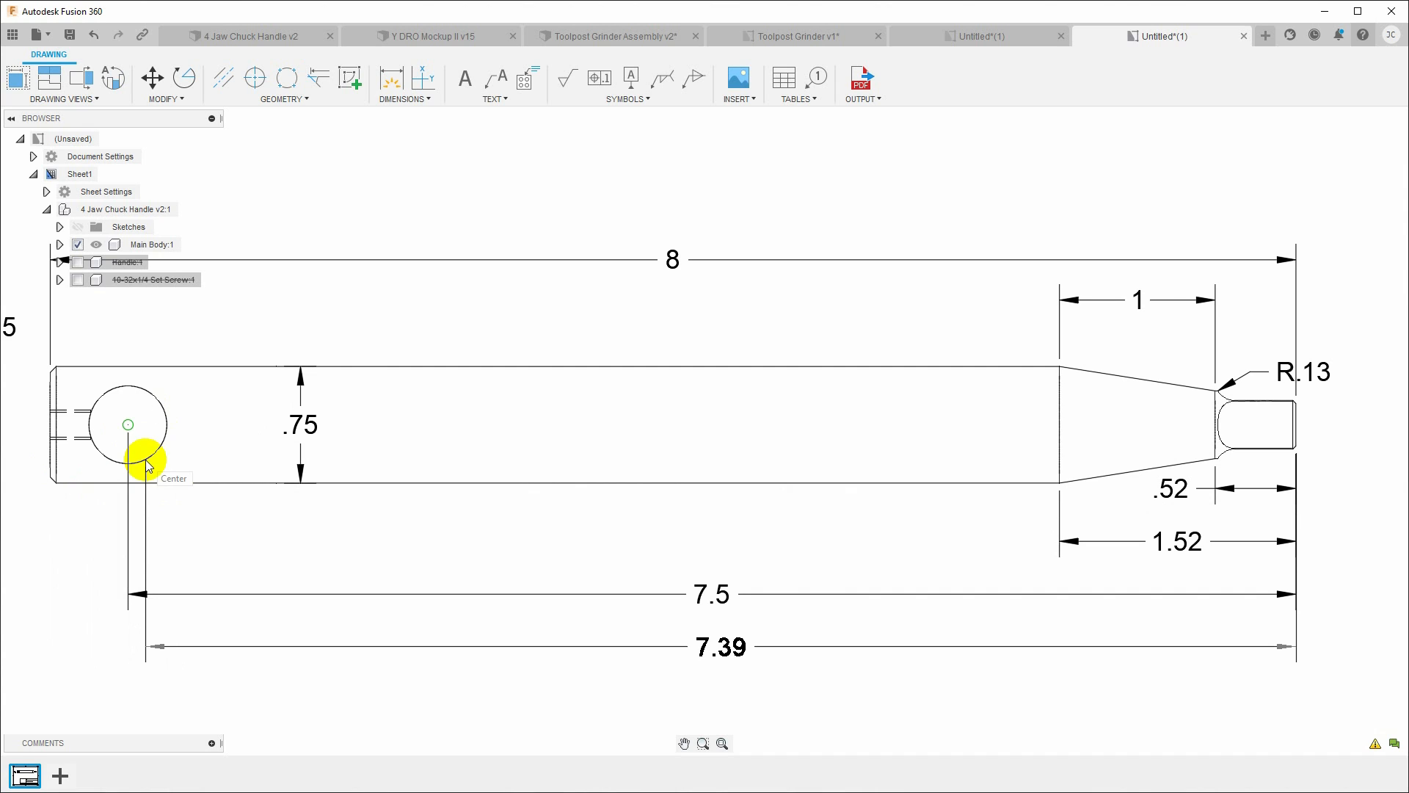
click(50, 477)
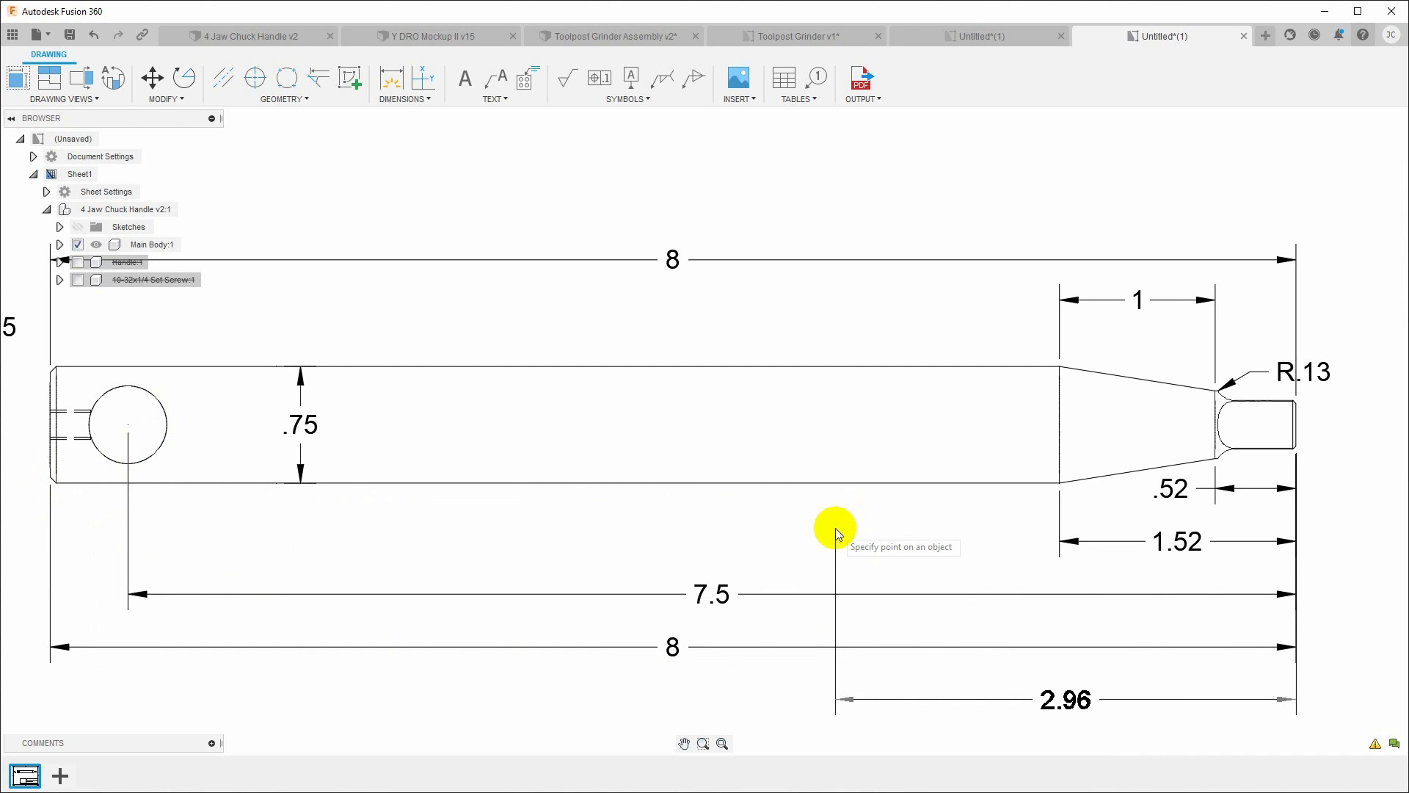
key(Escape)
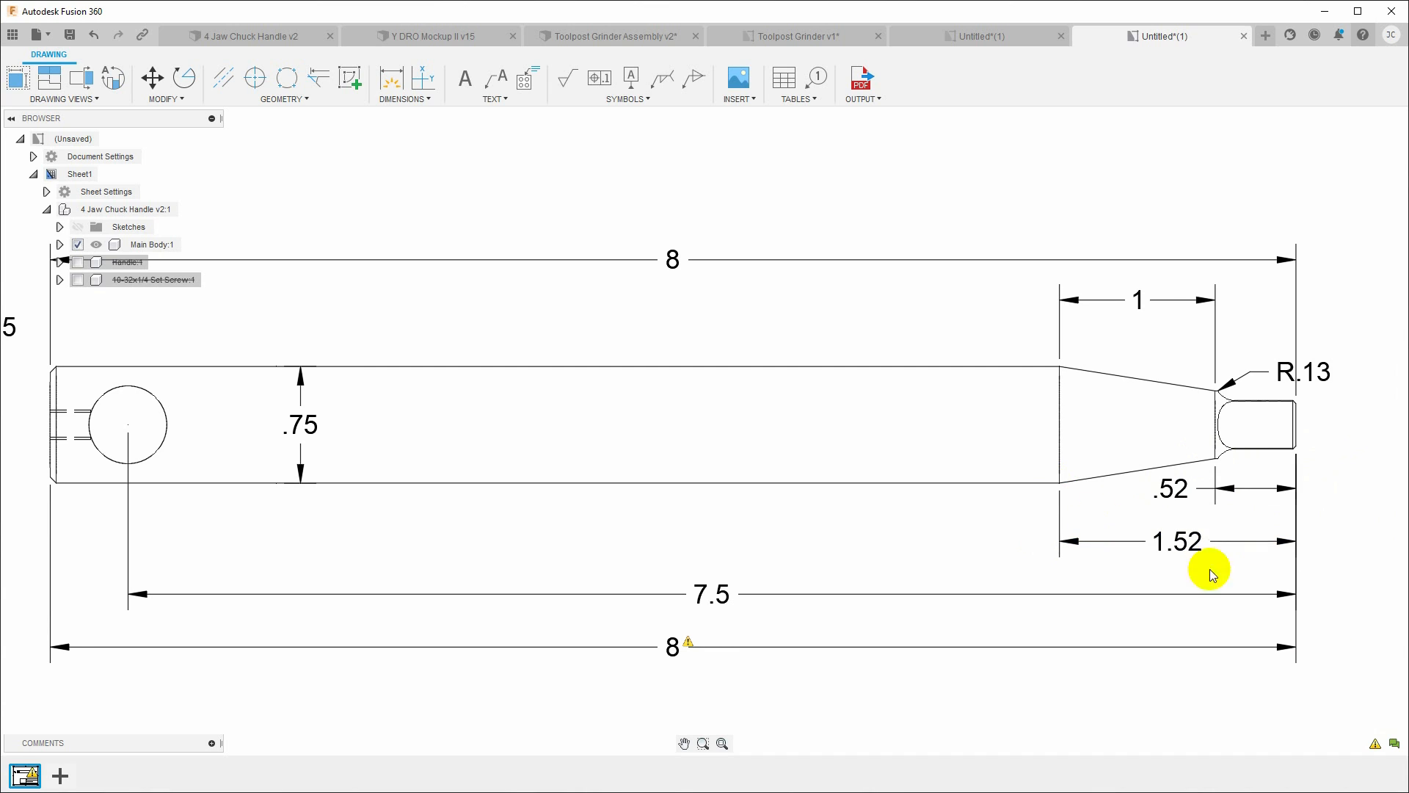
Reassociate the lowest overall-length dimension below the front view with the main body's chamfered end and the square tip's end face
click(688, 643)
right_click(734, 643)
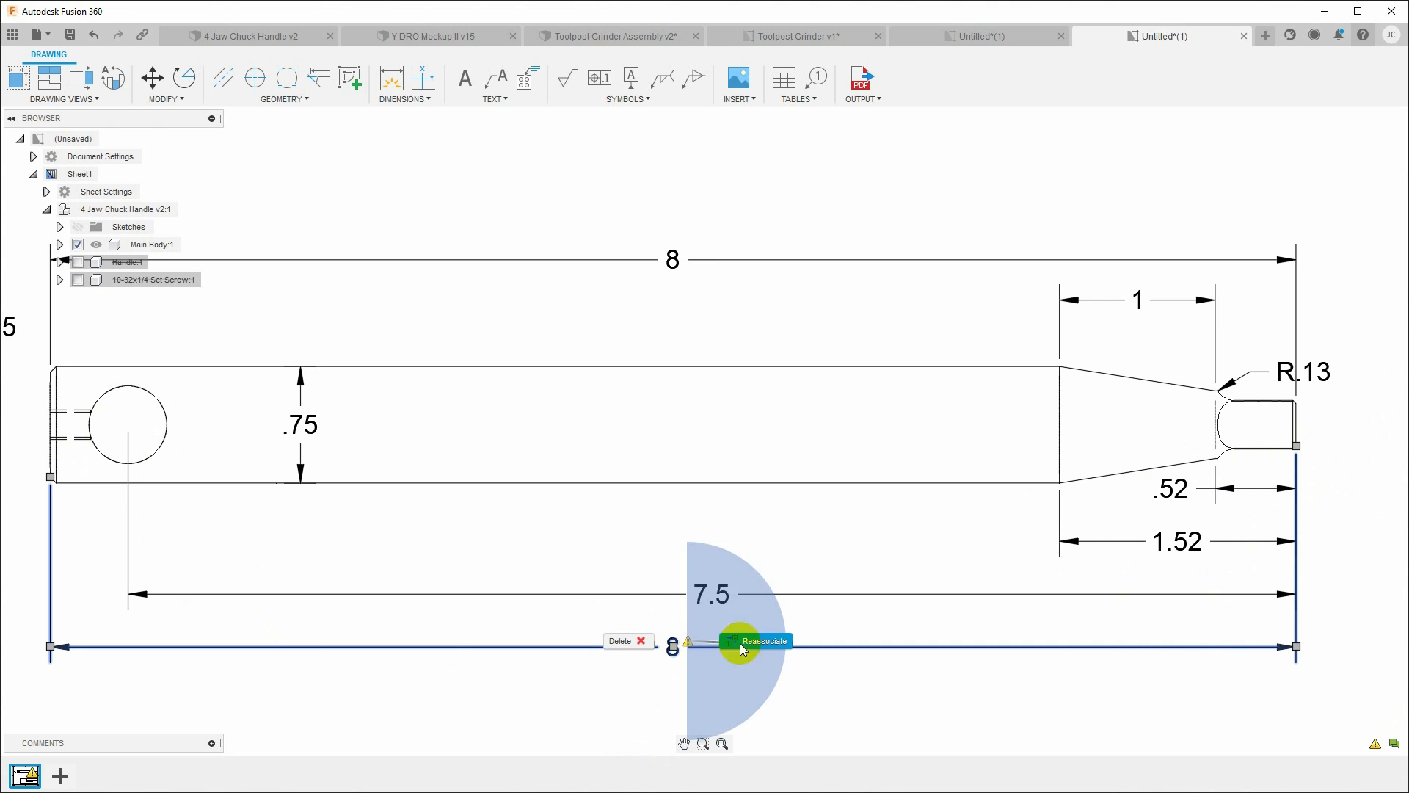
click(762, 642)
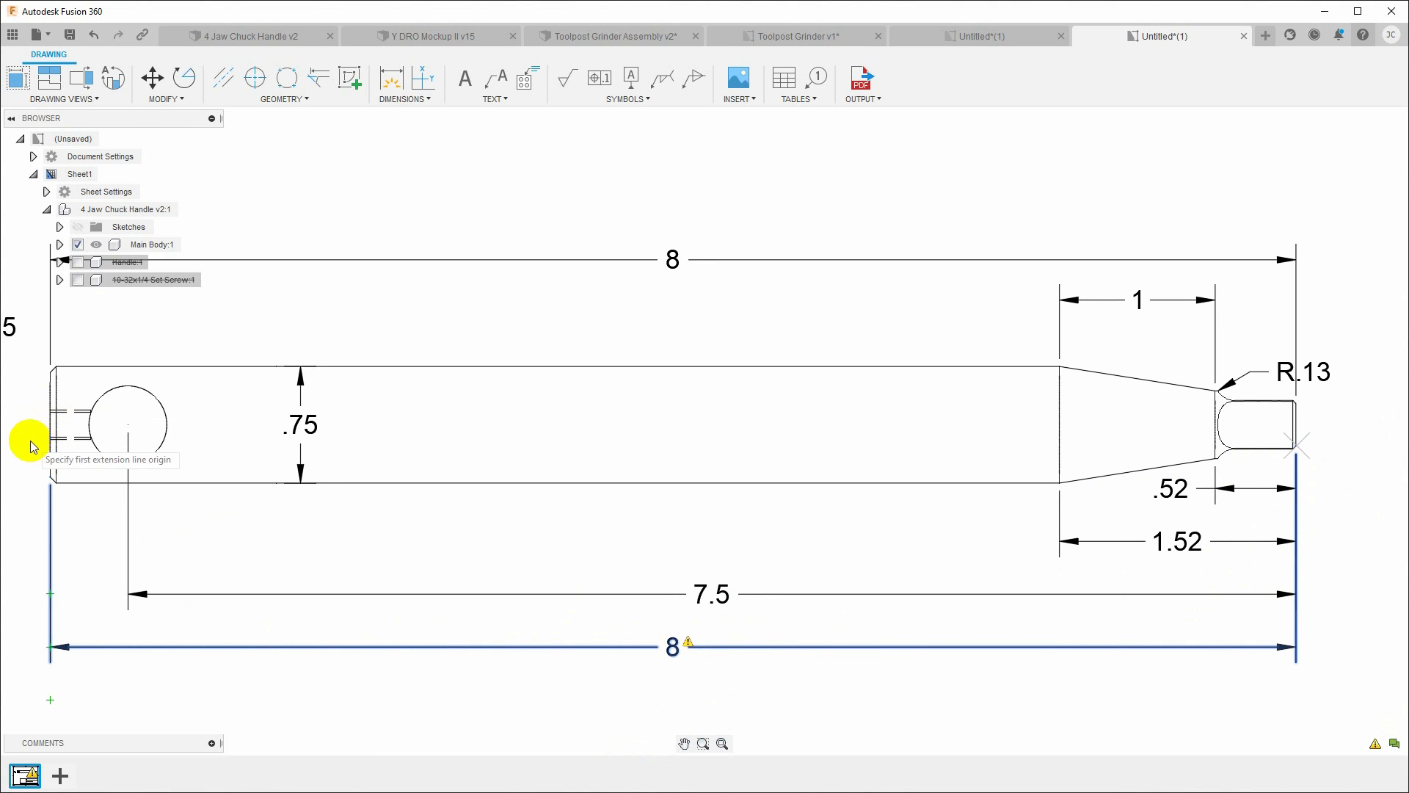
scroll(26, 455, up, 5)
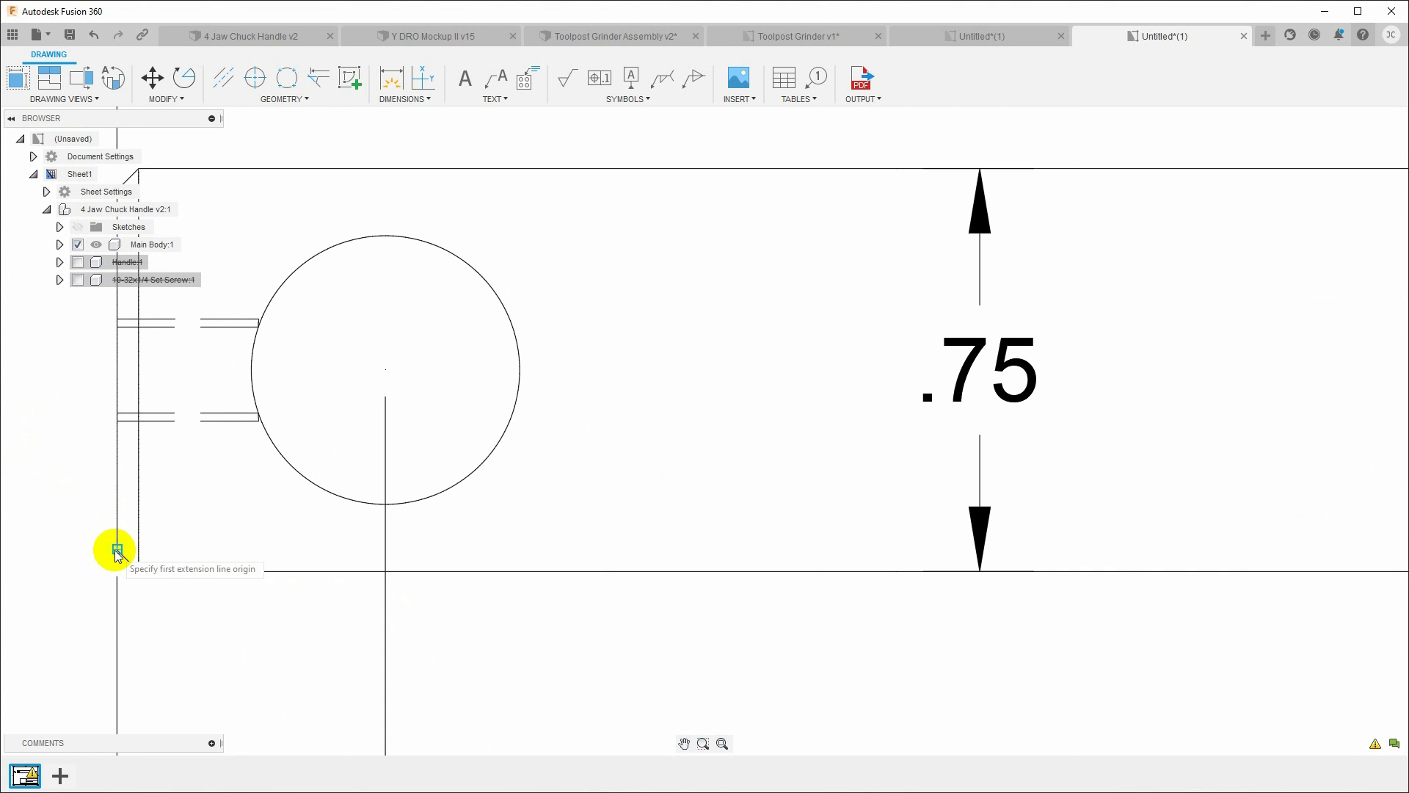
scroll(230, 587, down, 5)
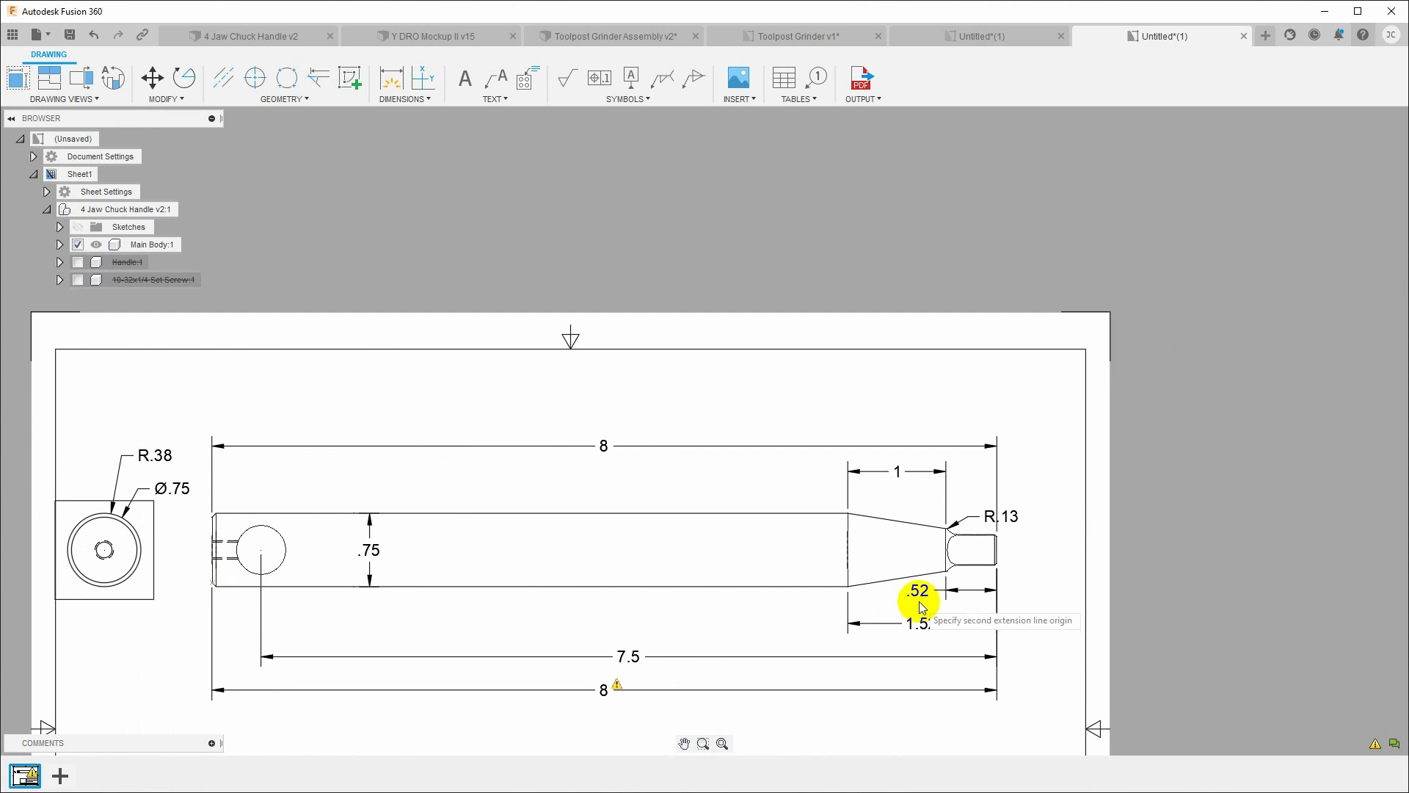
scroll(1027, 576, up, 4)
scroll(1100, 568, up, 5)
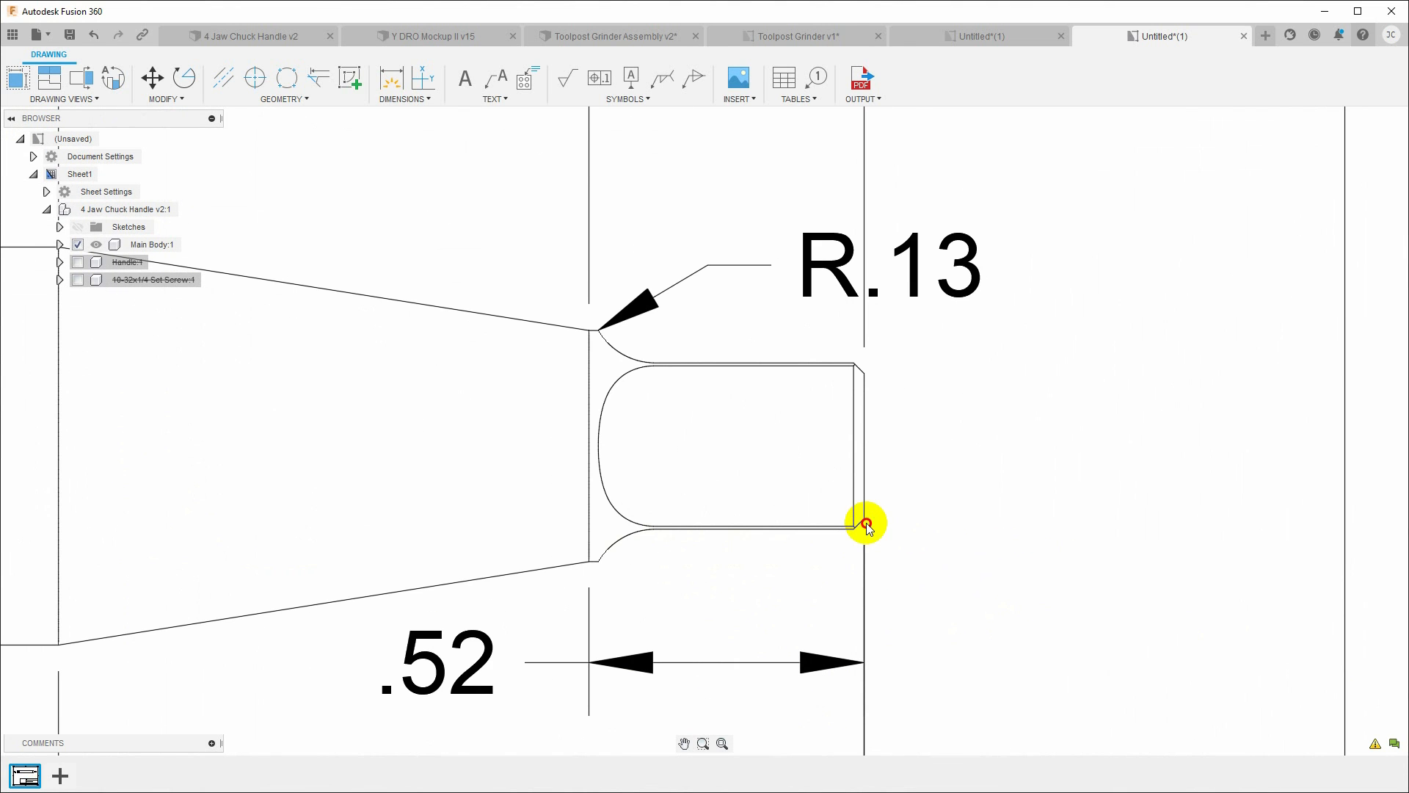
scroll(773, 598, down, 5)
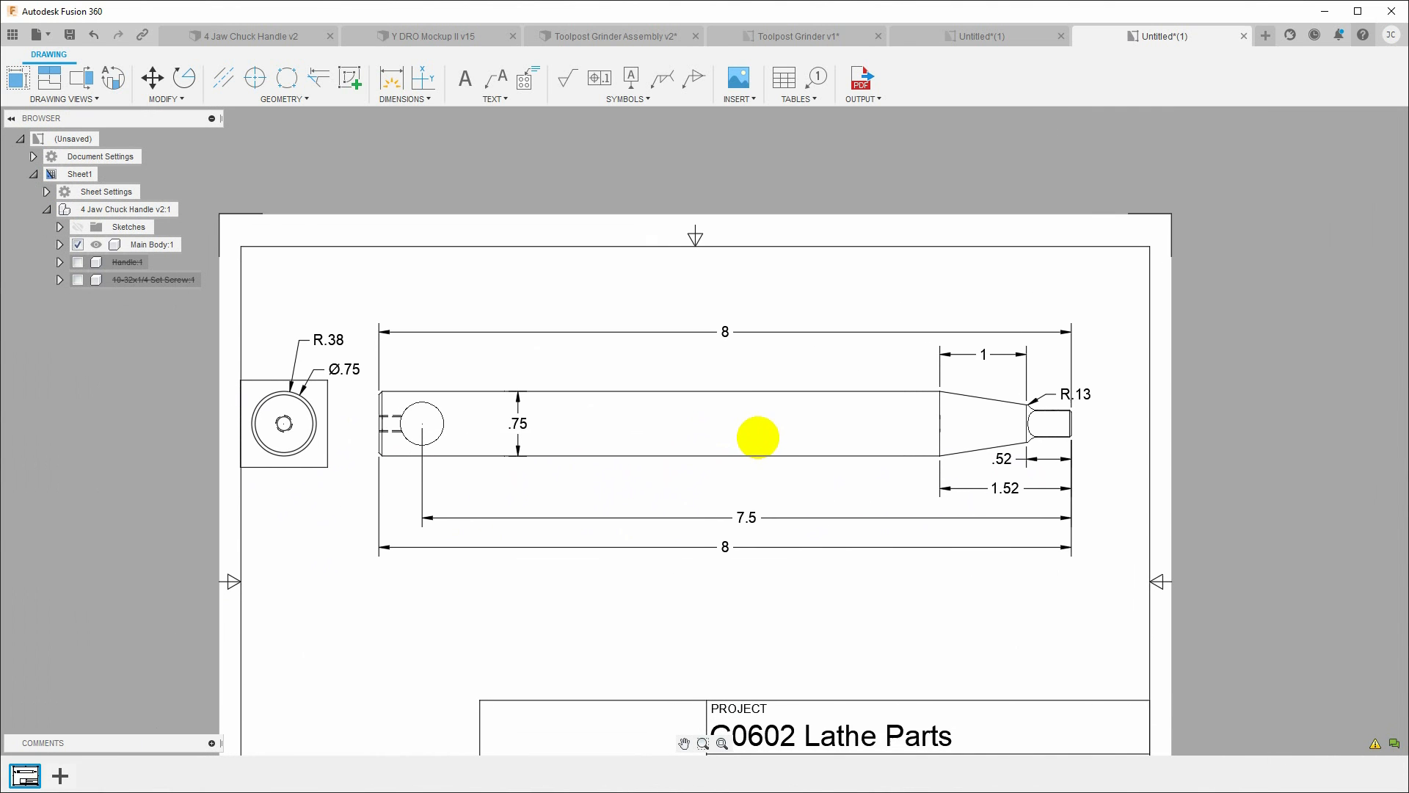
Dimension the horizontal distance from the main body's chamfered end to the cross hole's center, placing it above the front view
scroll(757, 438, up, 2)
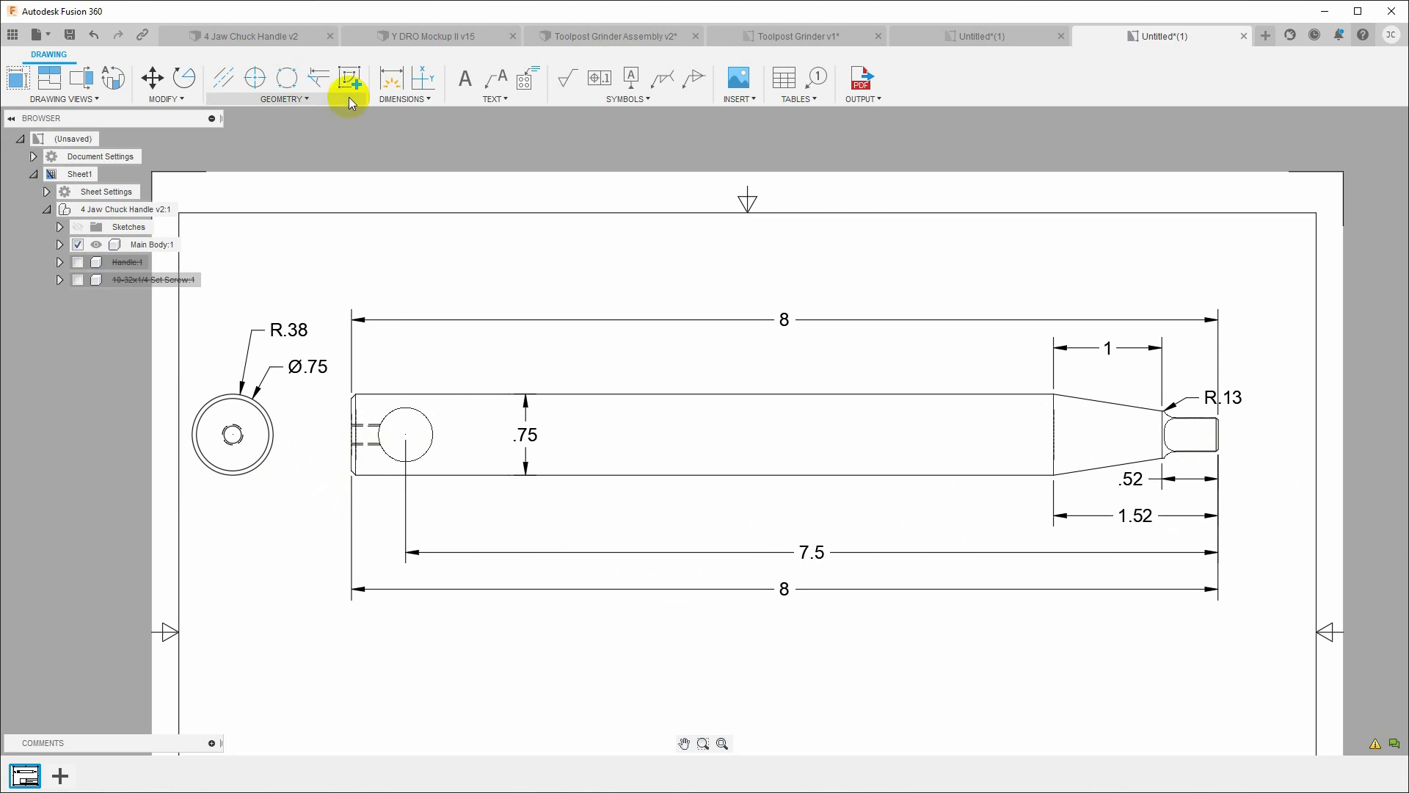
click(391, 77)
scroll(352, 462, up, 5)
scroll(335, 421, up, 2)
click(357, 294)
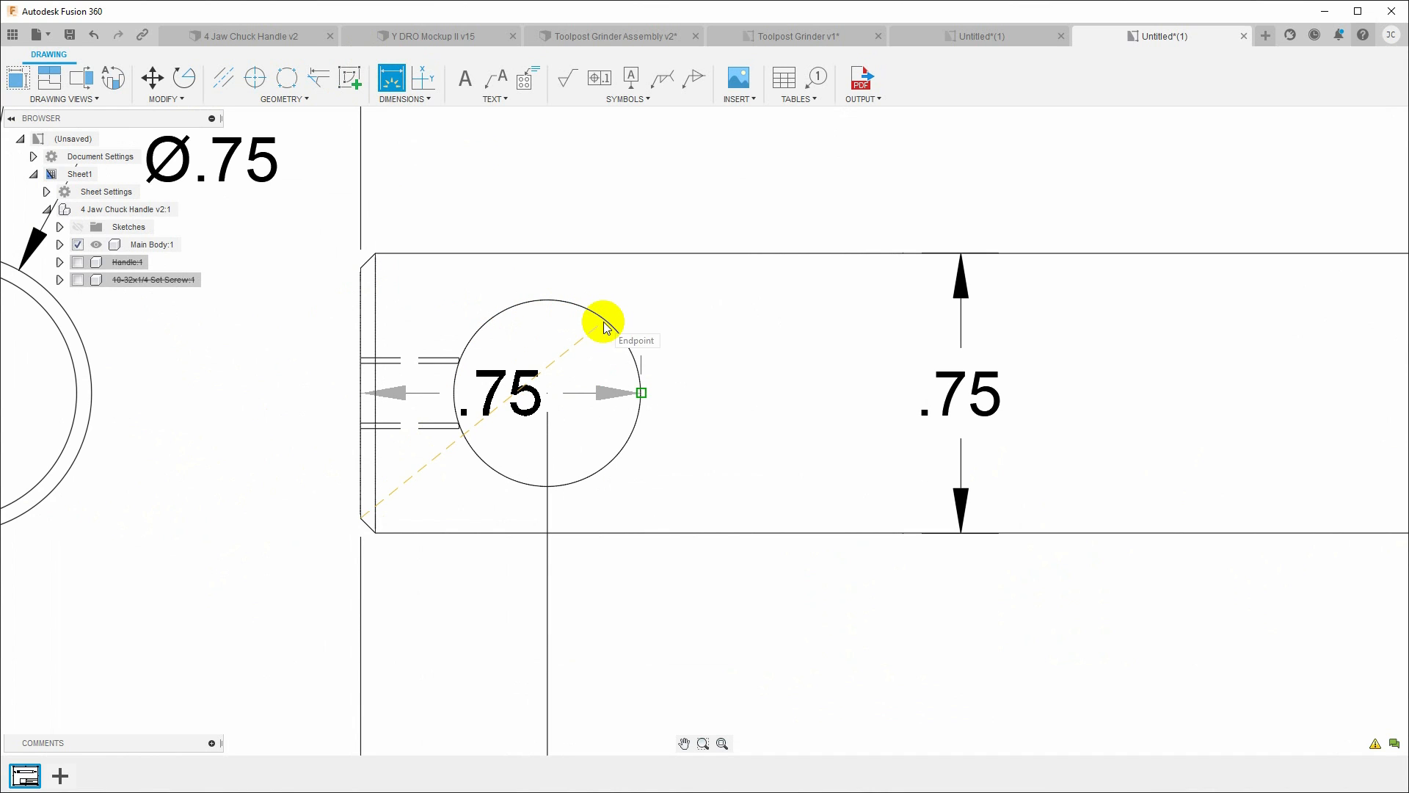
click(585, 488)
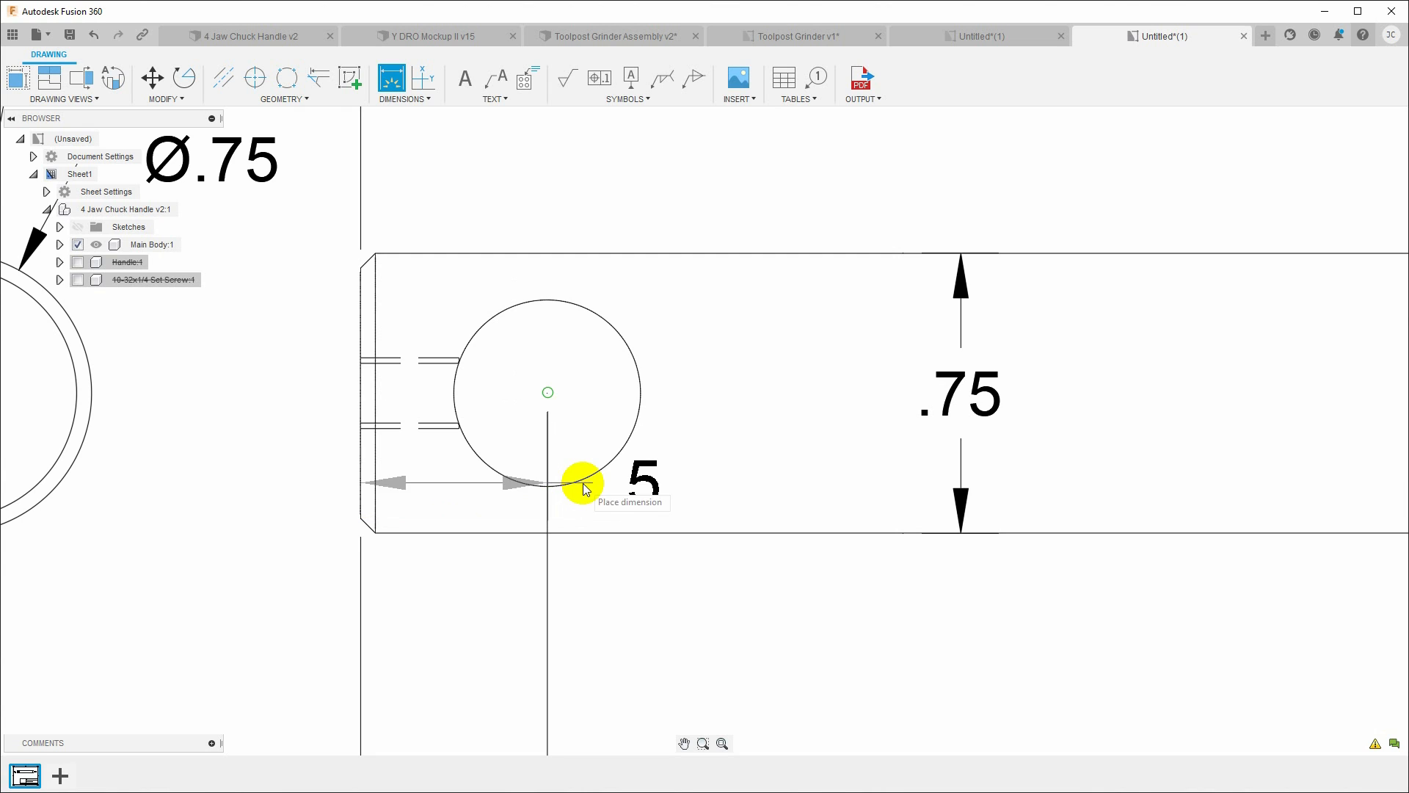
click(583, 184)
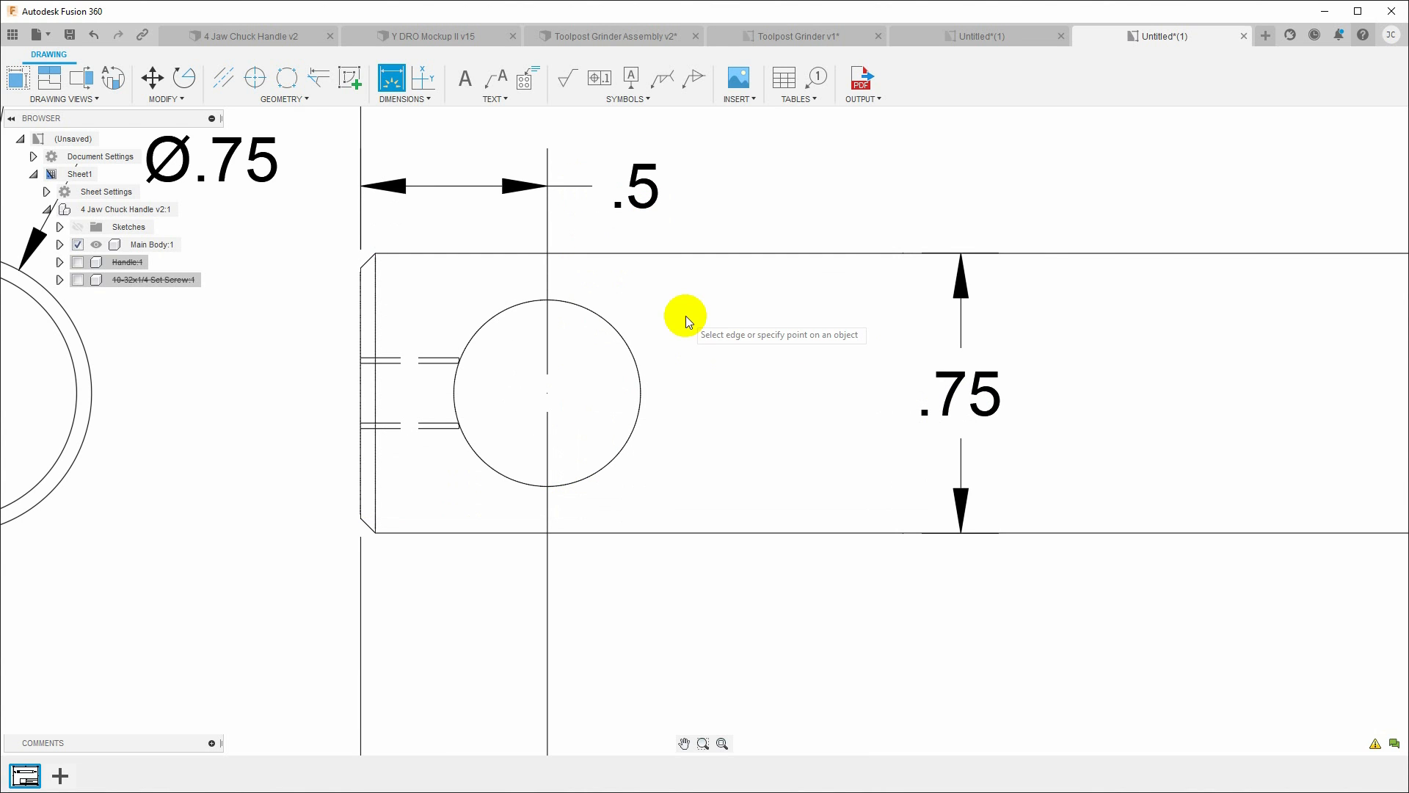
scroll(548, 415, down, 5)
click(548, 420)
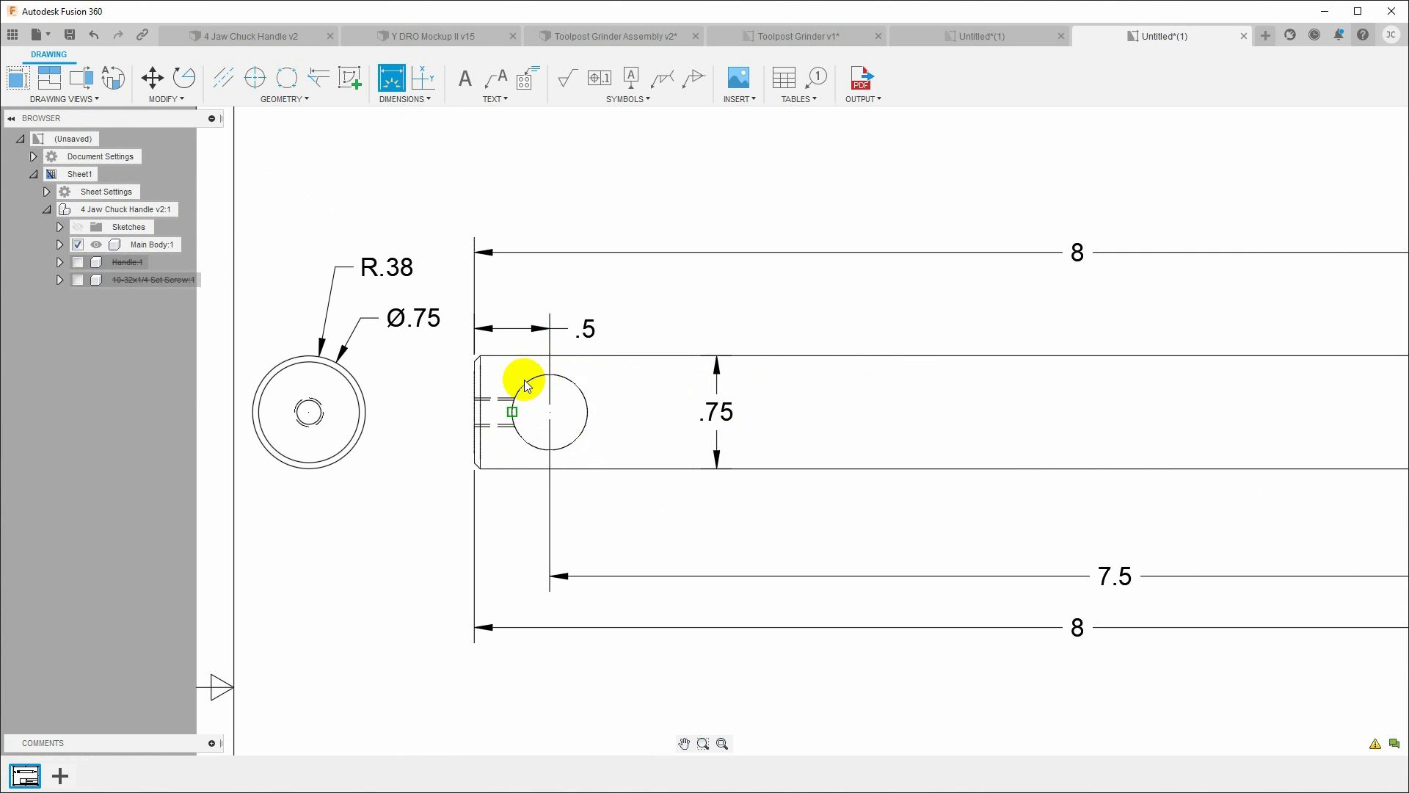
scroll(702, 419, down, 5)
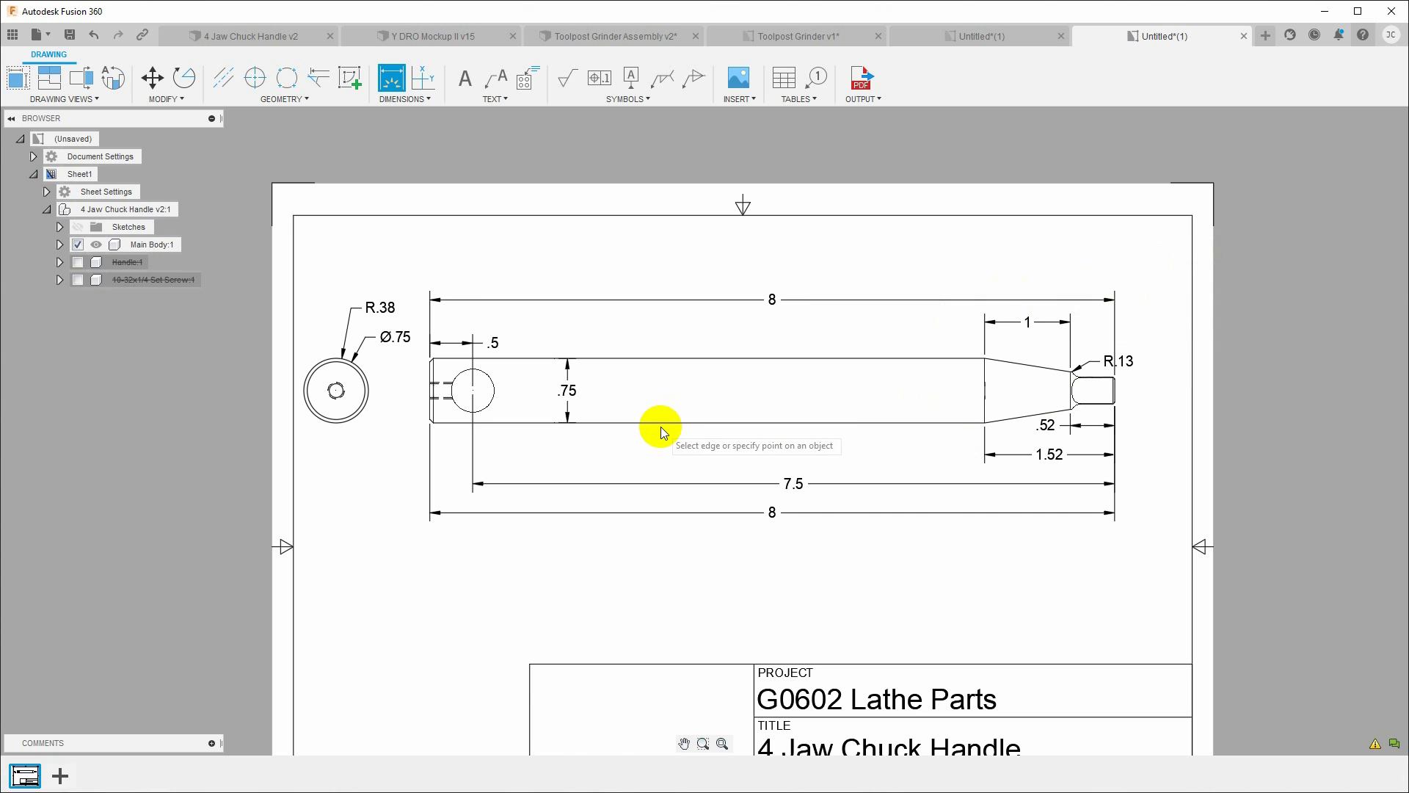
click(1066, 324)
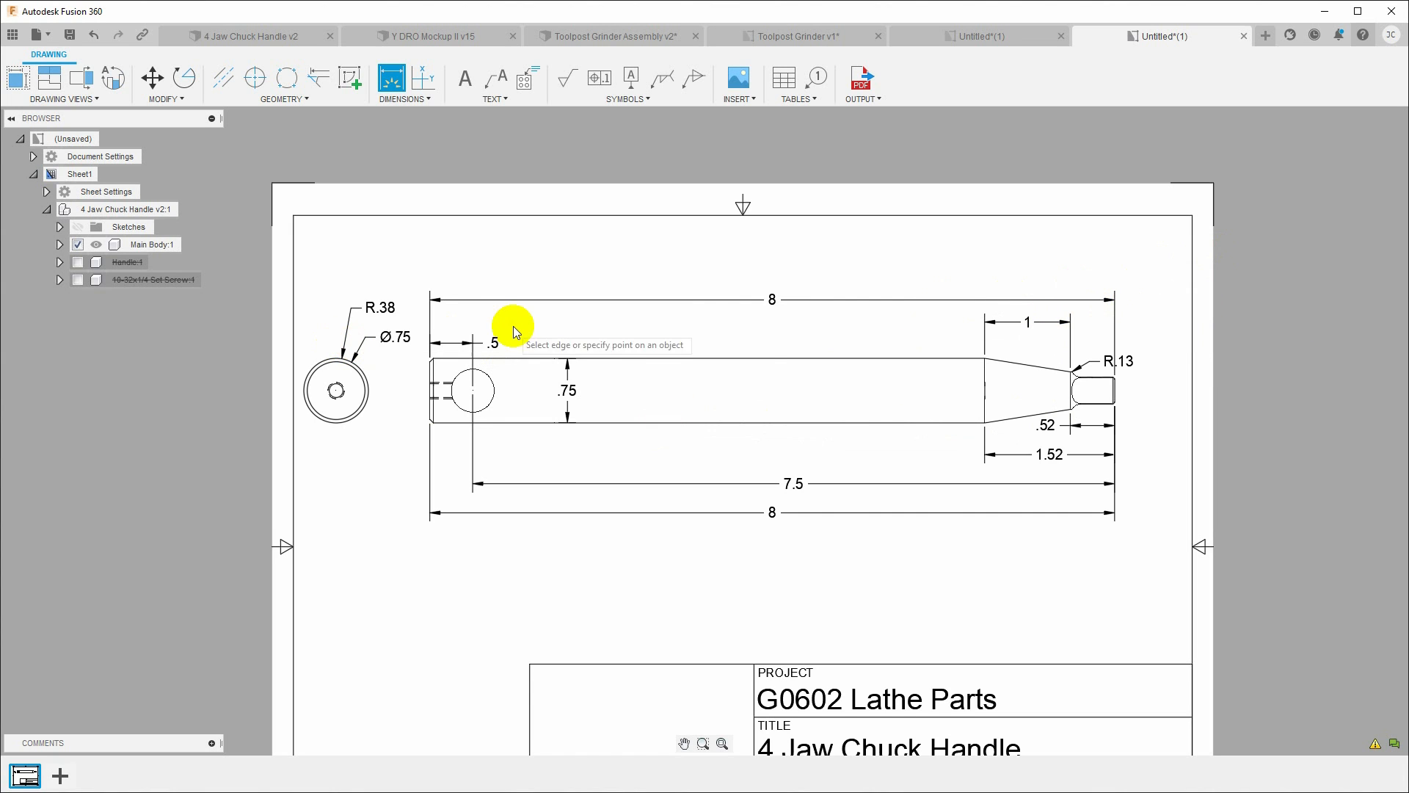
Add an angular dimension between the taper's upper and lower edges, placing it inside the tapered section
scroll(791, 402, up, 3)
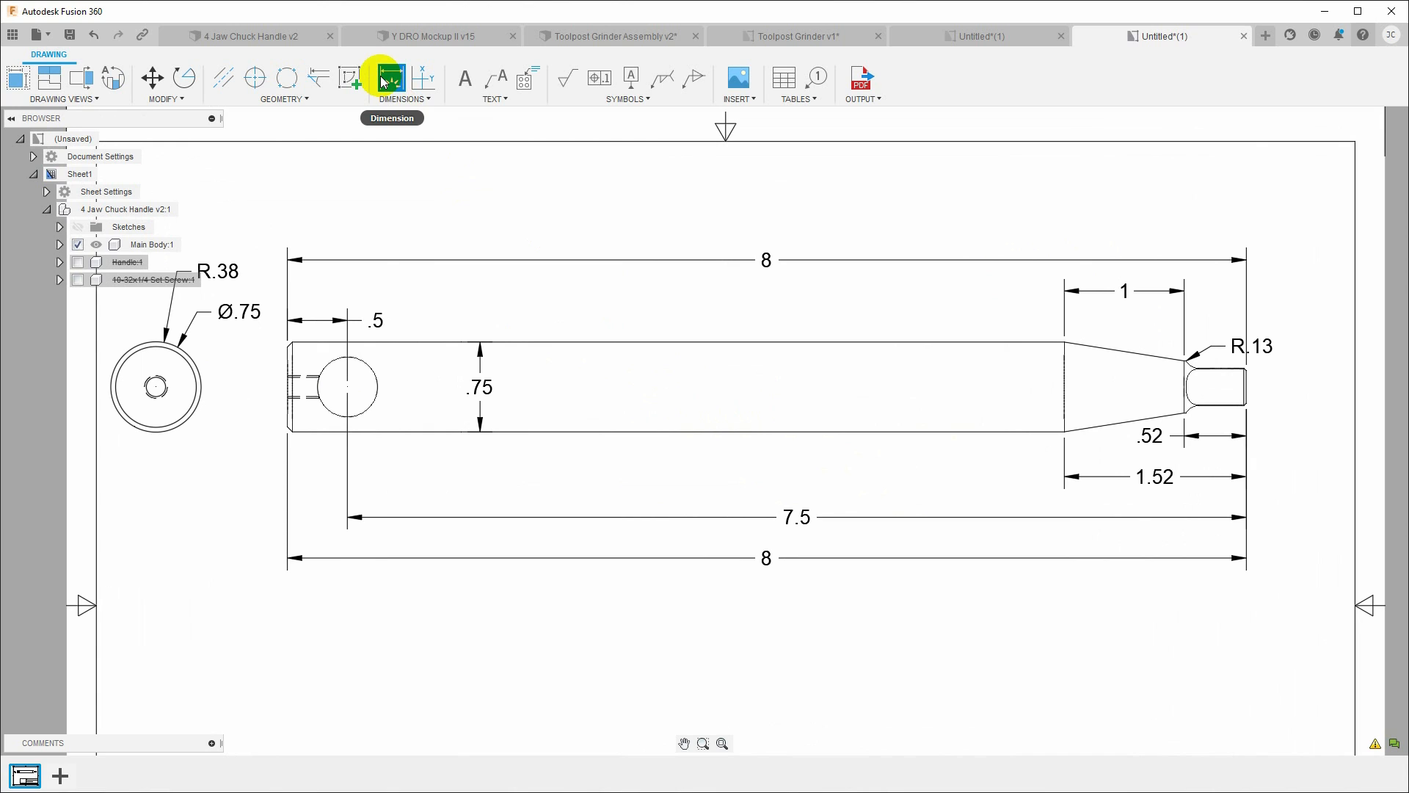
click(406, 99)
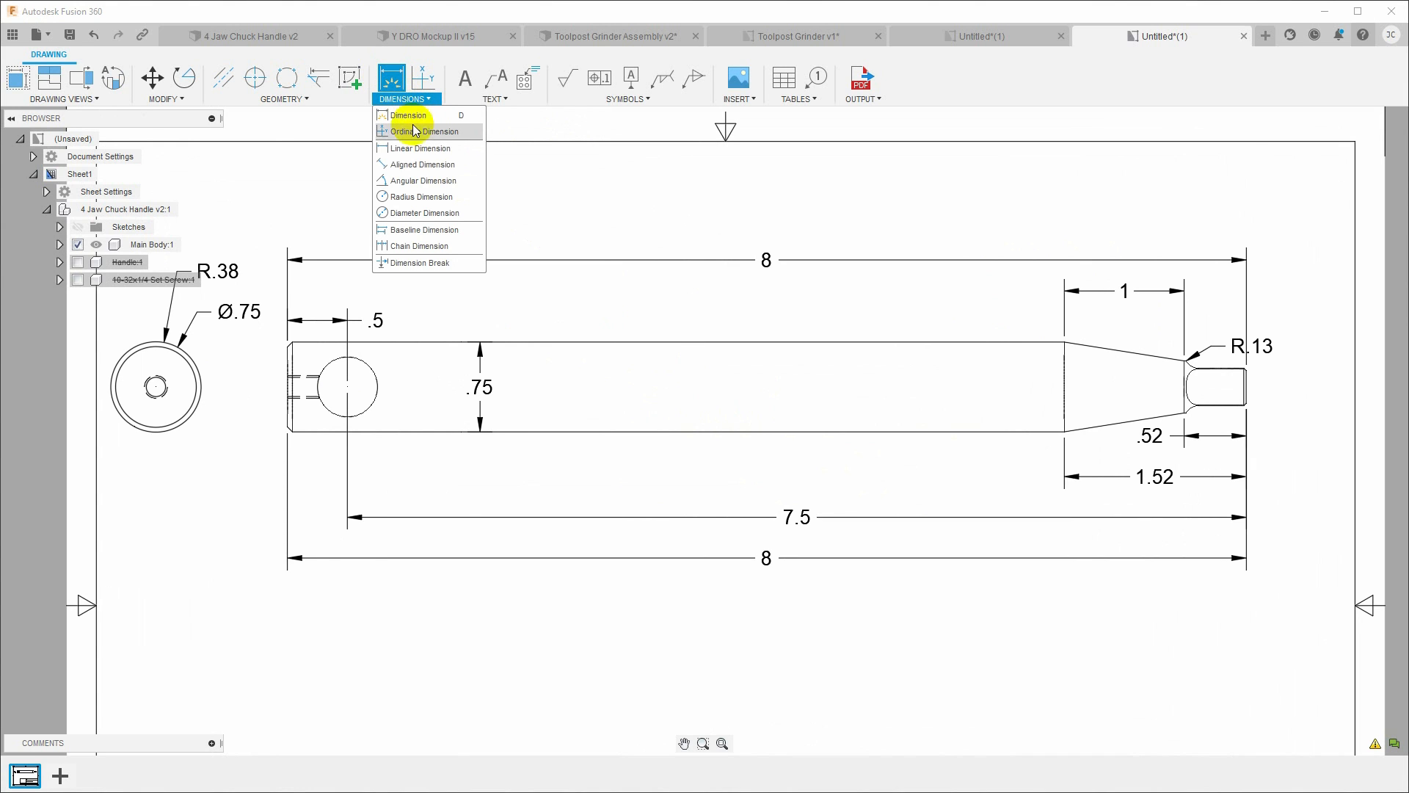
click(415, 182)
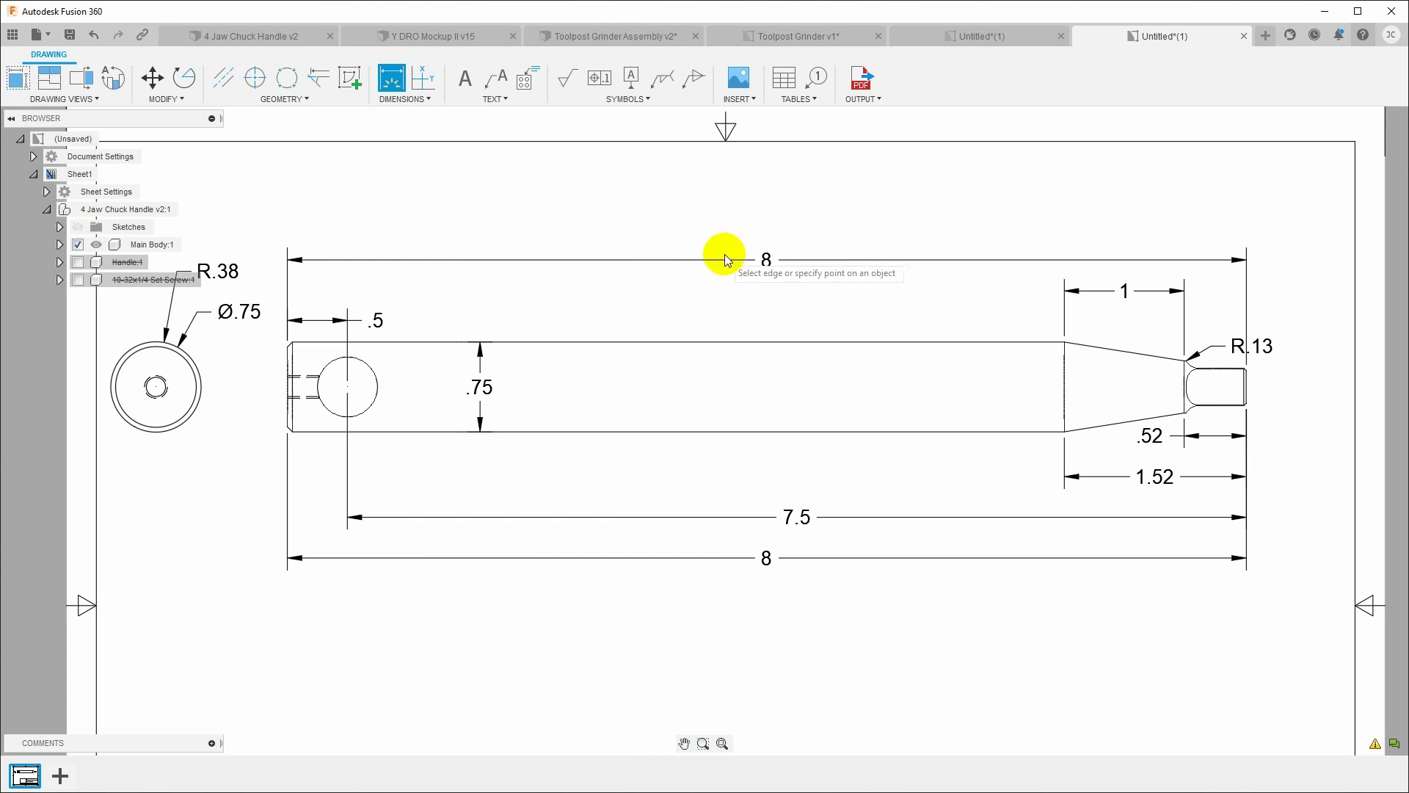
click(390, 86)
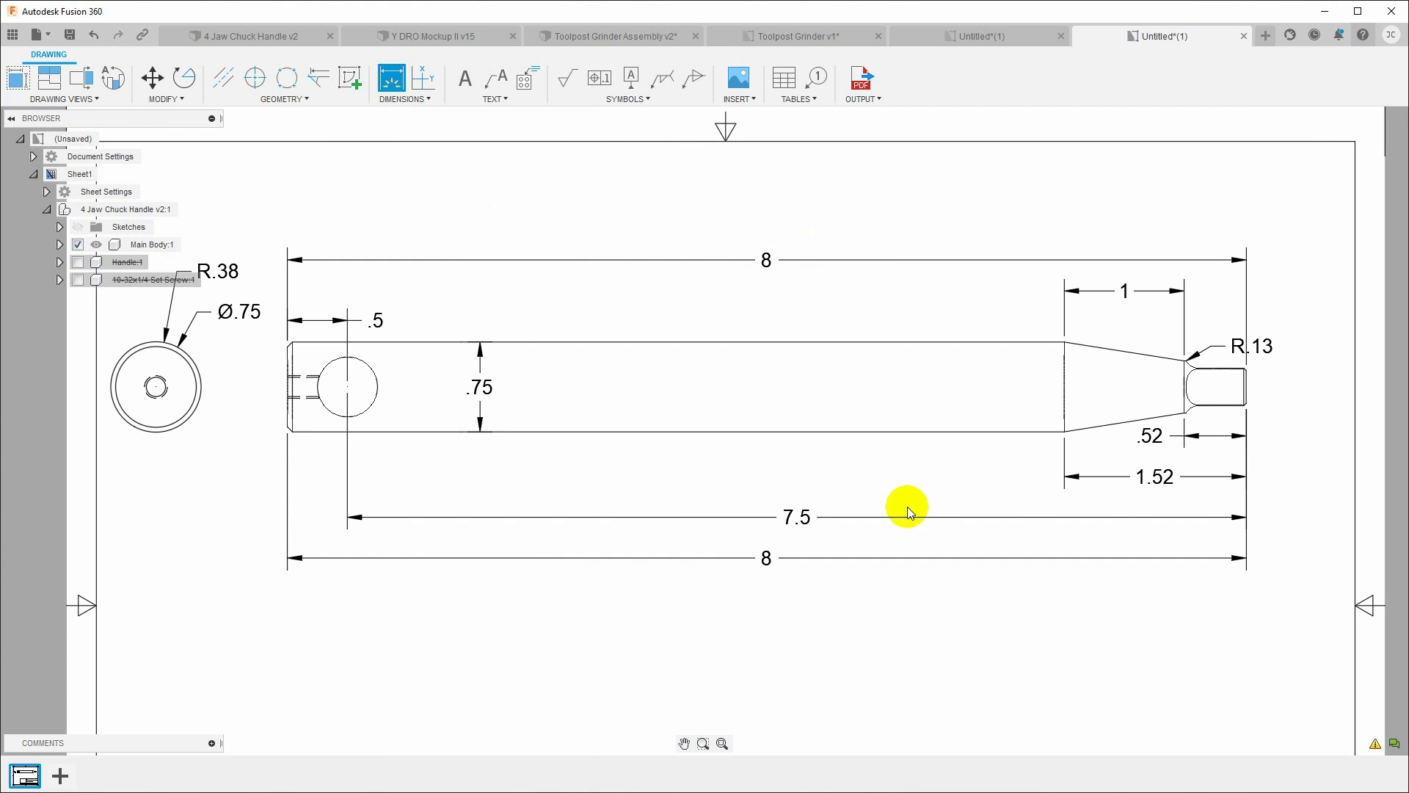
click(1129, 350)
click(1130, 420)
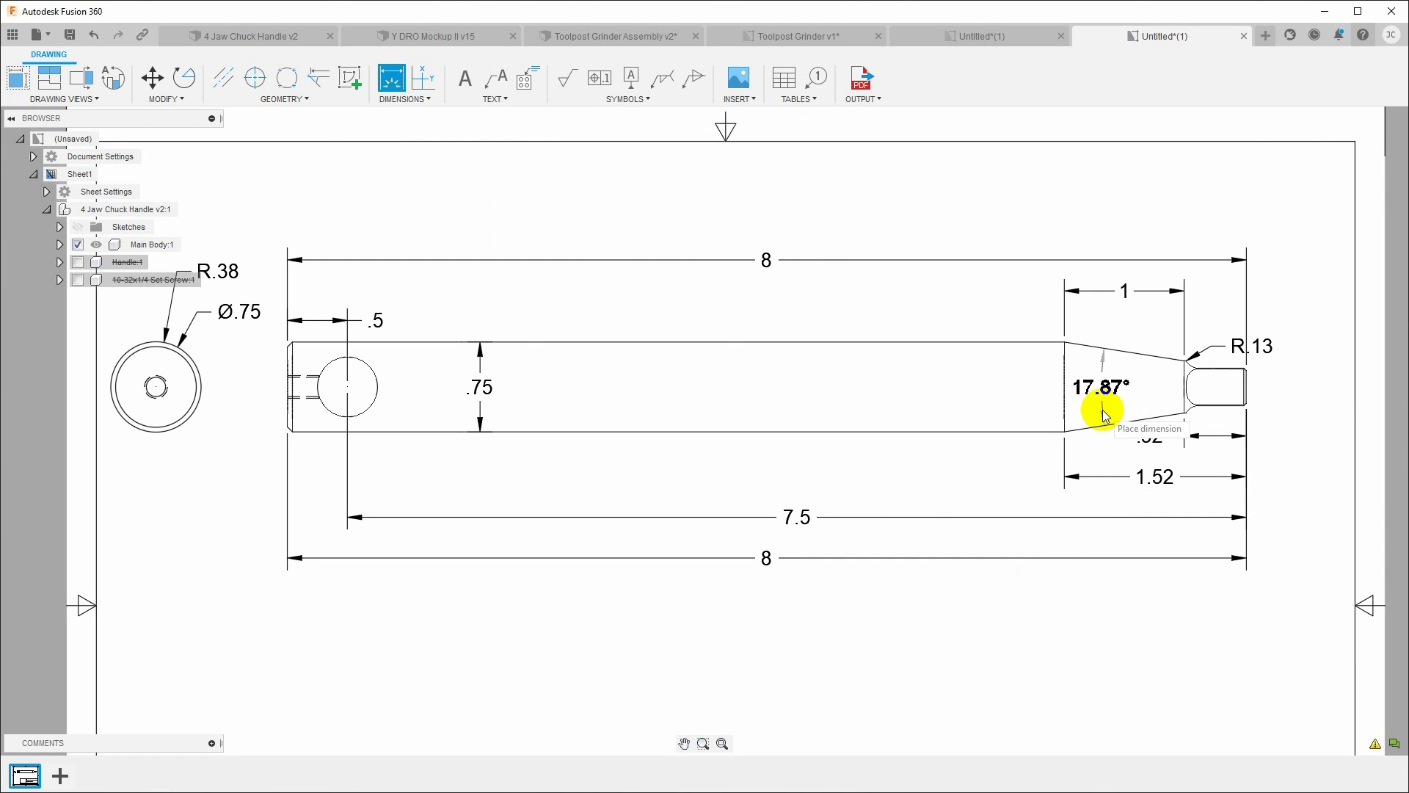
click(1106, 409)
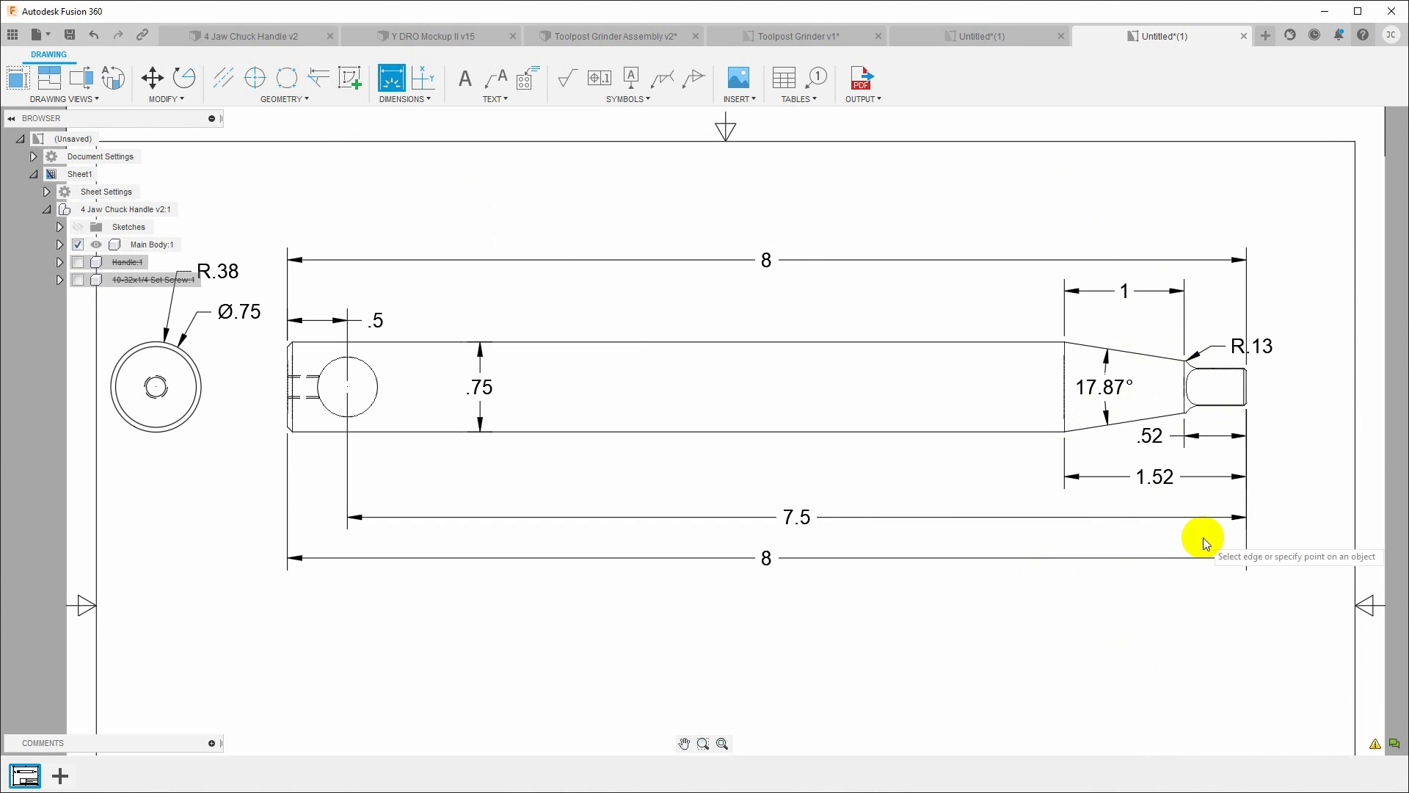
Delete the horizontal length dimension above the tapered section
scroll(1291, 393, up, 3)
scroll(1284, 389, up, 2)
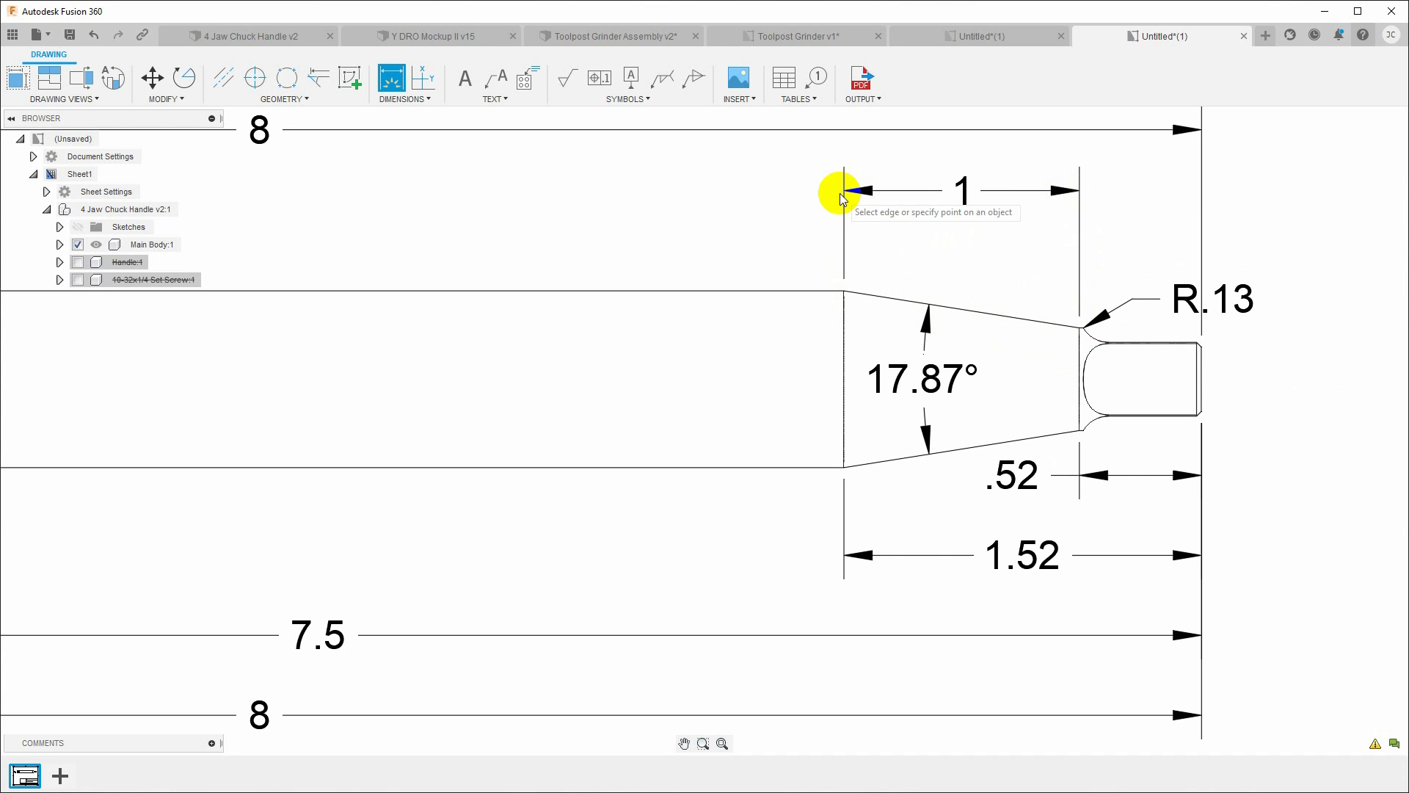
click(844, 218)
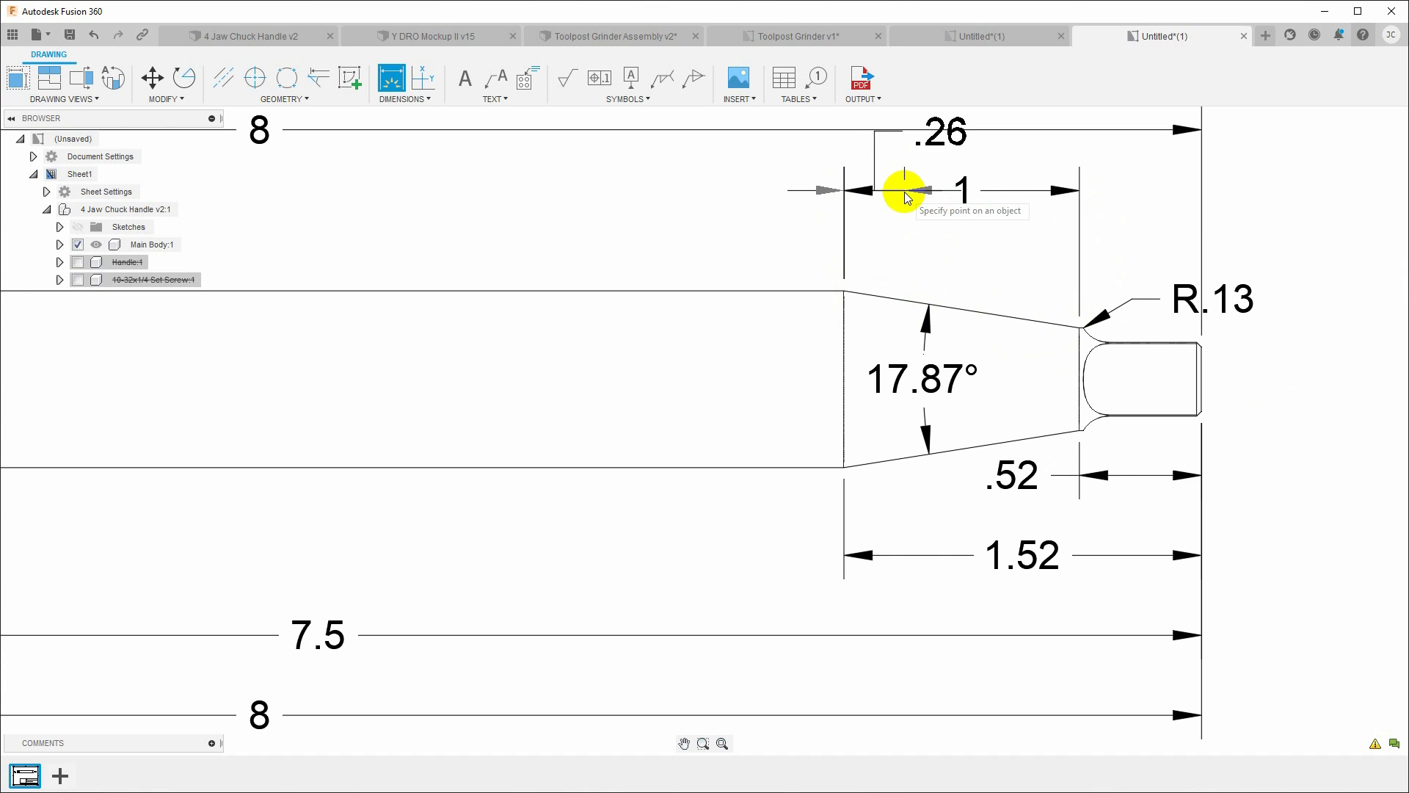
key(Escape)
click(959, 192)
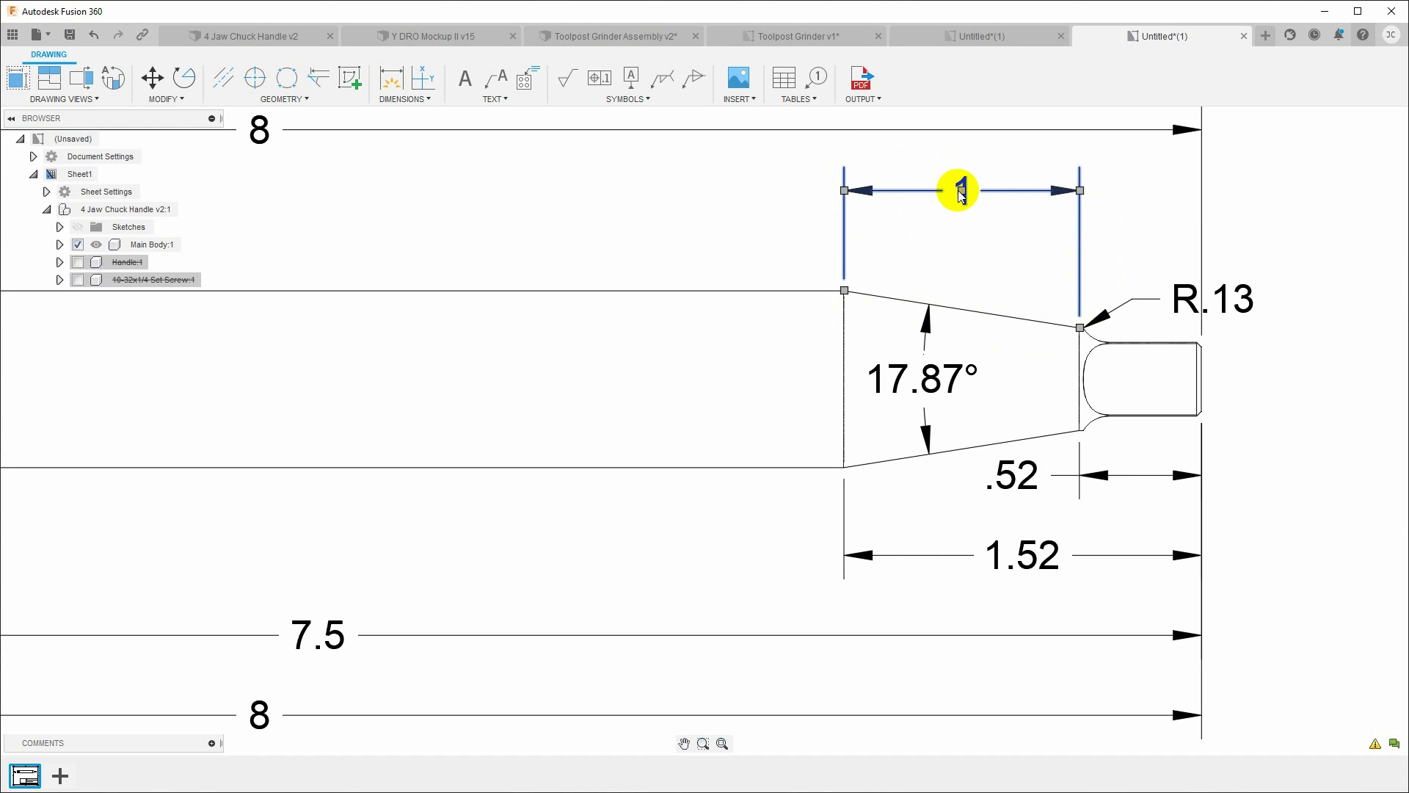
key(Delete)
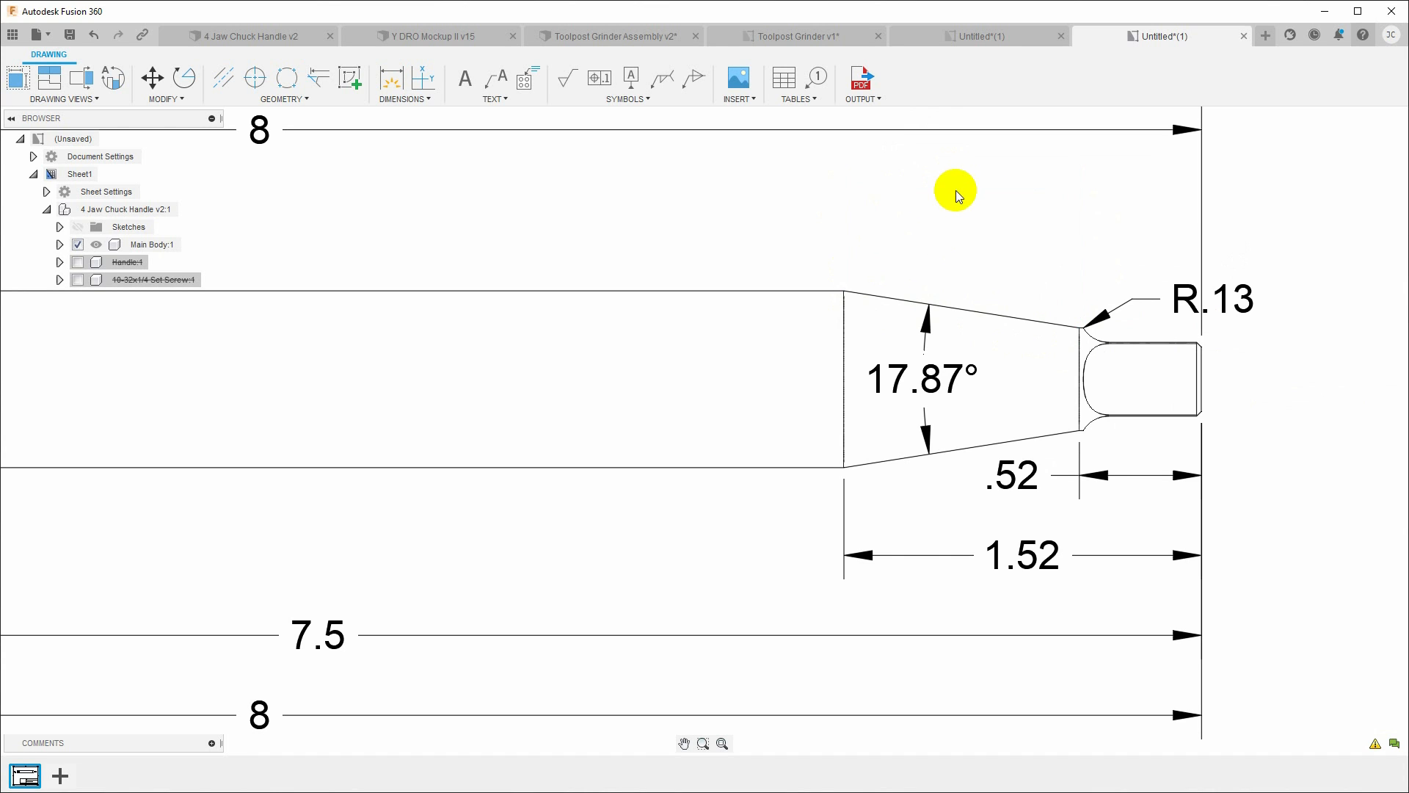
Add an aligned dimension along the taper's sloped upper edge, placing it above the tapered section
click(390, 81)
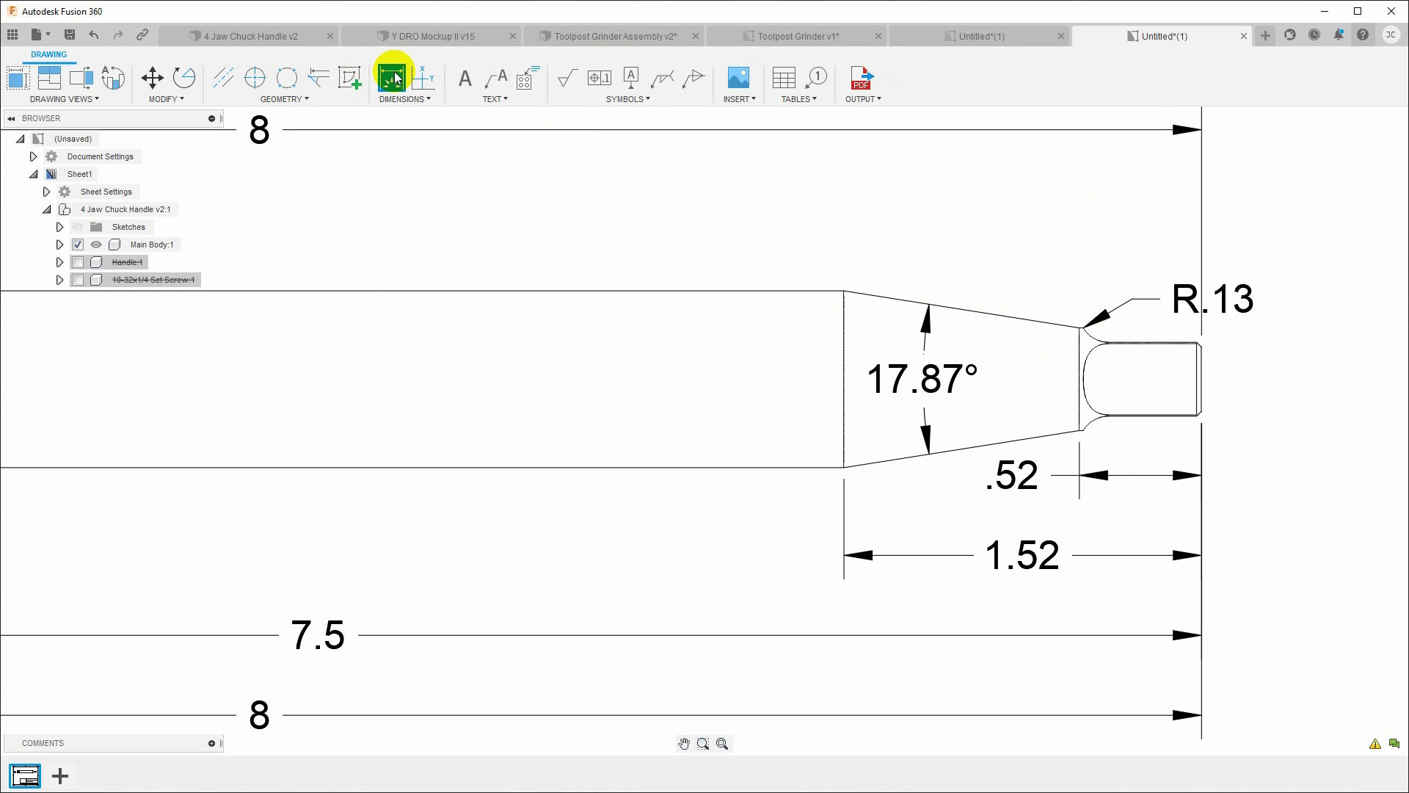
click(877, 298)
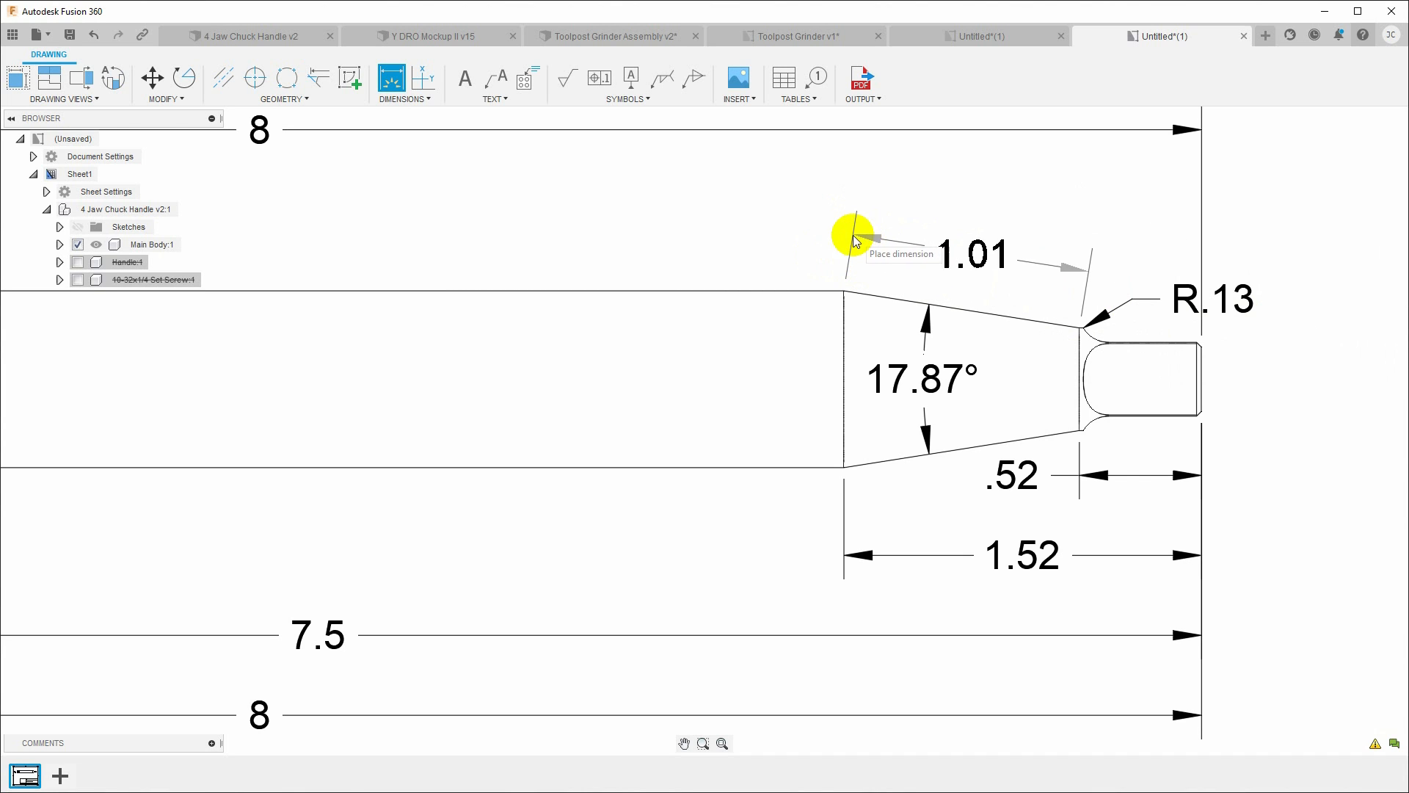
click(404, 100)
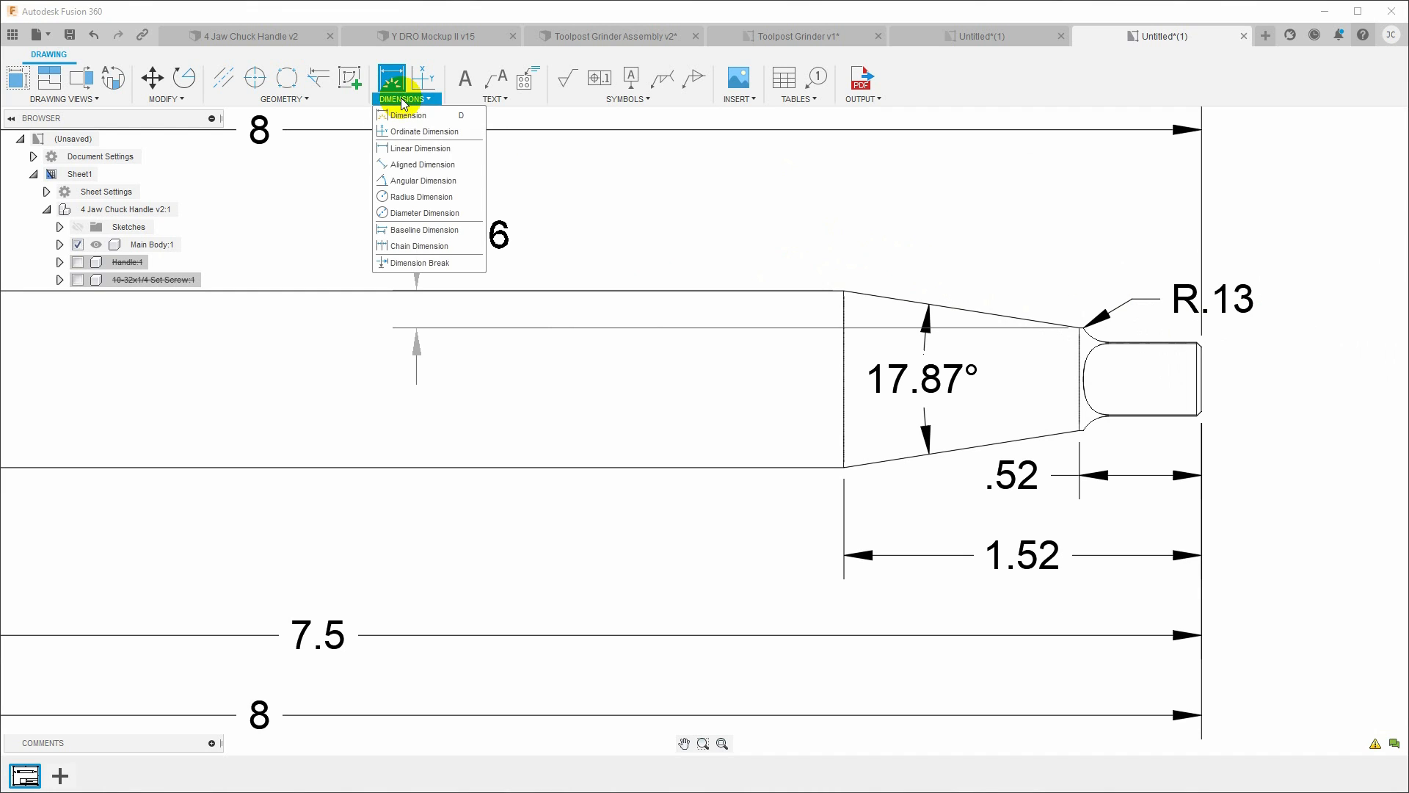
click(411, 164)
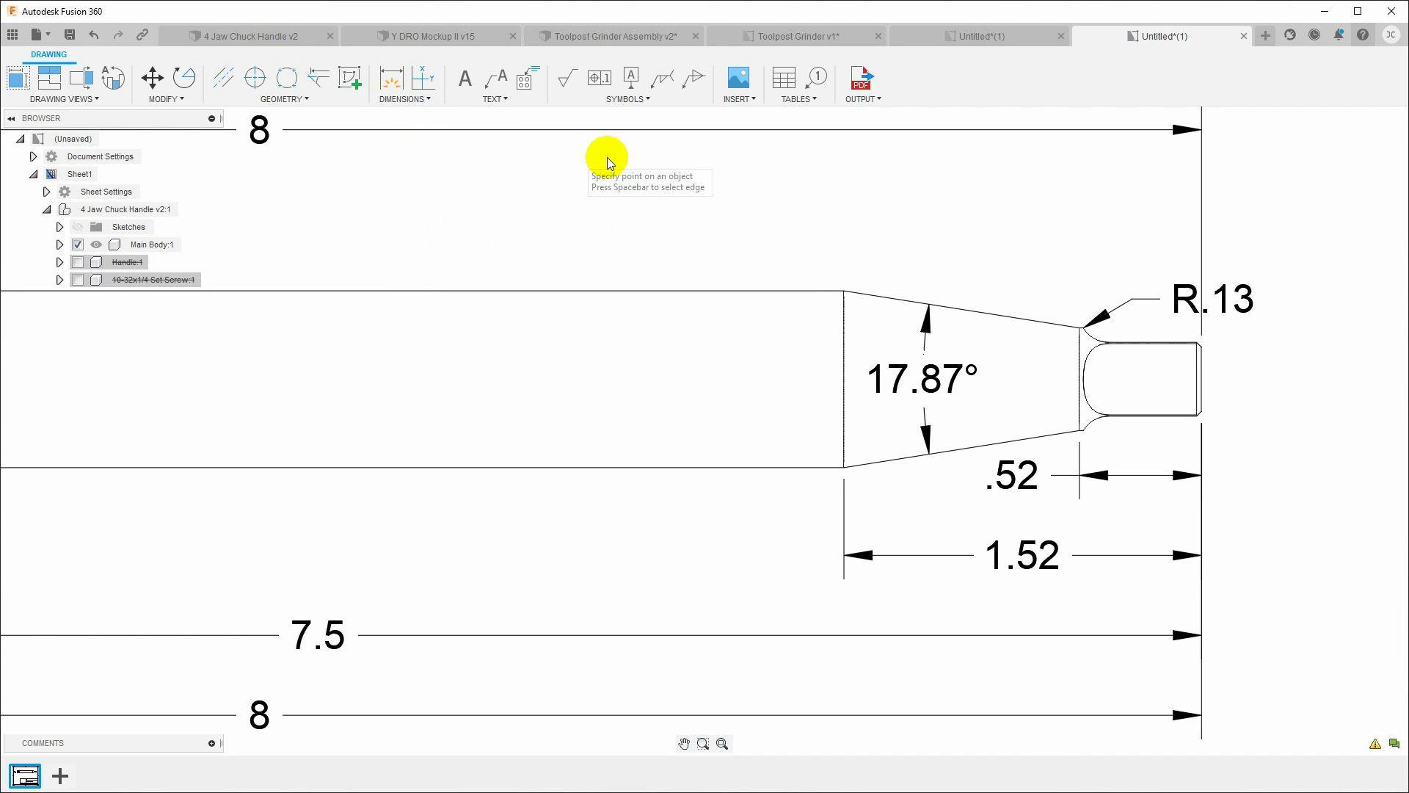
click(956, 309)
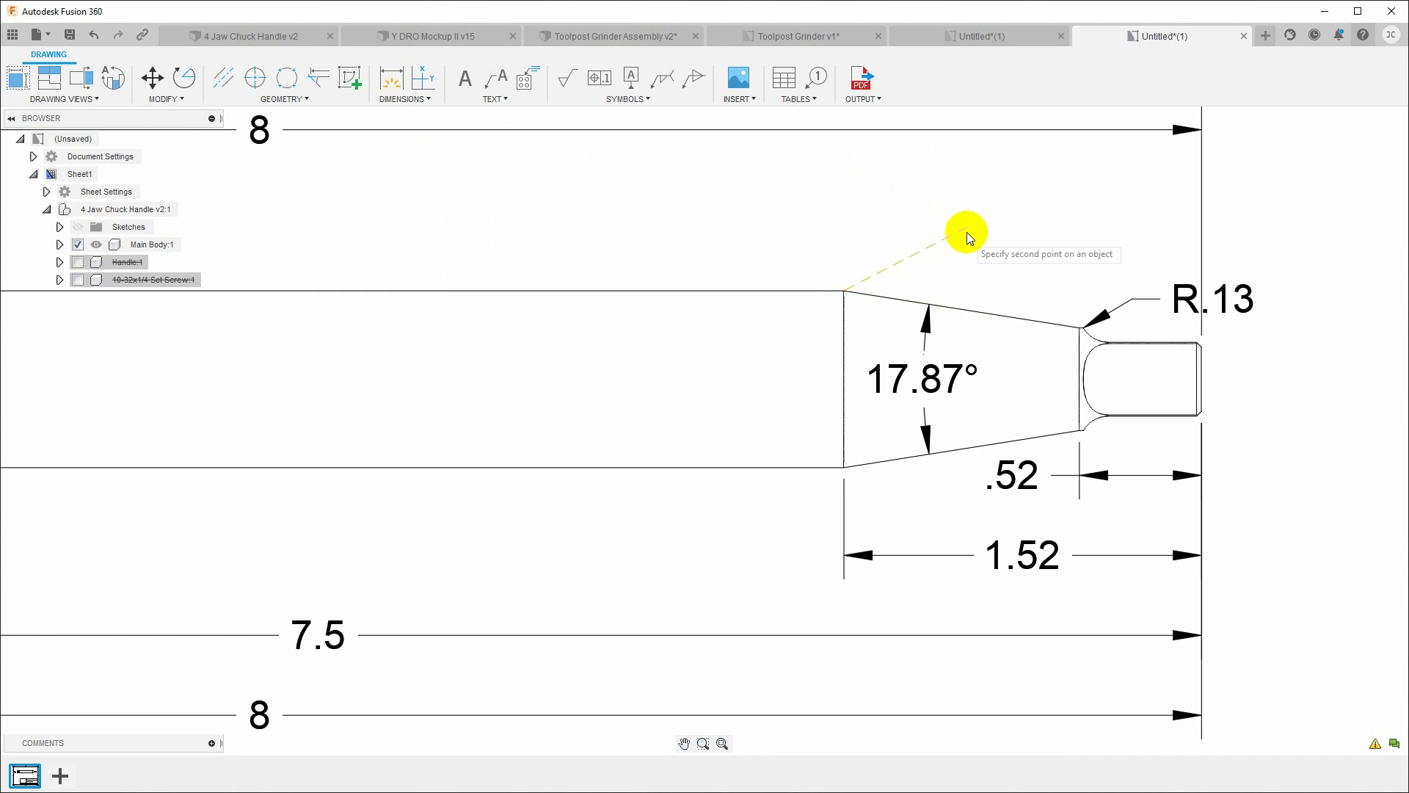
click(1077, 328)
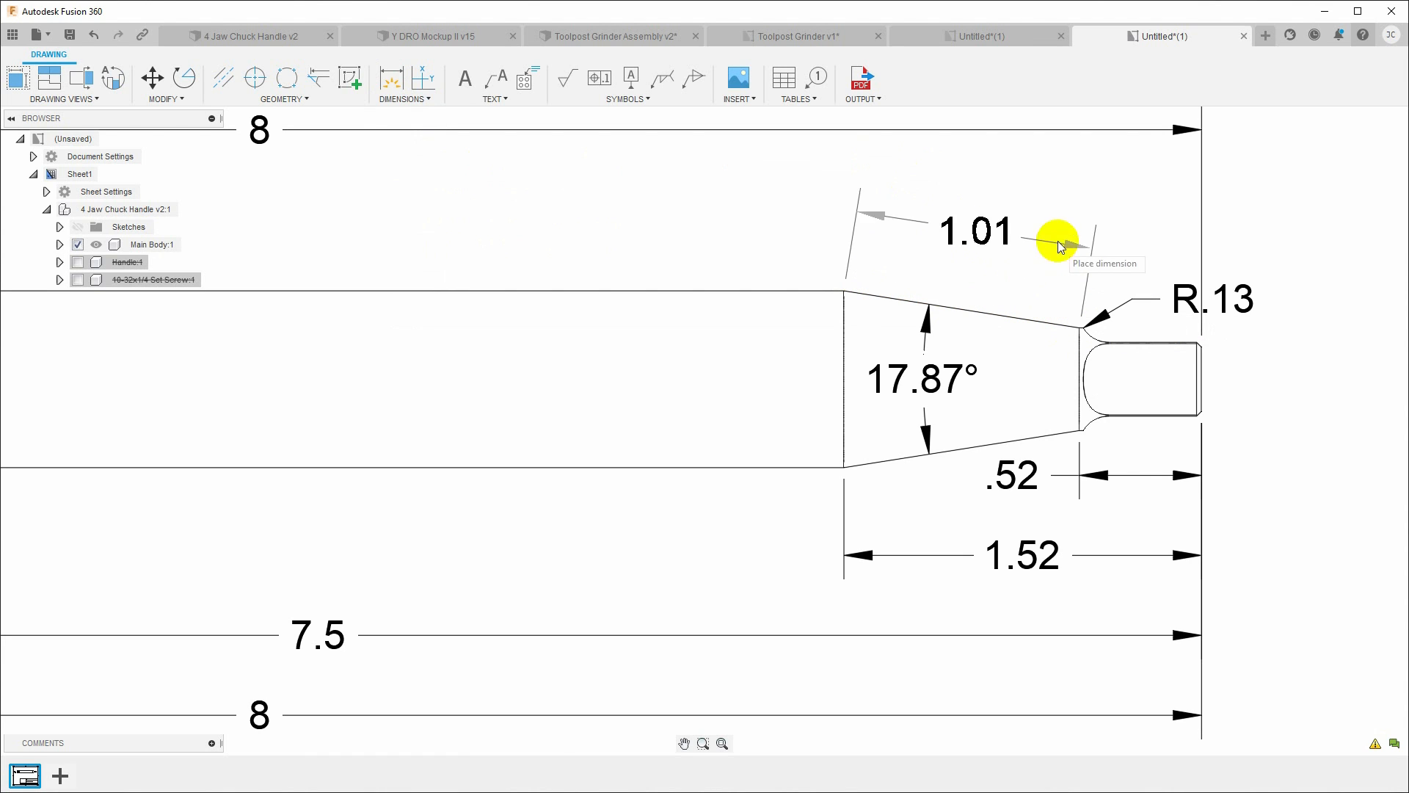
click(918, 228)
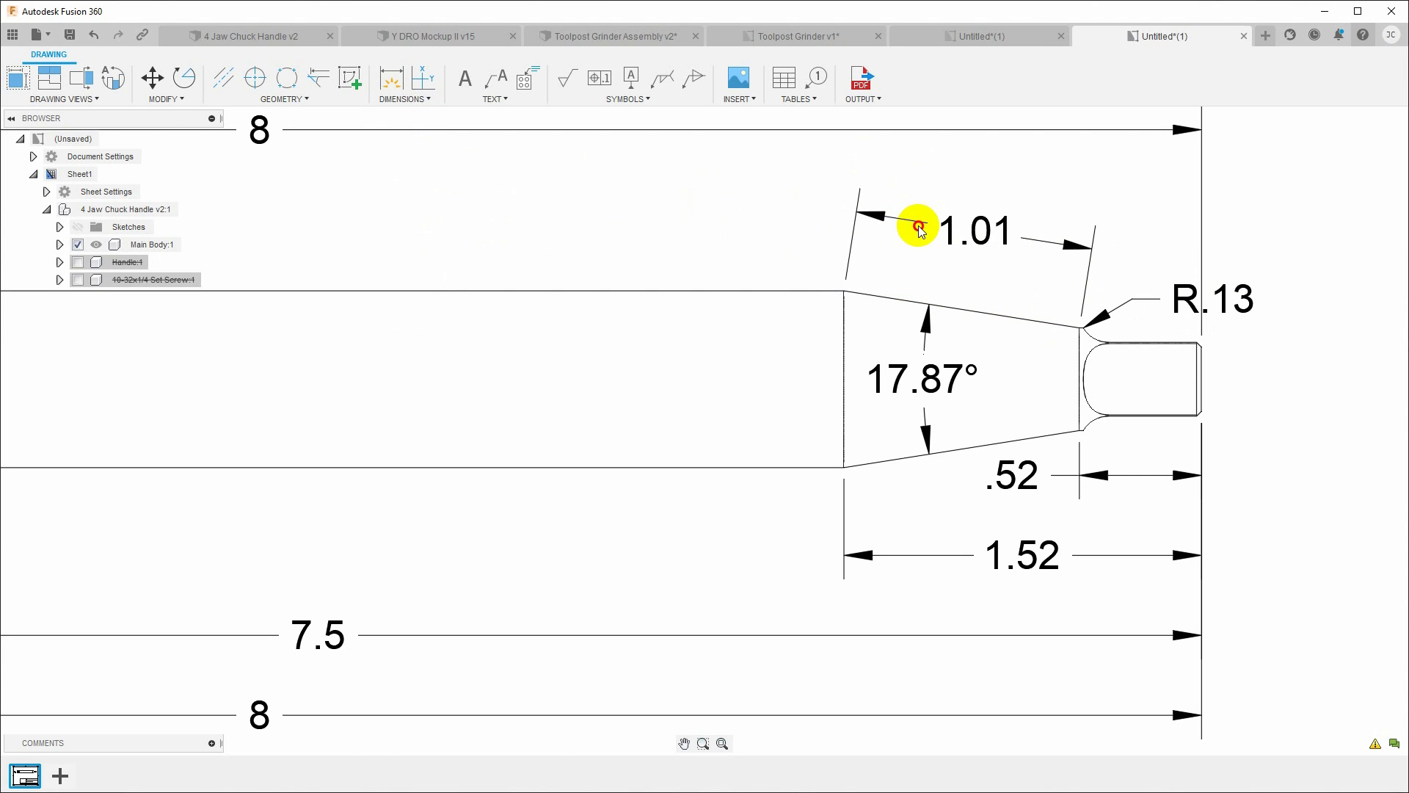
scroll(742, 608, down, 5)
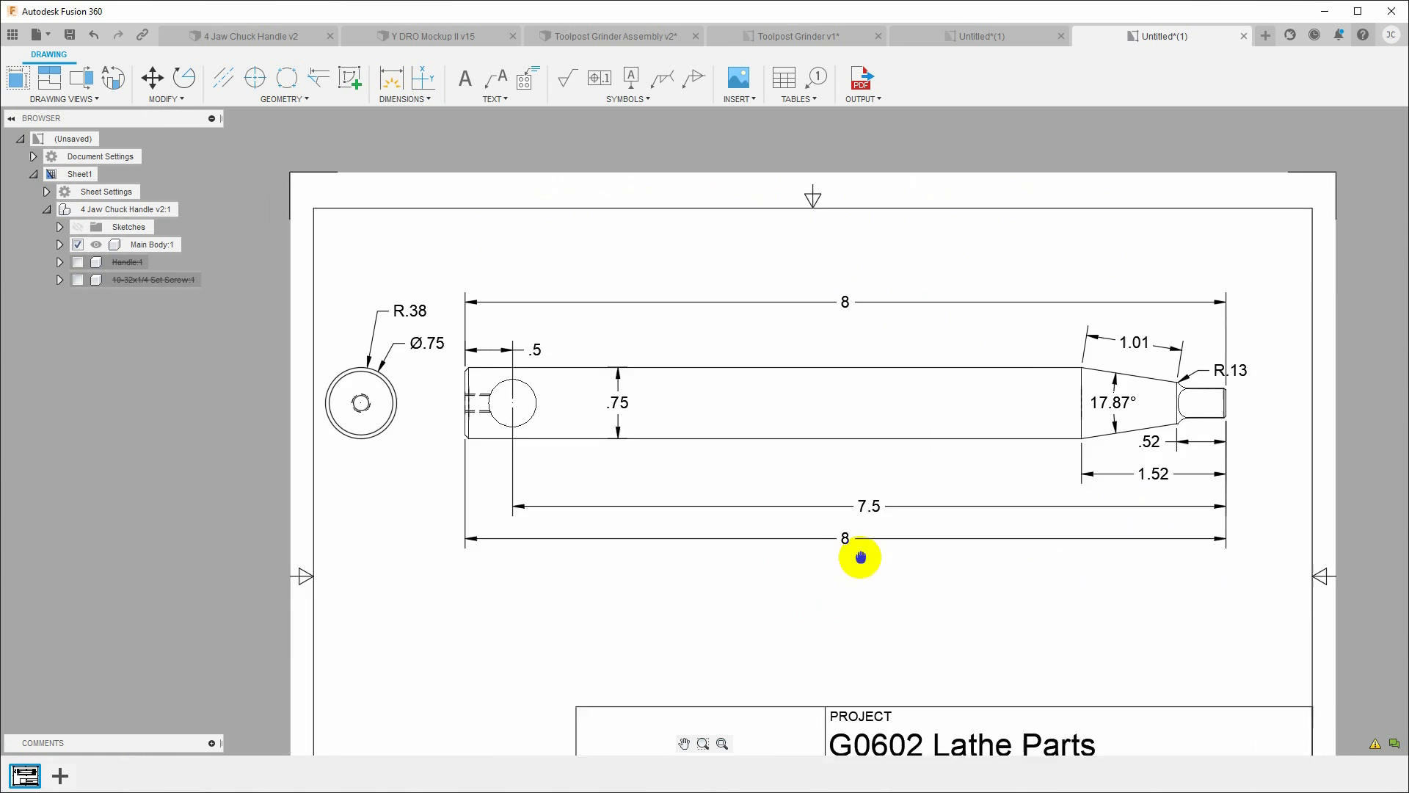
Hide the 10-32x1/4 set screw in the 4 Jaw Chuck Handle design to expose the threaded hole in the main body's end
scroll(754, 490, up, 4)
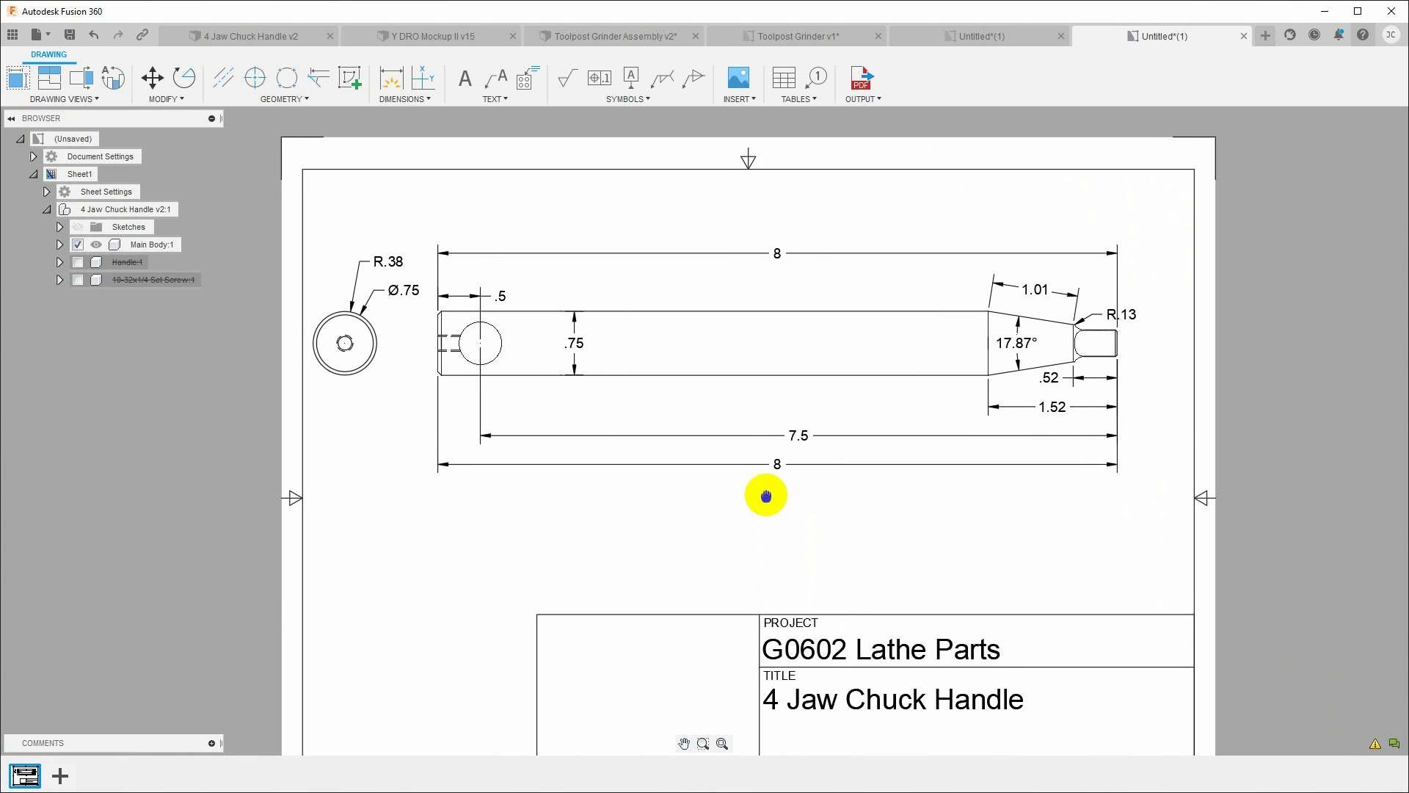
scroll(623, 433, up, 4)
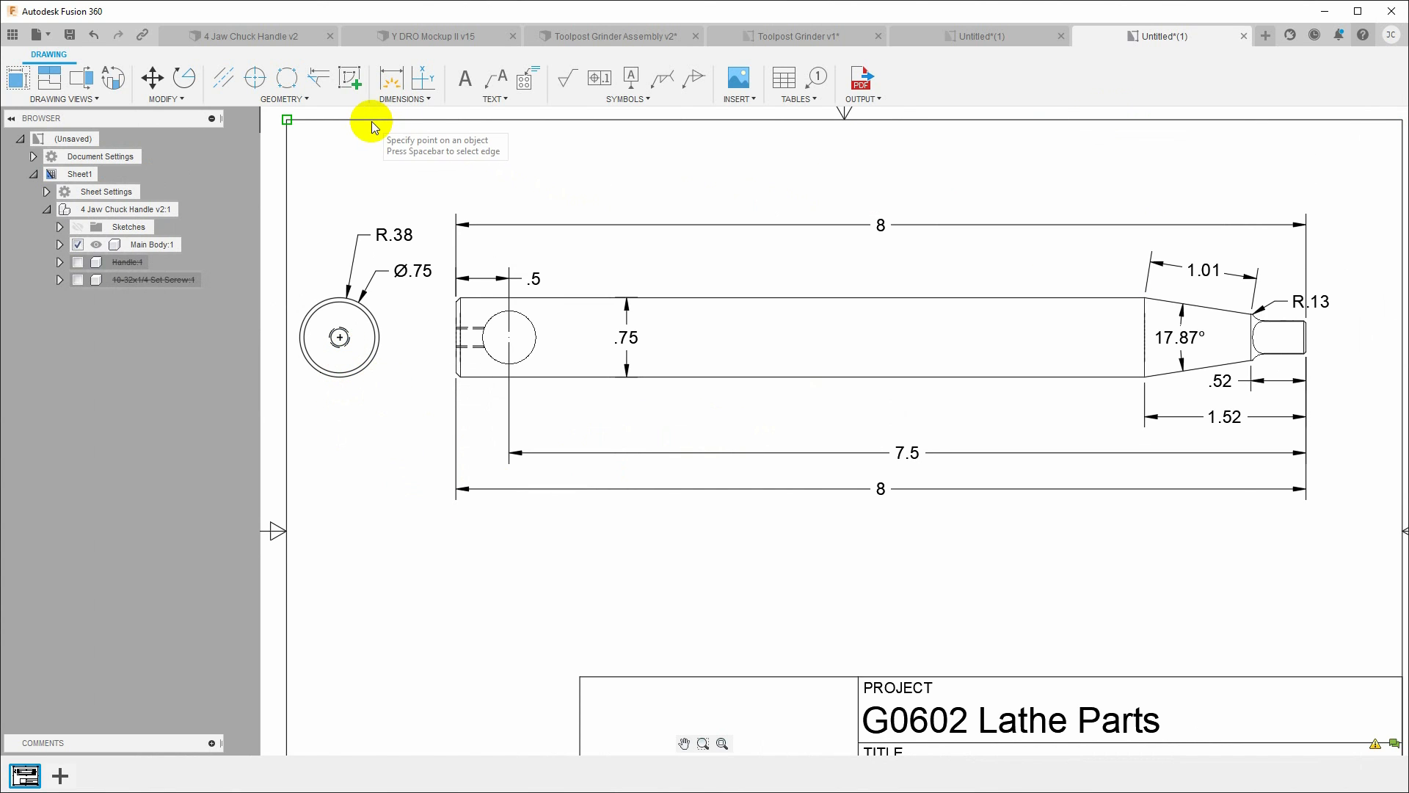
click(261, 38)
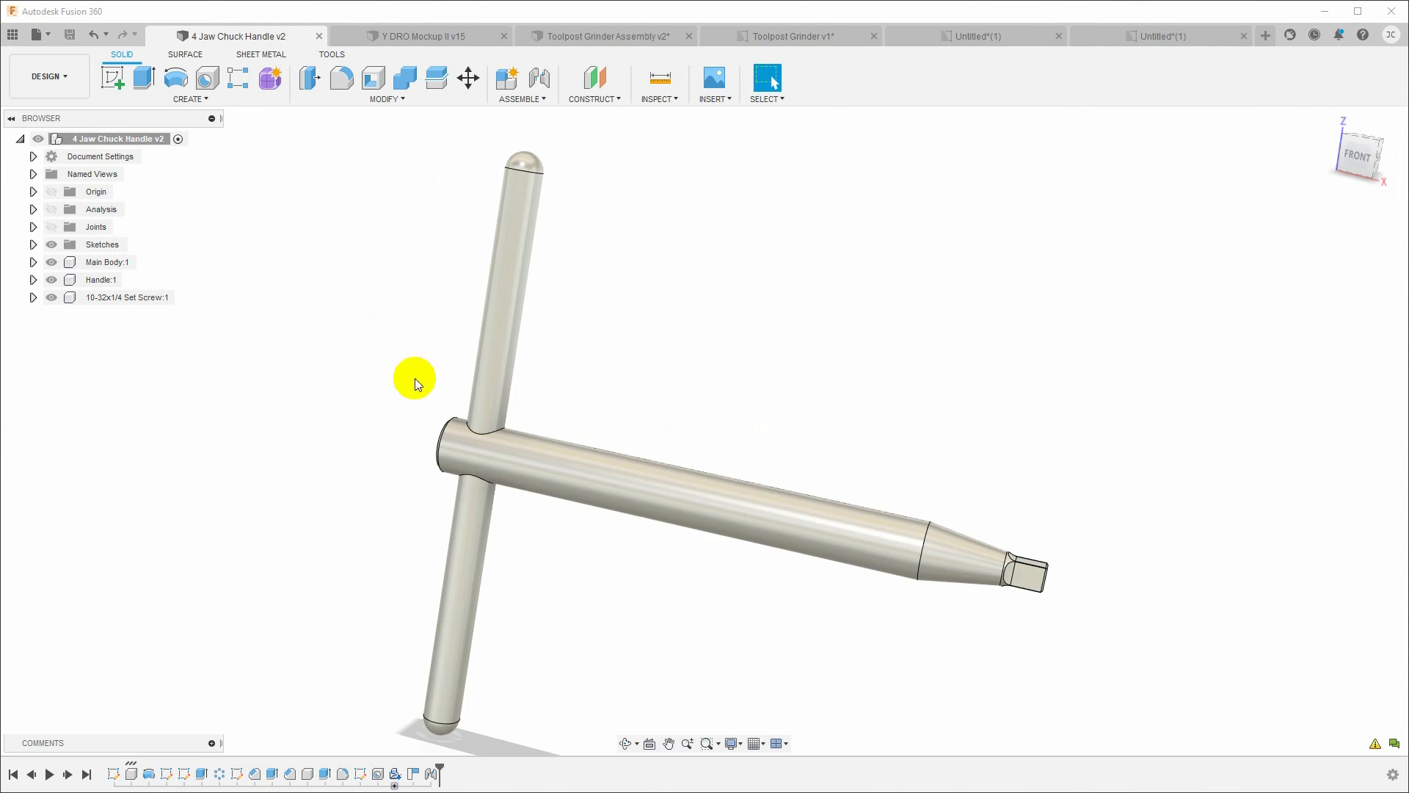
shift+middle_drag(455, 474, 948, 508)
scroll(772, 319, up, 5)
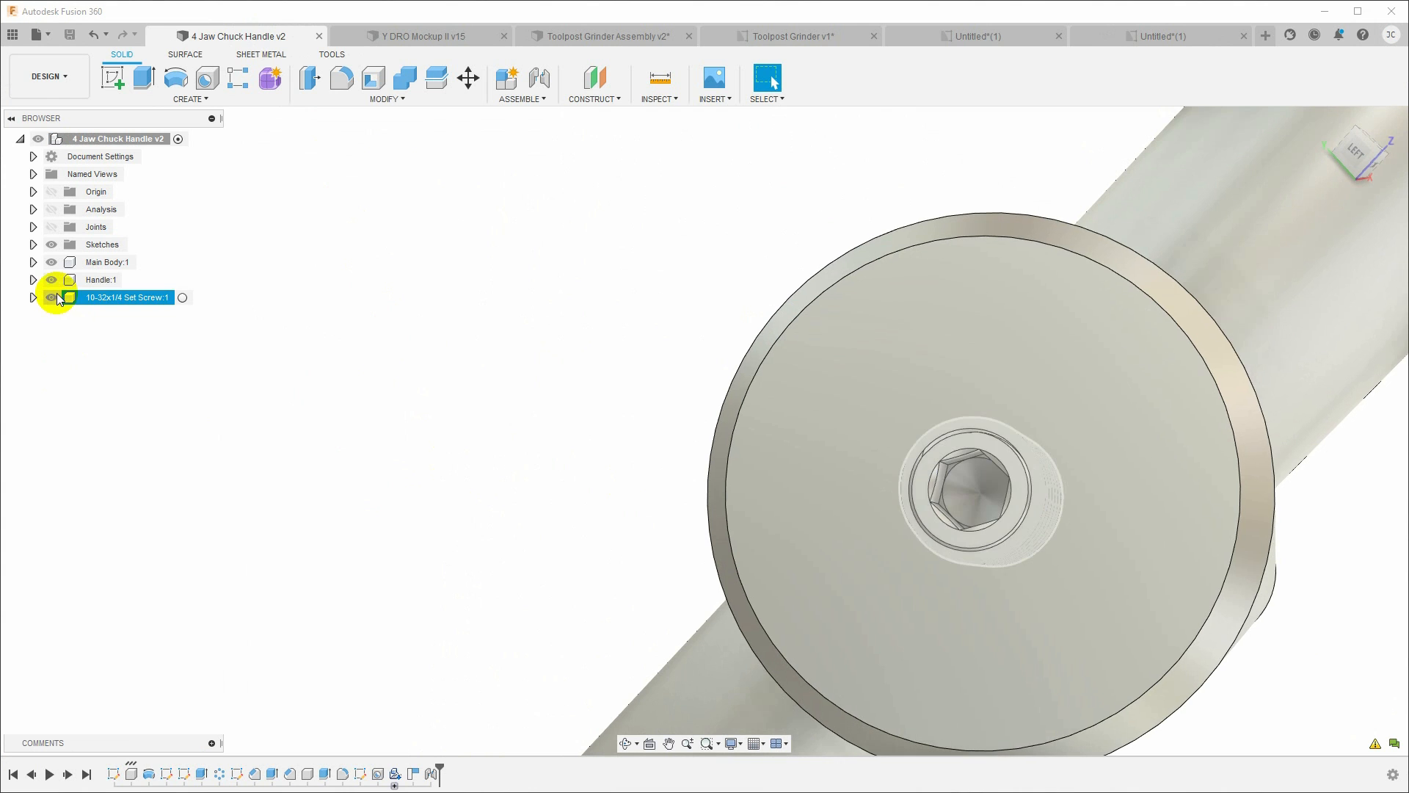
click(50, 298)
shift+middle_drag(631, 573, 932, 605)
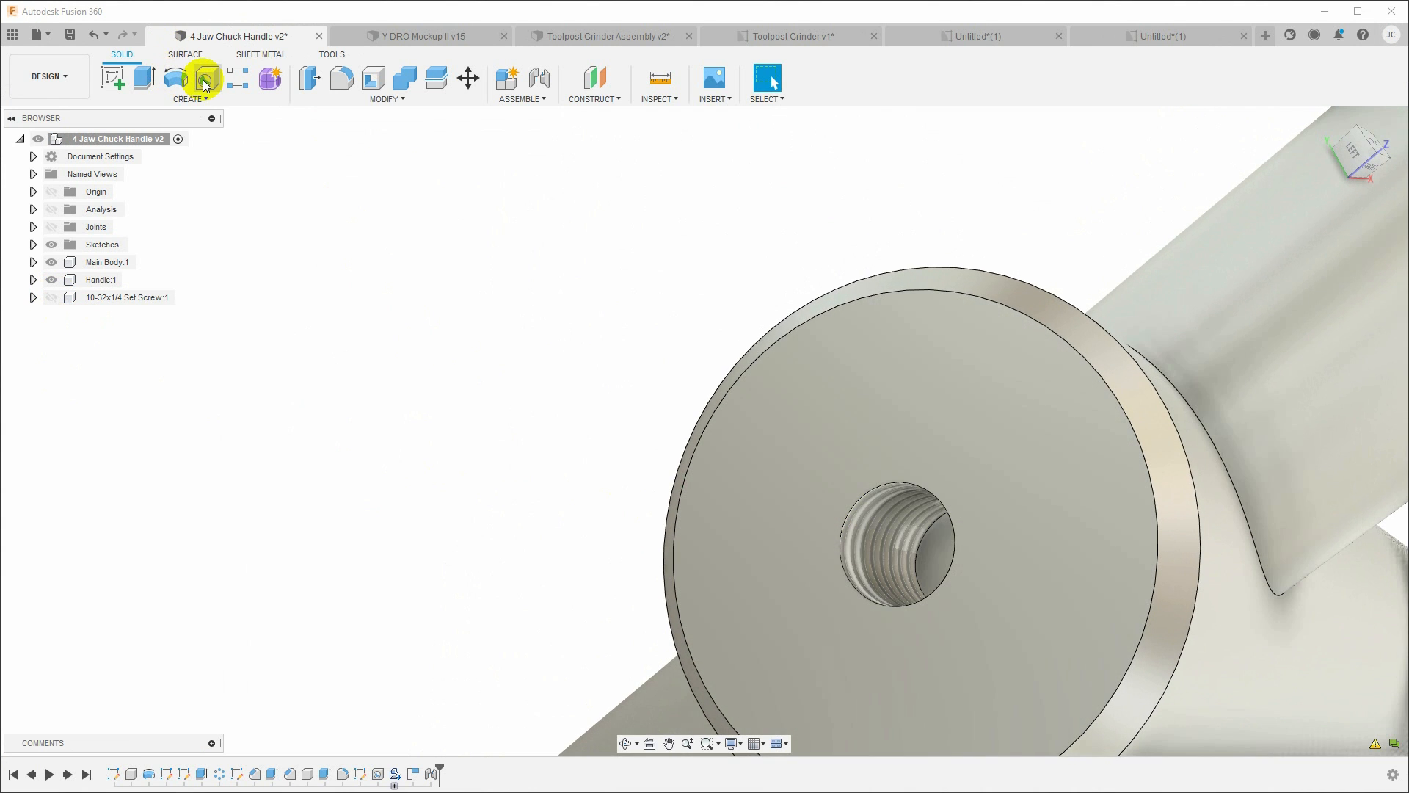
scroll(501, 342, down, 4)
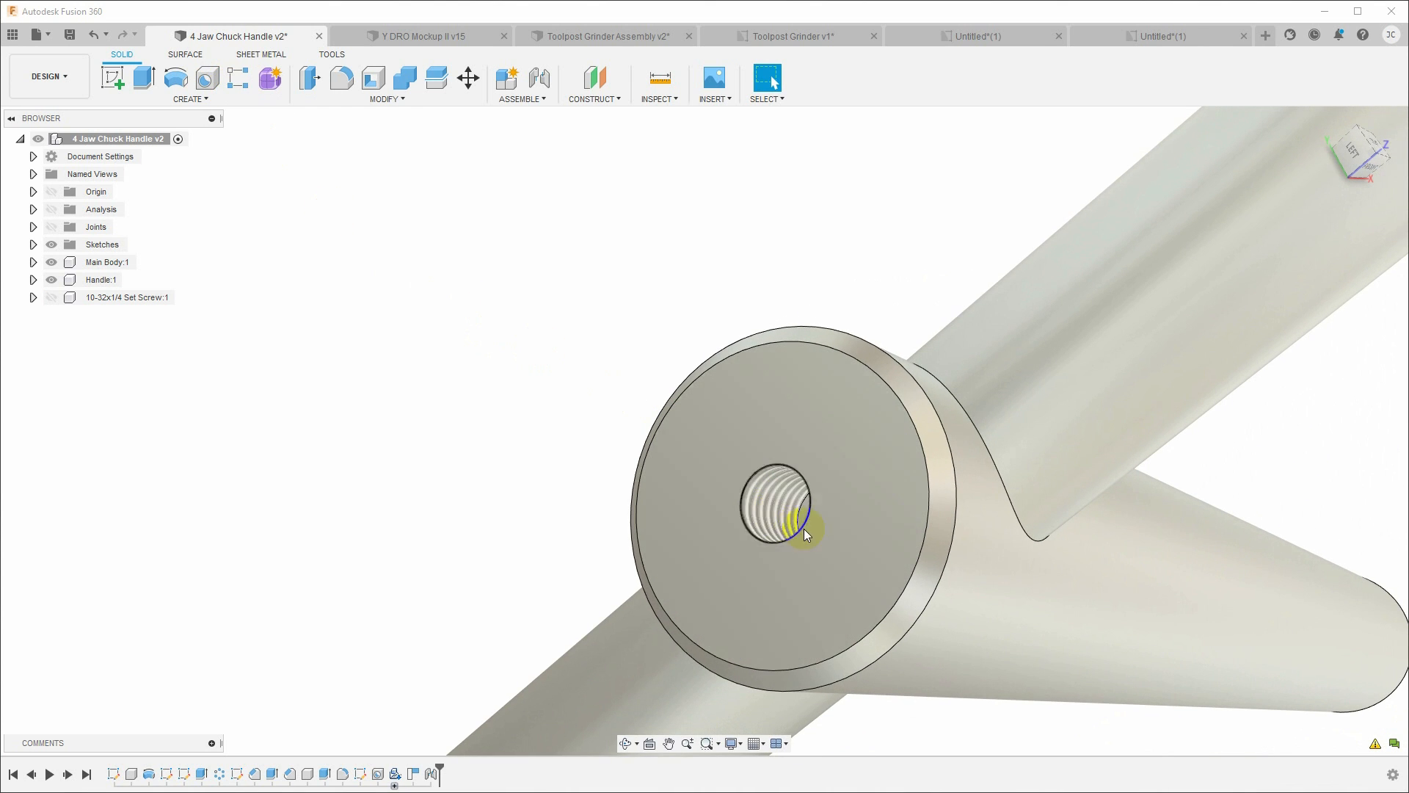
Return to the handle drawing and add a hole and thread note to the end view's threaded hole, placing it below the view
click(1151, 37)
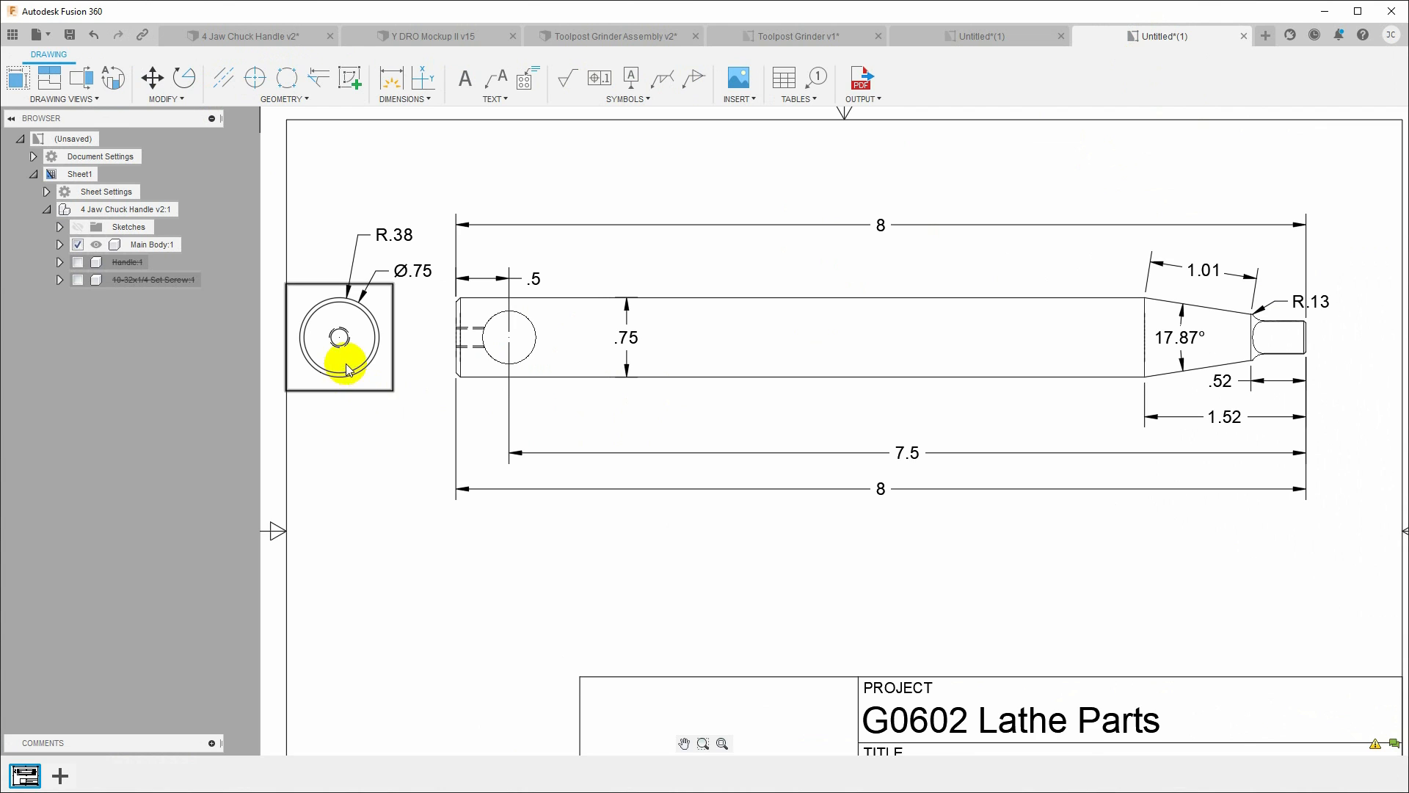
scroll(334, 345, down, 1)
scroll(338, 360, up, 2)
scroll(339, 370, up, 1)
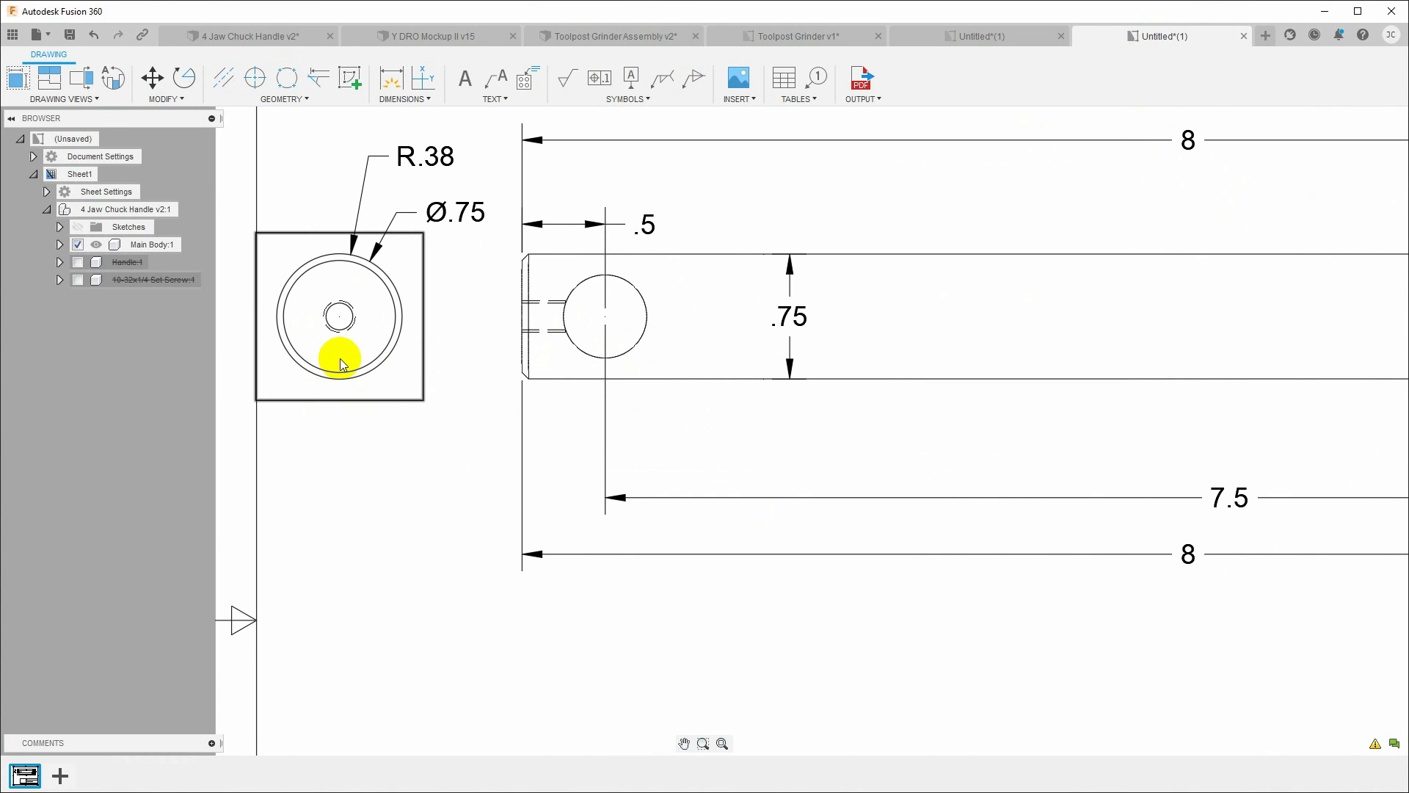
click(499, 82)
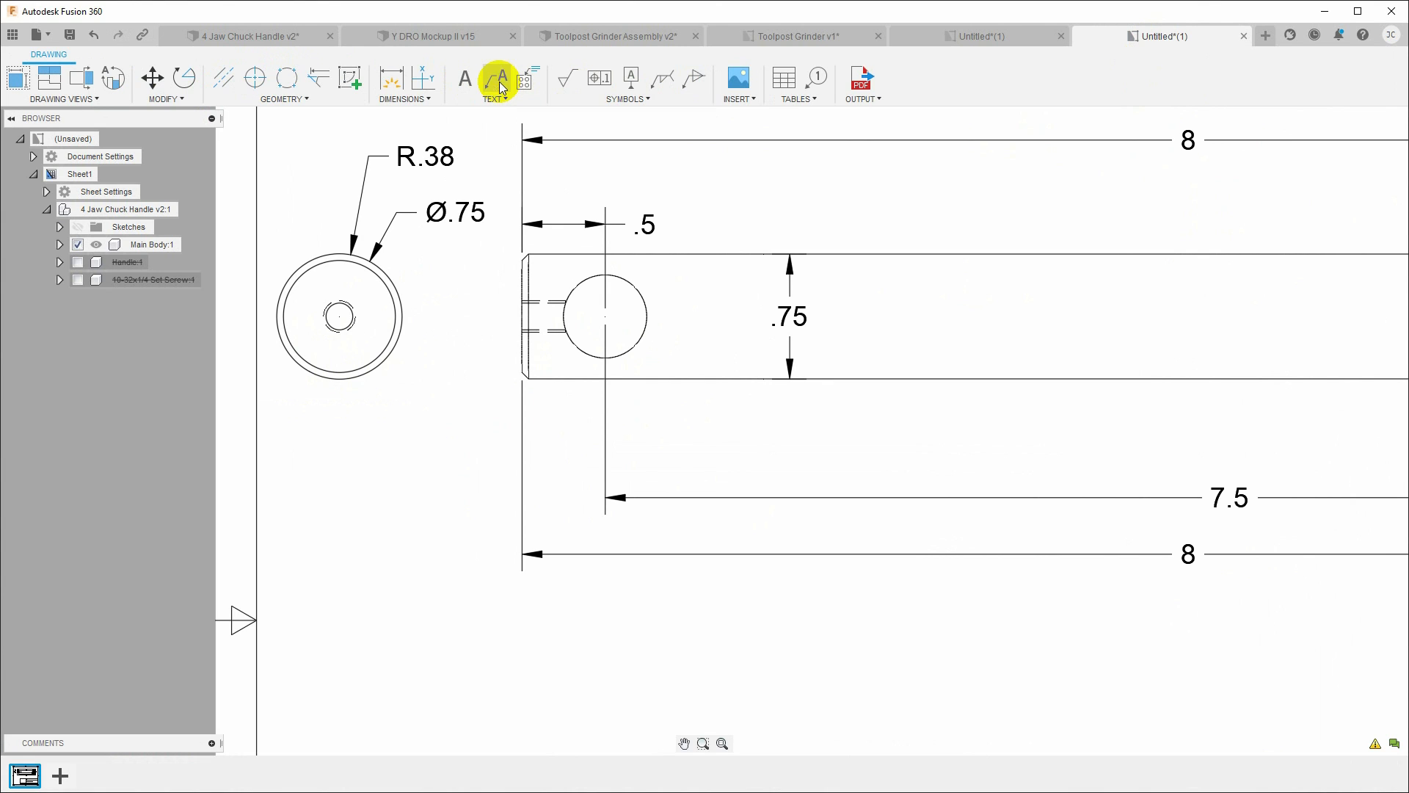
click(346, 332)
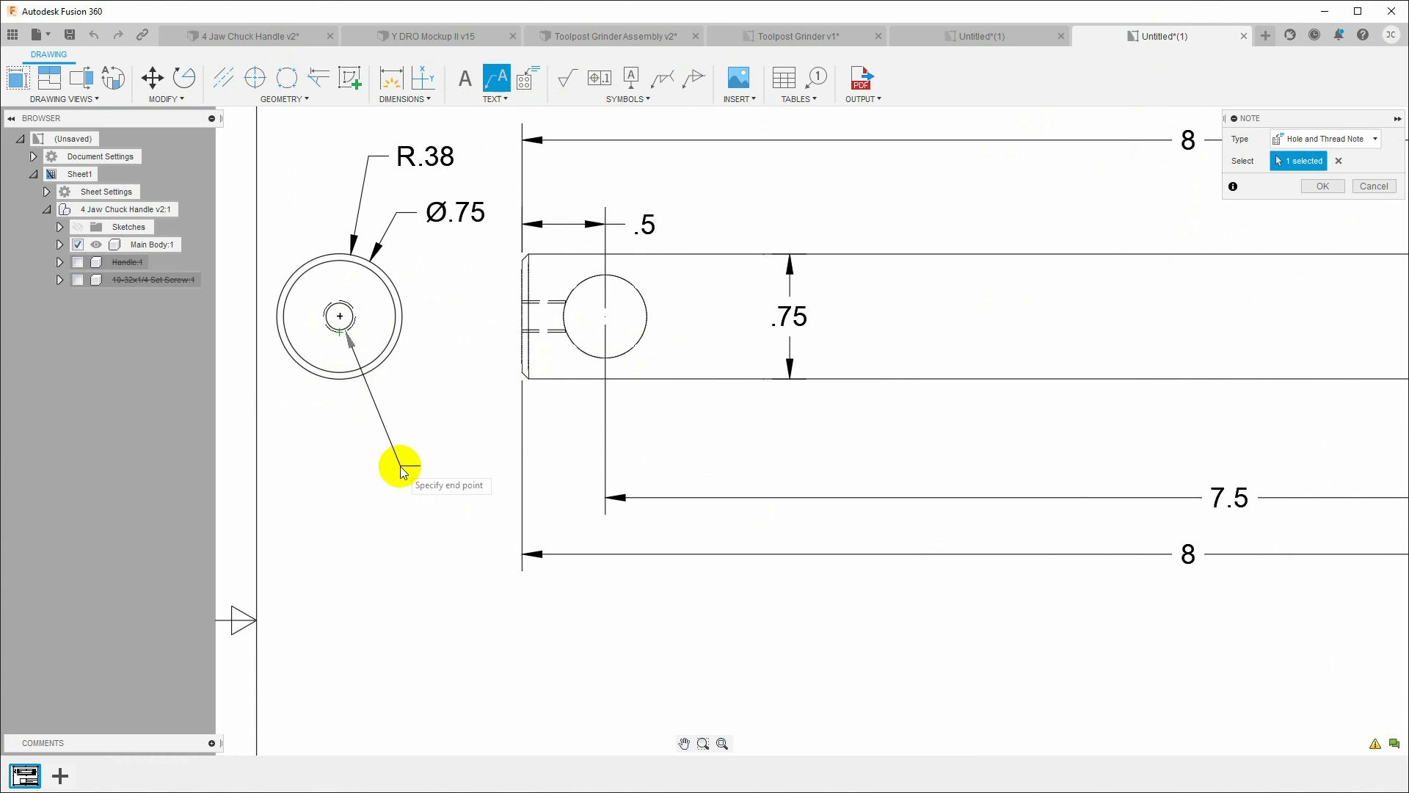
click(401, 465)
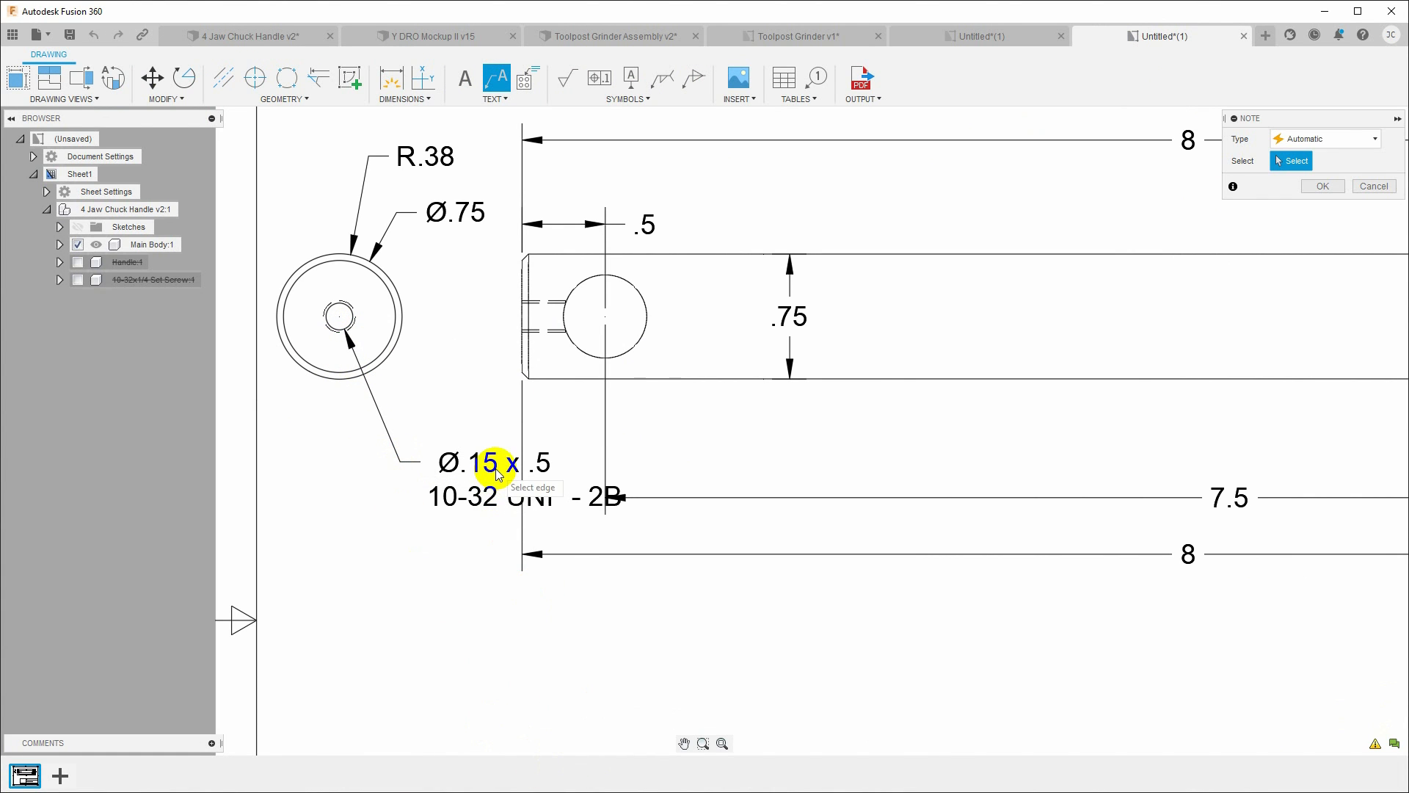
click(1322, 188)
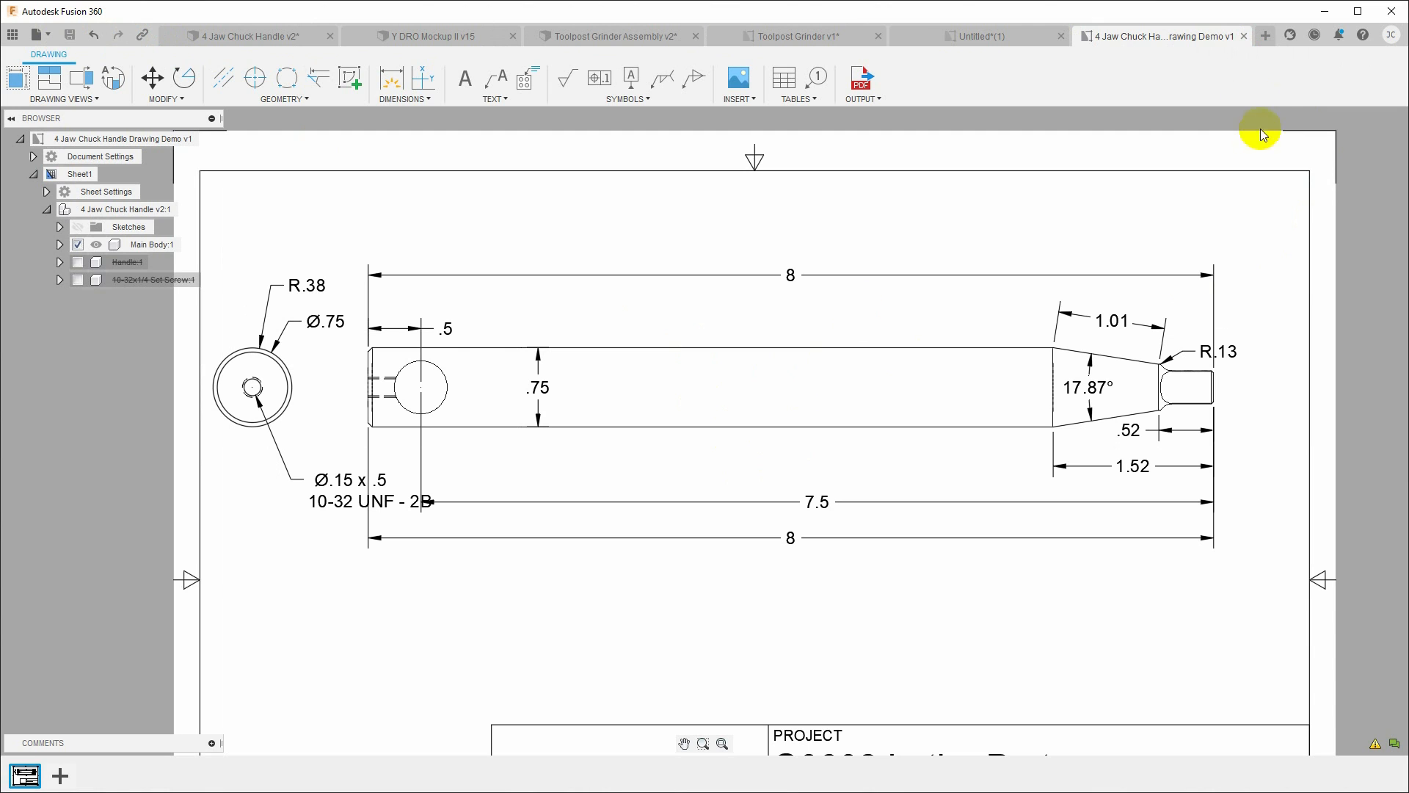
Edit the cross hole sketch in the handle design, setting the hole's distance from the end to HandleDiameter / 2 + 0.5 in
click(261, 37)
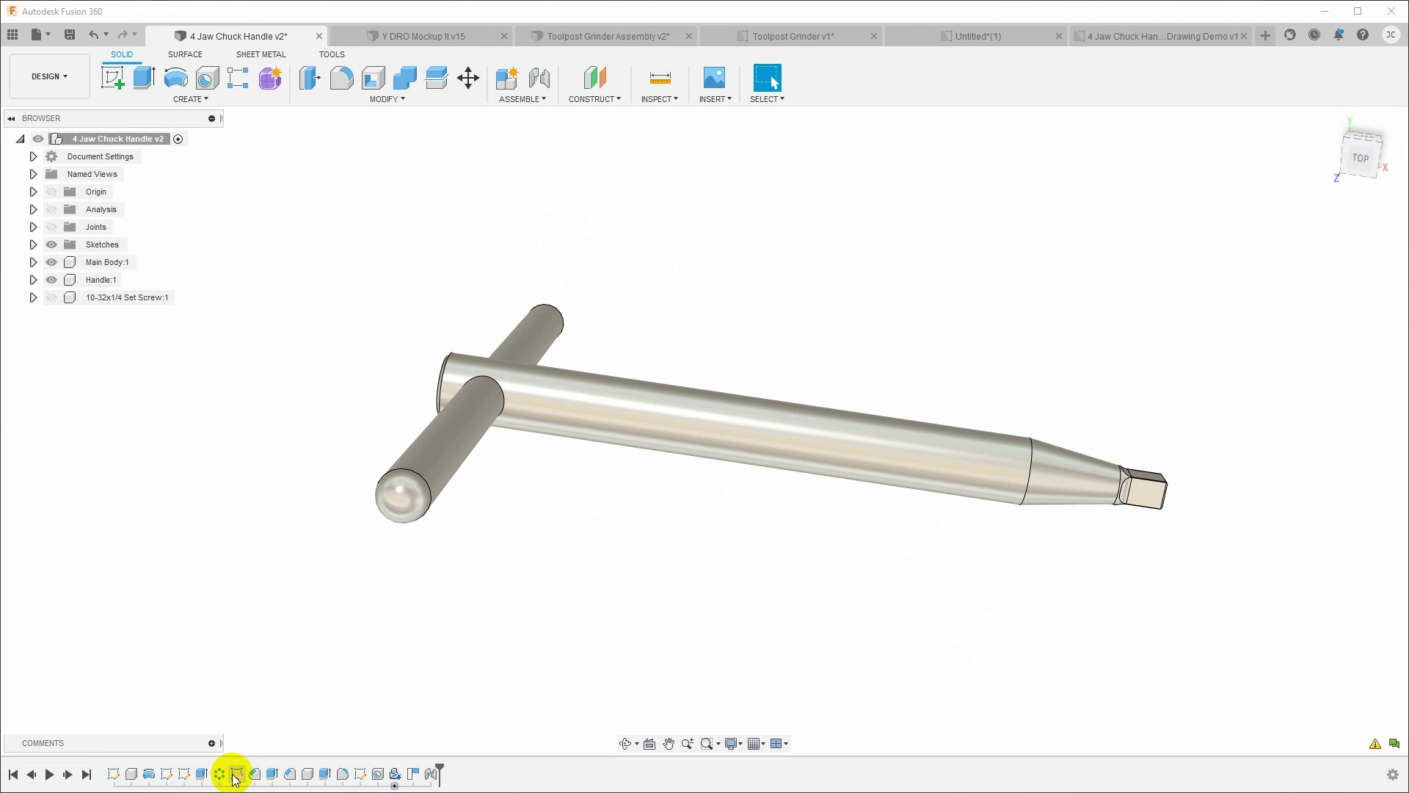
click(1201, 35)
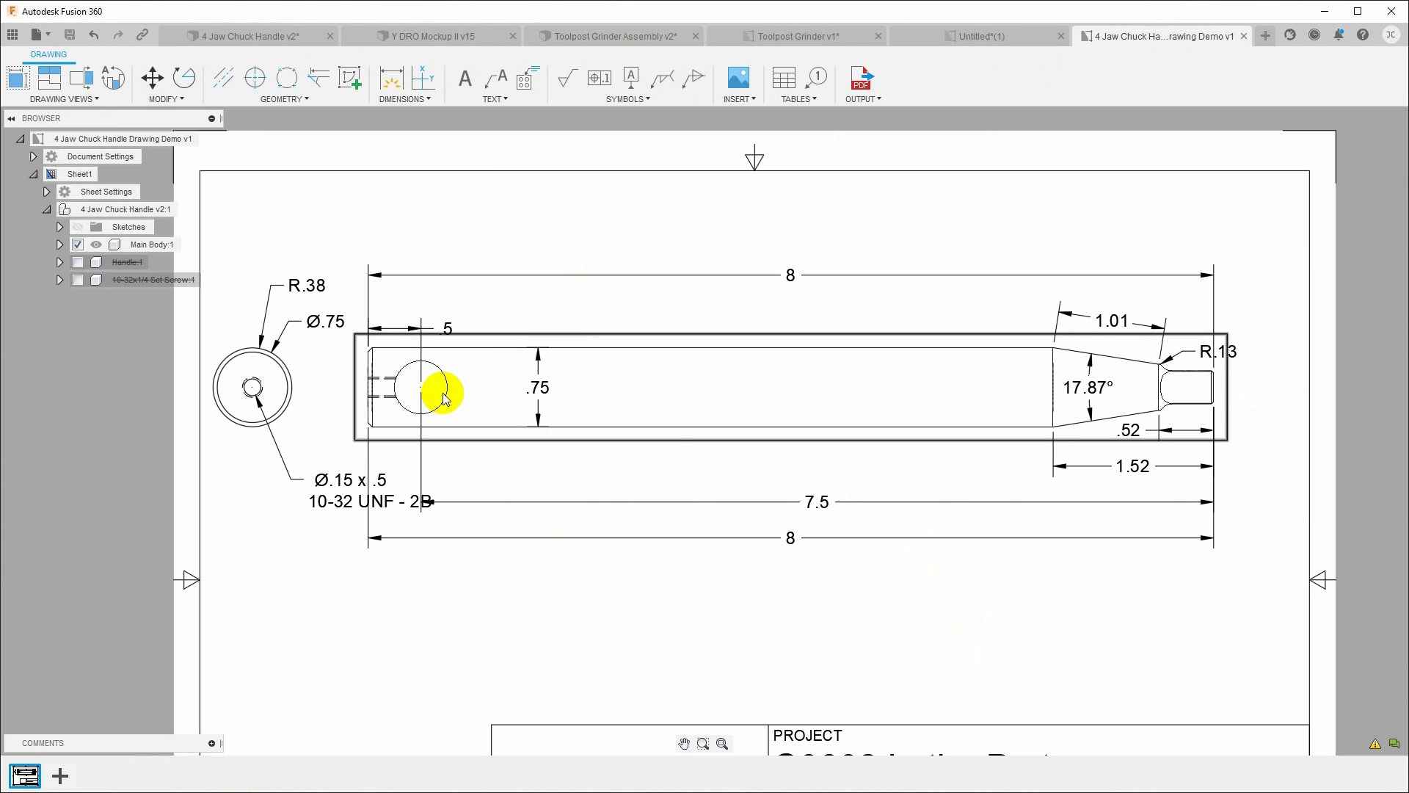
click(276, 37)
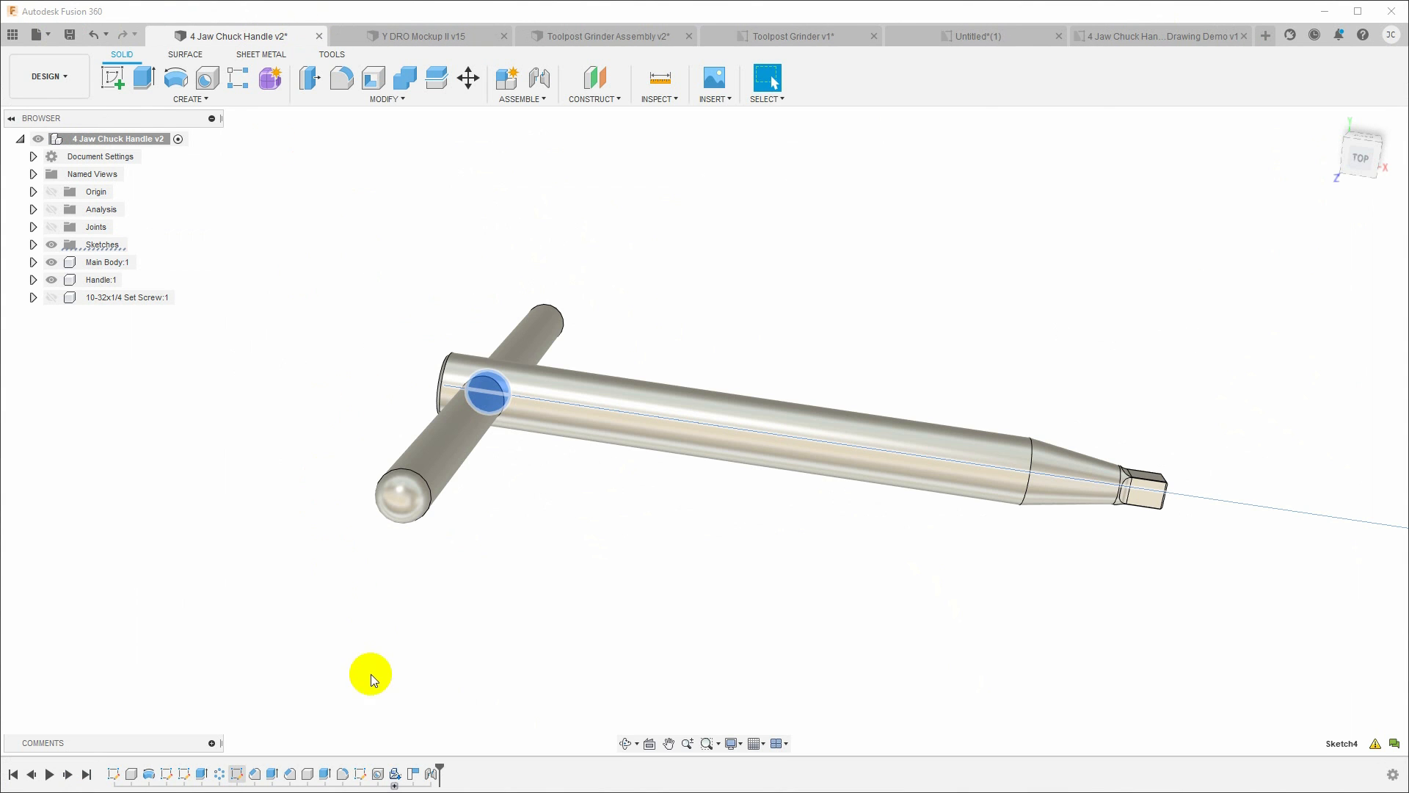
double_click(236, 776)
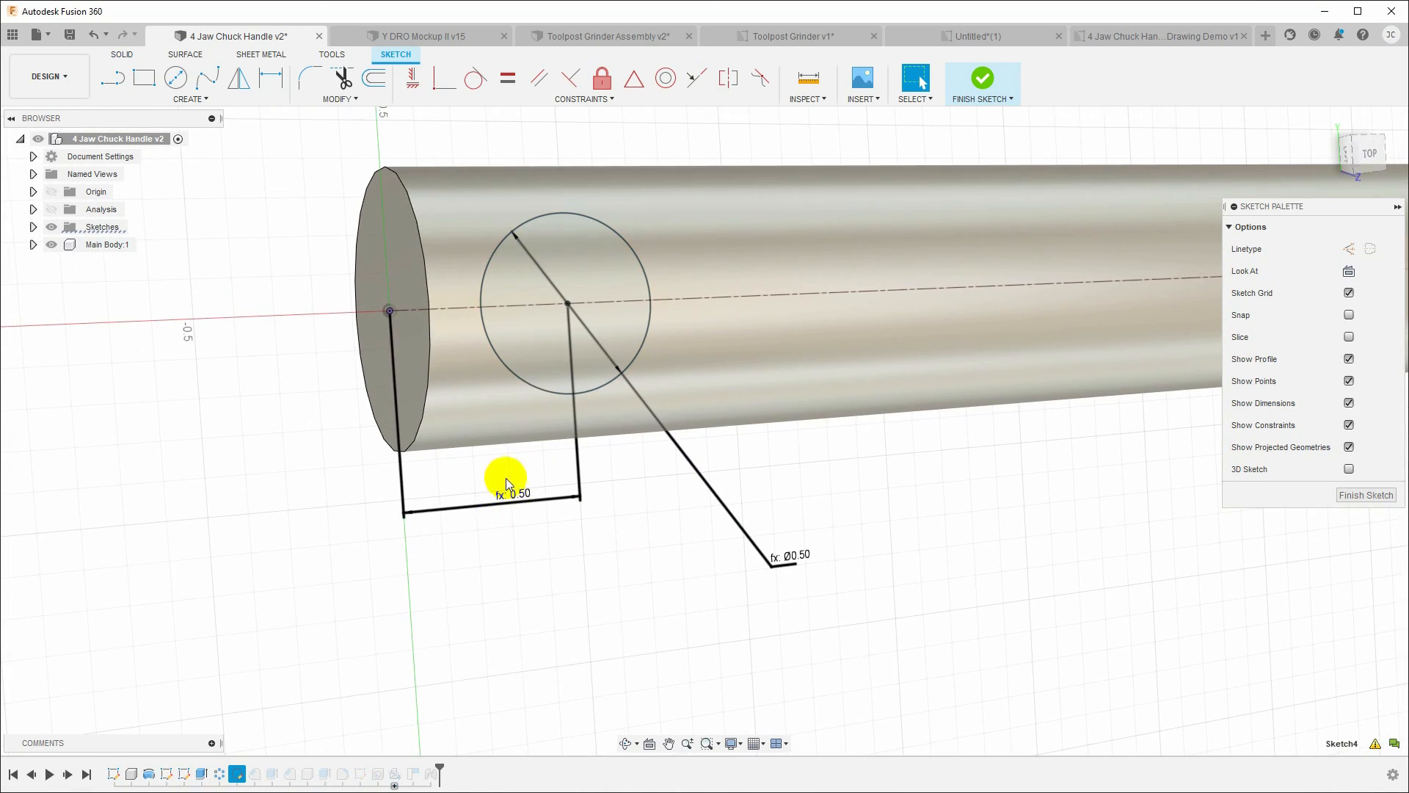
double_click(522, 507)
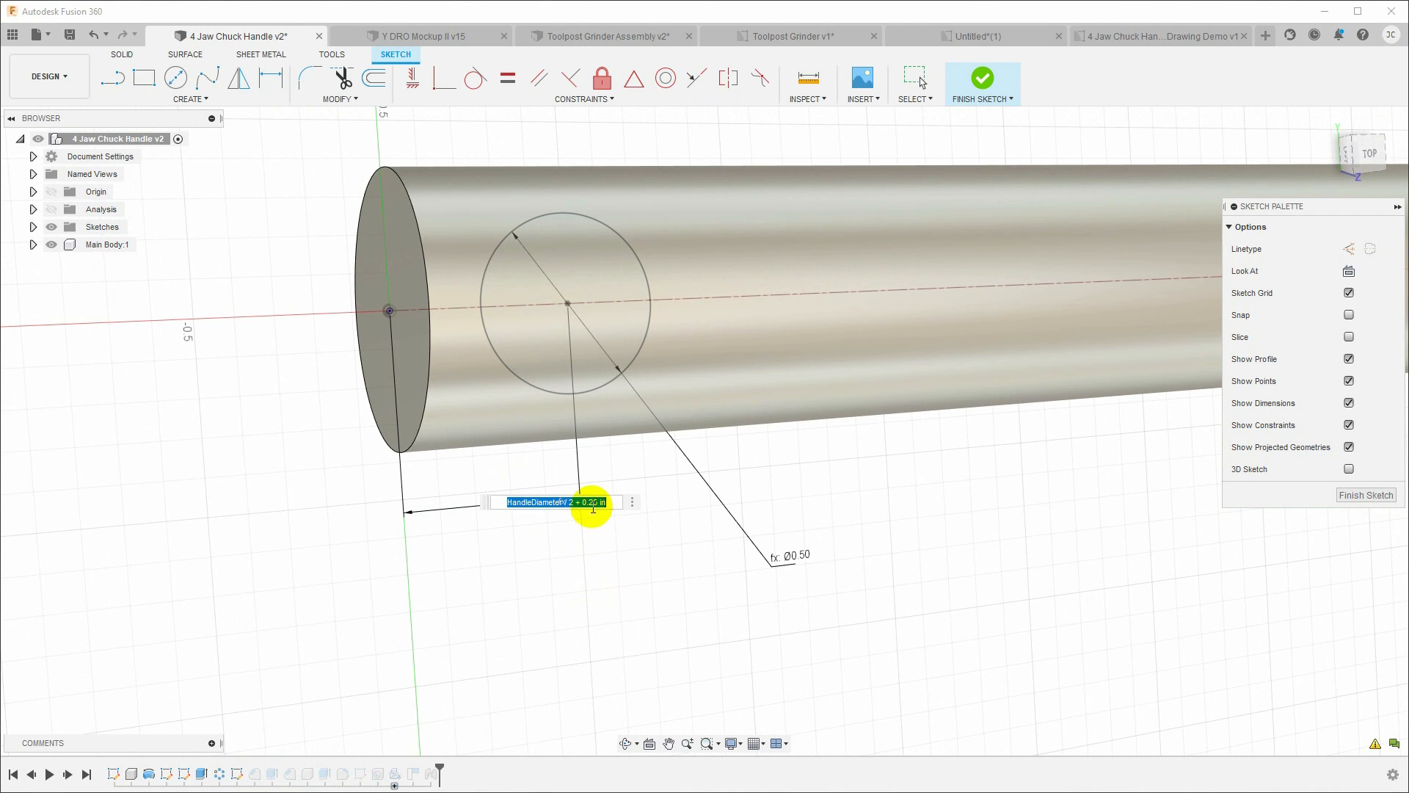
click(592, 505)
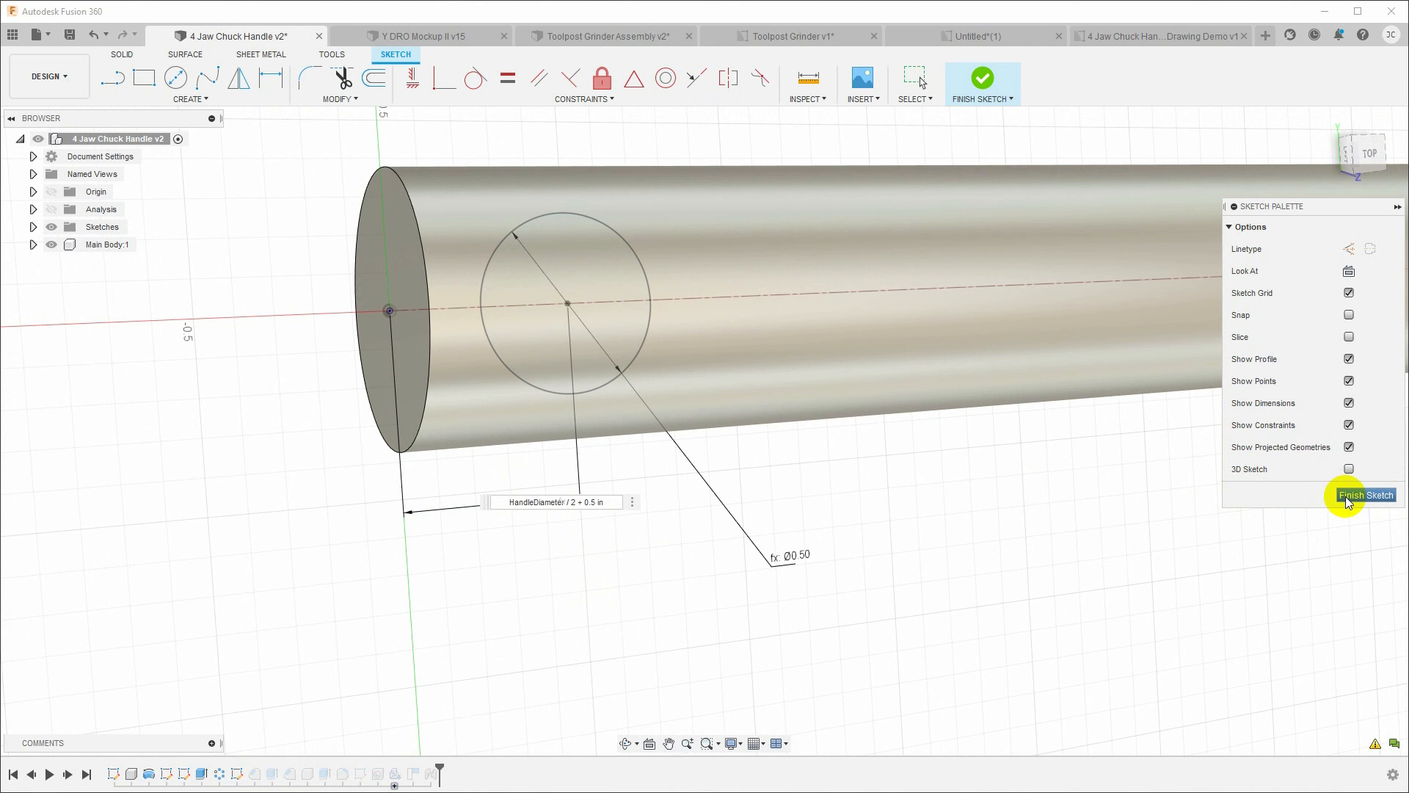
click(1363, 494)
mouse_move(1319, 503)
shift+middle_down()
mouse_move(1284, 526)
mouse_move(929, 513)
mouse_move(452, 349)
mouse_move(623, 384)
mouse_move(535, 377)
mouse_move(494, 431)
mouse_move(676, 395)
mouse_move(121, 70)
shift+middle_up()
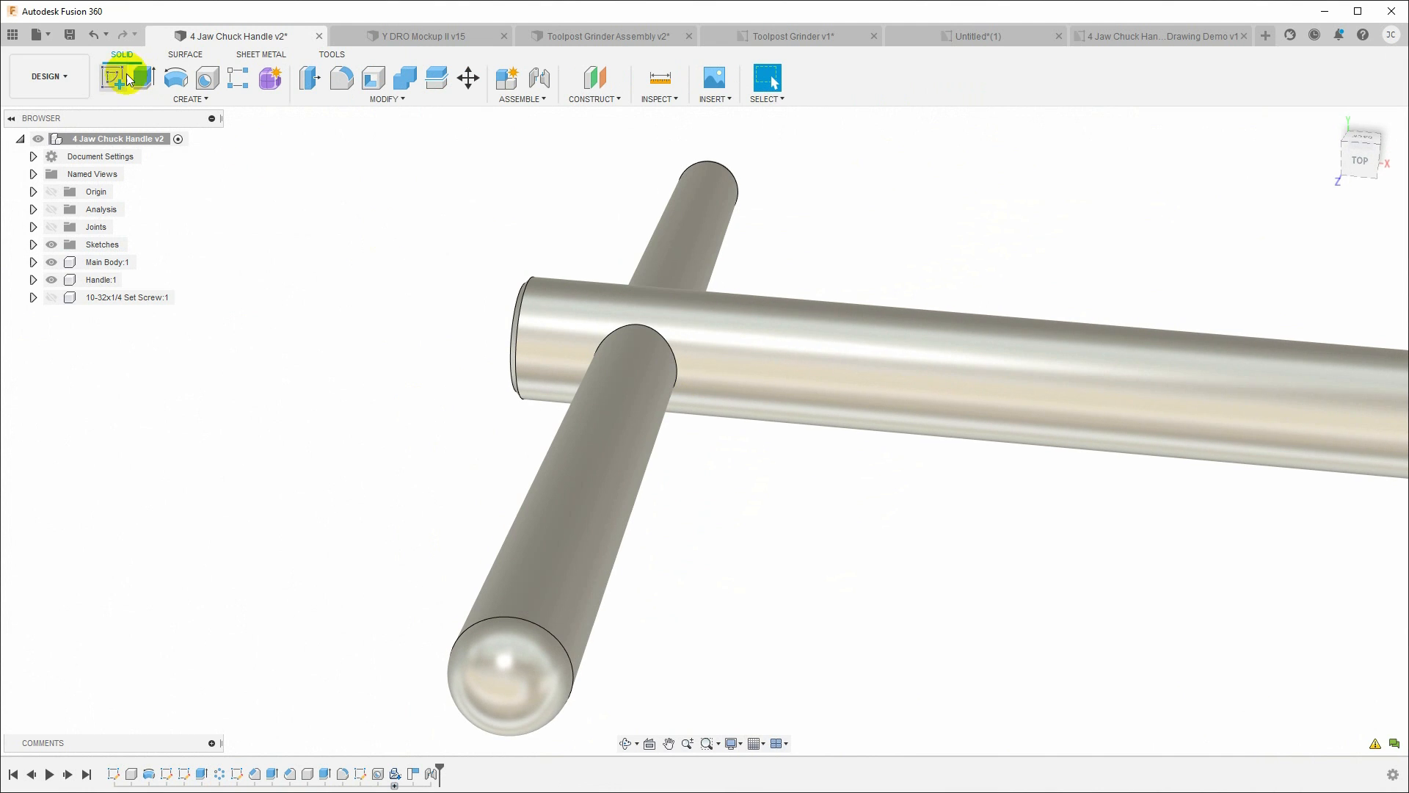
Save the design with the version description "User Saved" and update the handle drawing to the changed reference
click(69, 37)
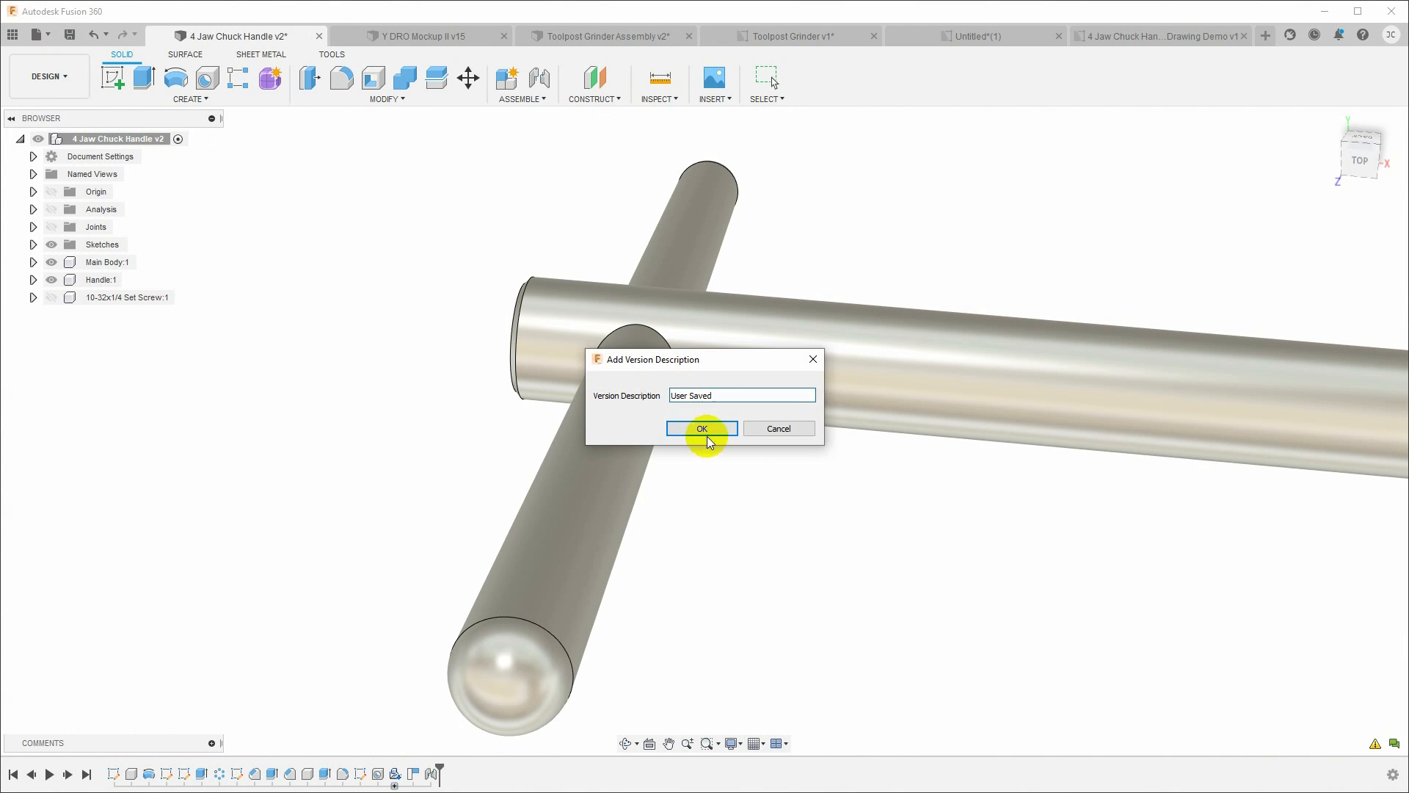
click(705, 432)
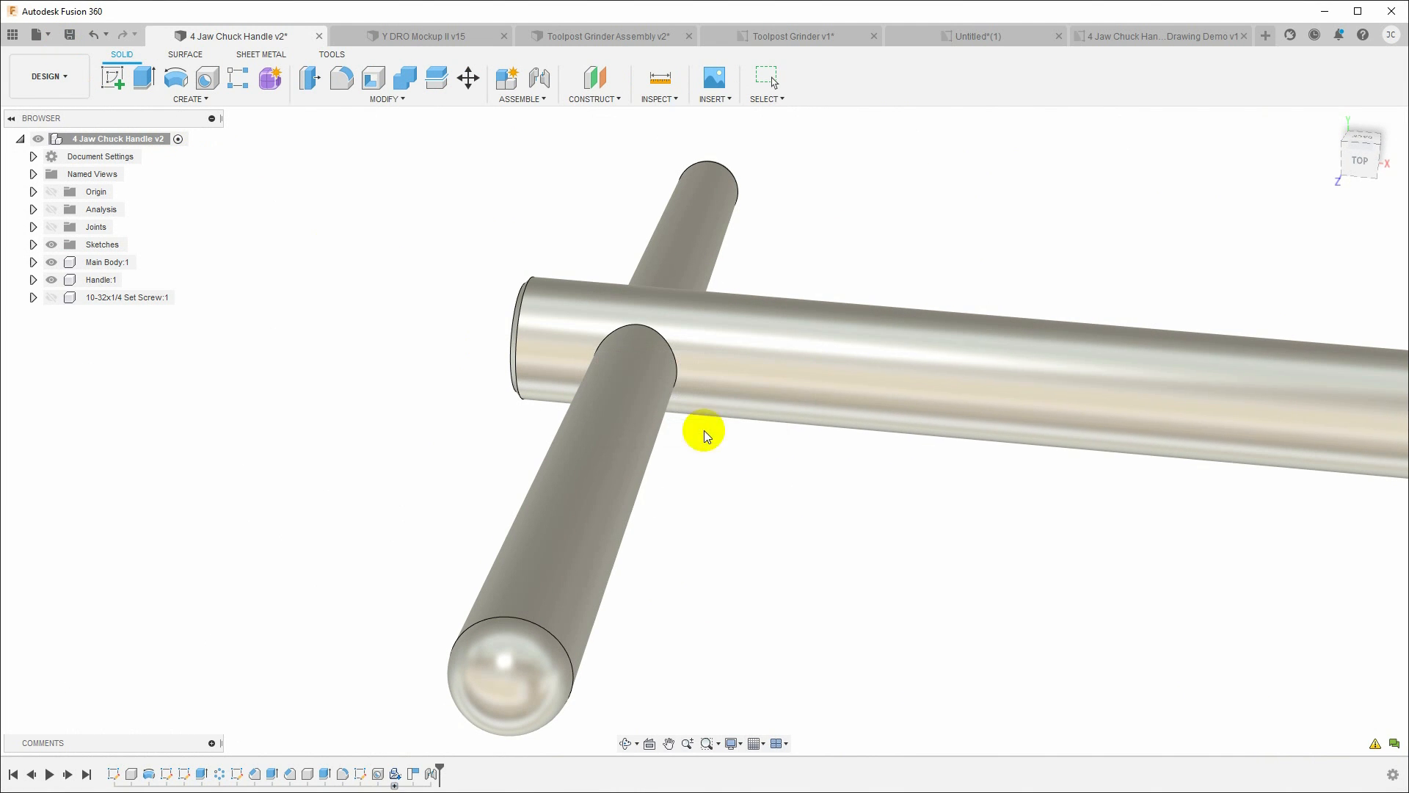
click(1157, 37)
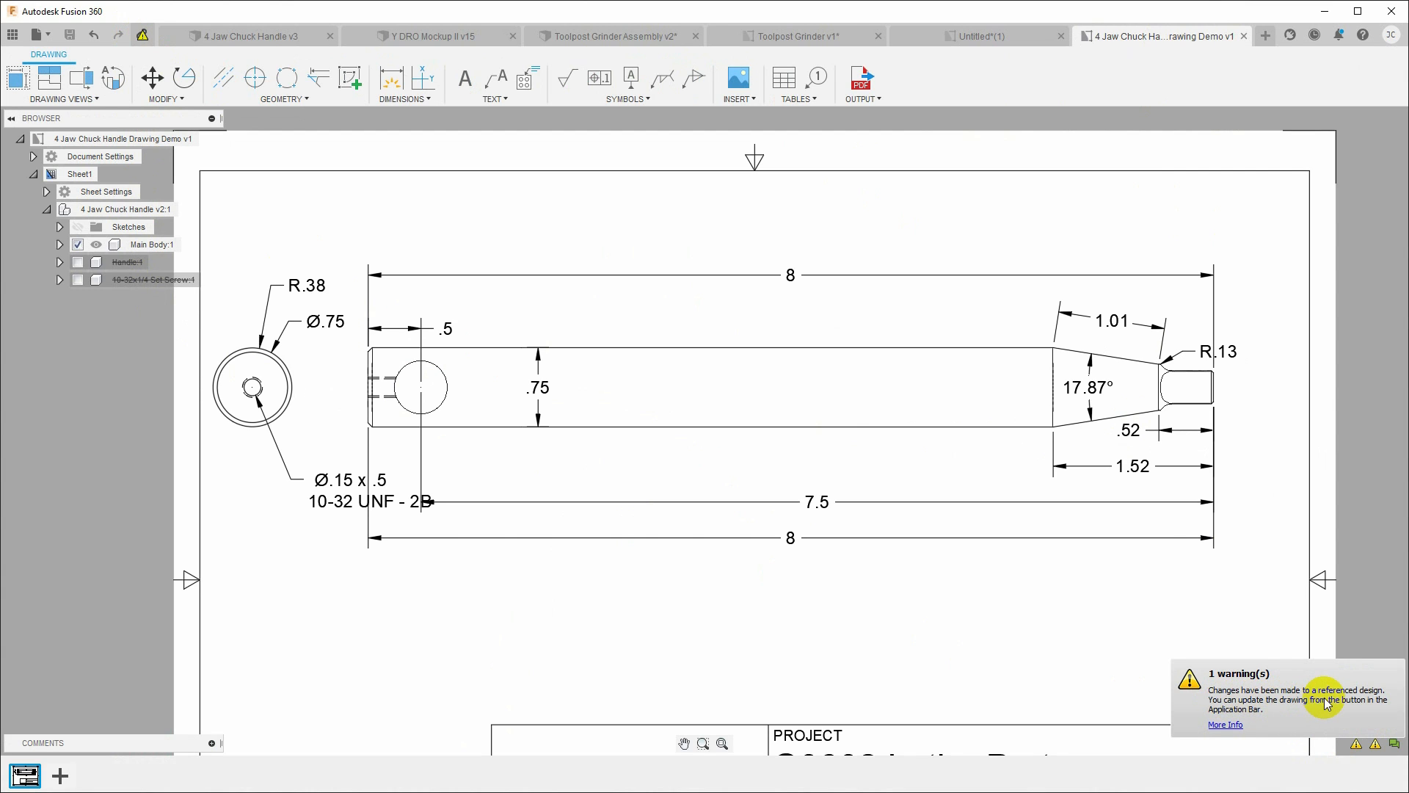
click(143, 39)
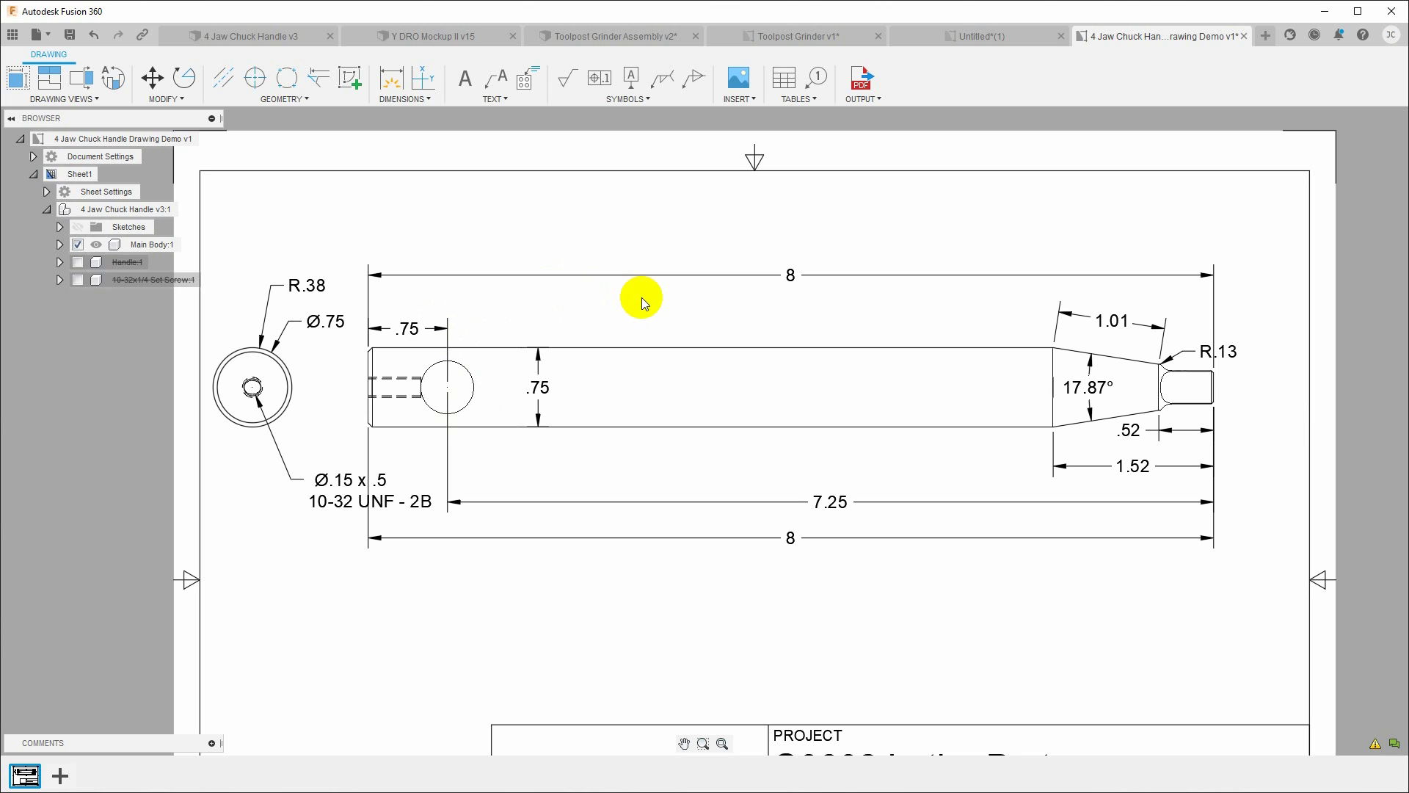
Set the cross hole's distance from the main body's end back to HandleDiameter / 2 + 0.25 in within its sketch
click(234, 35)
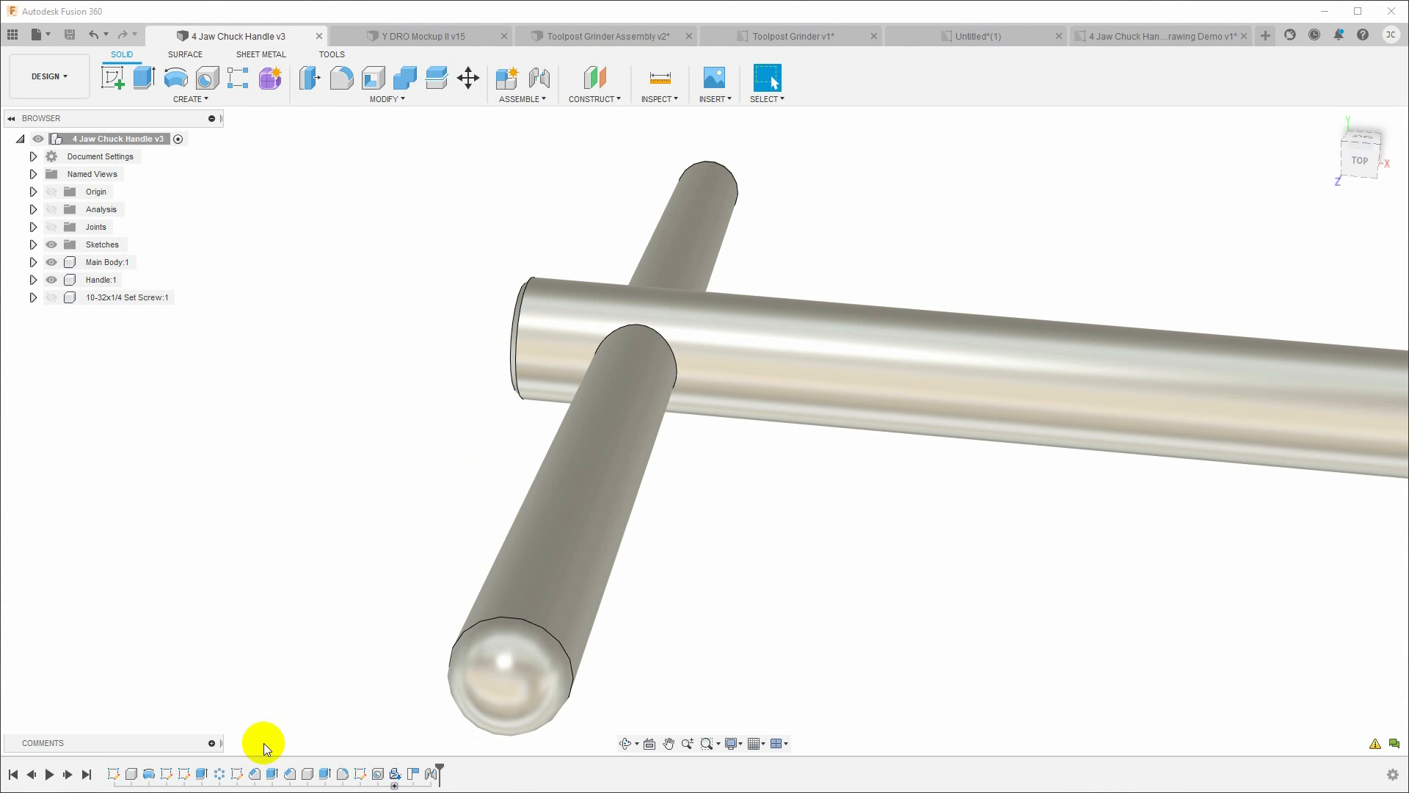
double_click(236, 773)
double_click(597, 424)
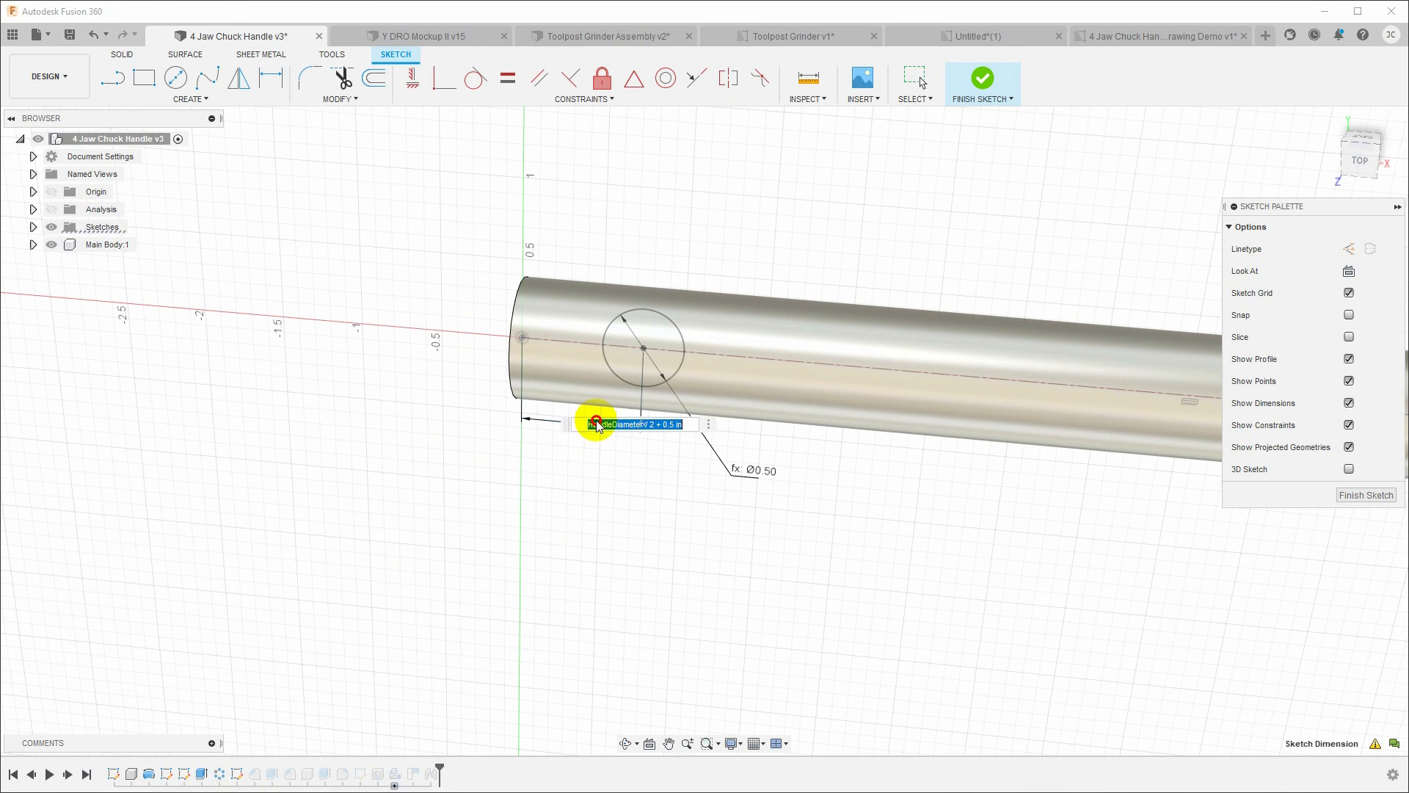
click(670, 424)
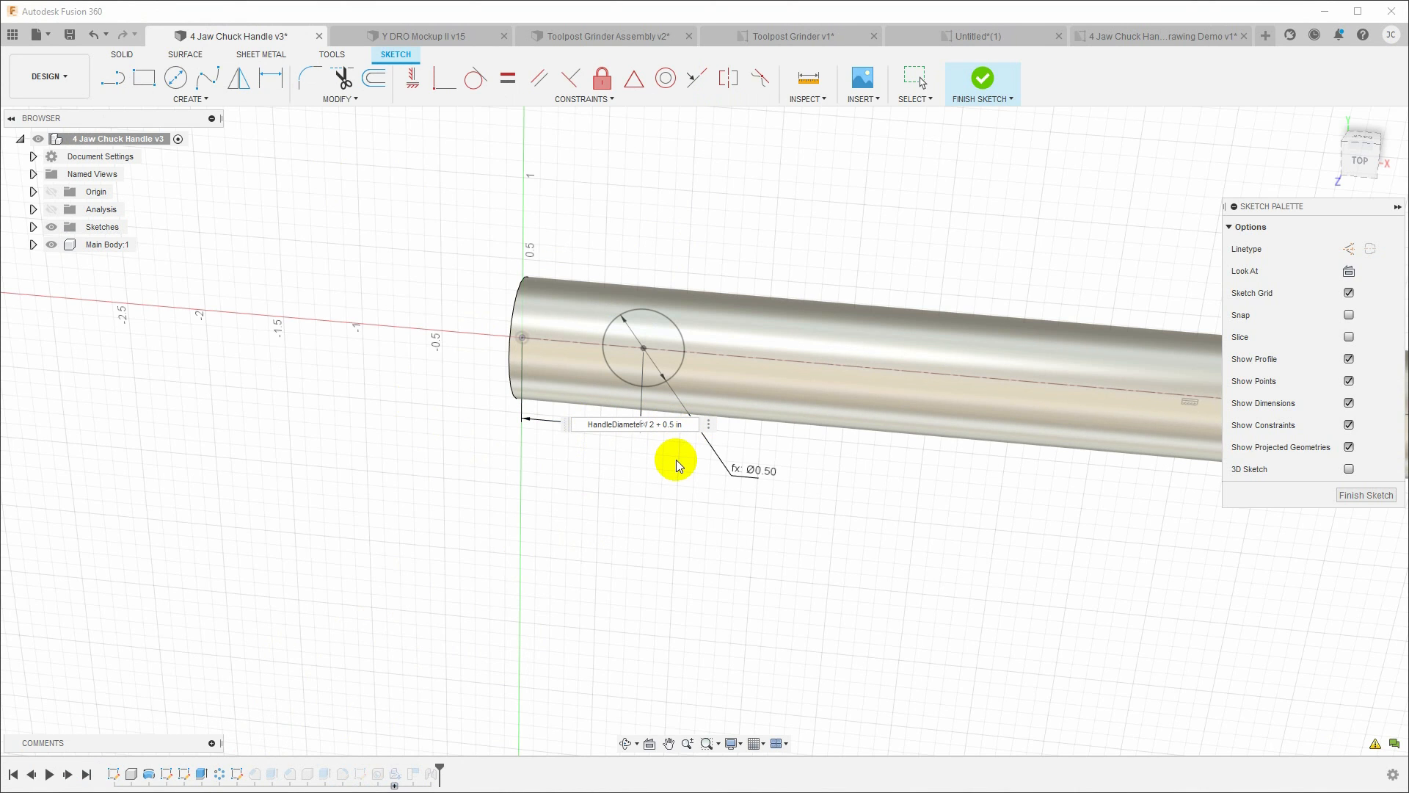
text(2)
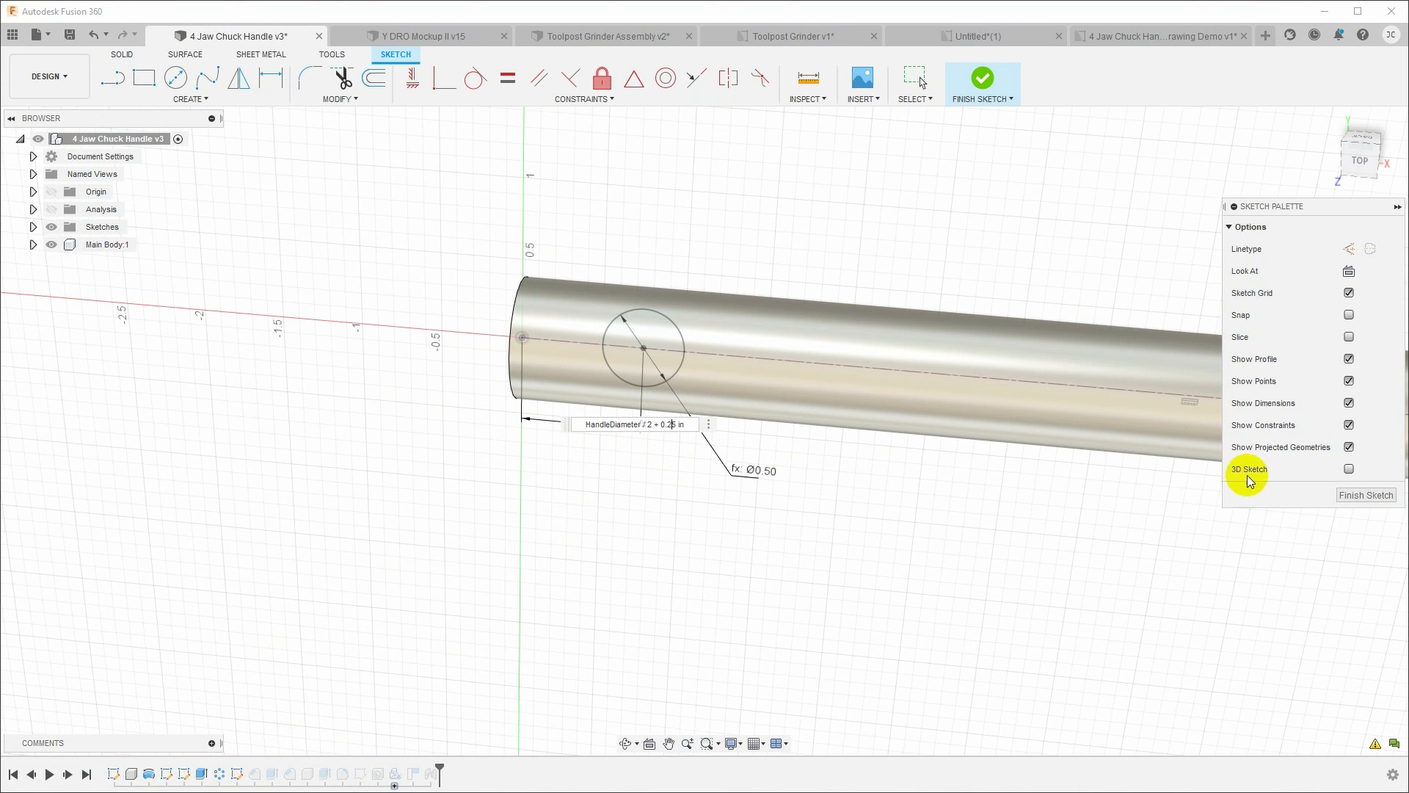
click(1358, 494)
Save the handle design as a "User Saved" version and return to the 4 Jaw Chuck Handle drawing
click(73, 35)
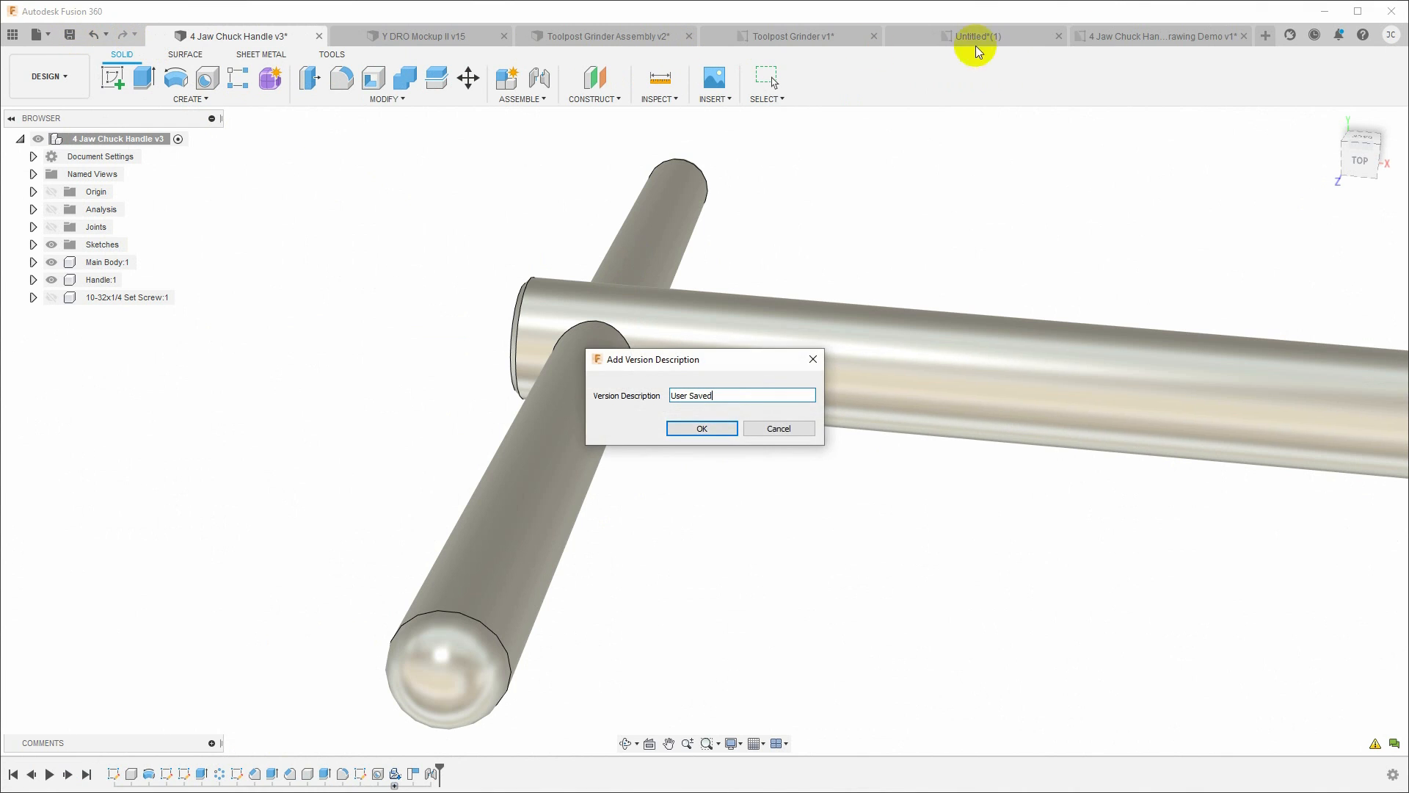
click(720, 422)
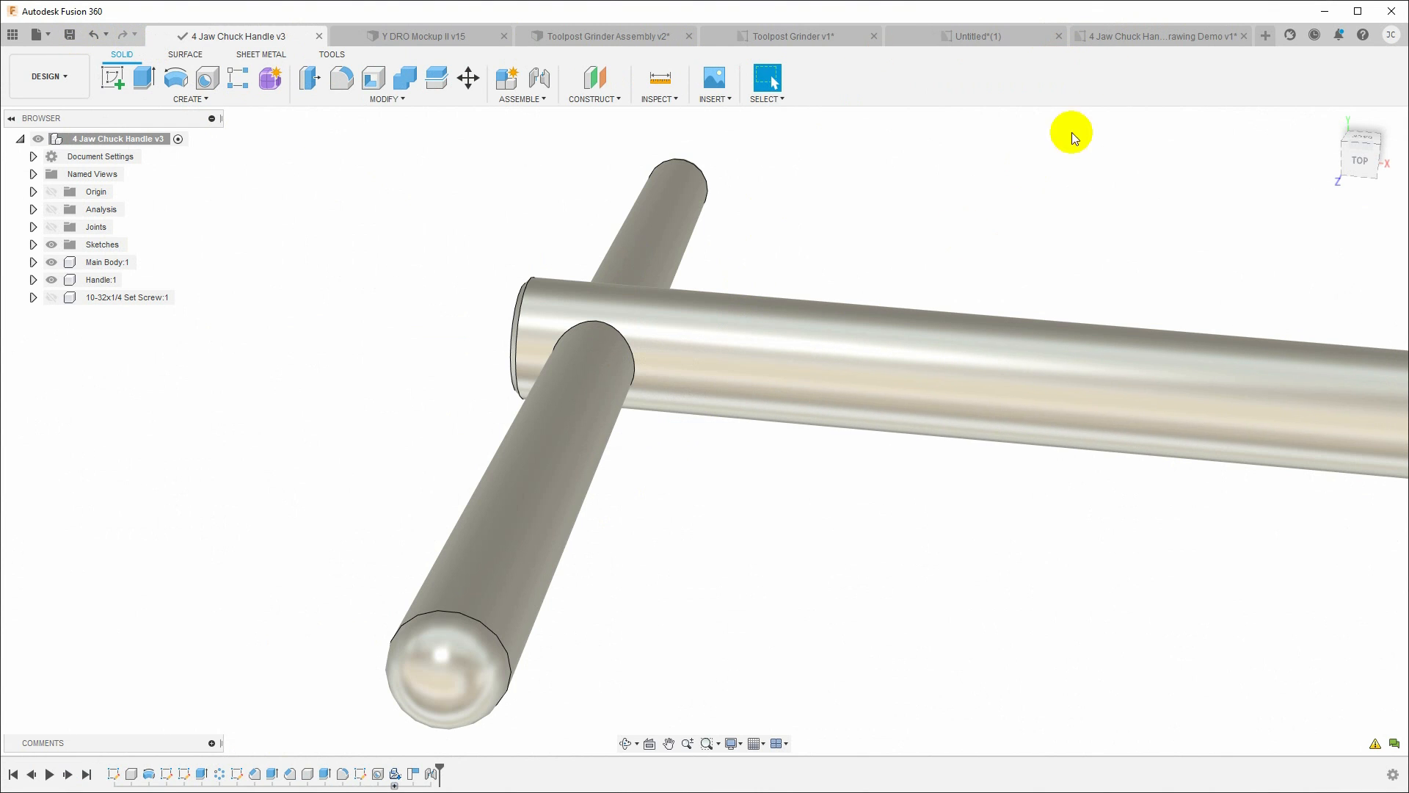
click(1168, 31)
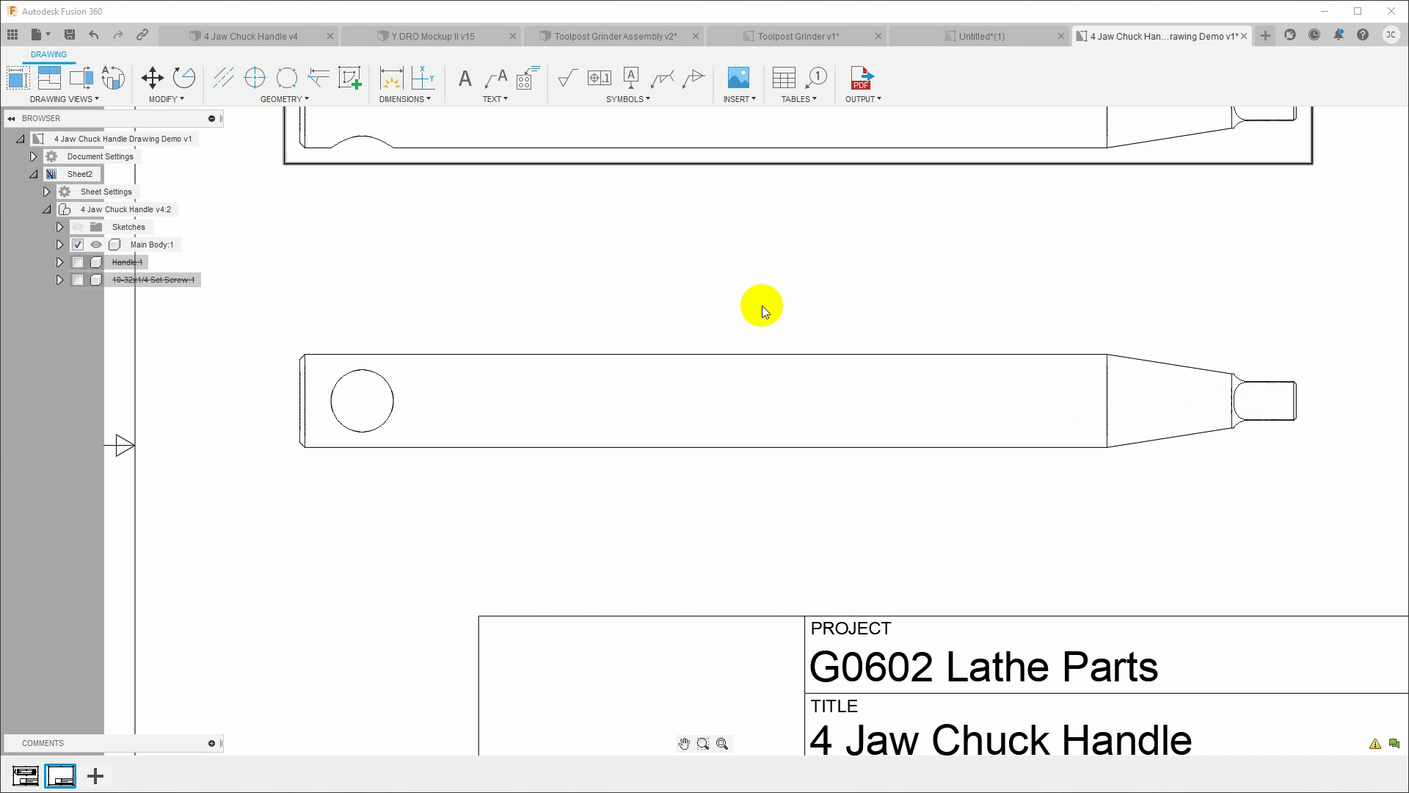
In the Y DRO Mockup II drawing, add a centerline midway between the Read Head Bracket's upper and lower horizontal edges
click(982, 36)
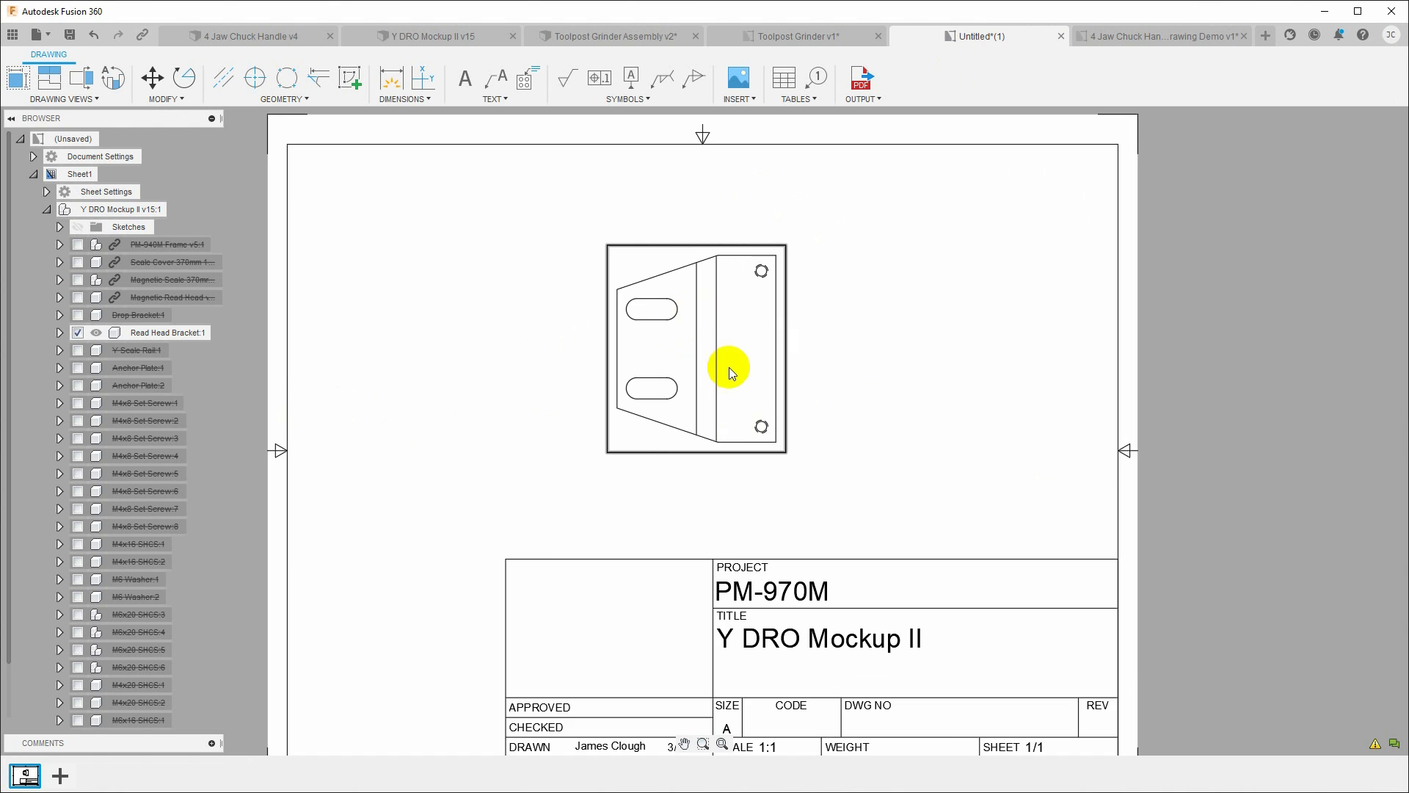
scroll(729, 367, down, 1)
scroll(730, 367, up, 3)
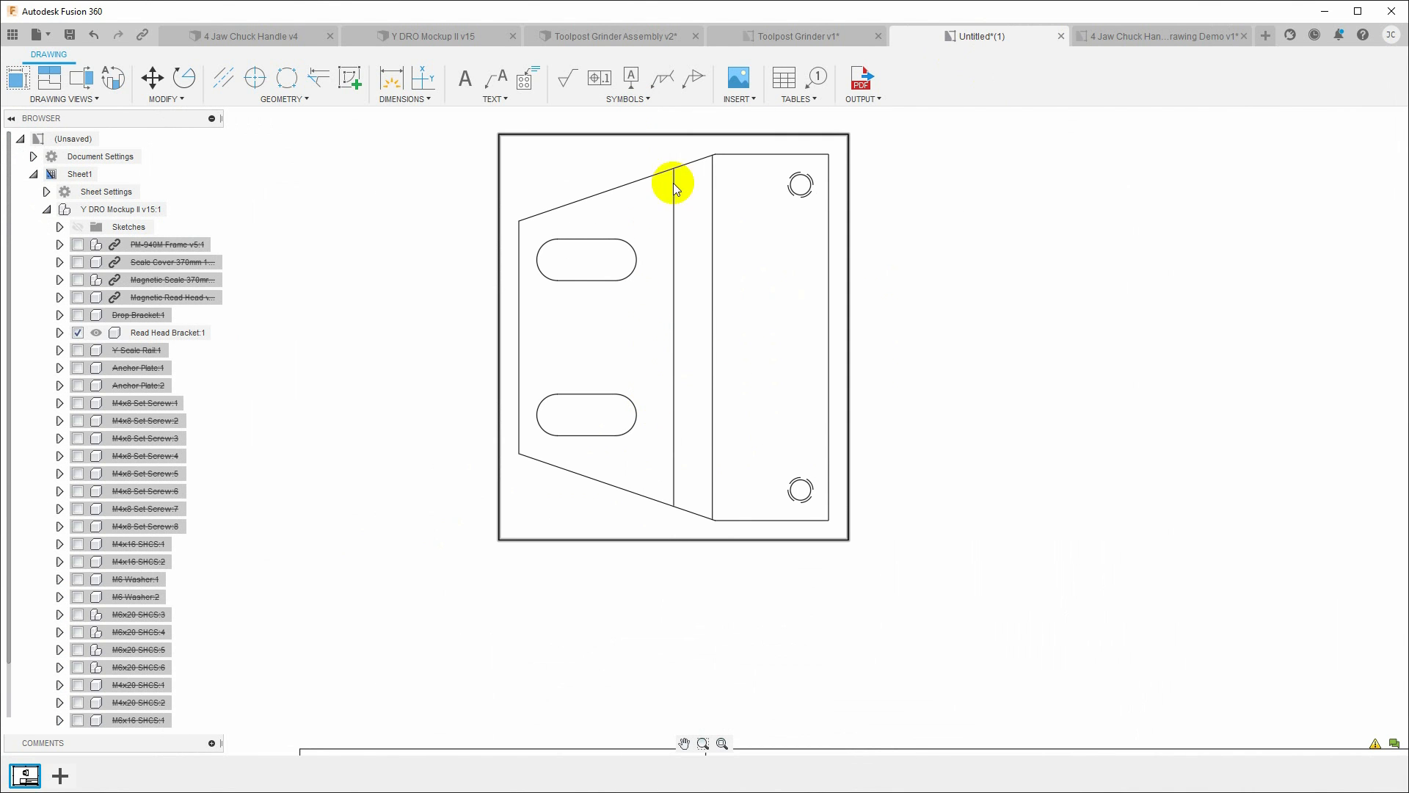
click(227, 79)
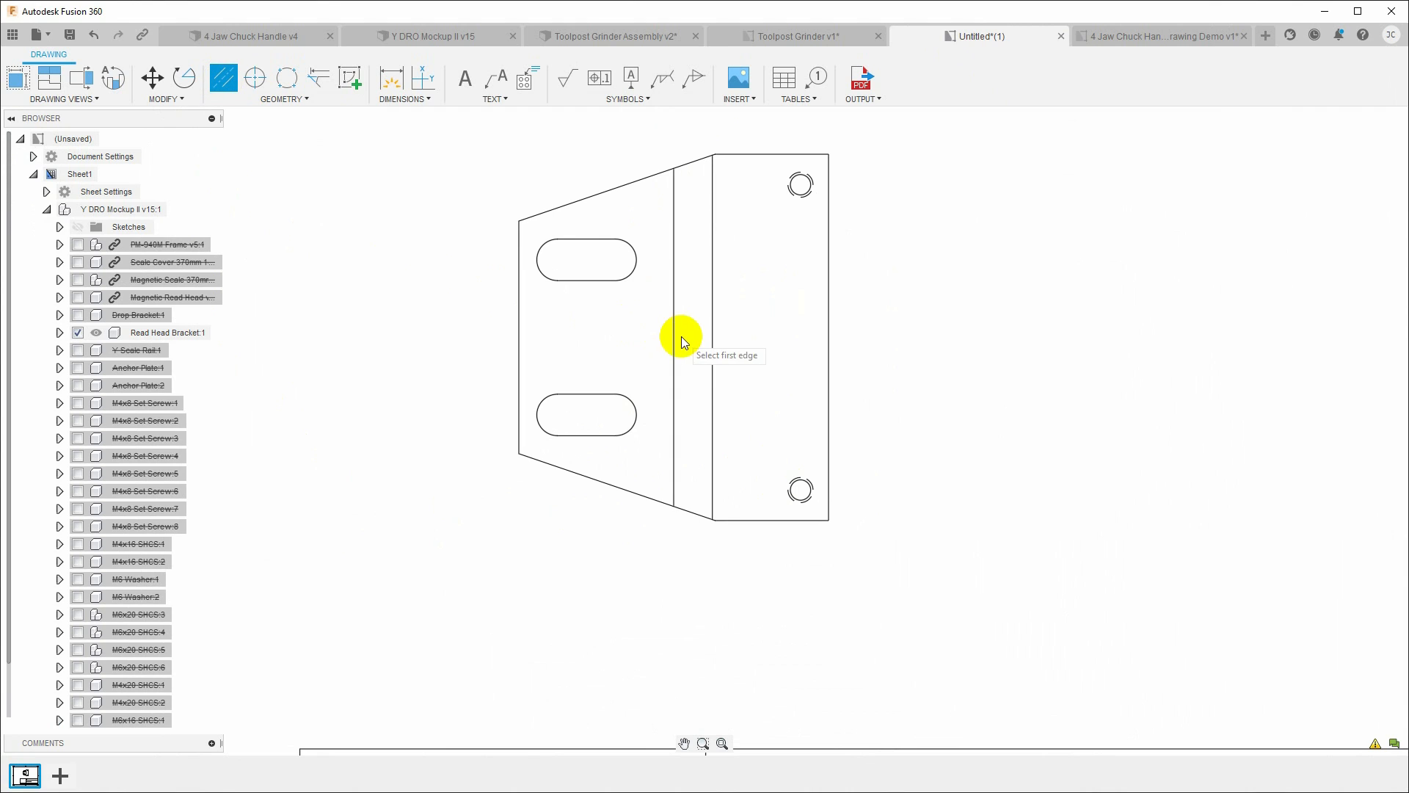
click(750, 155)
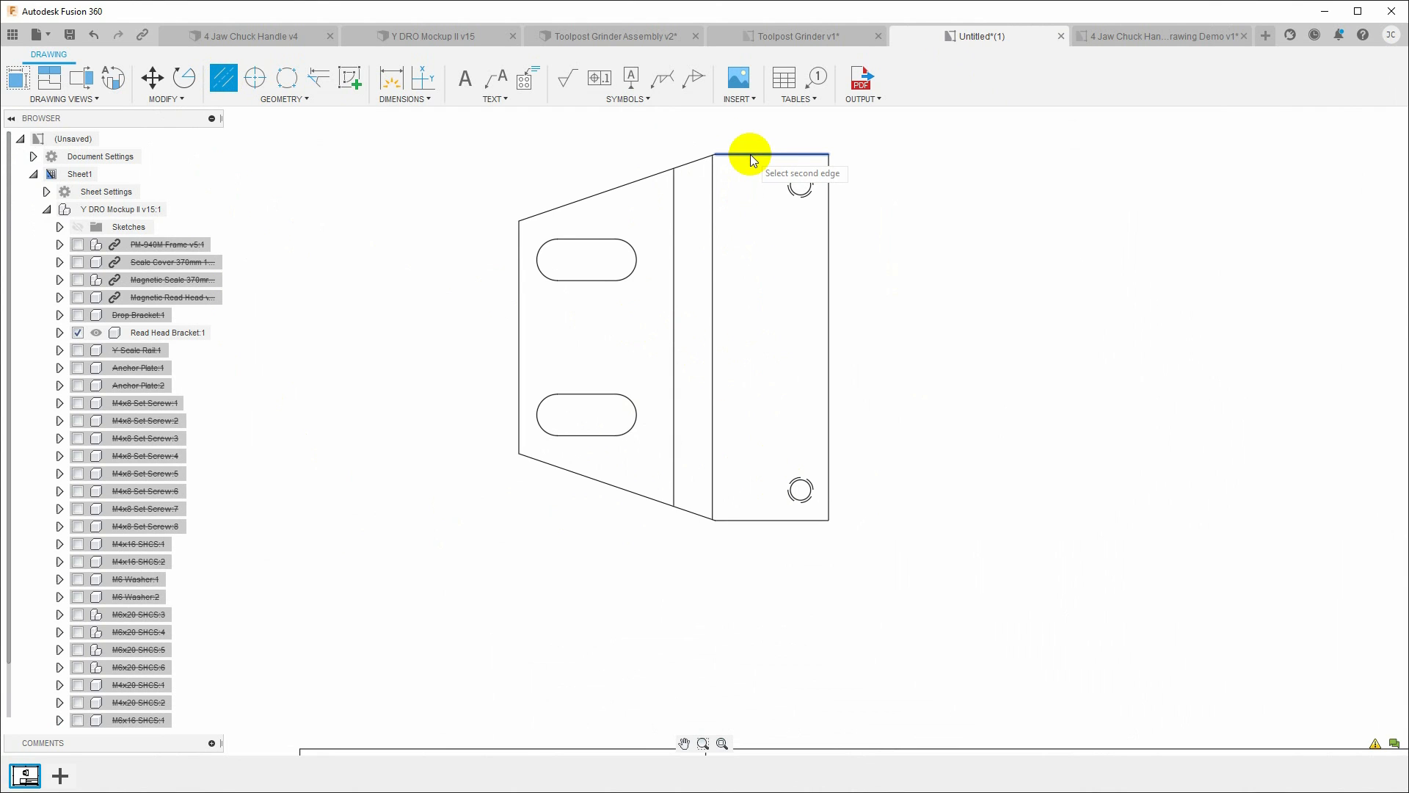
click(750, 521)
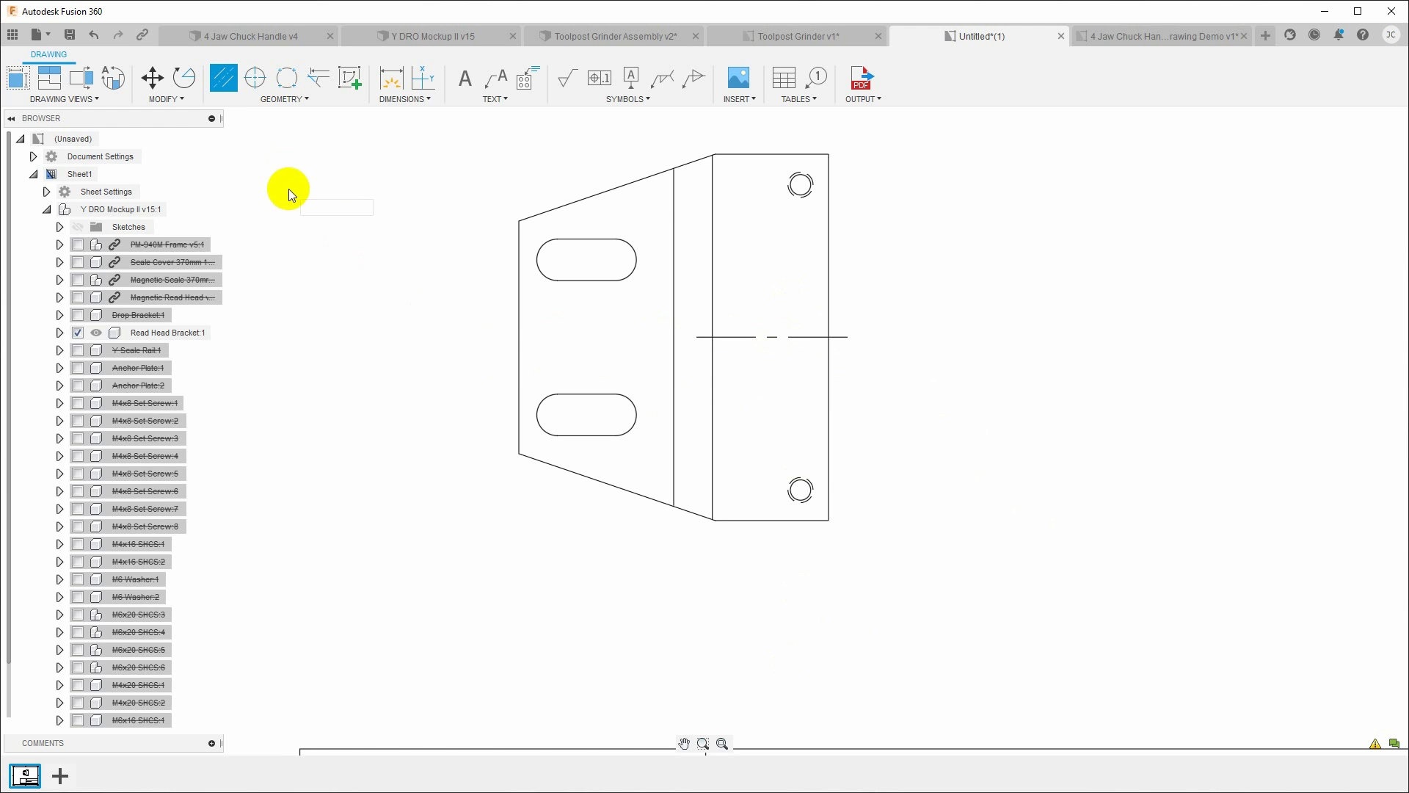
Add a centerline midway between the Read Head Bracket's two slanted edges and dimension the upper slot's center from it
click(592, 197)
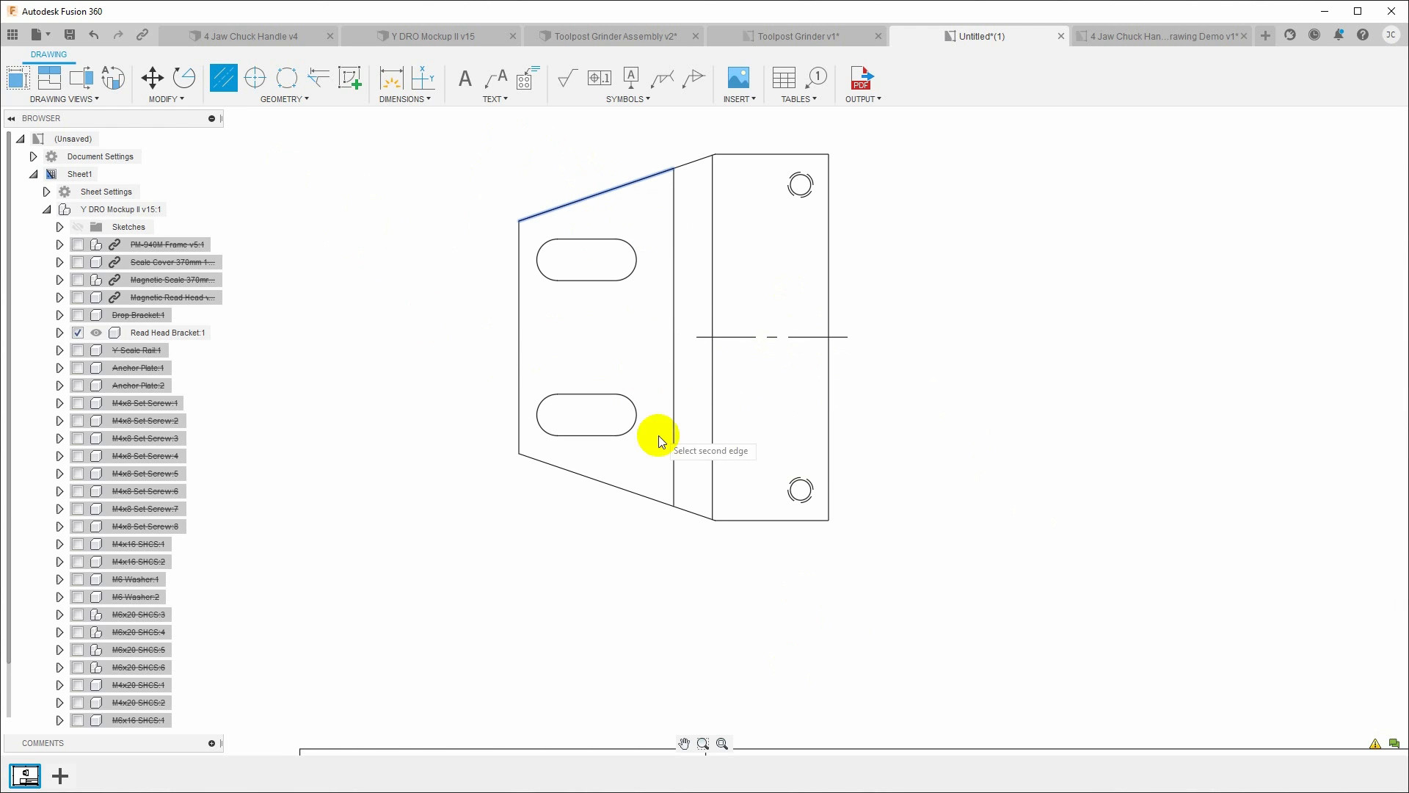
click(593, 480)
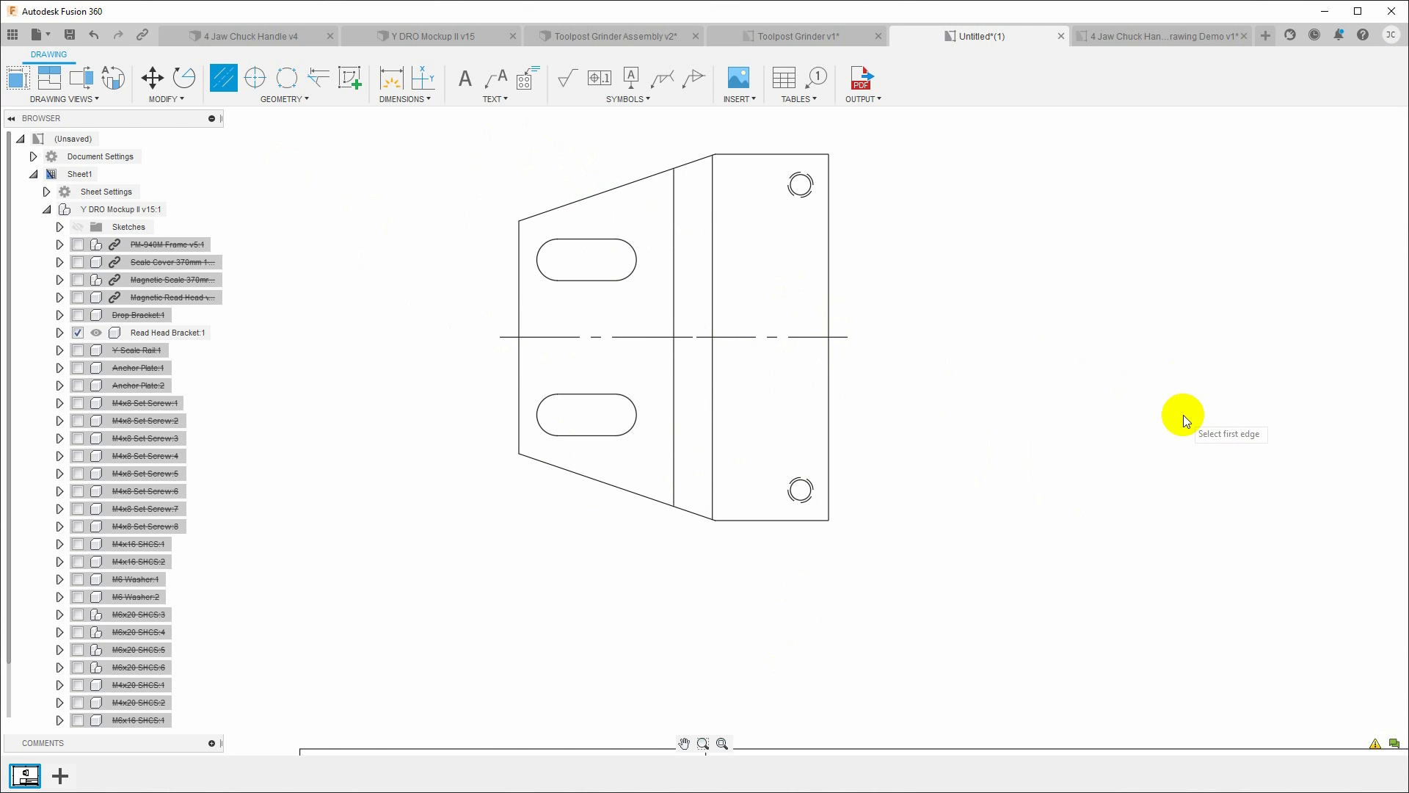
click(389, 79)
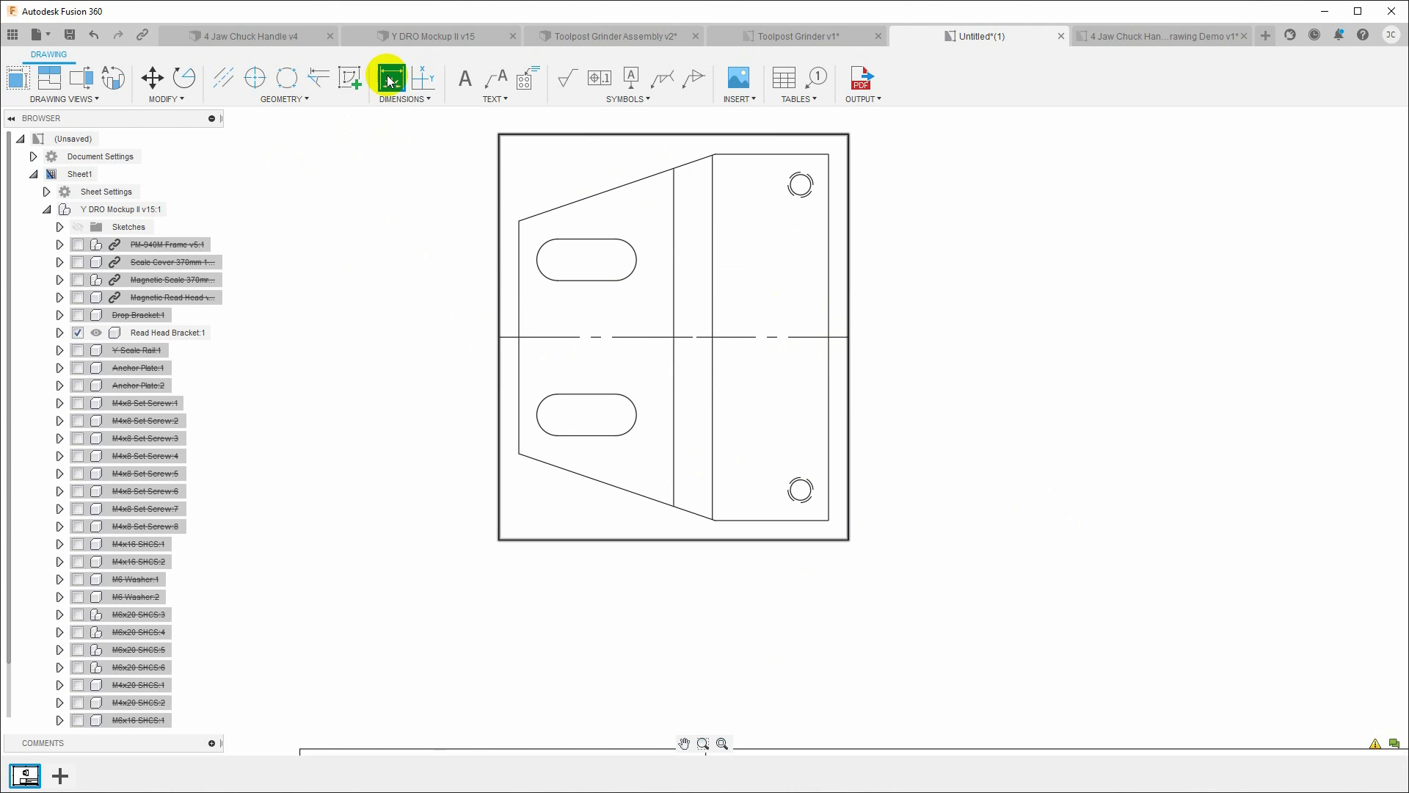
click(636, 339)
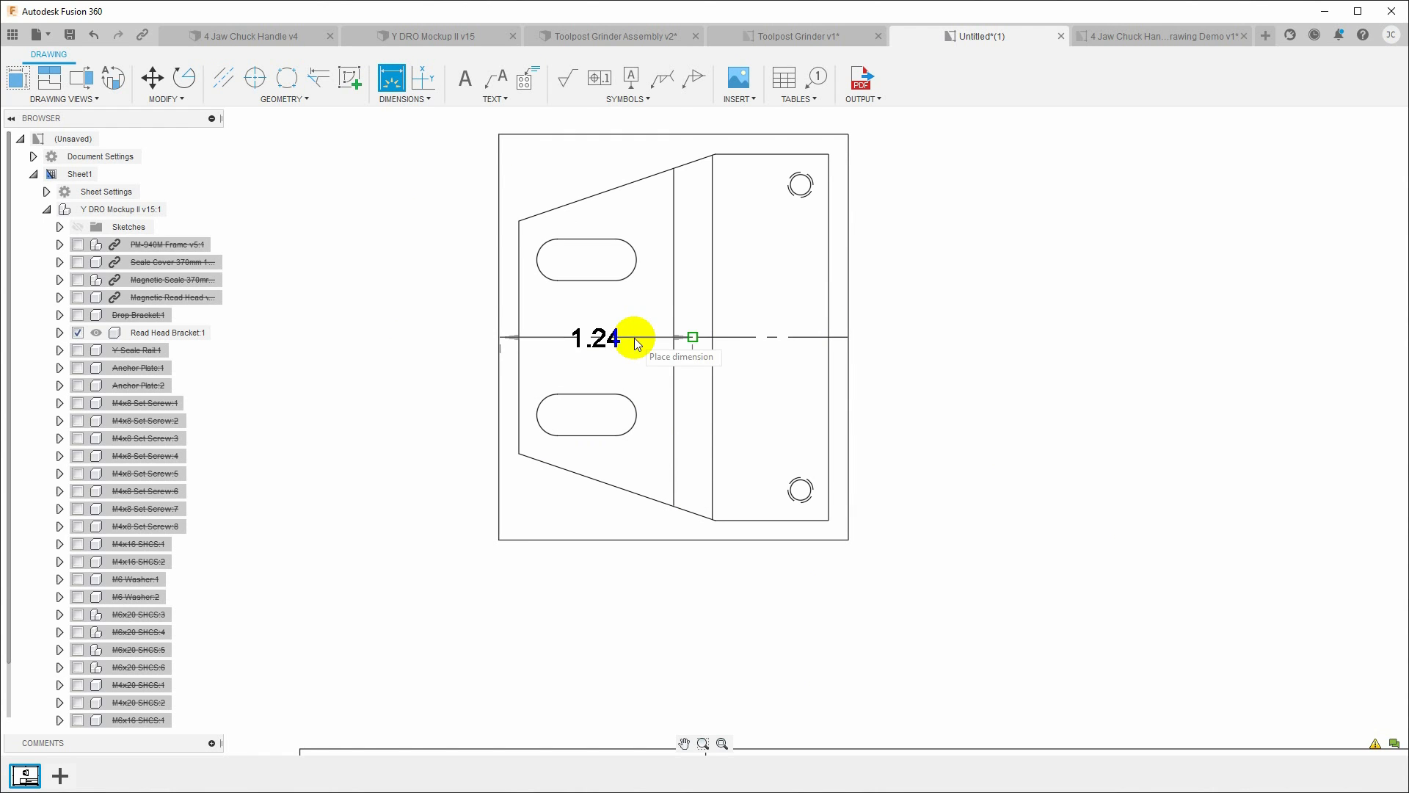
click(617, 261)
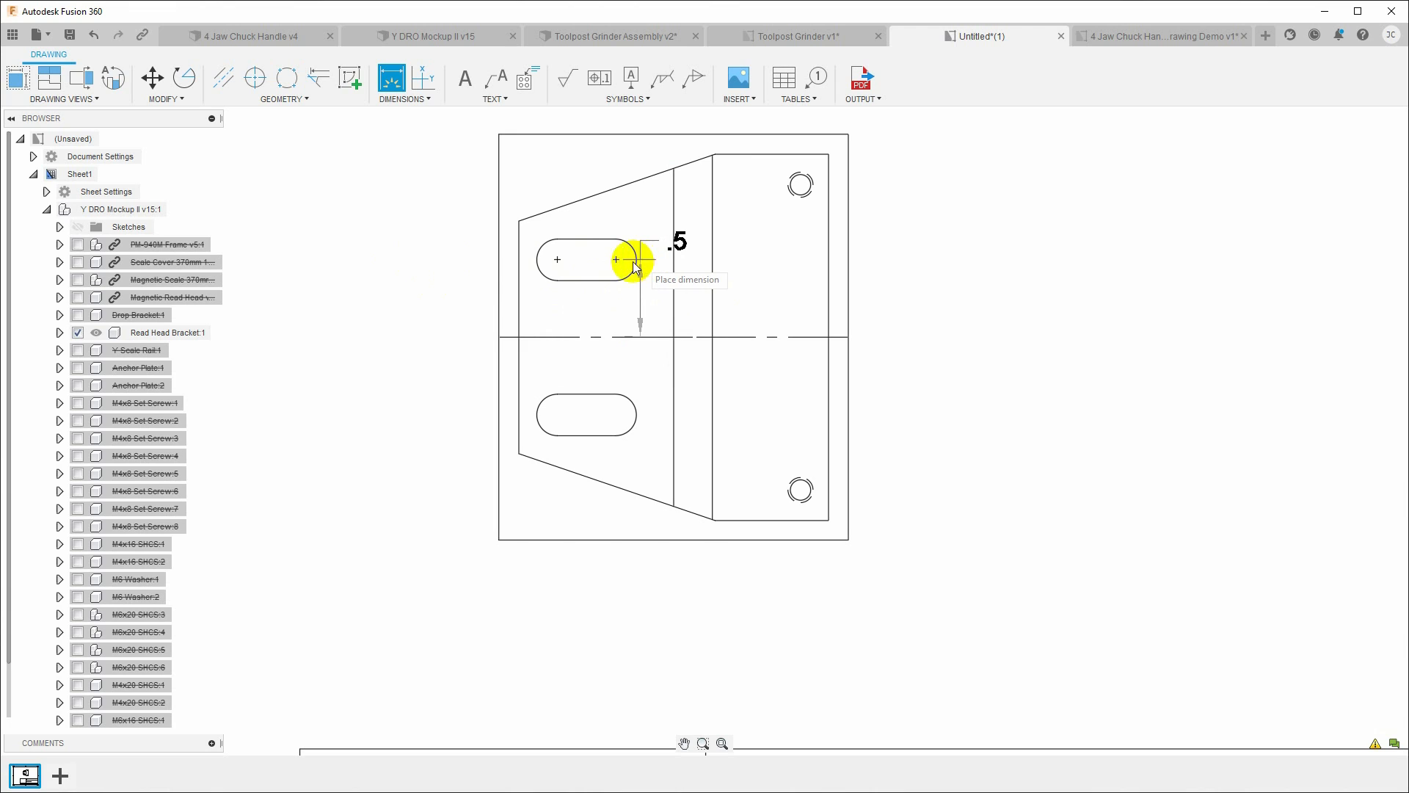
click(595, 261)
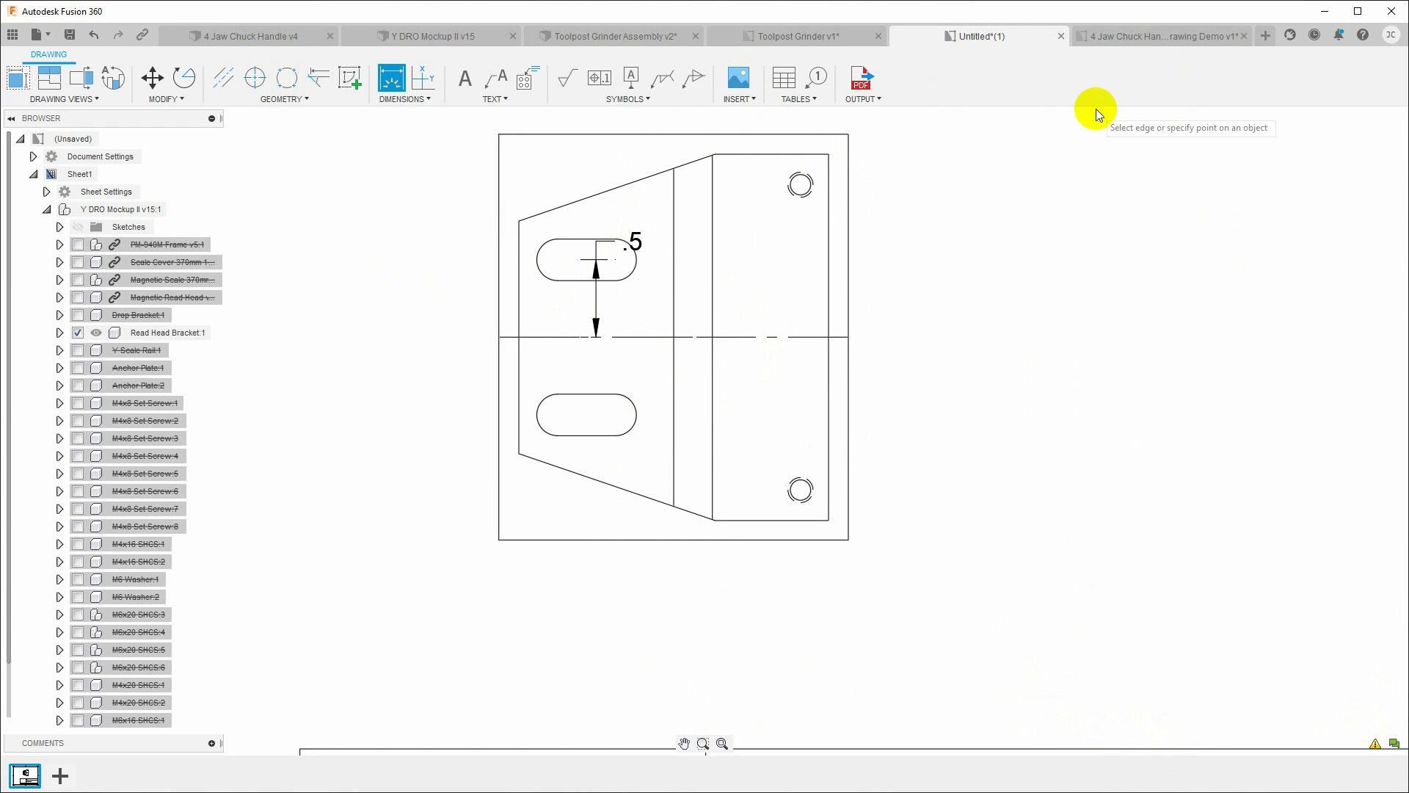
In the 4 Jaw Chuck Handle drawing, add center marks to the main body's cross hole and to the neck fillet behind the square tip
click(1133, 36)
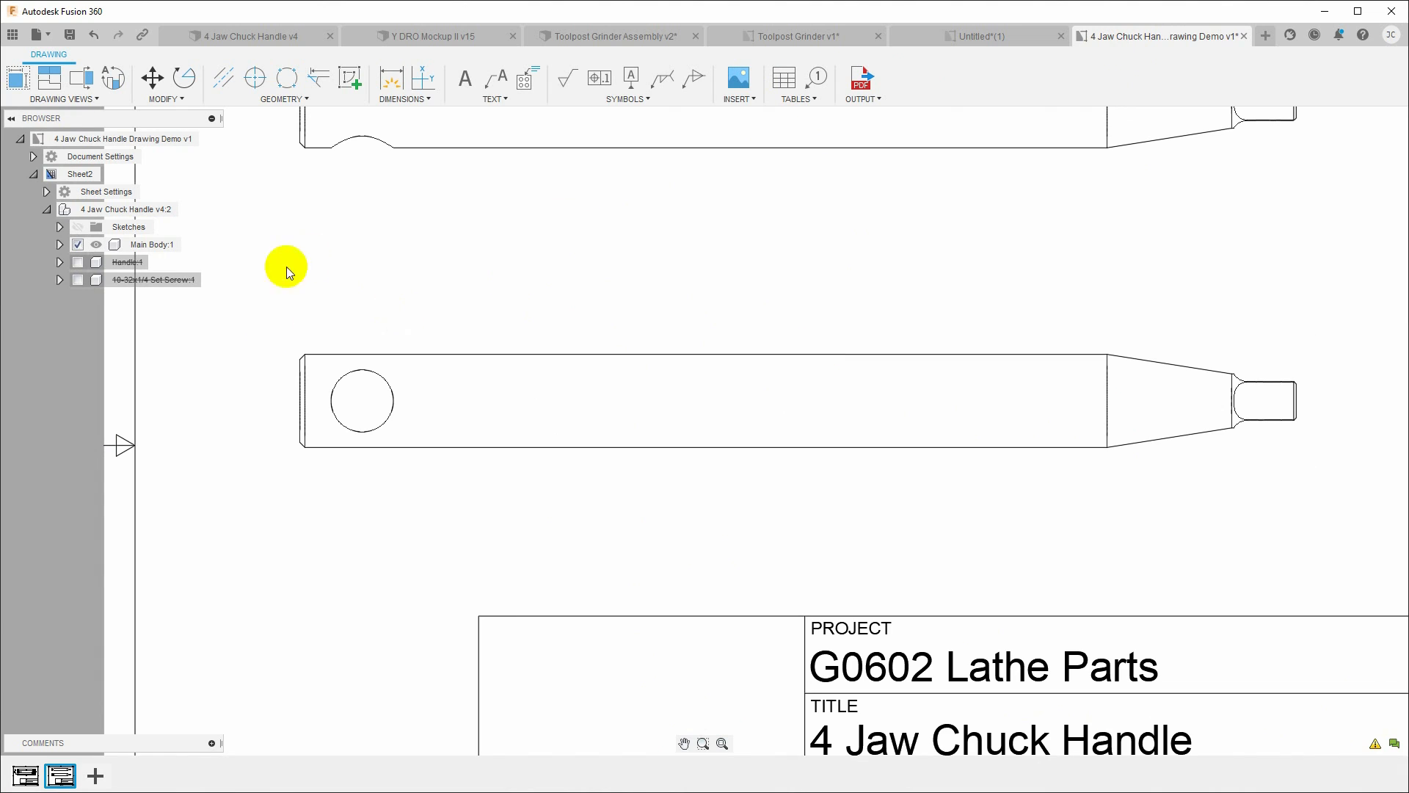
click(256, 78)
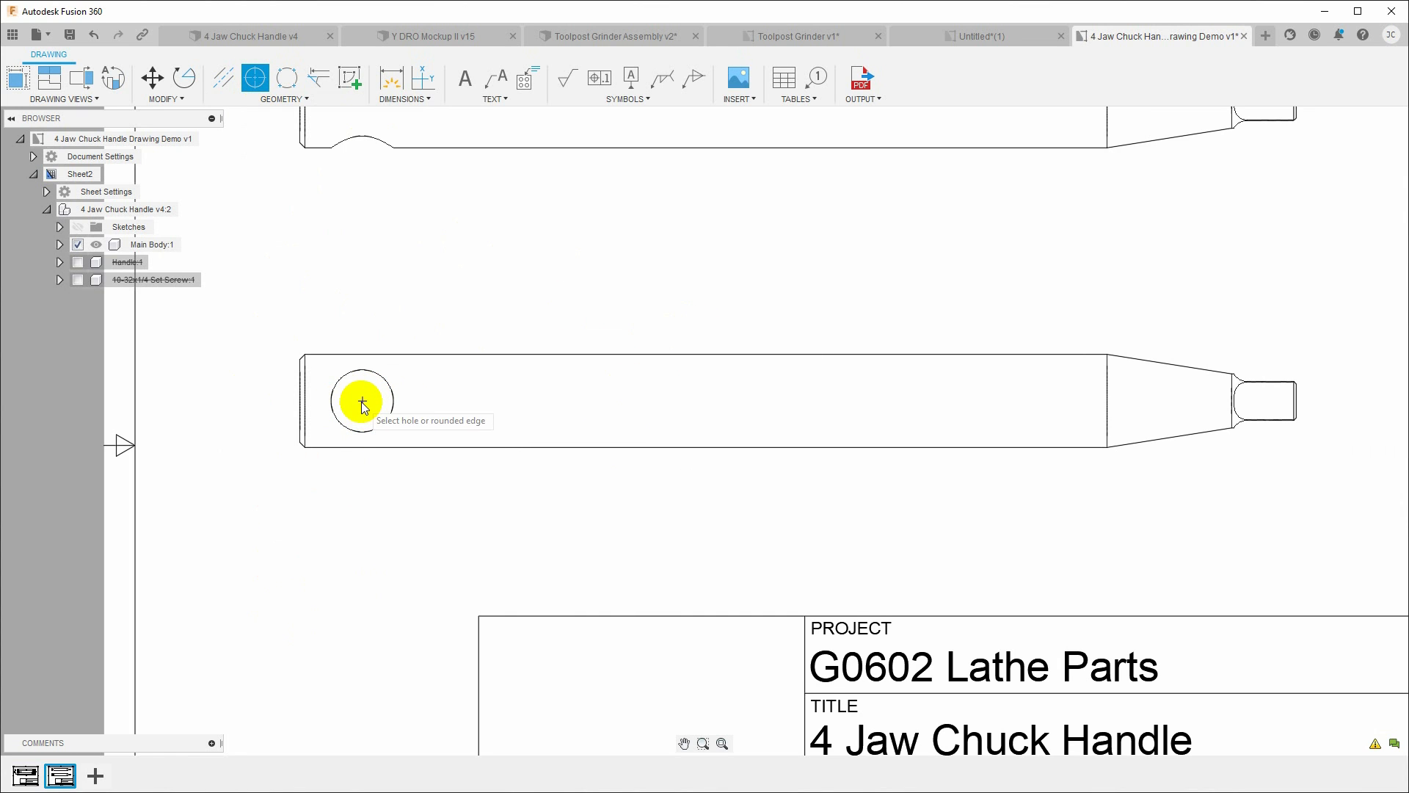
scroll(364, 408, down, 3)
scroll(372, 521, up, 1)
scroll(393, 386, up, 4)
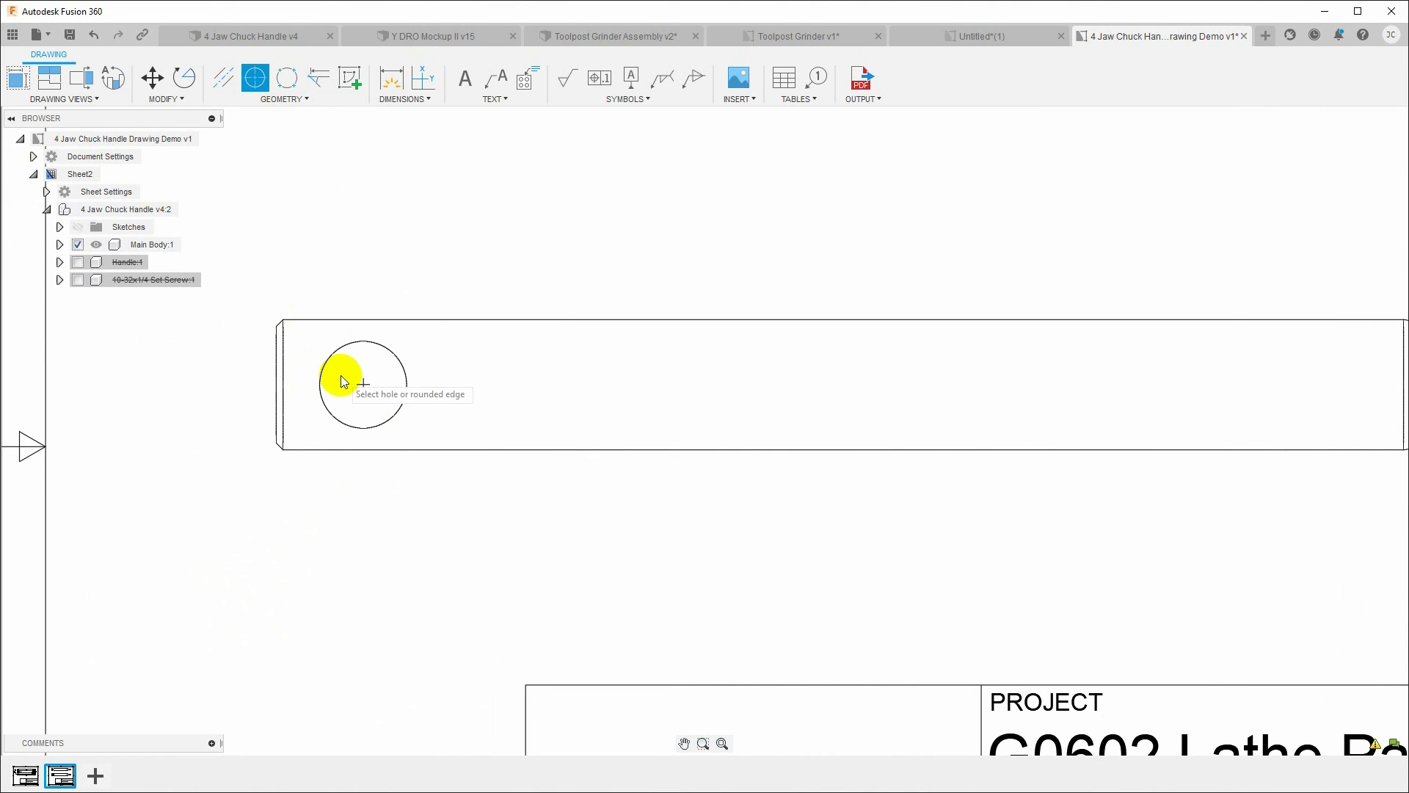
scroll(359, 387, down, 4)
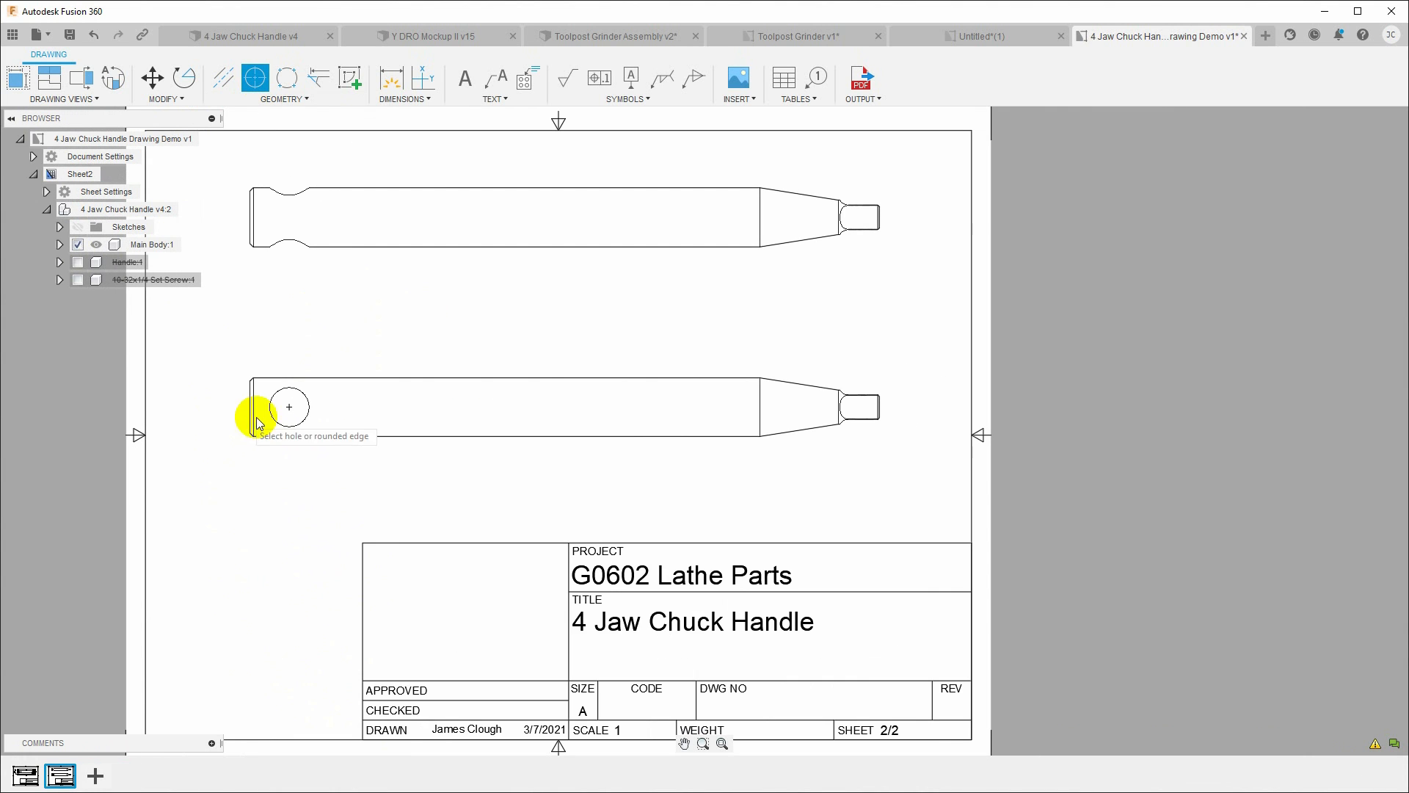
scroll(900, 375, up, 6)
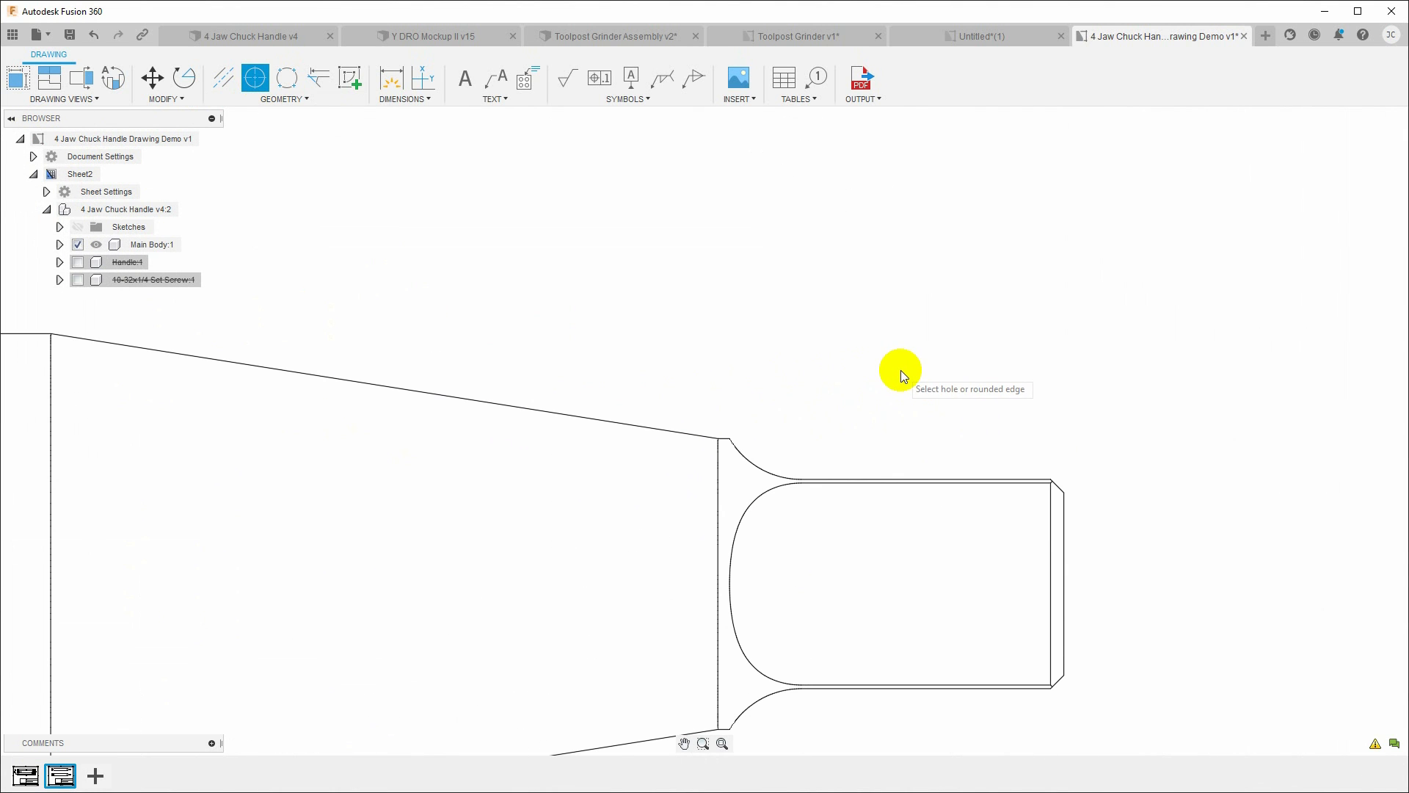
click(759, 468)
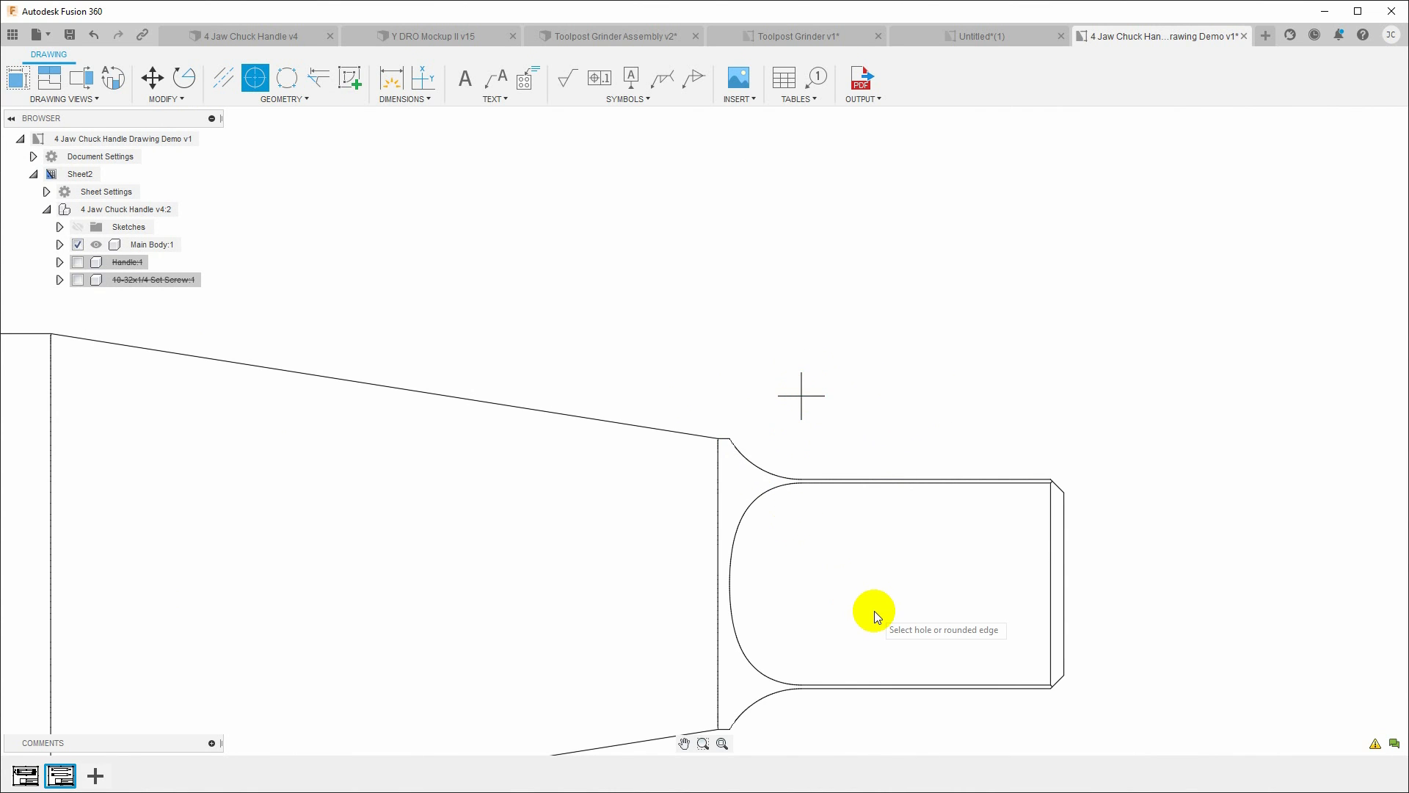
Dimension the horizontal distance from the square tip's end face to the neck fillet's center mark, placing the dimension above the view
scroll(874, 610, down, 3)
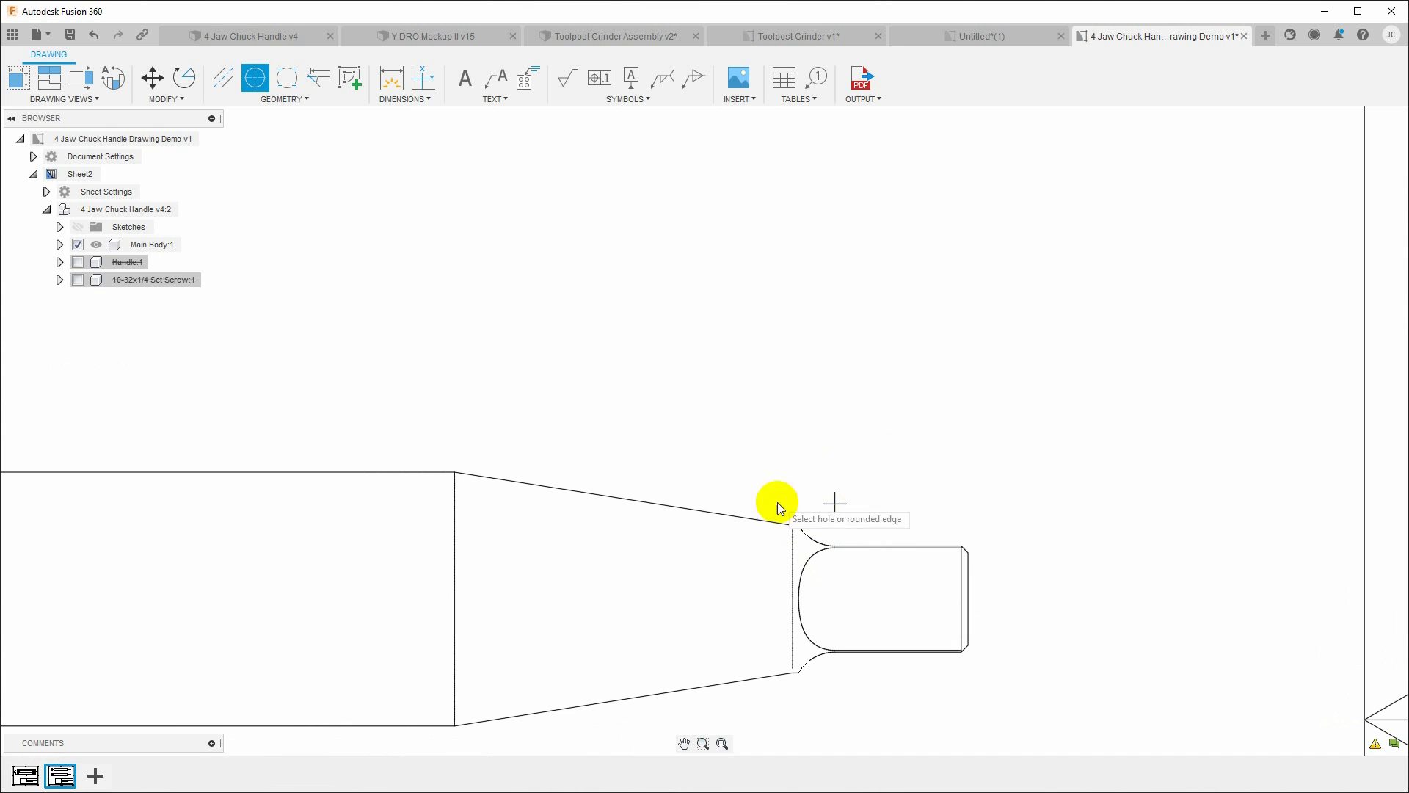
click(391, 78)
click(978, 591)
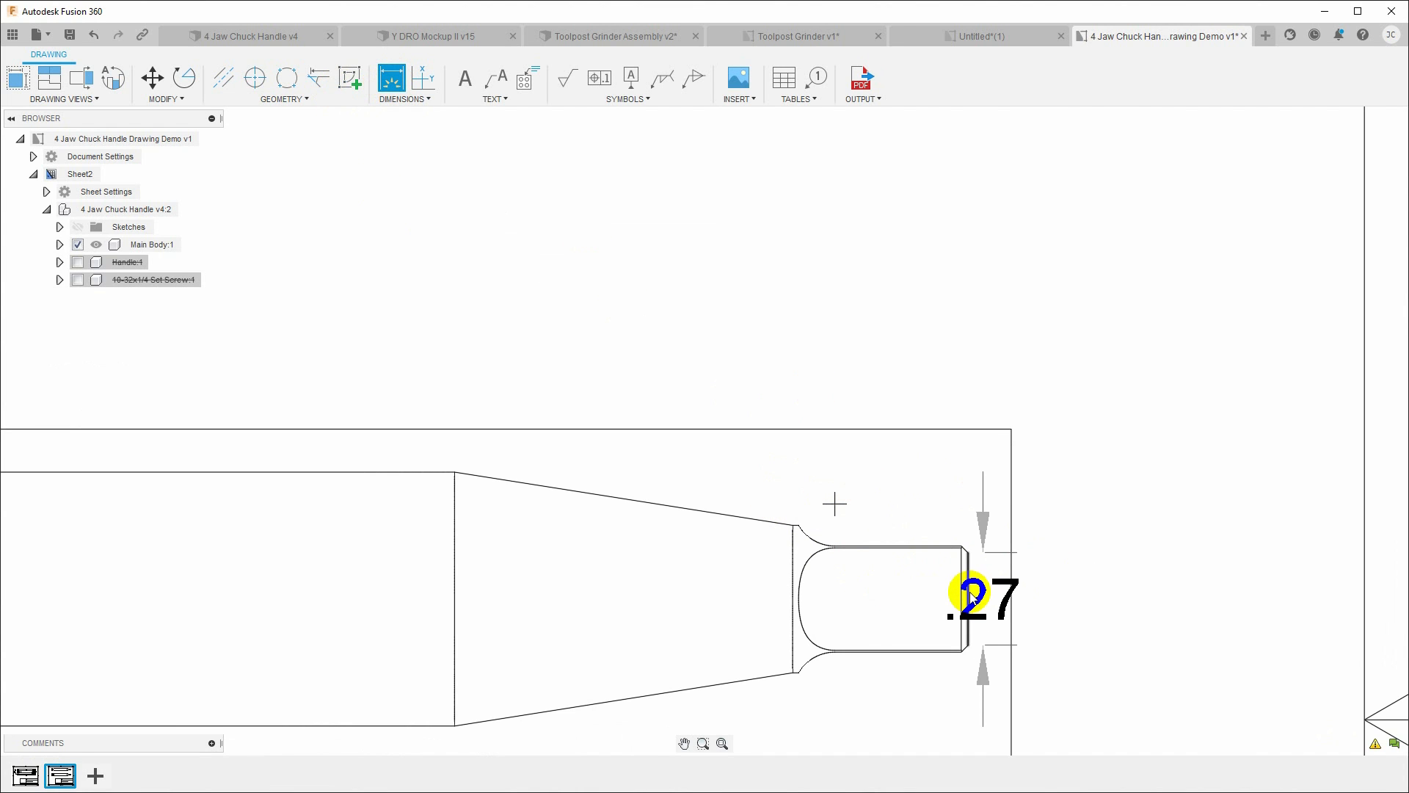
click(835, 503)
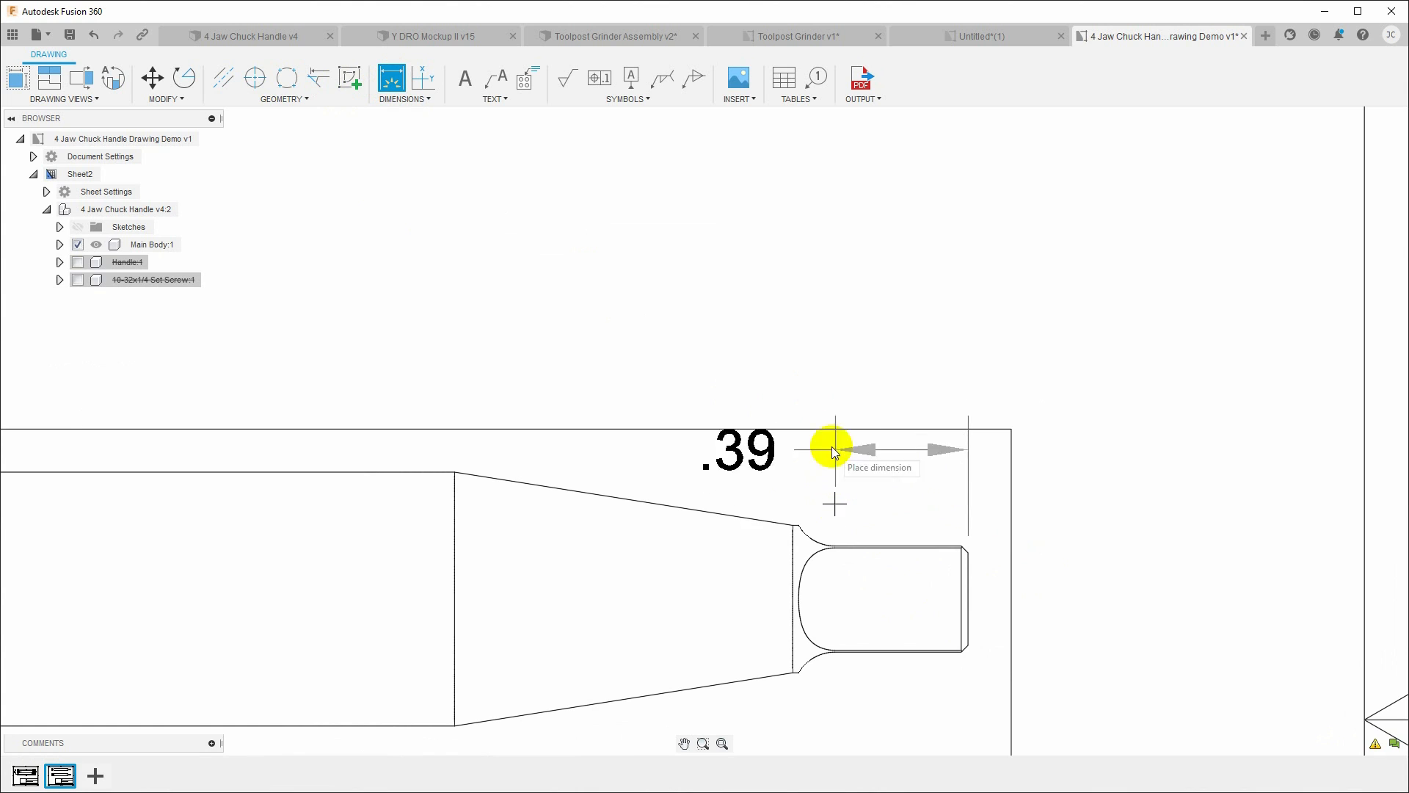
click(829, 385)
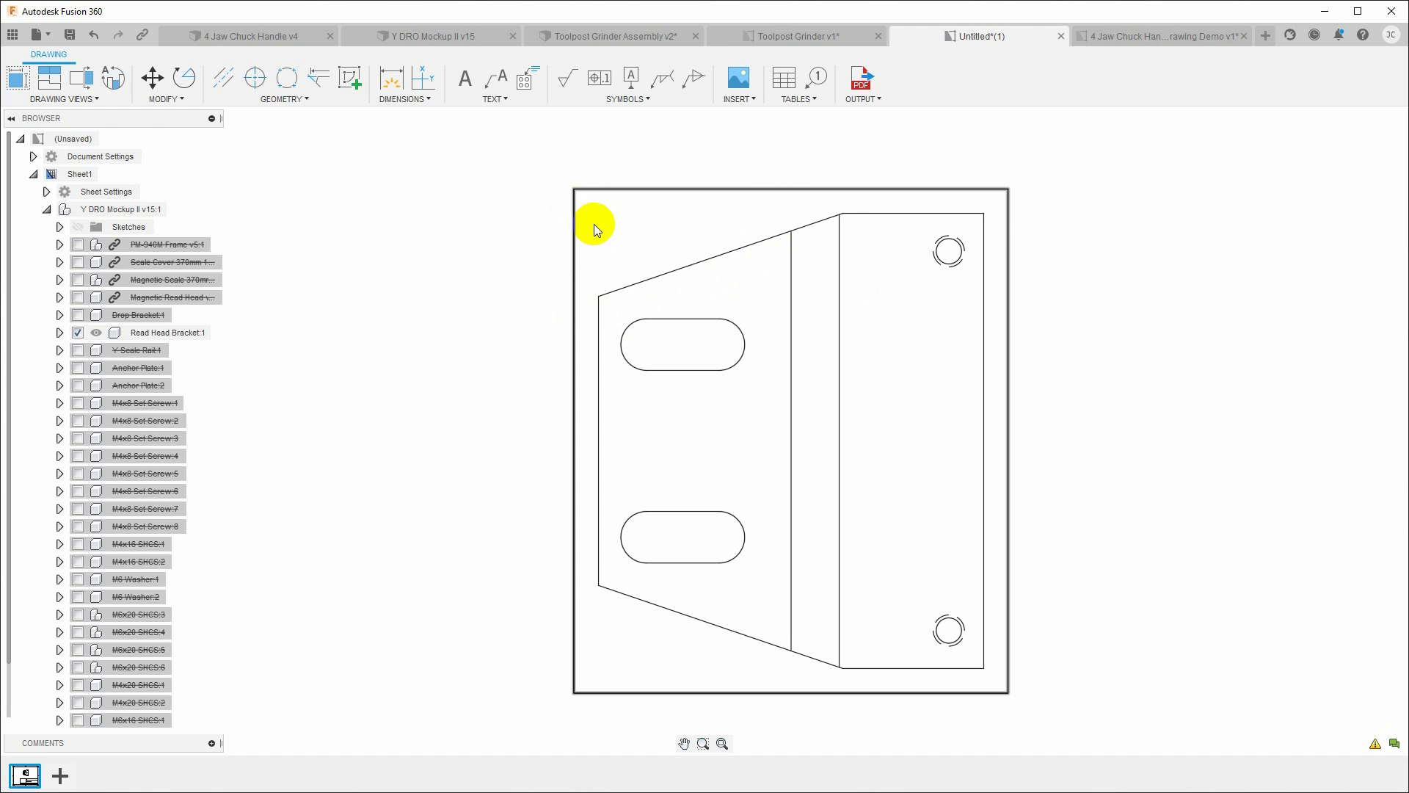
In the Read Head Bracket drawing, add an edge extension where the outer vertical edge and the upper horizontal edge would intersect
click(315, 77)
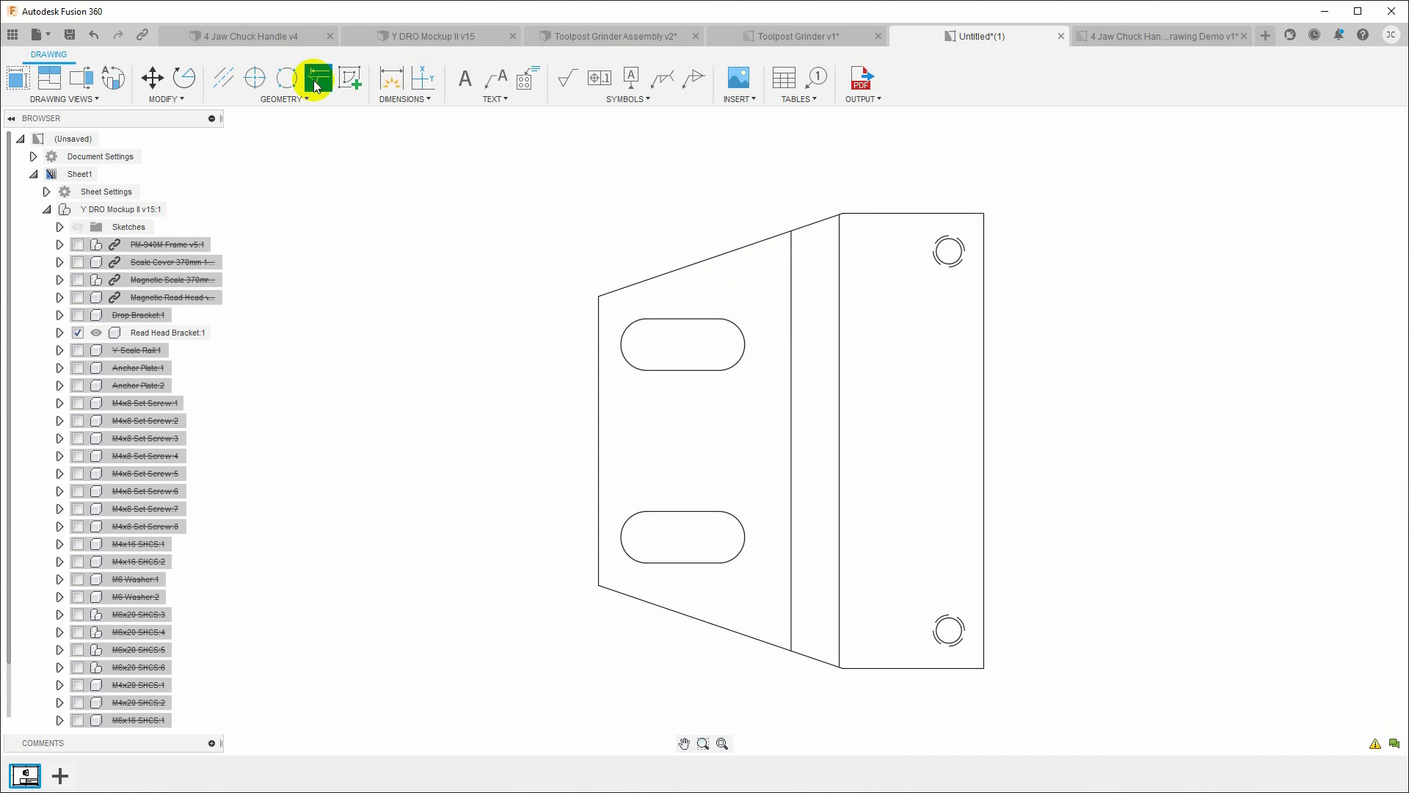
click(596, 405)
click(909, 213)
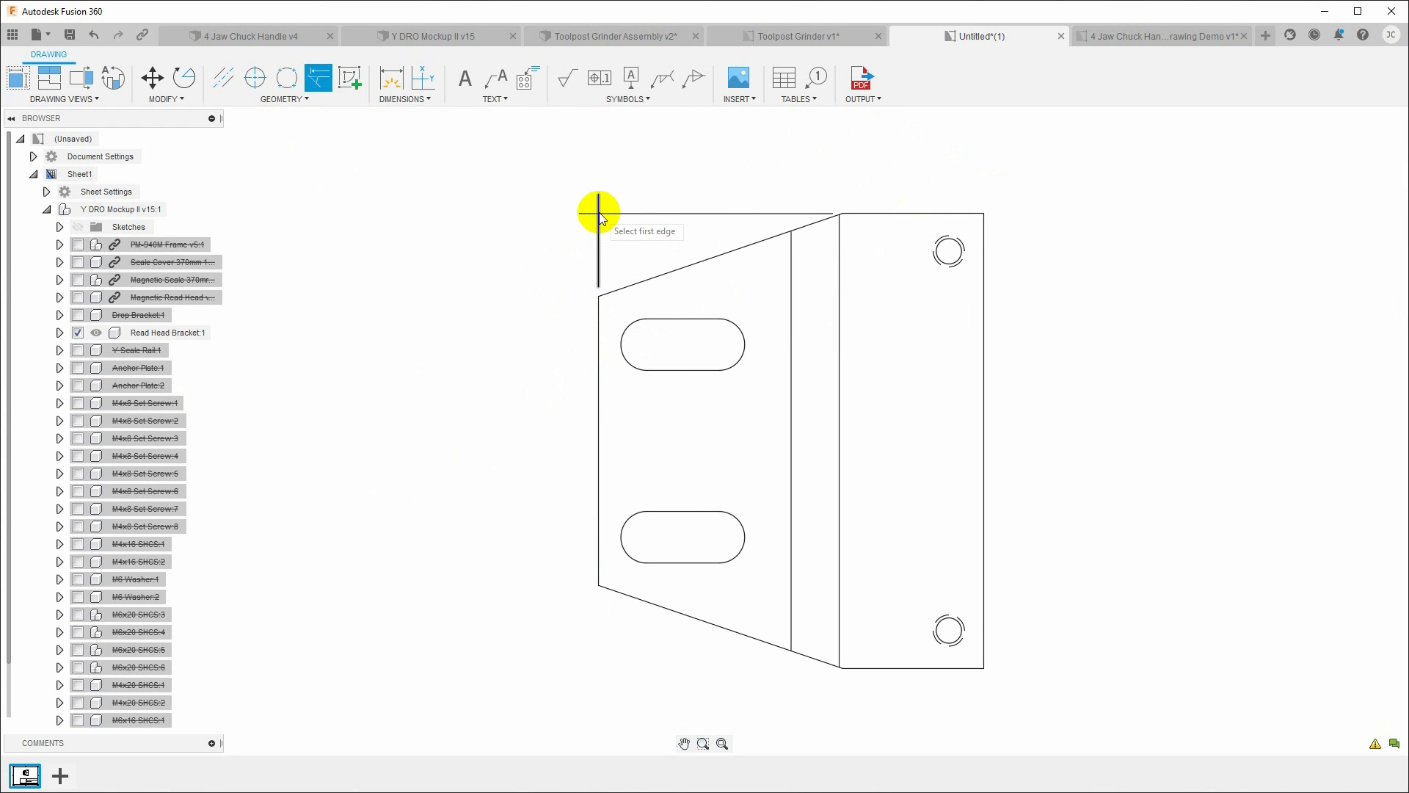
Dimension the vertical distance from the upper slanted edge's outer end to the extended edges' intersection, placing it beside the bracket
click(391, 77)
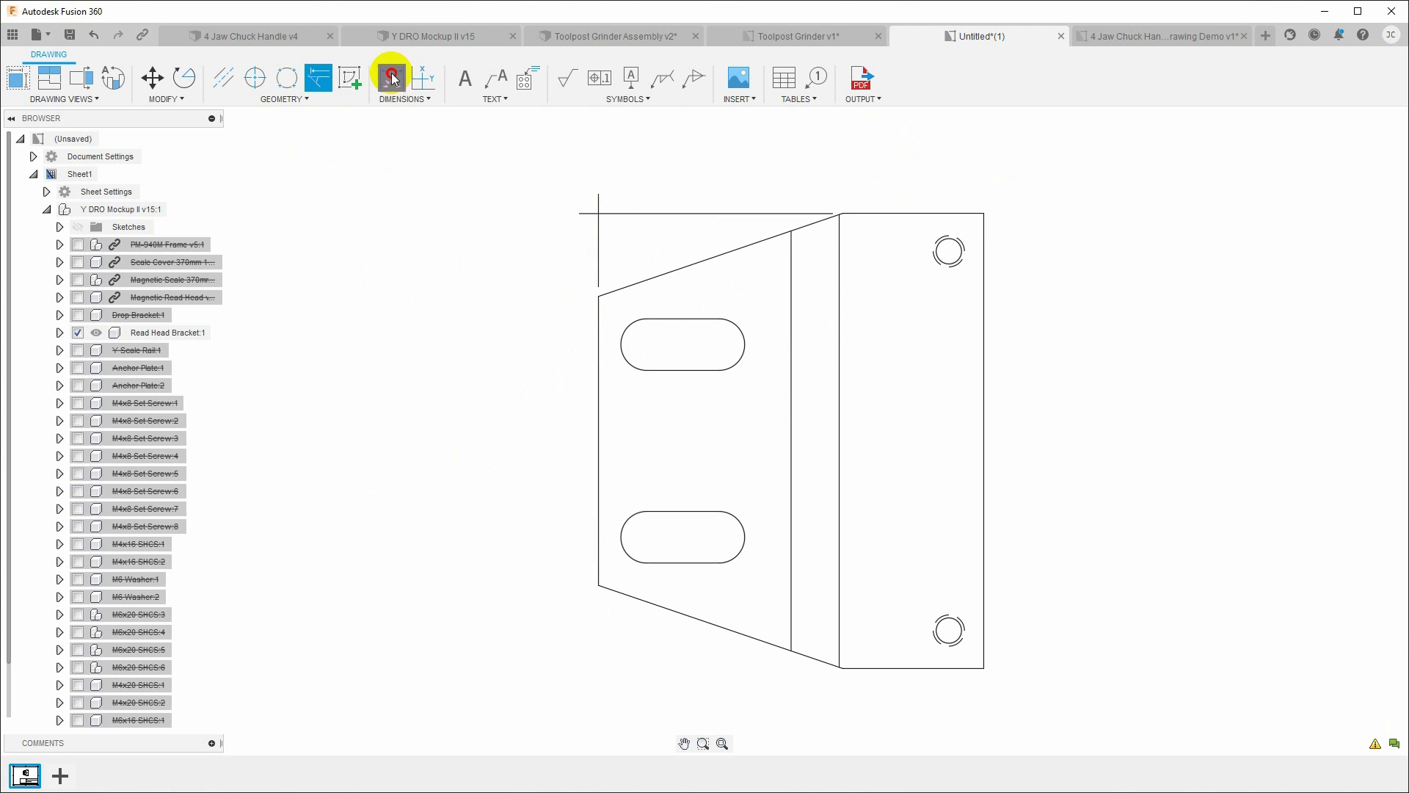
click(645, 280)
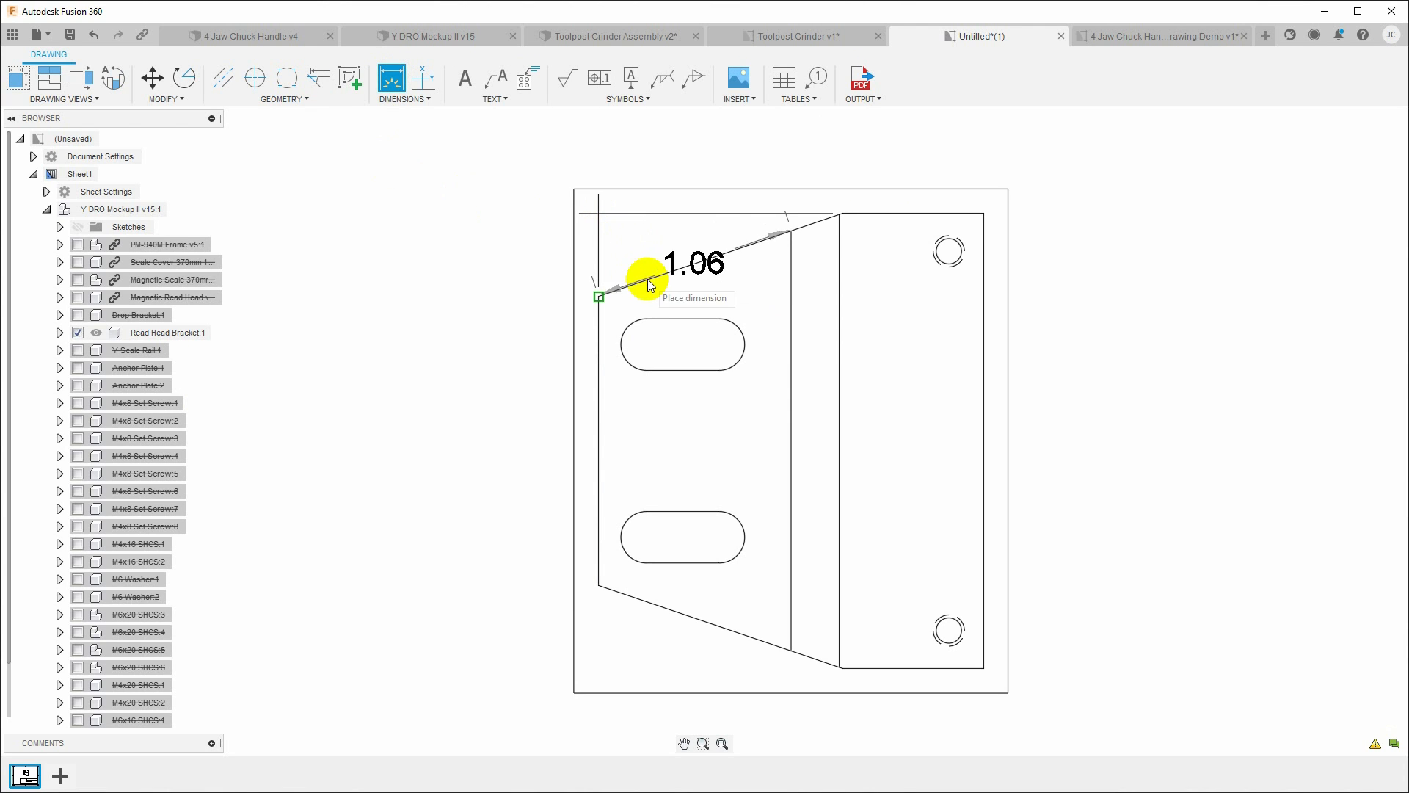
click(598, 213)
click(541, 235)
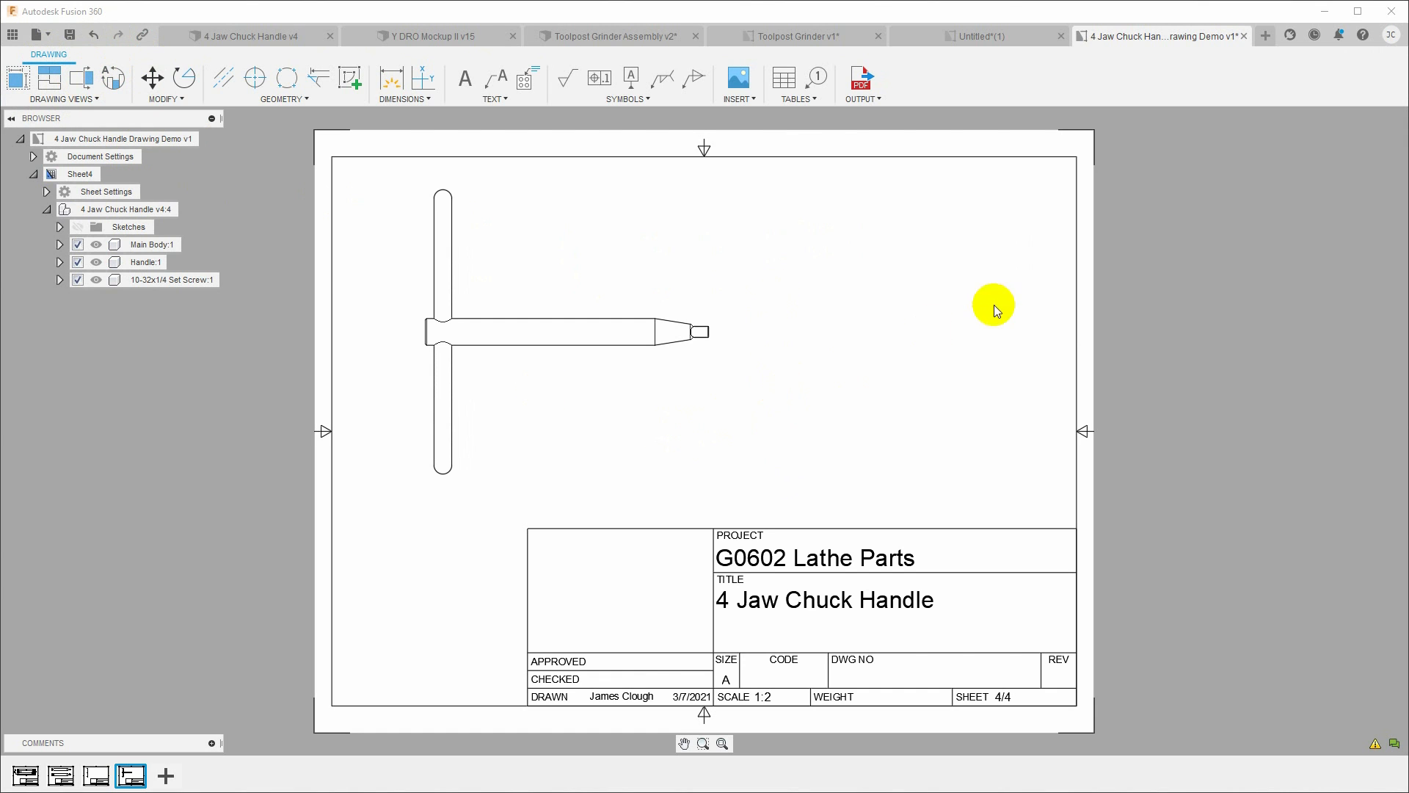
On Sheet4 of the handle drawing, start a detail view with a circular boundary around the square tip, centered on the neck shoulder
scroll(741, 334, up, 2)
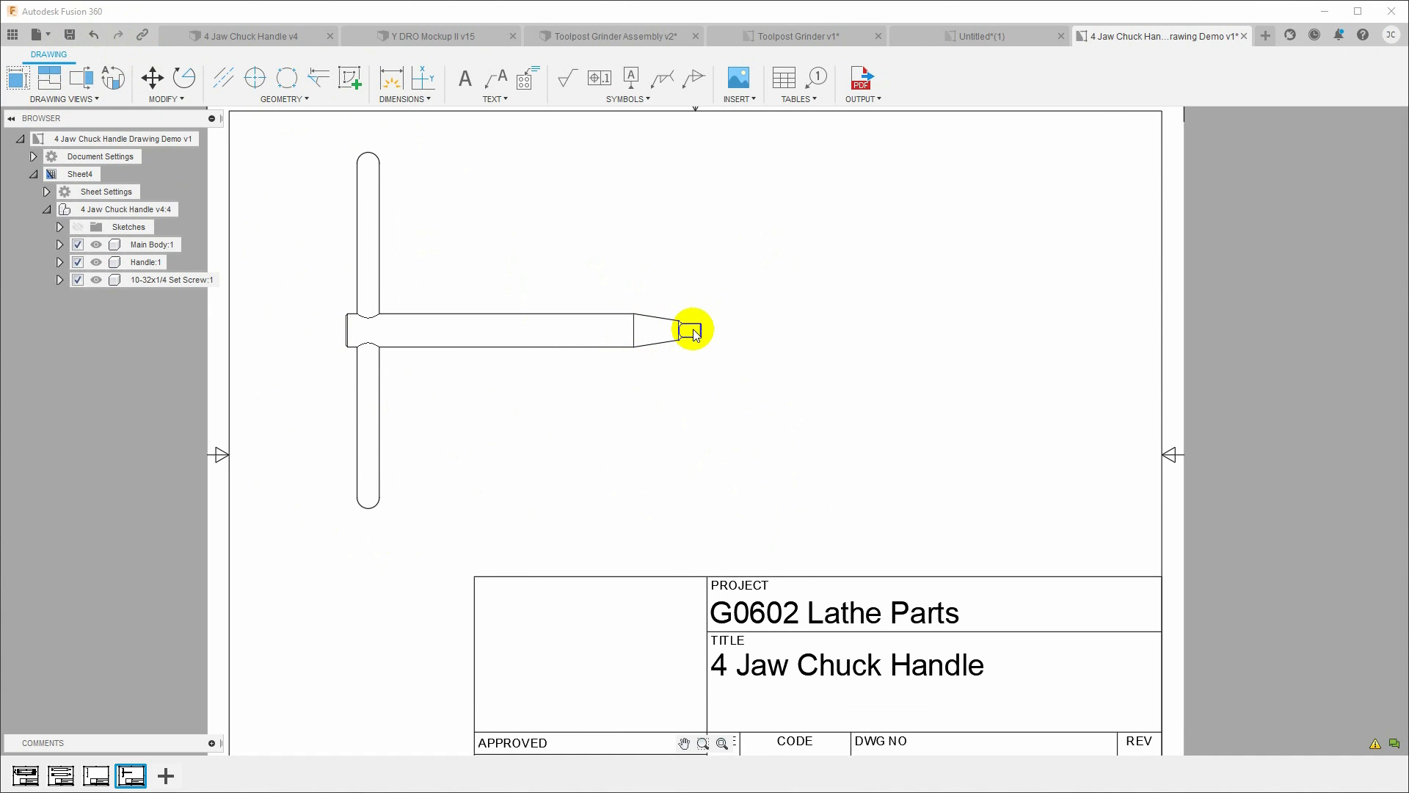
scroll(687, 345, down, 1)
scroll(694, 319, up, 5)
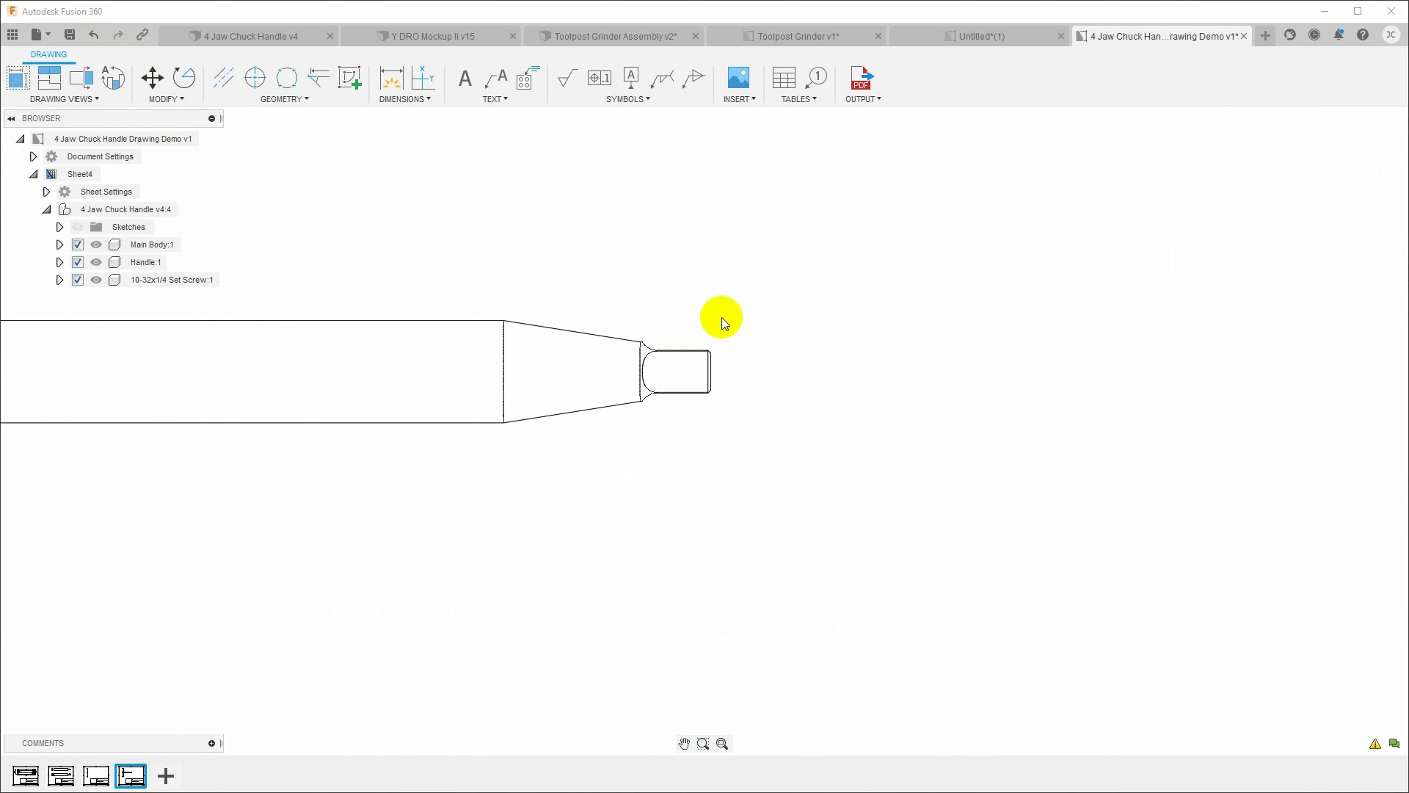
scroll(663, 426, down, 4)
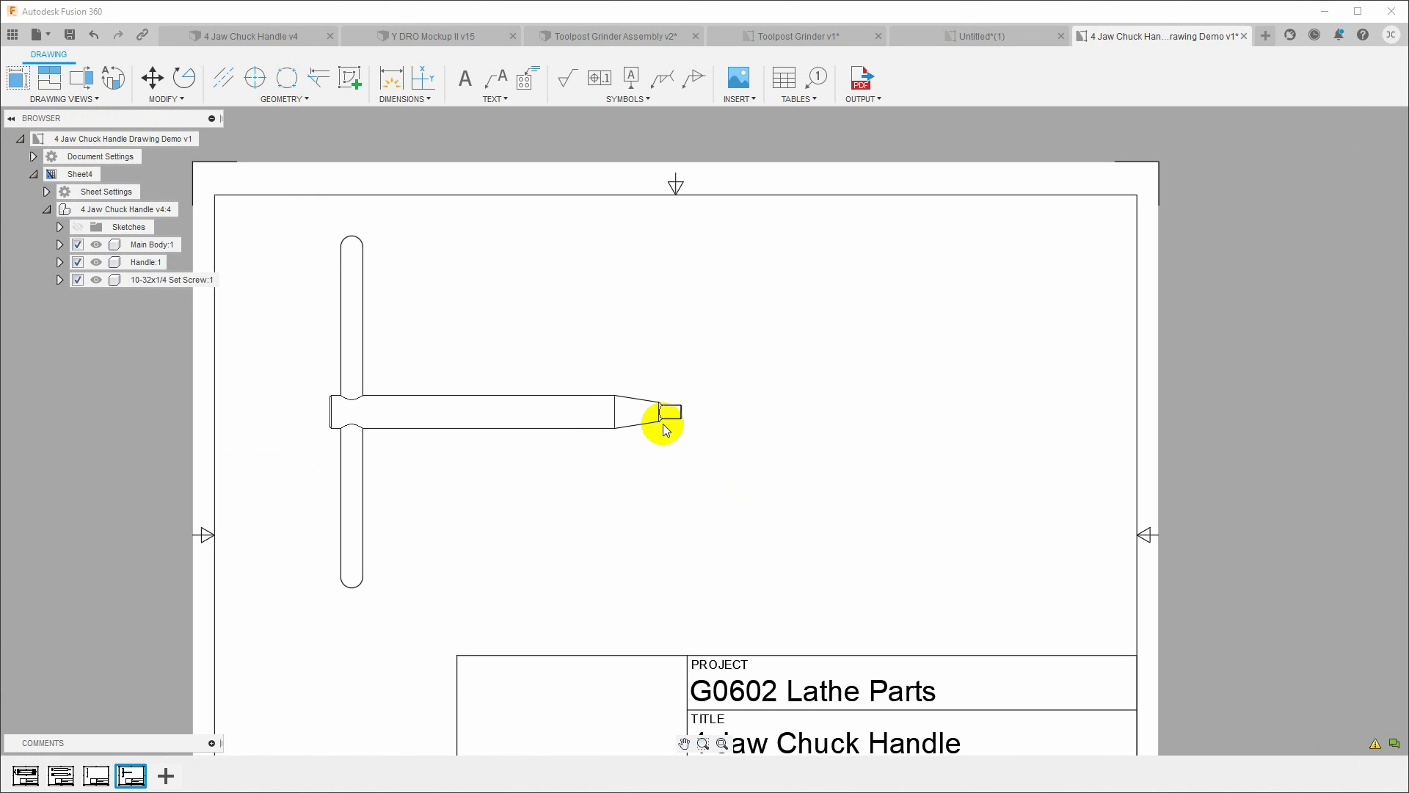
click(113, 83)
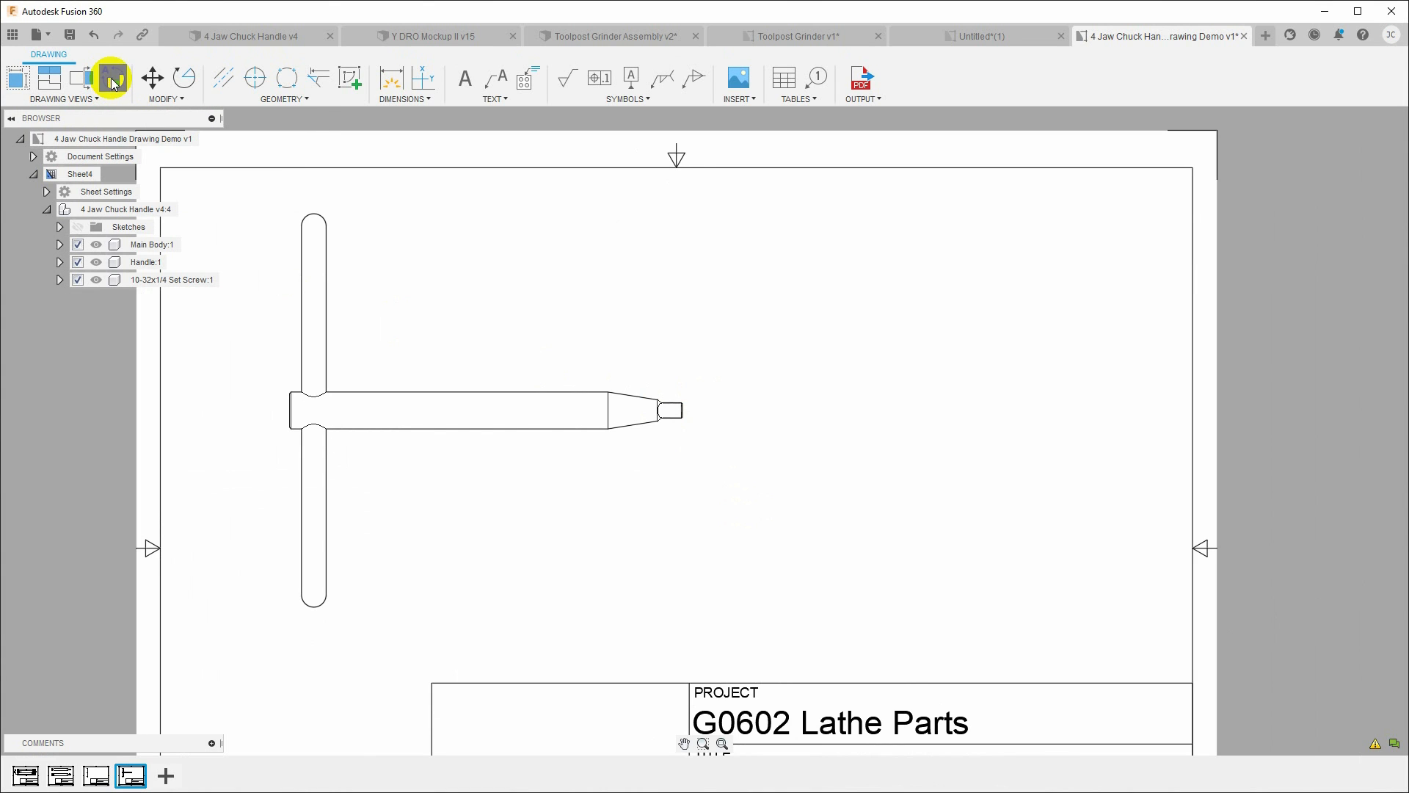
scroll(687, 408, up, 3)
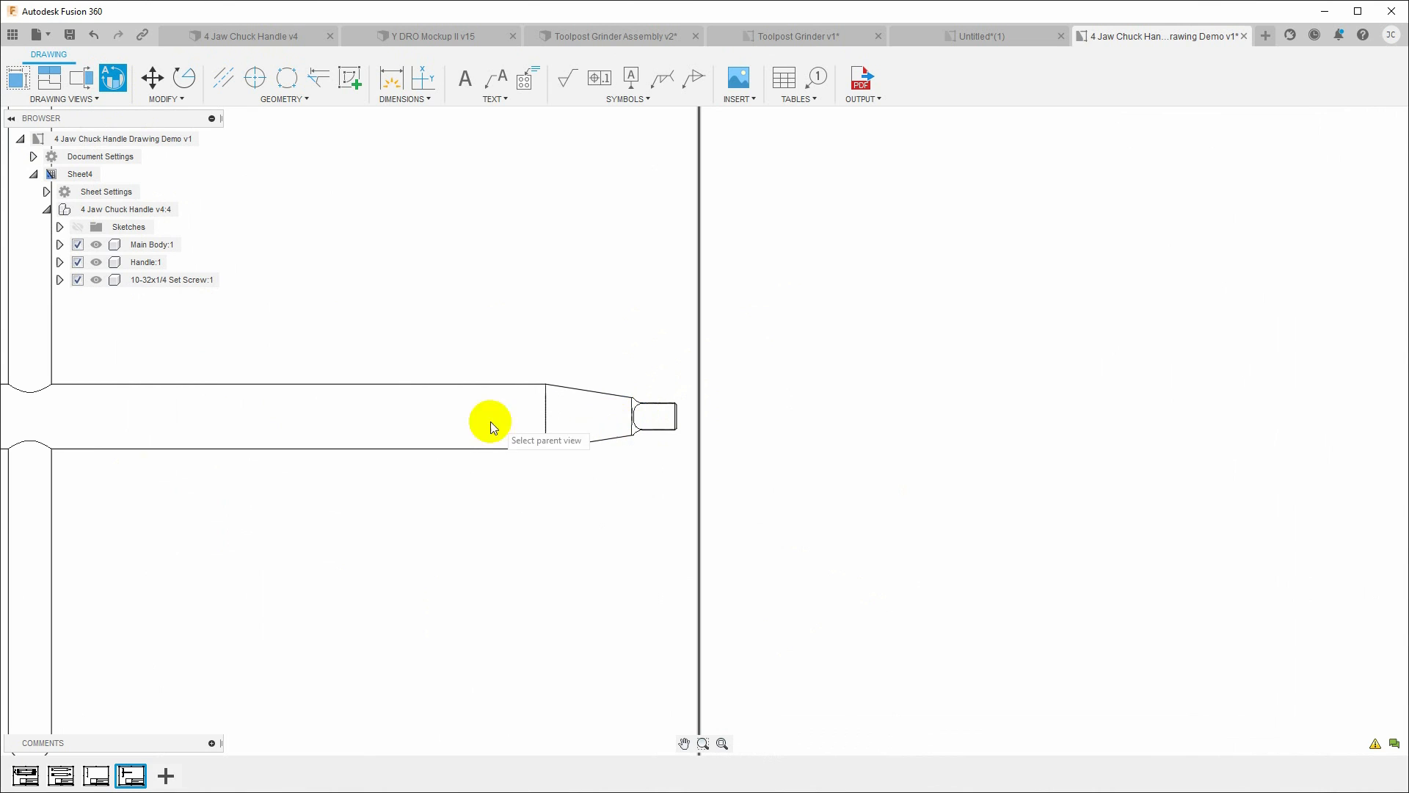
scroll(449, 439, down, 3)
click(319, 428)
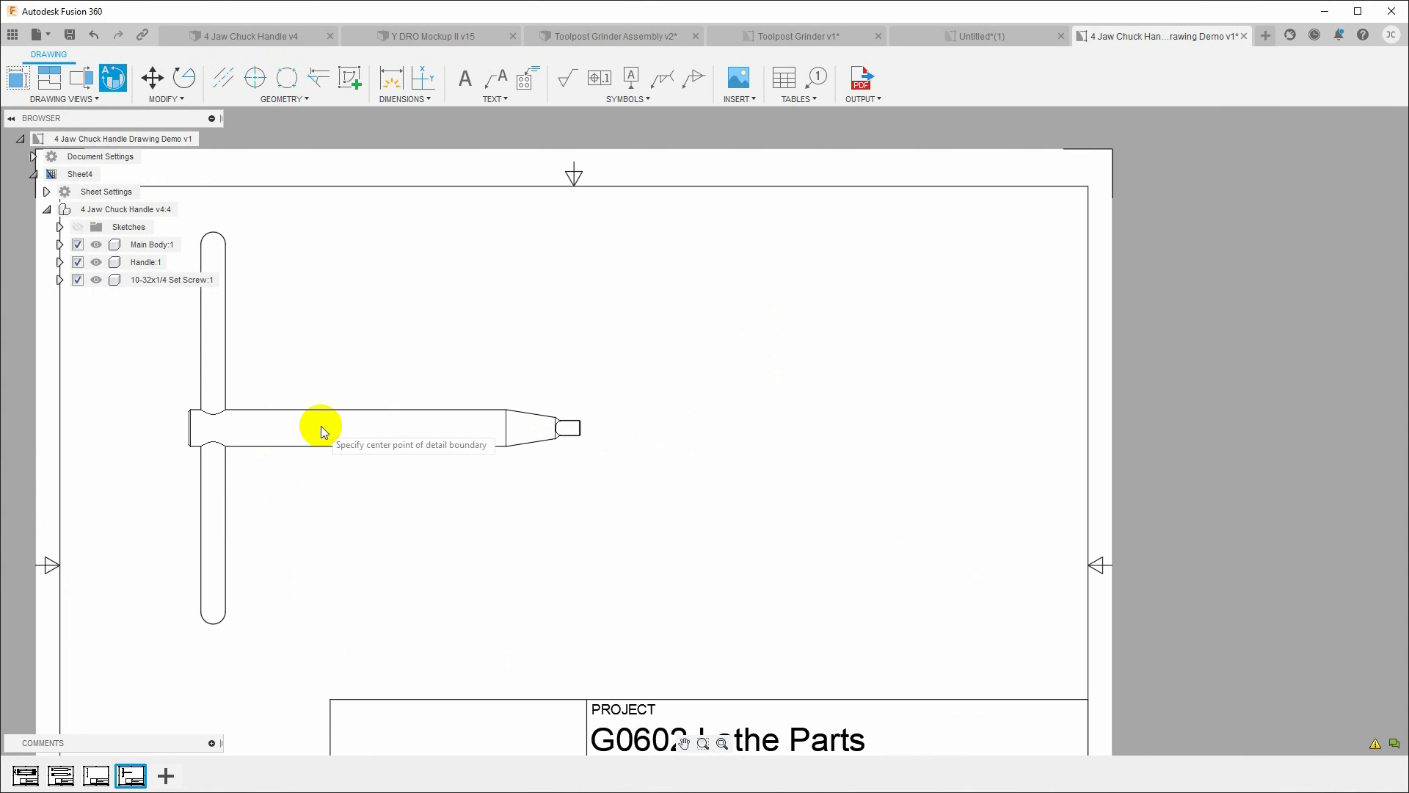
scroll(578, 433, up, 5)
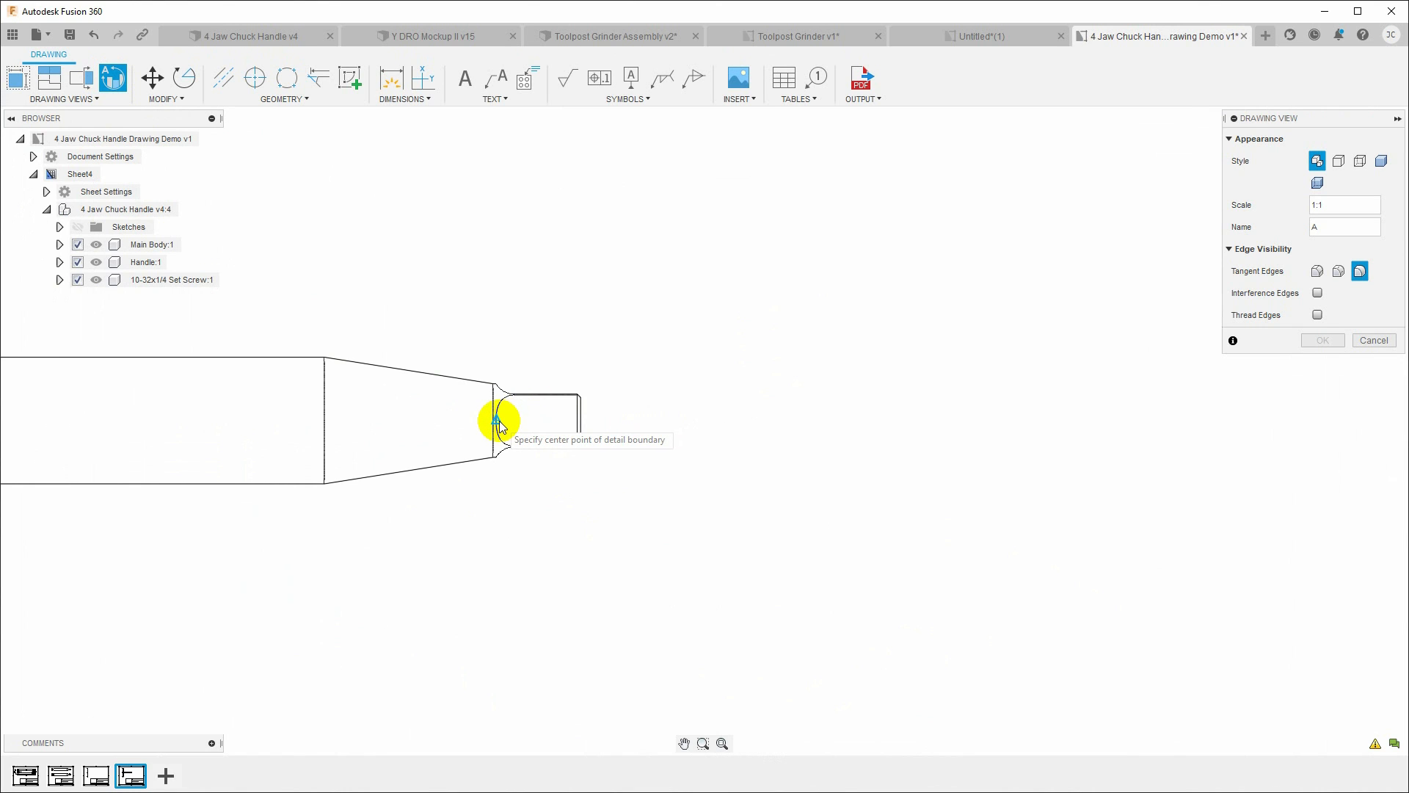
click(497, 421)
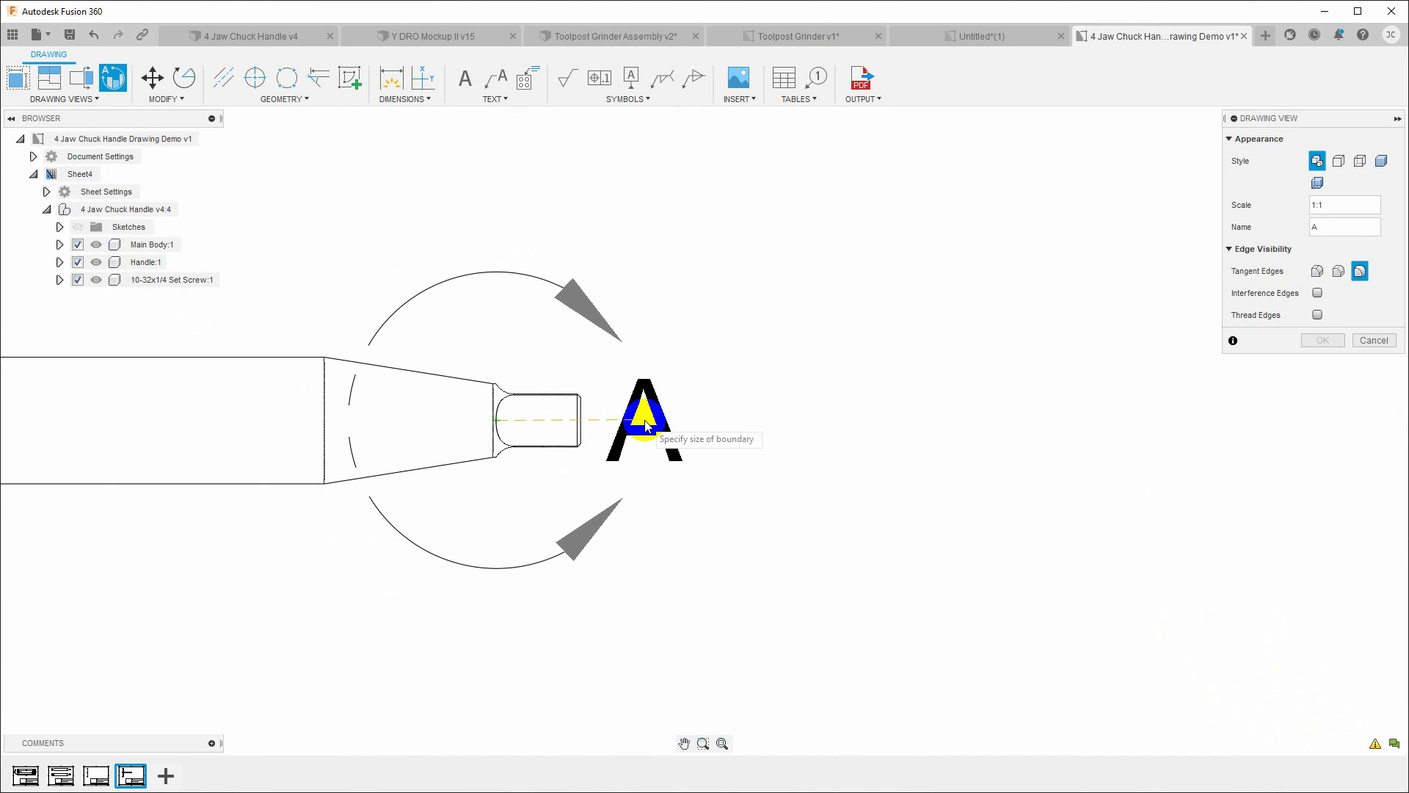
click(645, 424)
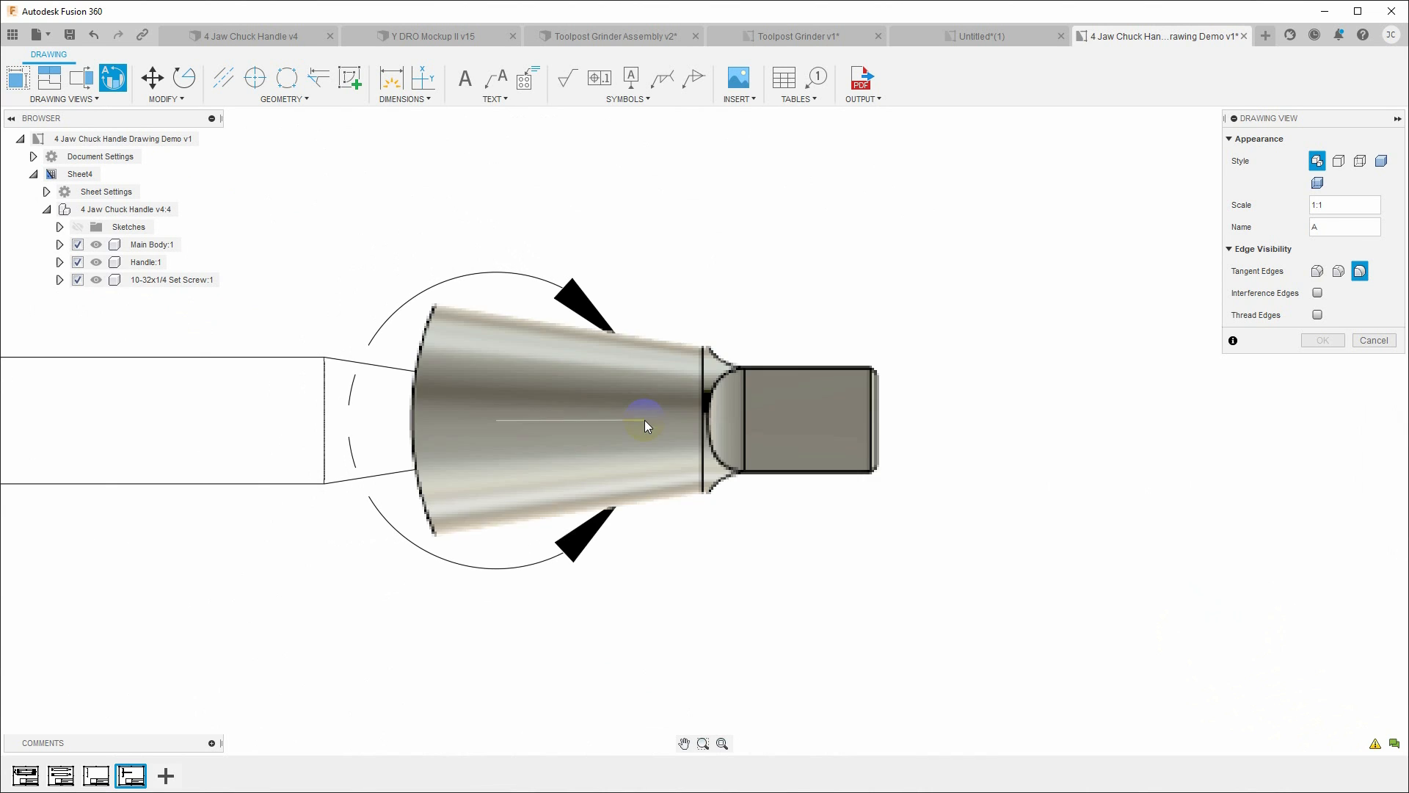
Set the detail view's scale to 2:1 and place it in the open area beyond the handle's square tip
scroll(984, 495, down, 3)
scroll(976, 494, down, 1)
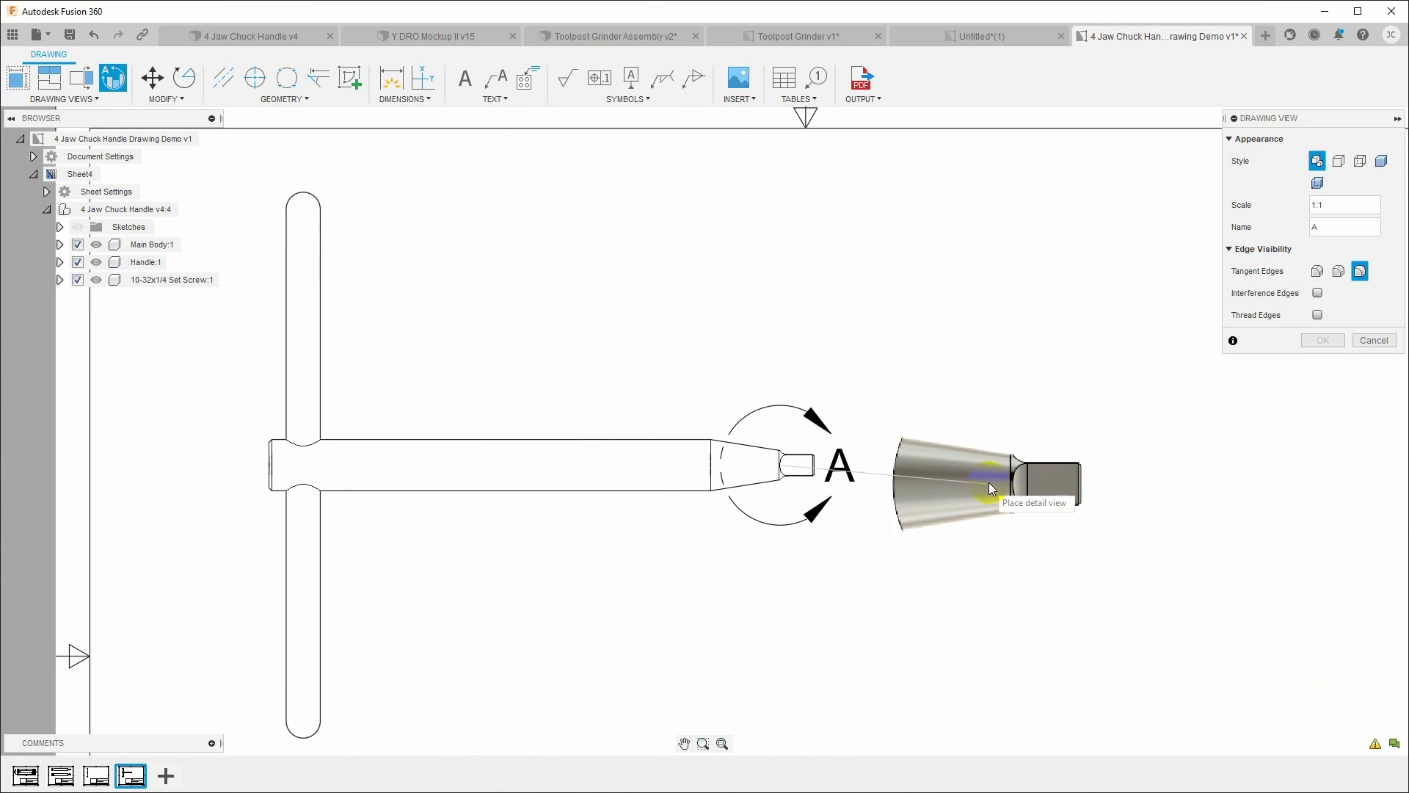
middle_drag(1057, 465, 738, 440)
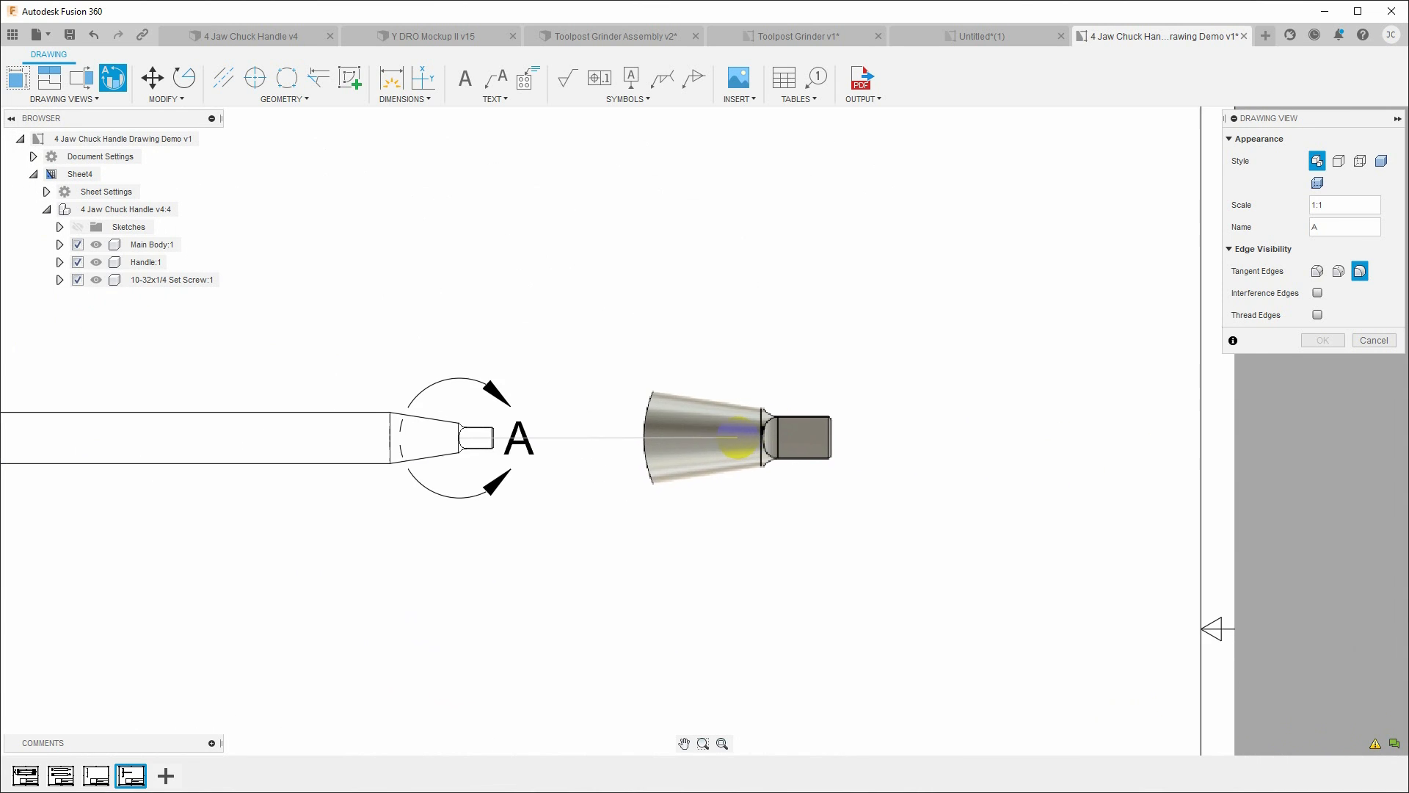
scroll(741, 440, down, 1)
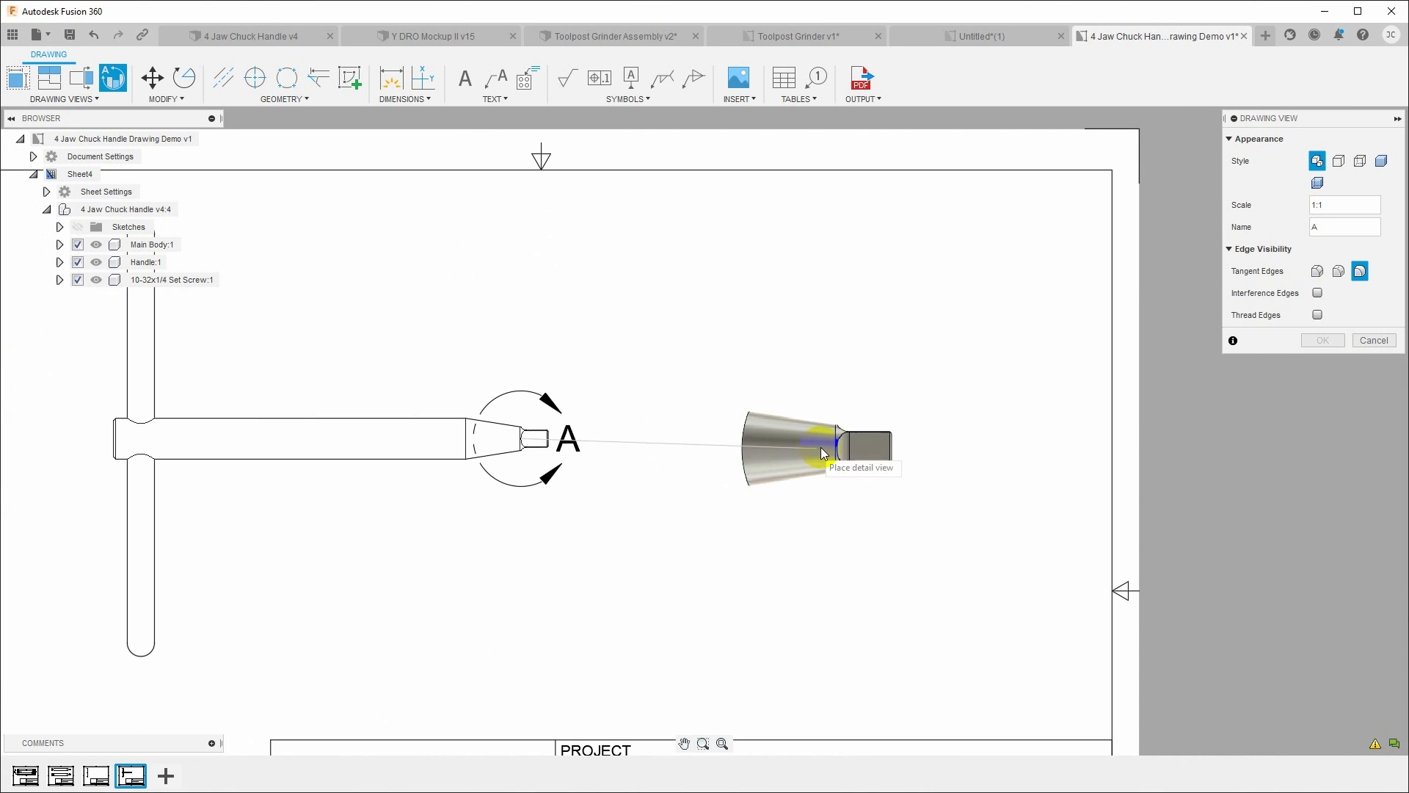
click(1333, 204)
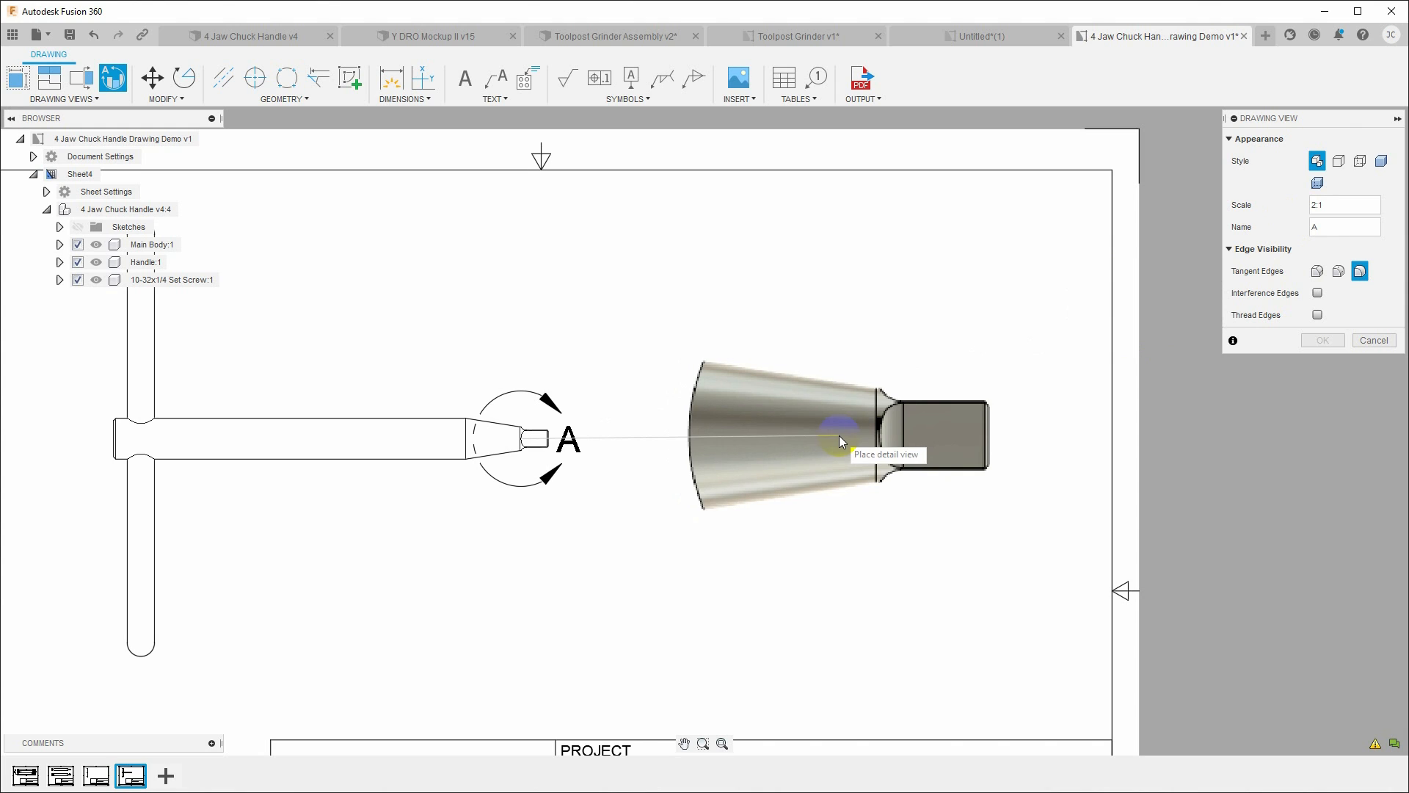
click(839, 438)
click(1323, 341)
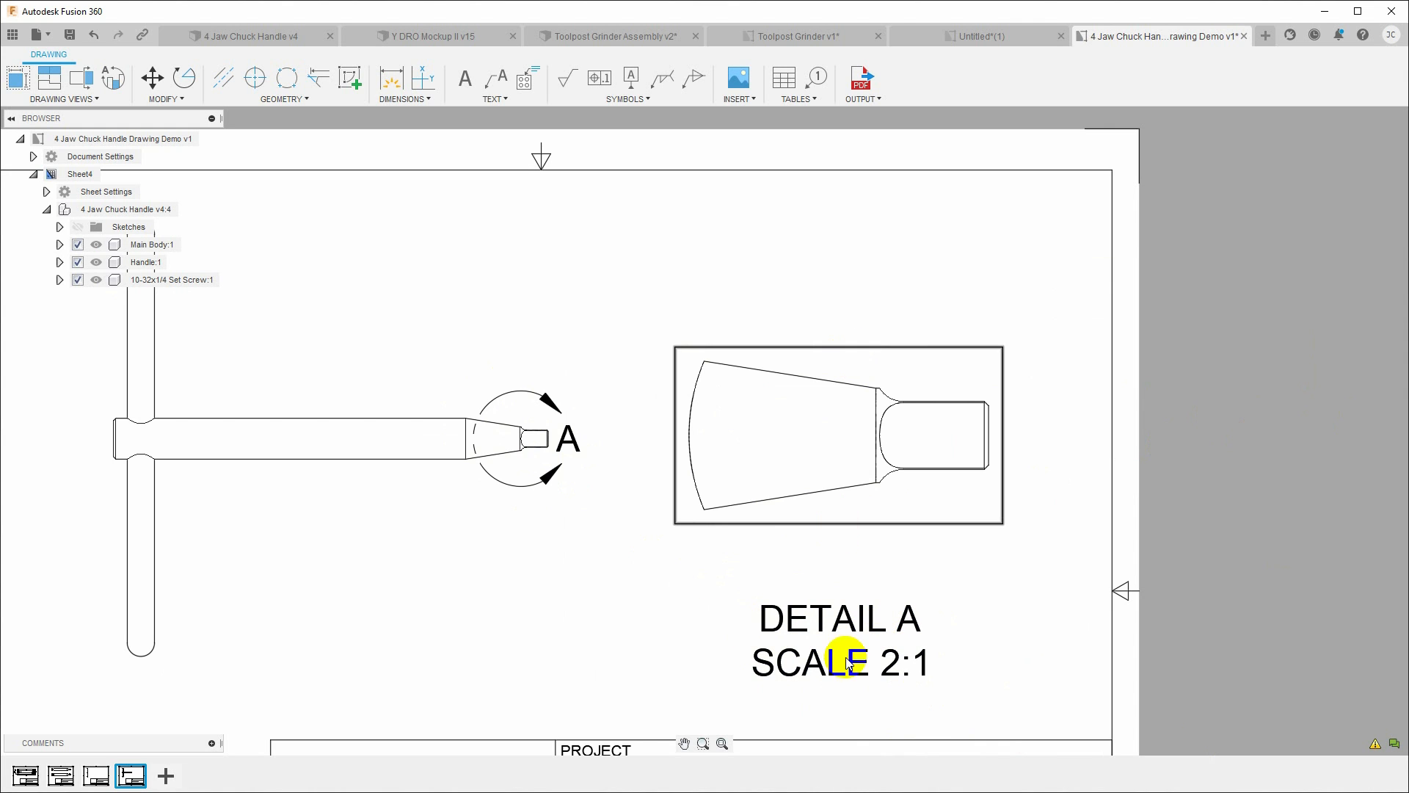
Move the Detail A label closer to its view and add a center mark to the upper neck fillet
click(848, 626)
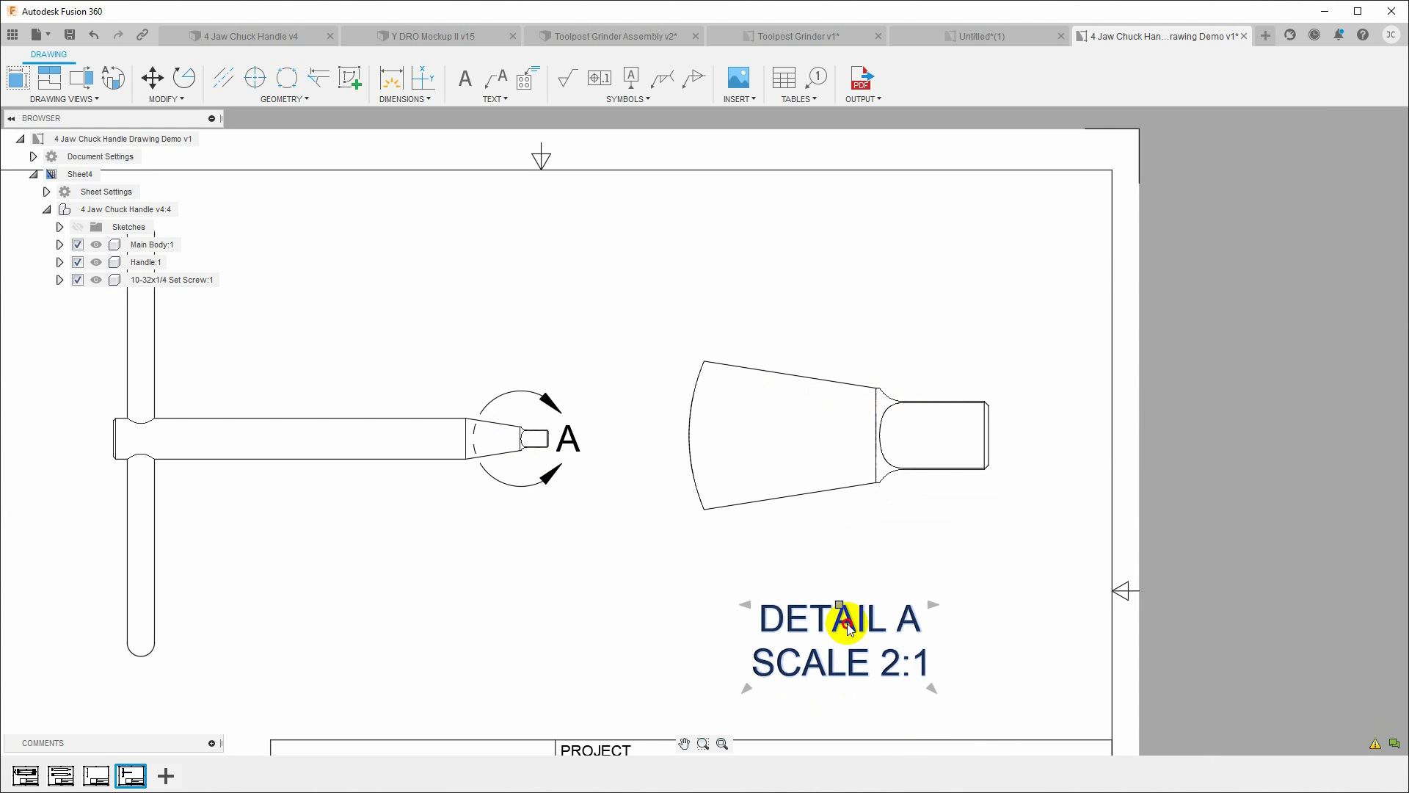
mouse_move(841, 607)
mouse_down()
mouse_move(835, 575)
mouse_move(840, 591)
mouse_up()
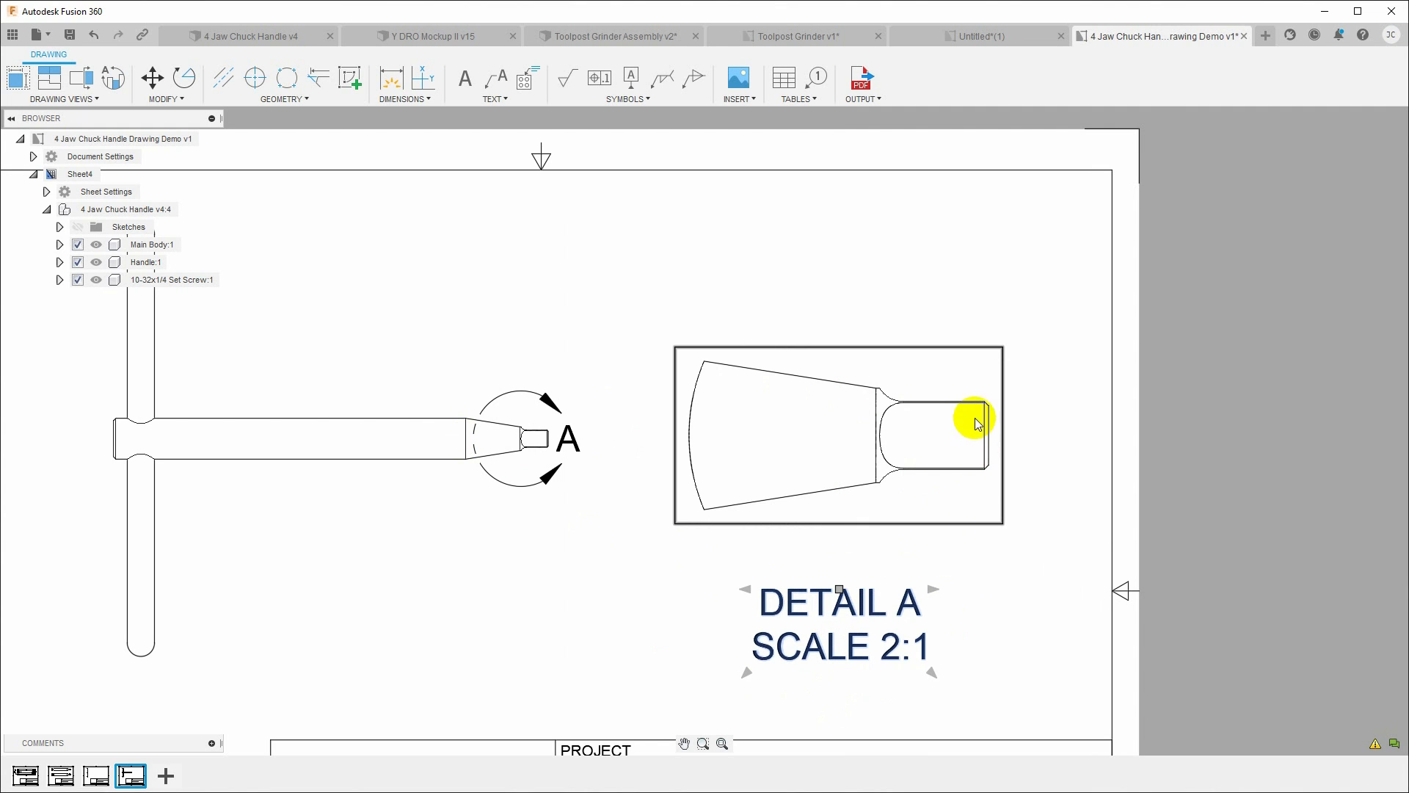
scroll(985, 416, up, 2)
scroll(1023, 420, up, 4)
scroll(1024, 420, down, 1)
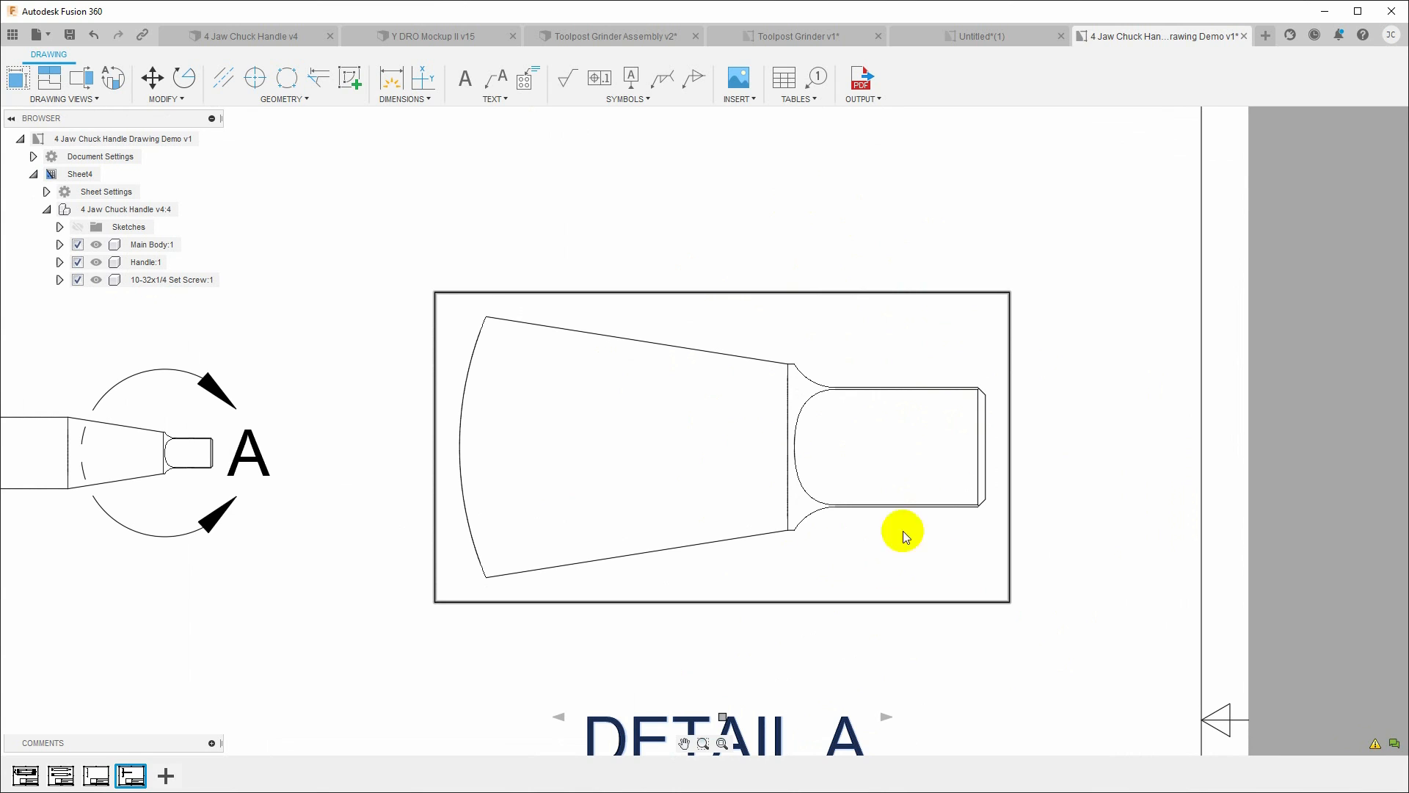
click(253, 78)
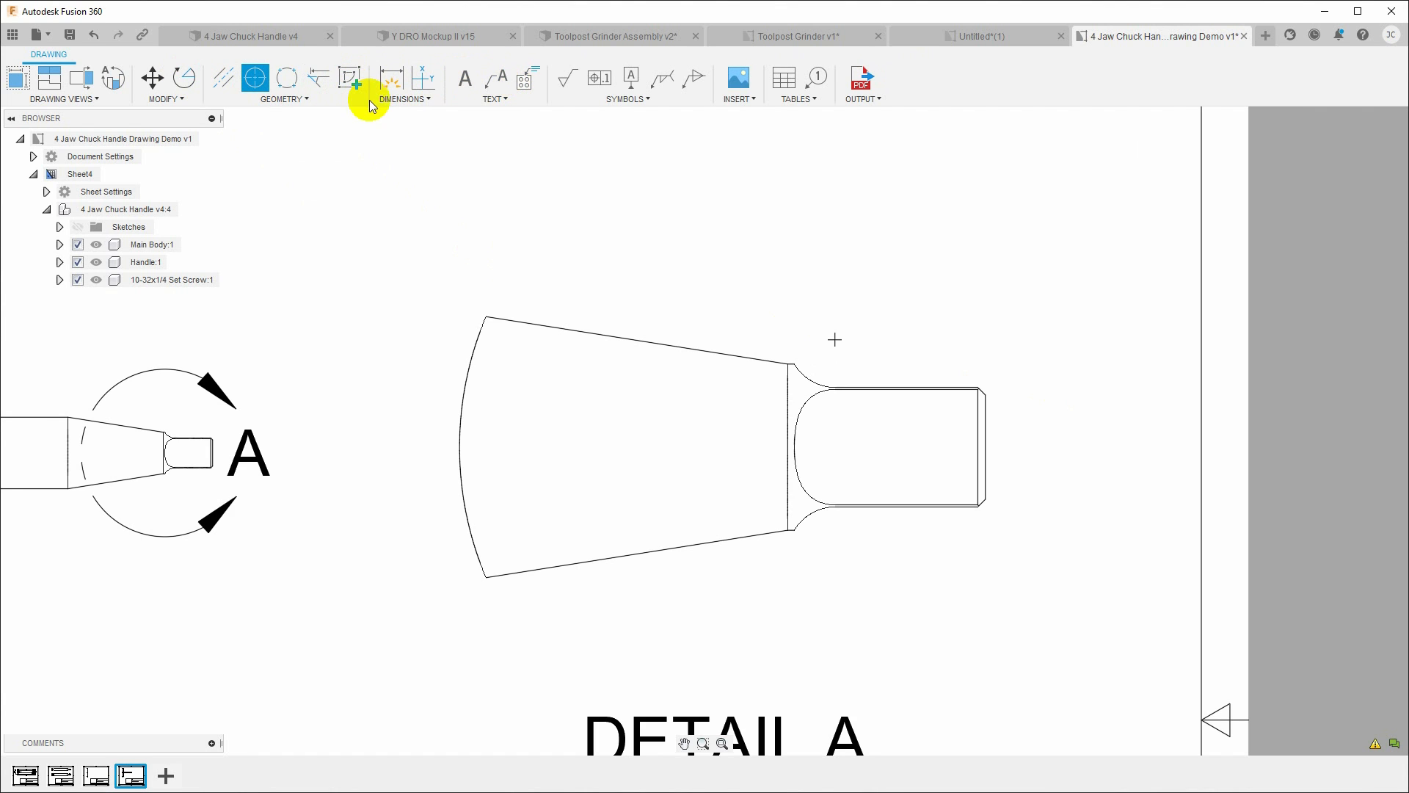
Add a diameter dimension to the upper neck fillet in Detail A, placing it above the square tip
click(400, 99)
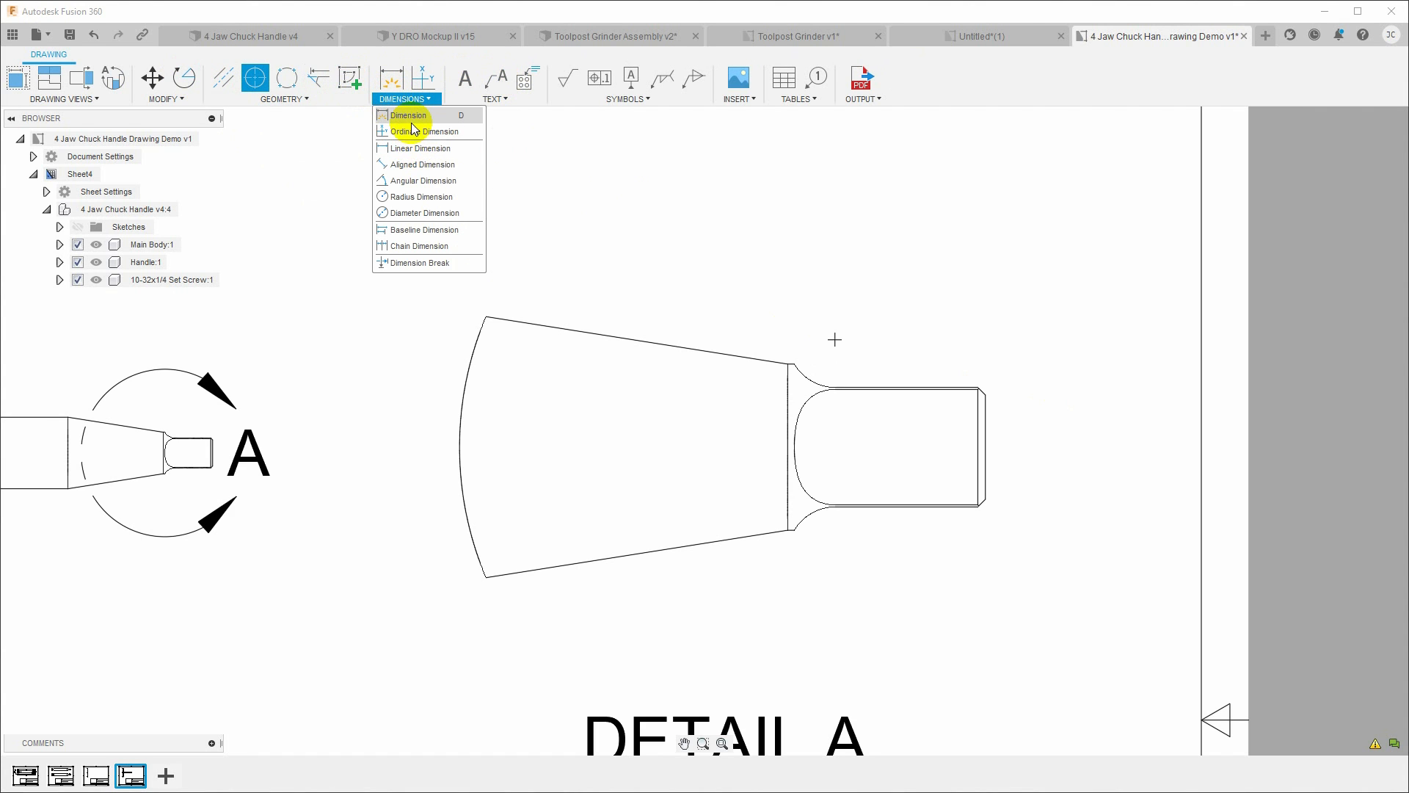
click(421, 212)
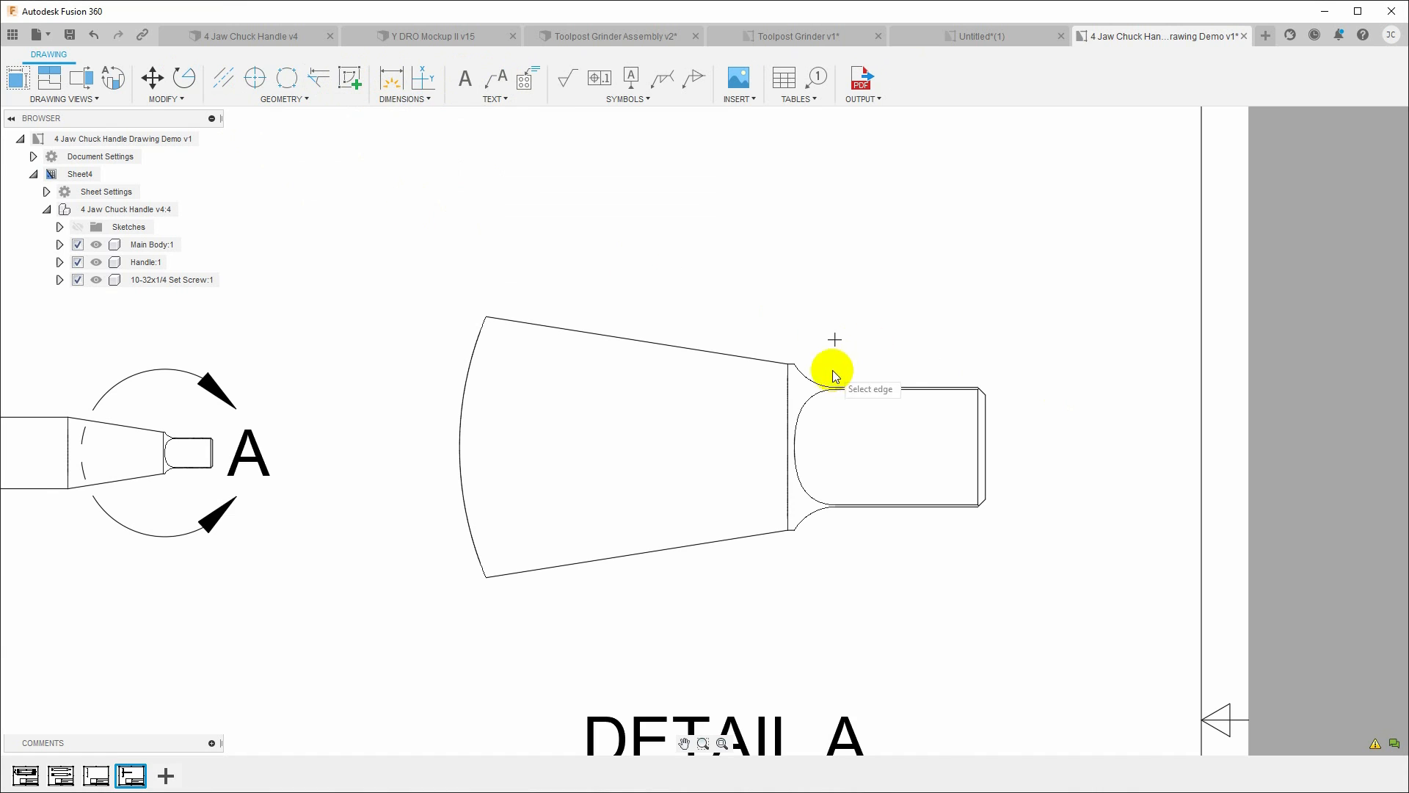
click(813, 381)
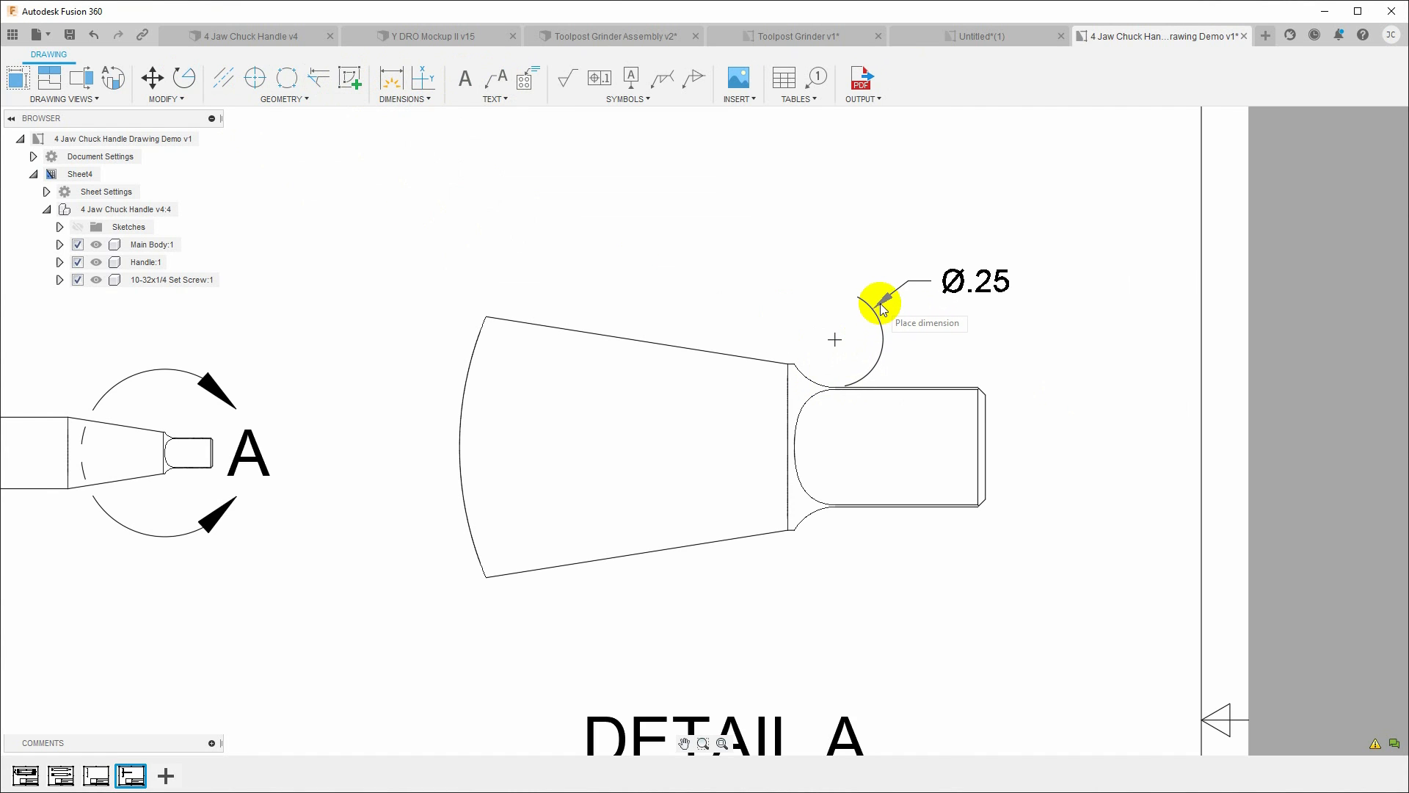
click(880, 295)
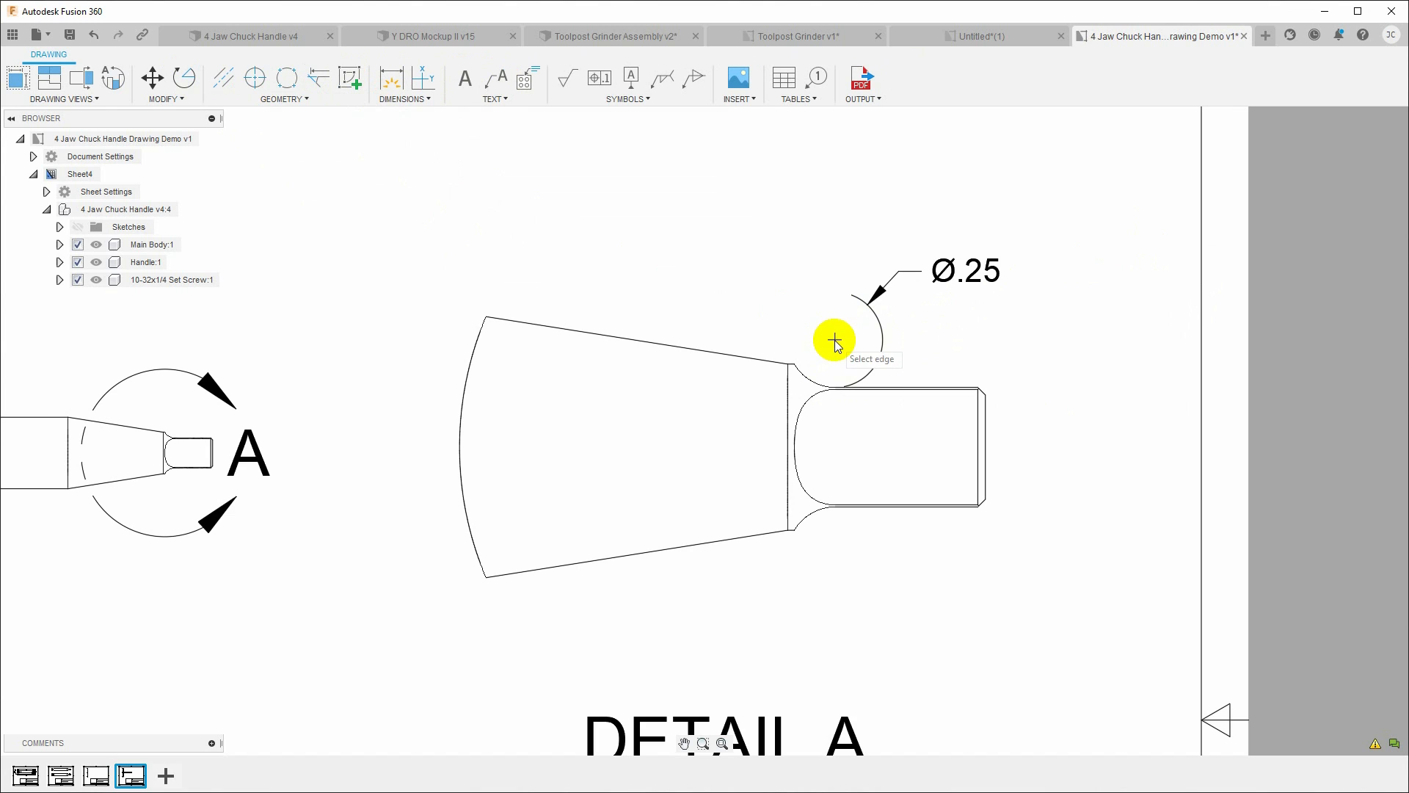
Dimension the horizontal distance from the fillet's center mark to the square tip's end face, placing it inside the tip
click(391, 78)
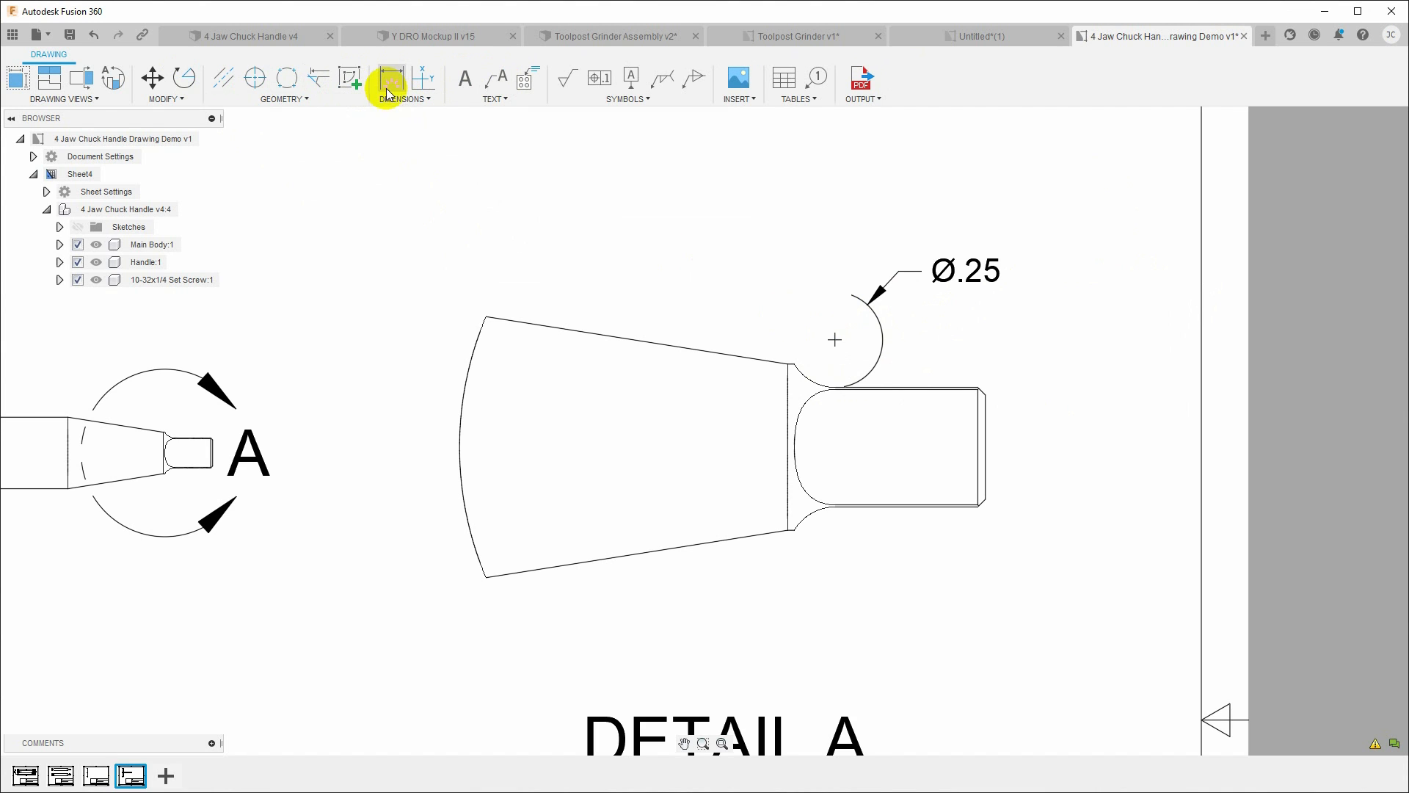
click(984, 419)
click(835, 339)
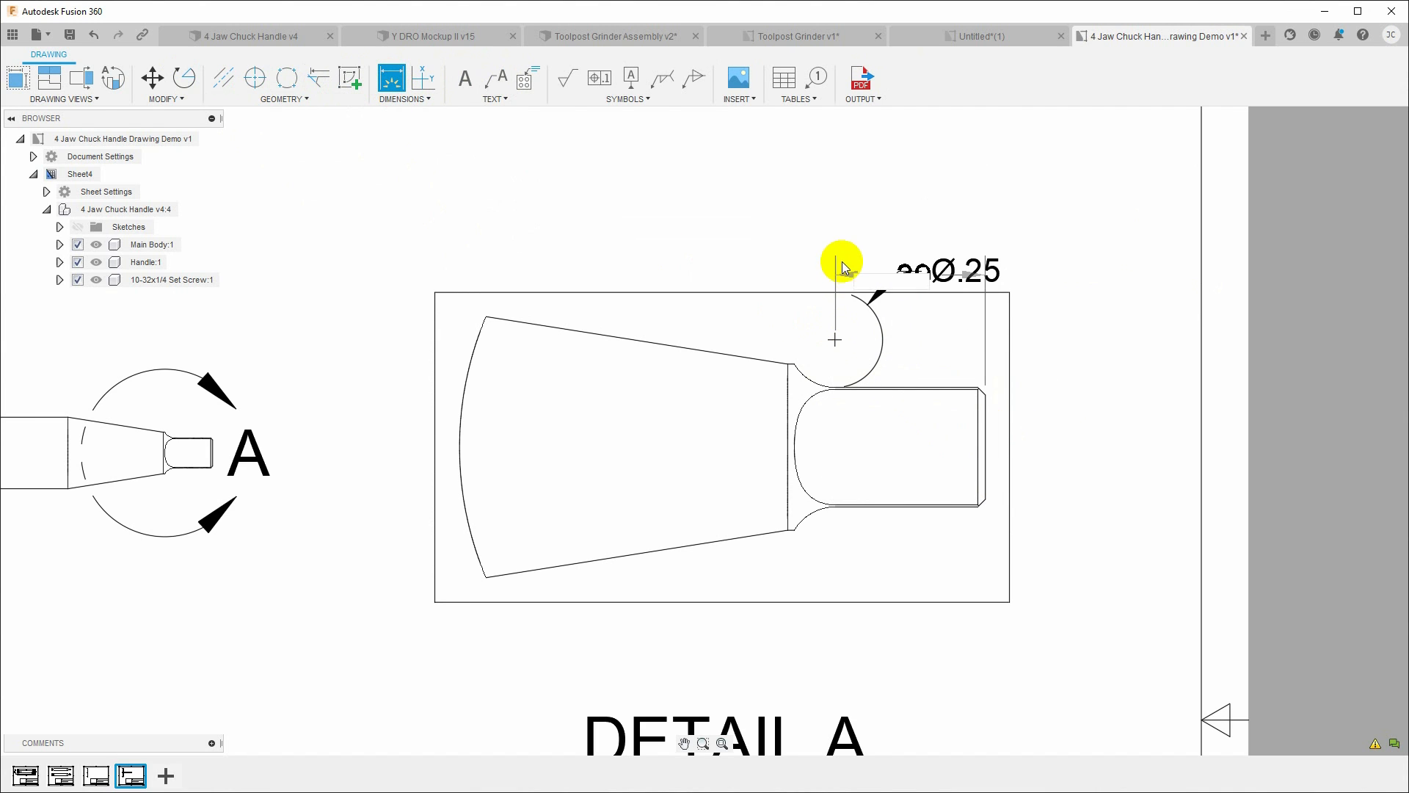
click(841, 435)
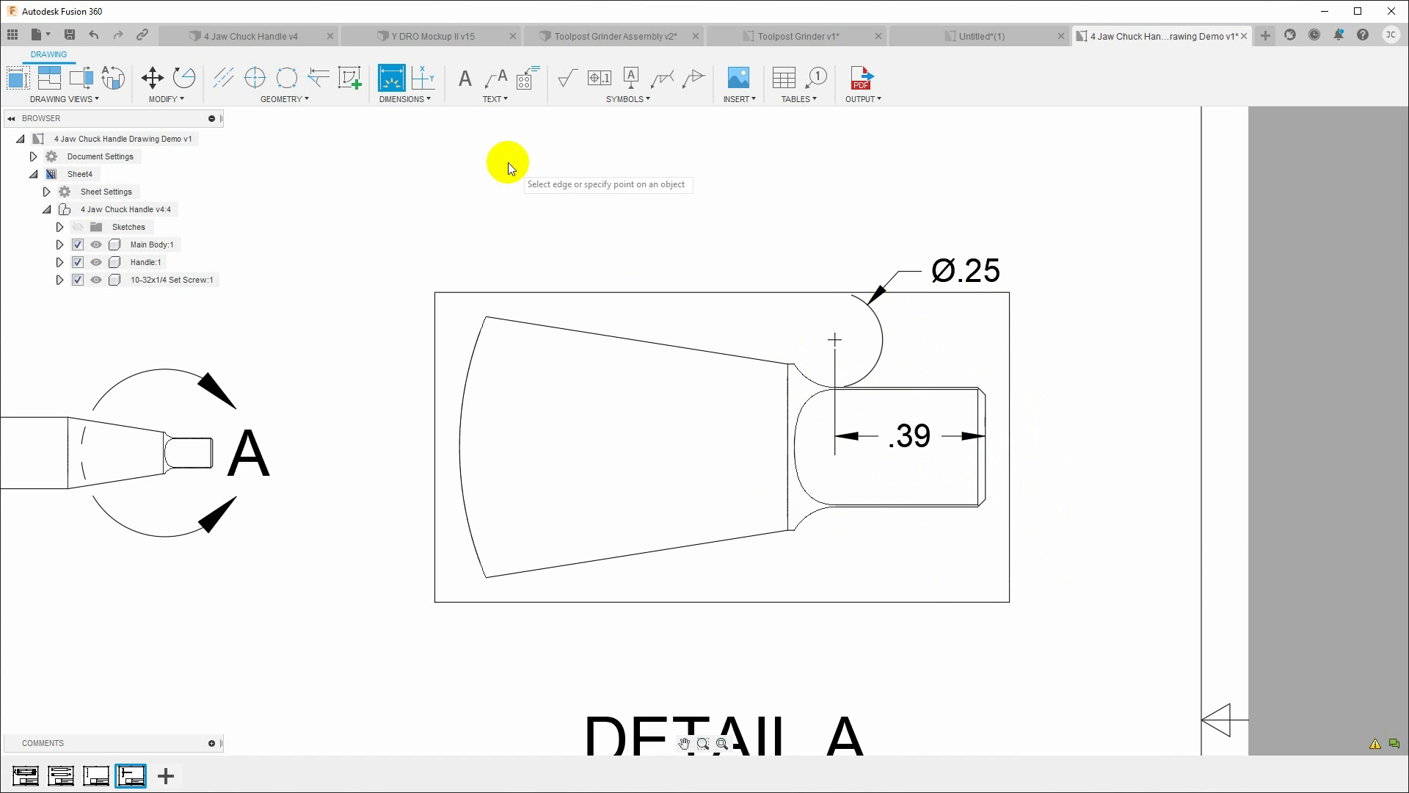
Dimension the angle between the upper and lower tapered edges in Detail A, placing it inside the taper
click(533, 323)
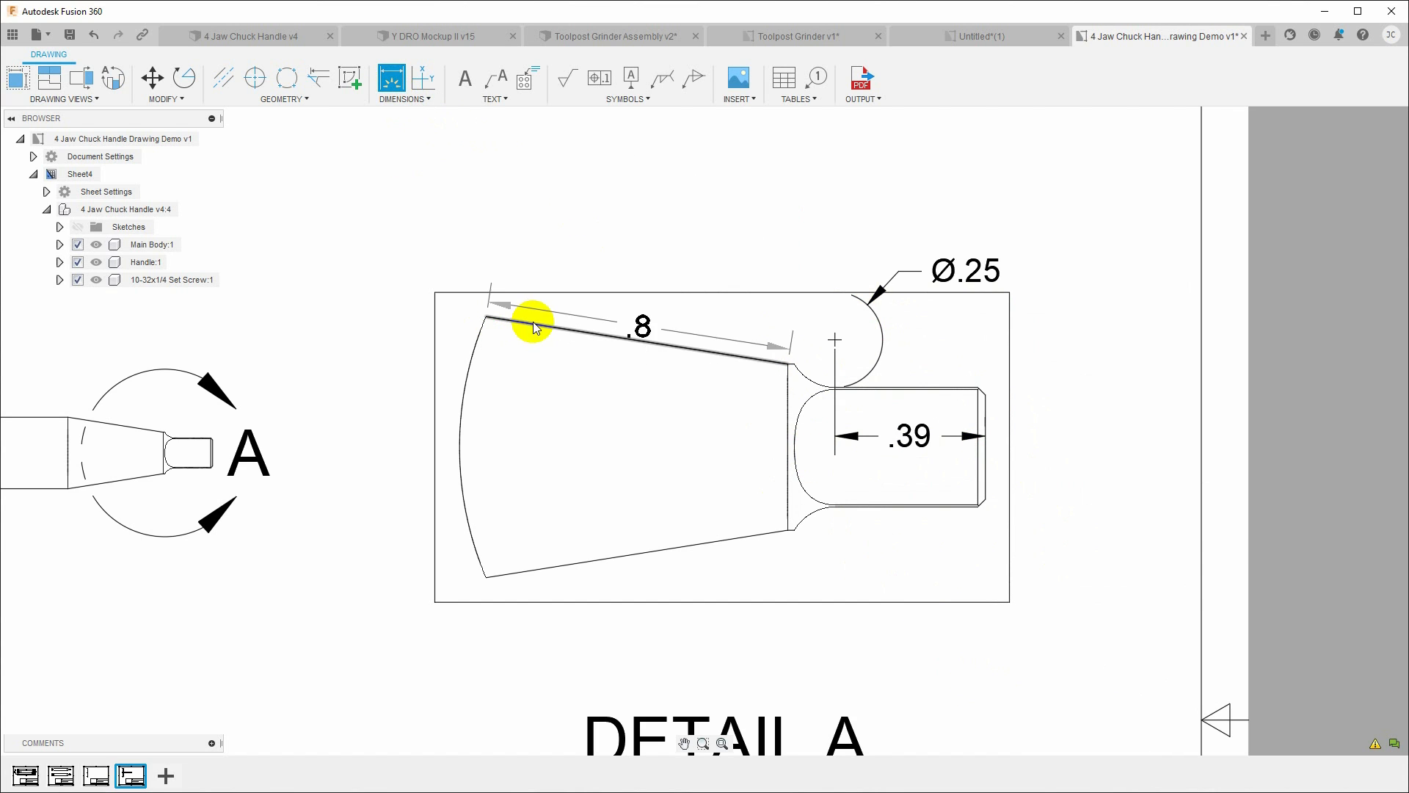
click(597, 560)
click(570, 464)
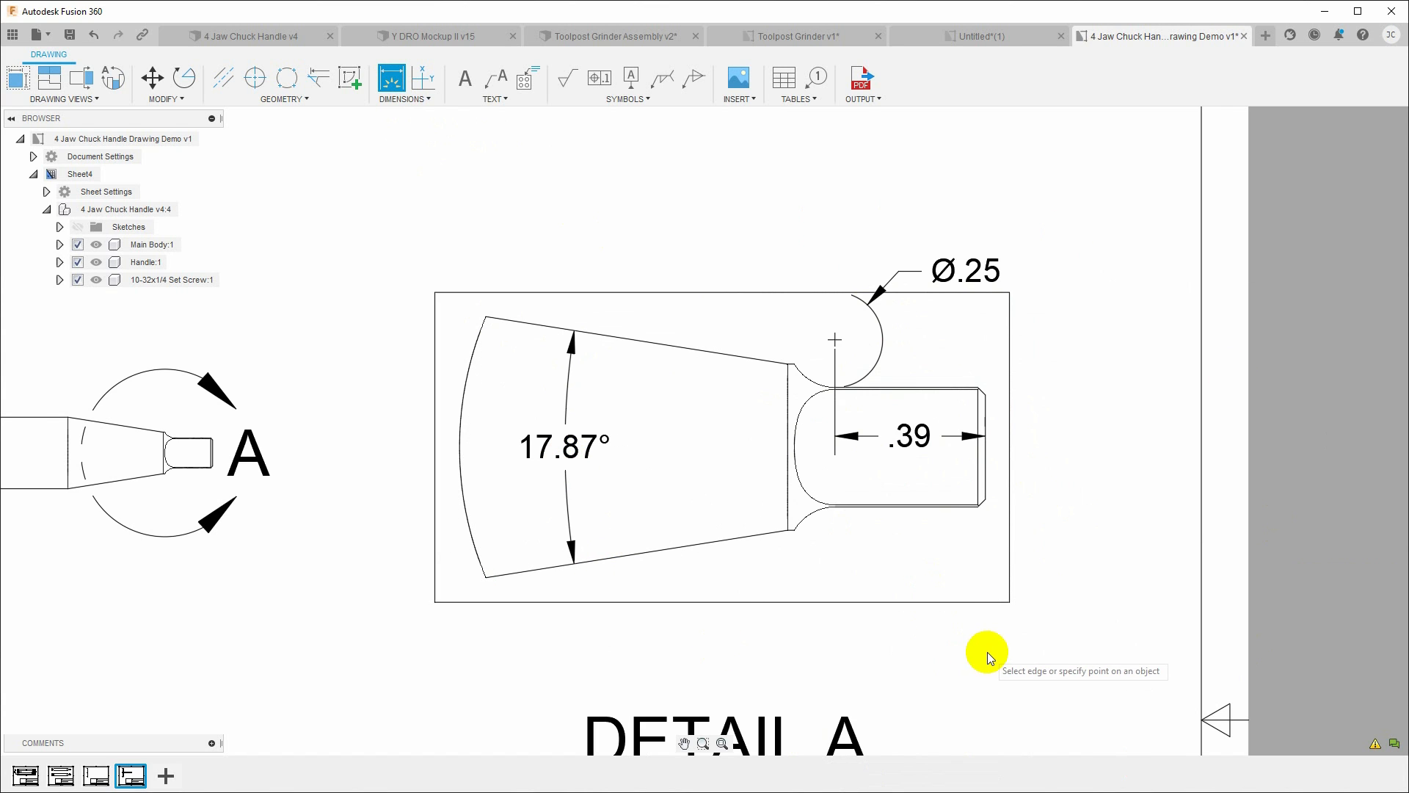
On Sheet3, create section view B-B cut vertically through the crossbar from end to end, placing it beside the parent view
click(95, 777)
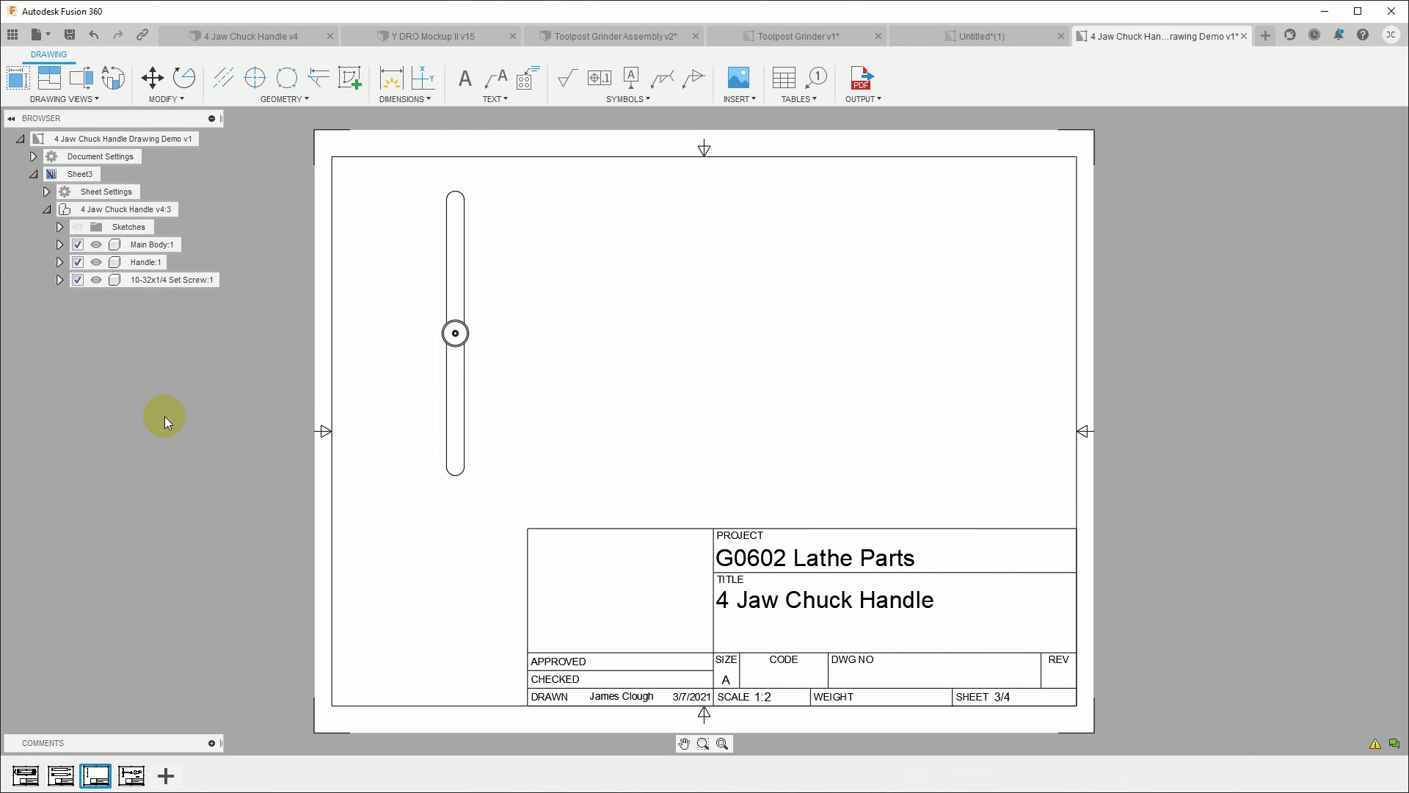
click(81, 85)
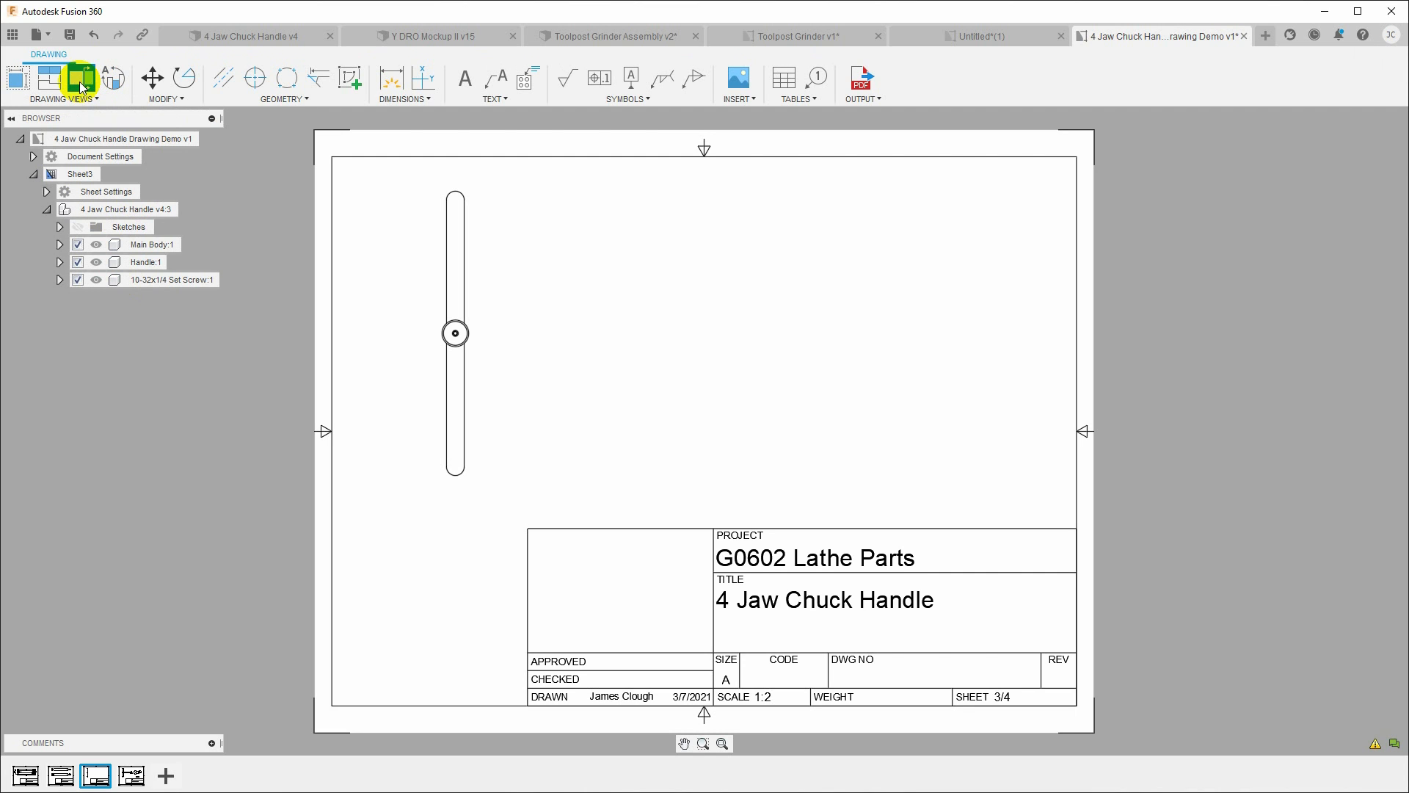
click(456, 336)
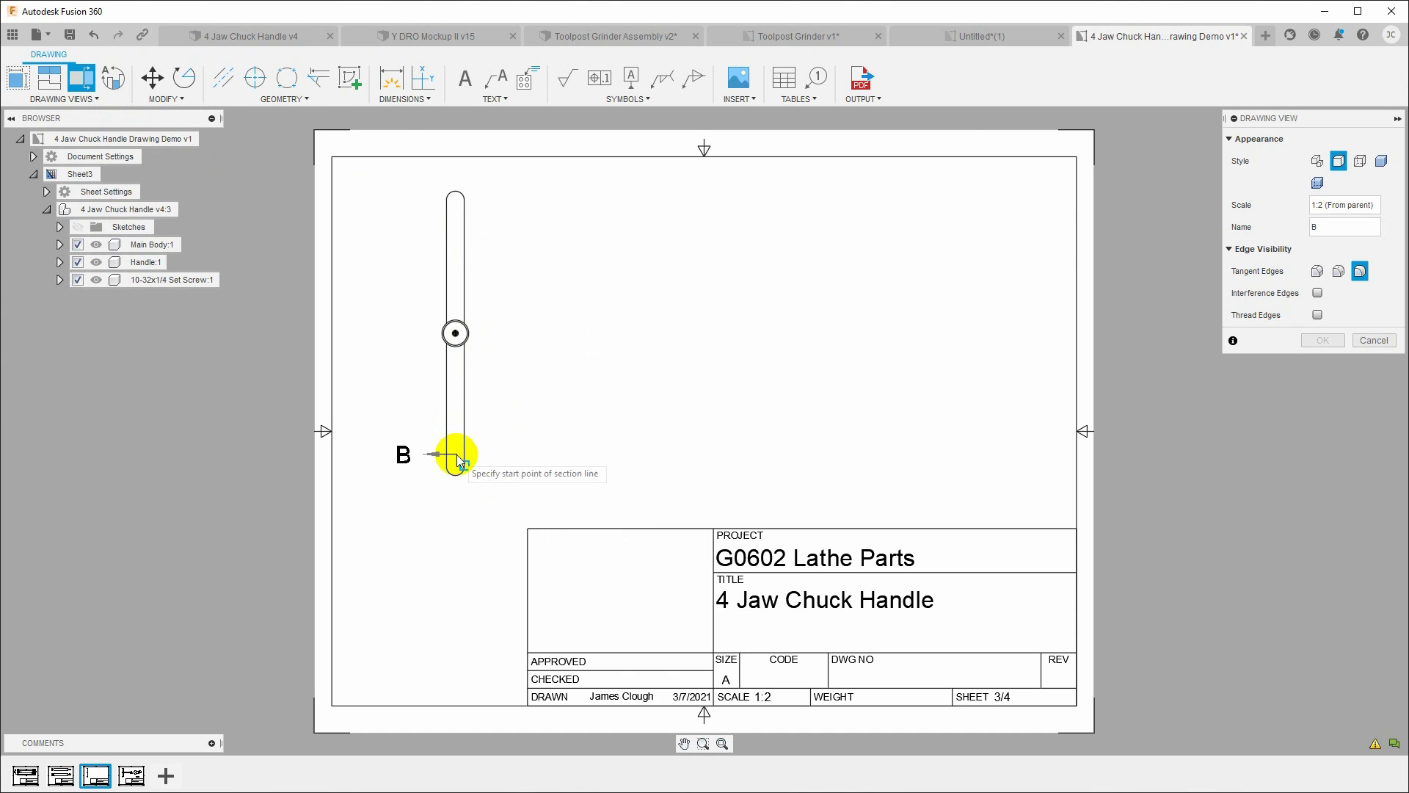
scroll(450, 228, up, 3)
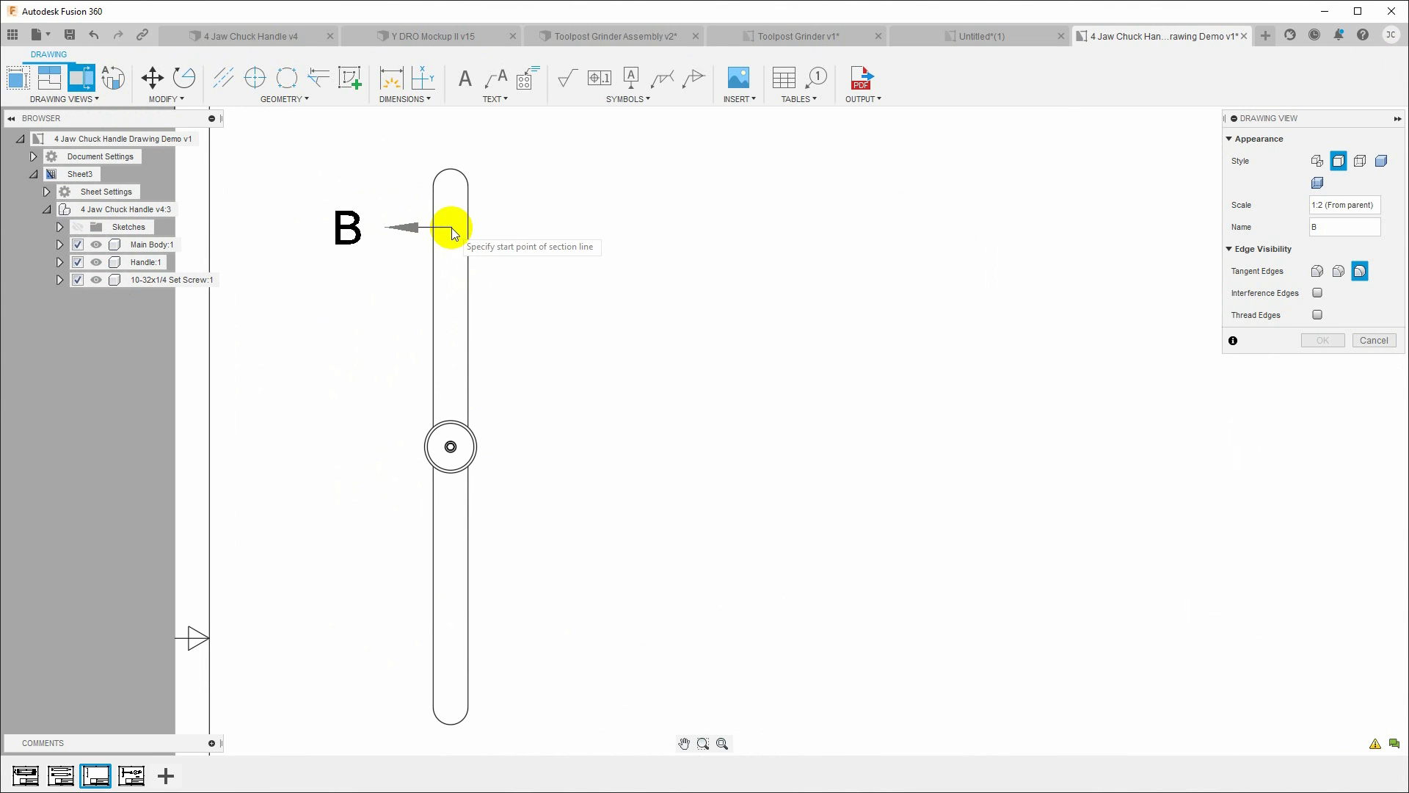
click(451, 169)
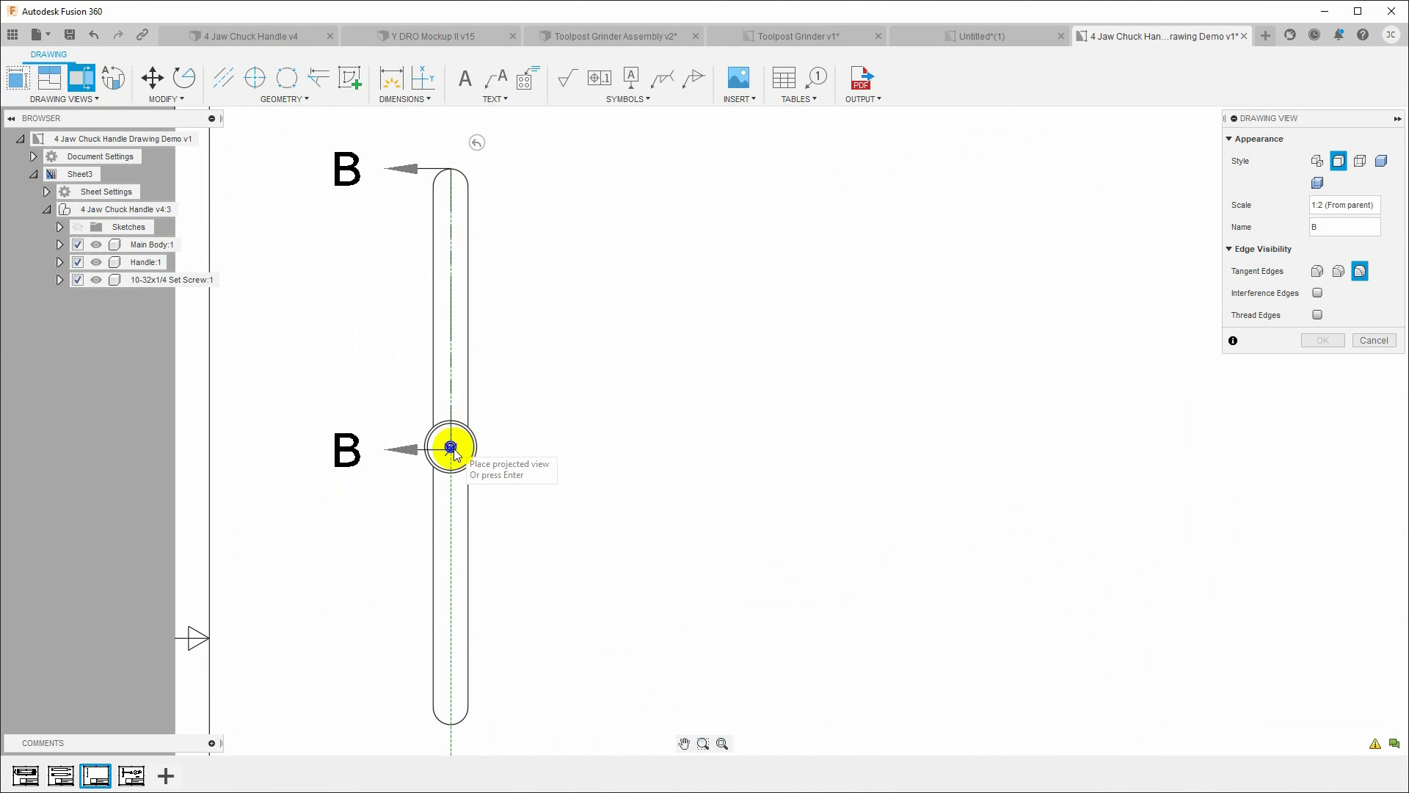
click(451, 725)
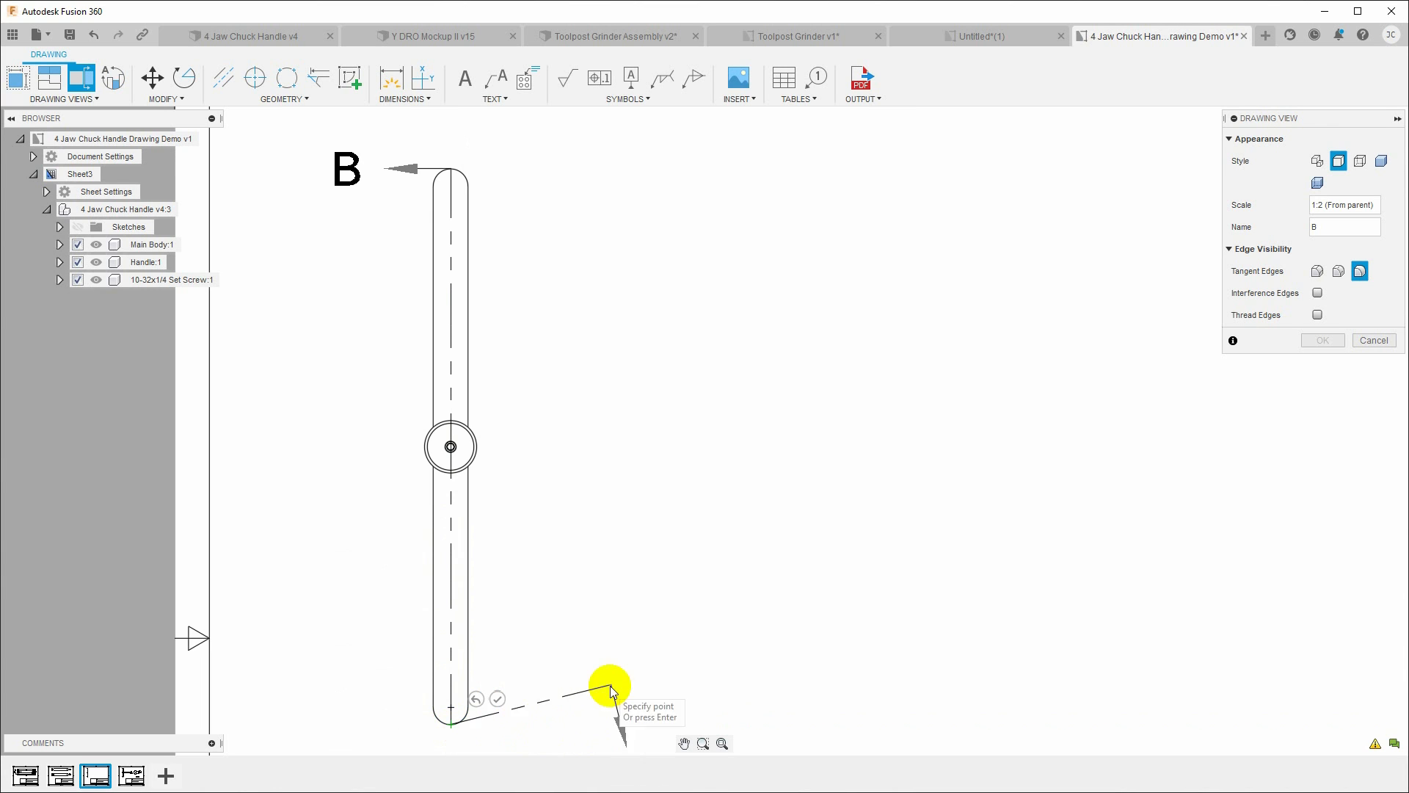
click(498, 701)
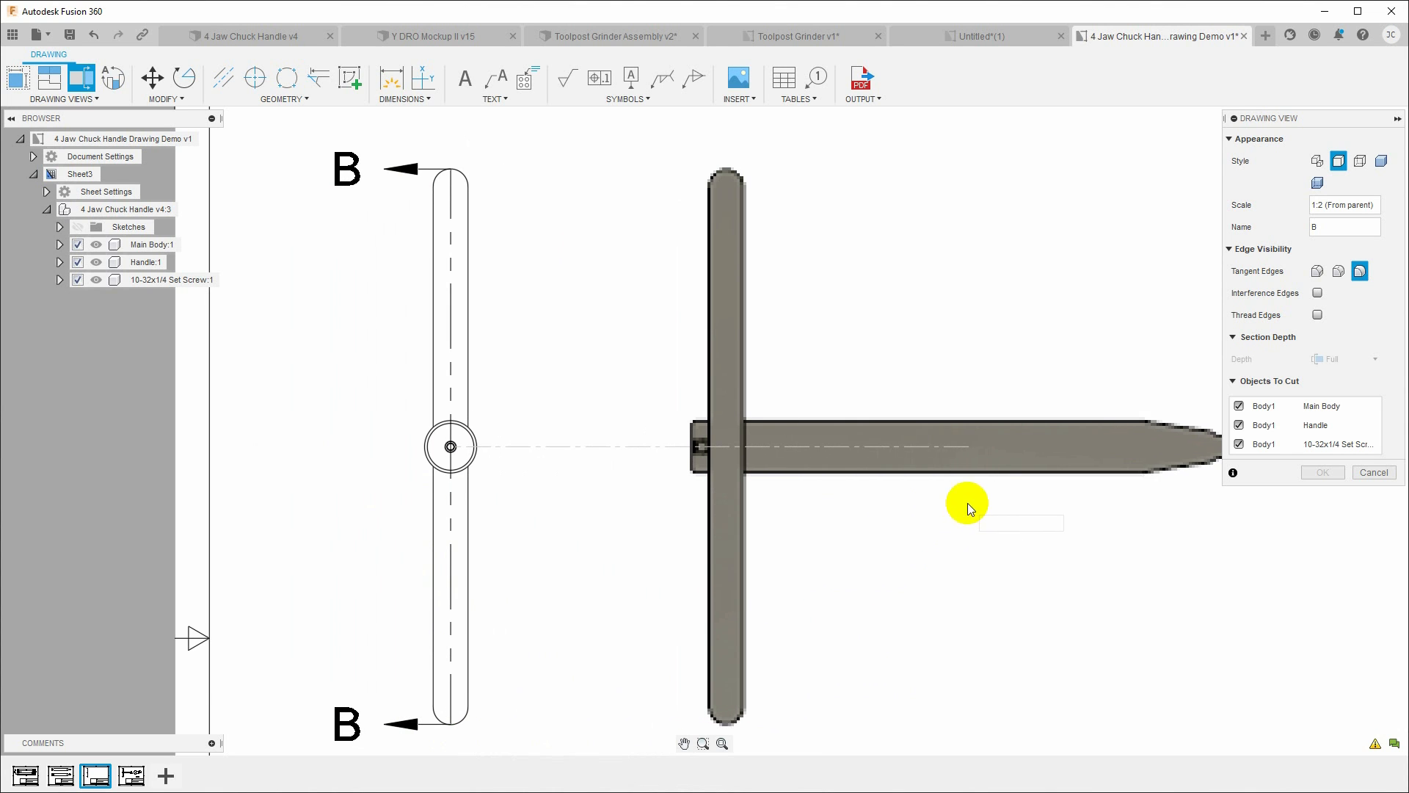
click(989, 490)
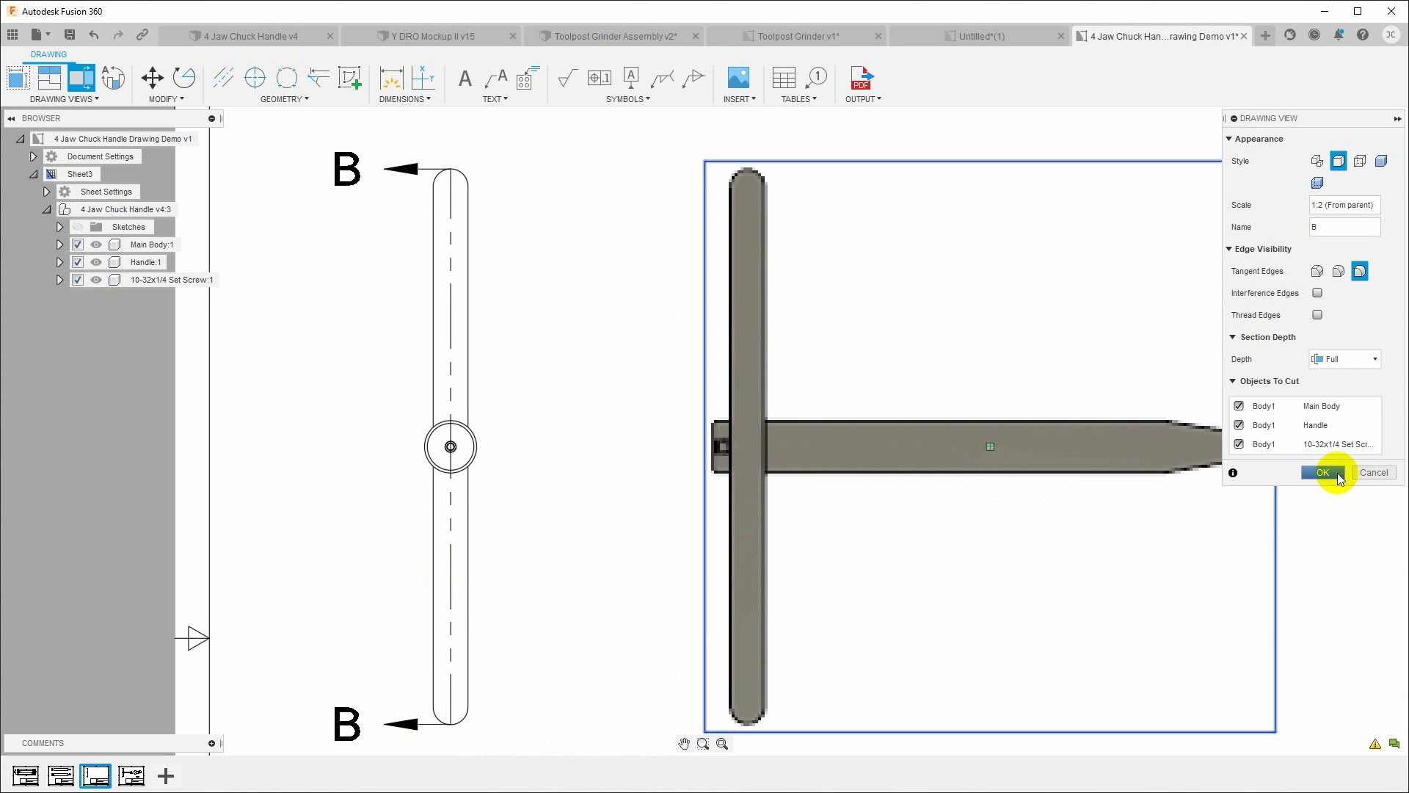
click(1321, 472)
Move the Section B-B label up so it sits clear of the title block, just below the section view
scroll(1304, 543, down, 1)
scroll(1354, 554, up, 1)
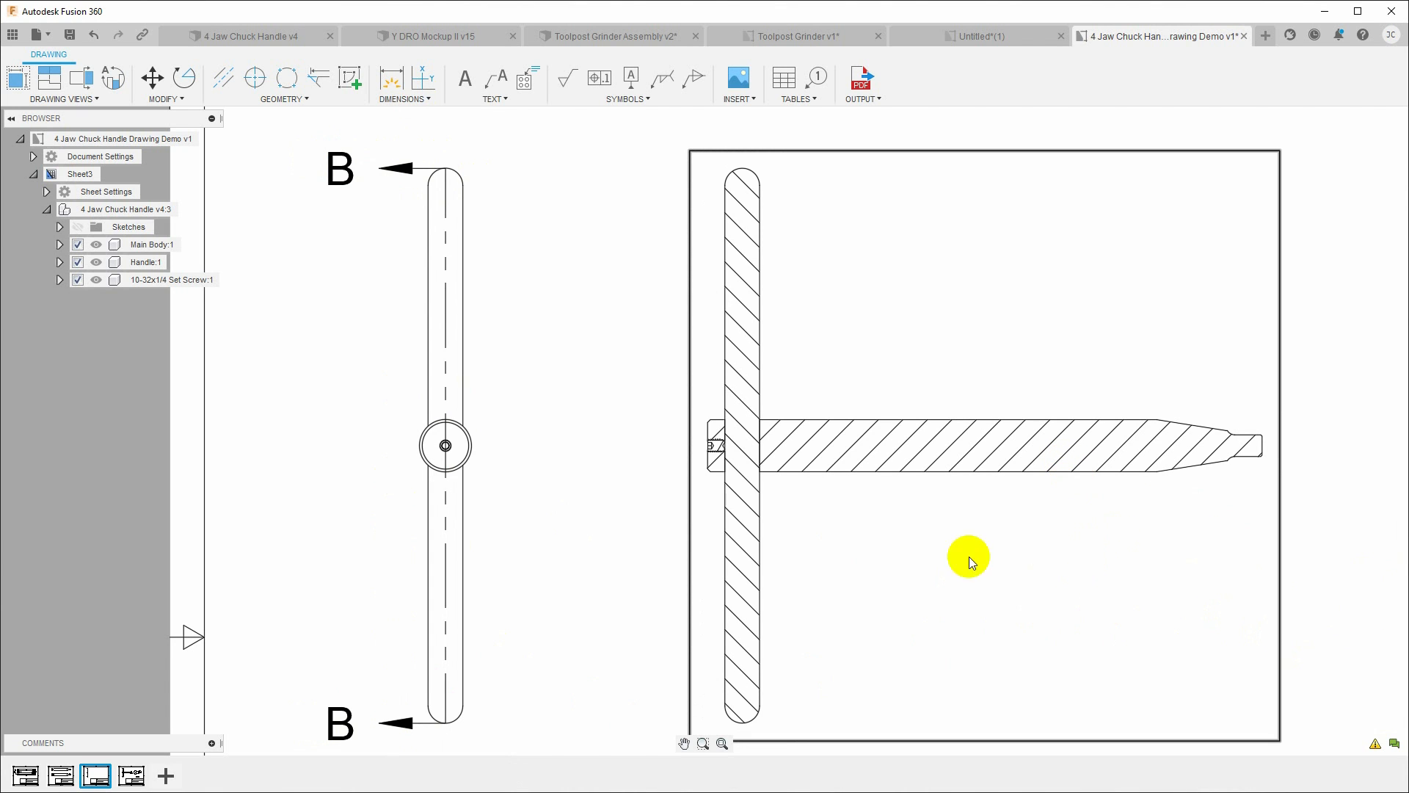
scroll(1115, 609, down, 6)
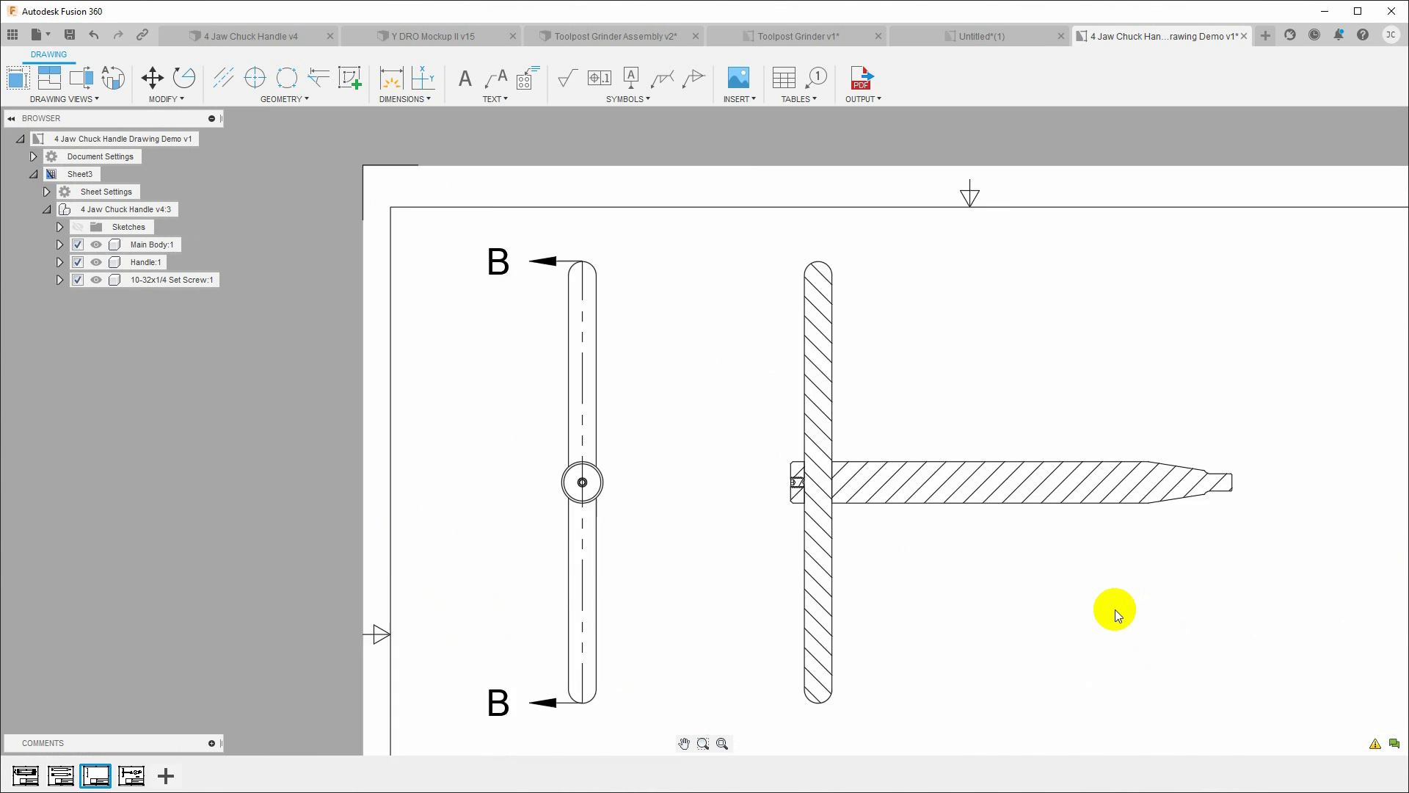
middle_drag(1086, 643, 889, 444)
scroll(892, 449, down, 1)
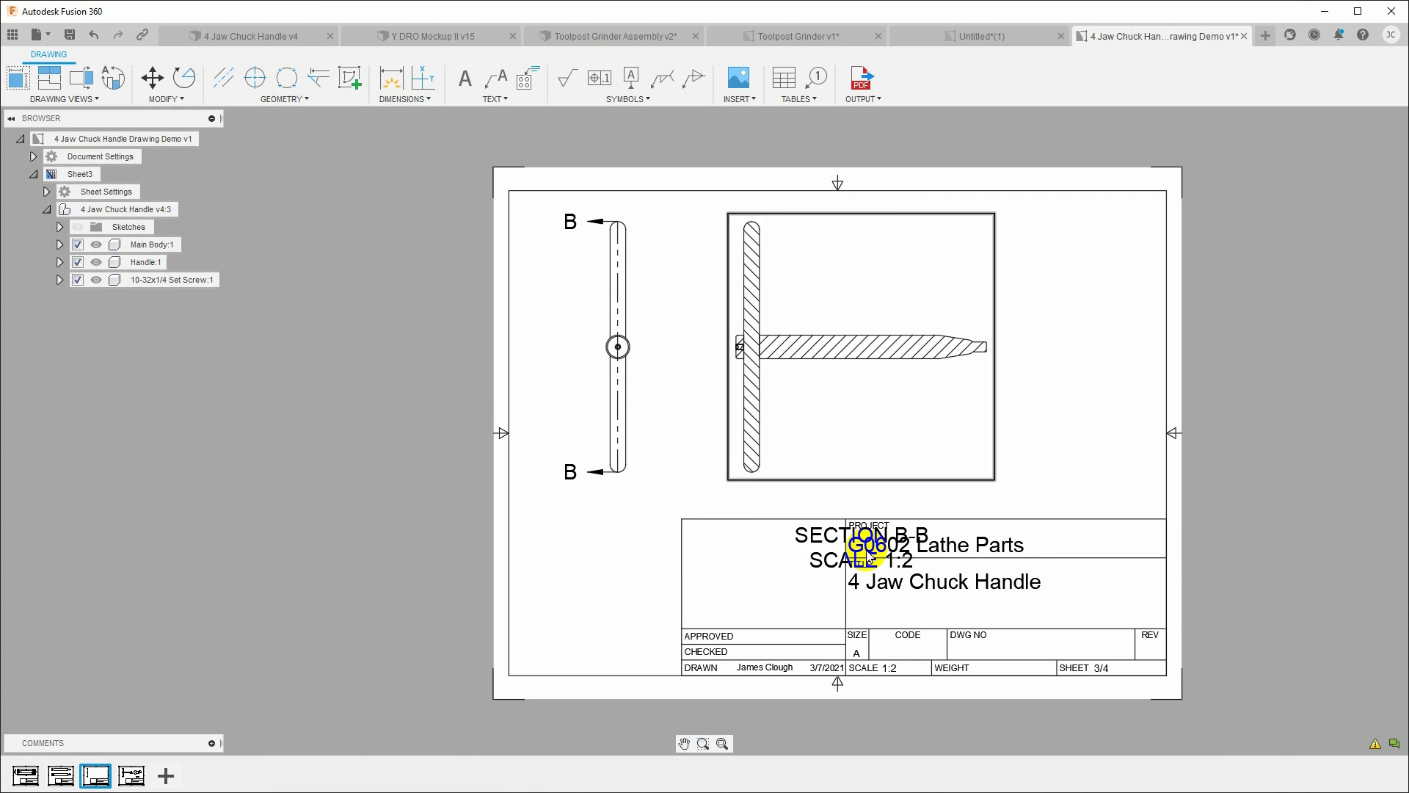
click(809, 534)
drag(866, 530, 890, 375)
click(1100, 432)
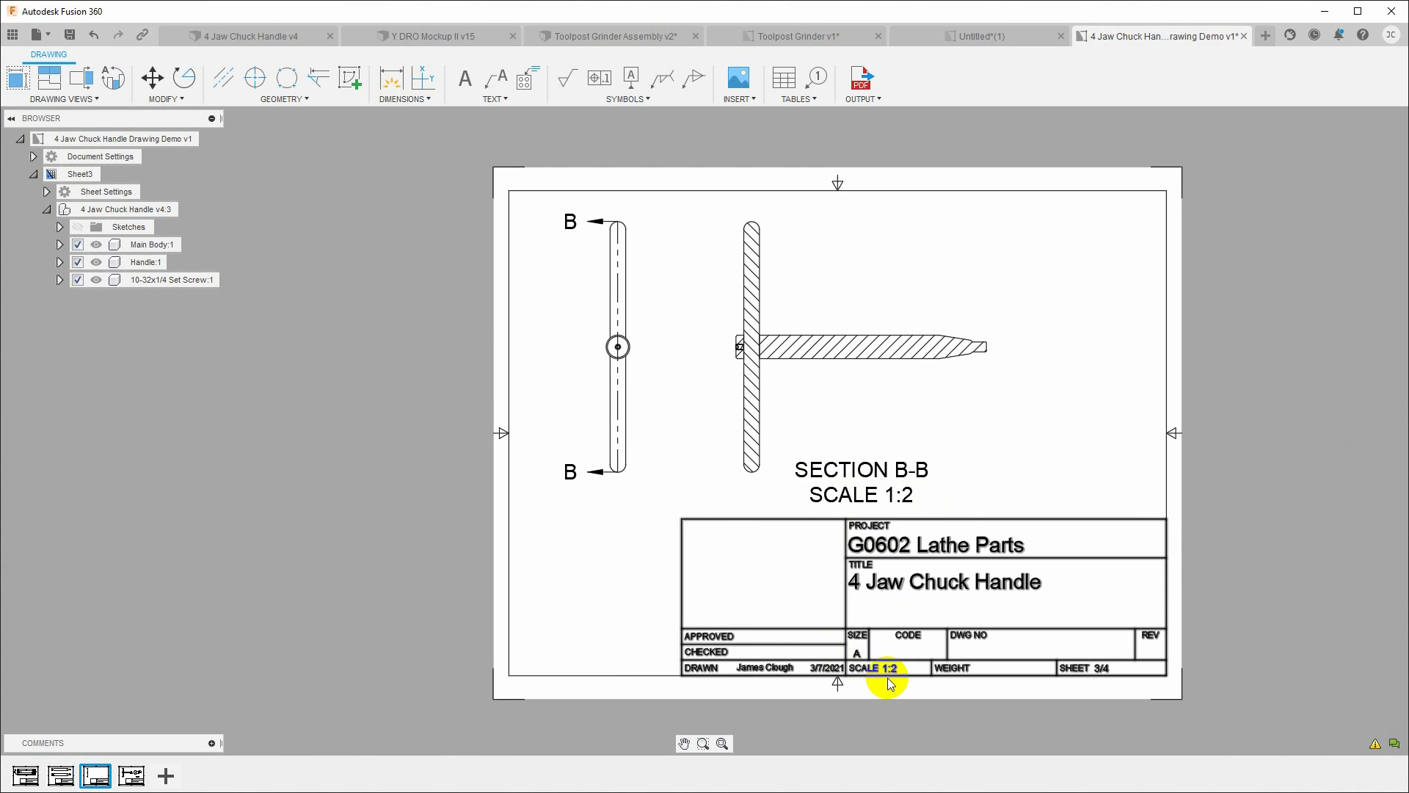
scroll(915, 673, up, 1)
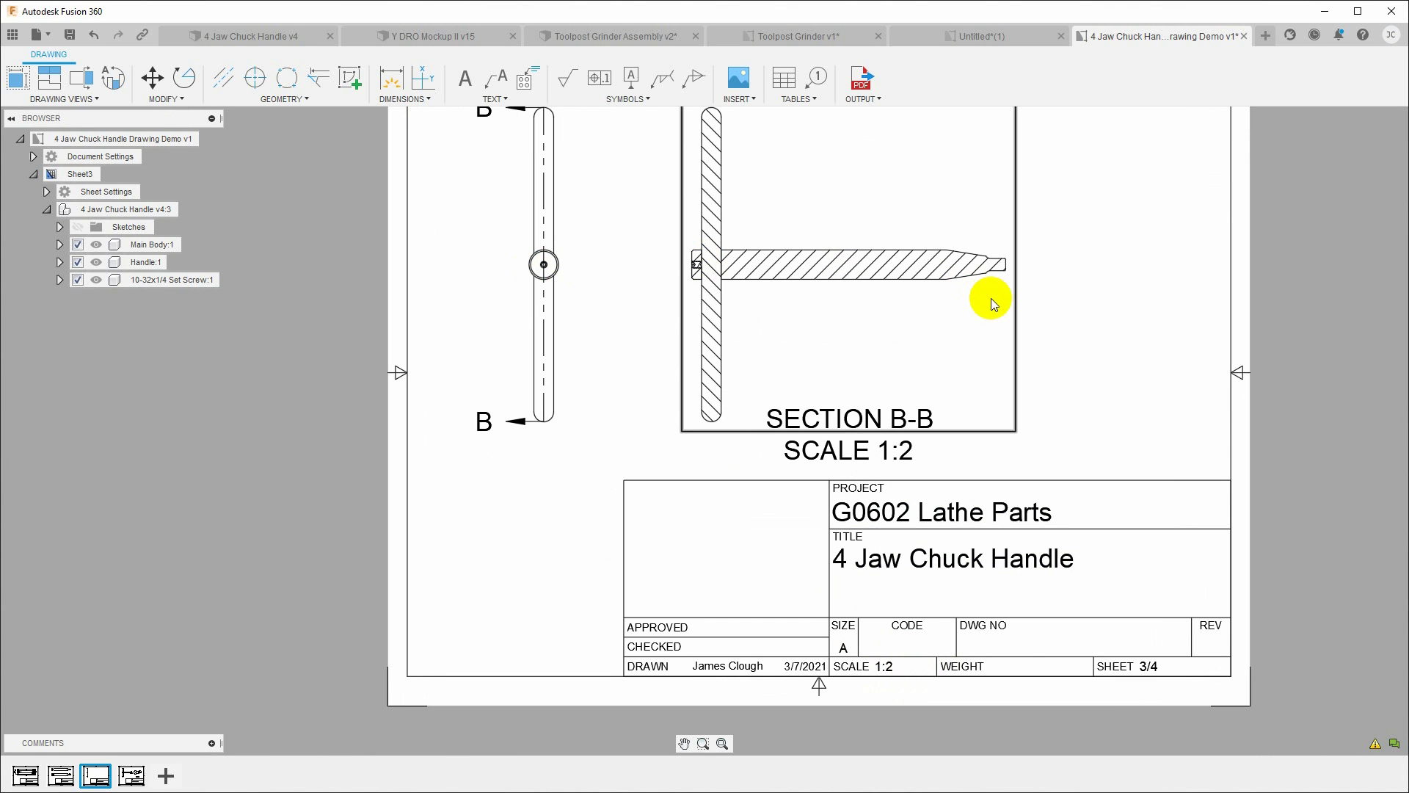
middle_drag(990, 303, 911, 395)
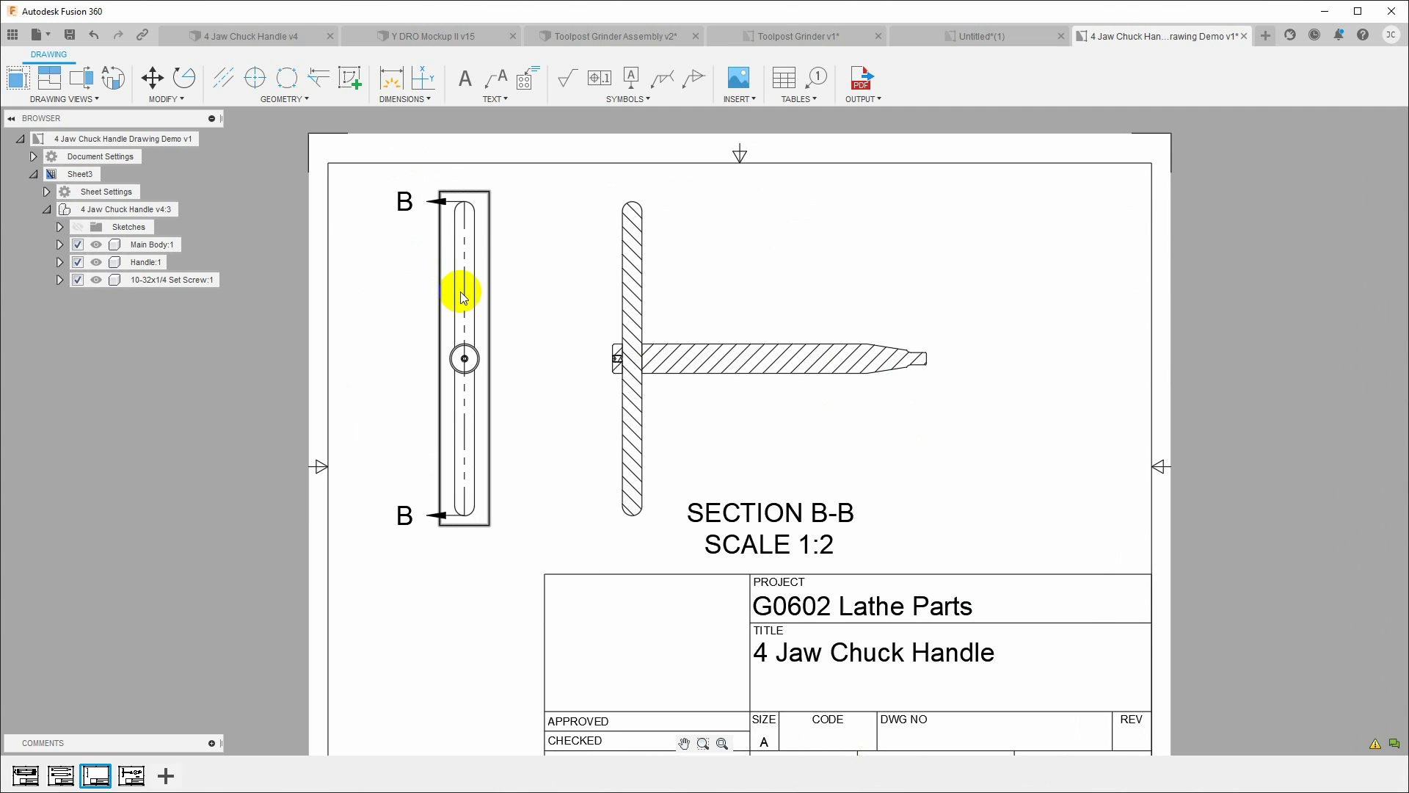
Switch to the Toolpost Grinder drawing and examine section view D-D and its callouts on the first sheet
click(773, 34)
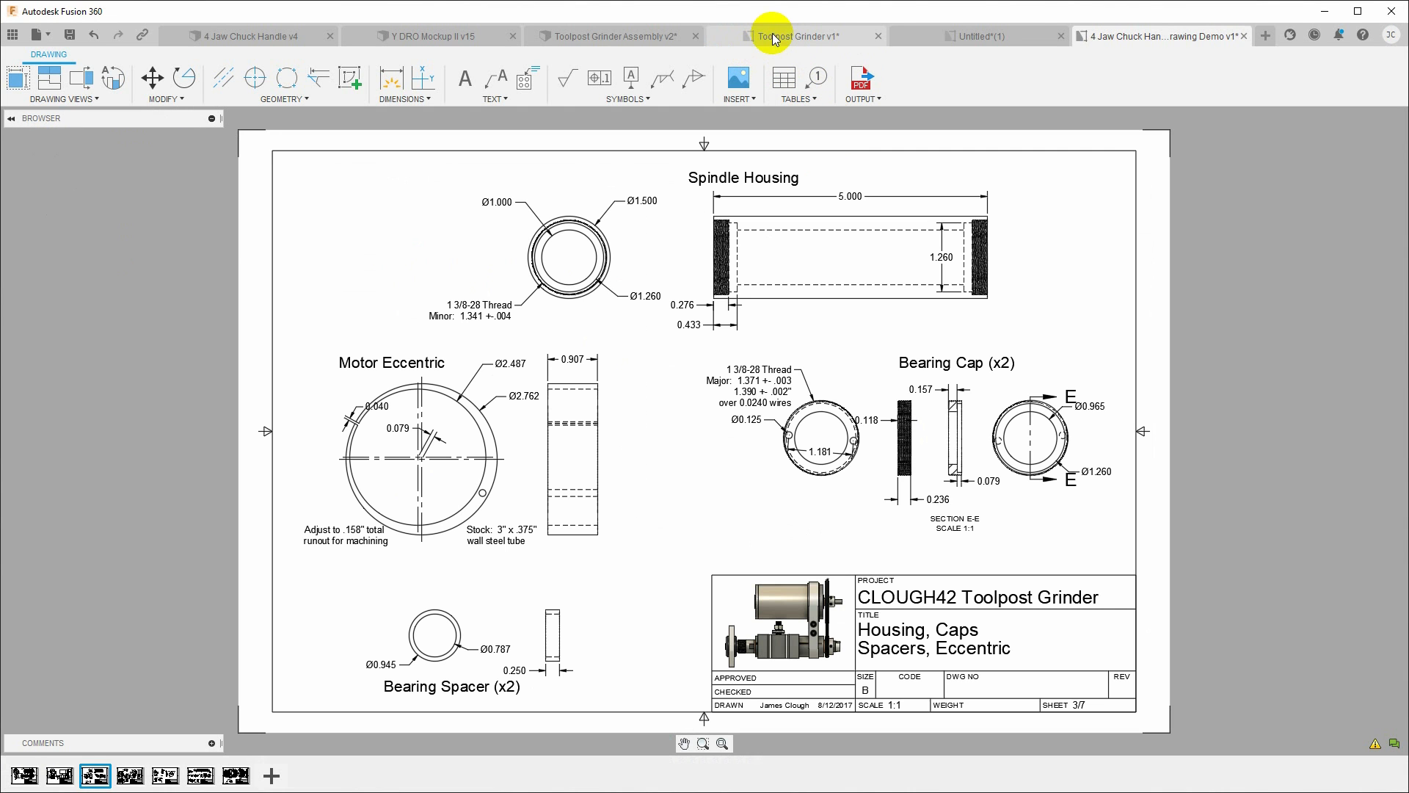
click(24, 775)
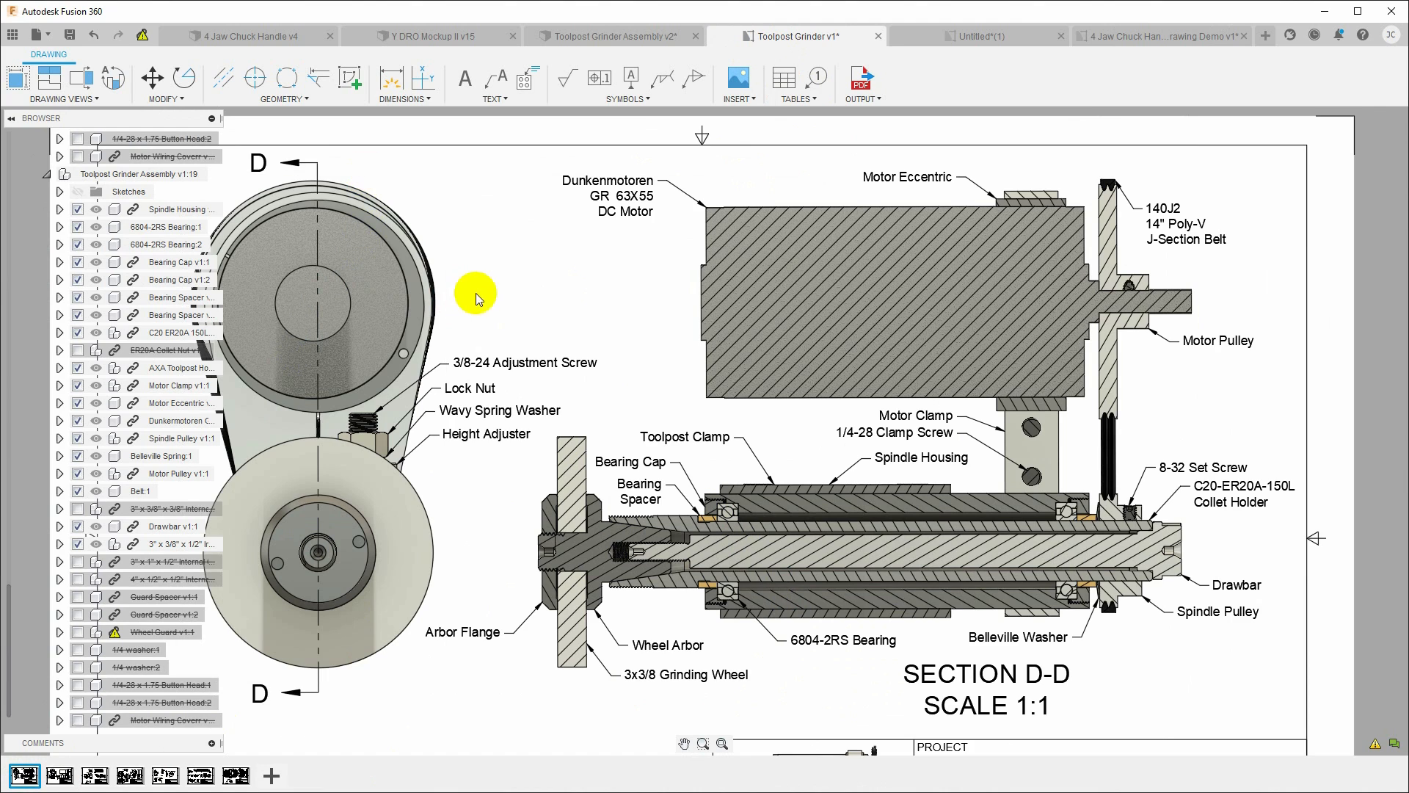
mouse_move(476, 293)
middle_down()
mouse_move(562, 261)
mouse_move(557, 277)
middle_up()
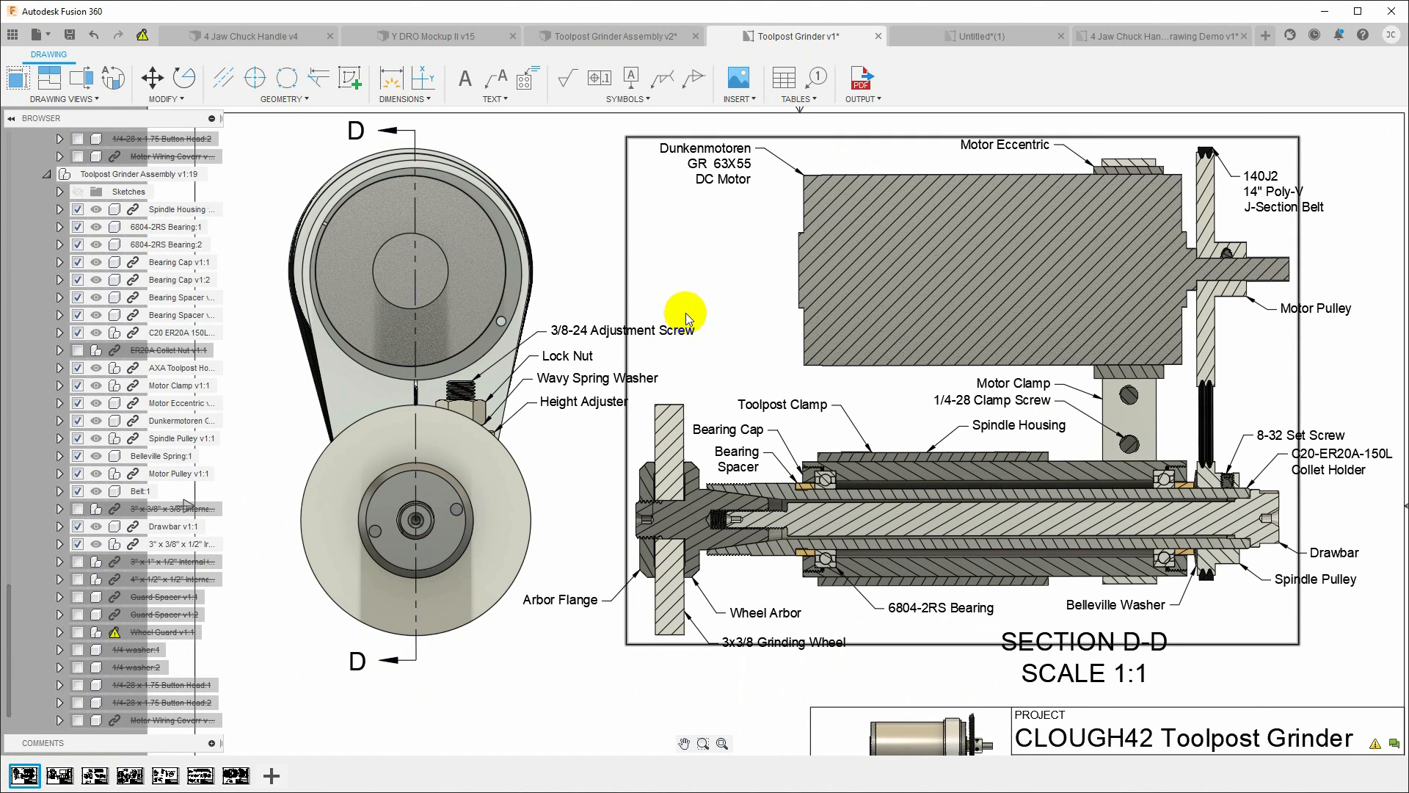
middle_drag(723, 290, 598, 292)
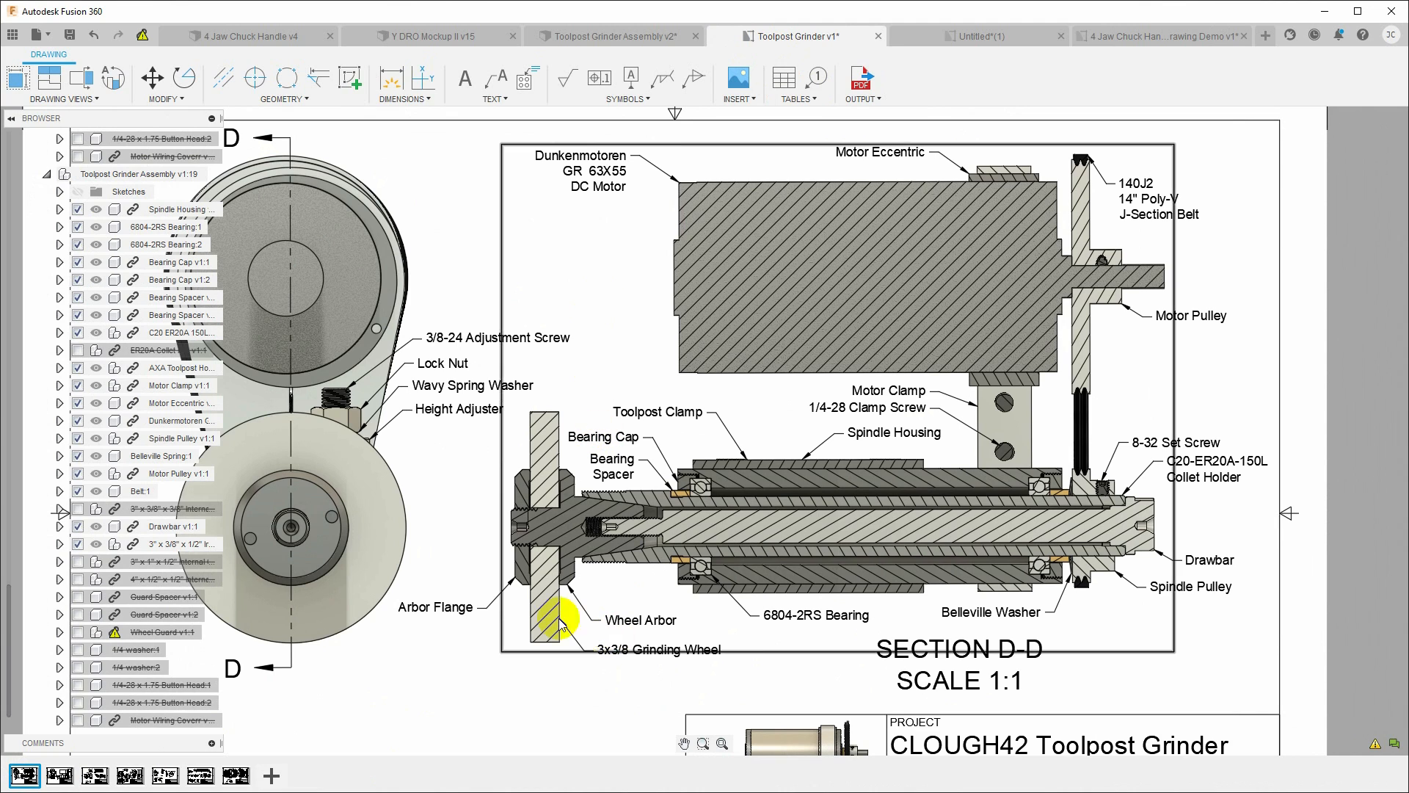
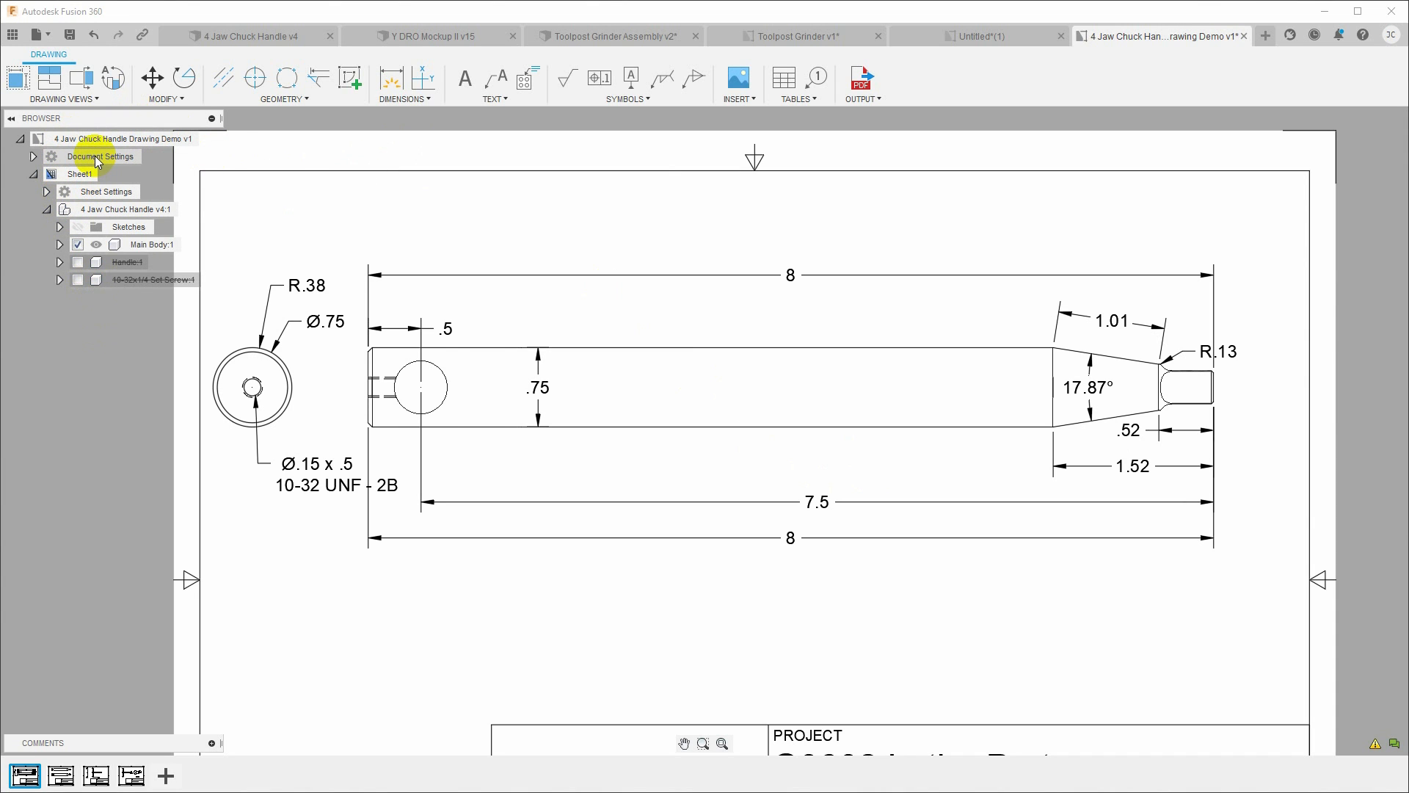
Change the 4 Jaw Chuck Handle drawing's dimension units to mm in the document settings
click(33, 157)
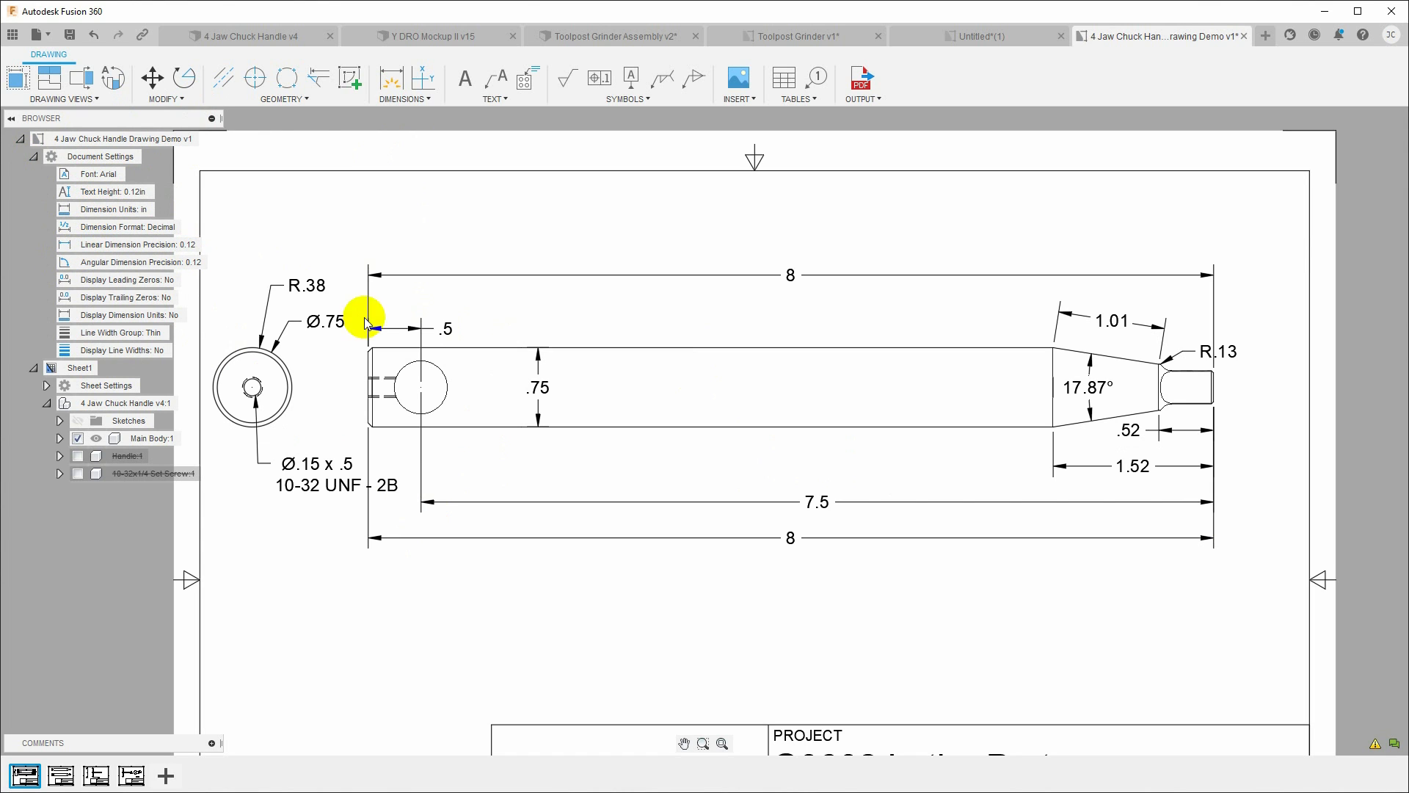
click(163, 211)
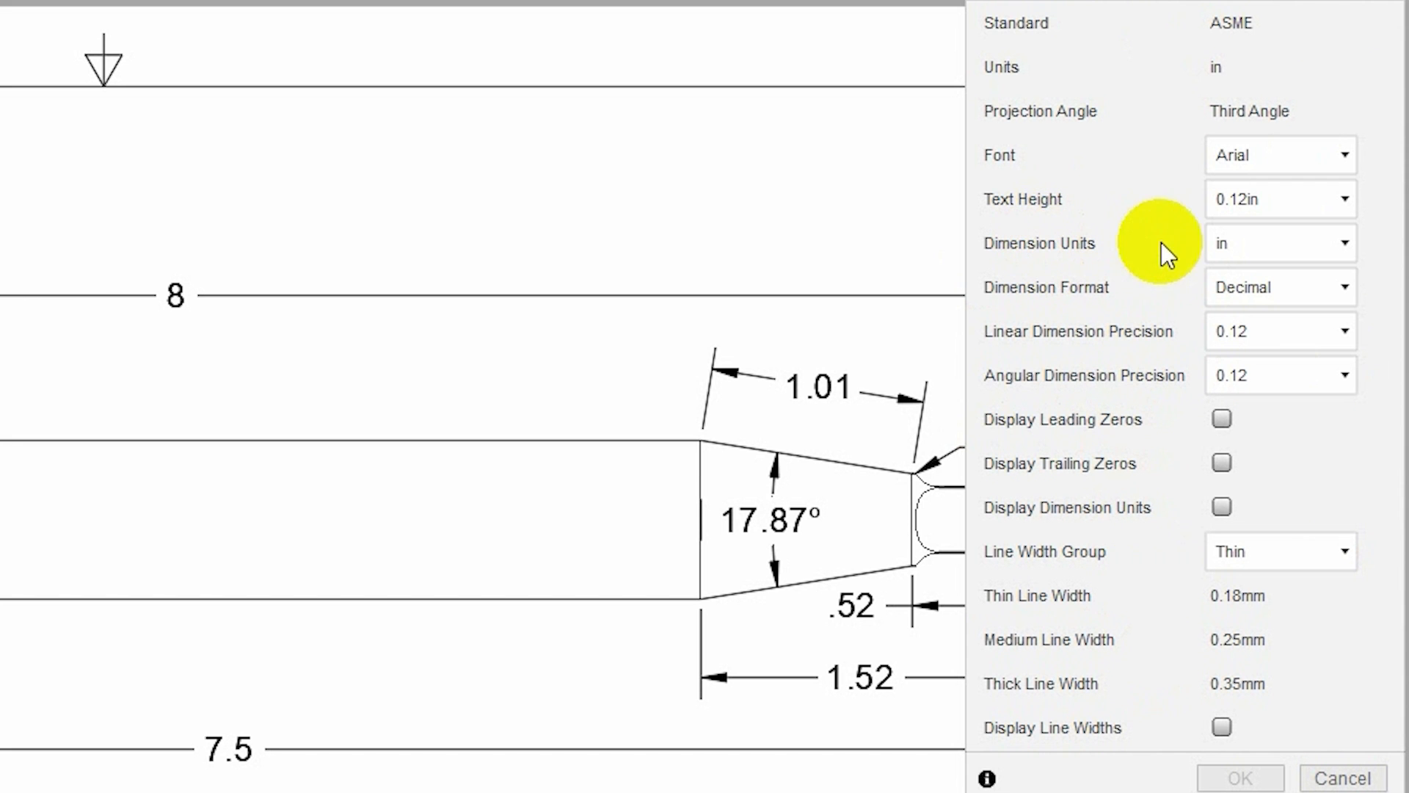
click(1342, 245)
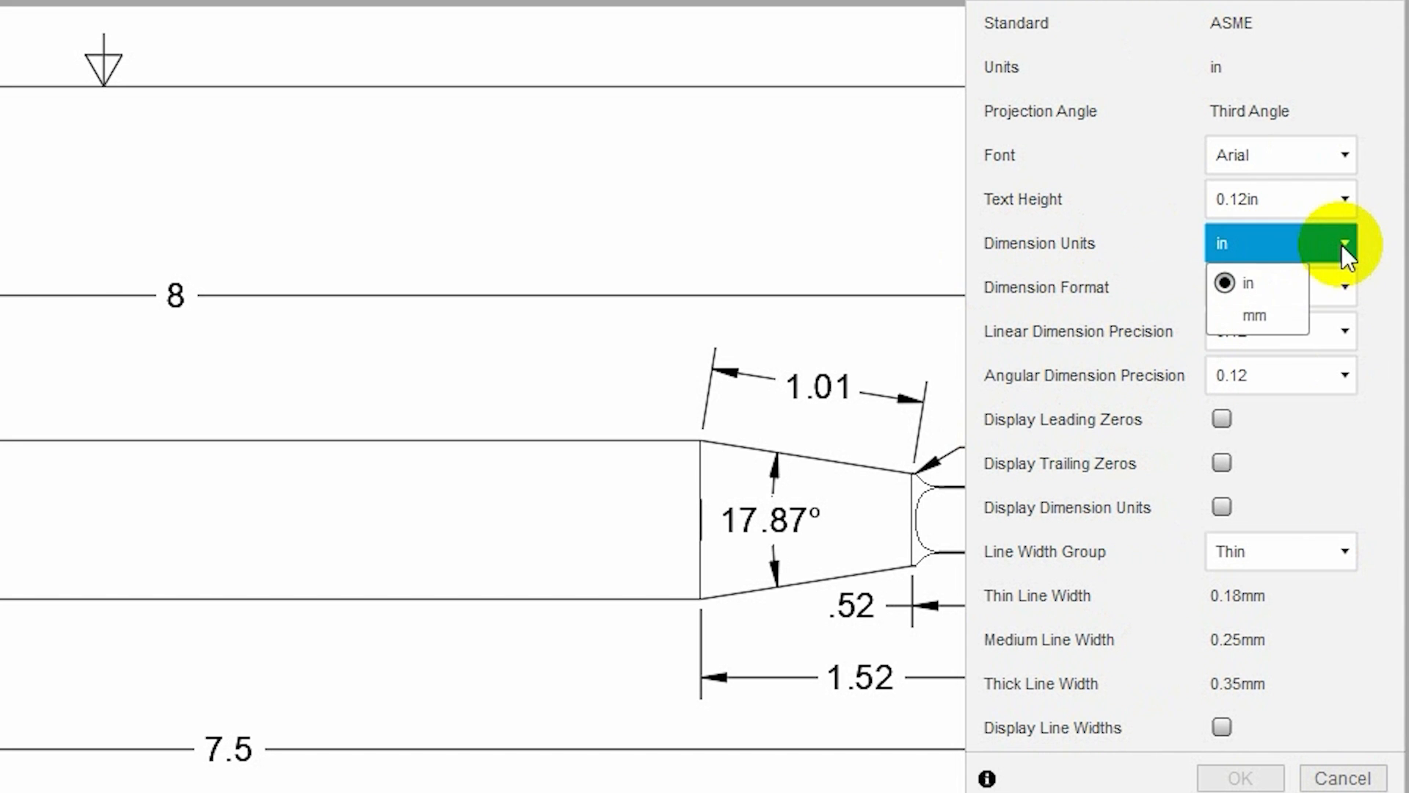
click(1249, 326)
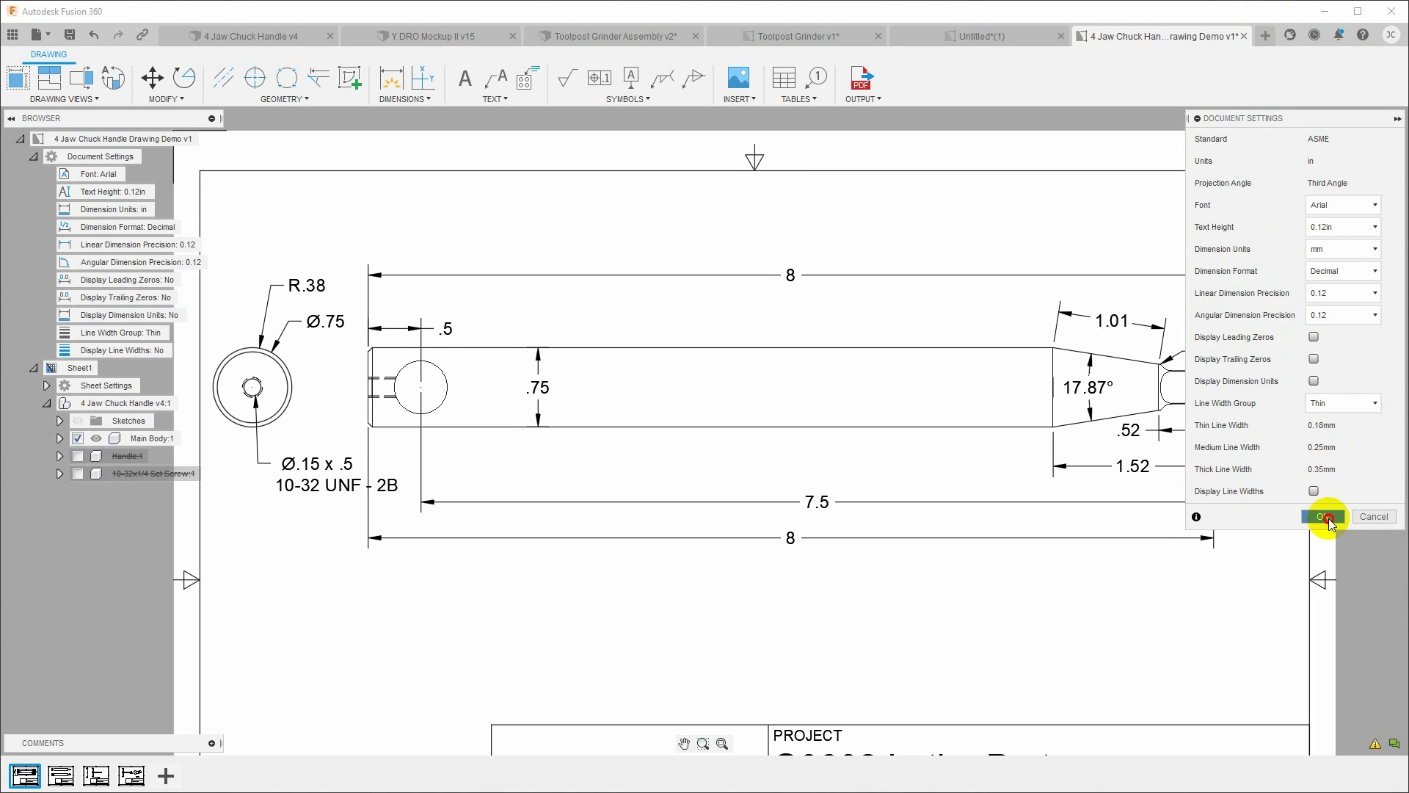
click(1326, 518)
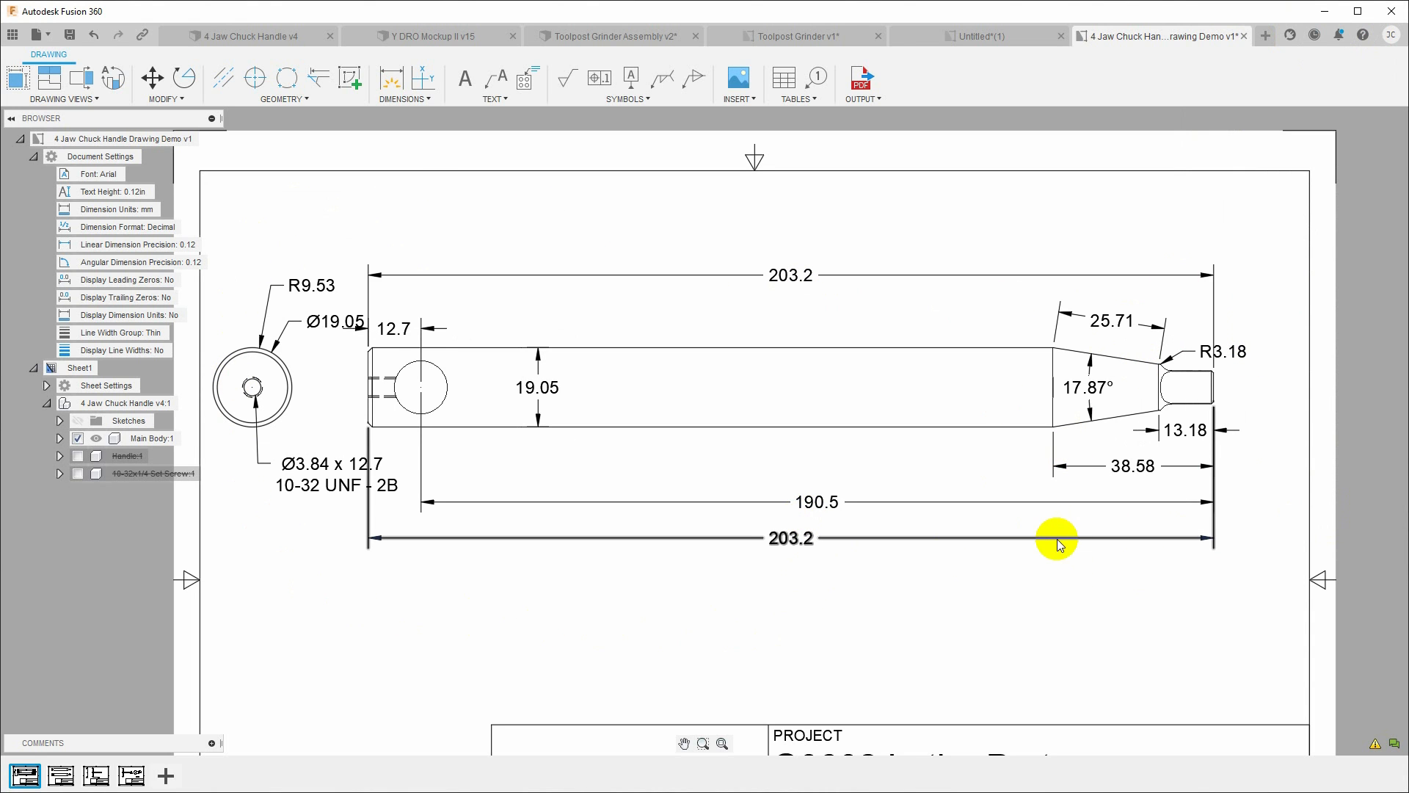
Set the drawing's dimension units to in and the dimension format to Fractional
double_click(153, 209)
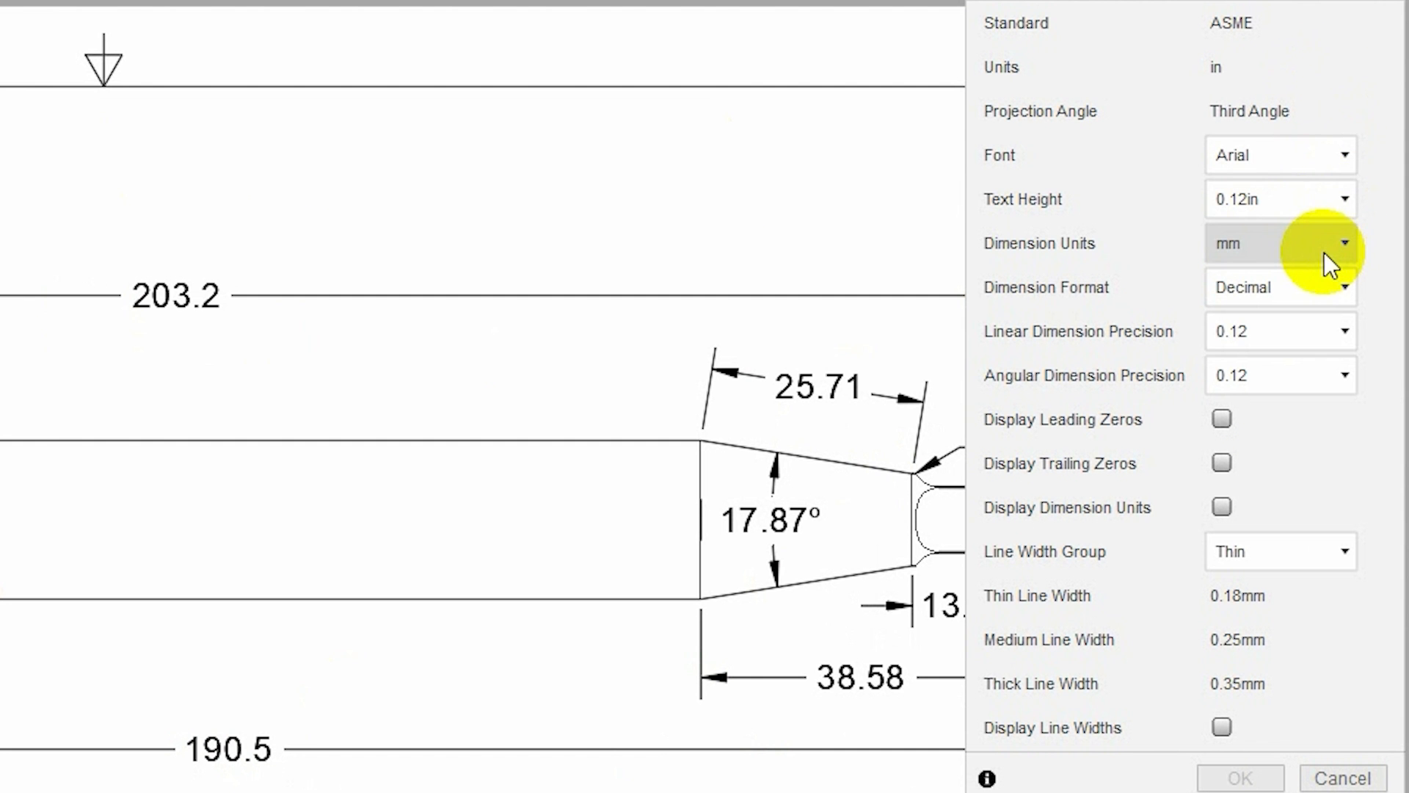
click(1366, 249)
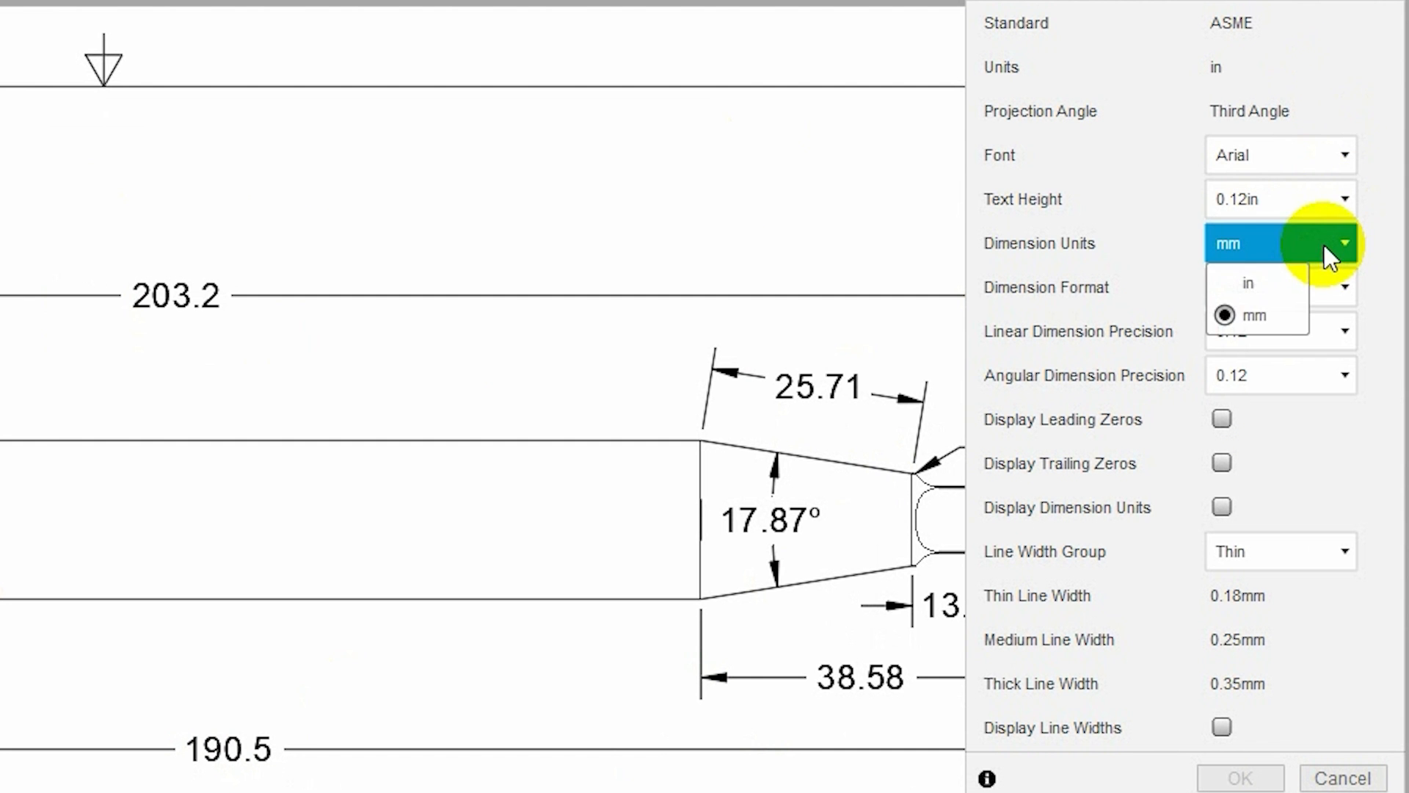
click(1268, 287)
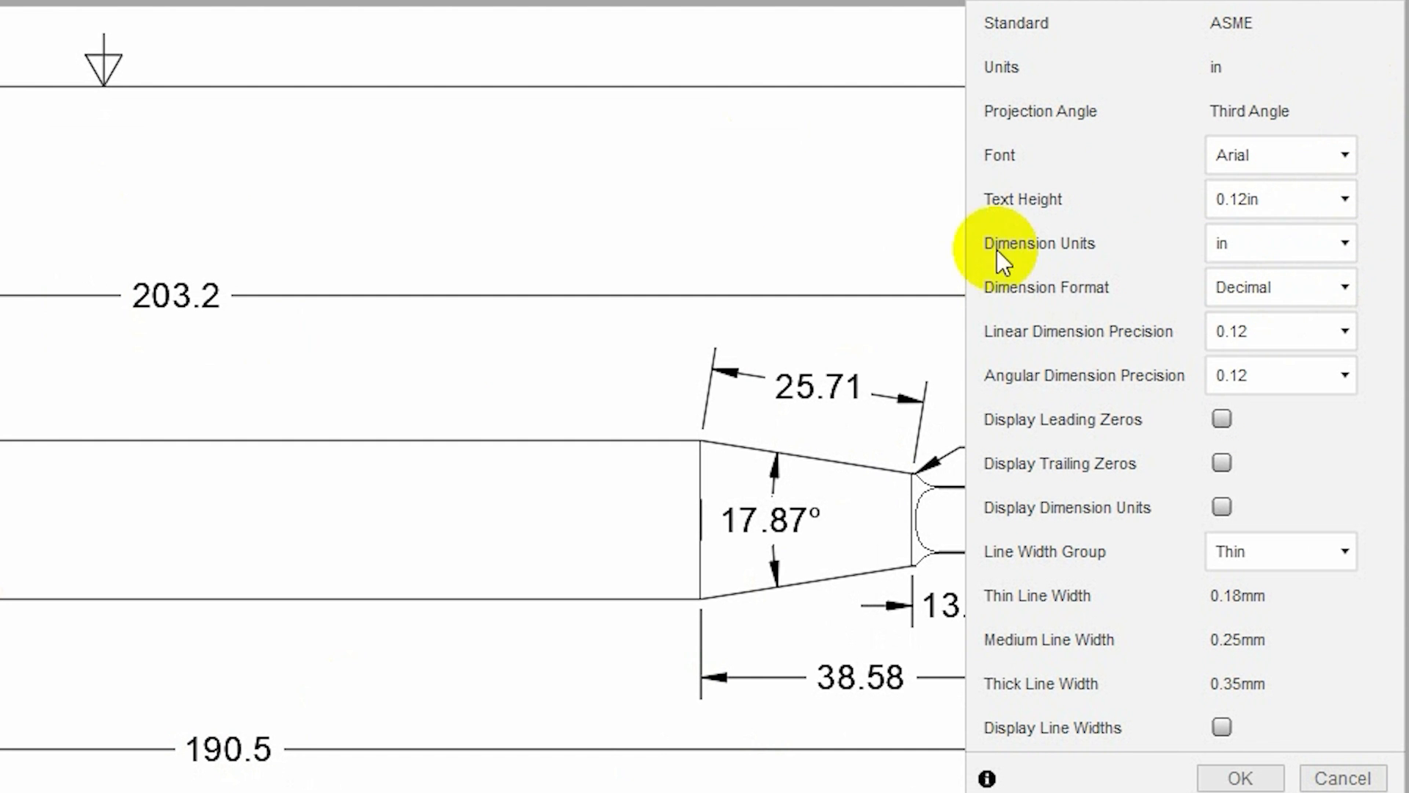
click(1258, 291)
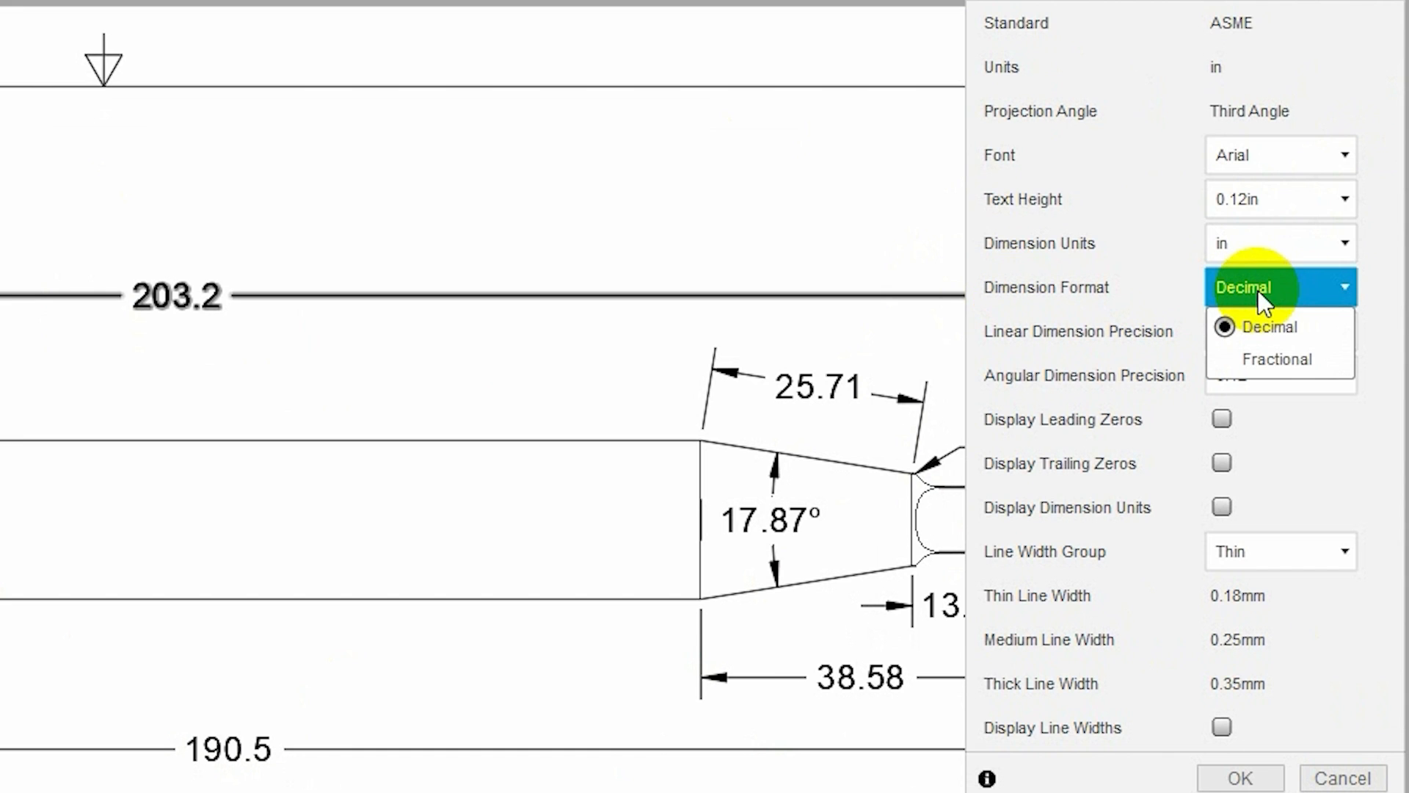
click(1262, 361)
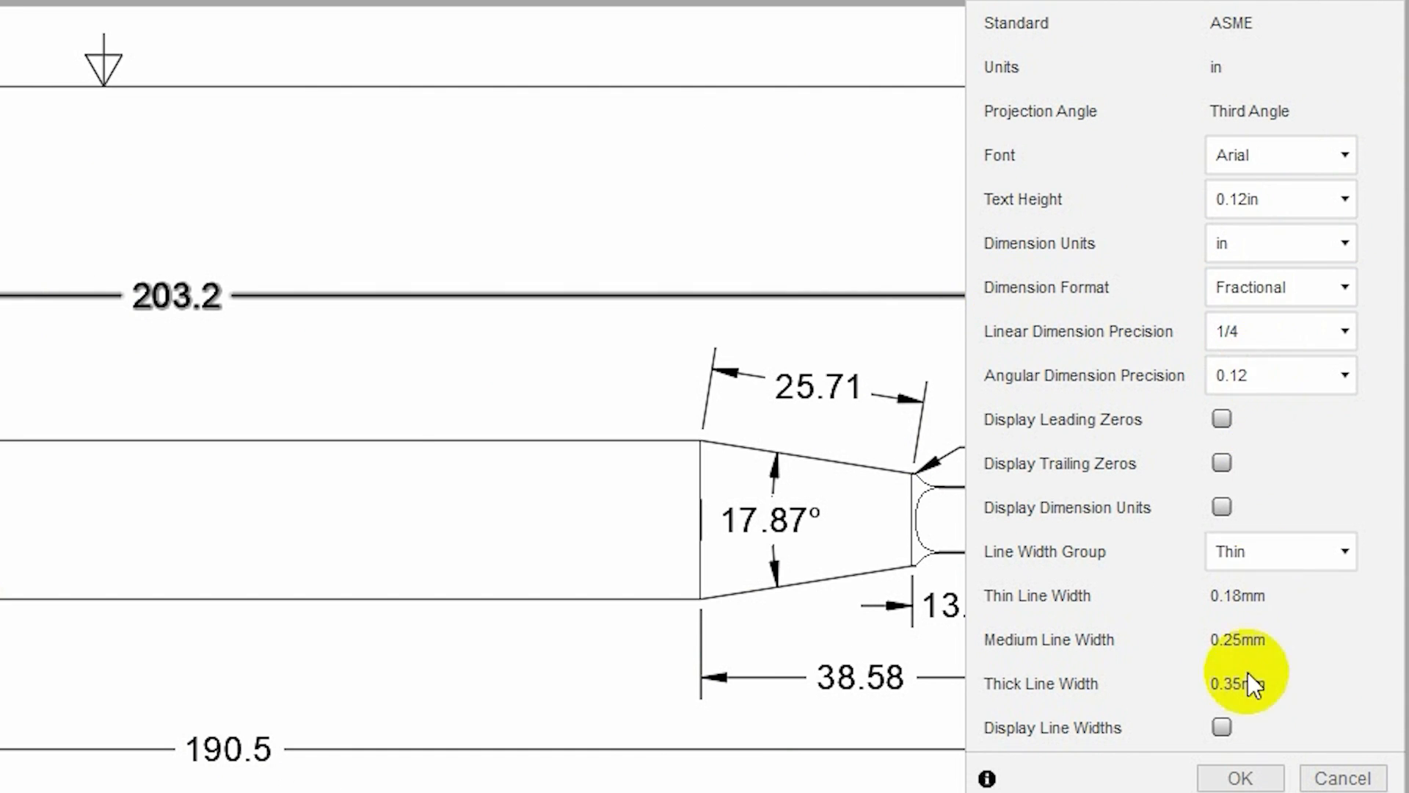
click(1240, 778)
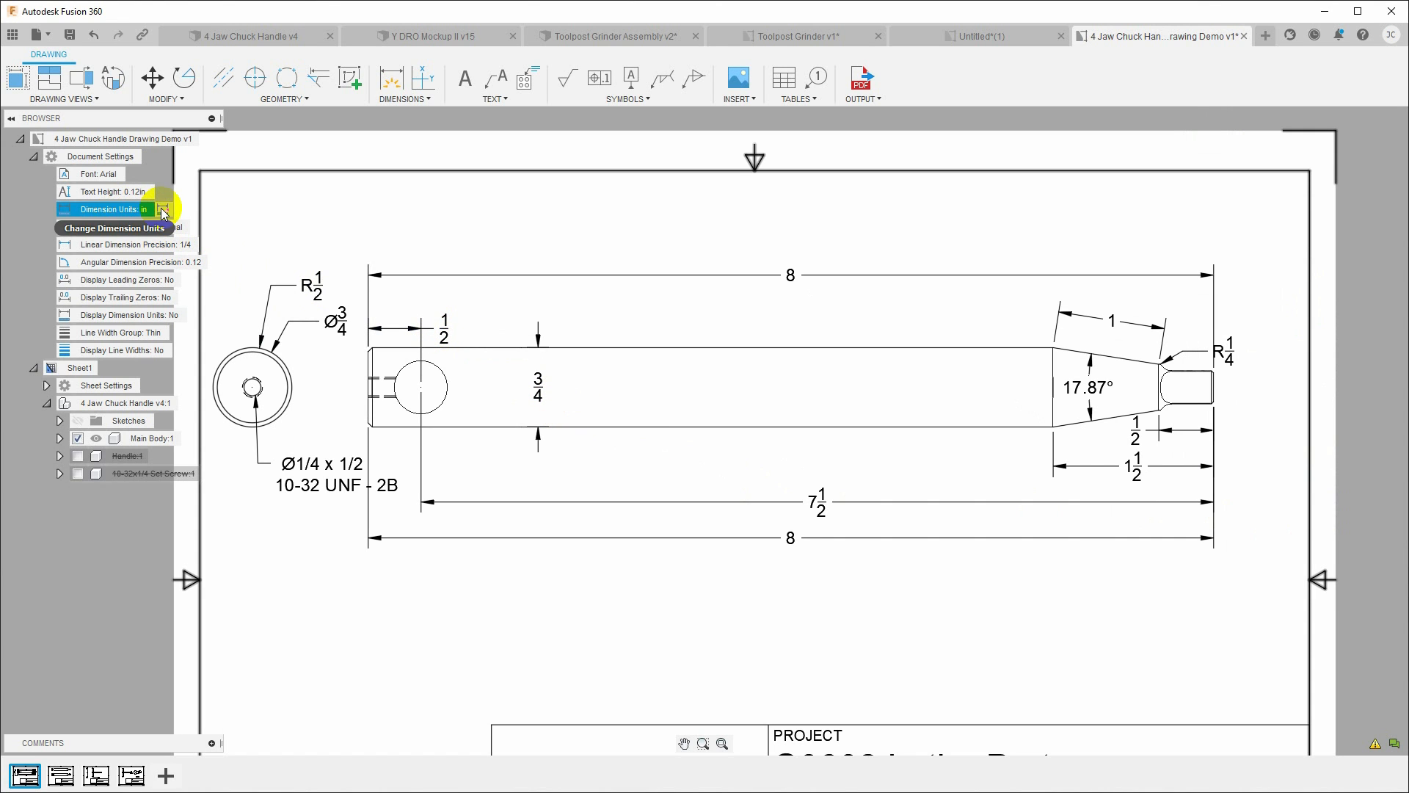
Set the drawing's dimension format to Decimal with a linear dimension precision of 0.123
double_click(166, 210)
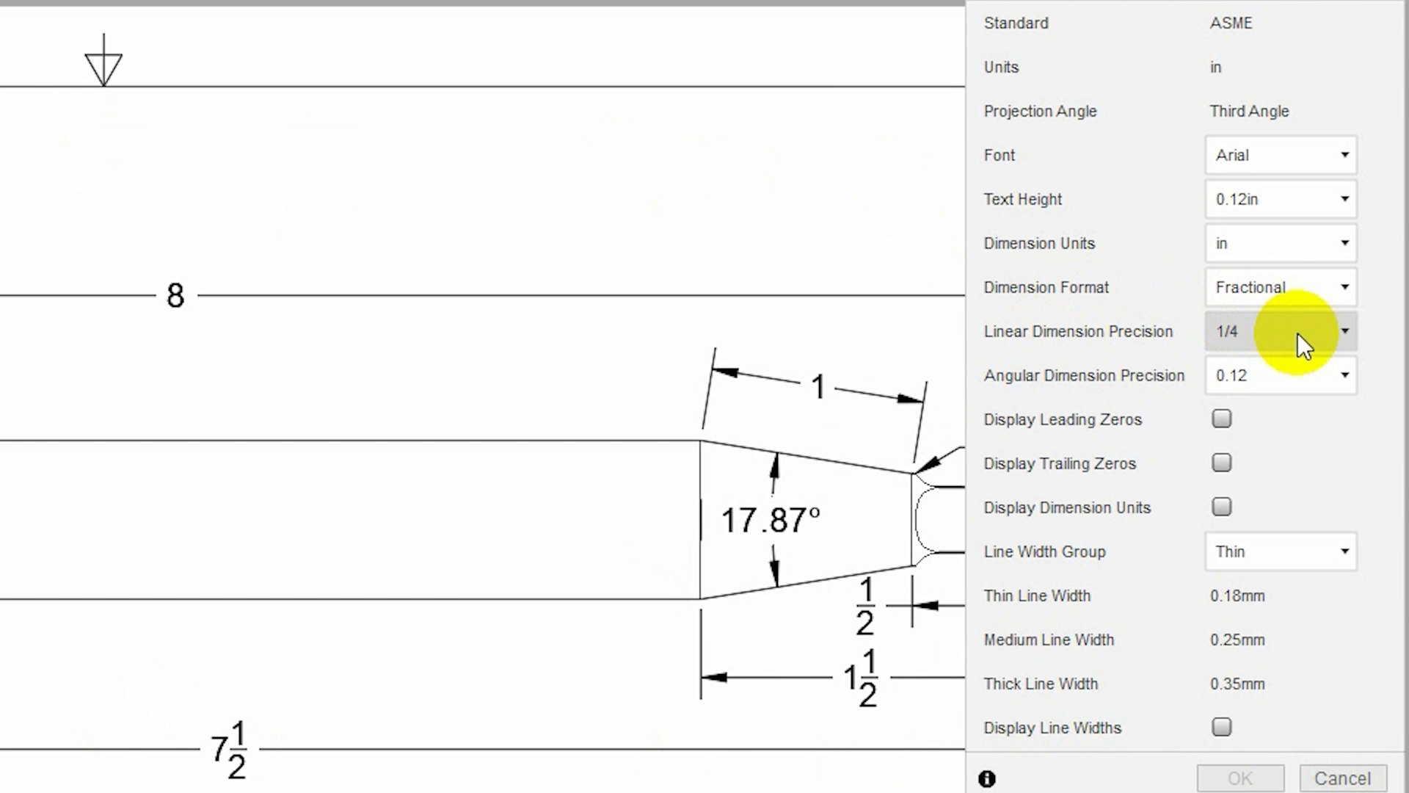
click(1314, 334)
click(1314, 332)
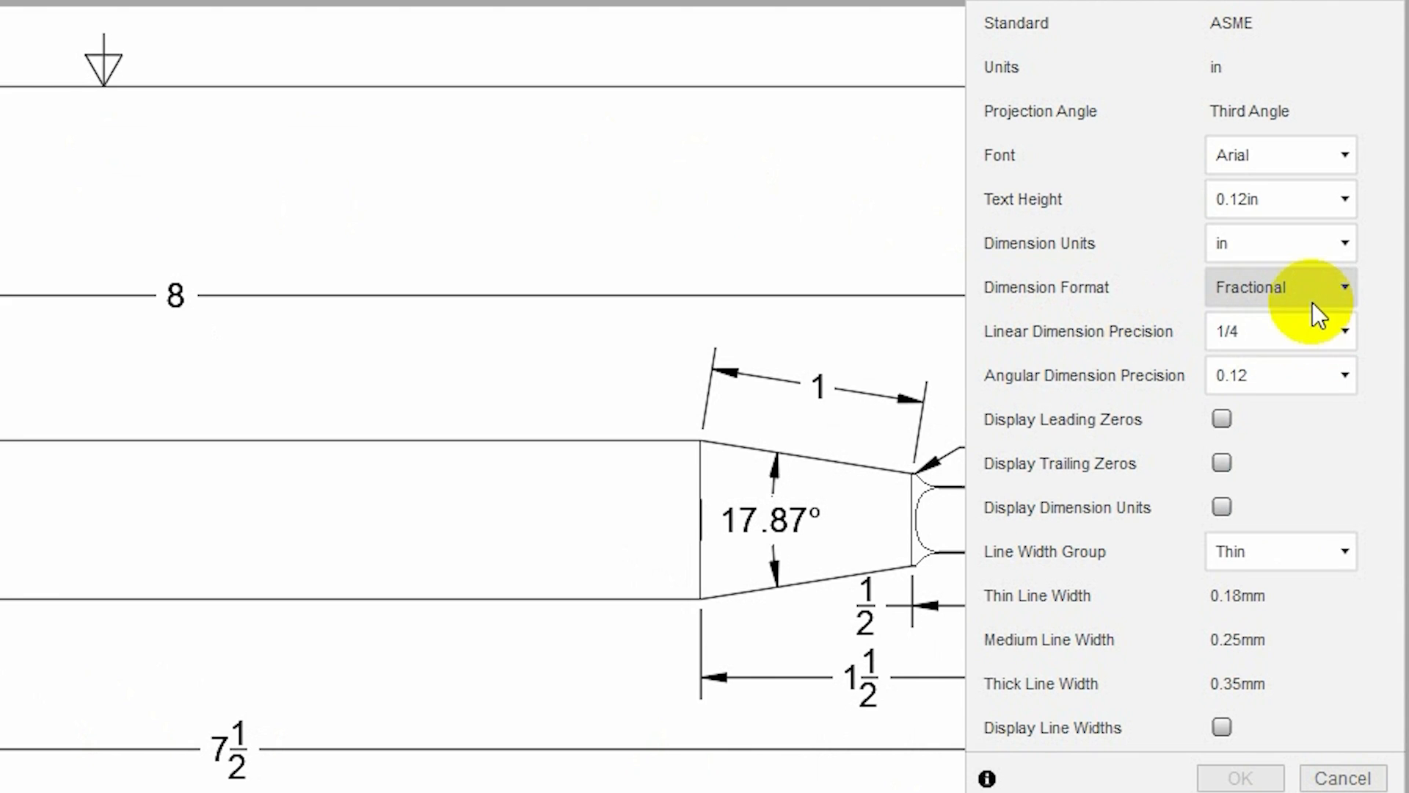
click(1311, 287)
click(1303, 327)
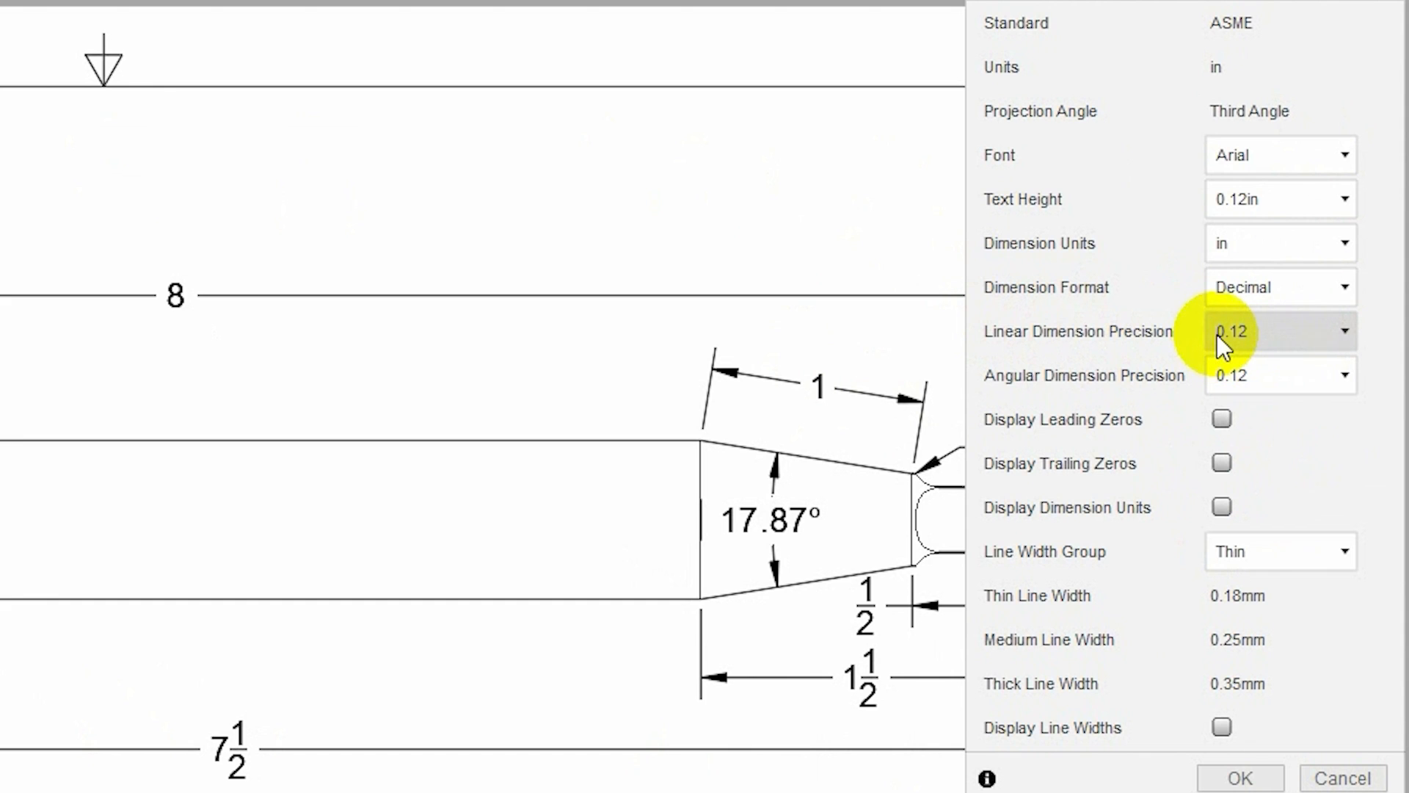
click(1282, 335)
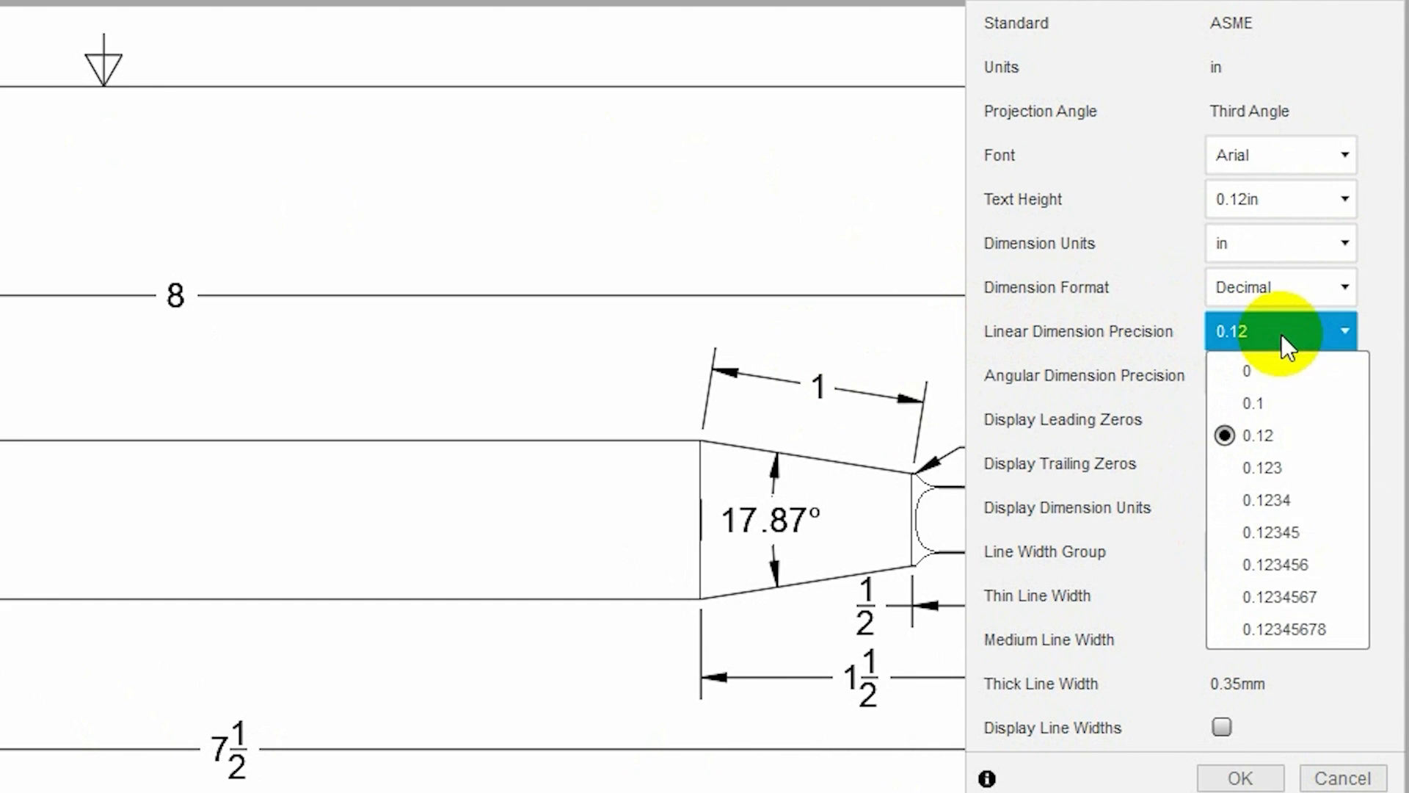
click(1286, 465)
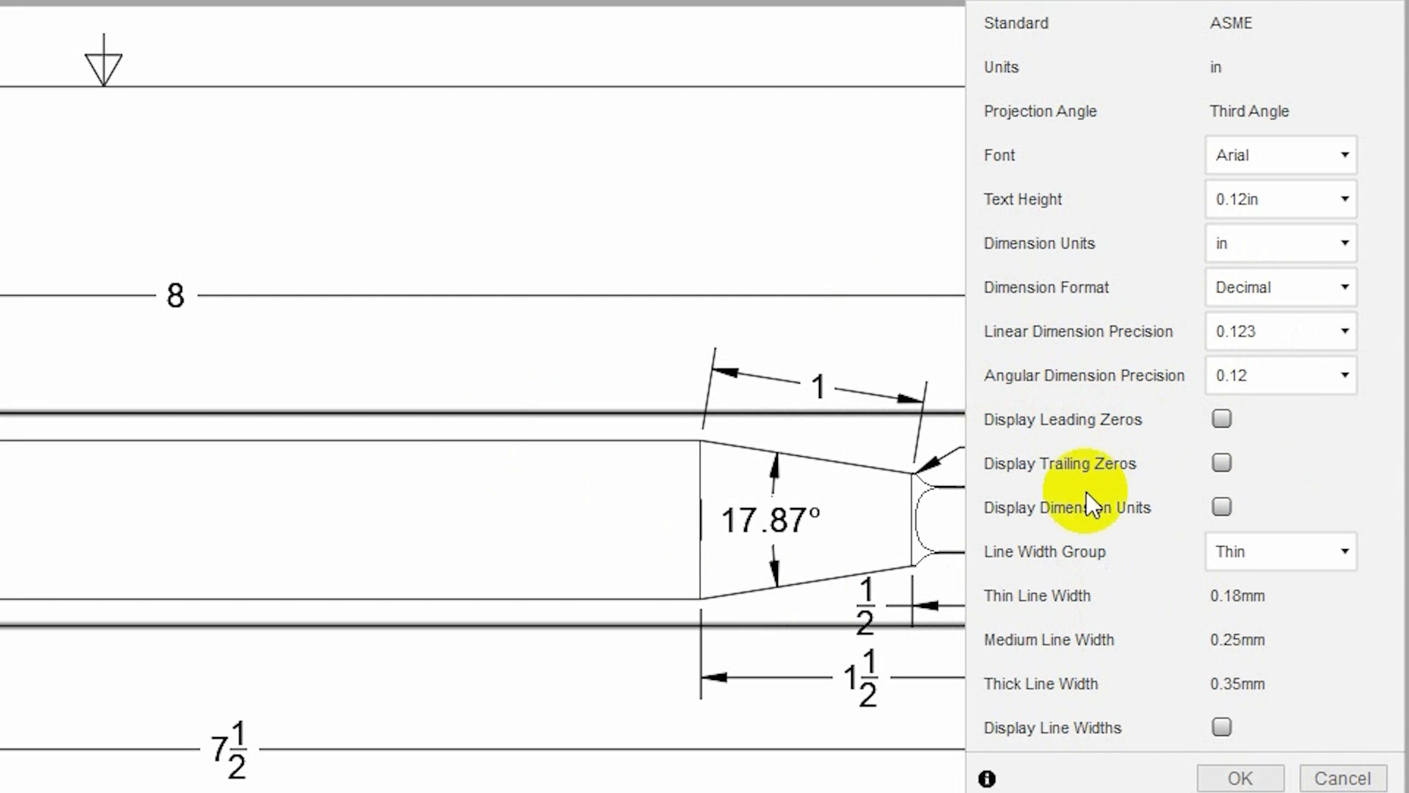
click(1238, 777)
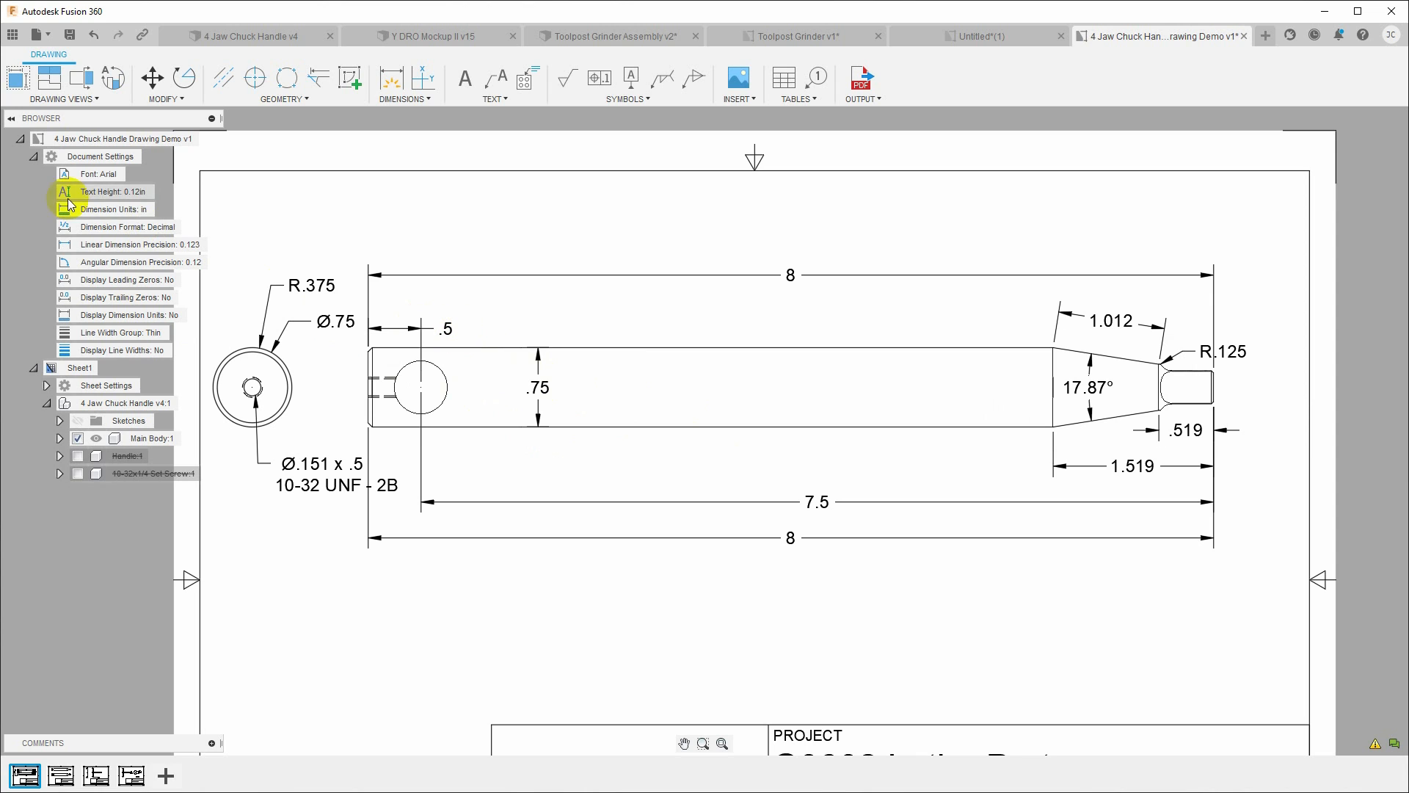
Turn on the display of leading zeros, trailing zeros and dimension units for the drawing's dimensions
click(162, 209)
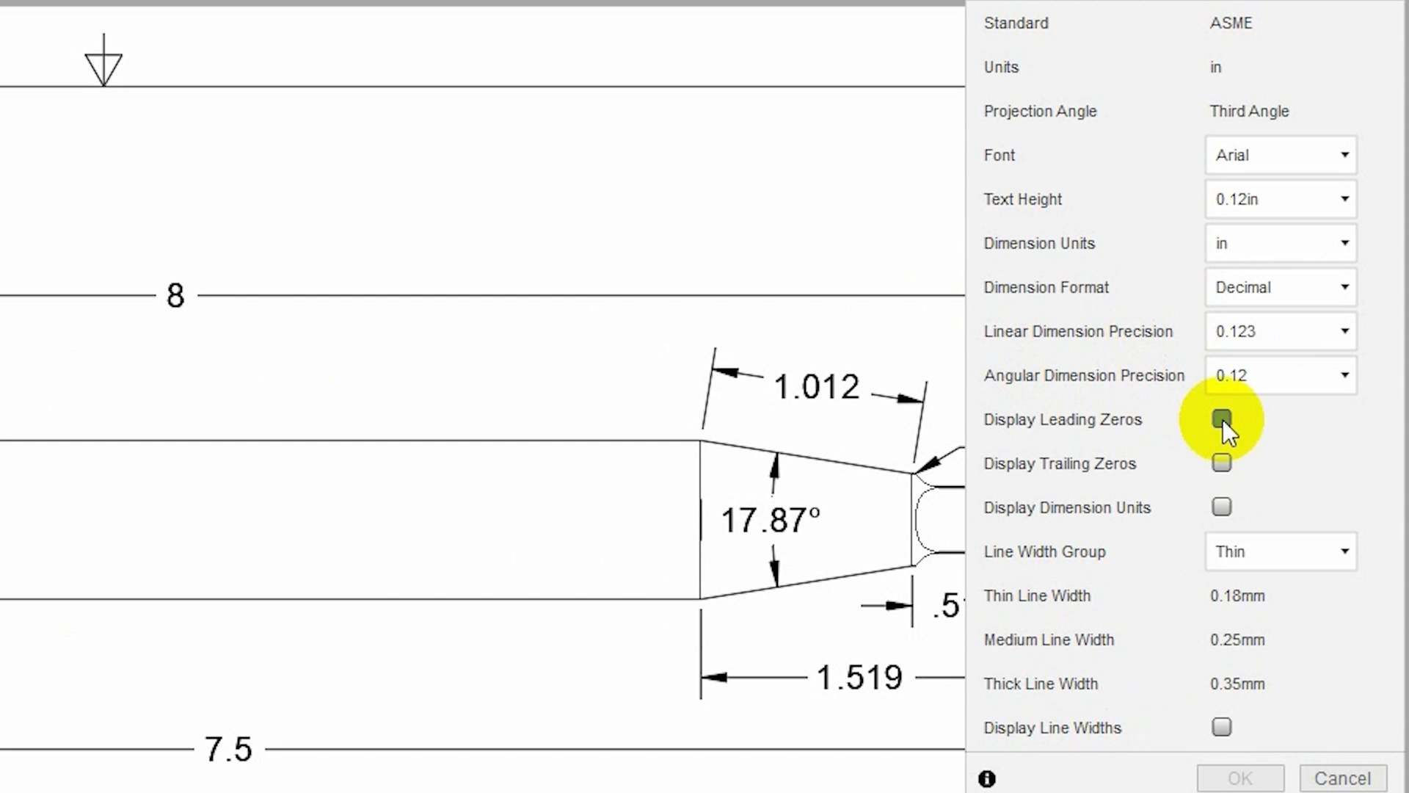
click(1314, 337)
click(1222, 462)
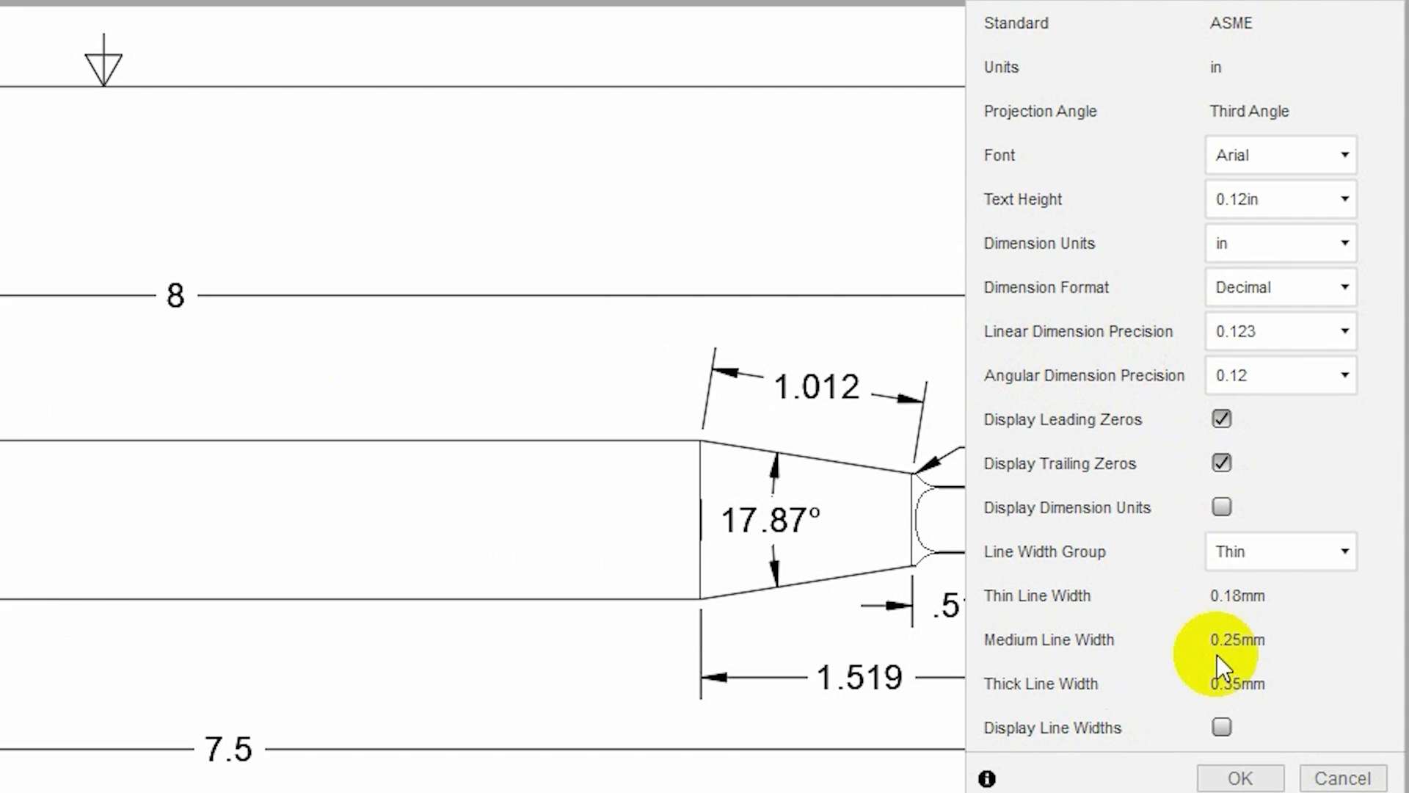
click(1222, 507)
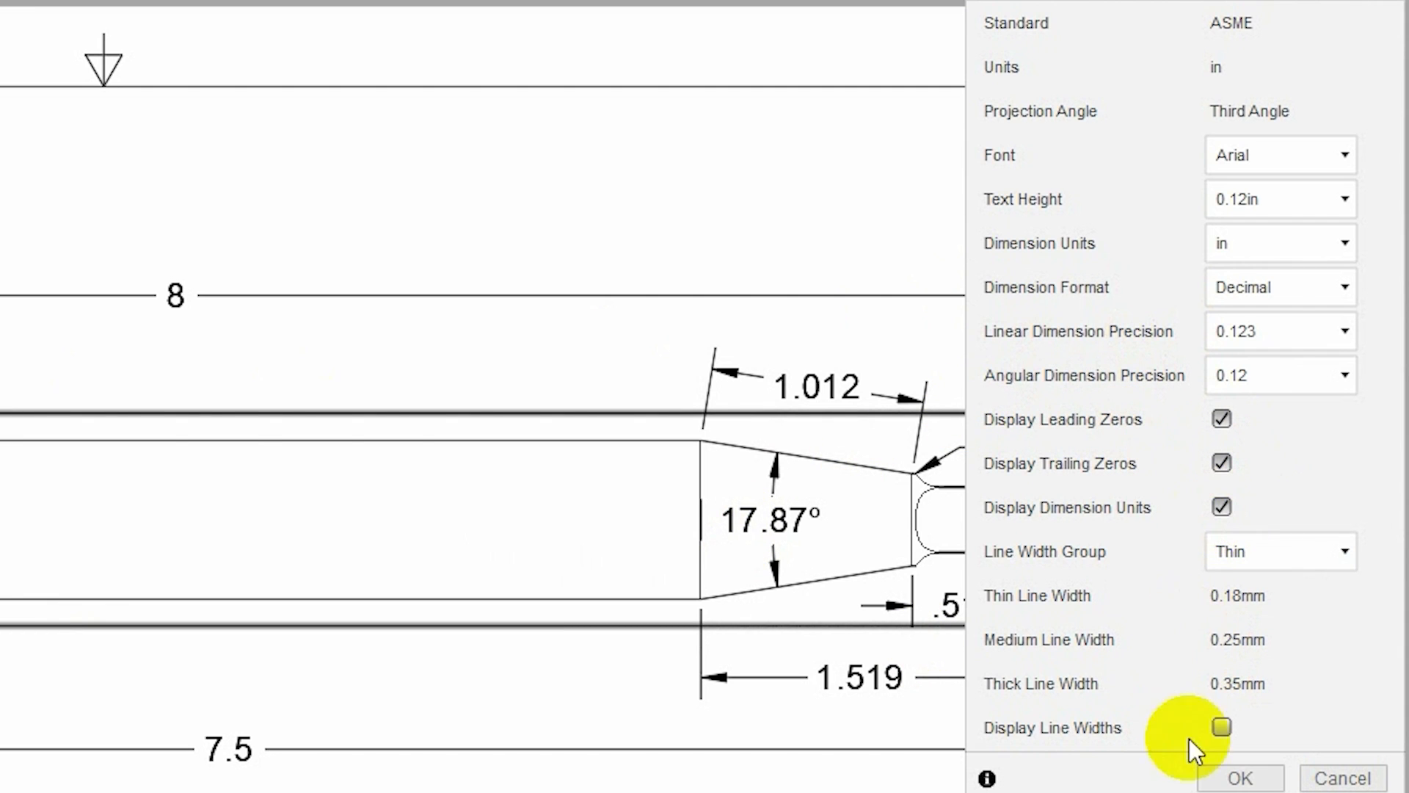
click(1240, 778)
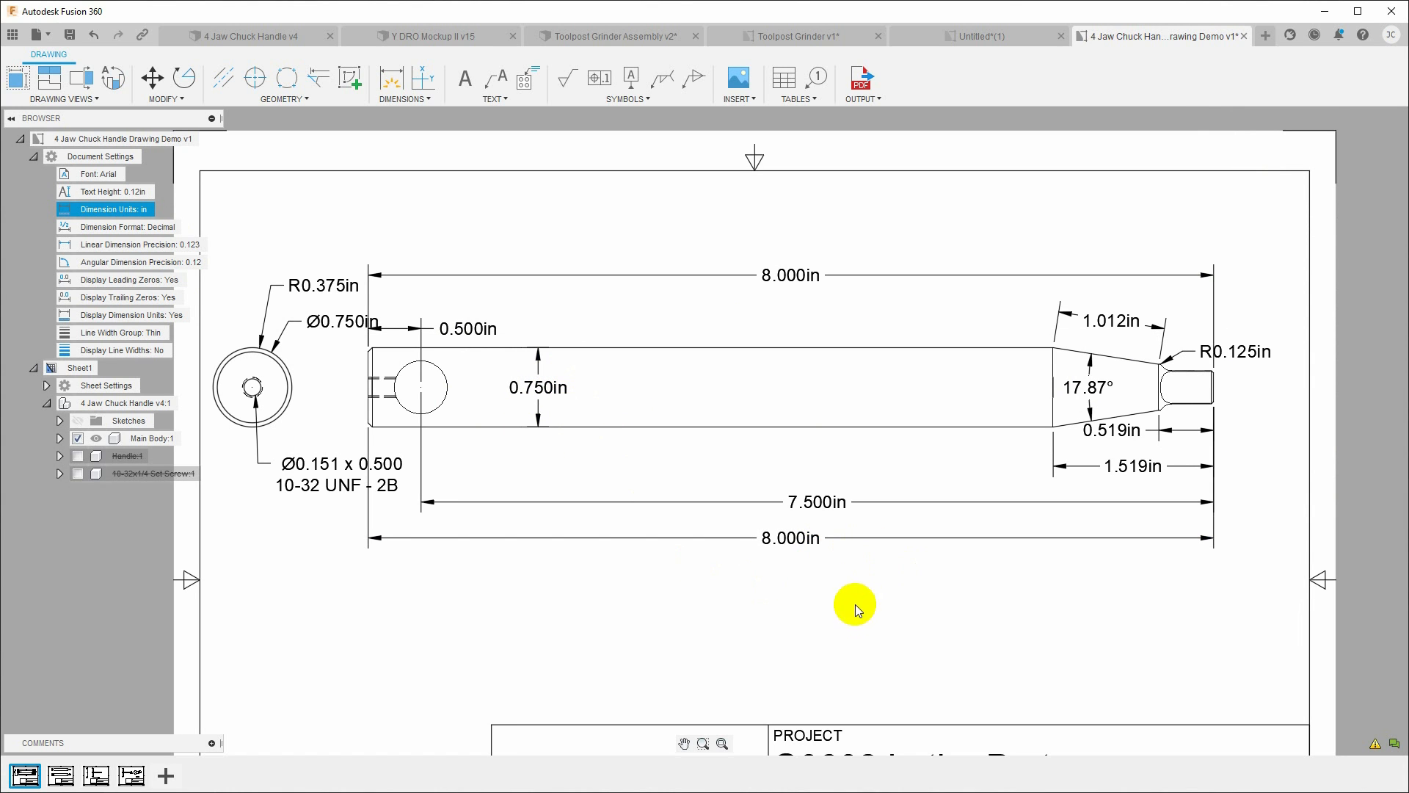
Turn off the display of dimension units and leading zeros in the document settings
mouse_move(856, 605)
middle_down()
mouse_move(843, 626)
mouse_move(824, 406)
mouse_move(853, 659)
middle_up()
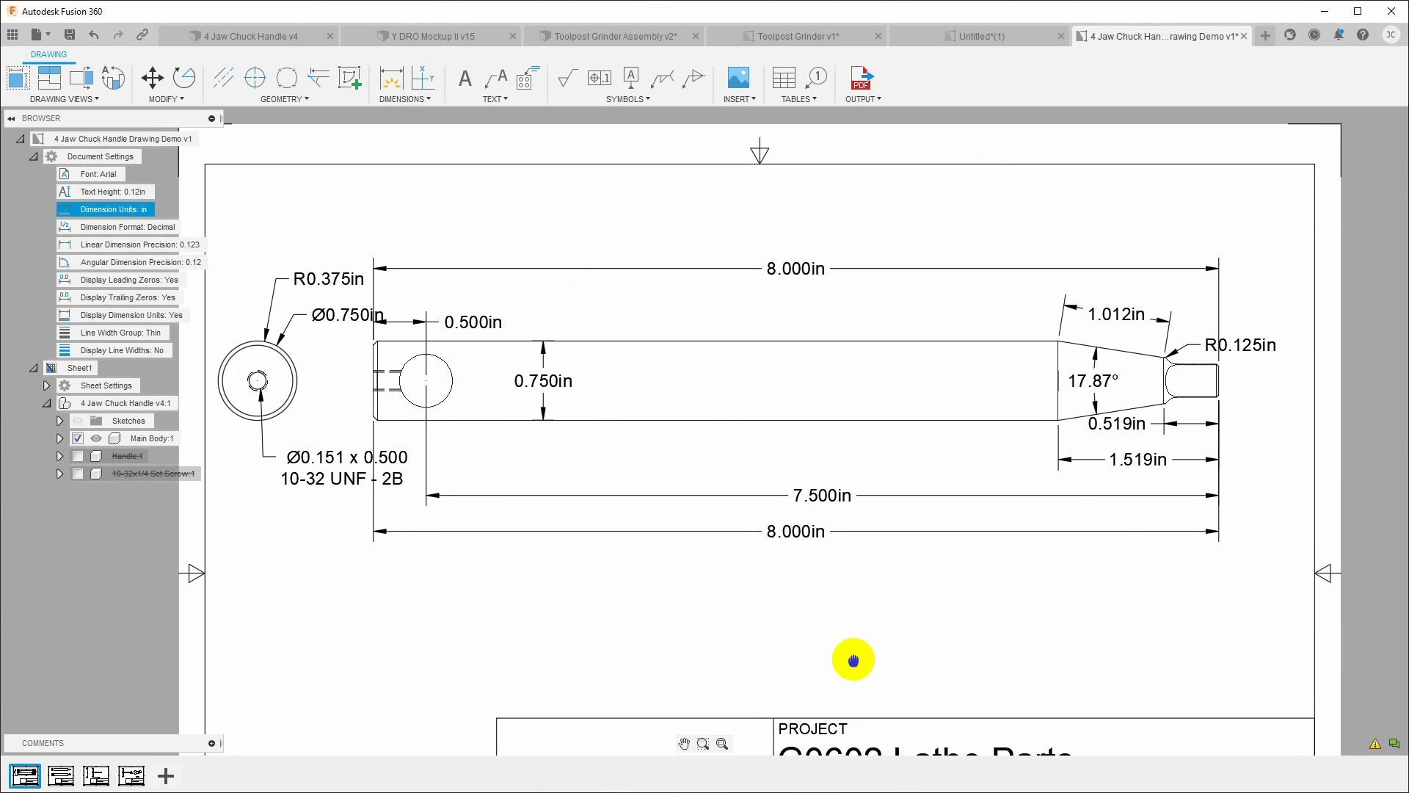
scroll(853, 659, down, 1)
scroll(850, 486, up, 1)
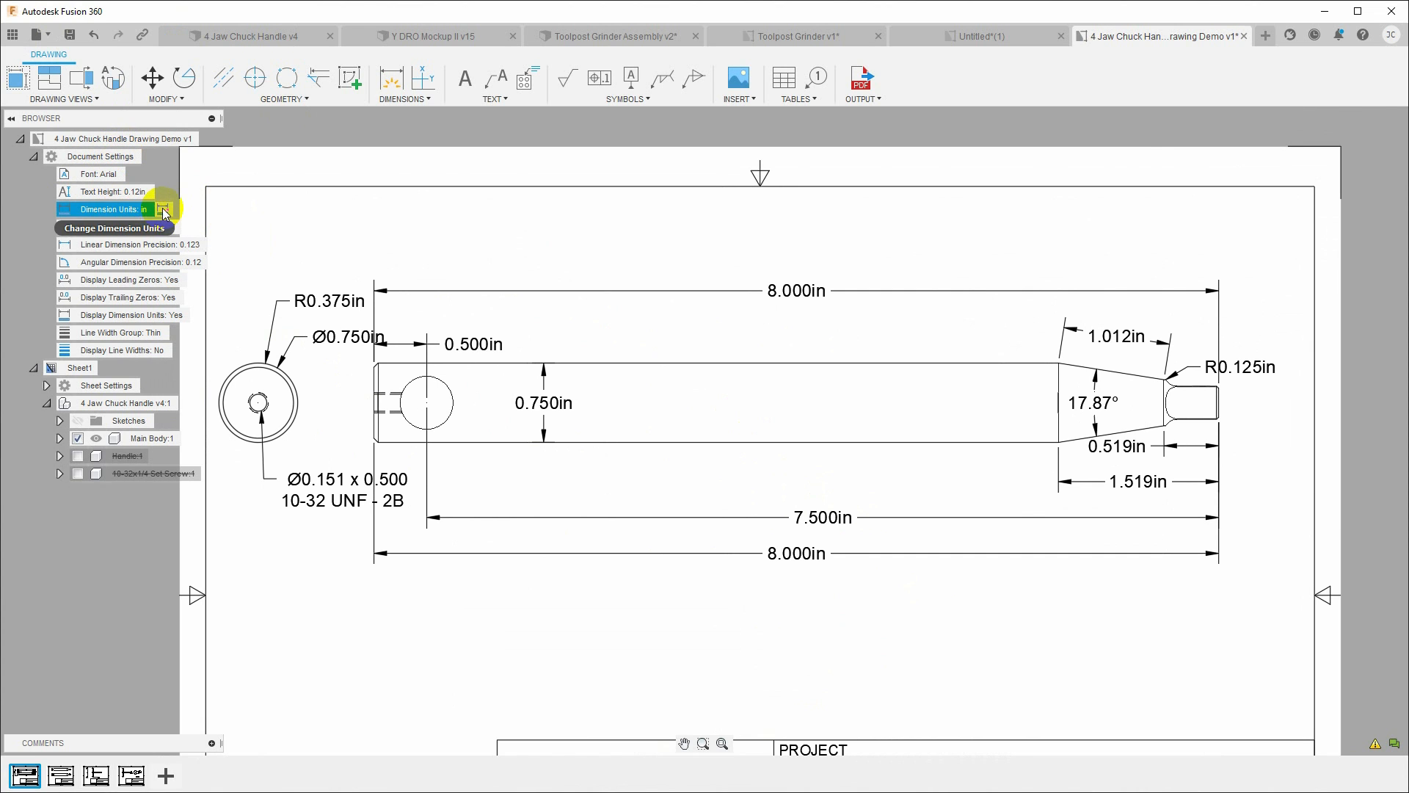
click(176, 210)
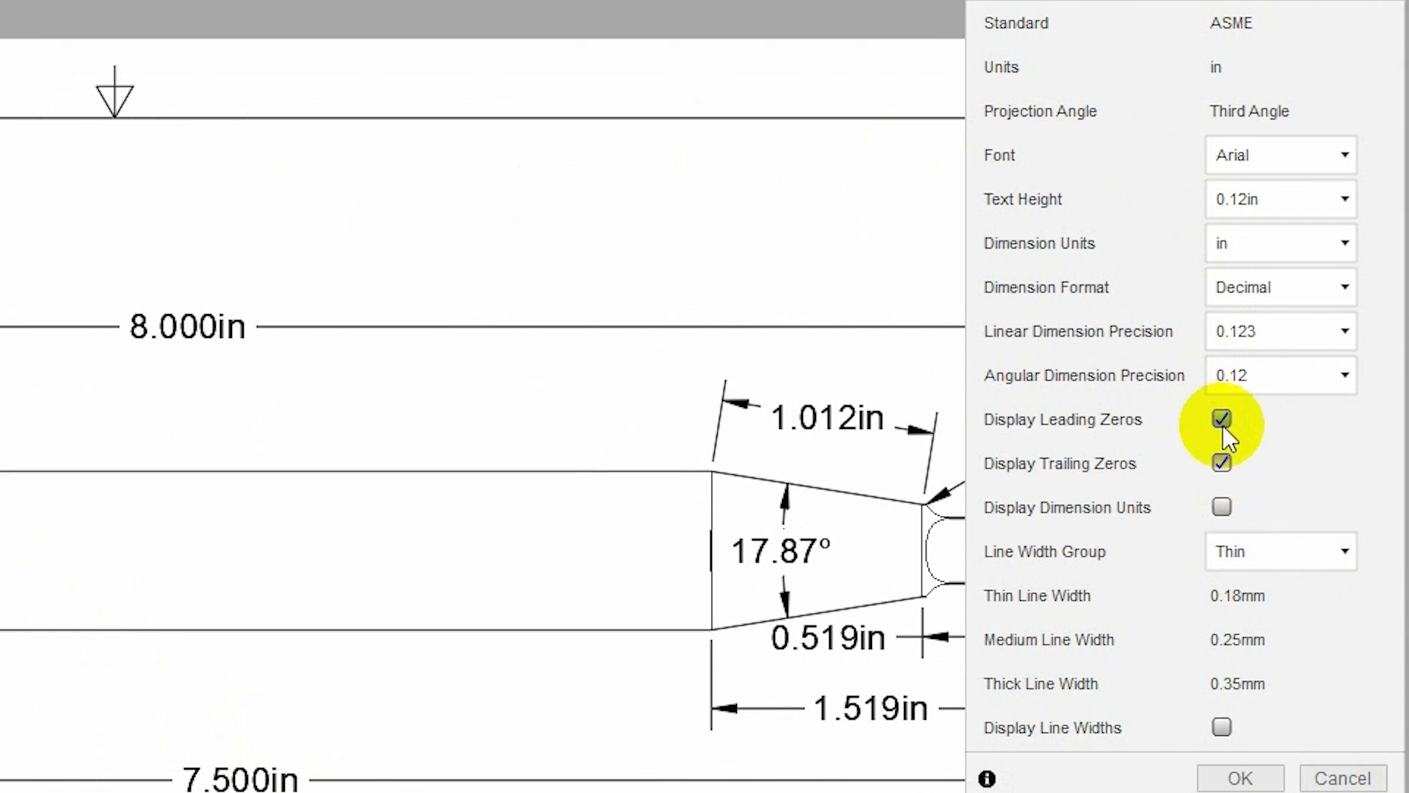
click(1221, 419)
click(1244, 777)
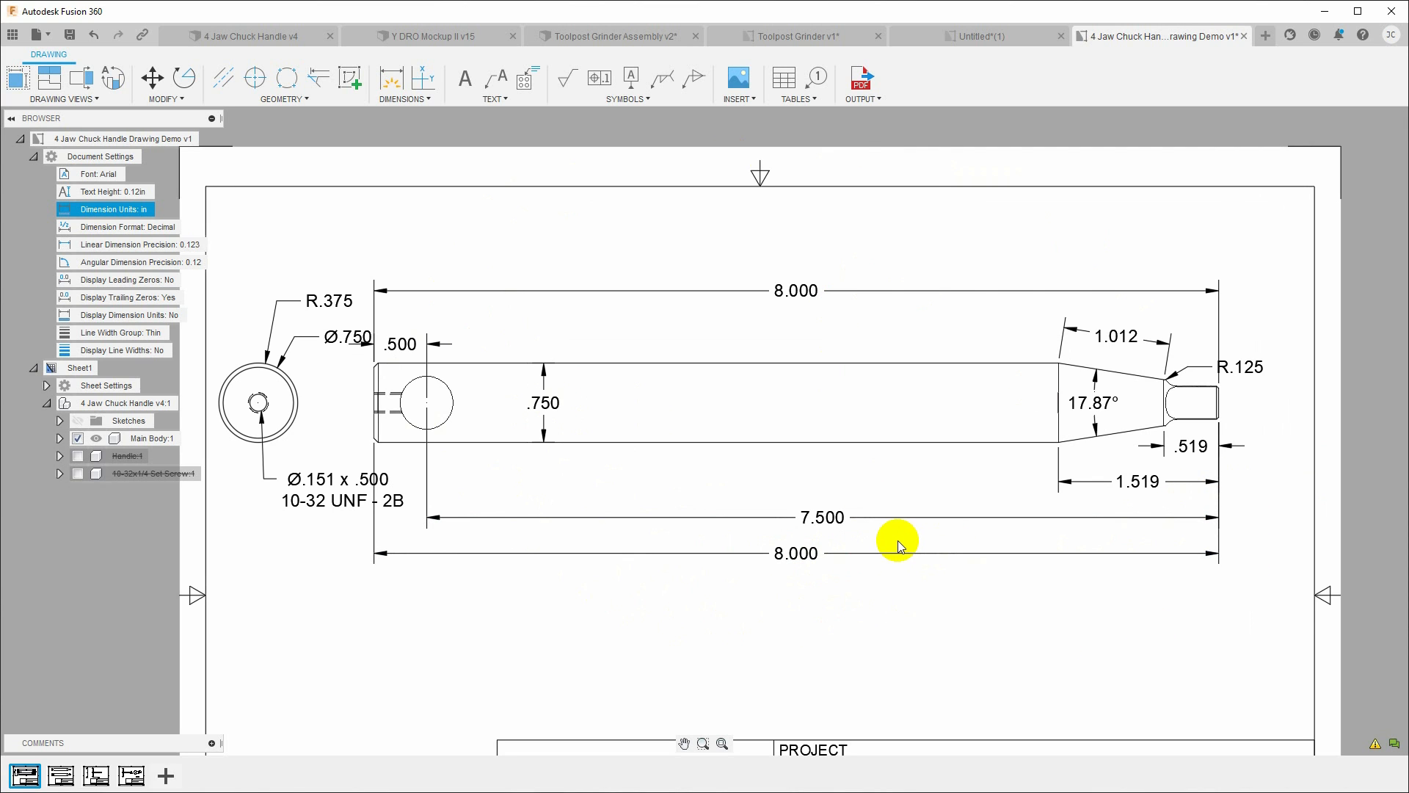
Open the title block's properties for editing and set its main title to "My Title"
key(ctrl+z)
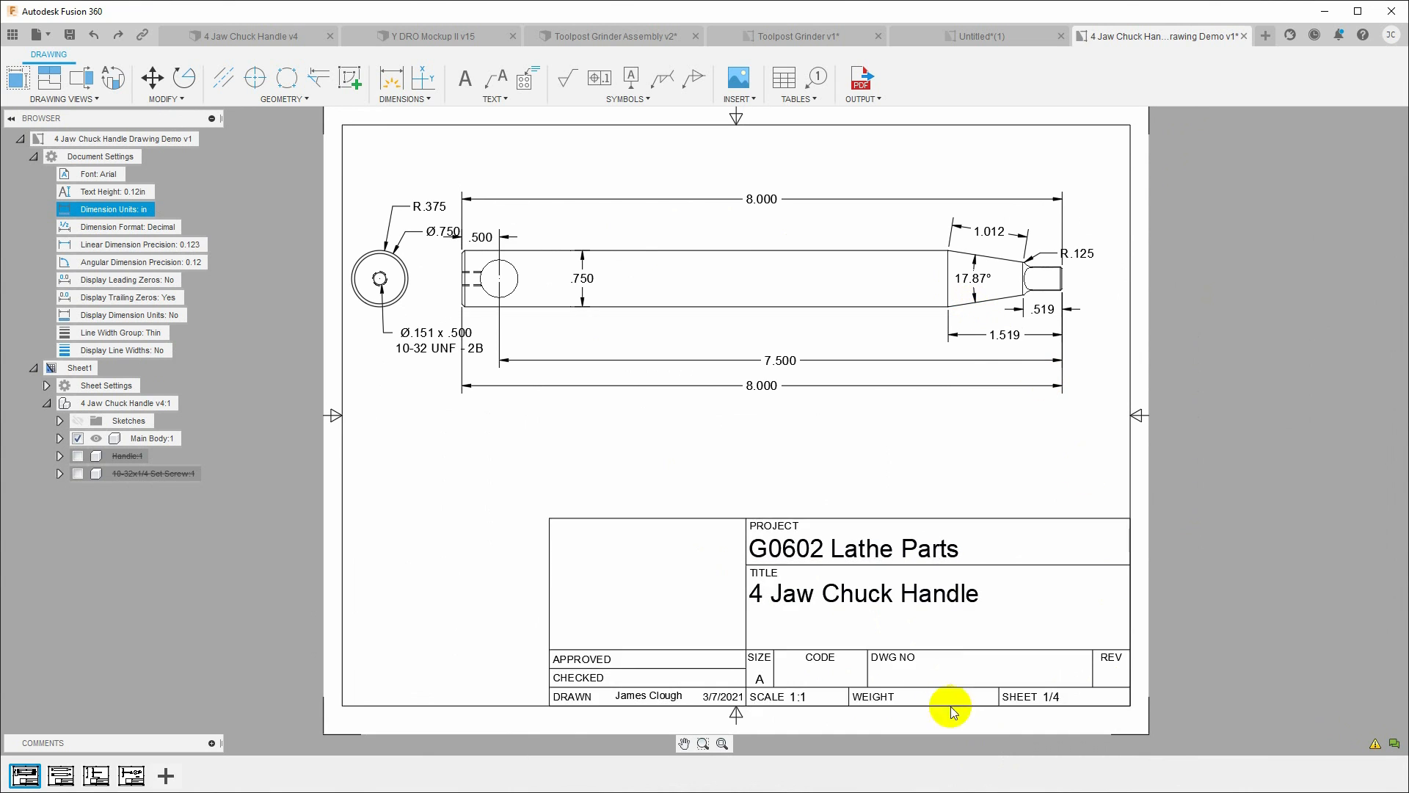
middle_drag(916, 635, 818, 413)
scroll(764, 395, down, 1)
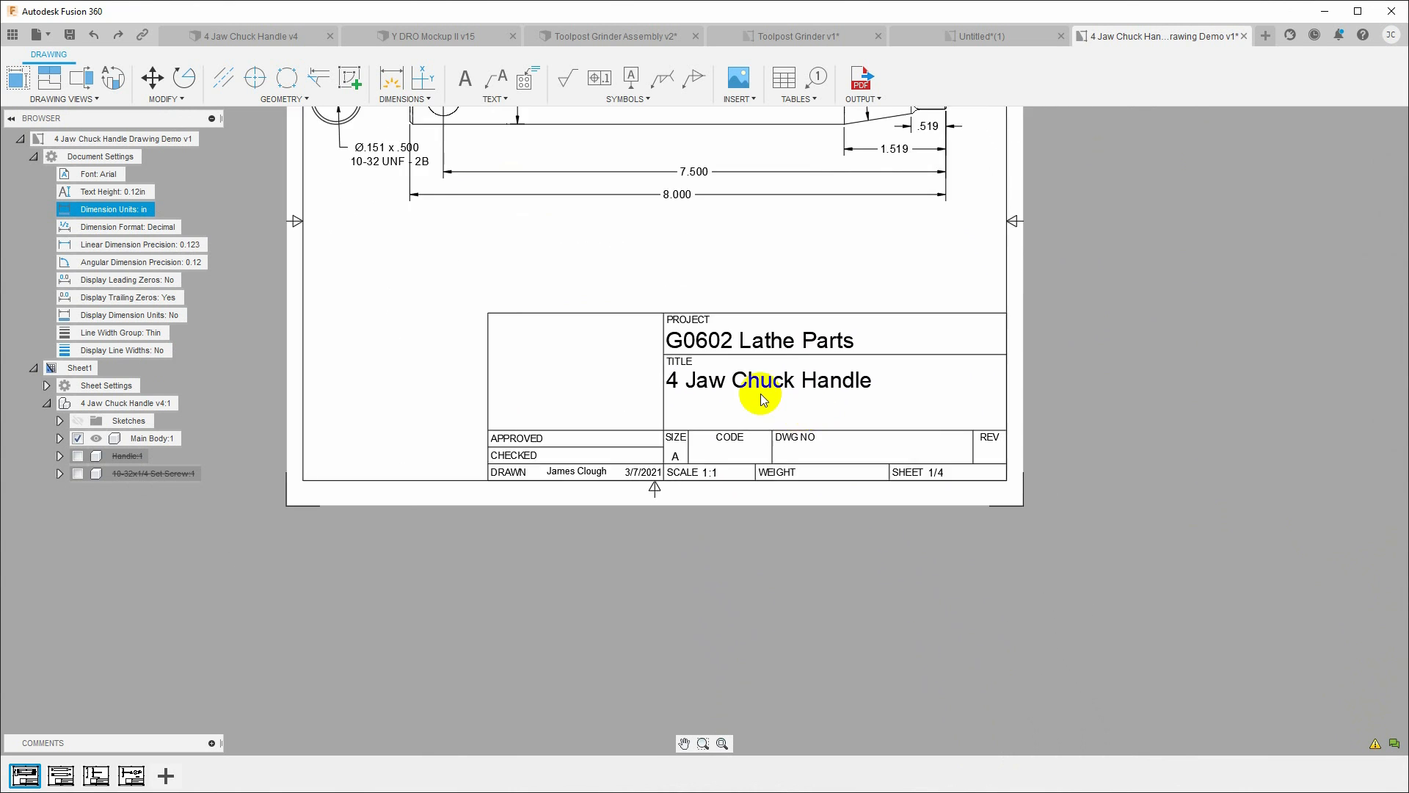
scroll(763, 400, up, 5)
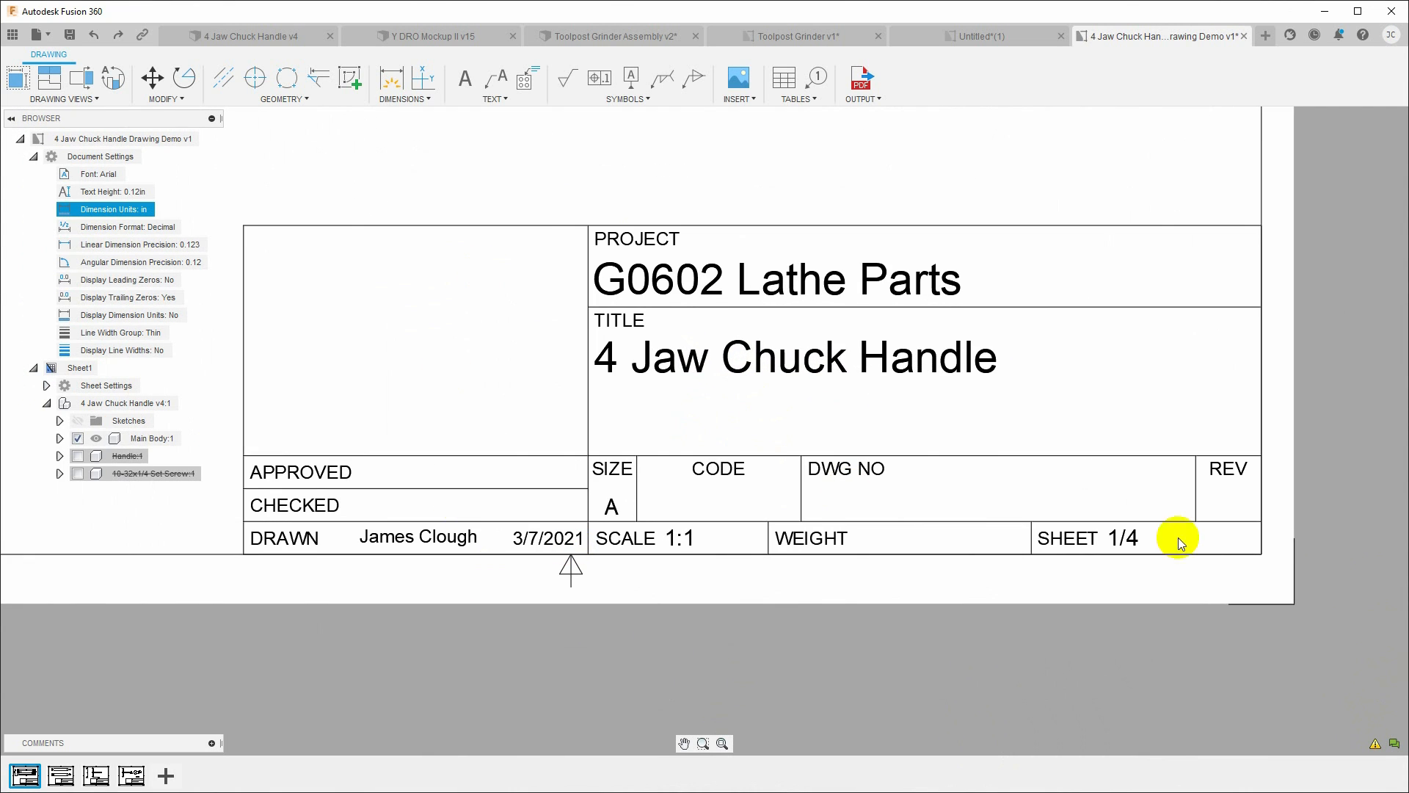
middle_drag(908, 418, 959, 450)
scroll(959, 450, down, 1)
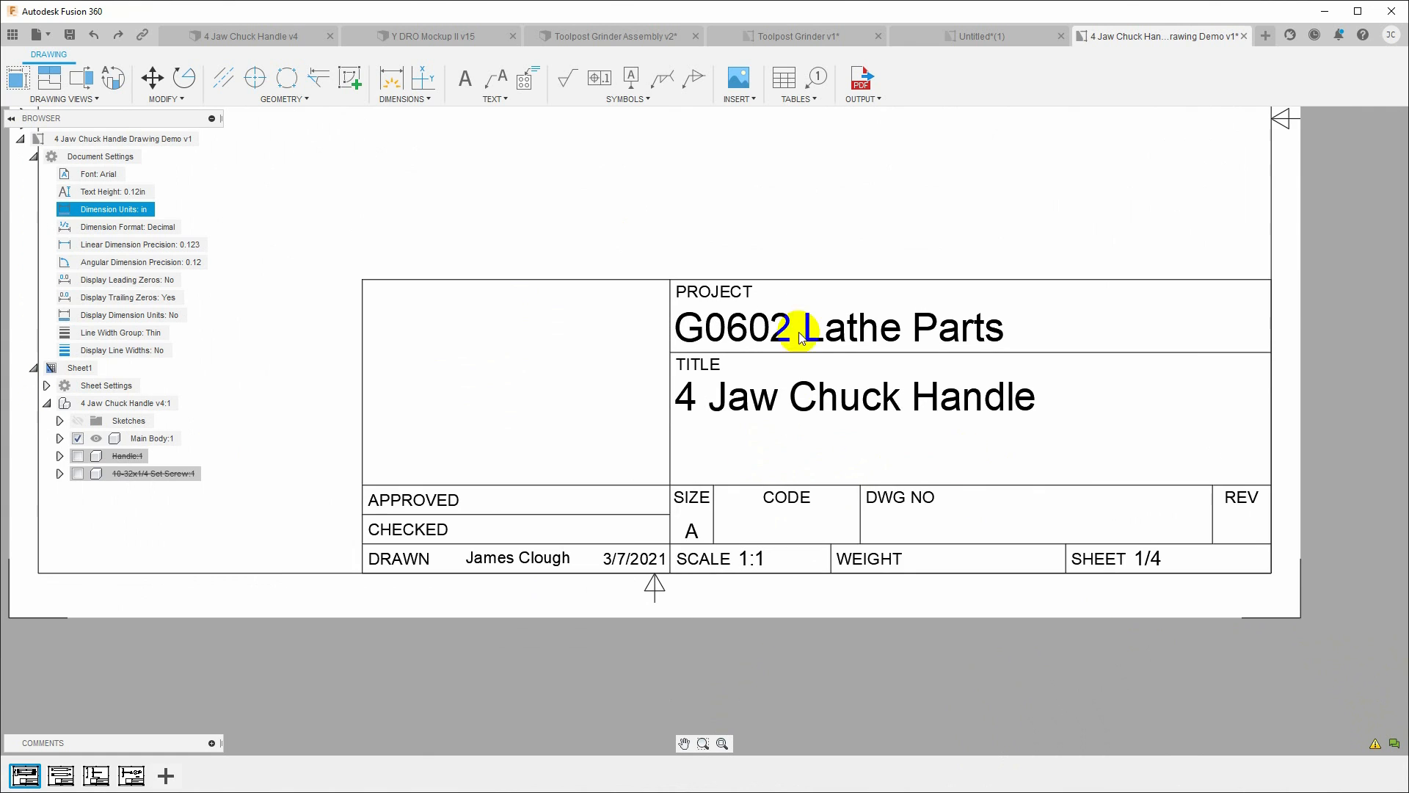
click(768, 337)
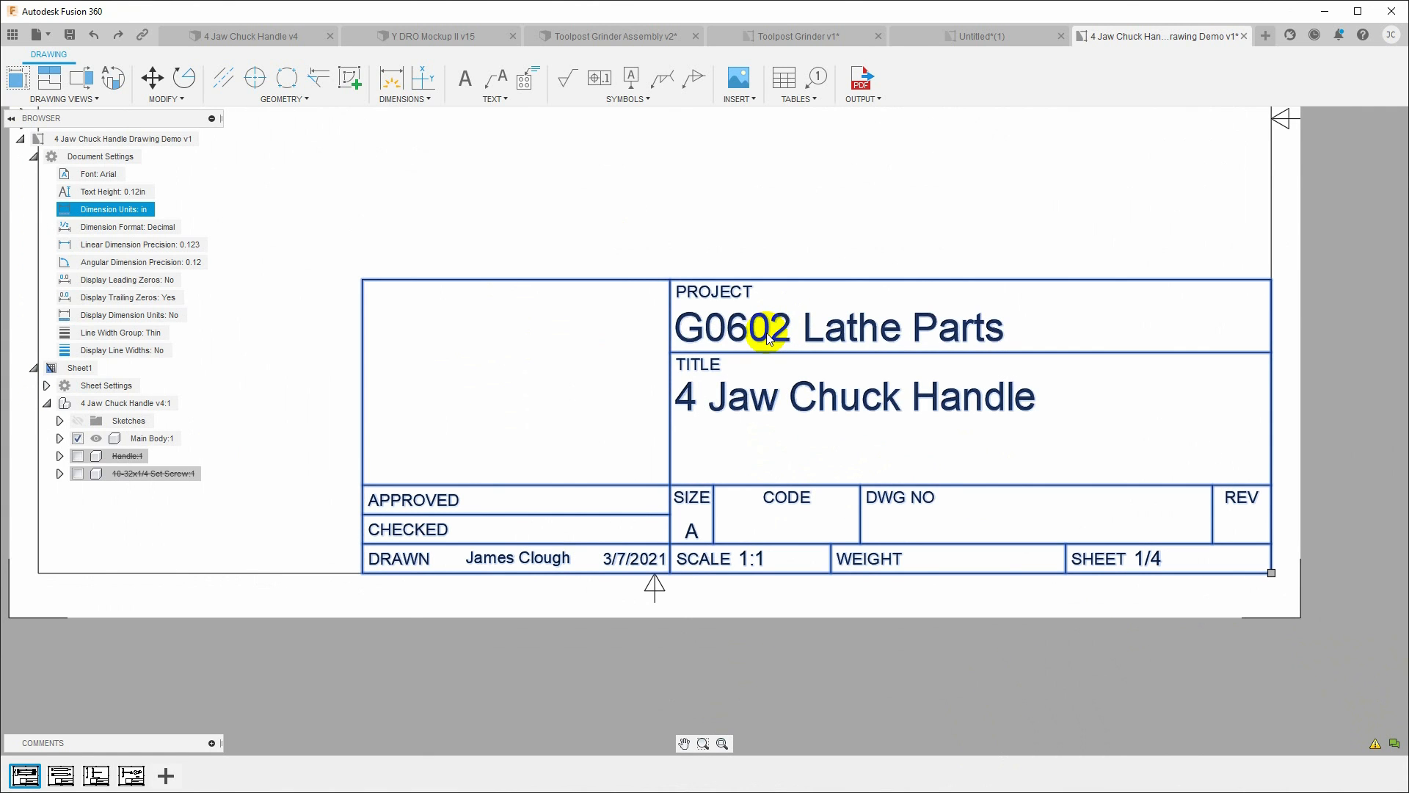
double_click(768, 337)
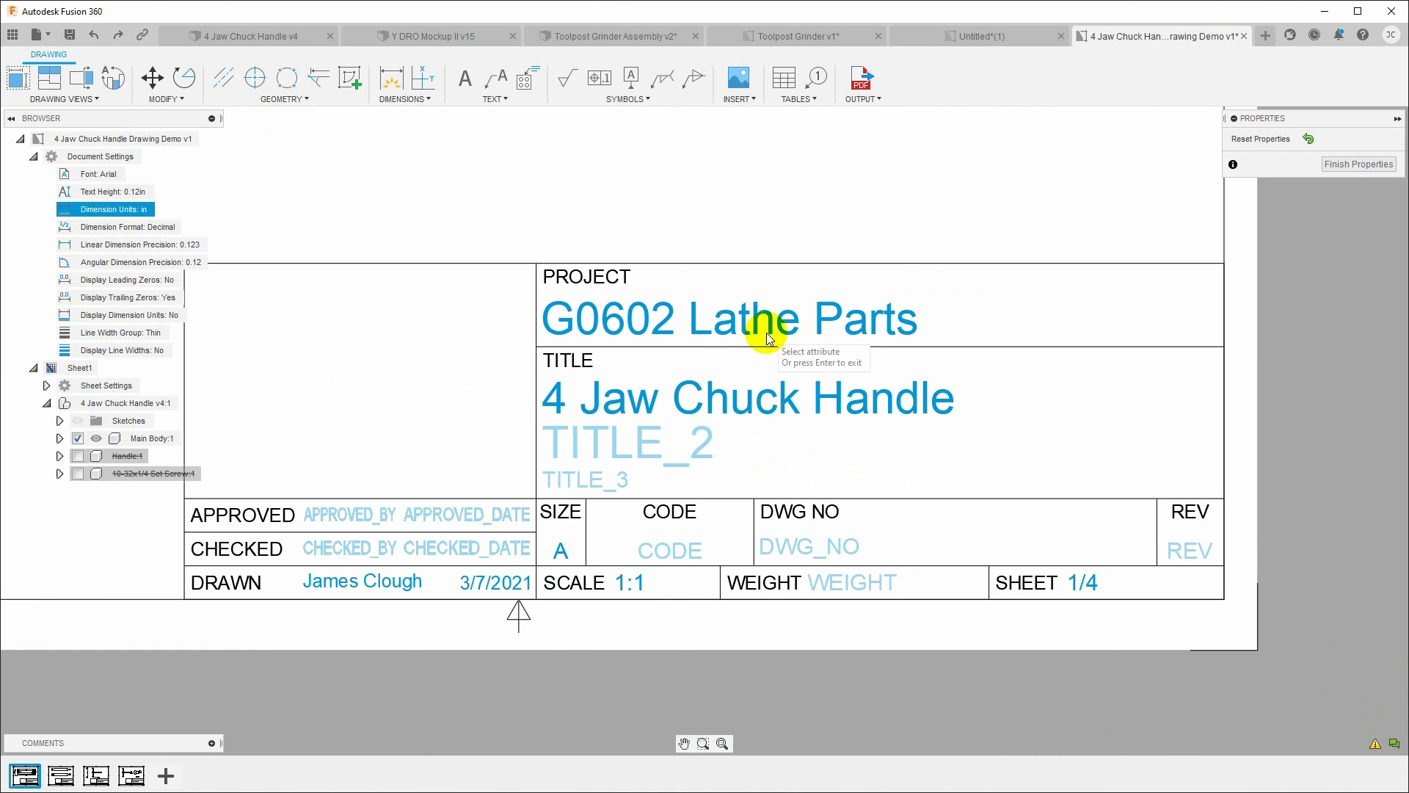
click(687, 402)
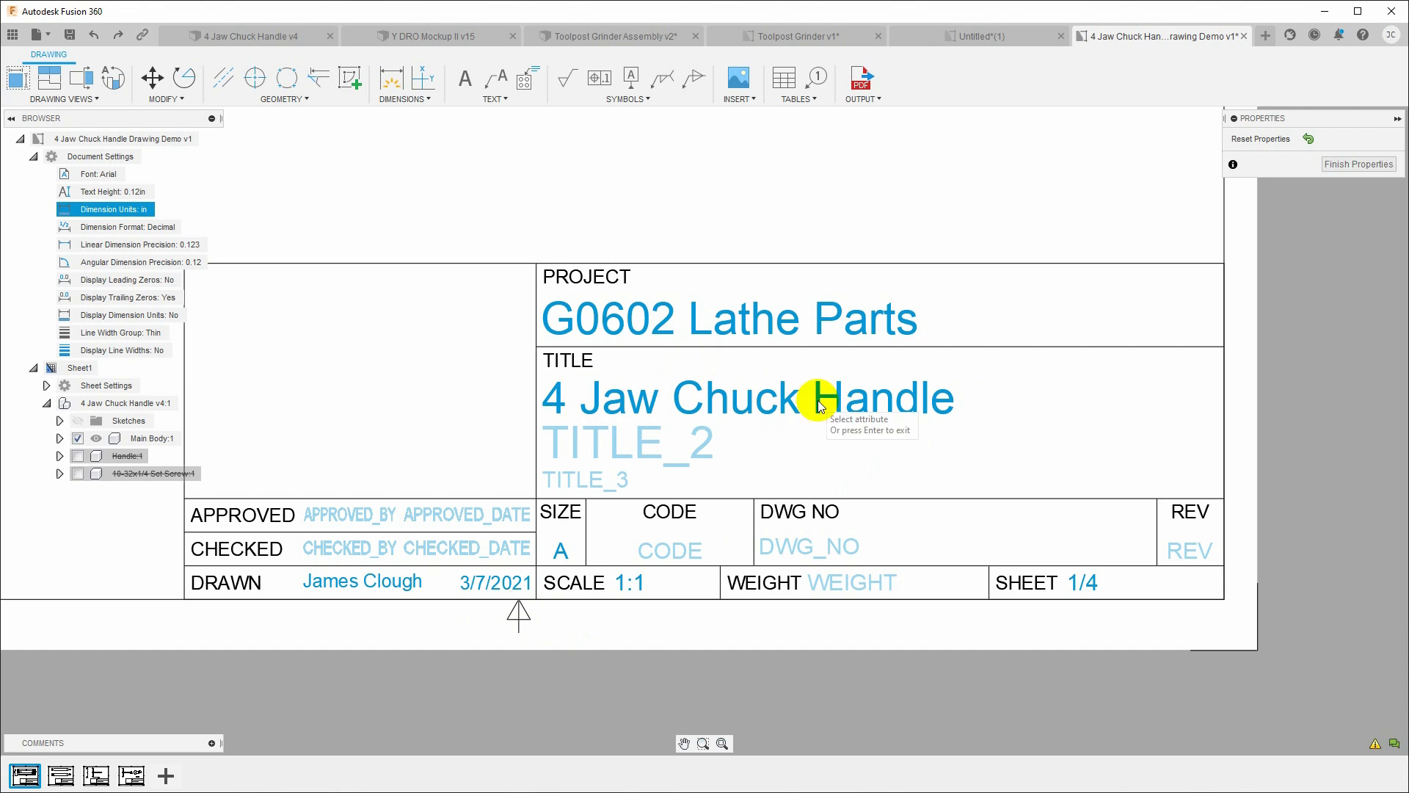
click(689, 404)
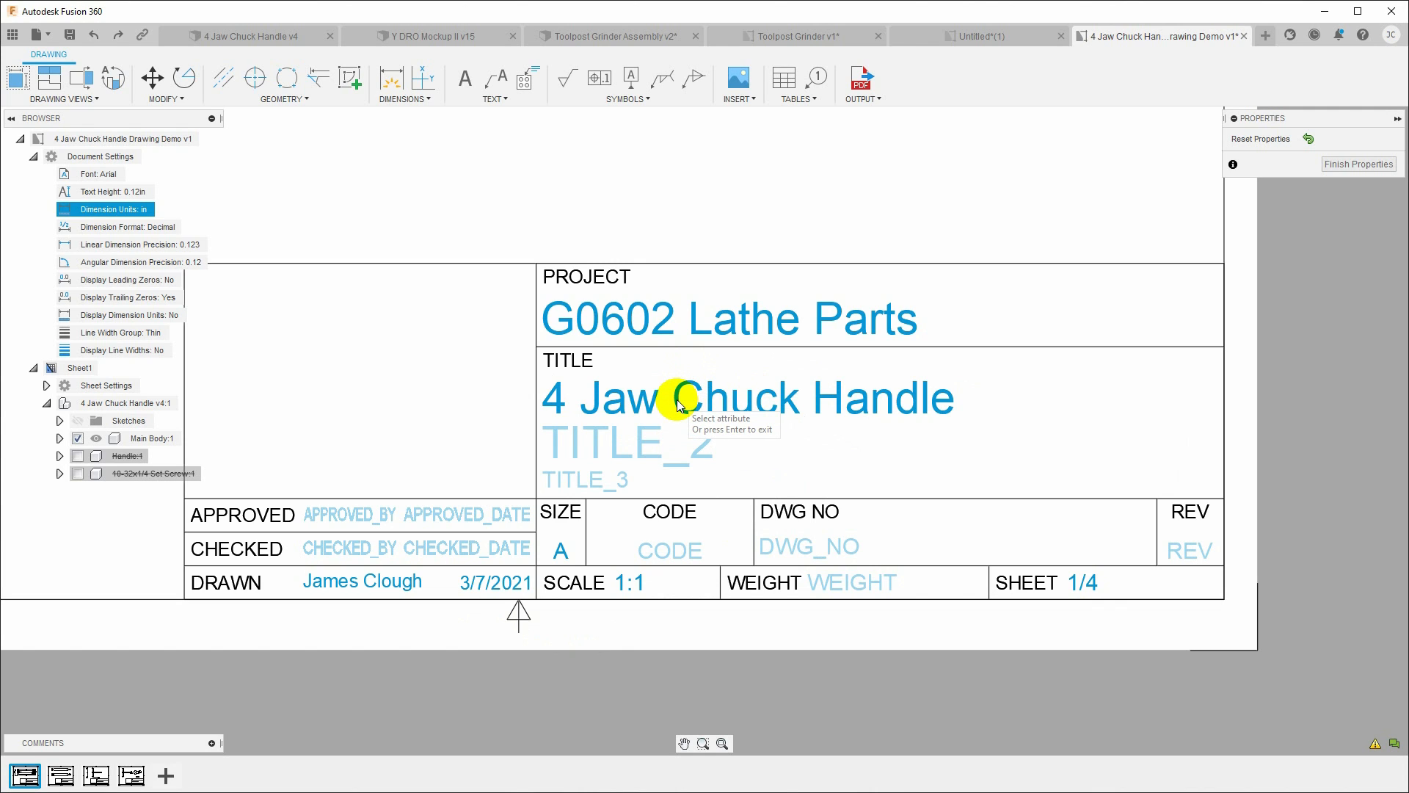
click(676, 404)
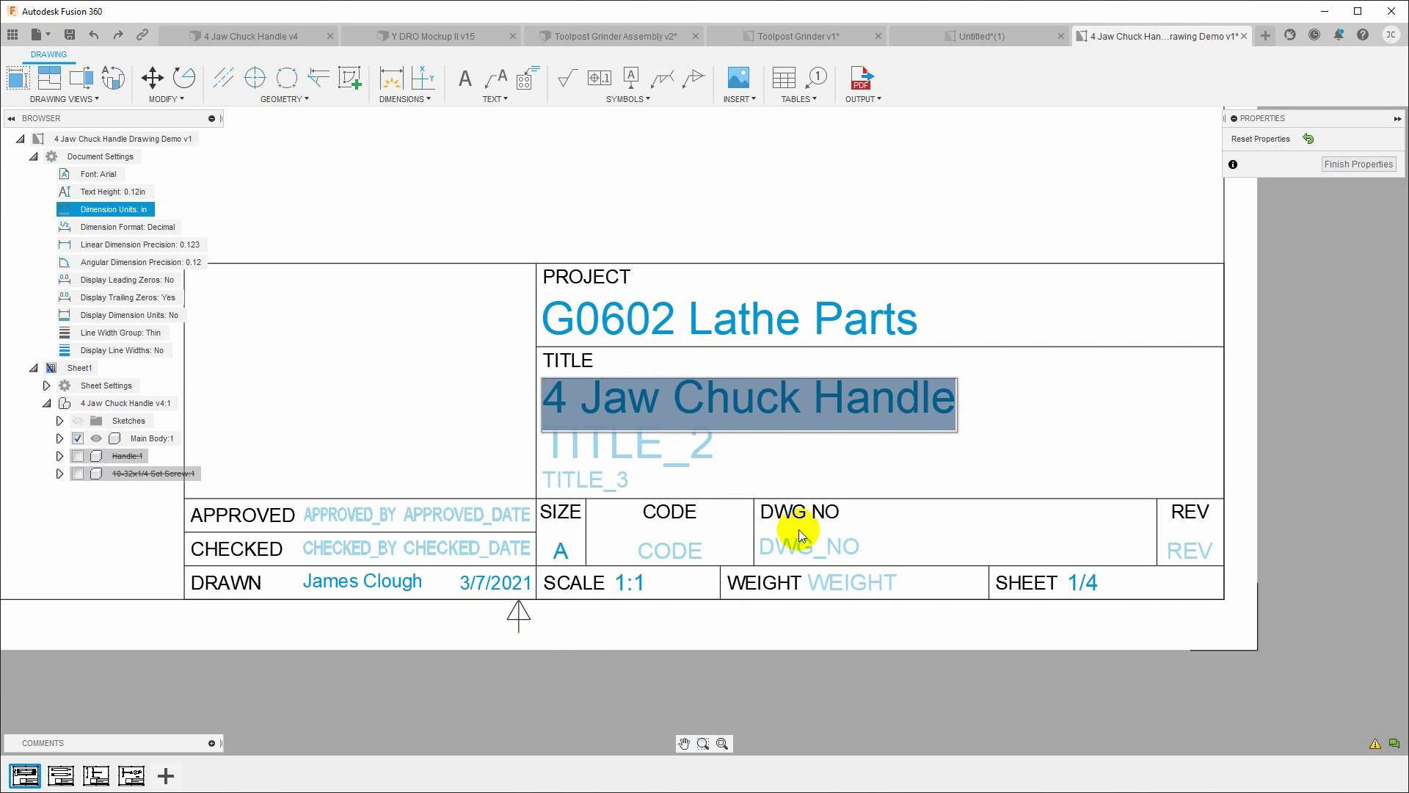
text(My Title)
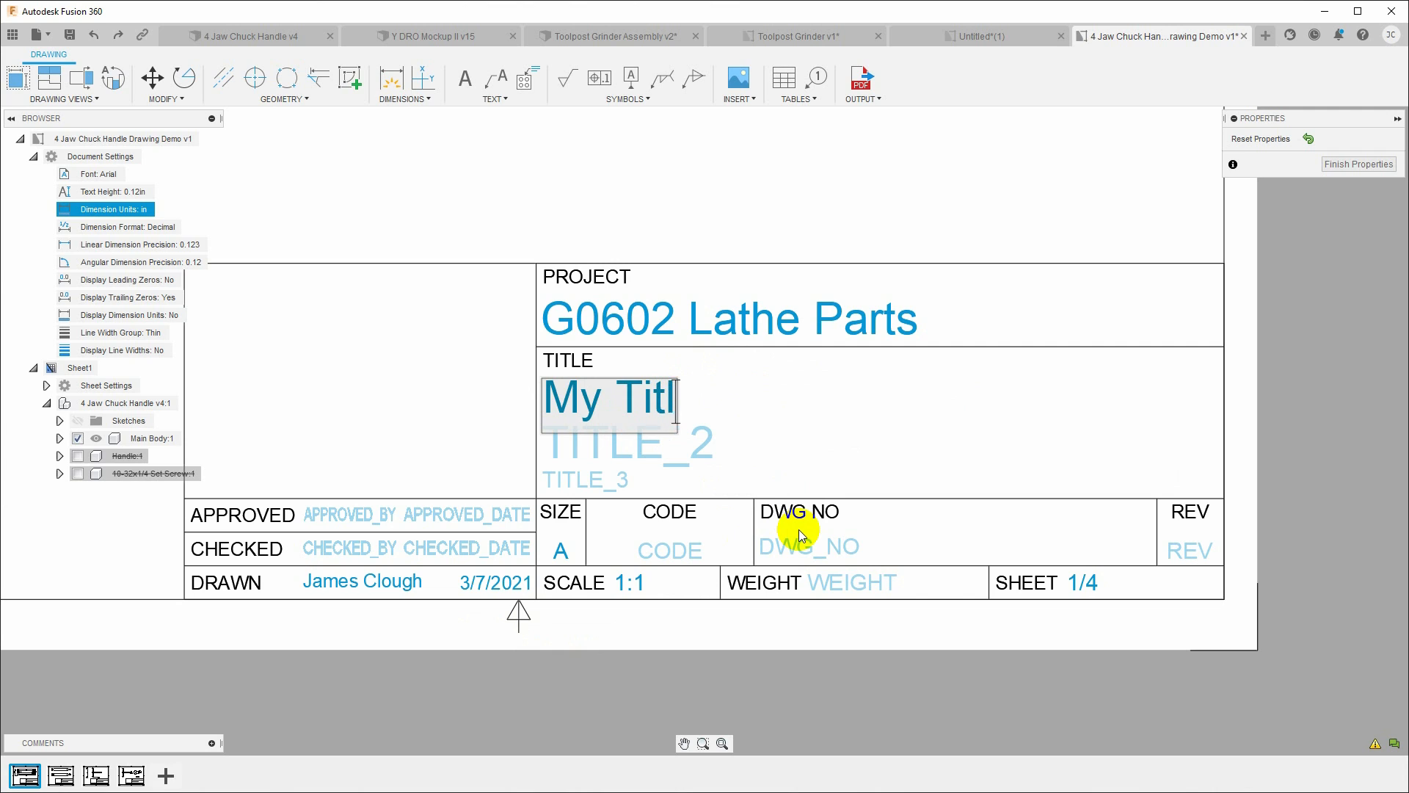
Try to enter the placeholder text "ajshdfklajsdflkasdx" in the title block's second title line
click(593, 446)
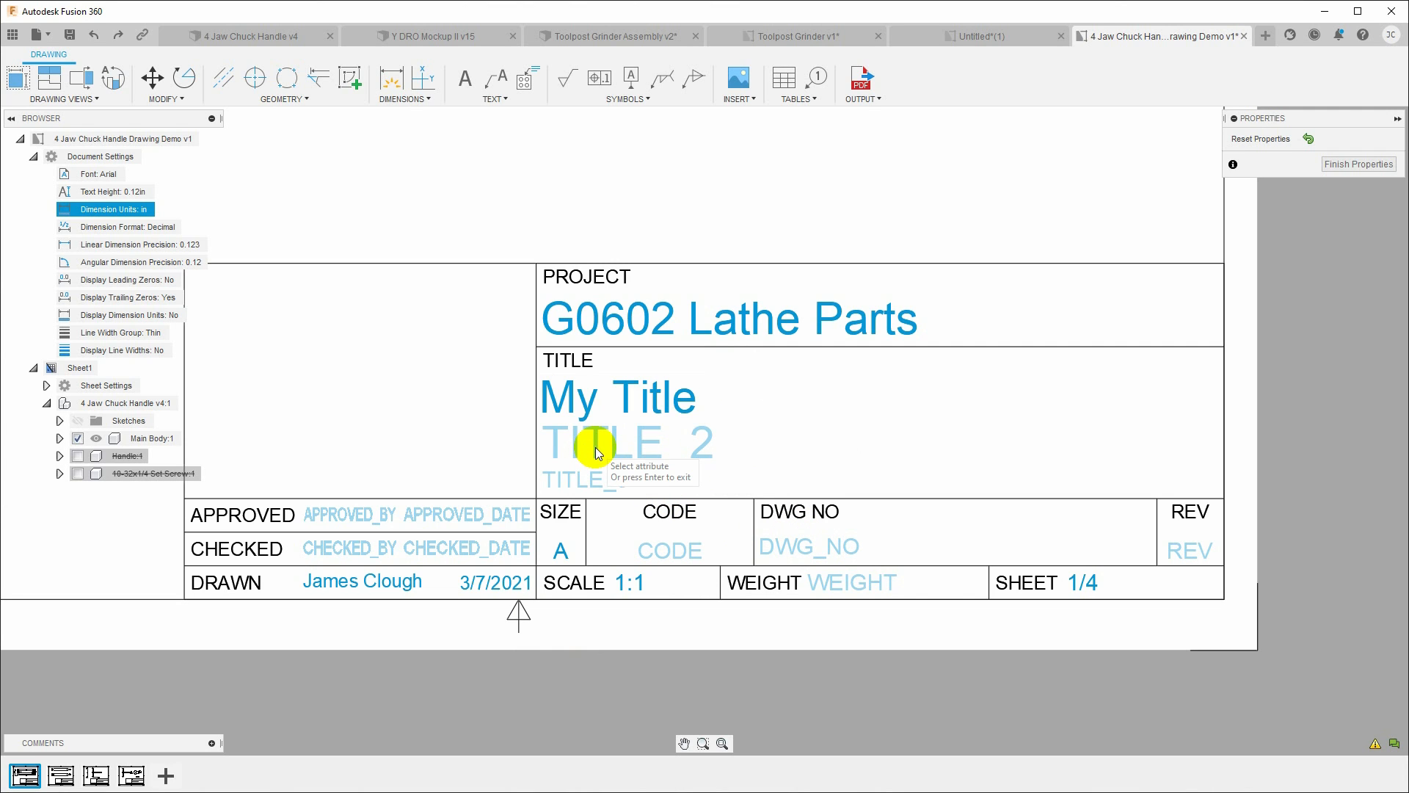
key(Delete)
text(ajshdfklajsdflkasd)
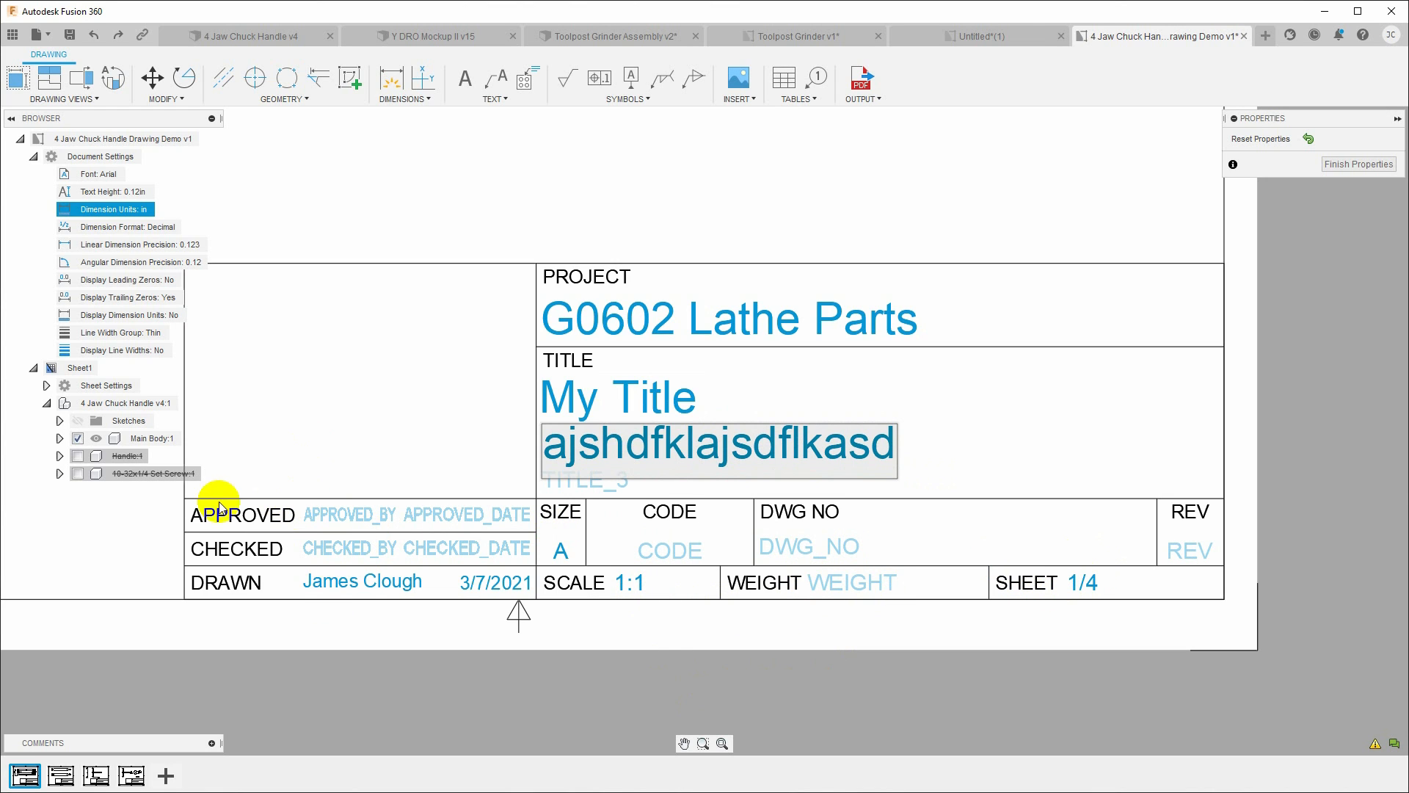
text(x)
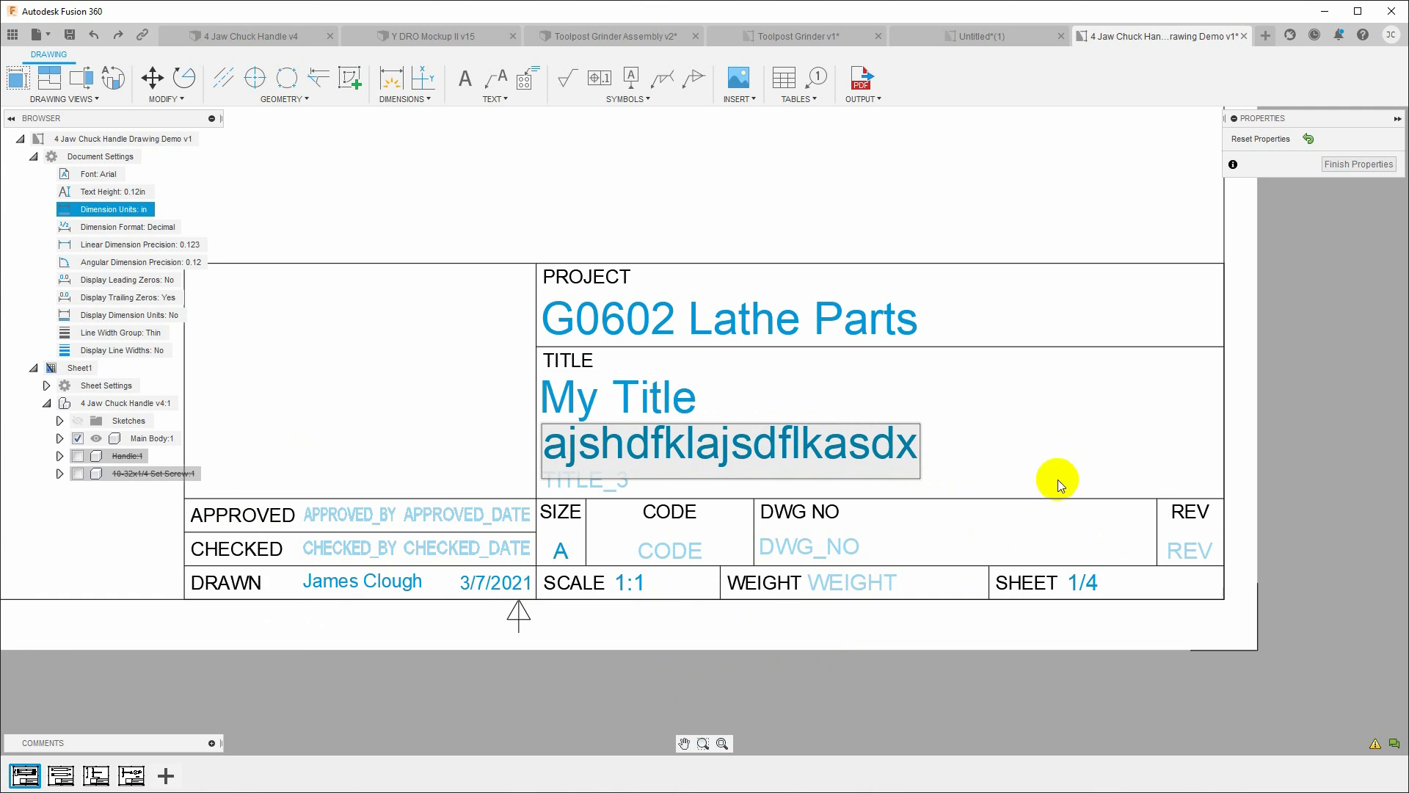
Finish editing the title block properties
click(1358, 164)
scroll(851, 440, down, 4)
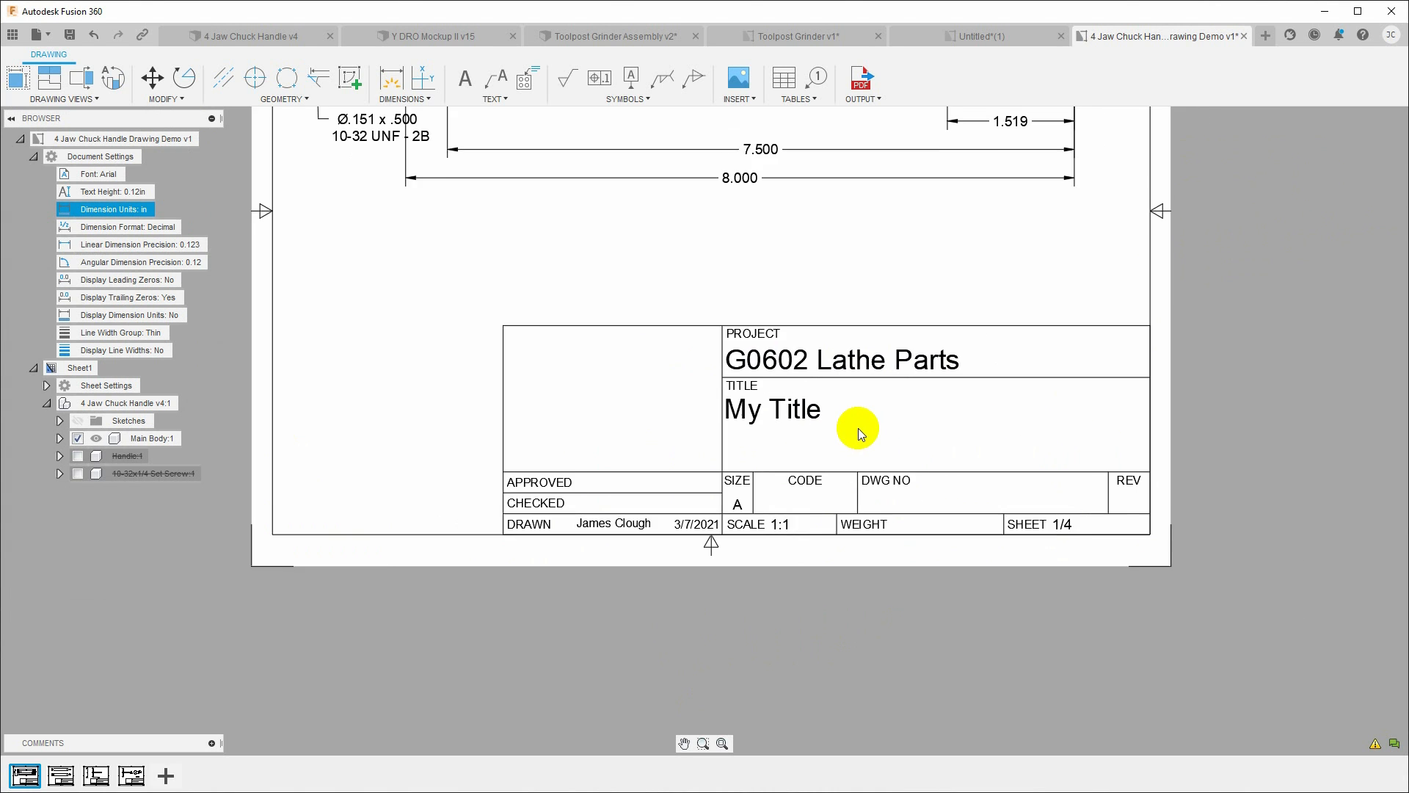
middle_drag(842, 283, 787, 448)
scroll(786, 484, down, 6)
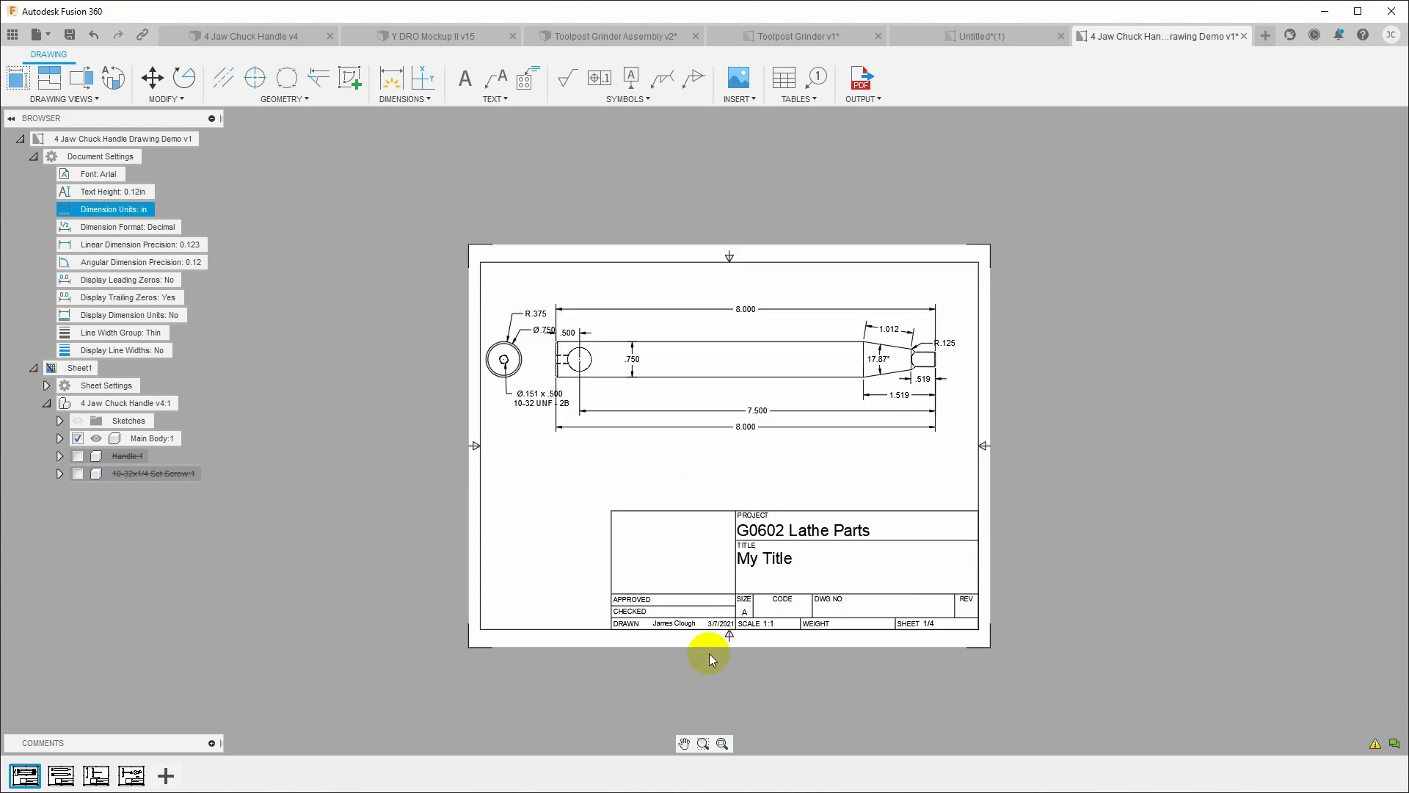
scroll(785, 531, up, 6)
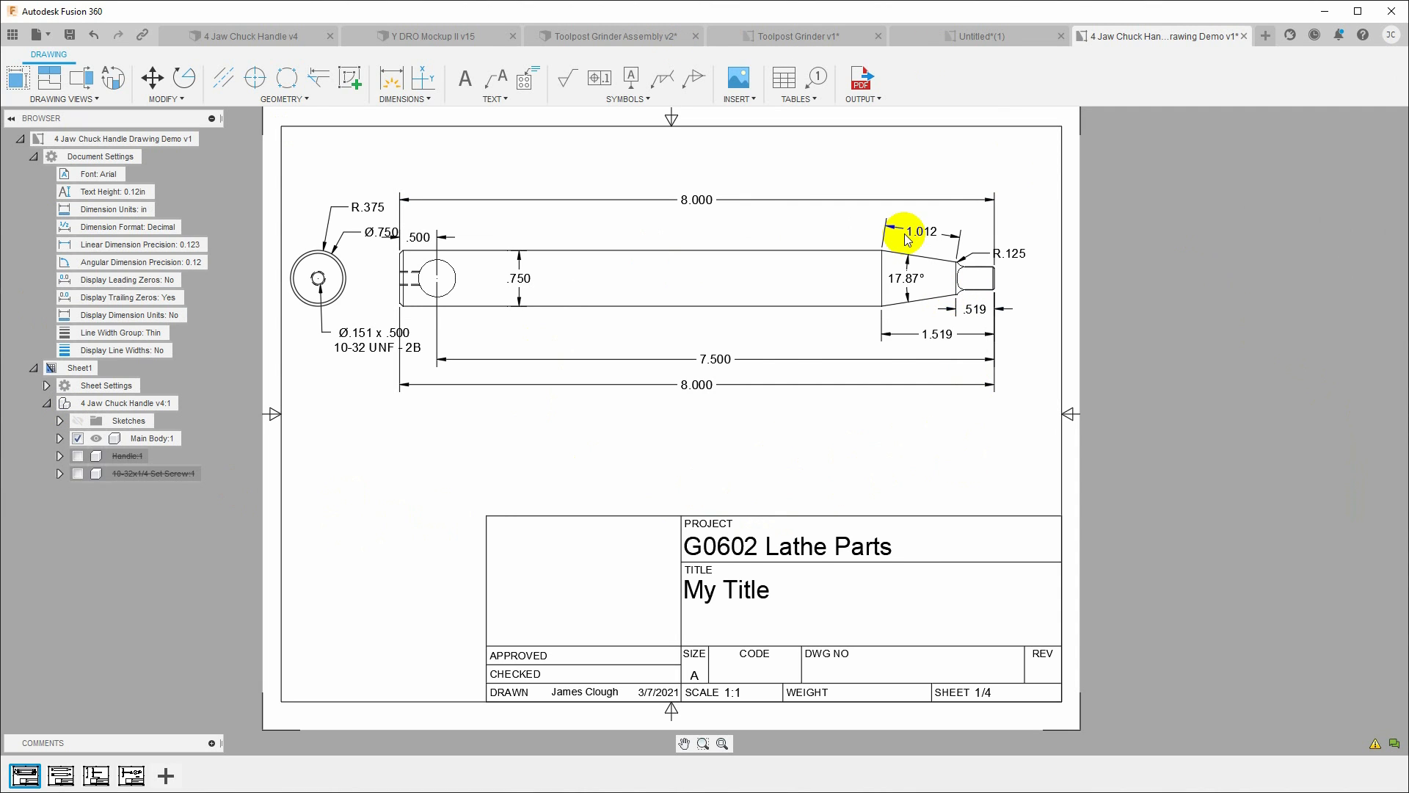
Export only the current sheet with lineweights as "4 Jaw Chuck Handle Drawing Demo v1.pdf" in Downloads, inspect the opened PDF and close it
click(862, 80)
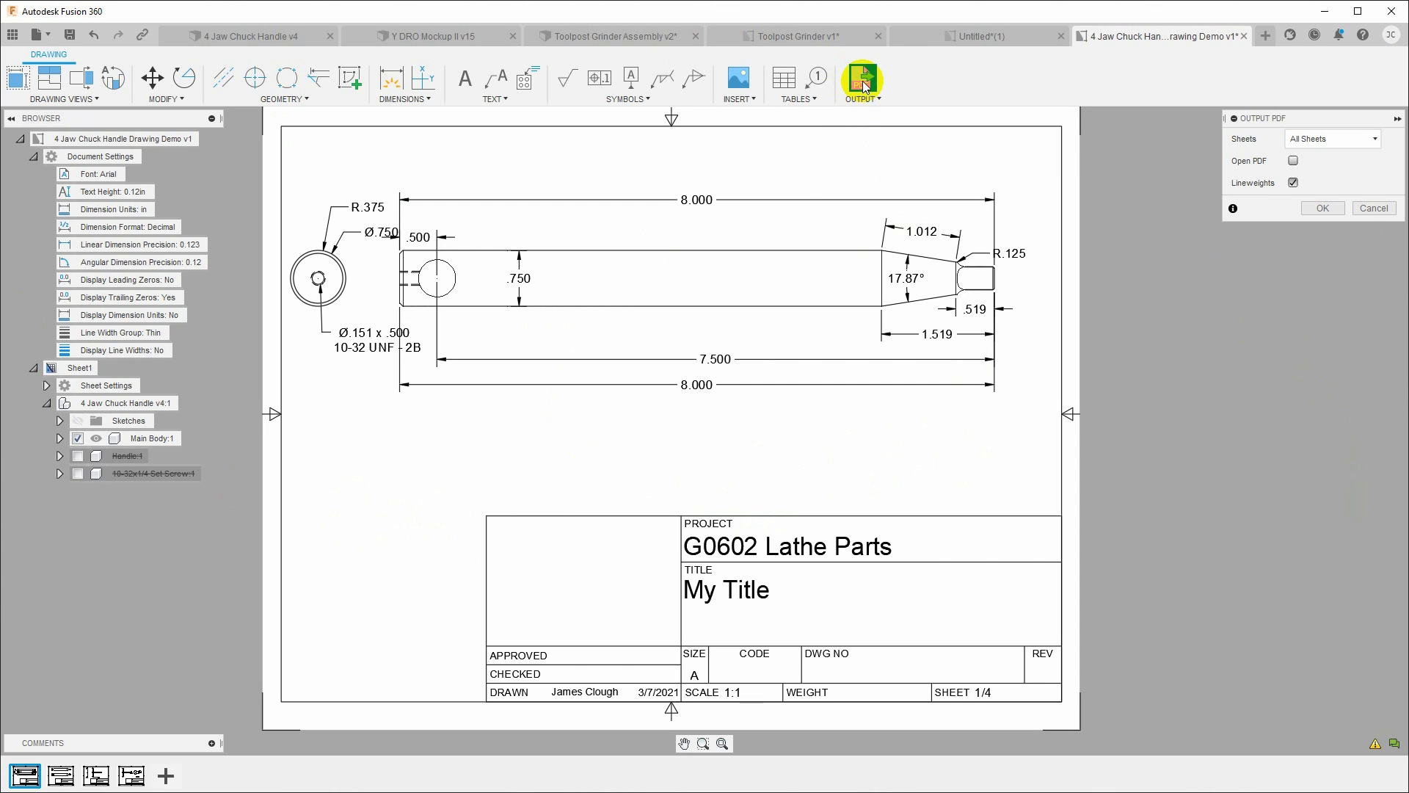
click(1353, 140)
click(1324, 161)
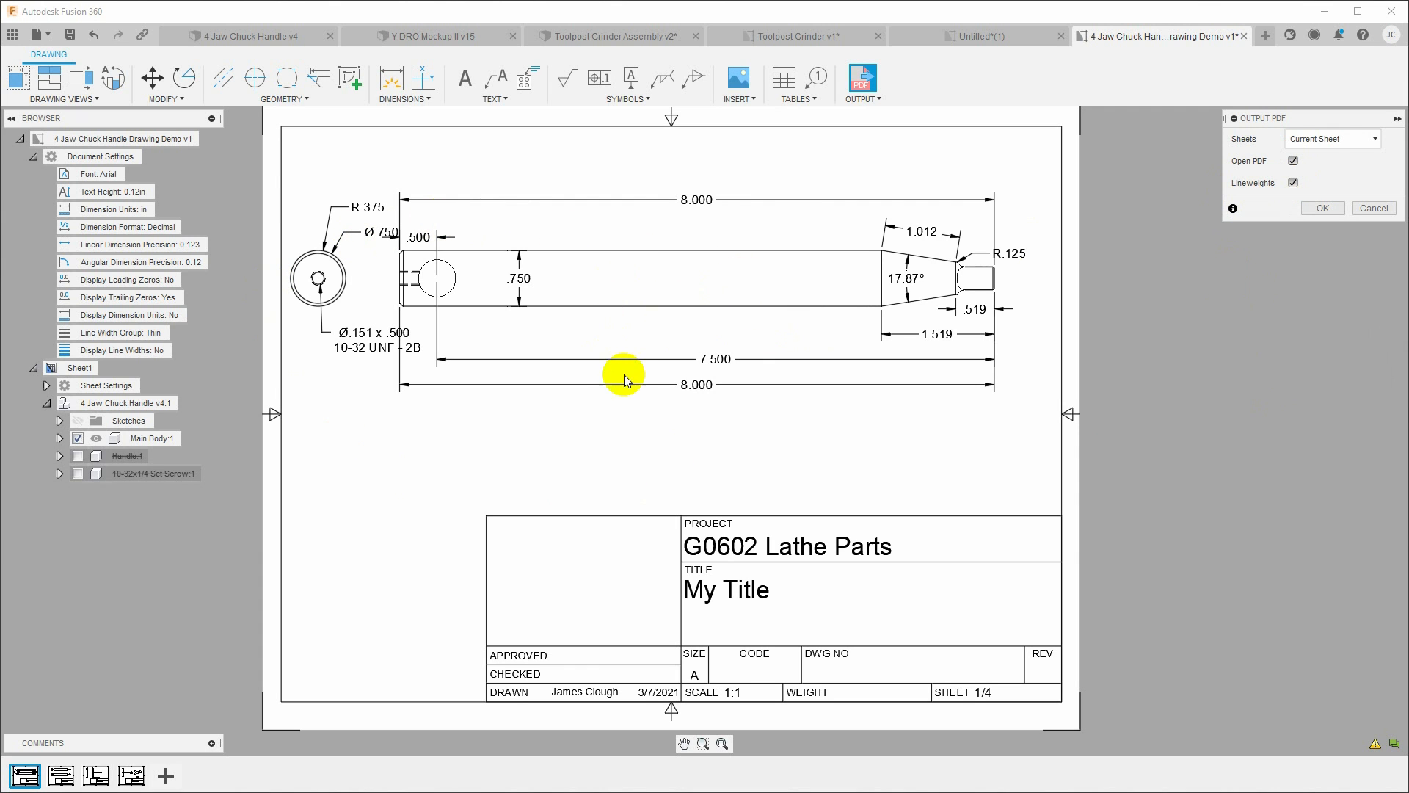
click(1322, 208)
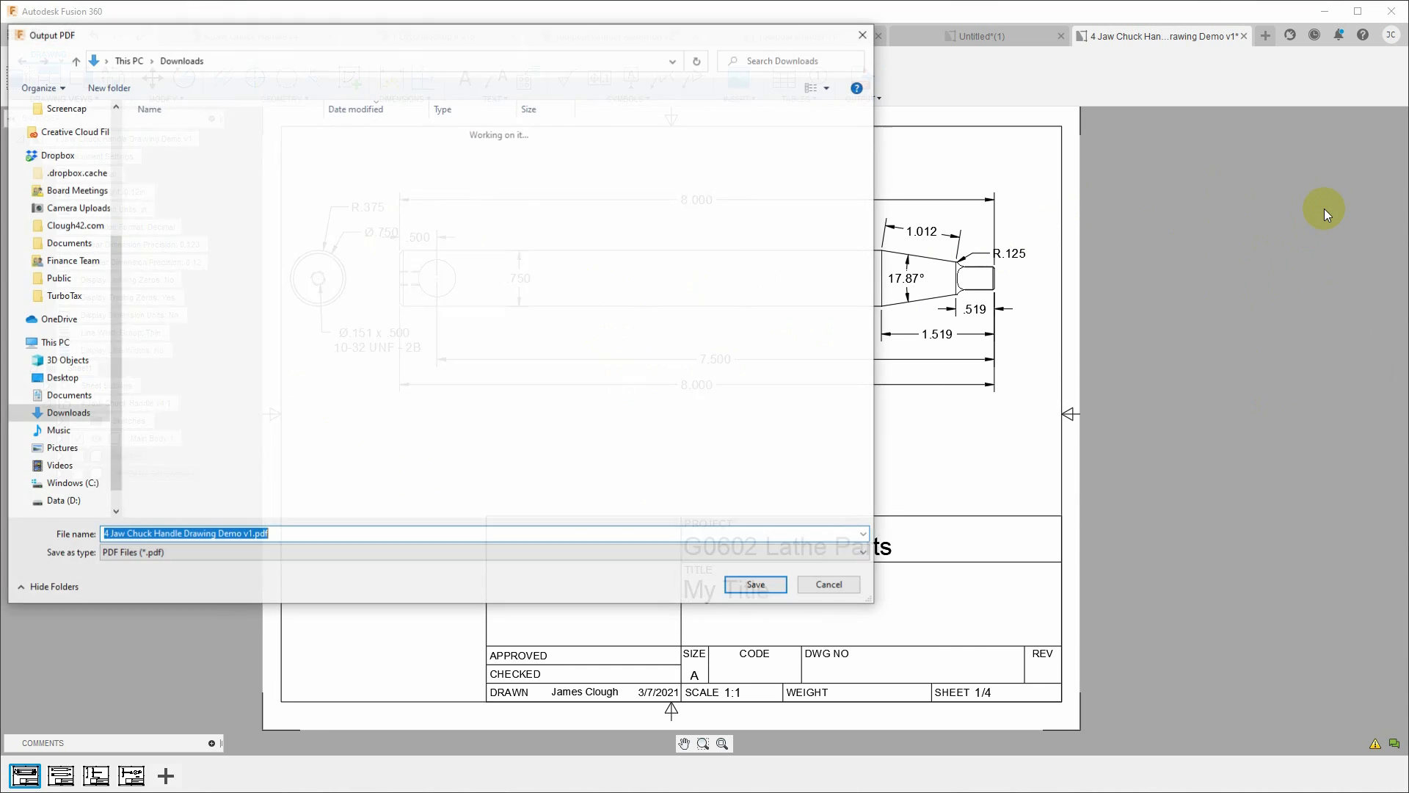
click(759, 585)
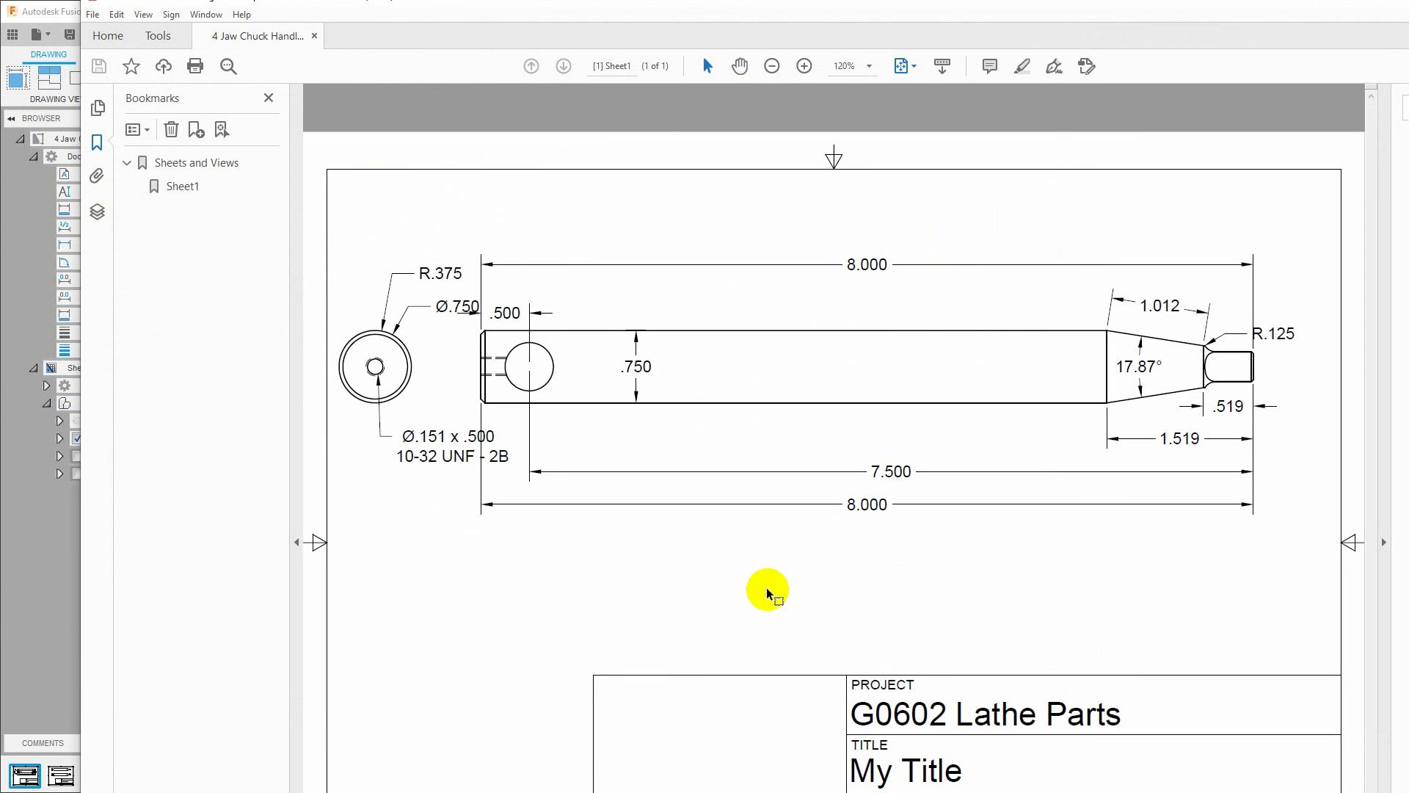
drag(364, 9, 414, 9)
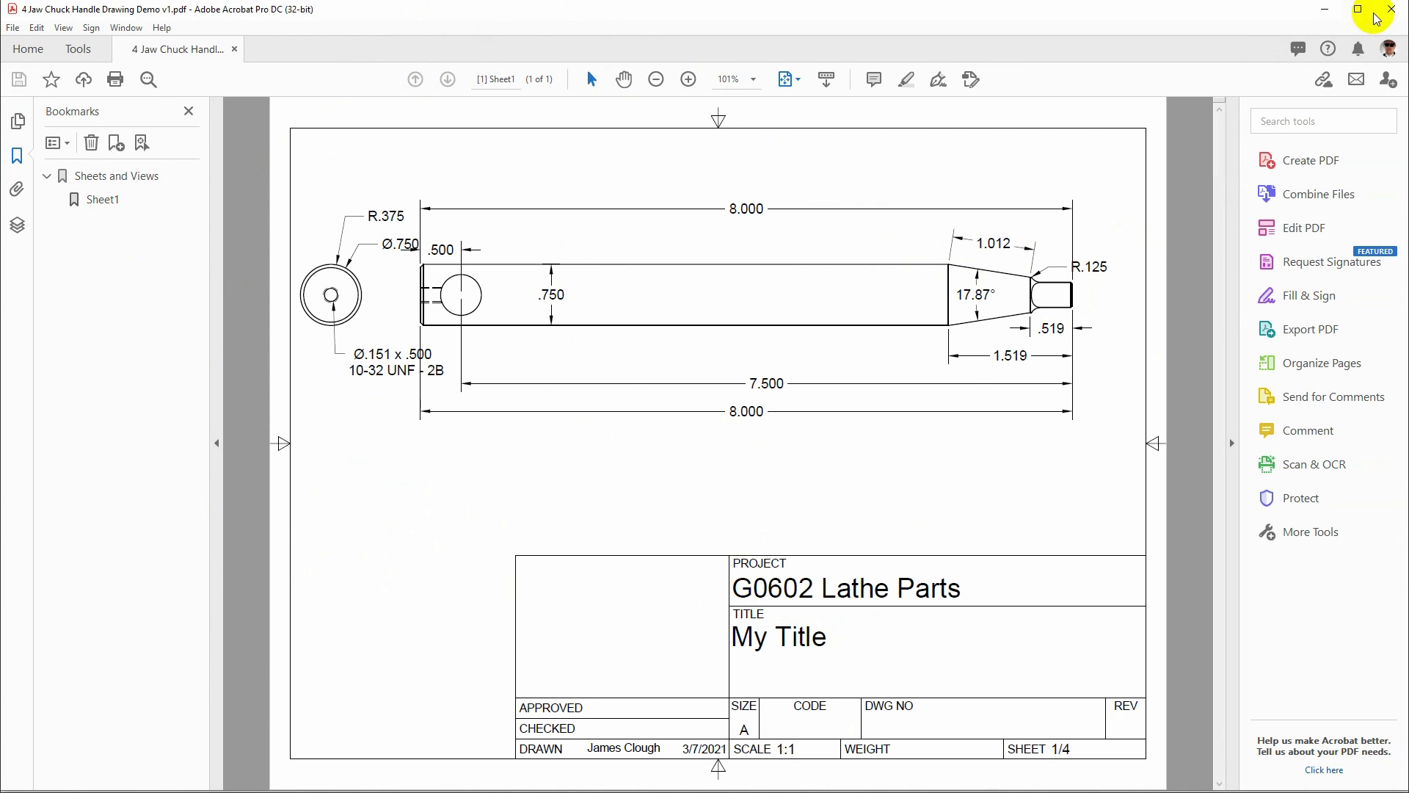
click(1392, 10)
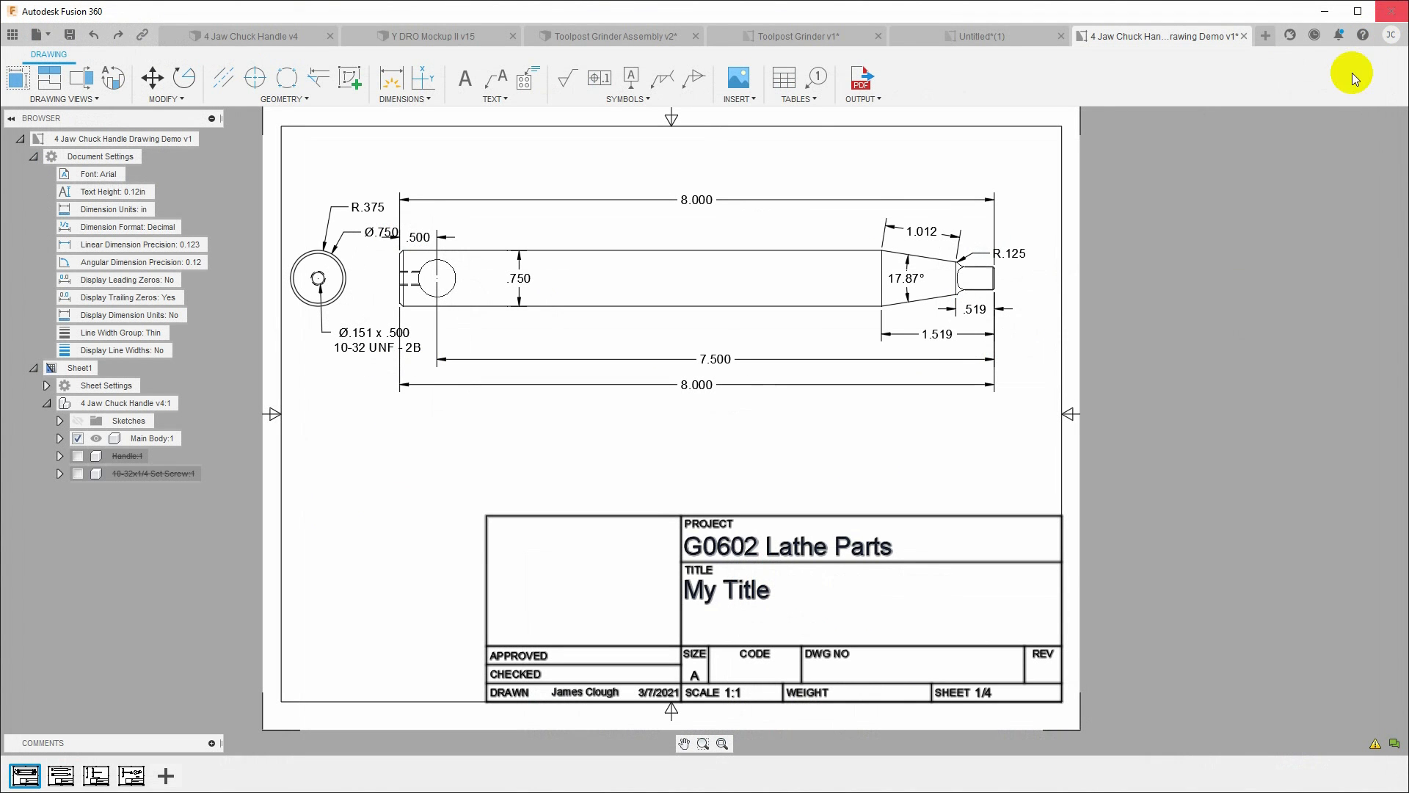
Export all sheets to PDF without lineweights, replacing "4 Jaw Chuck Handle Drawing Demo v1.pdf", inspect the opened file and close it
click(860, 80)
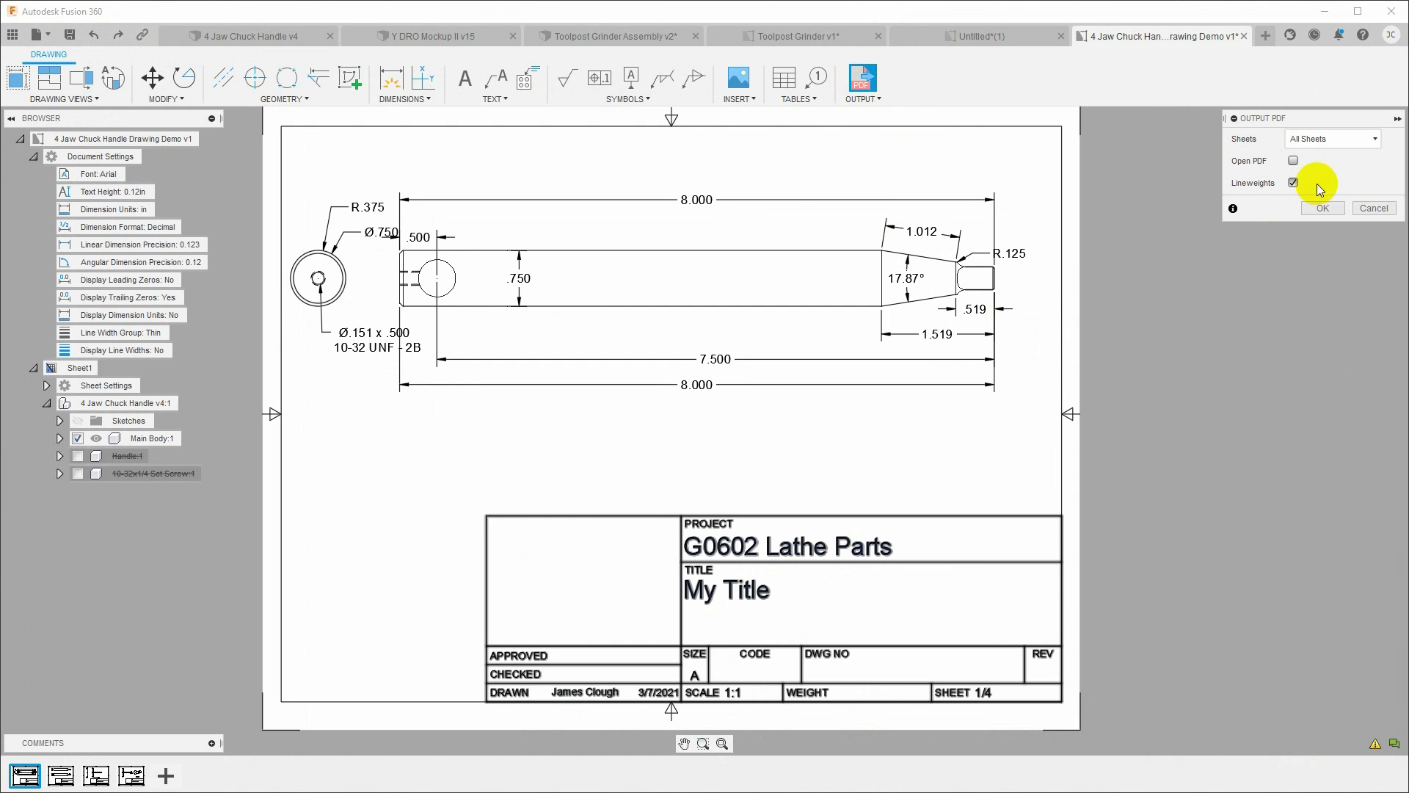
click(1293, 182)
click(1293, 160)
click(1303, 207)
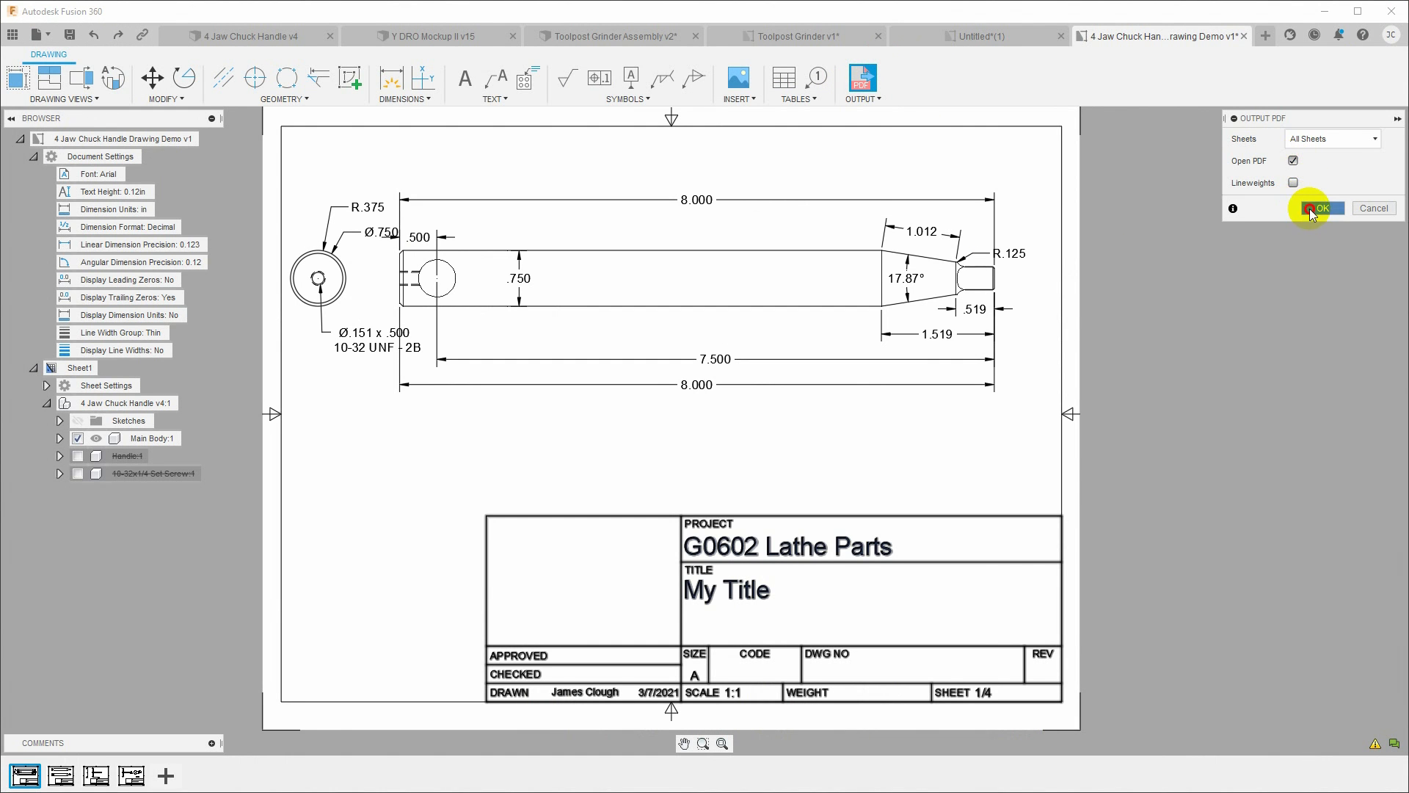
click(755, 587)
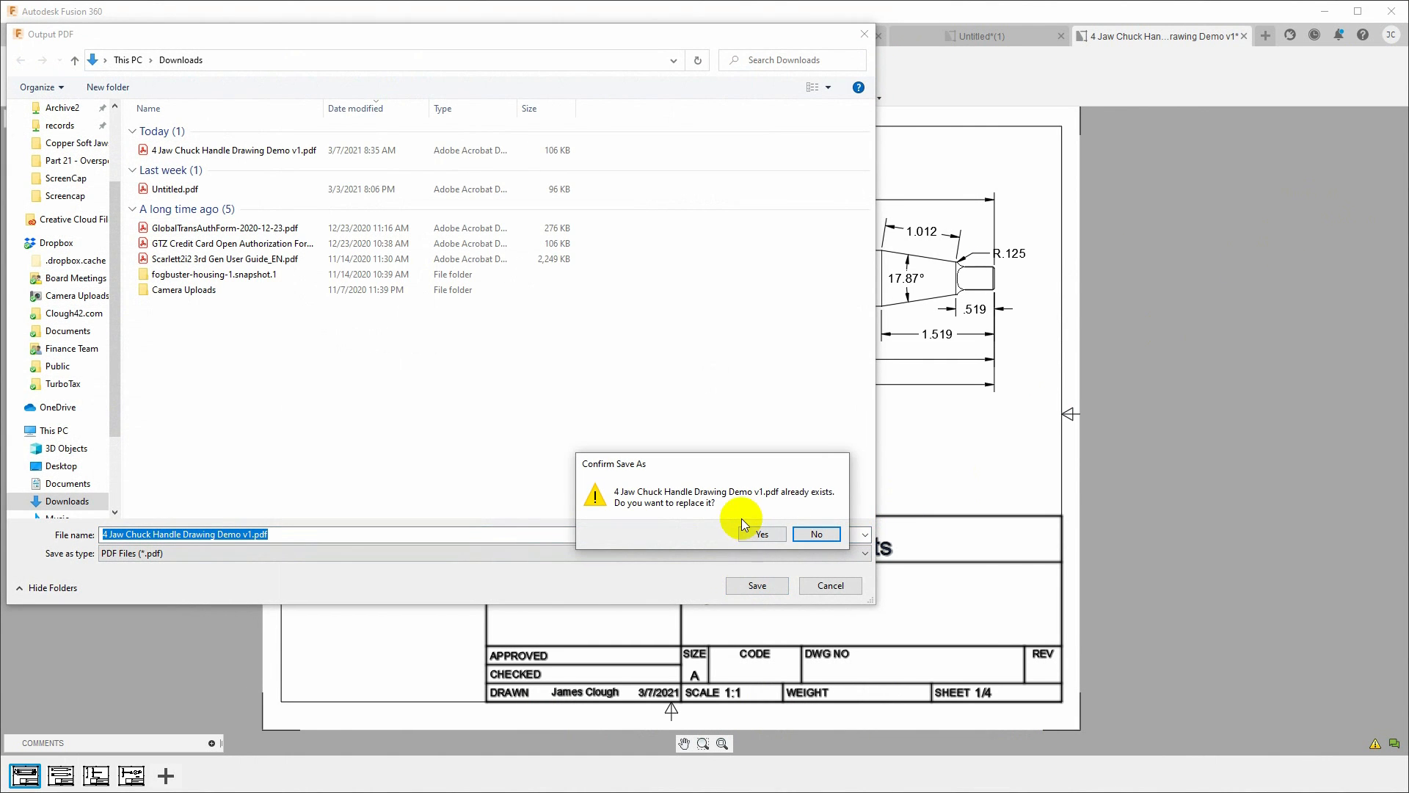
click(761, 534)
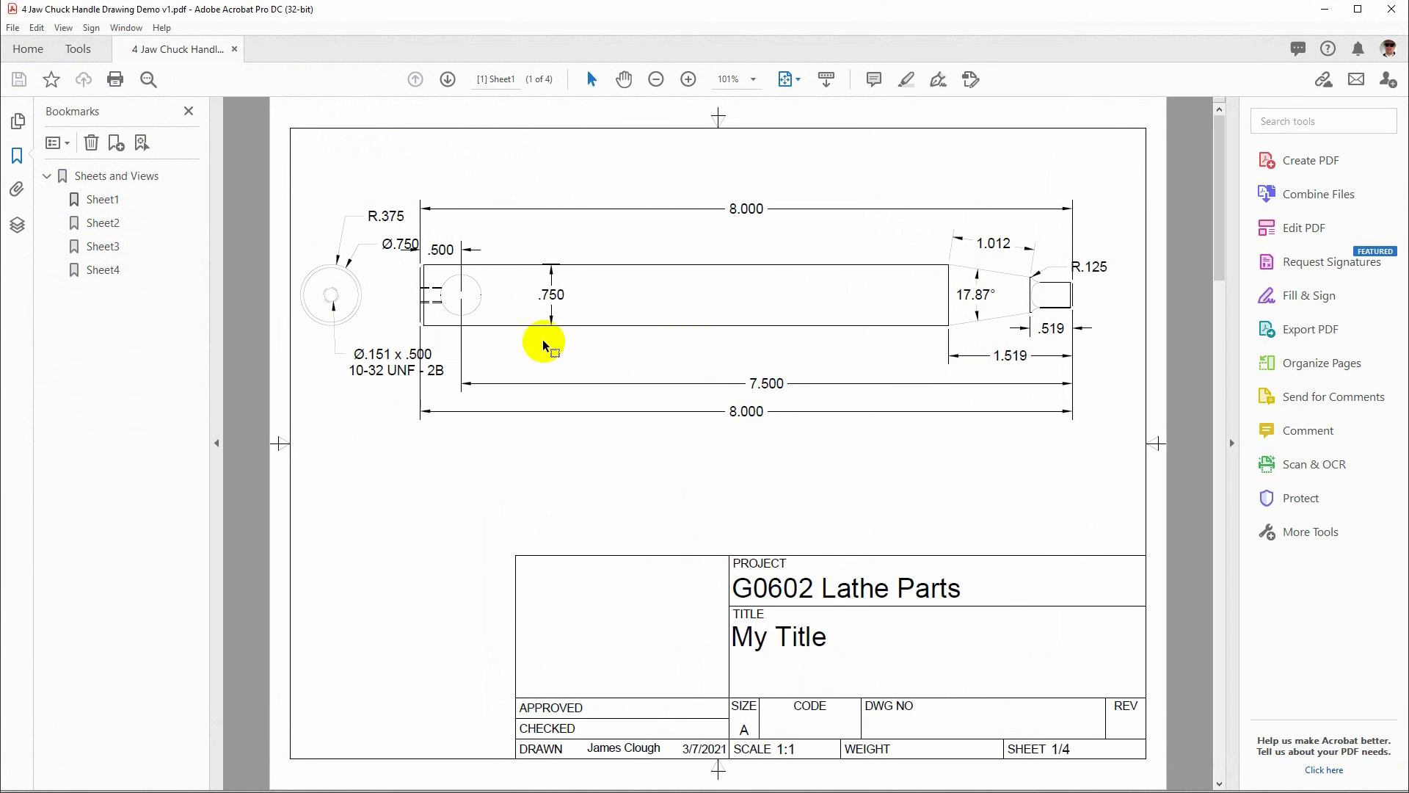
click(1396, 13)
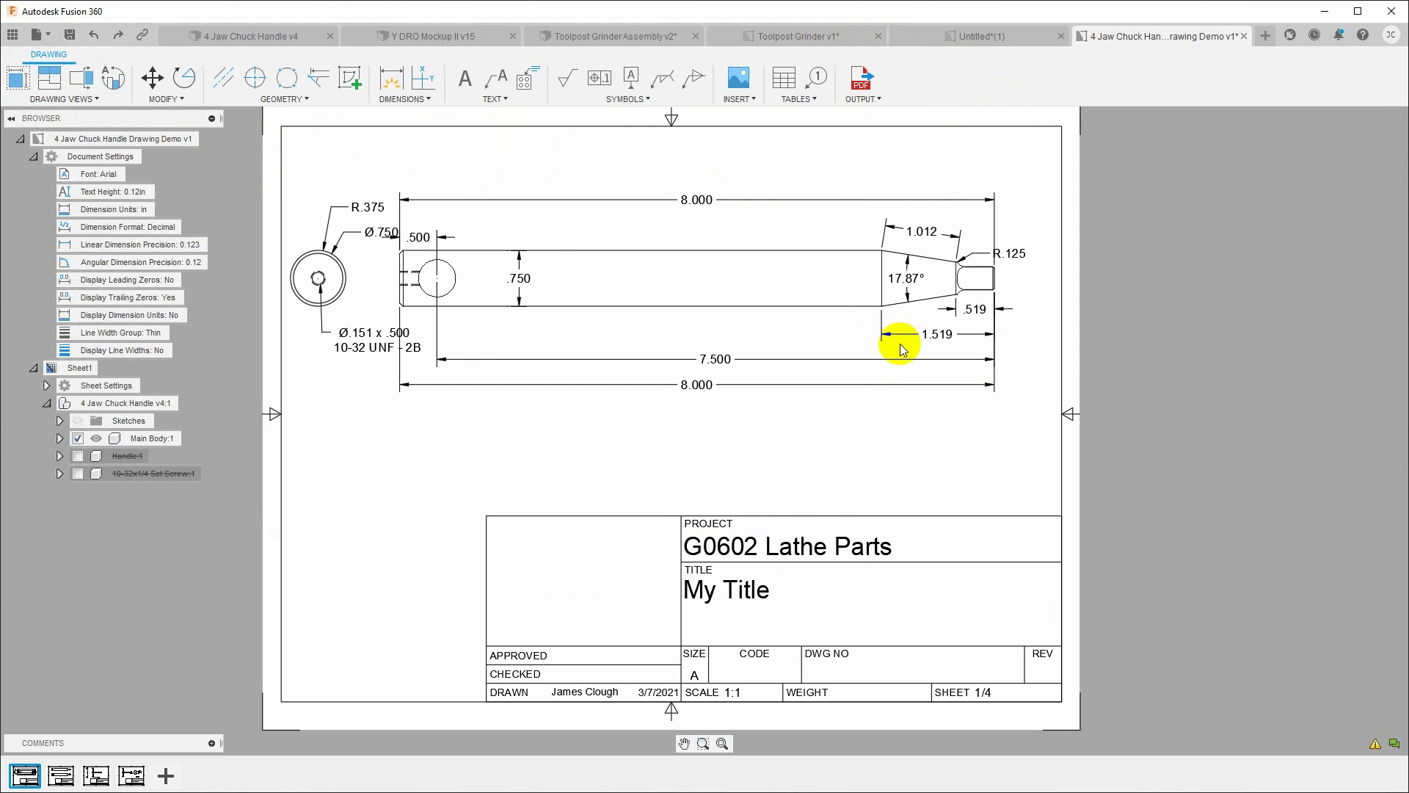
Set up a print of the drawing using Microsoft Print to PDF as the printer and only the current sheet
click(37, 35)
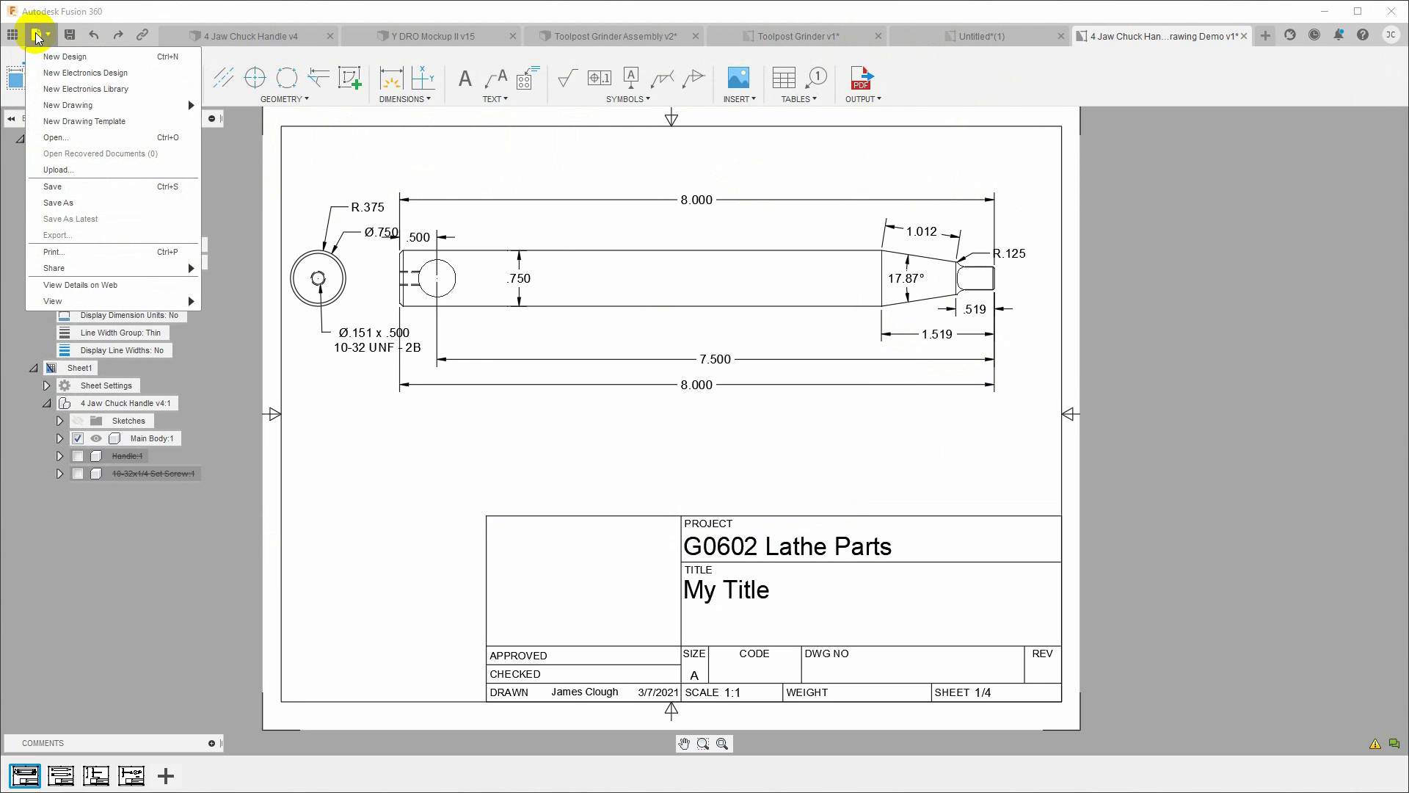
click(92, 256)
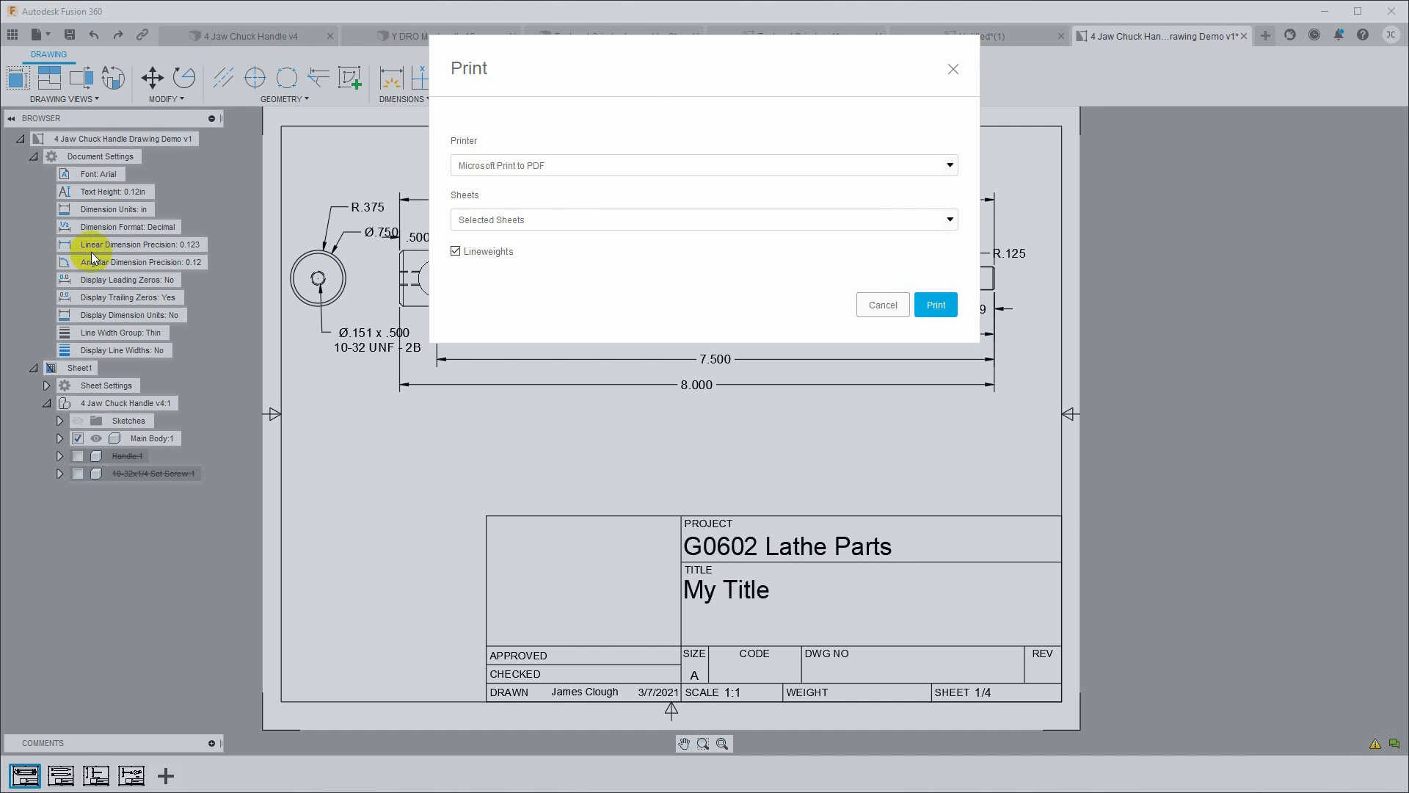
click(623, 163)
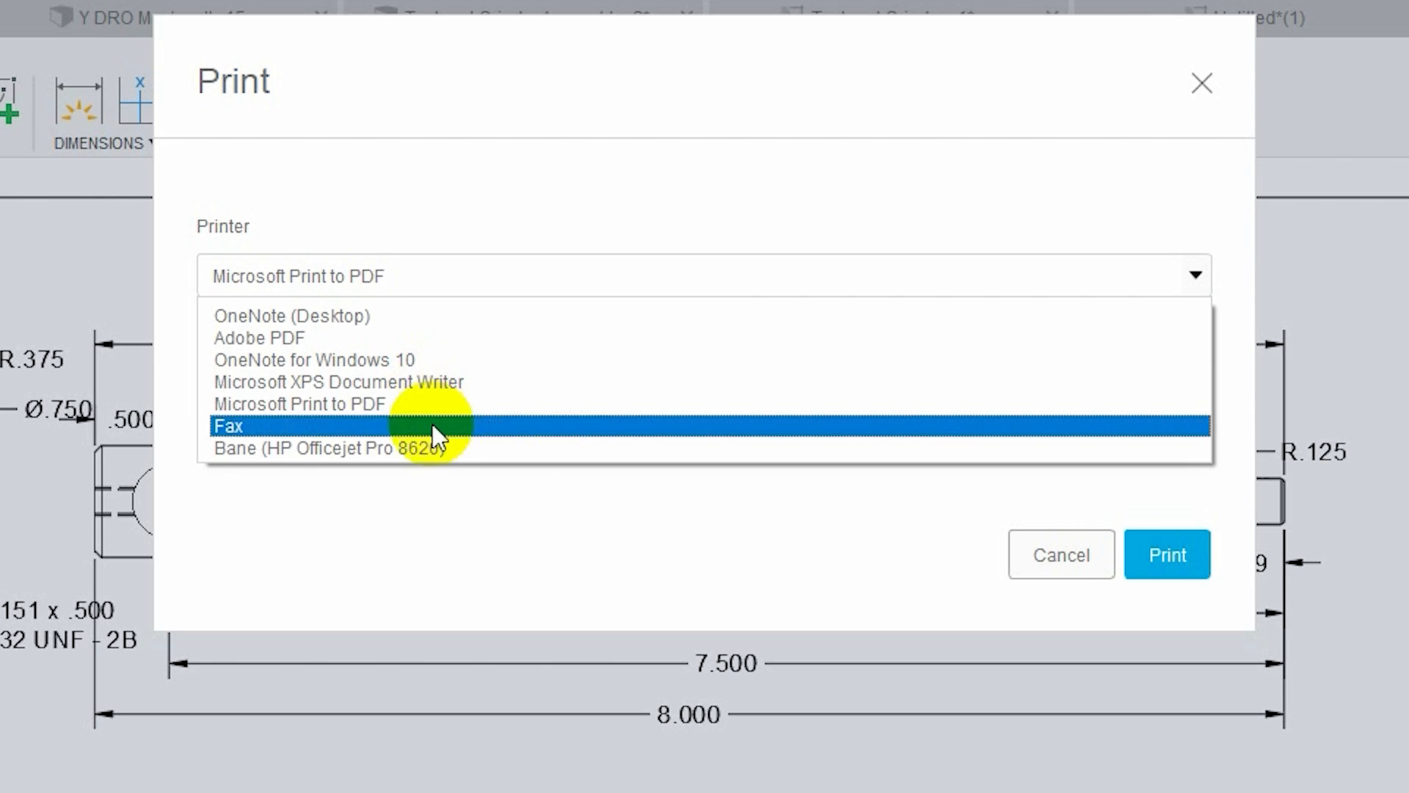
click(433, 448)
click(437, 274)
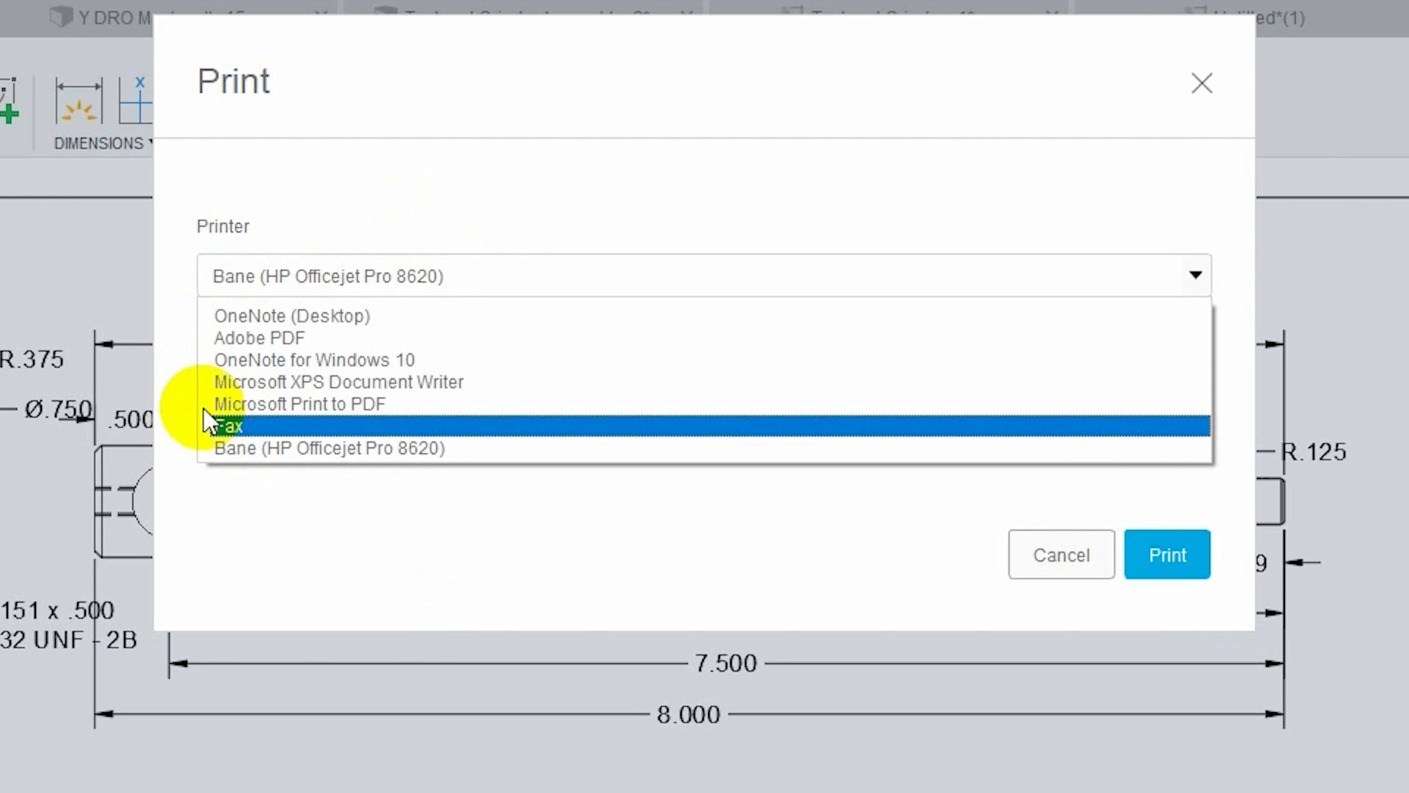
click(408, 405)
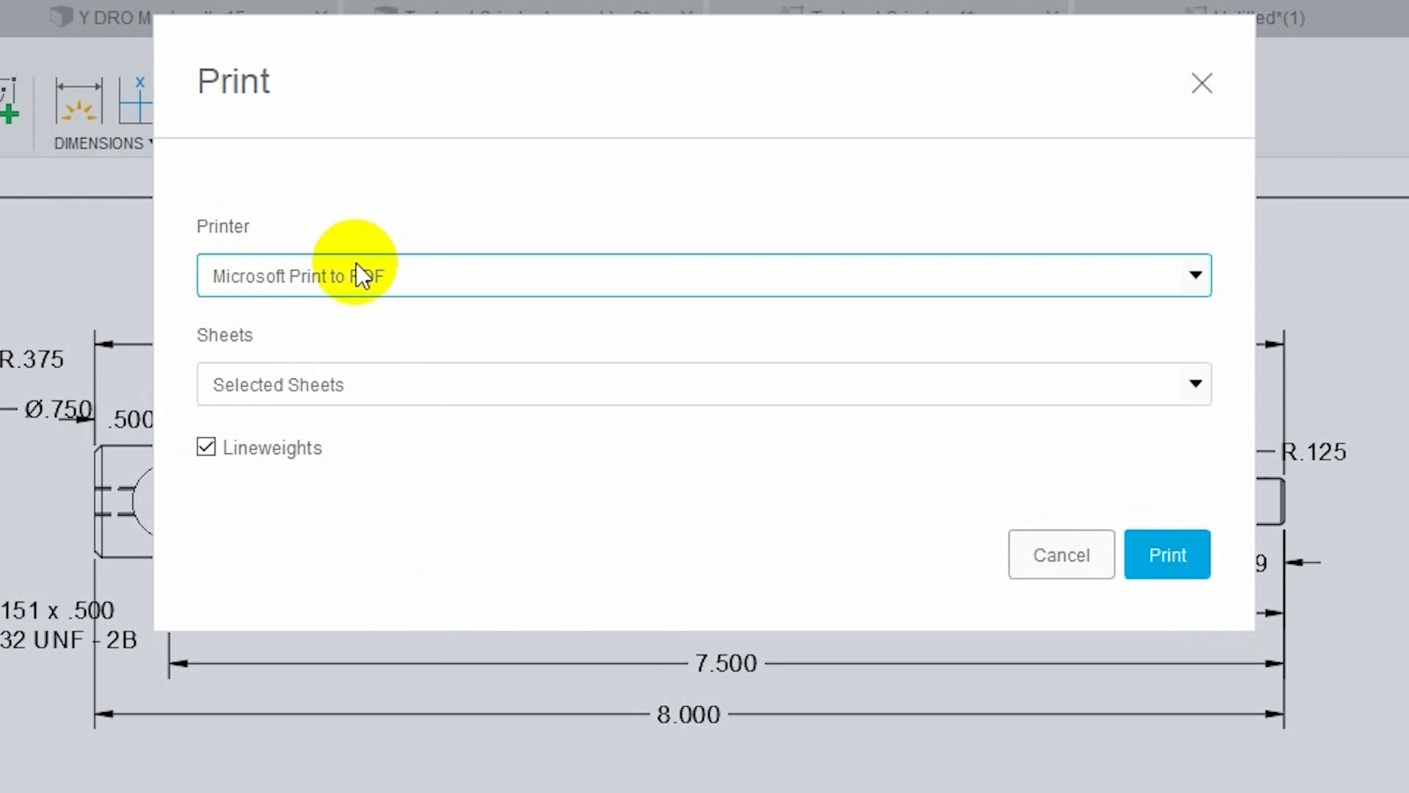
click(301, 383)
click(302, 443)
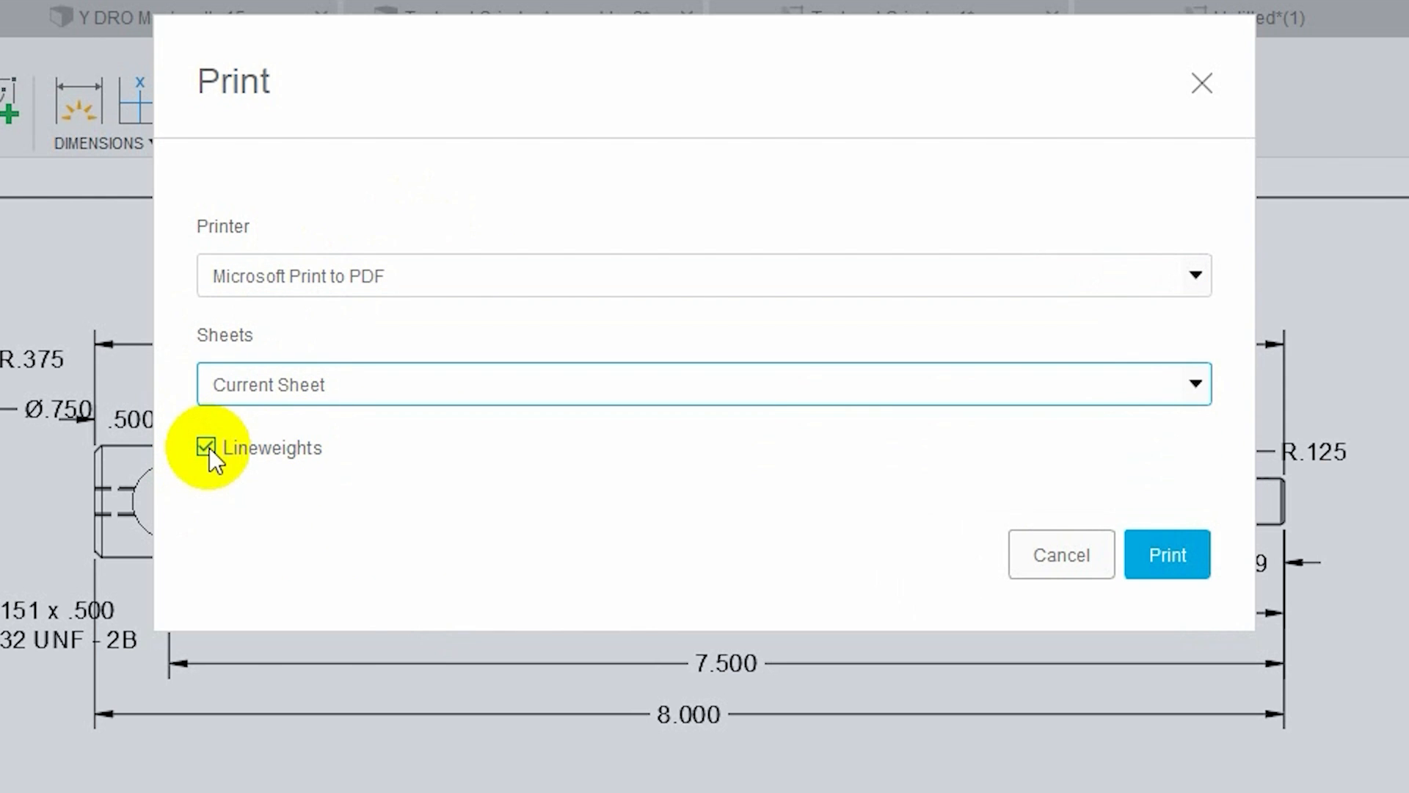
Print the current sheet with lineweights and save the output as mydrawing.pdf in the Downloads folder
click(1170, 559)
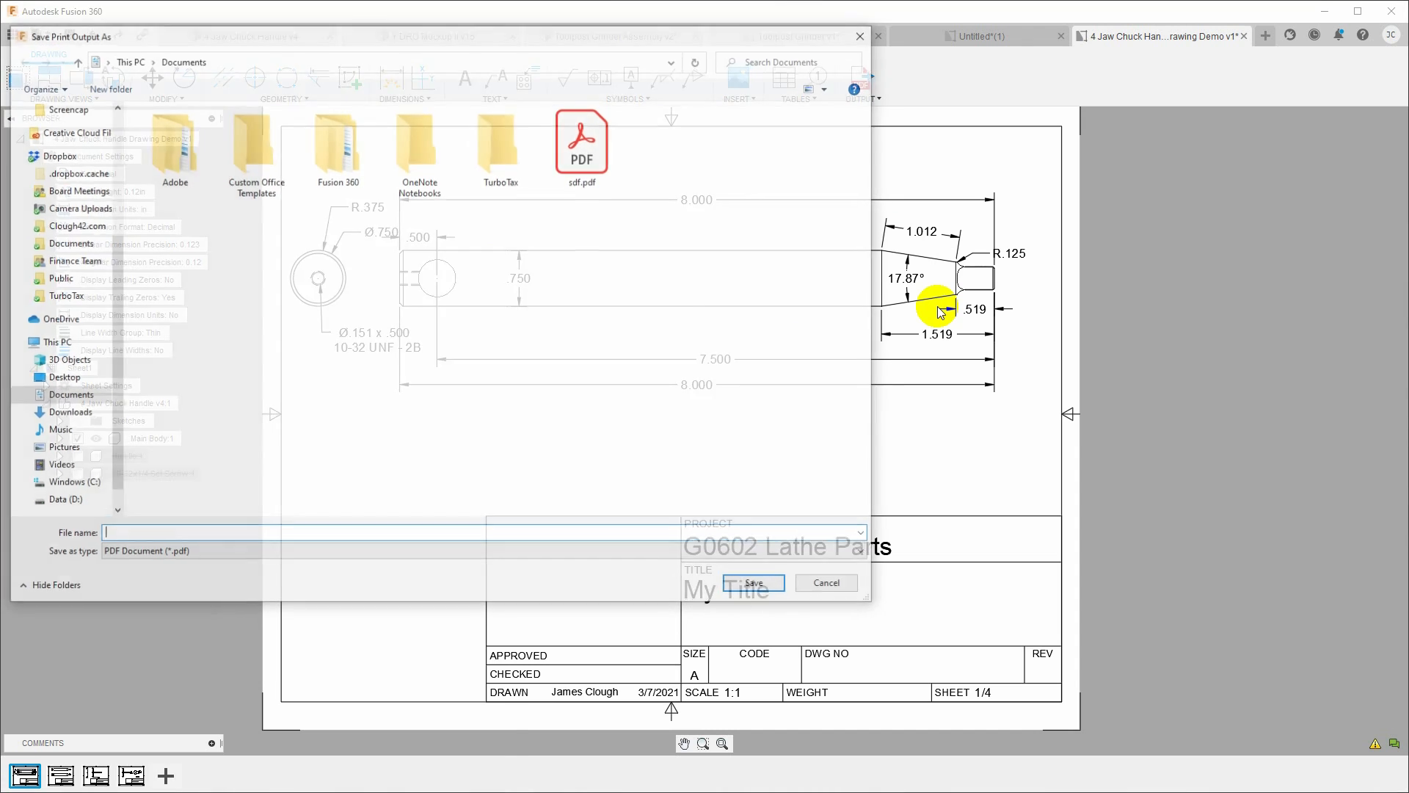
click(67, 413)
click(170, 536)
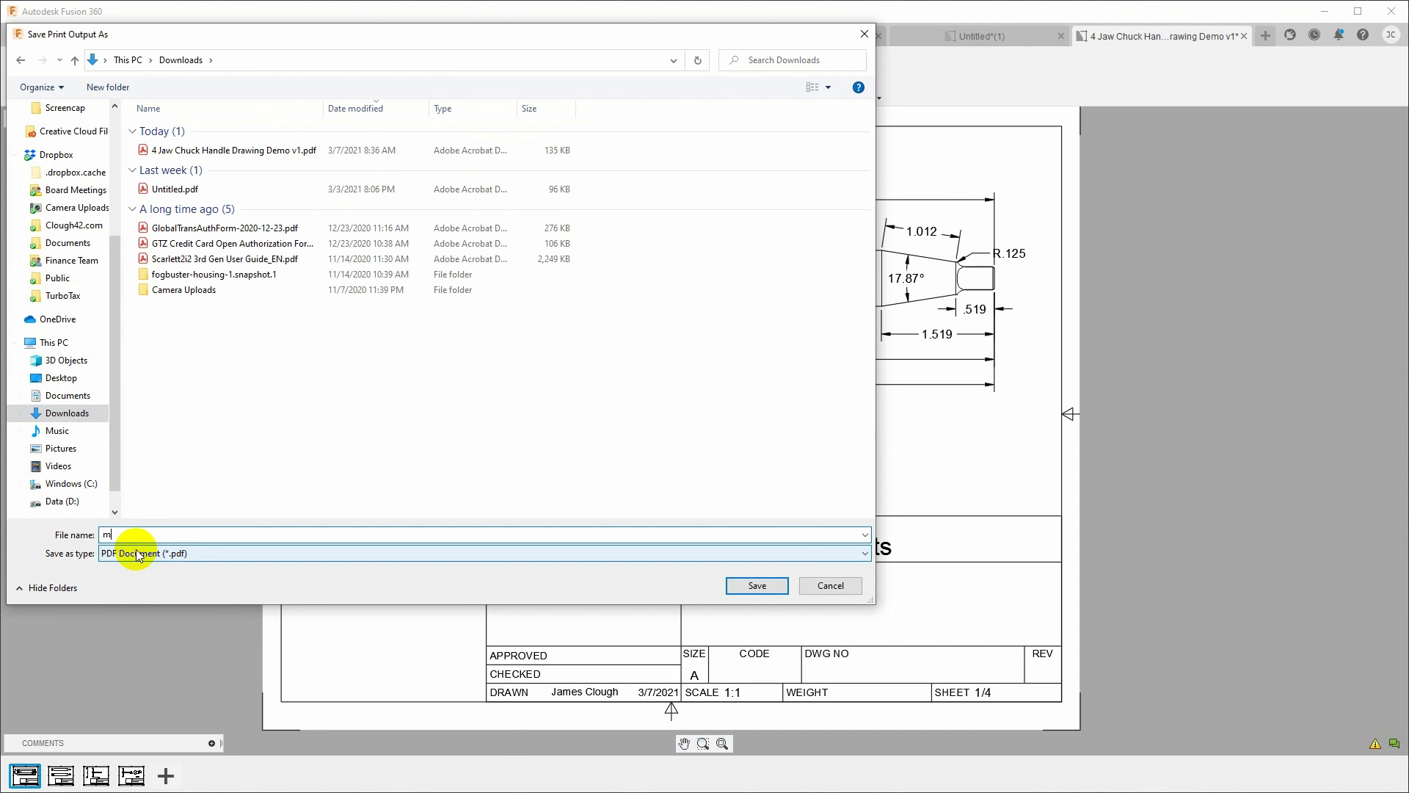
key(Return)
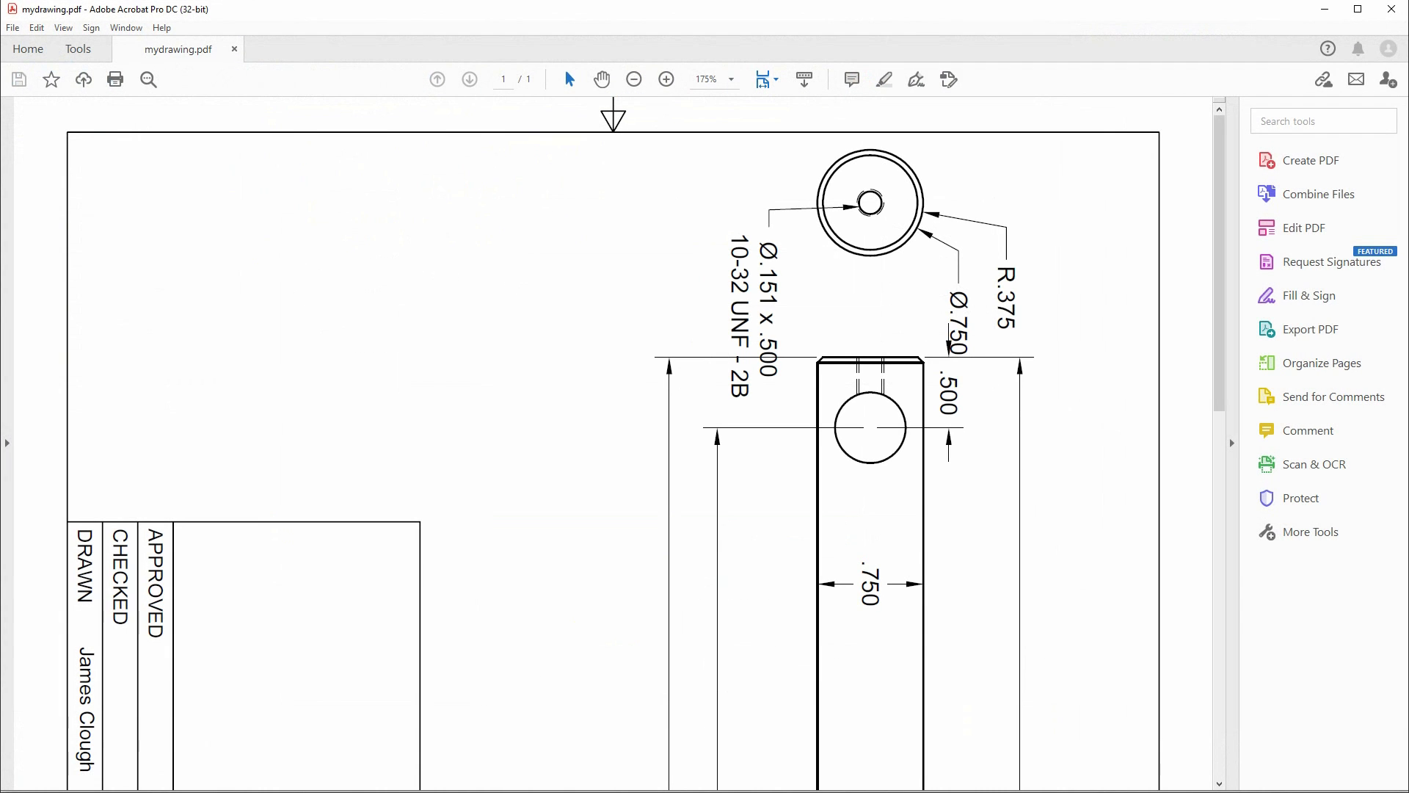
Dismiss the file-sharing tip in mydrawing.pdf and rotate all its pages counterclockwise 90 degrees
ctrl+scroll(793, 418, down, 4)
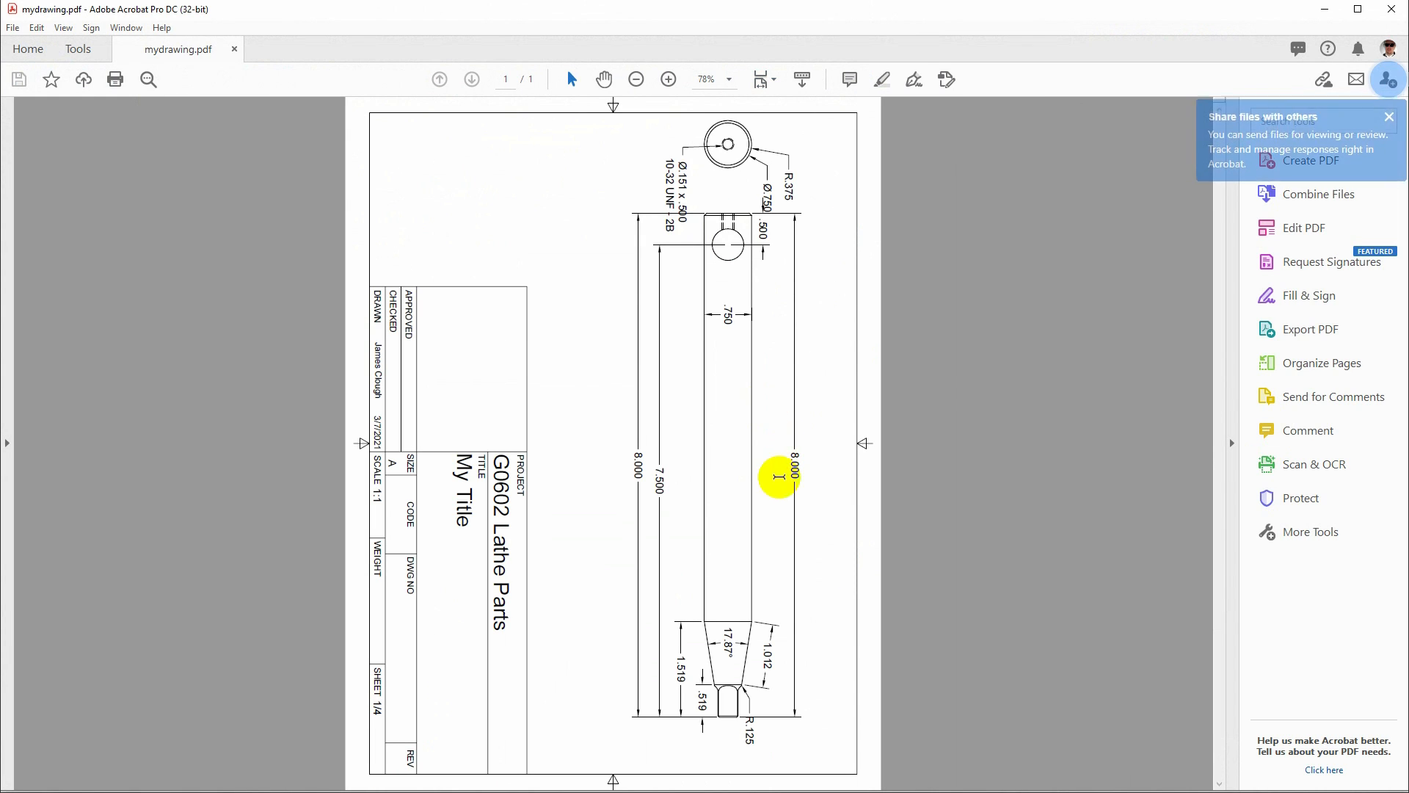
click(1388, 132)
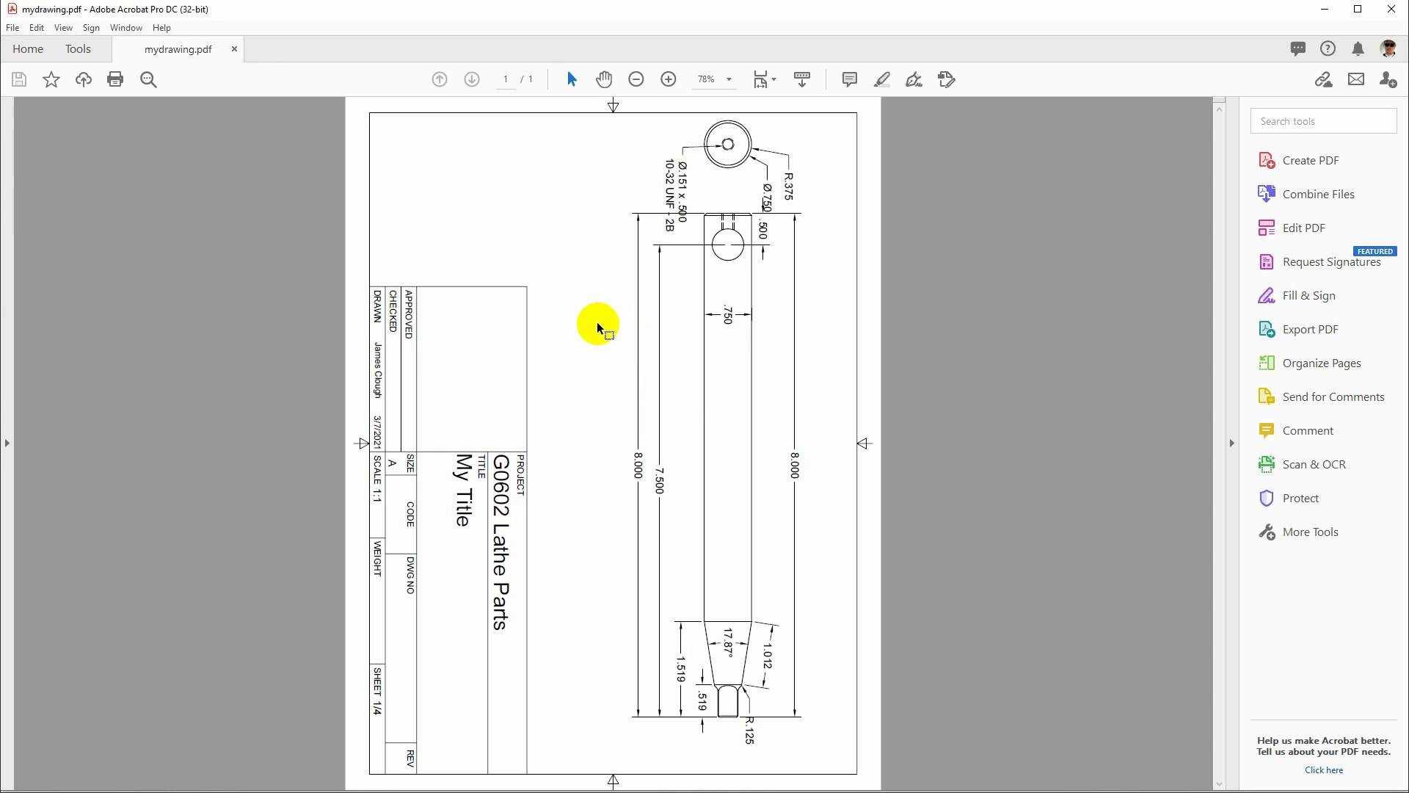
key(ctrl+shift+r)
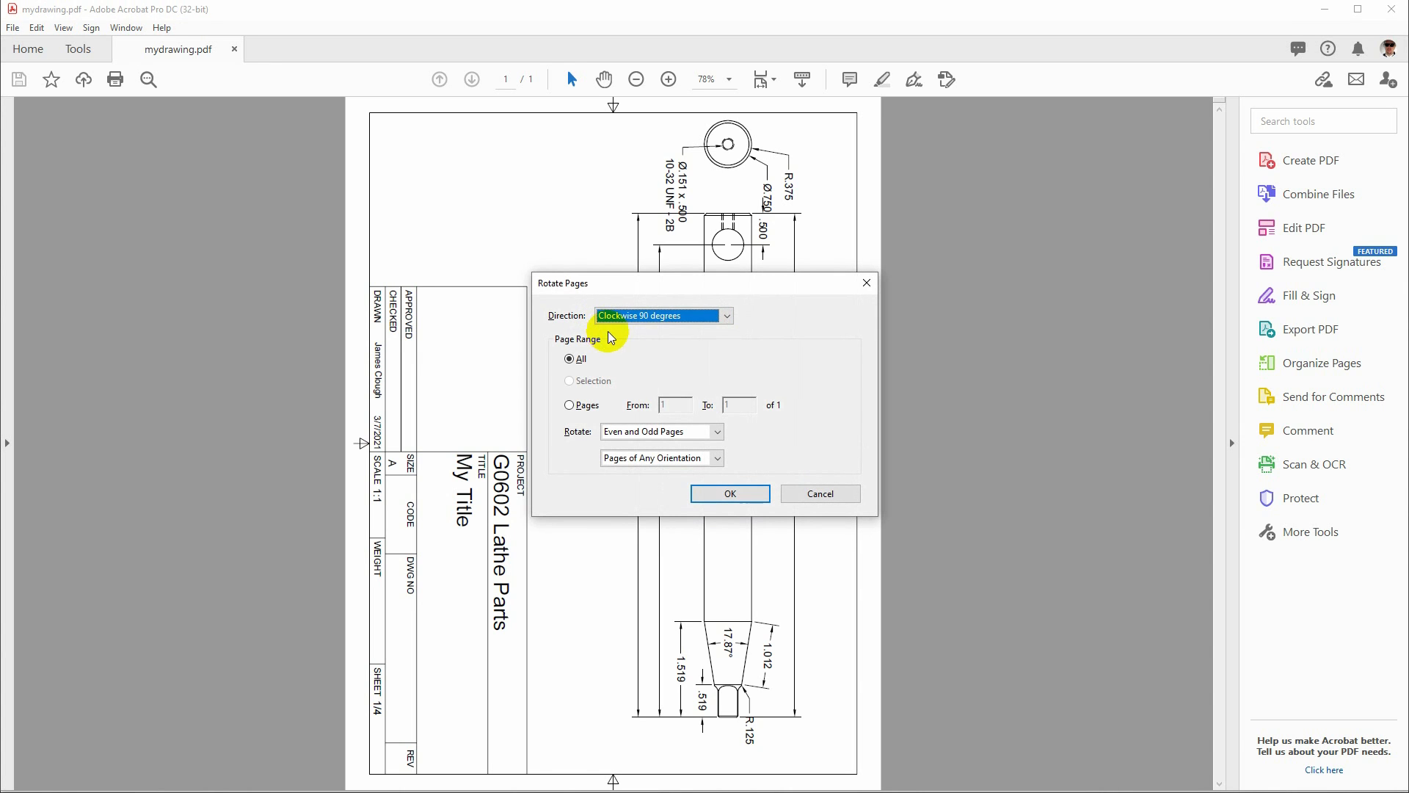
click(729, 321)
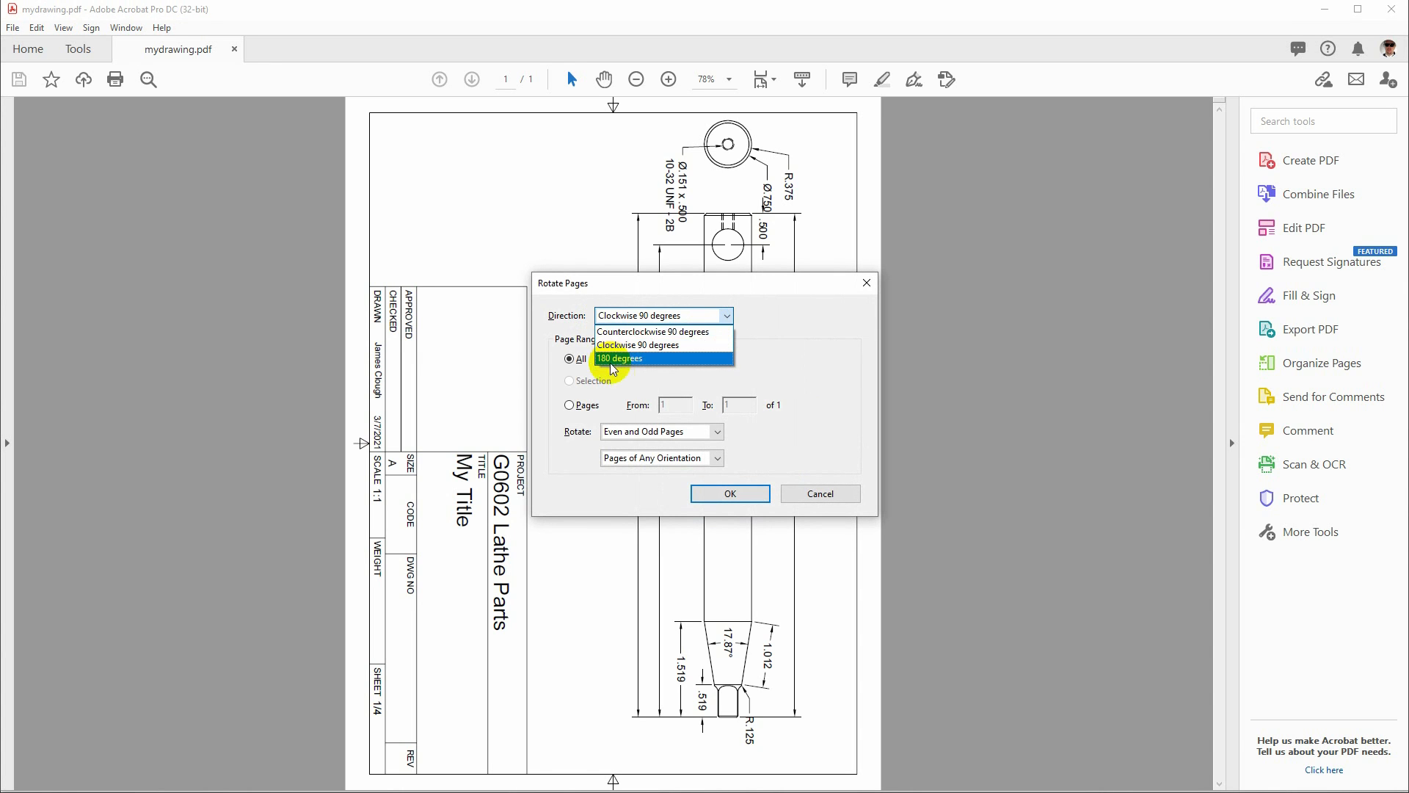
click(619, 327)
click(747, 499)
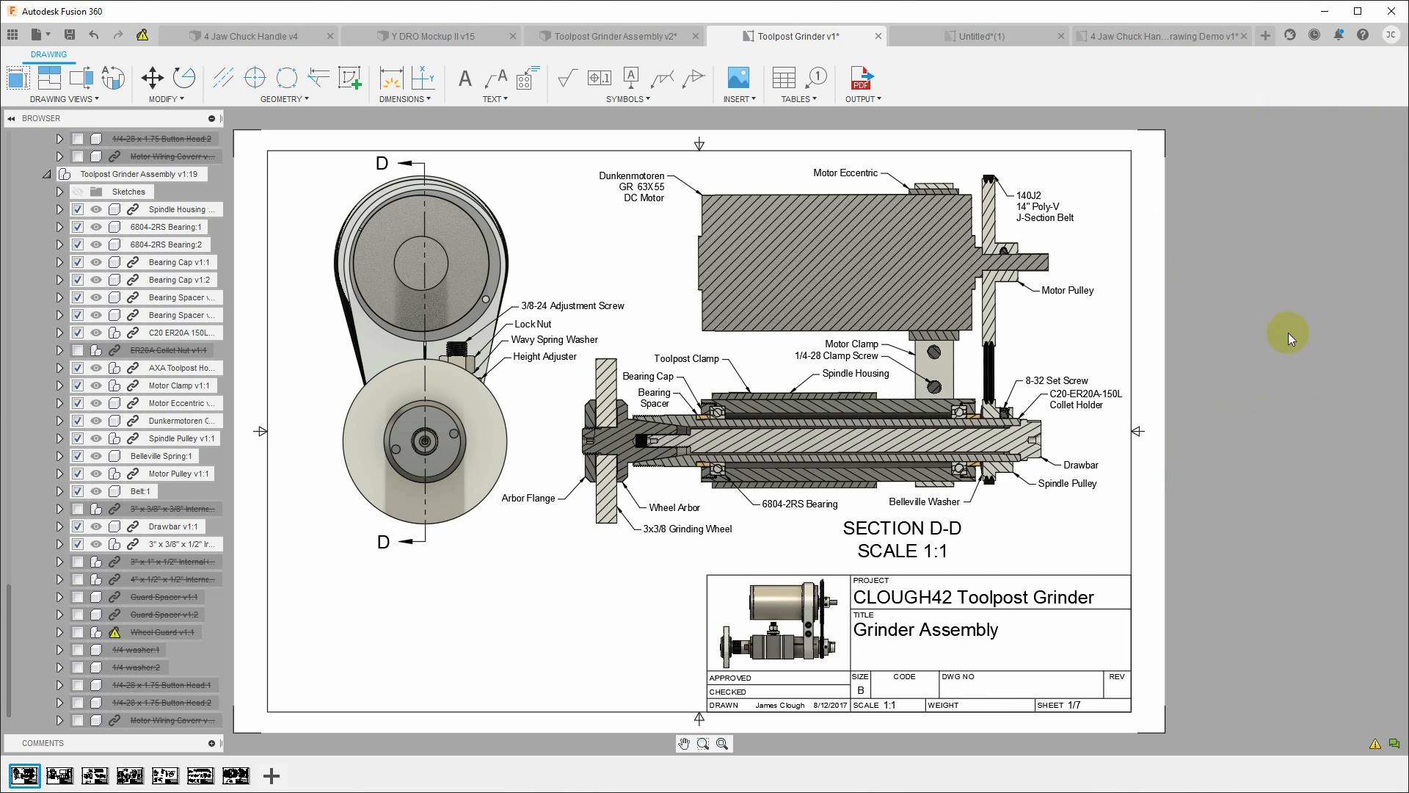
Switch to Fusion 360 and review the Toolpost Grinder Assembly model and the assembly views on its drawing's first two sheets
click(601, 35)
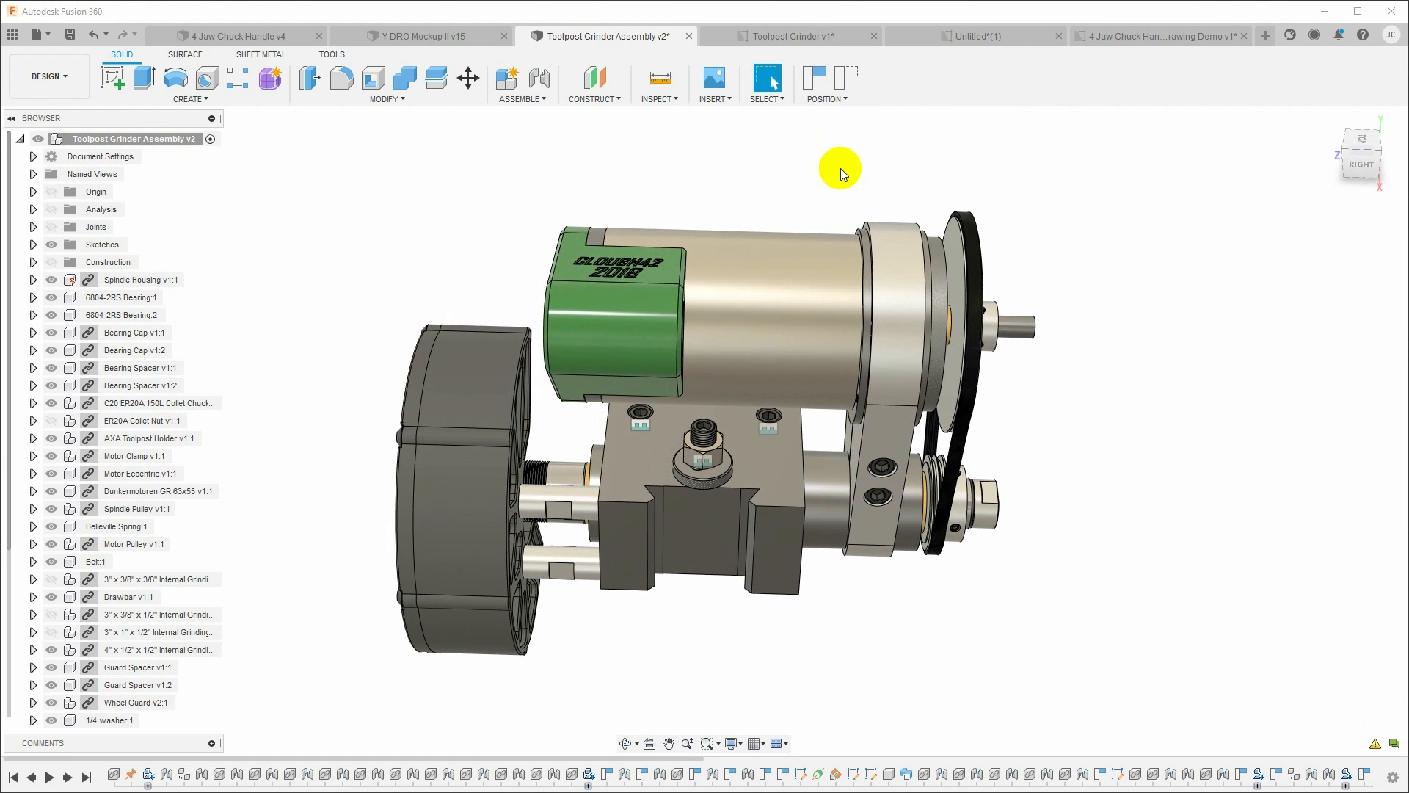
click(796, 37)
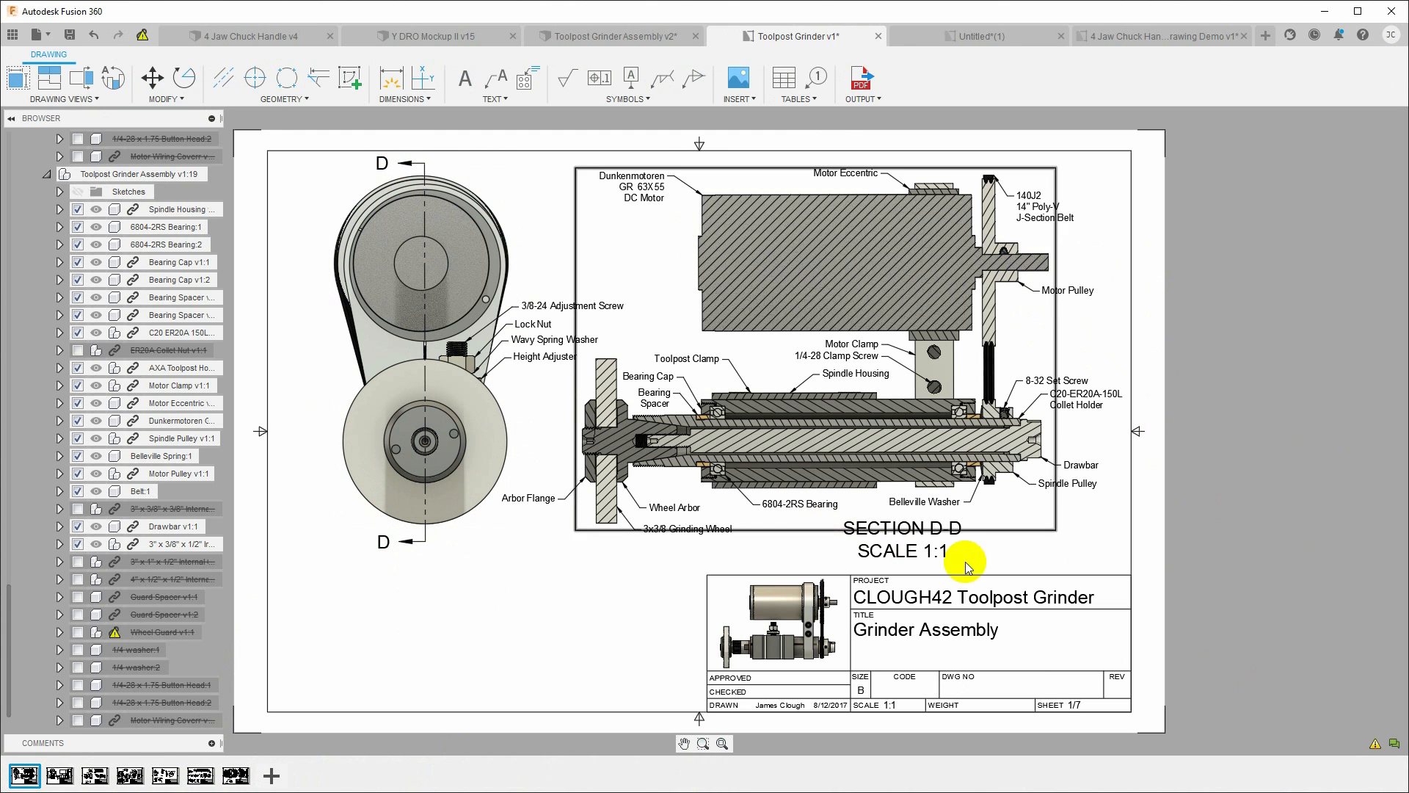
scroll(1204, 393, up, 1)
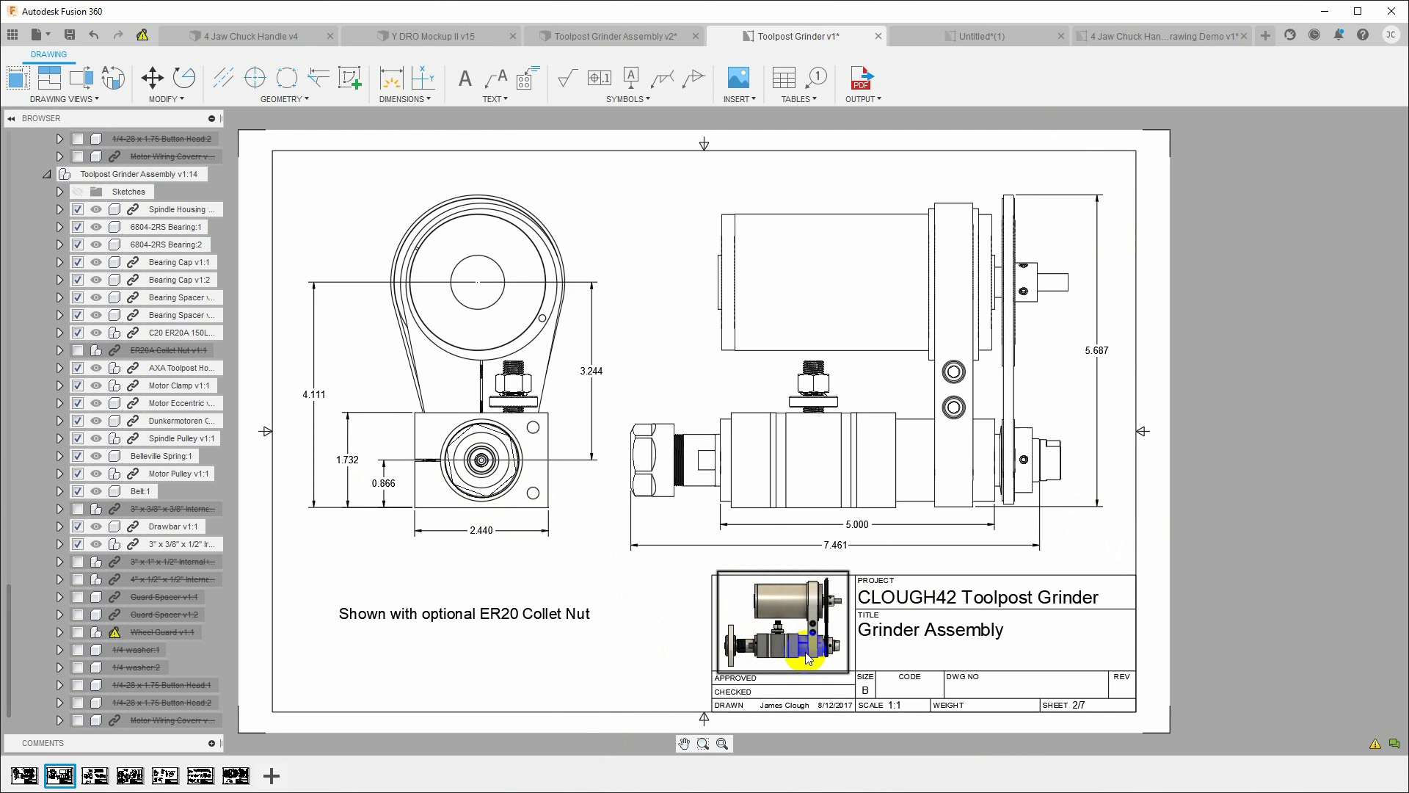
click(25, 778)
click(59, 776)
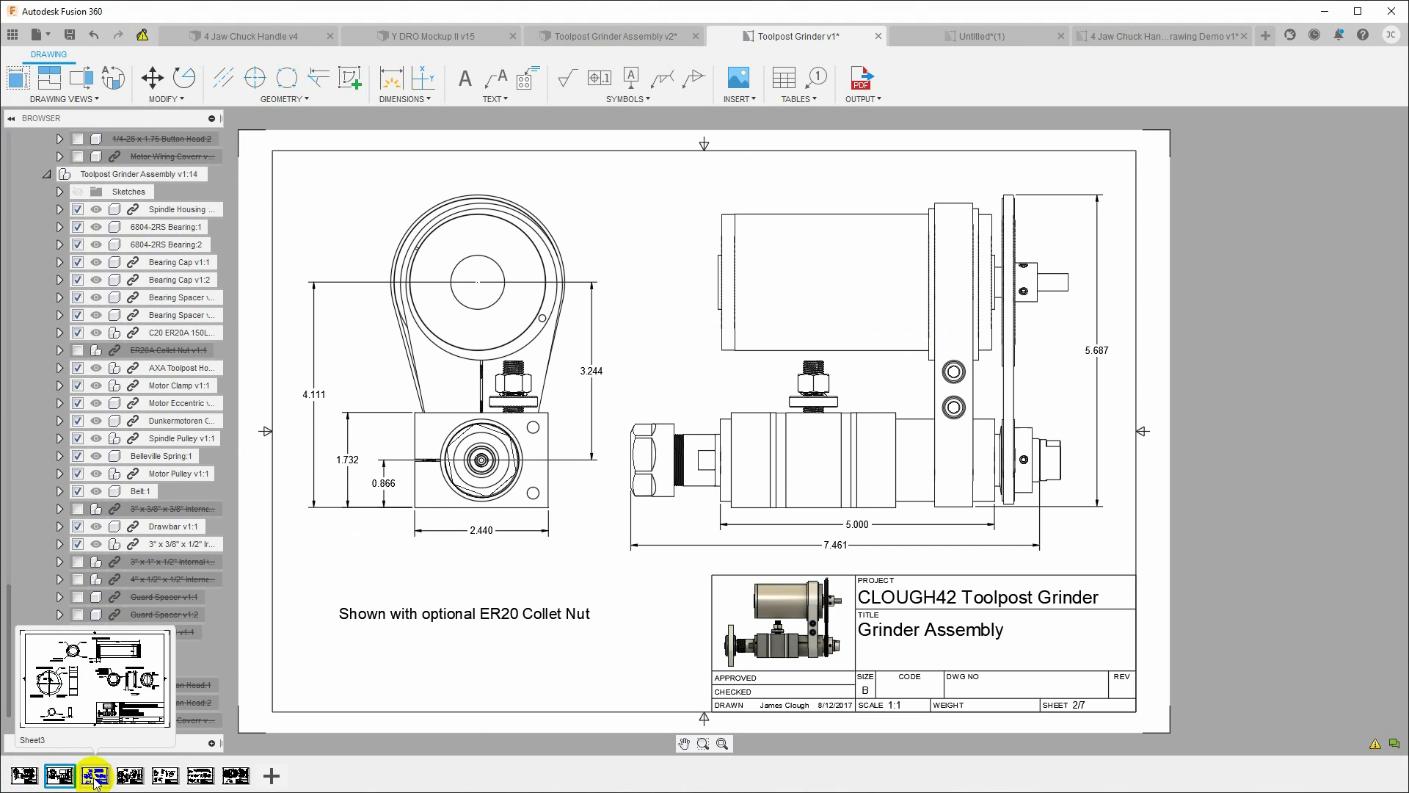
Examine the thread callouts and dimensions of the Spindle Housing, Motor Eccentric and Bearing Cap on sheet 3
click(94, 776)
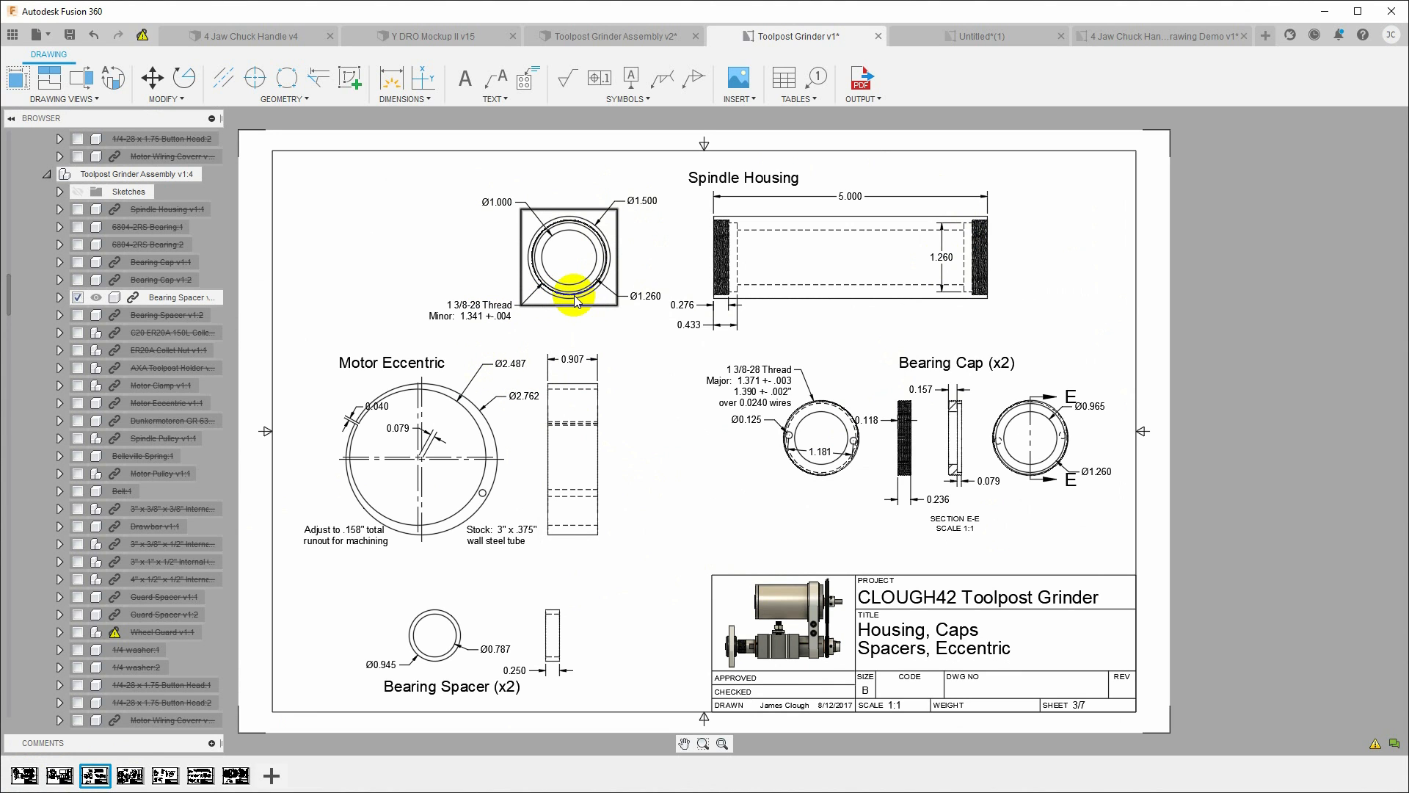
scroll(486, 316, up, 5)
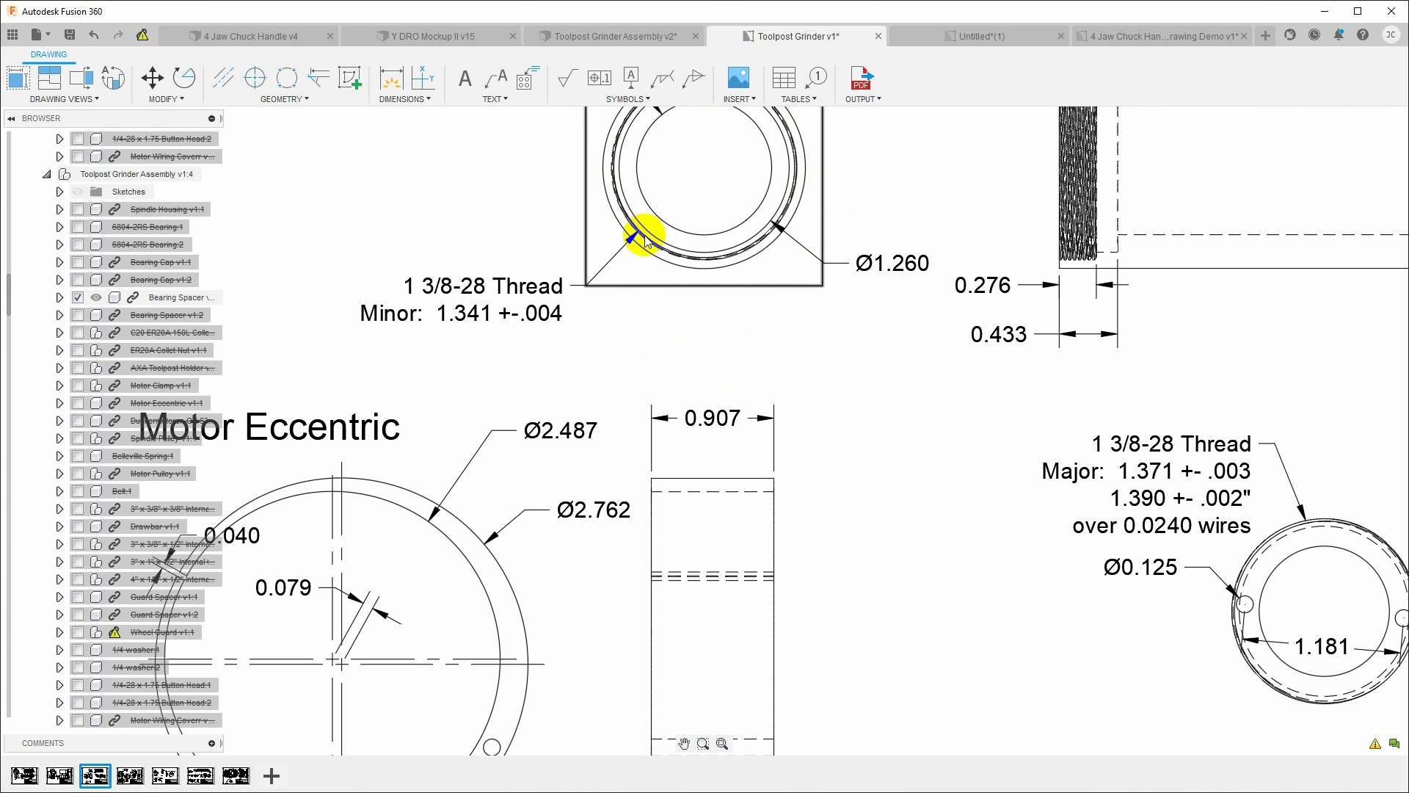
scroll(1126, 503, down, 4)
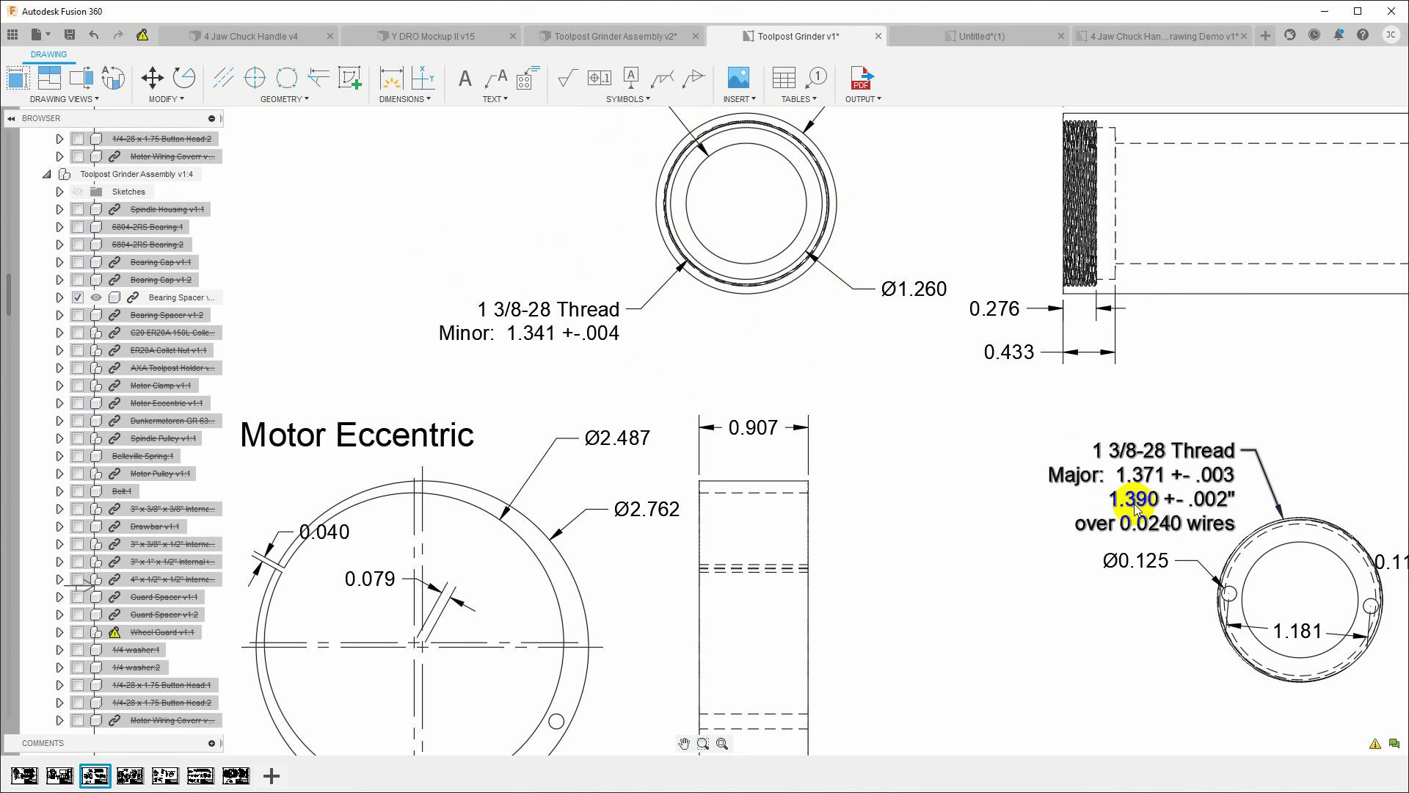
scroll(741, 719, up, 5)
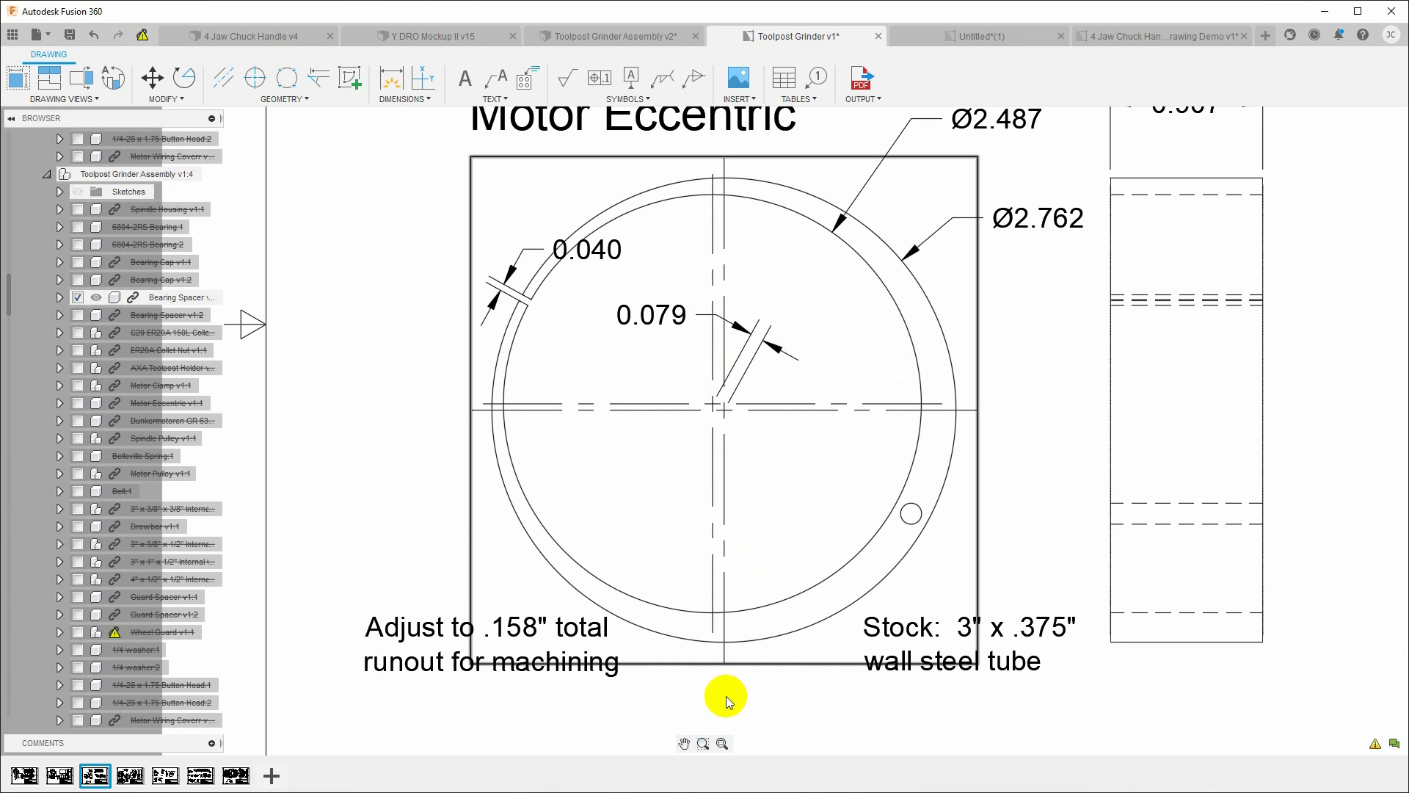
click(722, 743)
scroll(1055, 438, up, 5)
scroll(1055, 437, up, 2)
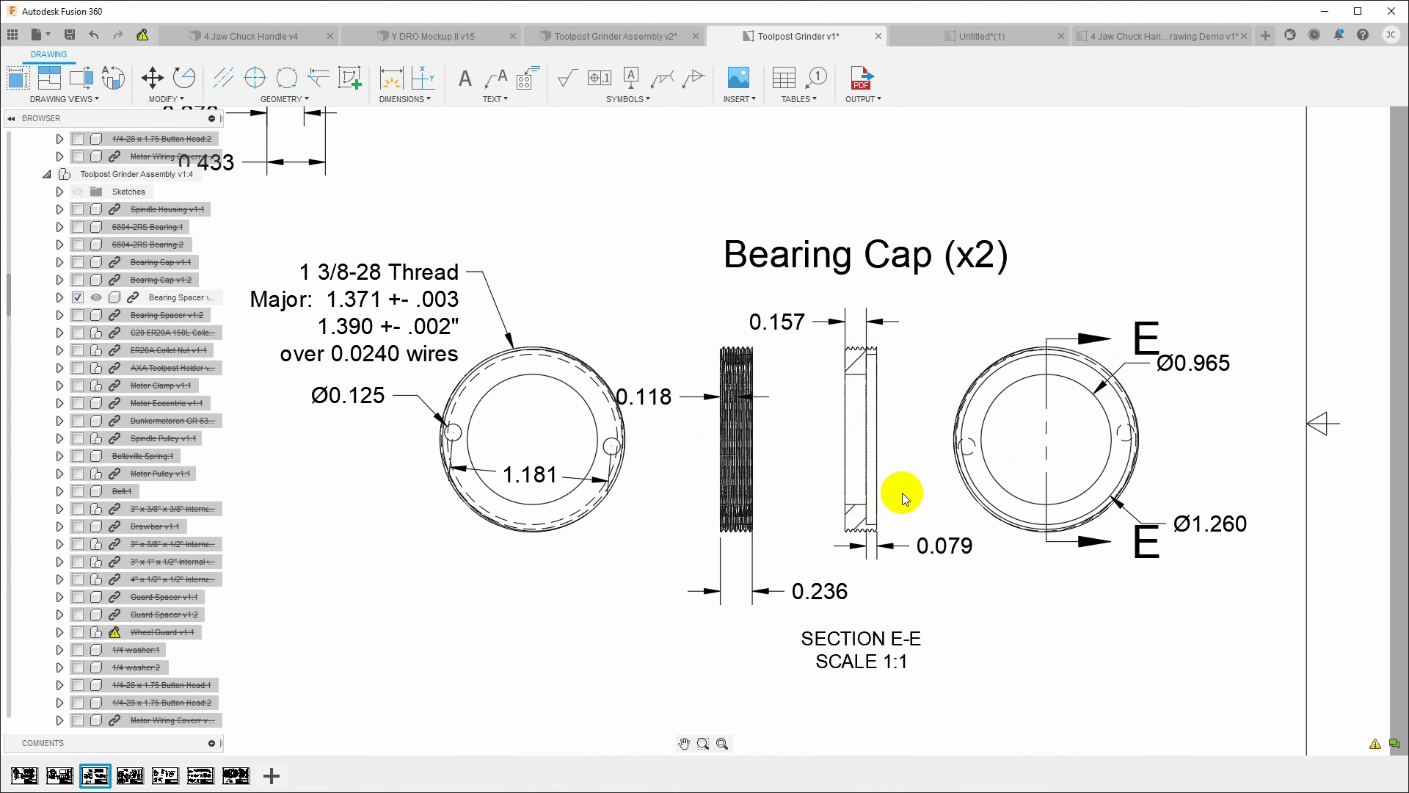
Examine the Toolpost Clamp views and the pin dimensions in Detail A on sheet 4
click(124, 781)
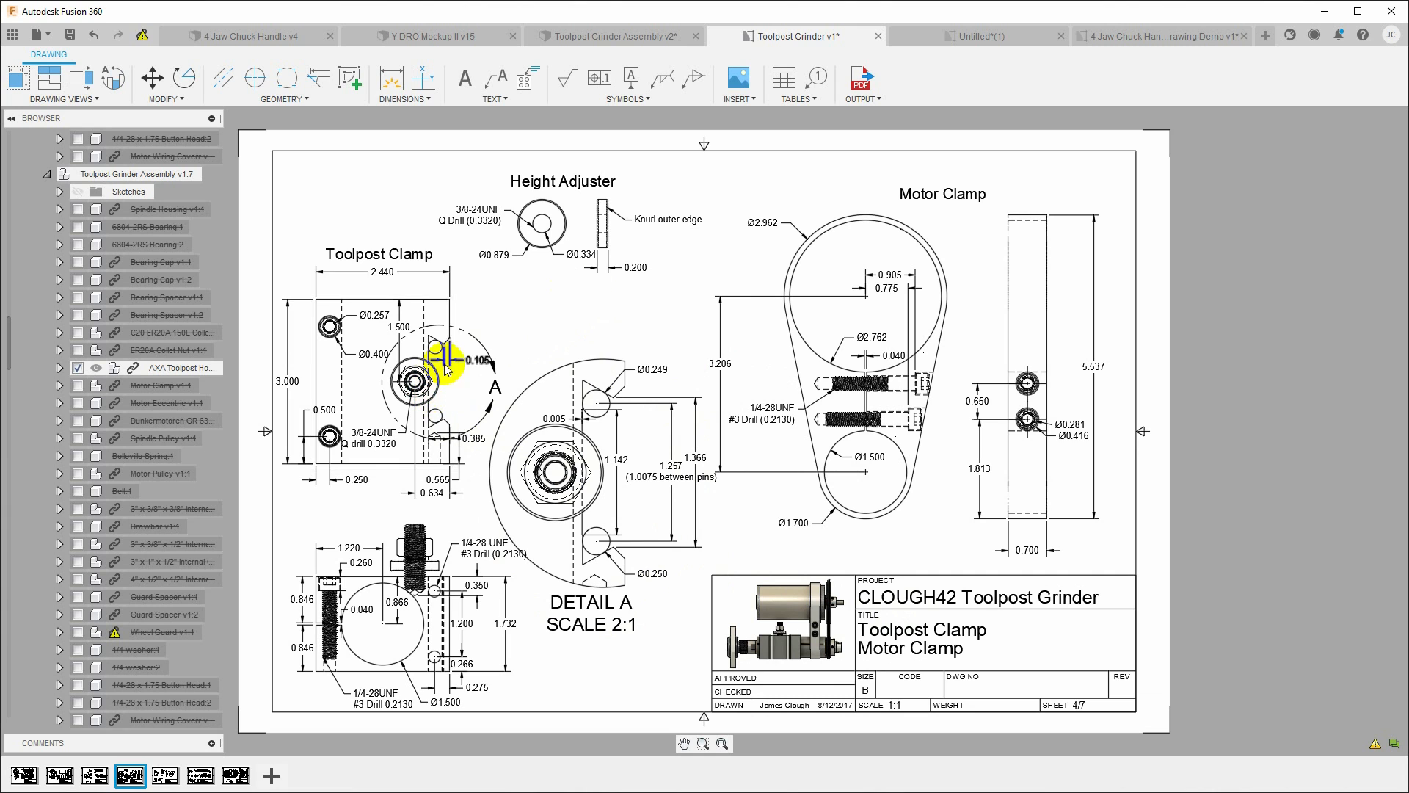
scroll(444, 393, up, 4)
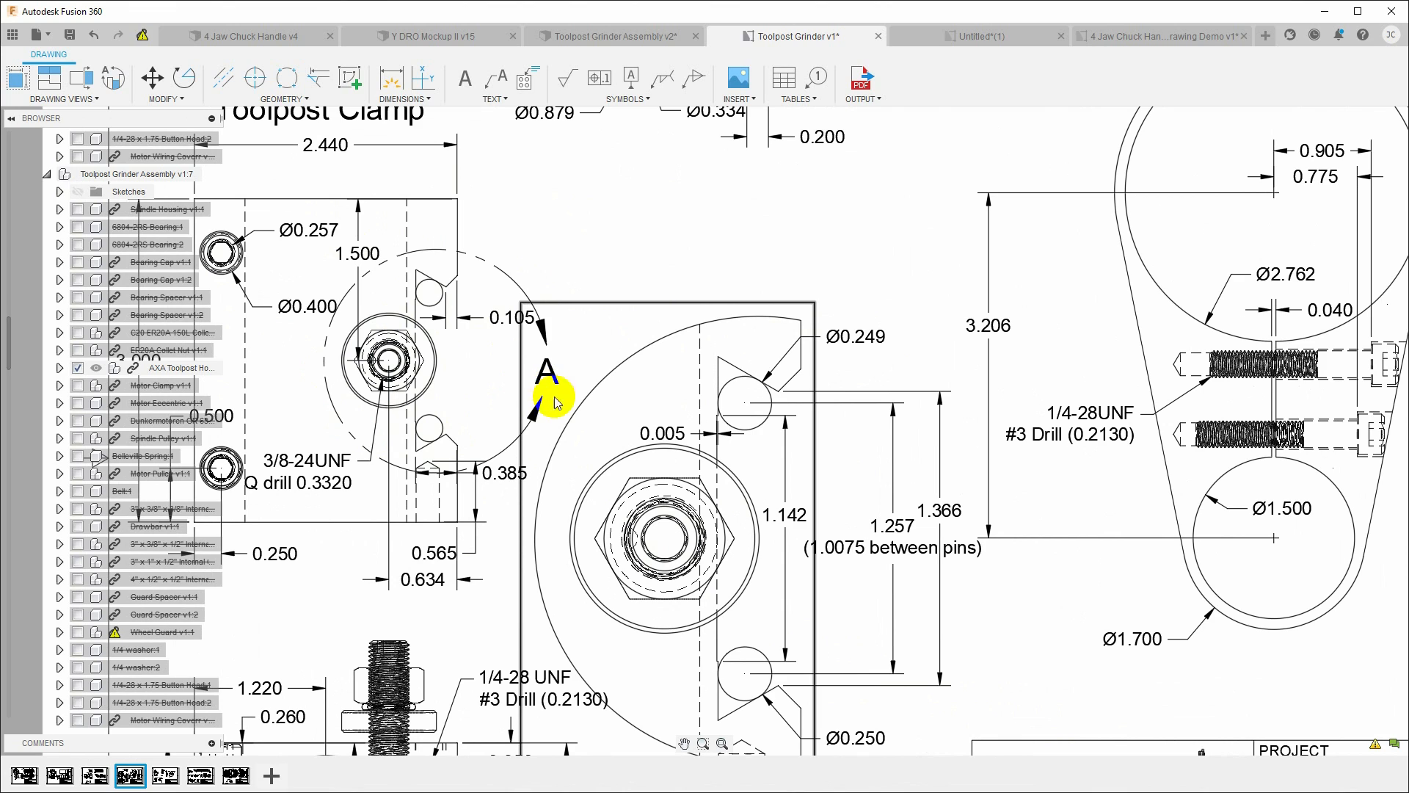
scroll(885, 628, down, 2)
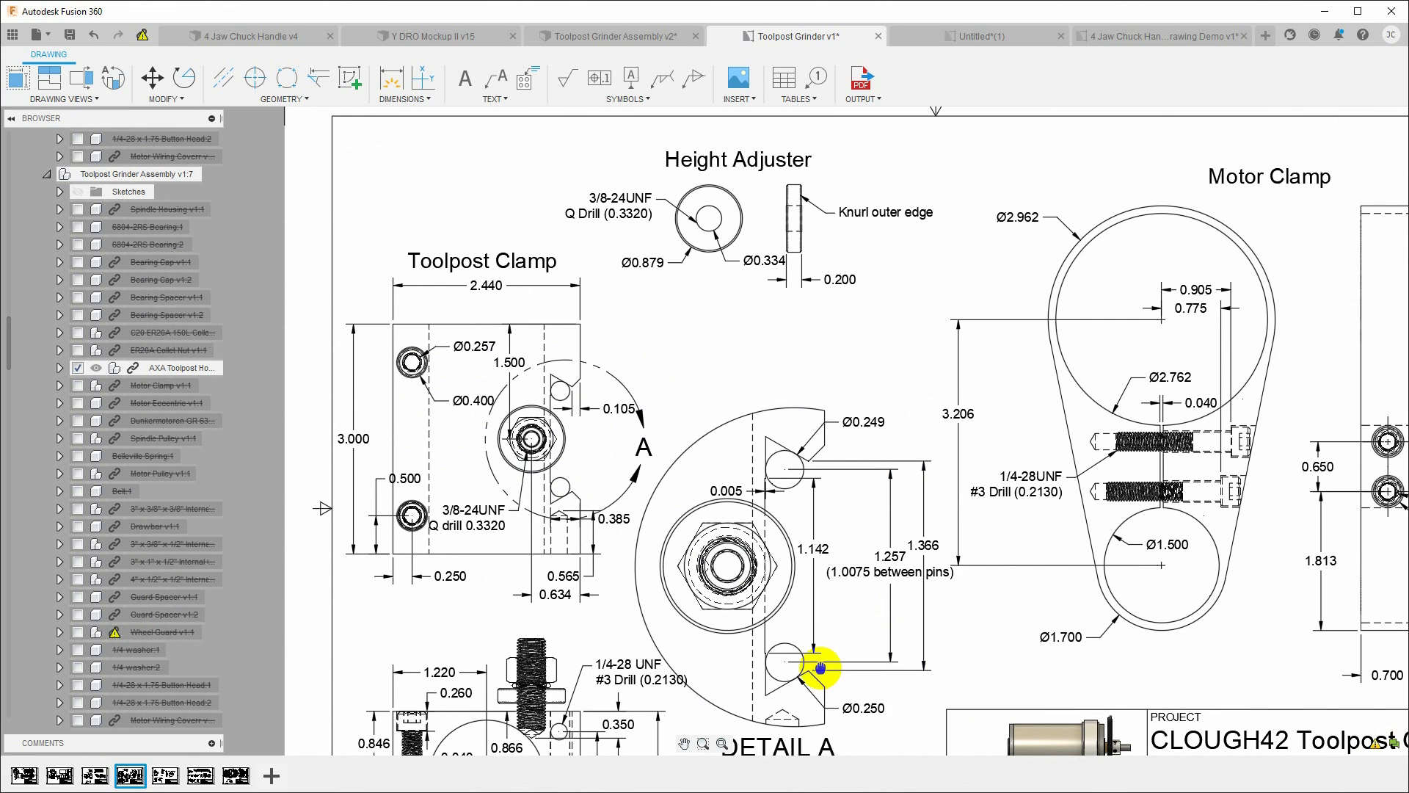
middle_drag(820, 668, 764, 394)
scroll(755, 384, up, 2)
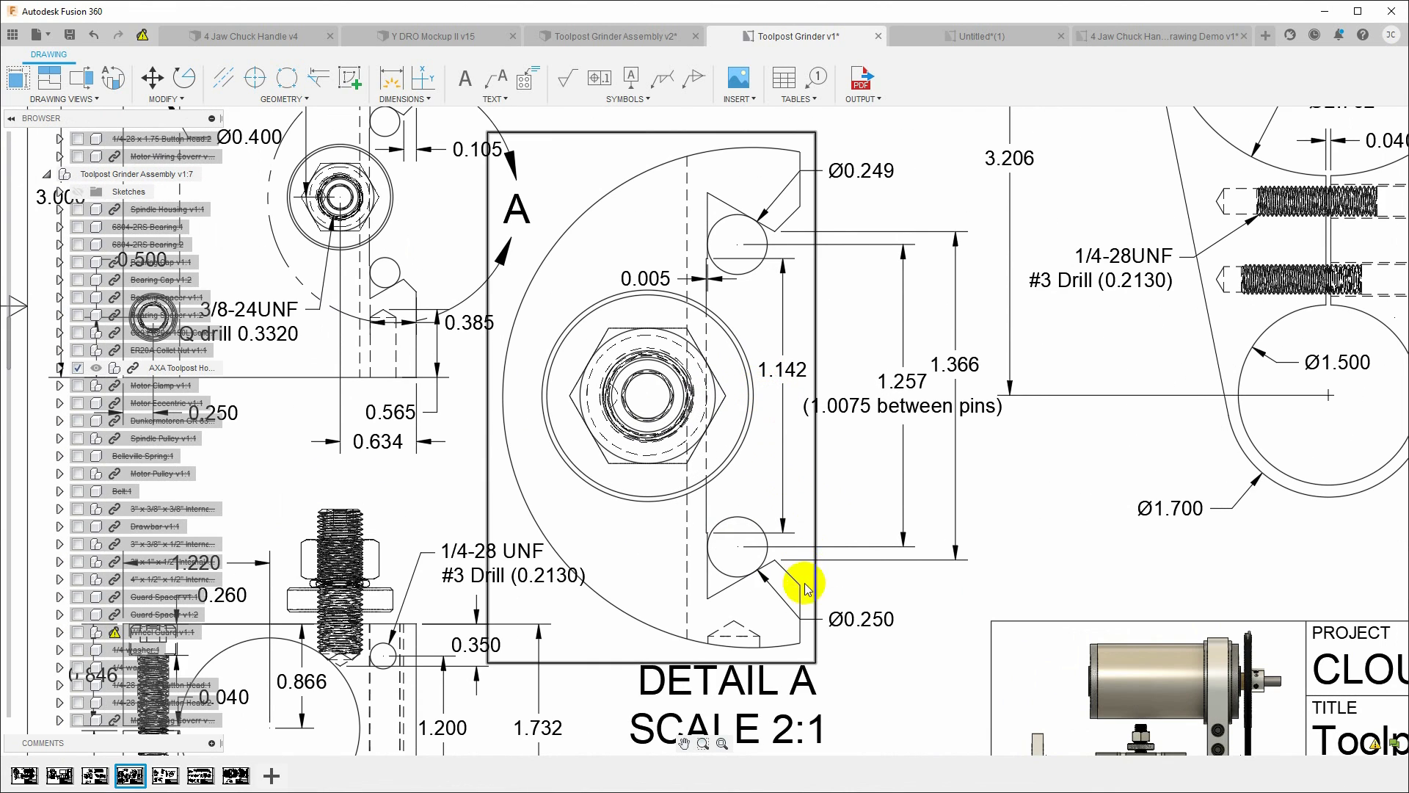
scroll(862, 630, down, 1)
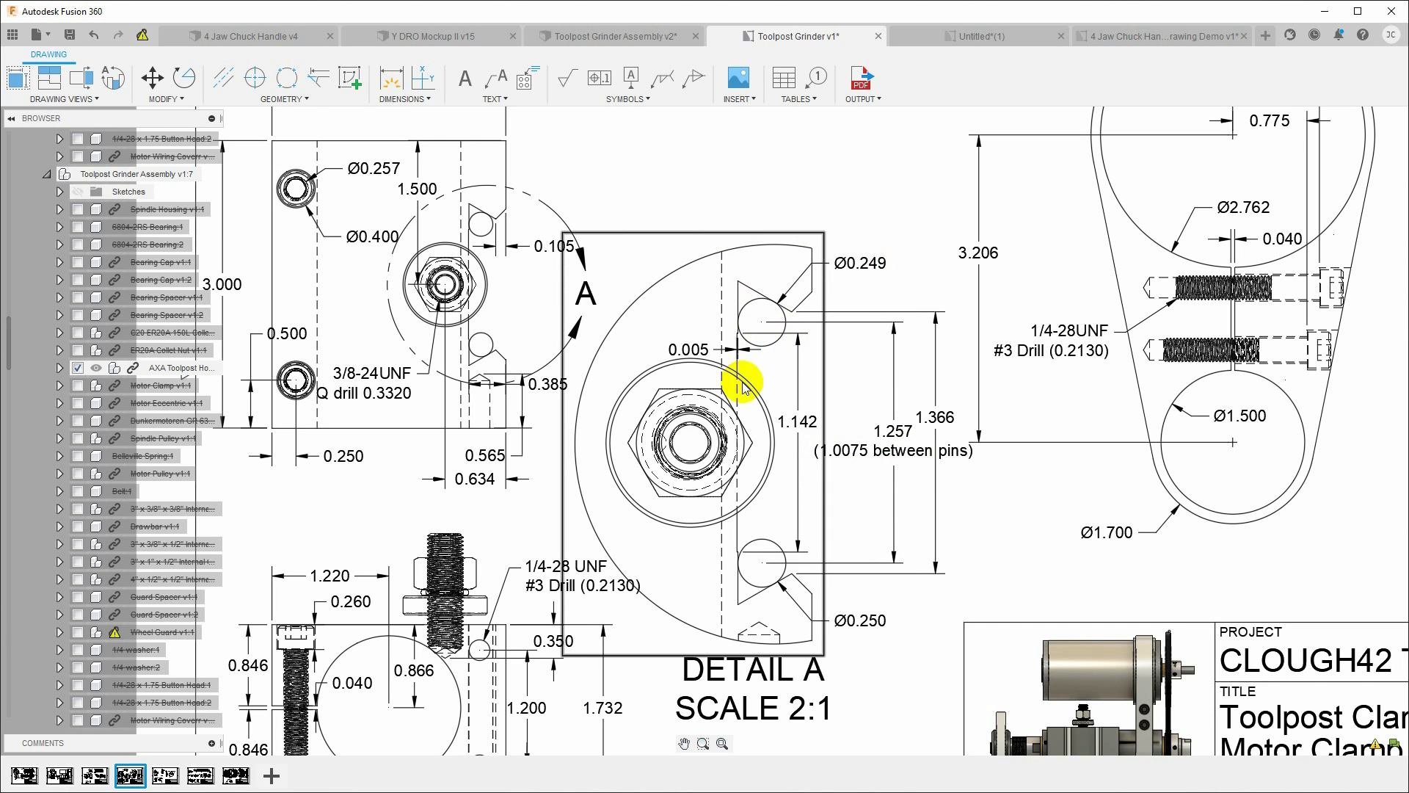
scroll(916, 653, down, 2)
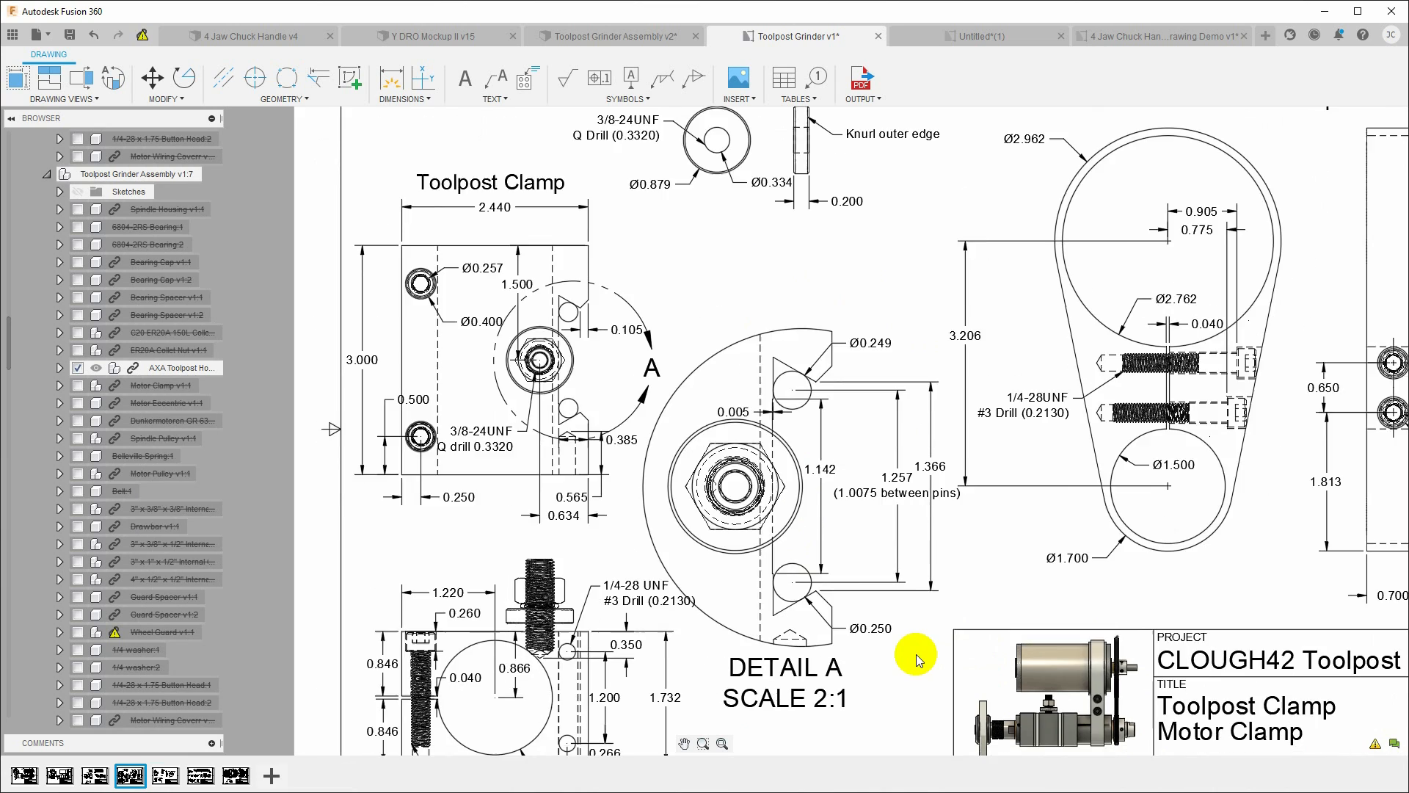
Inspect the Motor Clamp's bore, screw and spacing dimensions on sheet 4
mouse_move(1052, 596)
middle_down()
mouse_move(828, 521)
mouse_move(883, 548)
middle_up()
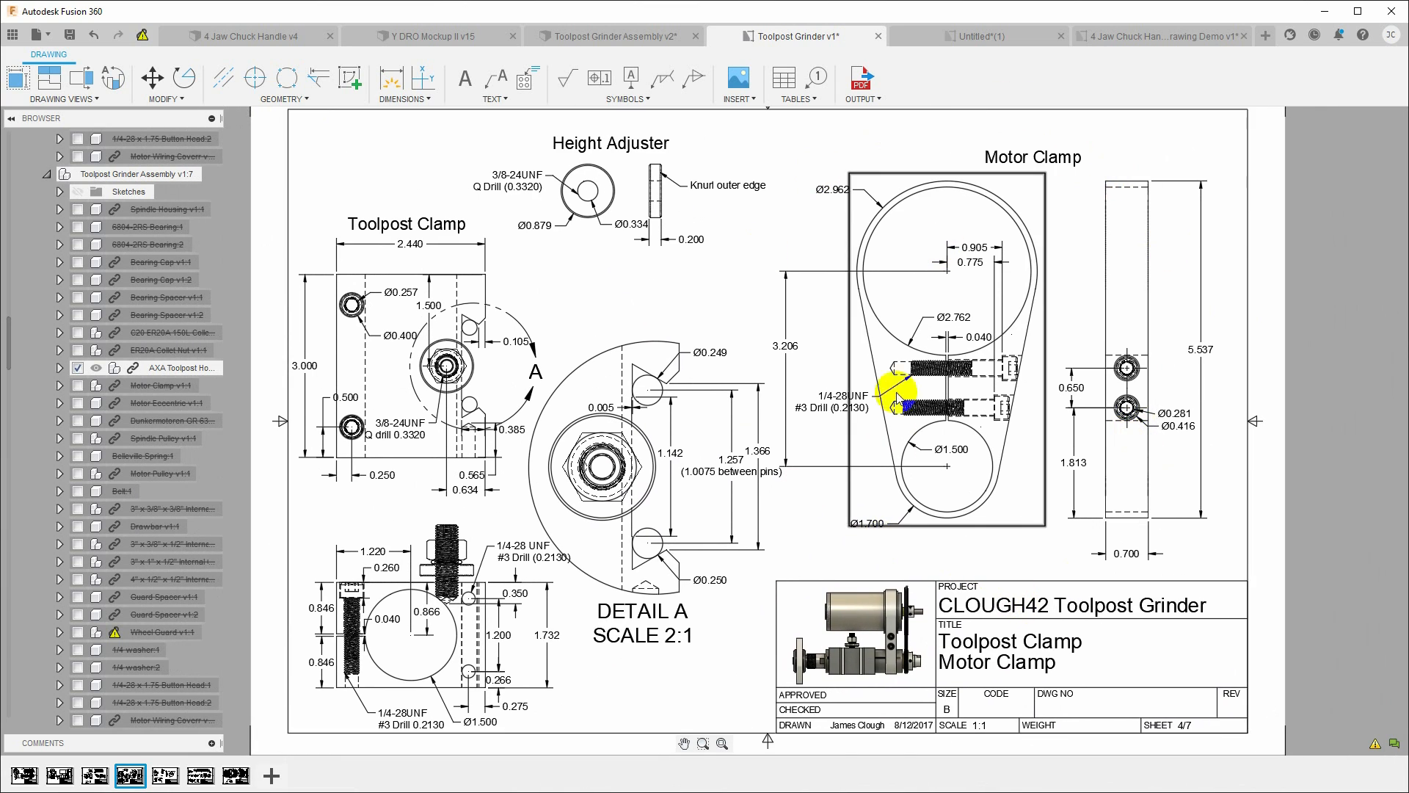
scroll(1020, 429, up, 2)
scroll(1025, 430, up, 1)
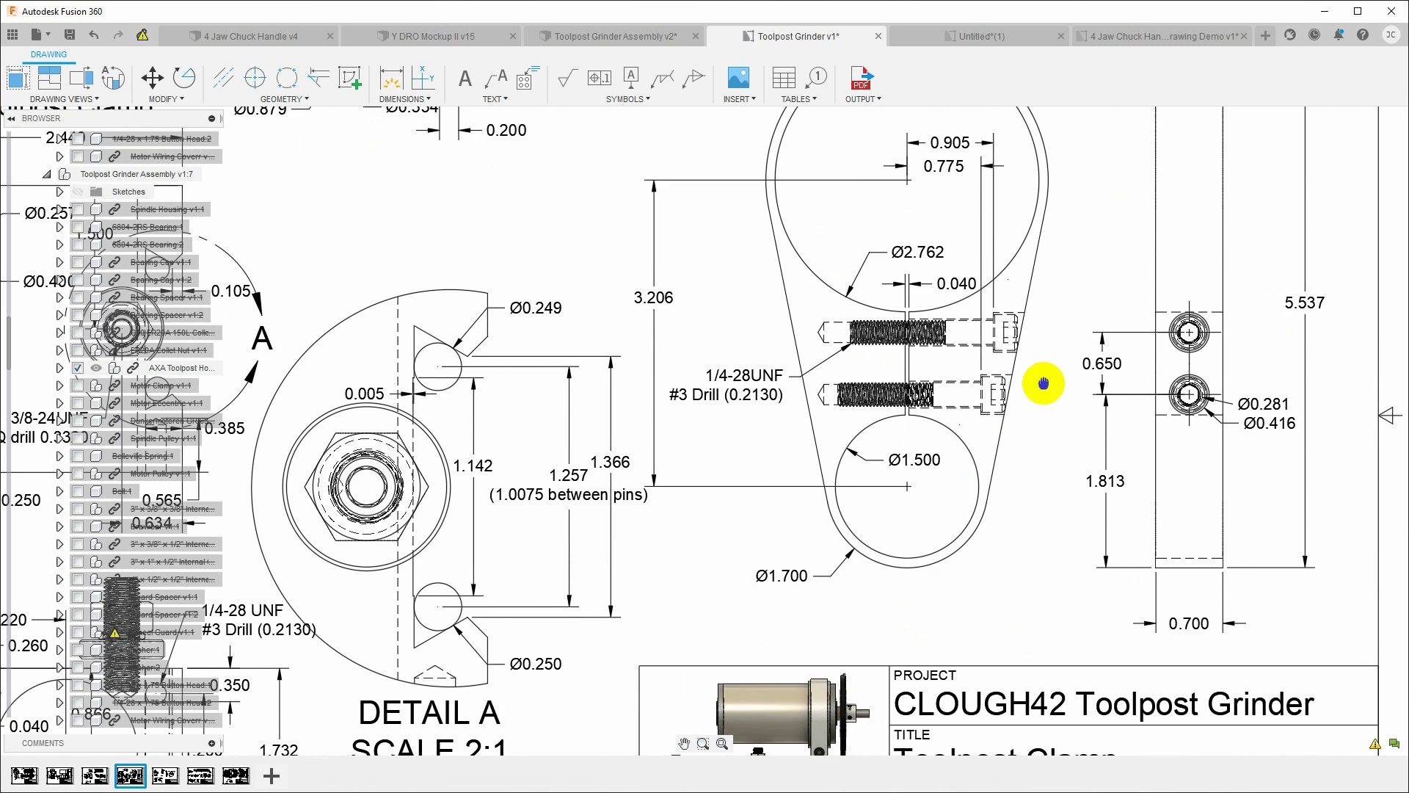
middle_drag(1043, 384, 1049, 527)
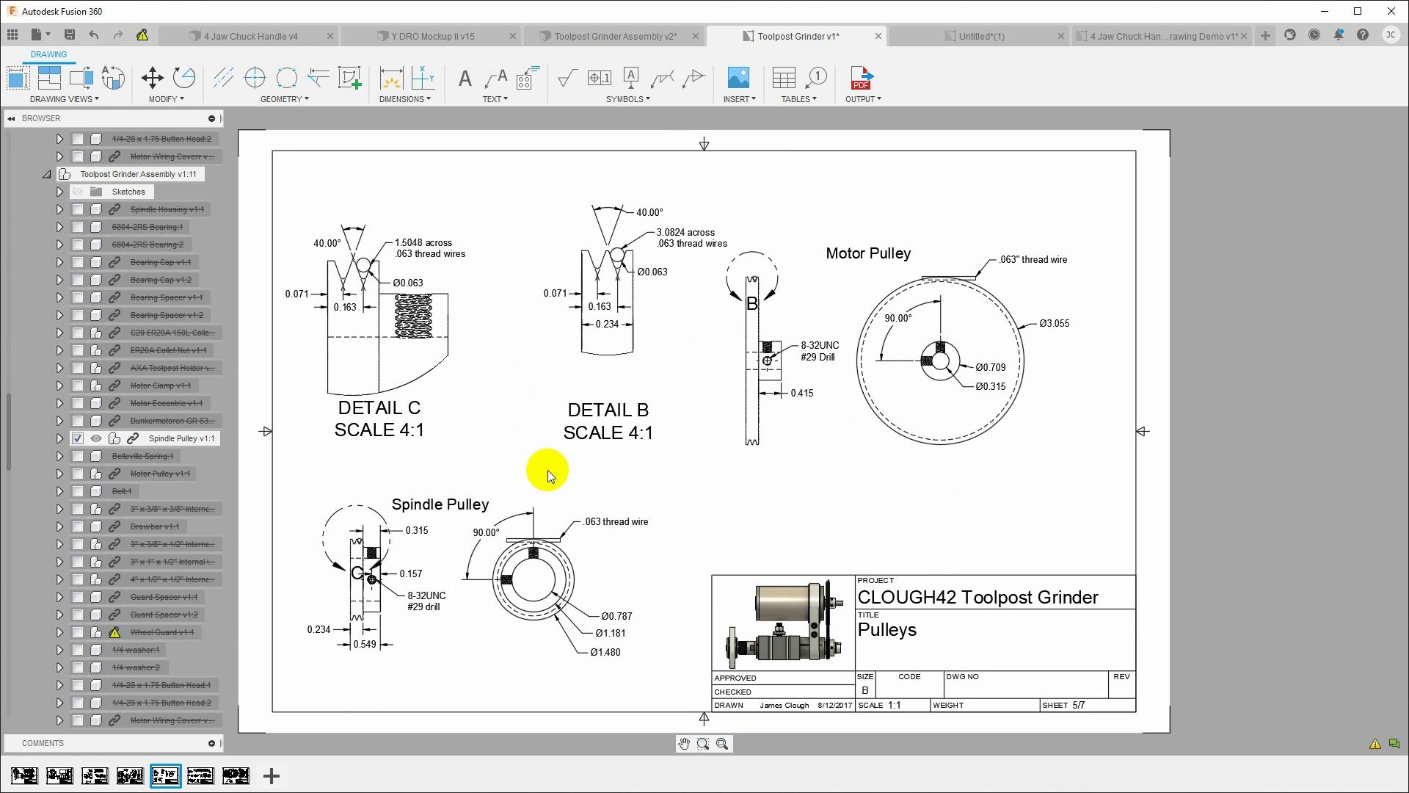
Examine the Spindle Pulley views on sheet 5, including the thread wire and set screw callouts
scroll(675, 440, up, 4)
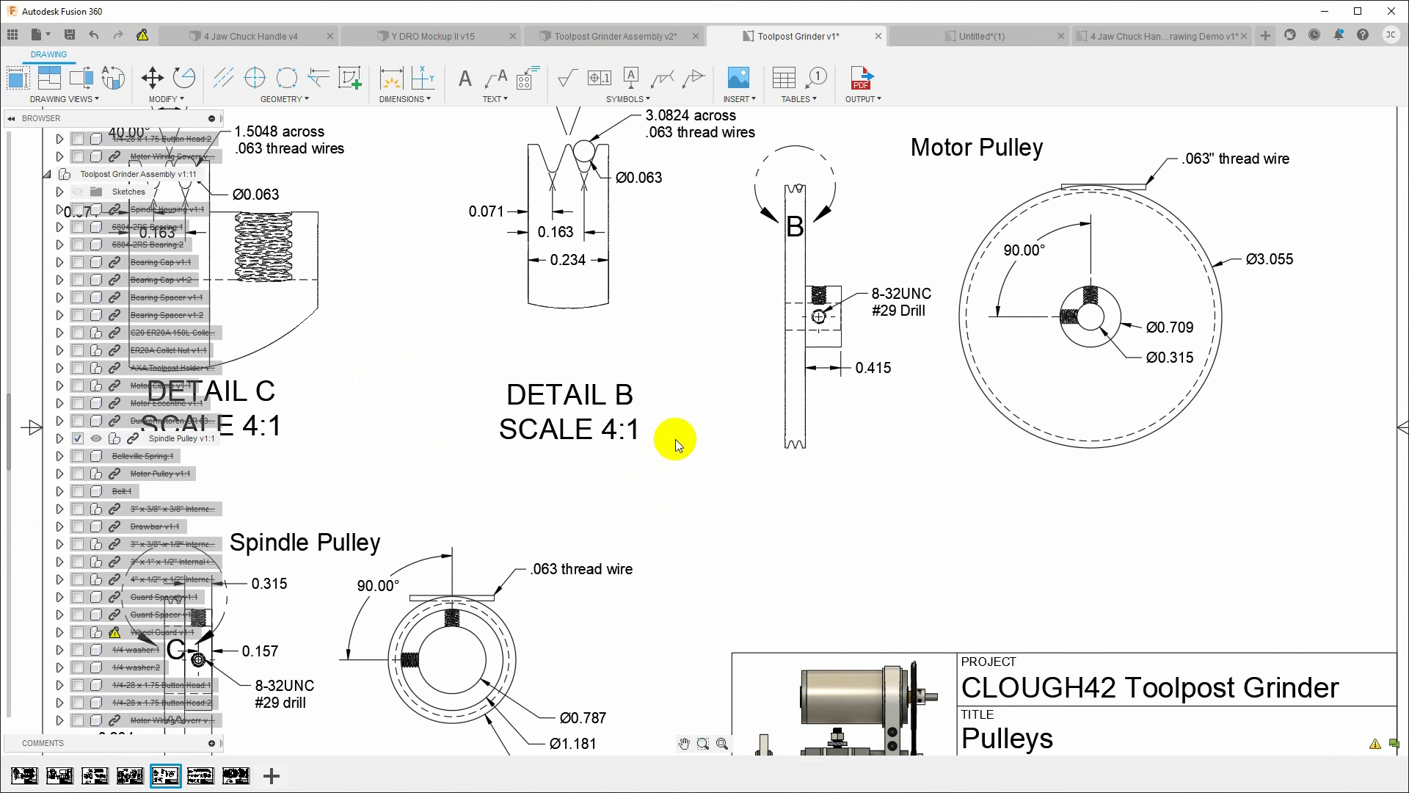
mouse_move(645, 340)
middle_down()
mouse_move(753, 368)
mouse_move(844, 325)
mouse_move(863, 196)
middle_up()
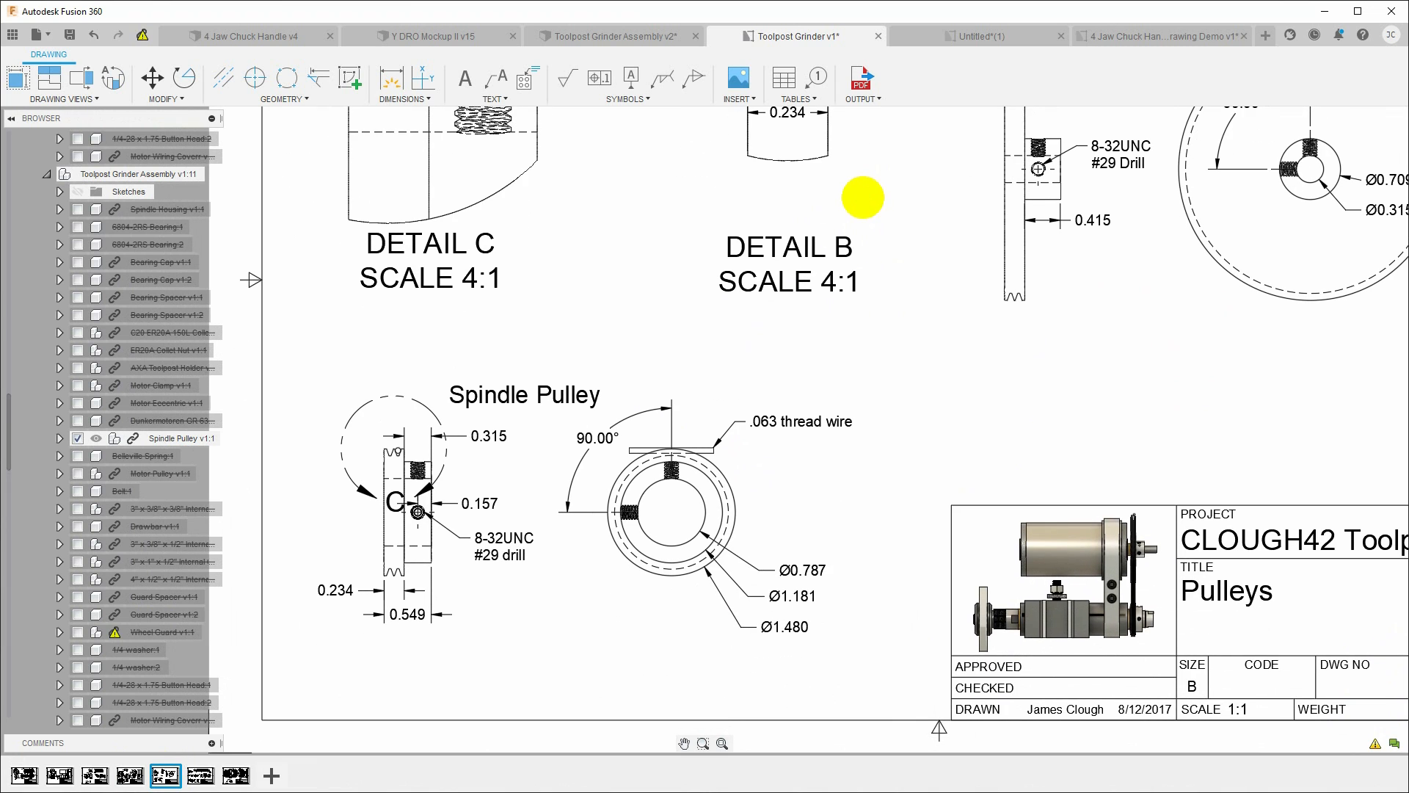
scroll(685, 478, up, 1)
scroll(686, 478, up, 2)
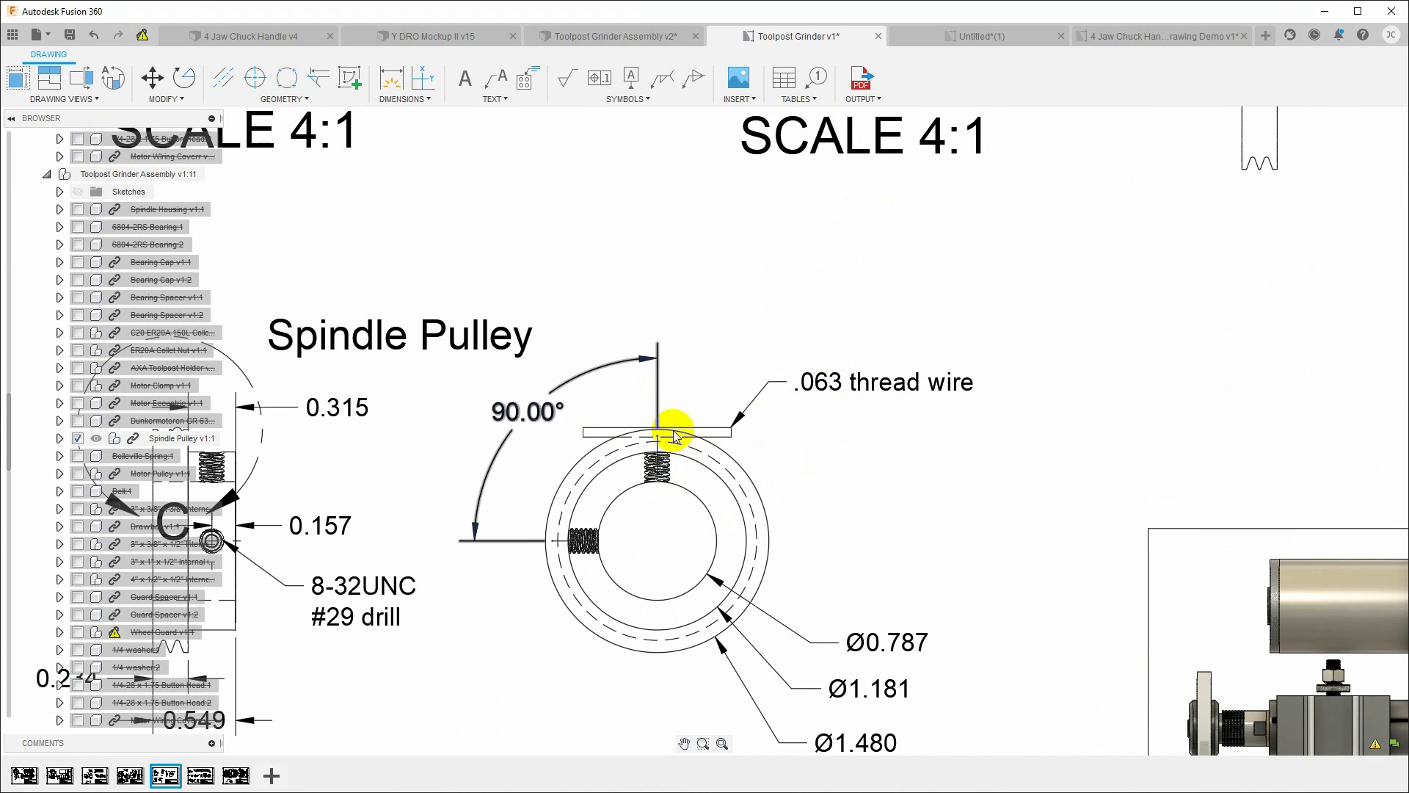
scroll(894, 448, down, 1)
scroll(894, 448, down, 2)
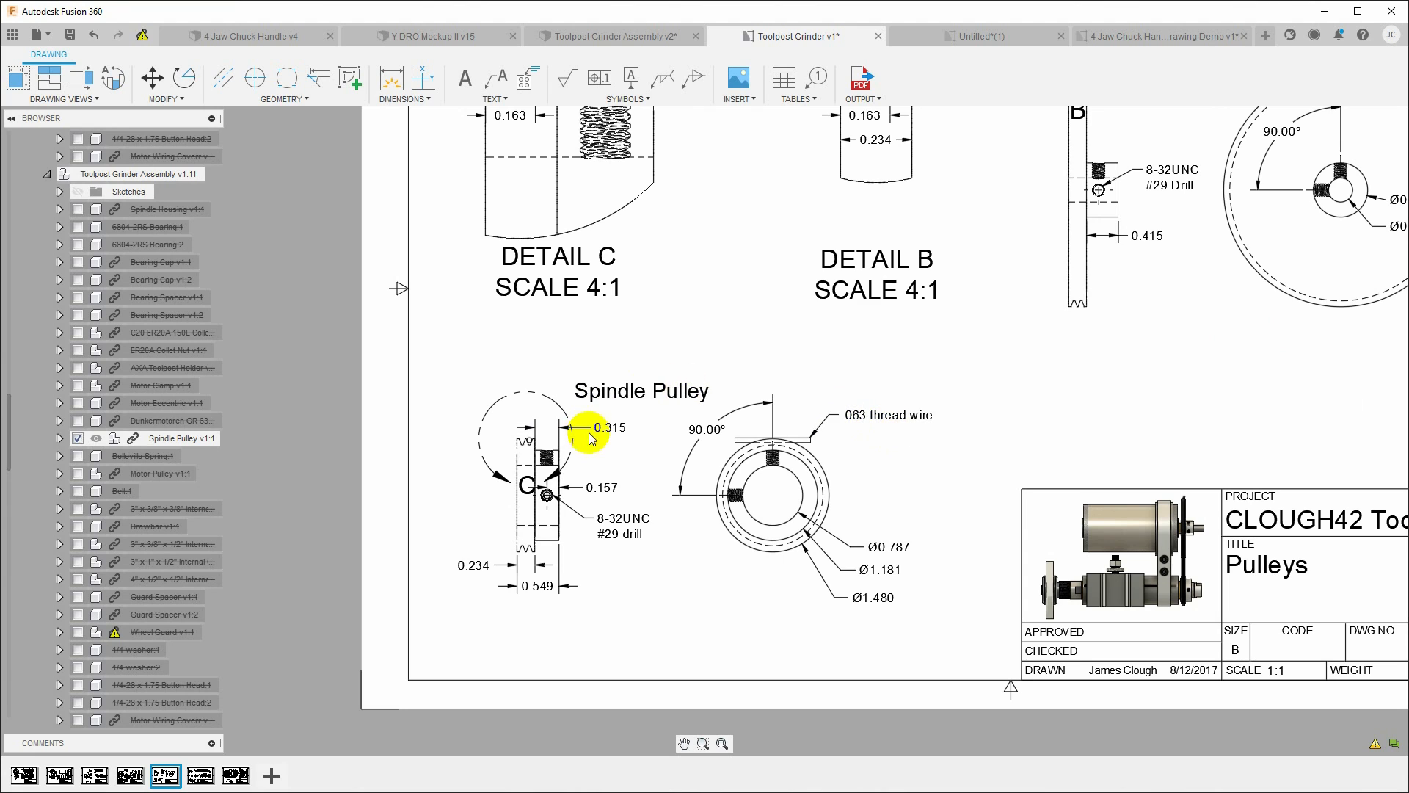
Inspect the groove angle, spacing and over-wire dimensions in the enlarged pulley Details B and C
middle_drag(765, 285, 770, 422)
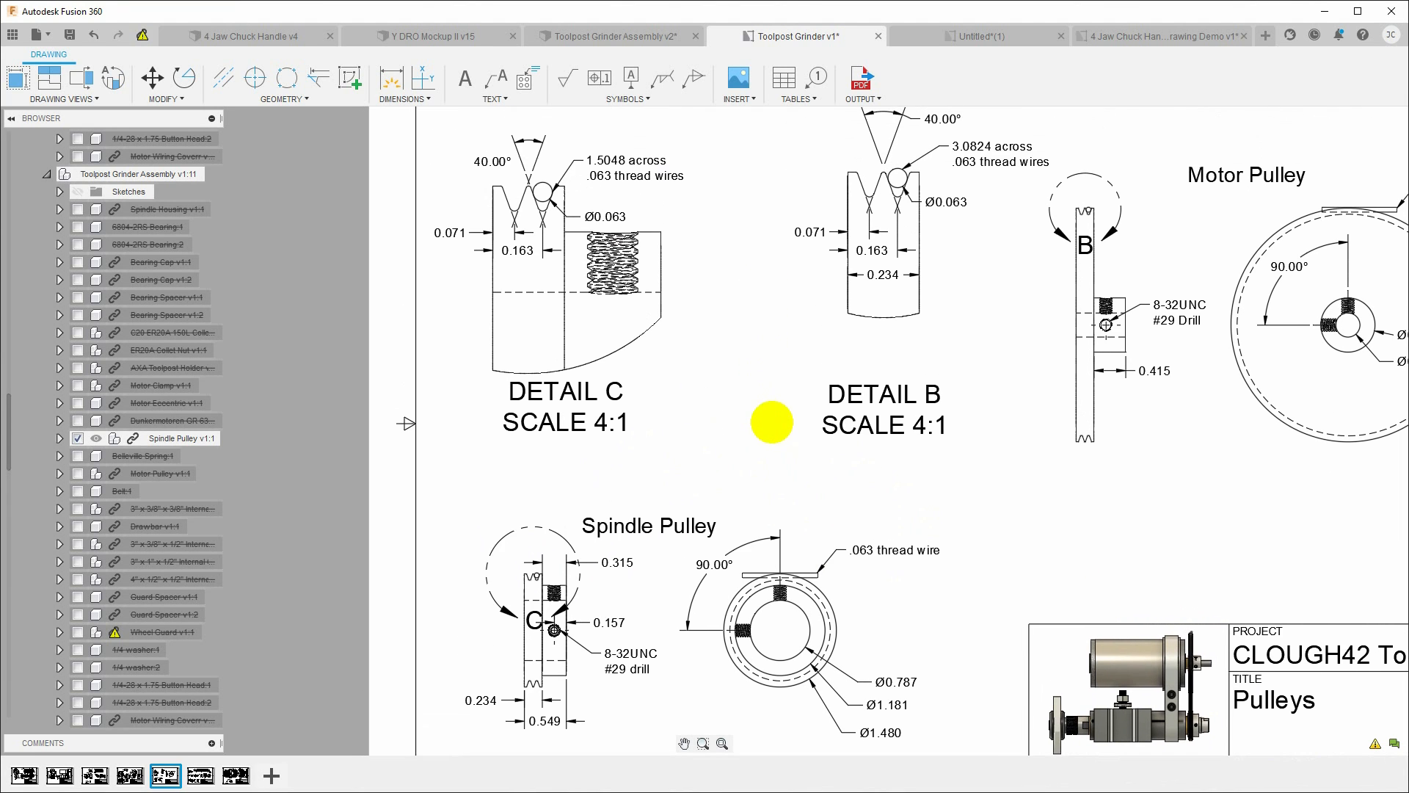
scroll(767, 423, down, 1)
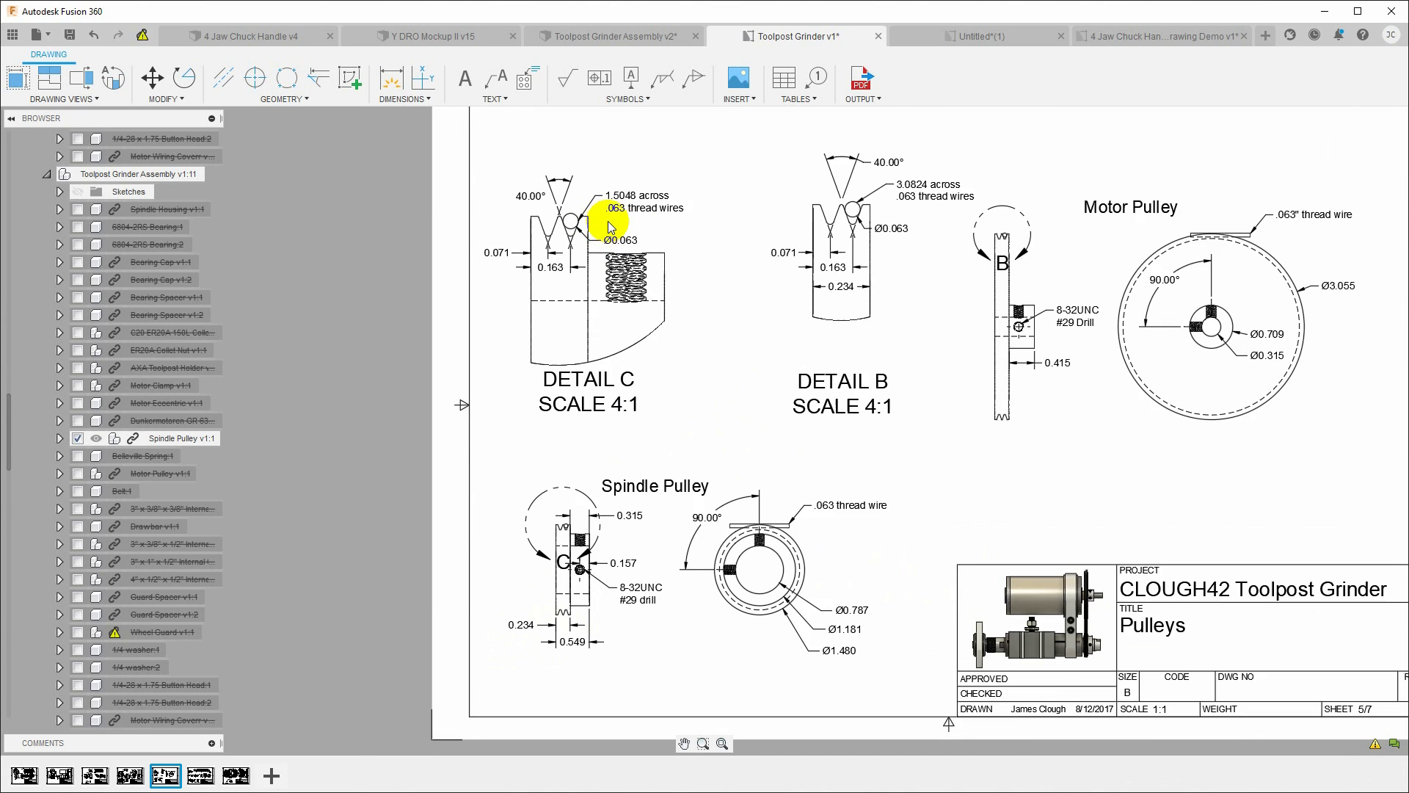
scroll(609, 224, up, 3)
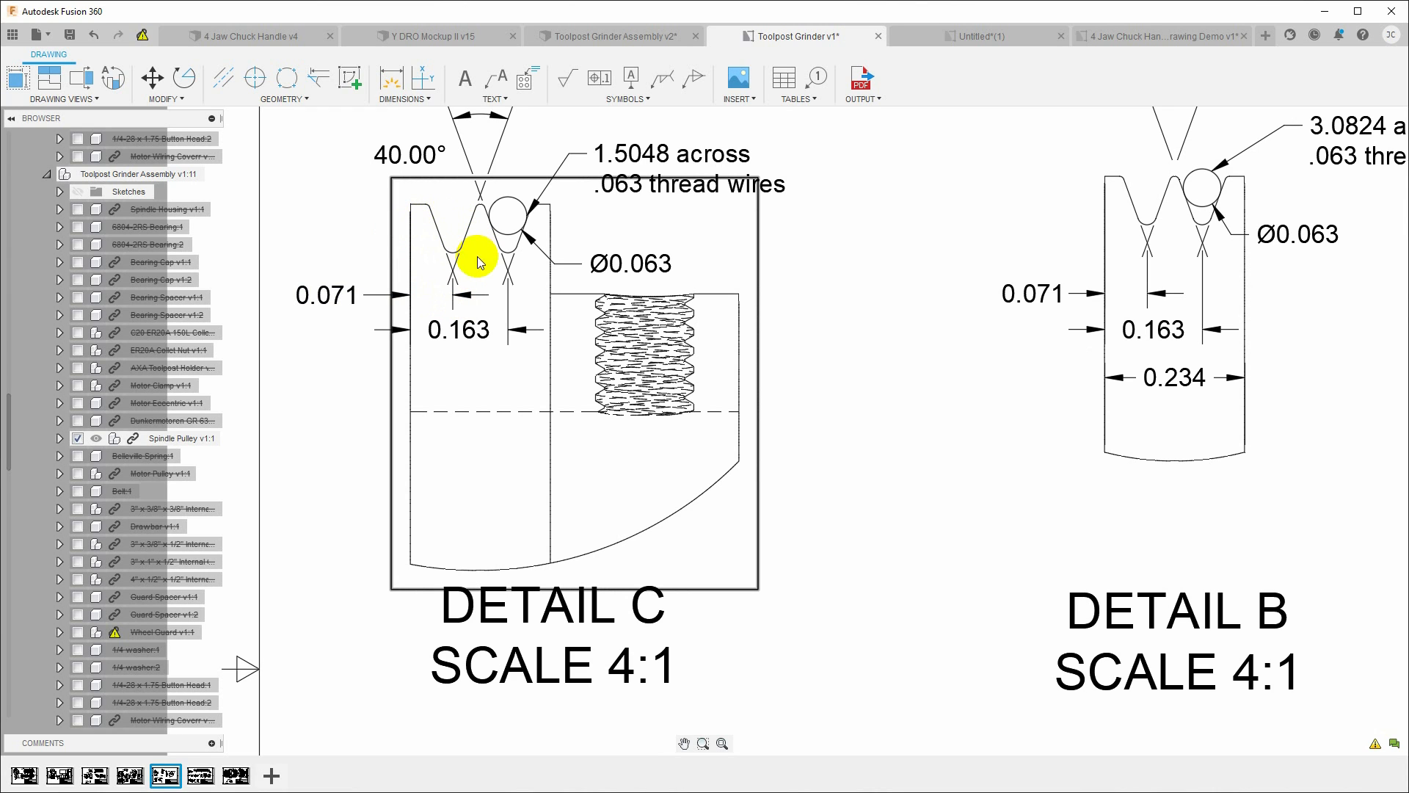
scroll(481, 304, down, 3)
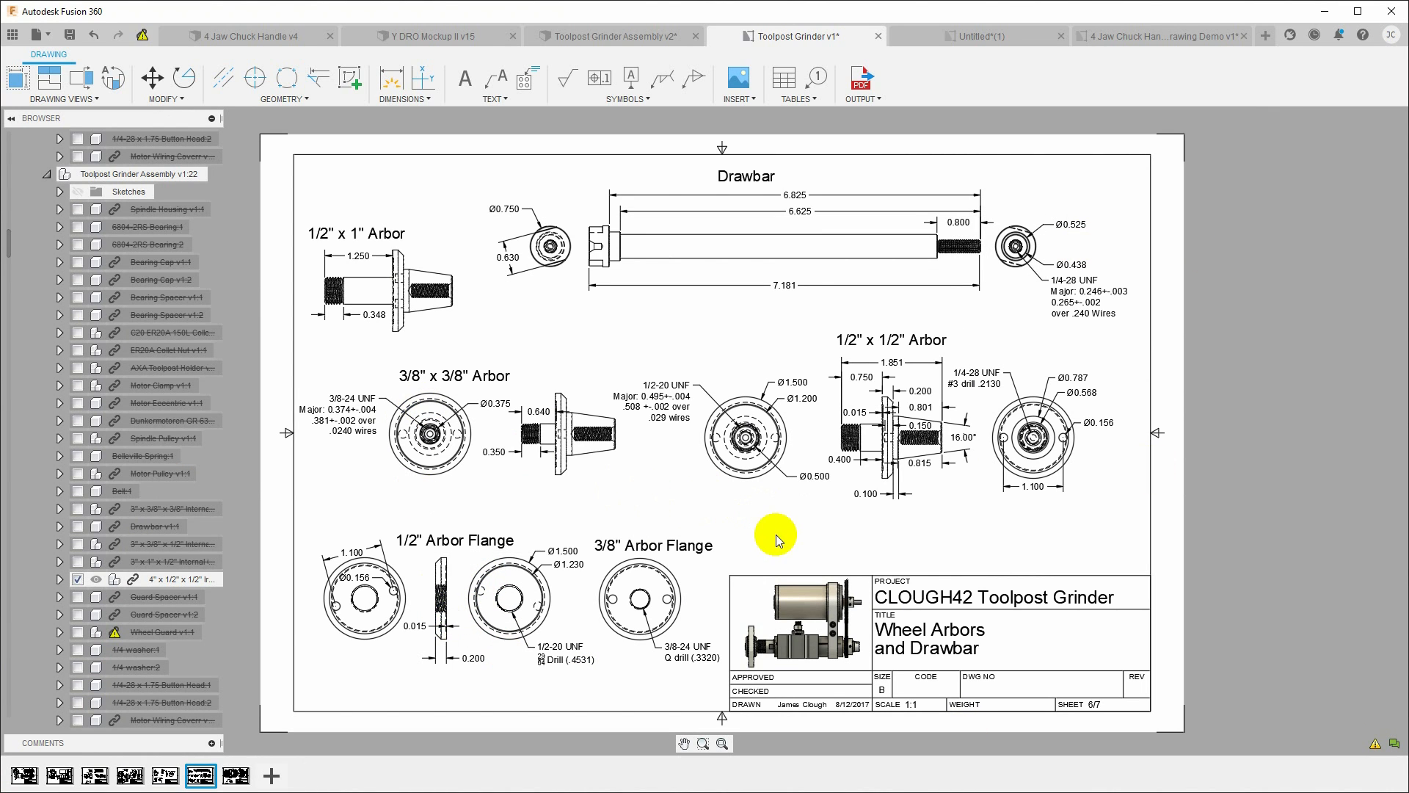
Revisit the Toolpost Clamp and Motor Clamp sheet and the Pulleys sheet
click(129, 776)
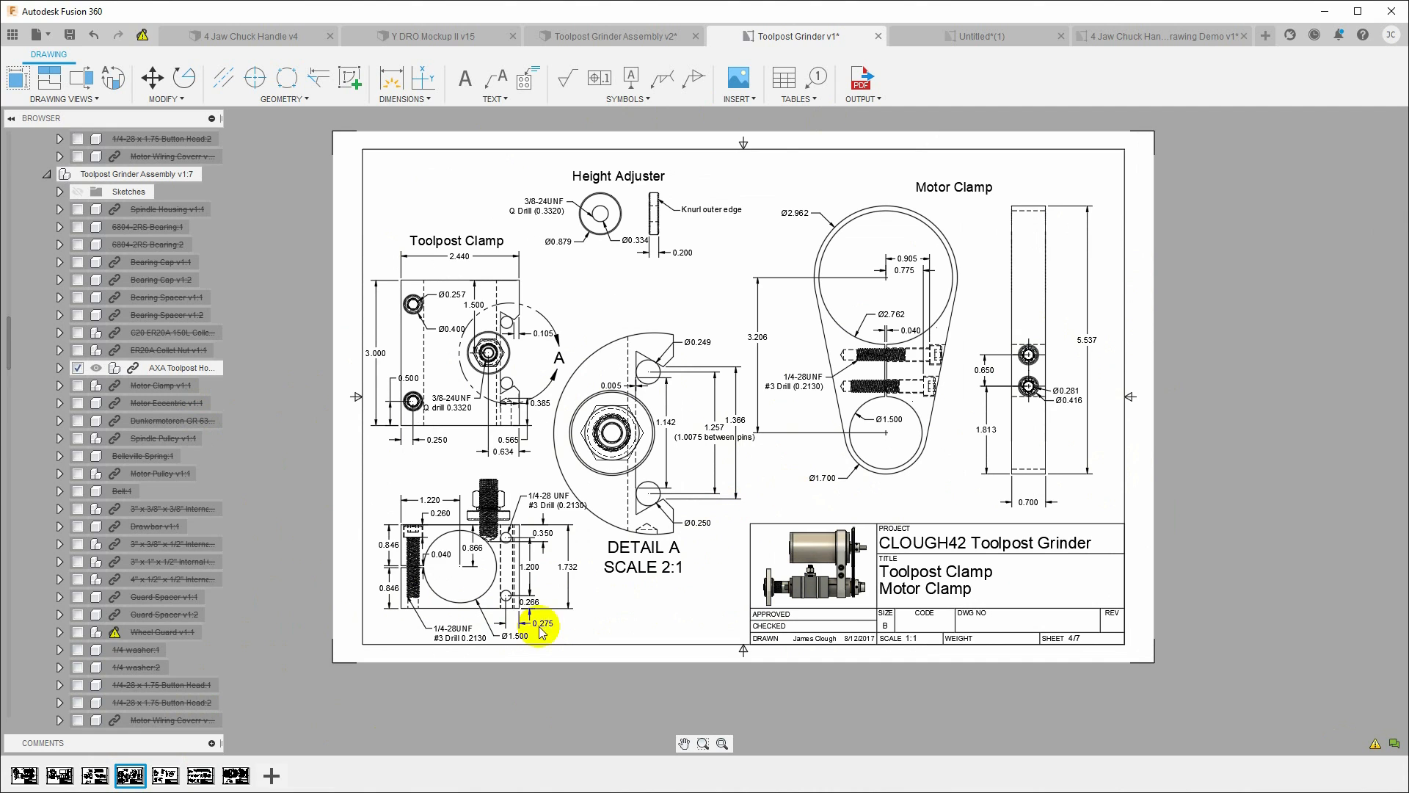
click(166, 775)
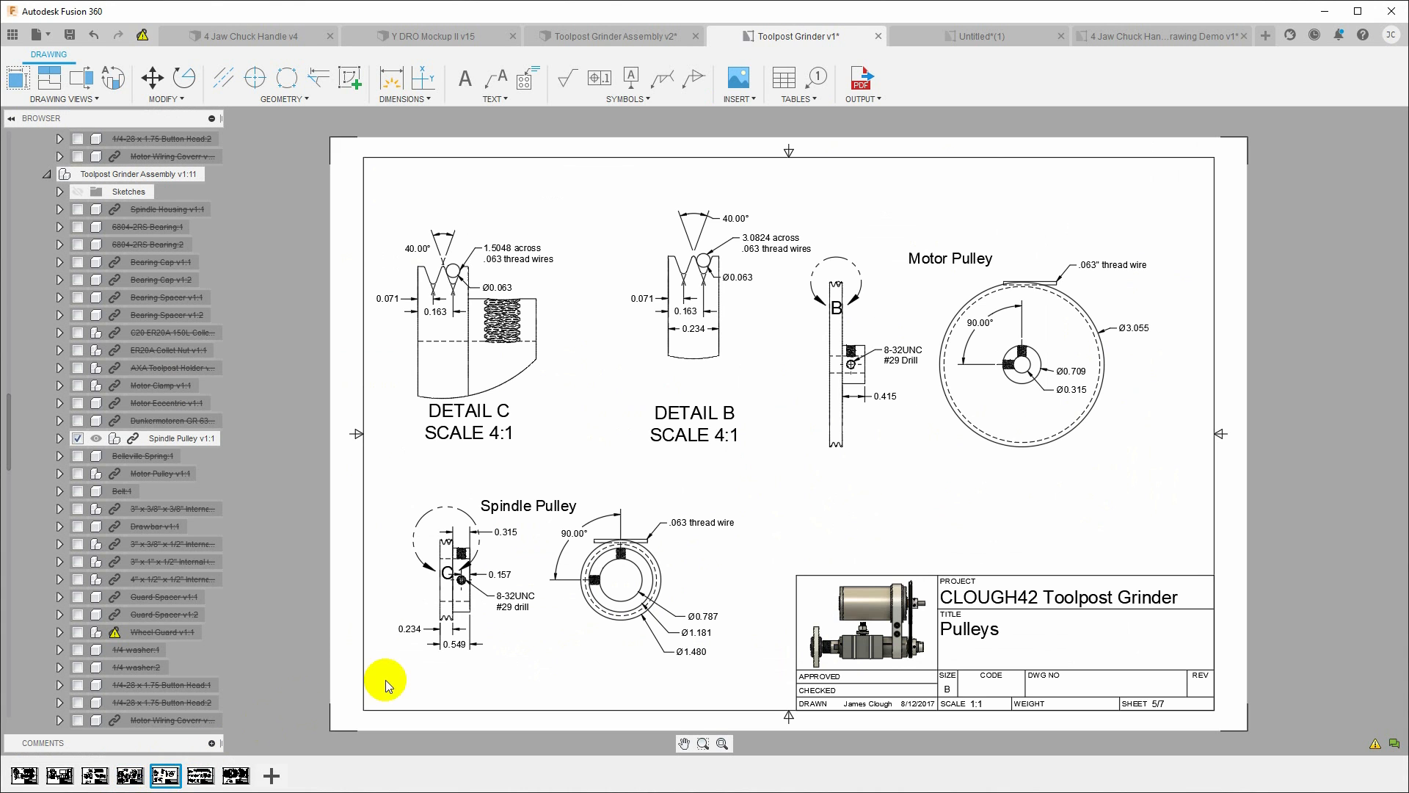